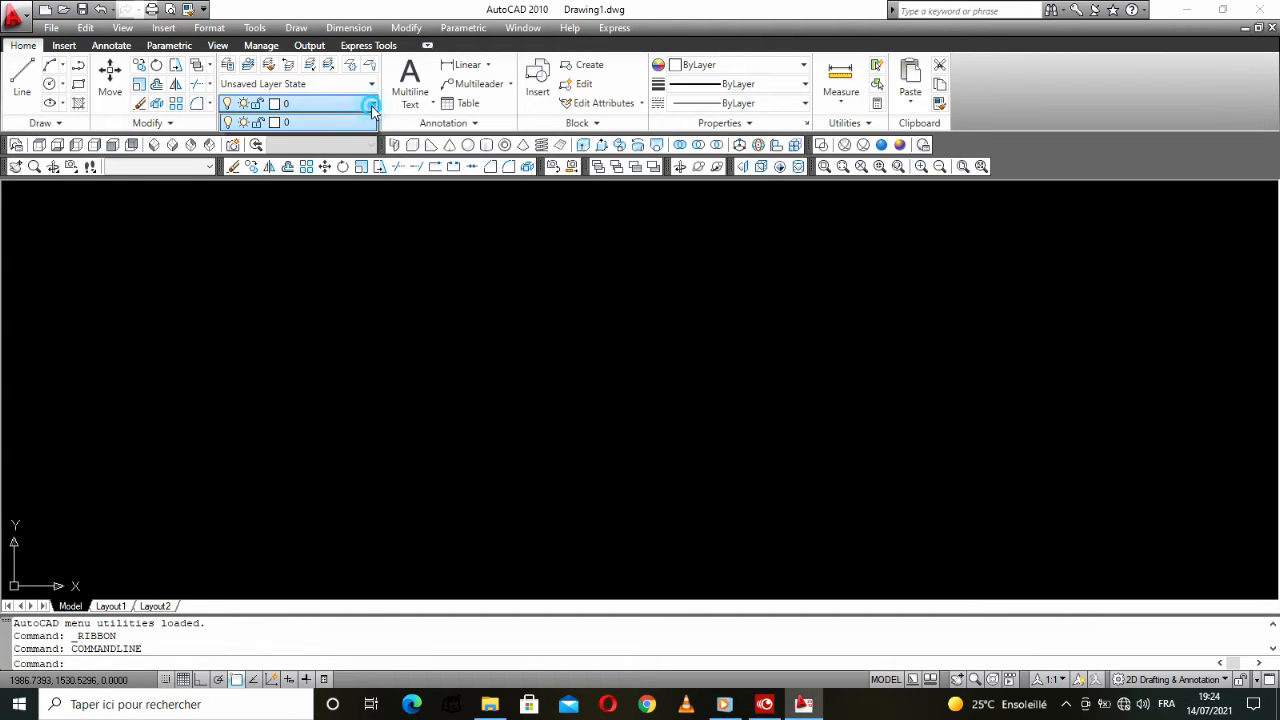
# Step: Open the layer manager and create a new layer named Dessin
pyautogui.click(249, 65)
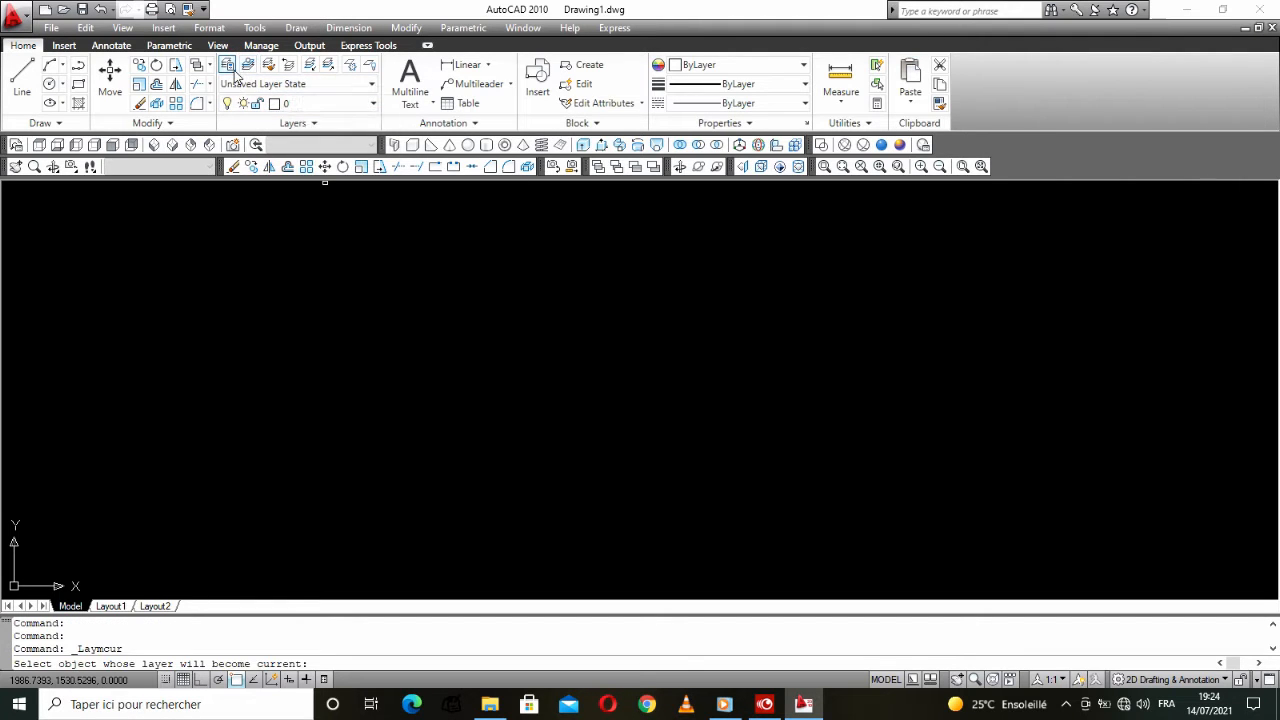
pyautogui.click(227, 65)
pyautogui.click(414, 237)
pyautogui.click(475, 235)
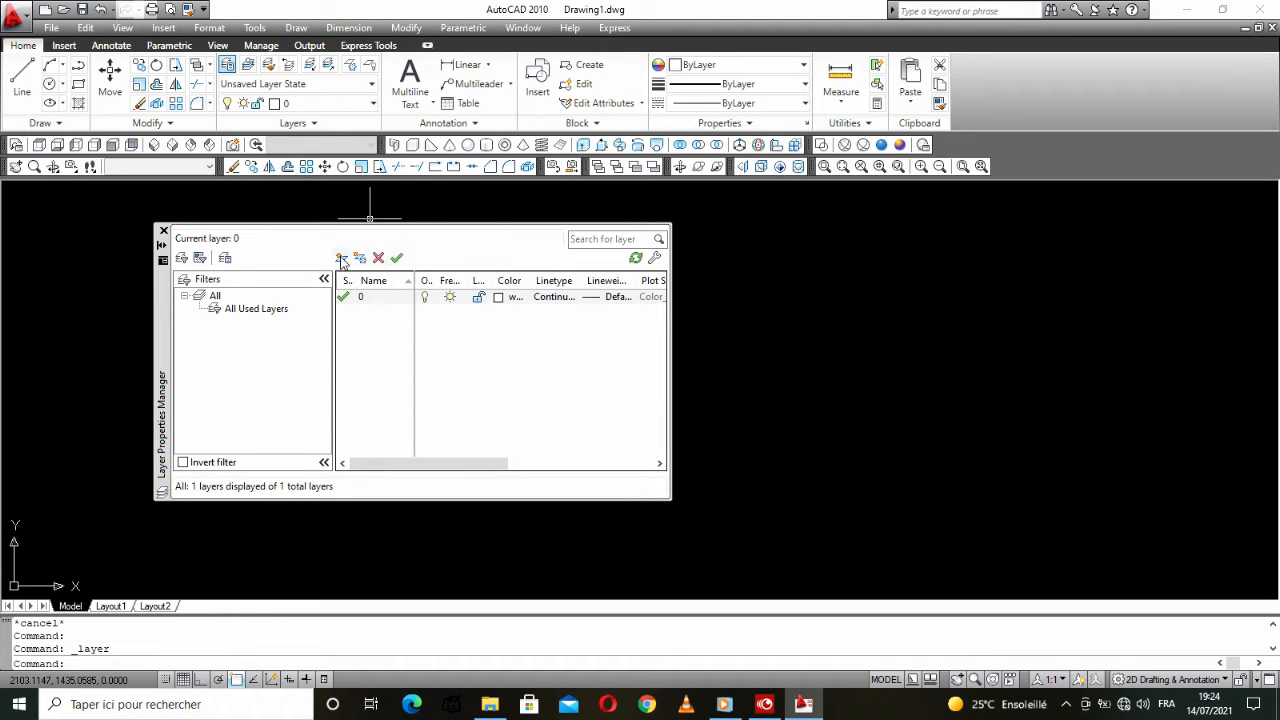
pyautogui.click(341, 259)
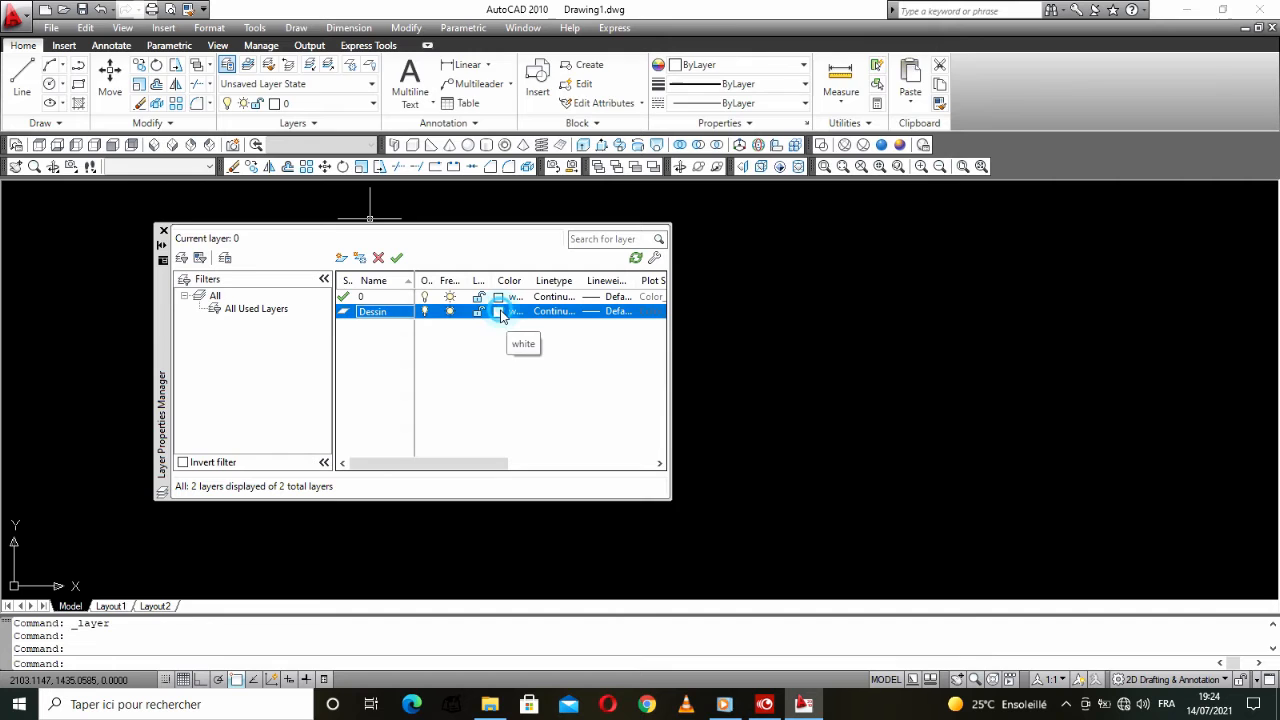
# Step: Set the Dessin layer's color to red and widen the layer manager to show more columns
pyautogui.click(511, 311)
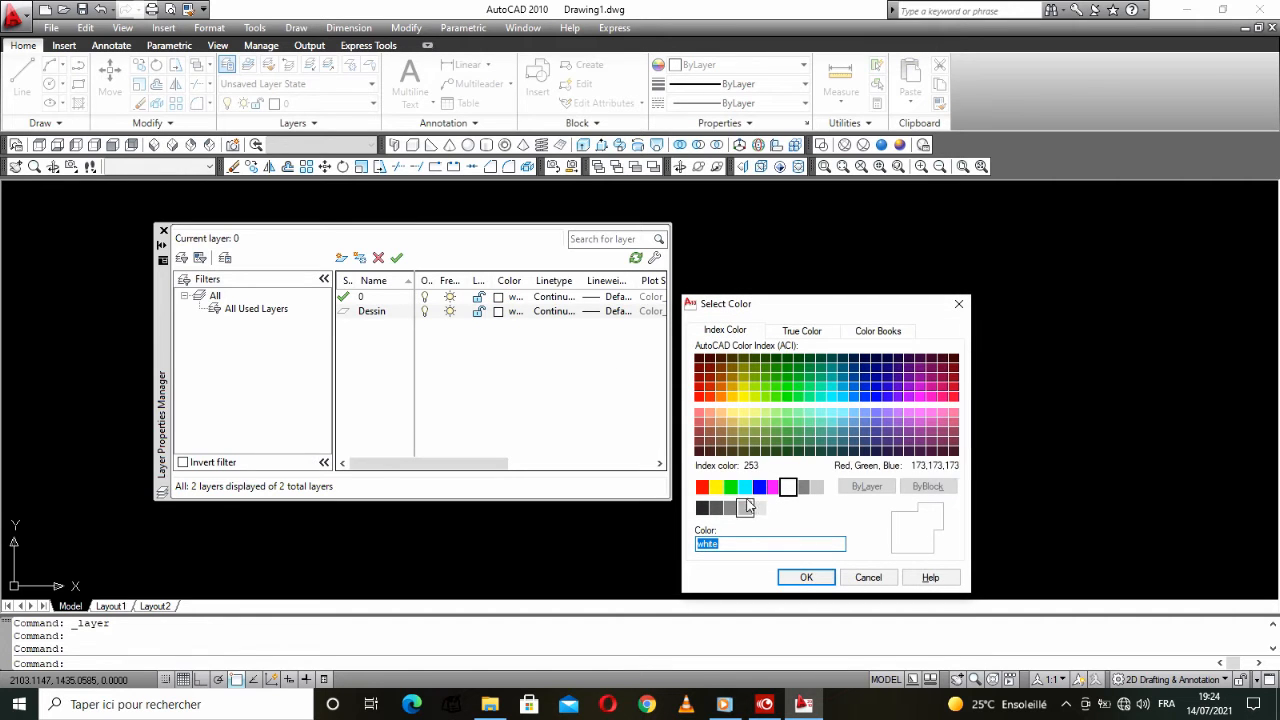
pyautogui.click(702, 486)
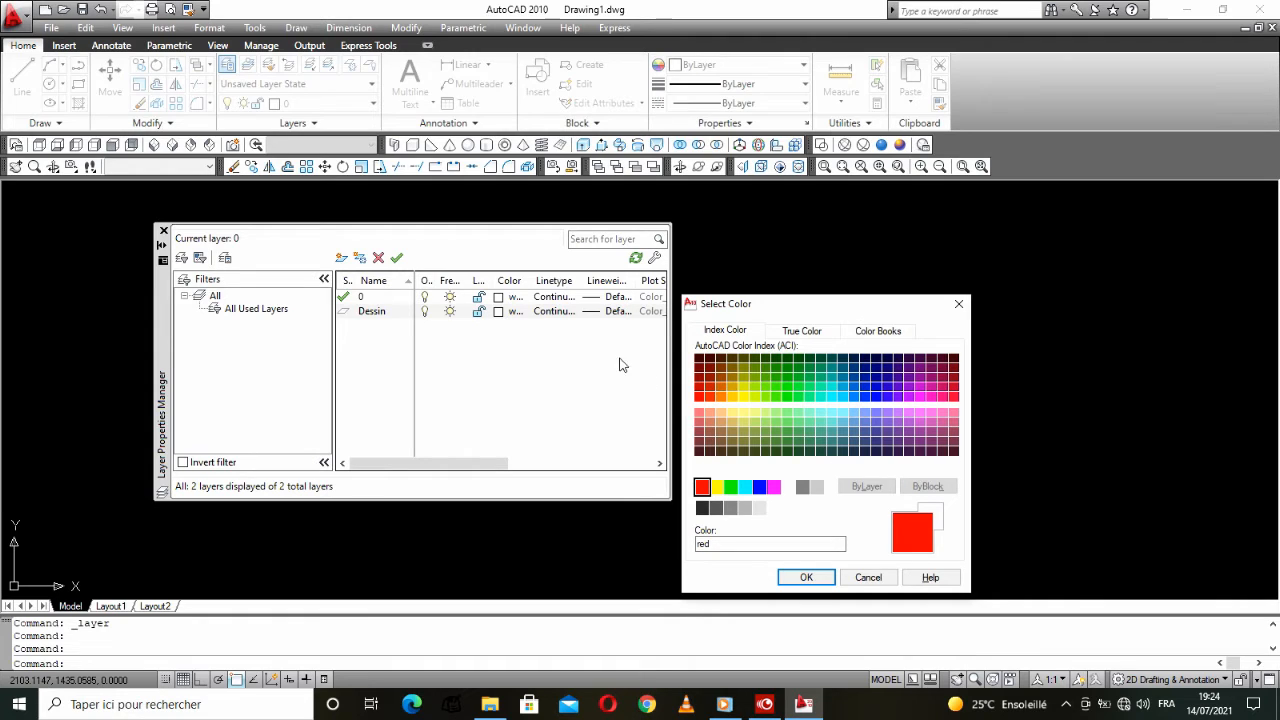
pyautogui.click(806, 578)
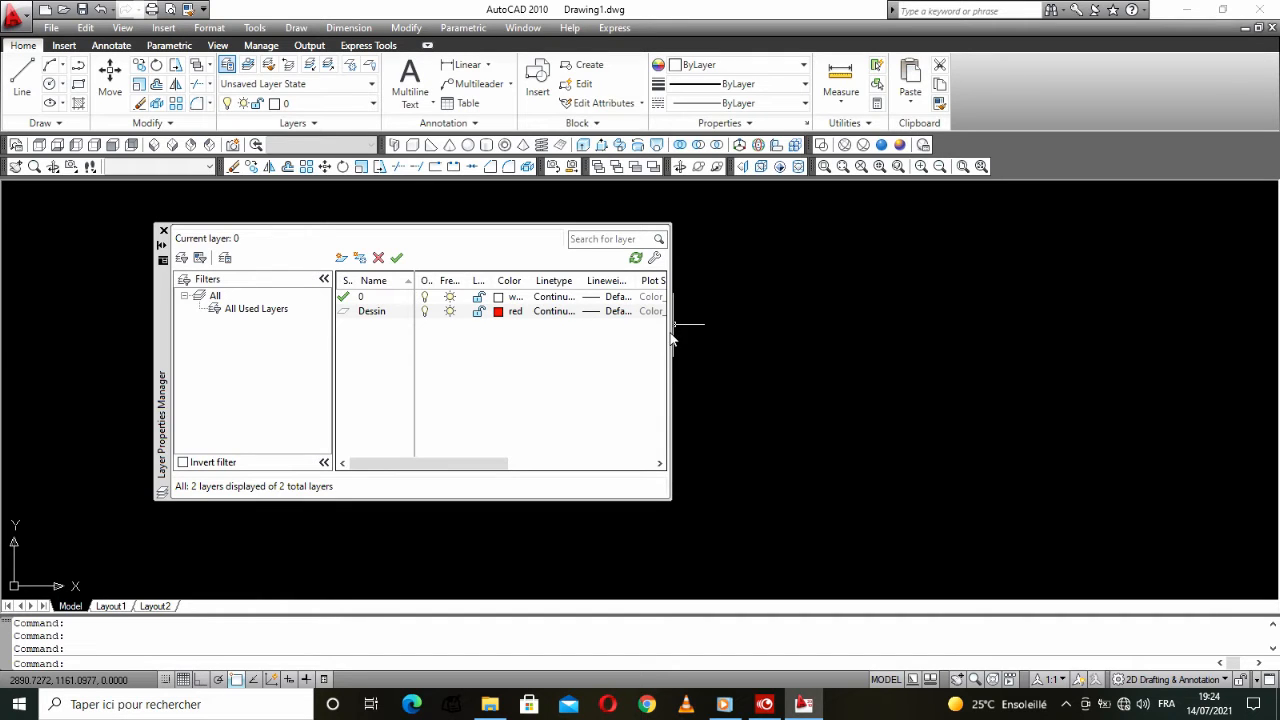
pyautogui.moveTo(671, 331); pyautogui.dragTo(769, 338)
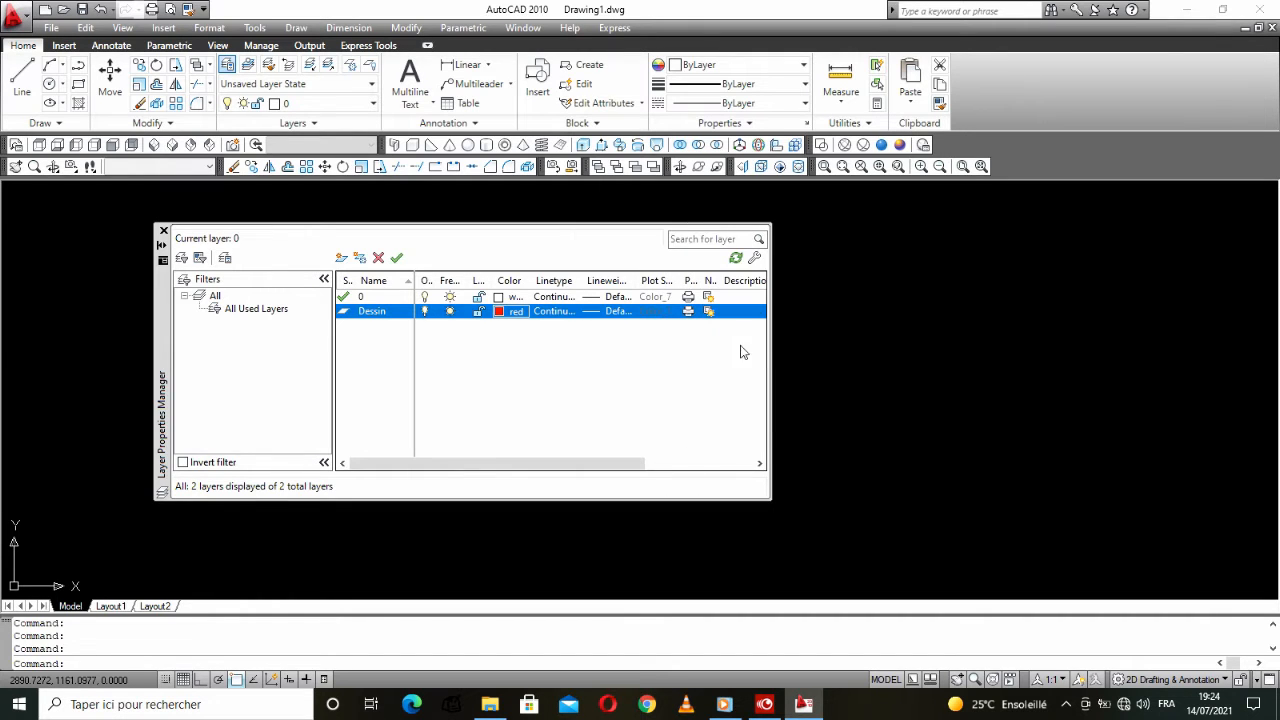
# Step: Look through the lineweights available for the Dessin layer, leaving the choice unchanged
pyautogui.click(589, 311)
pyautogui.scroll(-5, 590, 370)
pyautogui.scroll(5, 590, 370)
pyautogui.click(648, 463)
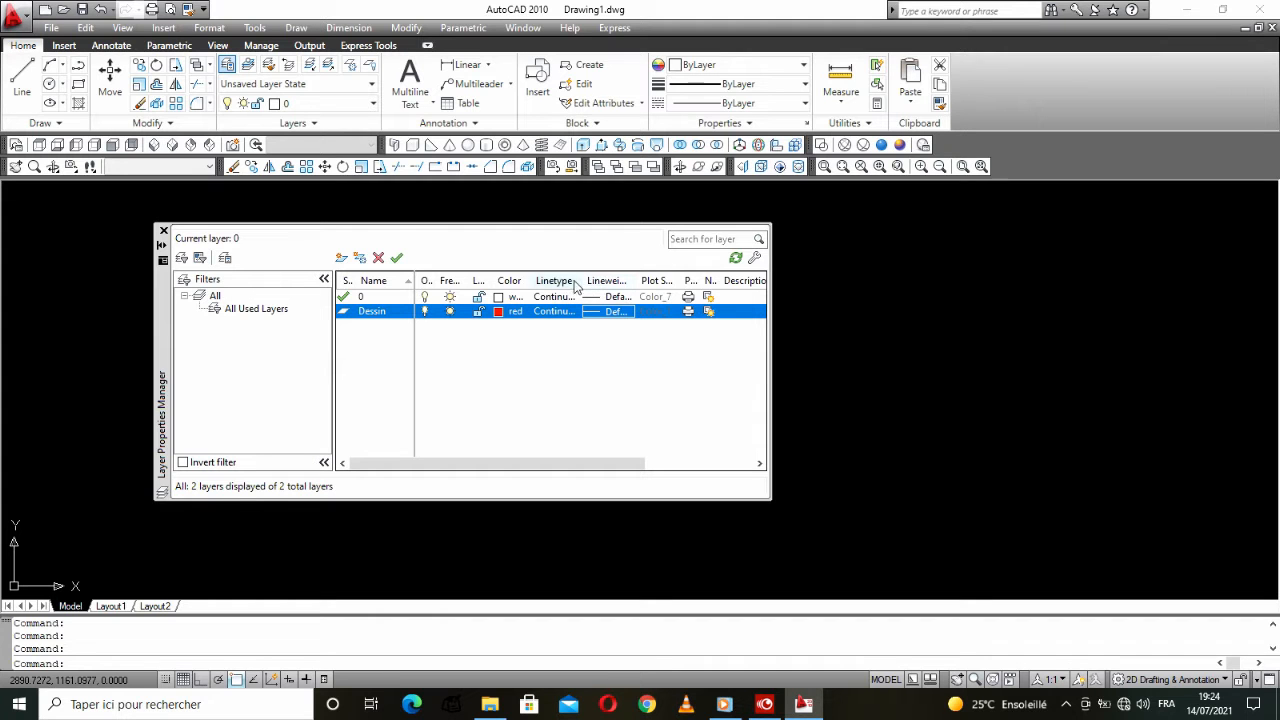
# Step: View the loaded and loadable linetypes for the Dessin layer without picking one
pyautogui.click(565, 311)
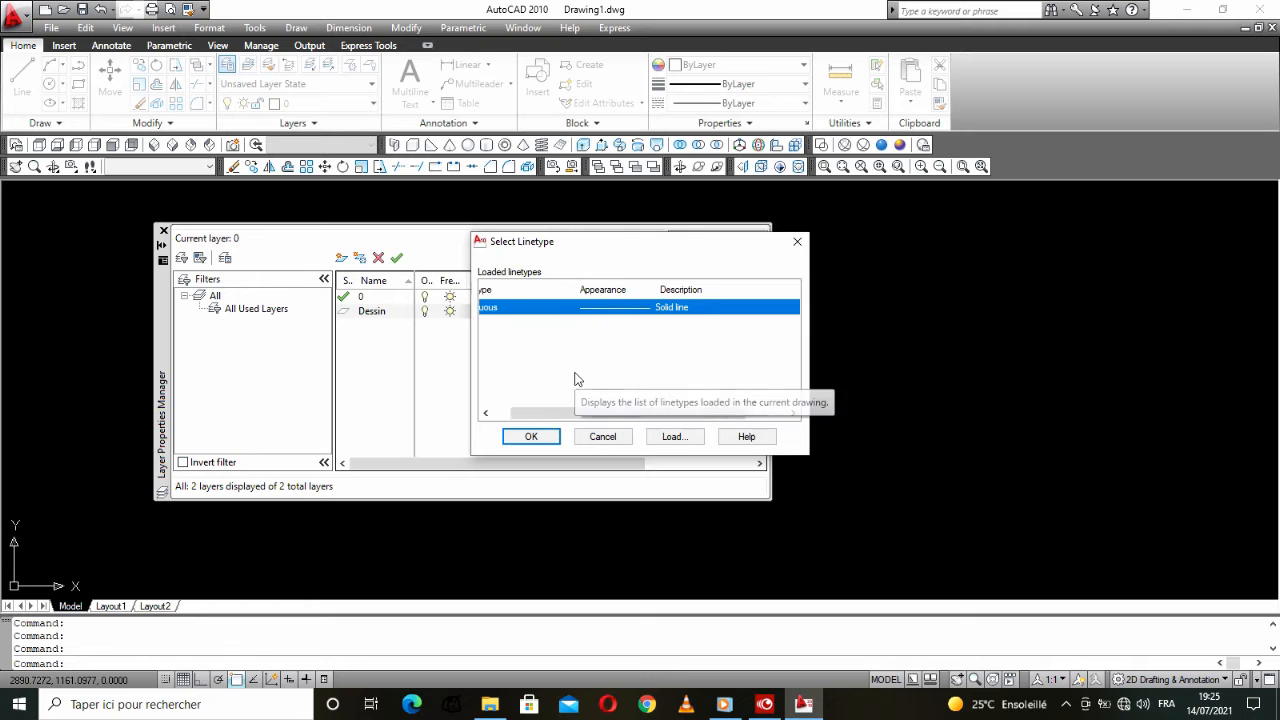
pyautogui.click(673, 437)
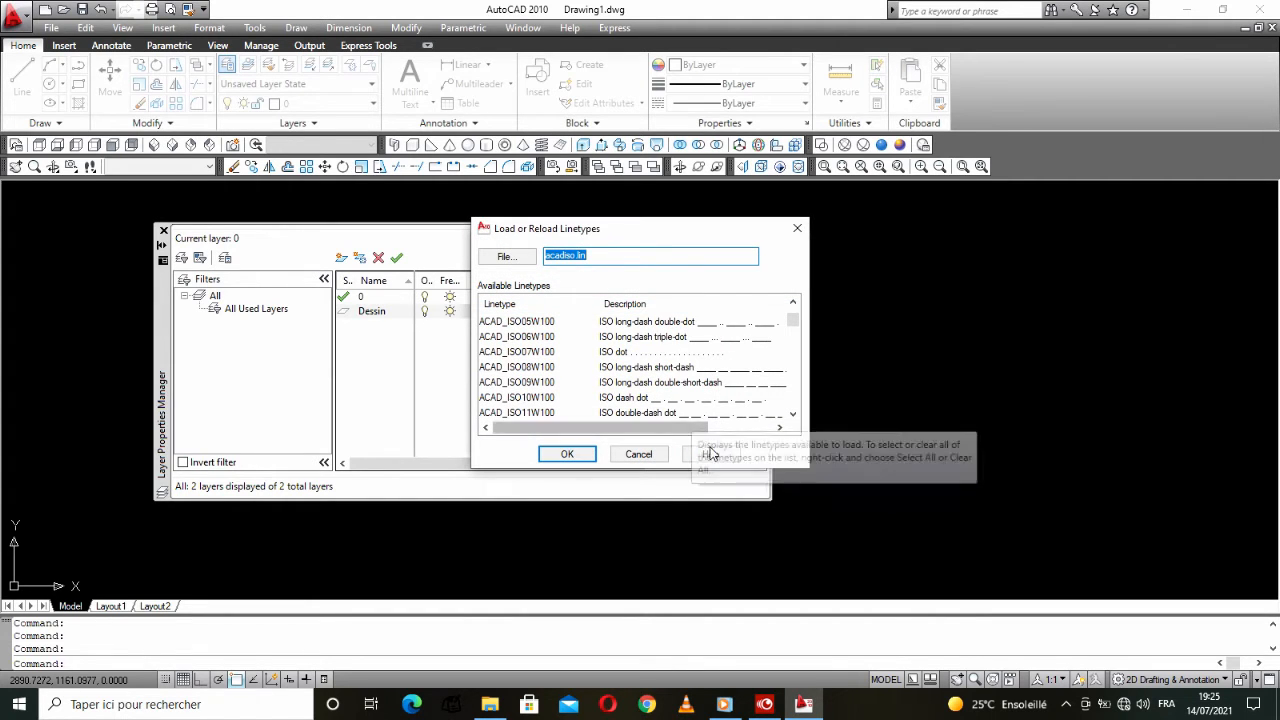
pyautogui.click(662, 456)
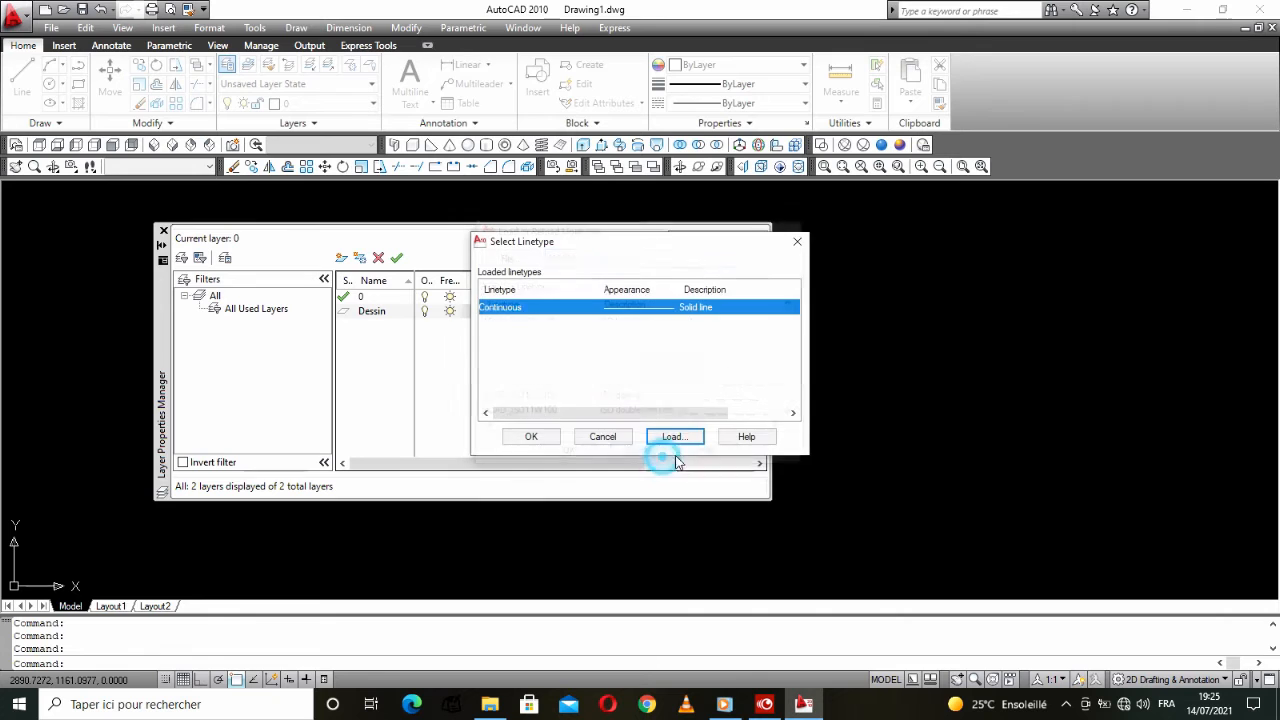
pyautogui.click(602, 436)
# Step: Create a second layer named Hachure - Motifs, using a hyphen instead of the invalid slash
pyautogui.click(341, 259)
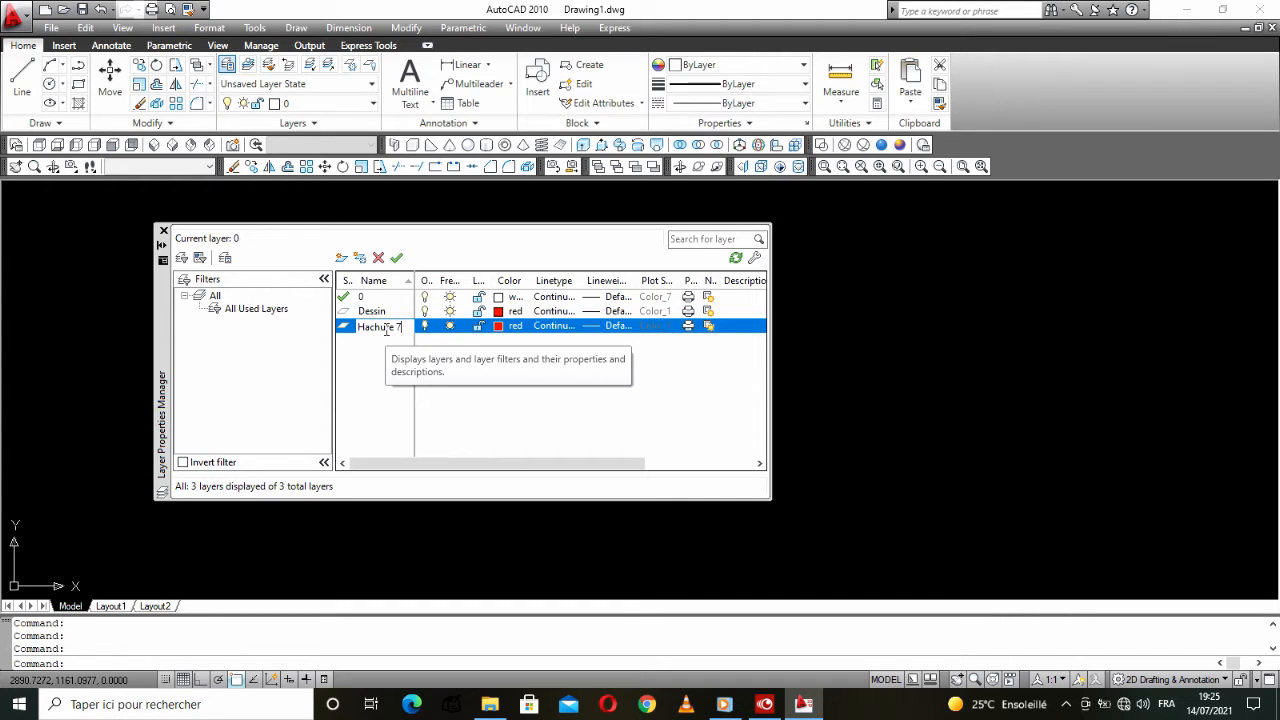
pyautogui.write('/')
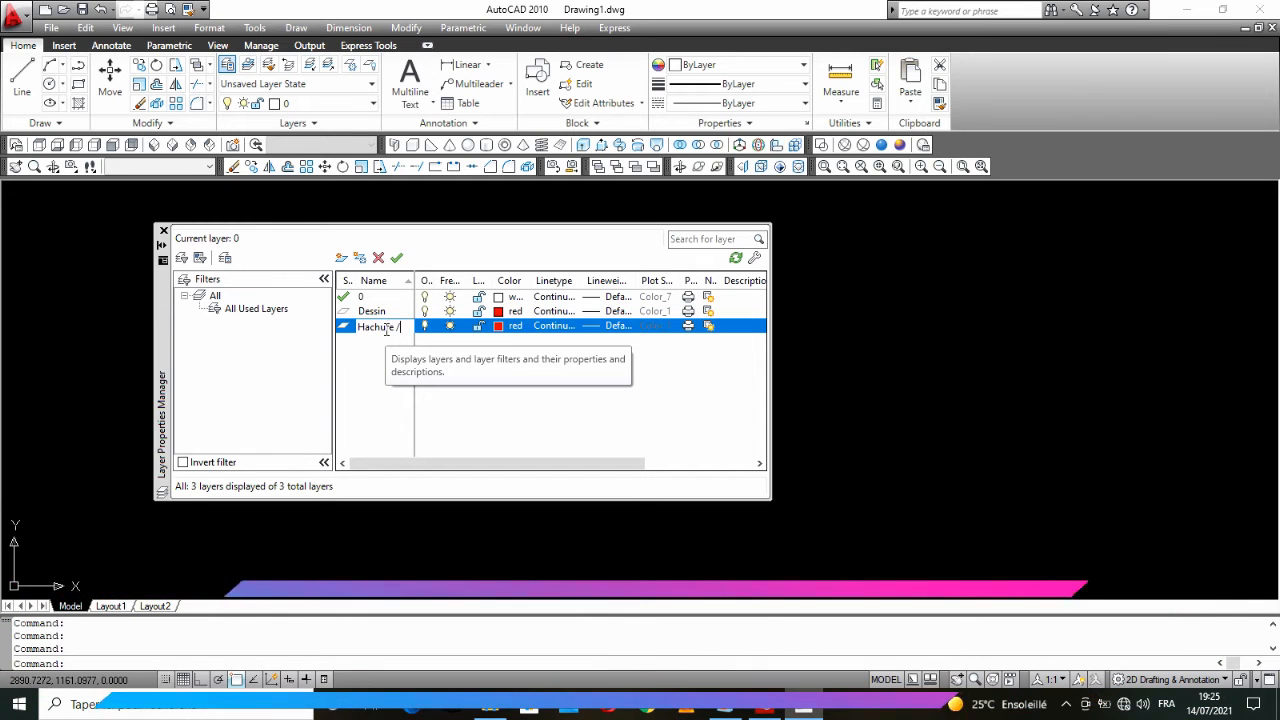
pyautogui.write(' Mot')
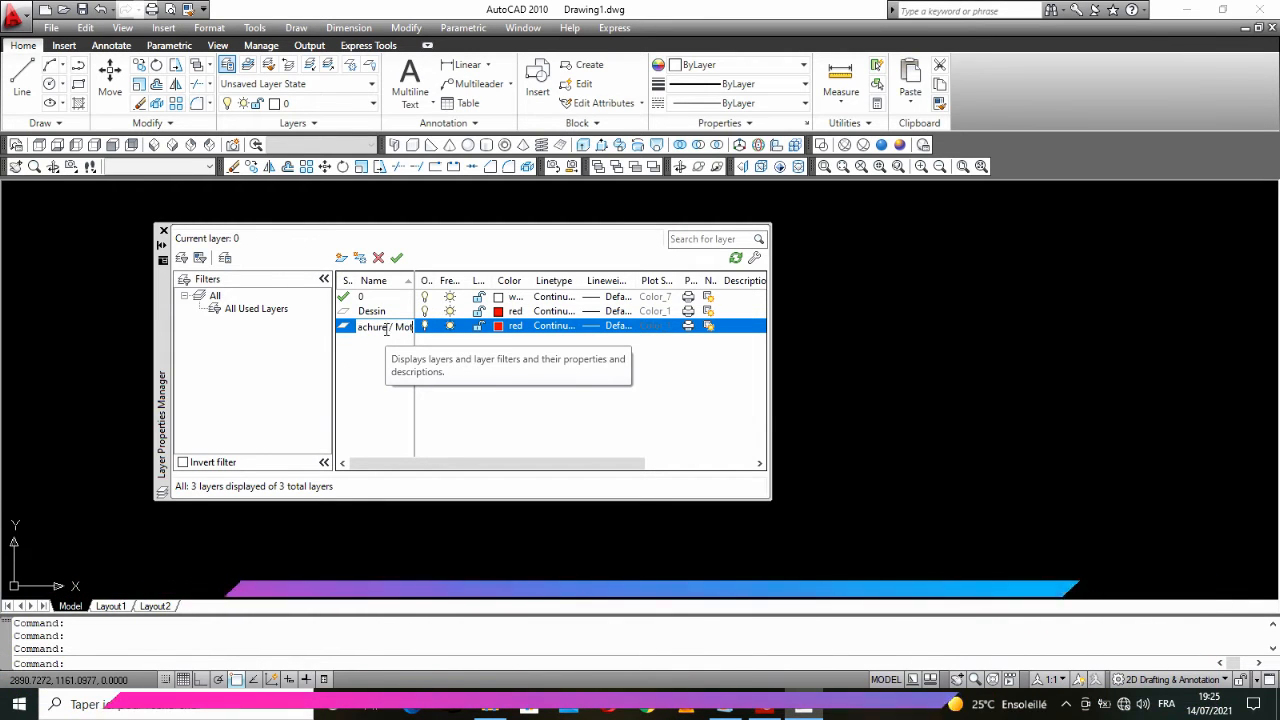
pyautogui.write('ifs')
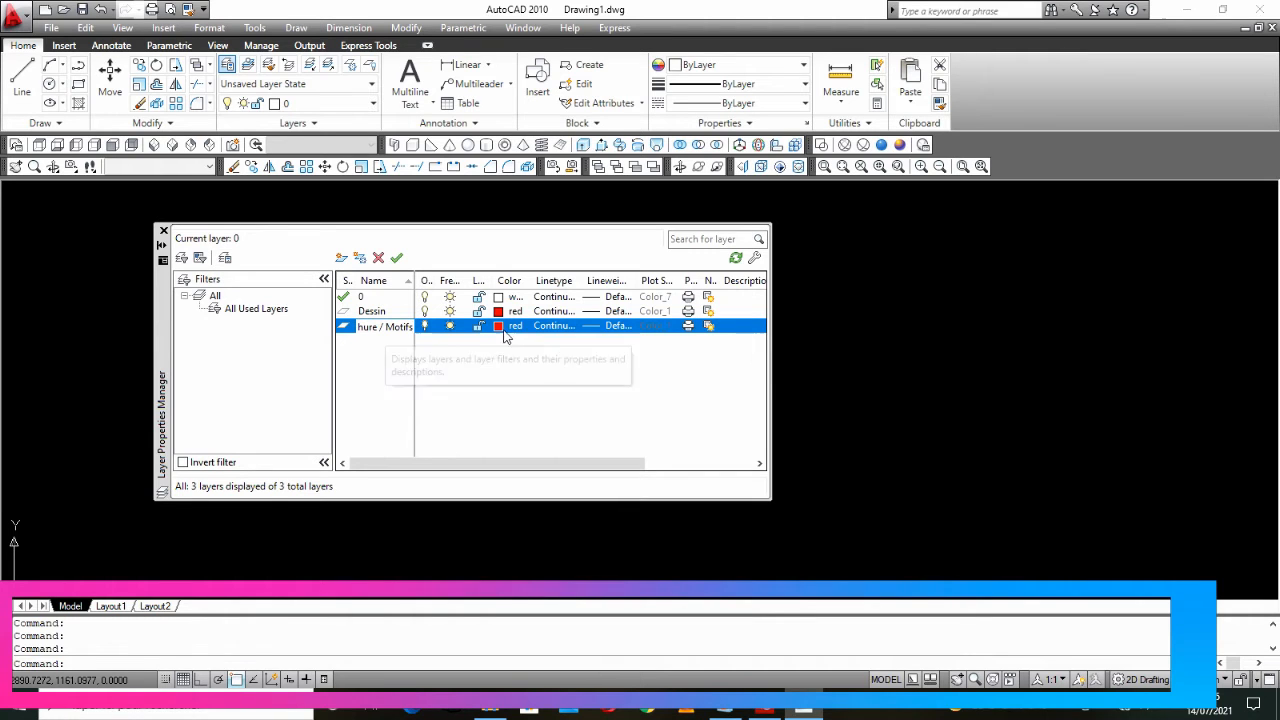
pyautogui.click(506, 337)
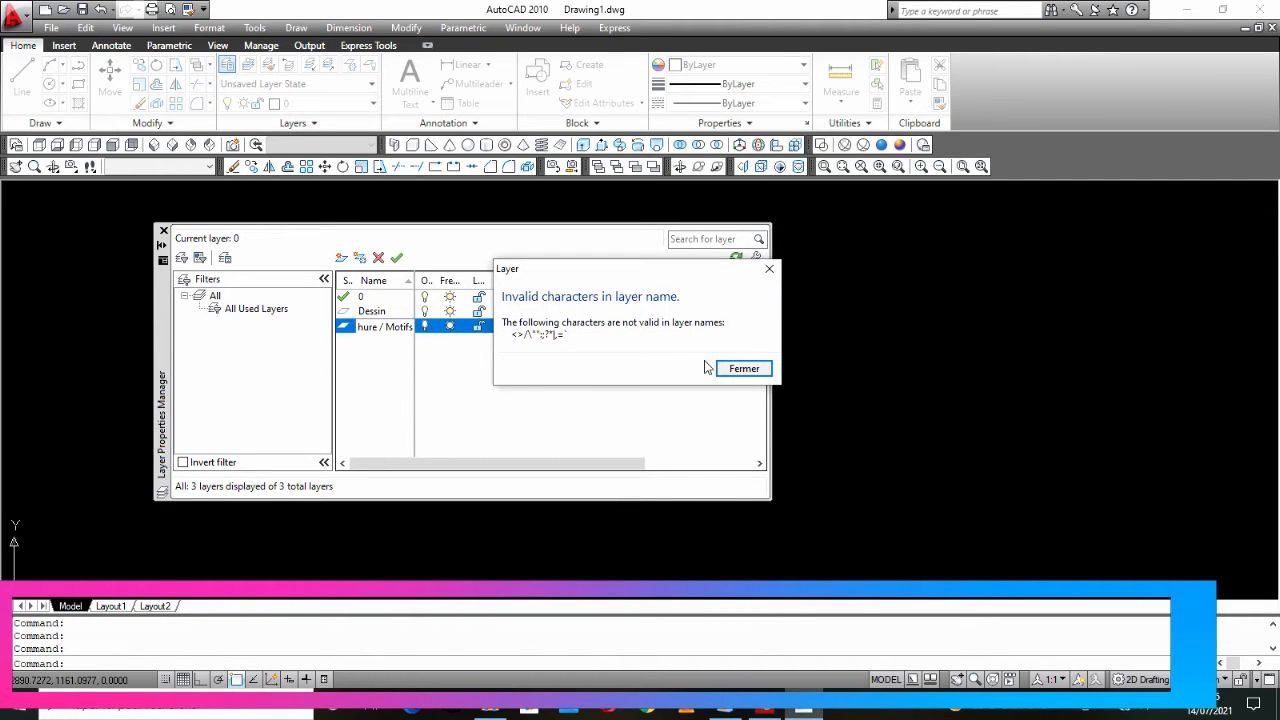
pyautogui.click(735, 369)
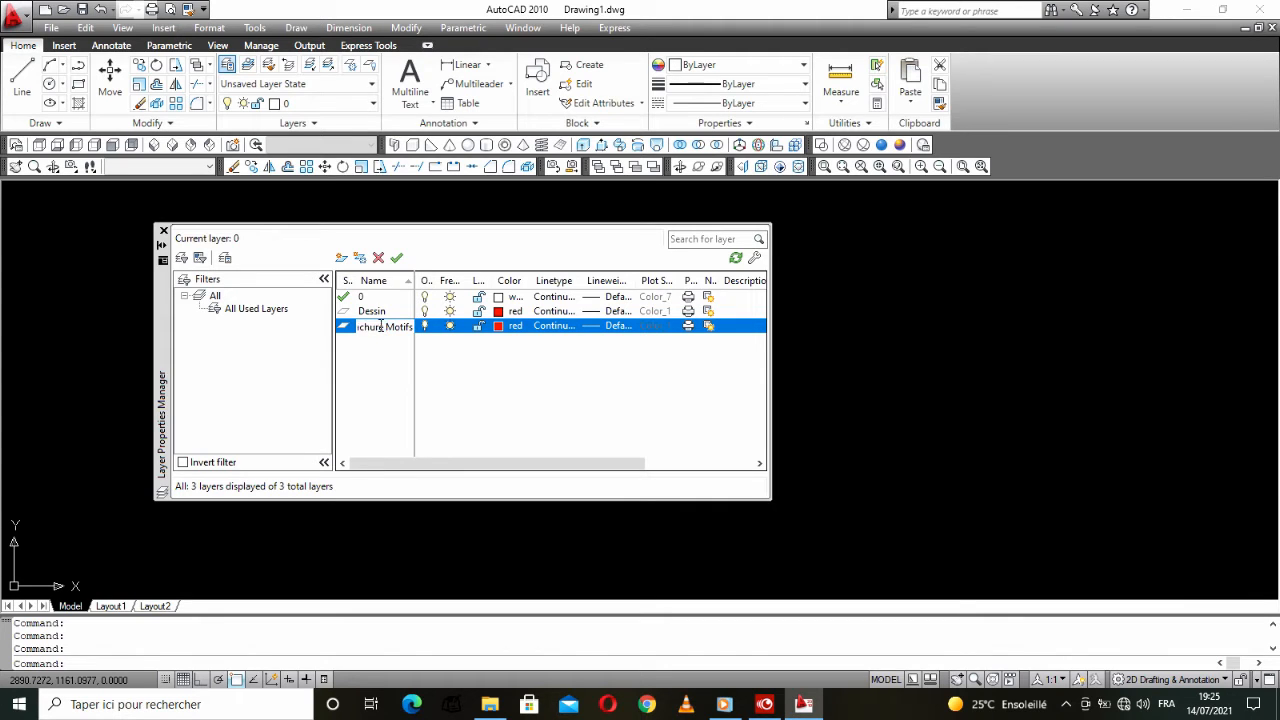
pyautogui.press('Return')
# Step: Set the Hachure - Motifs layer's color to magenta
pyautogui.click(498, 327)
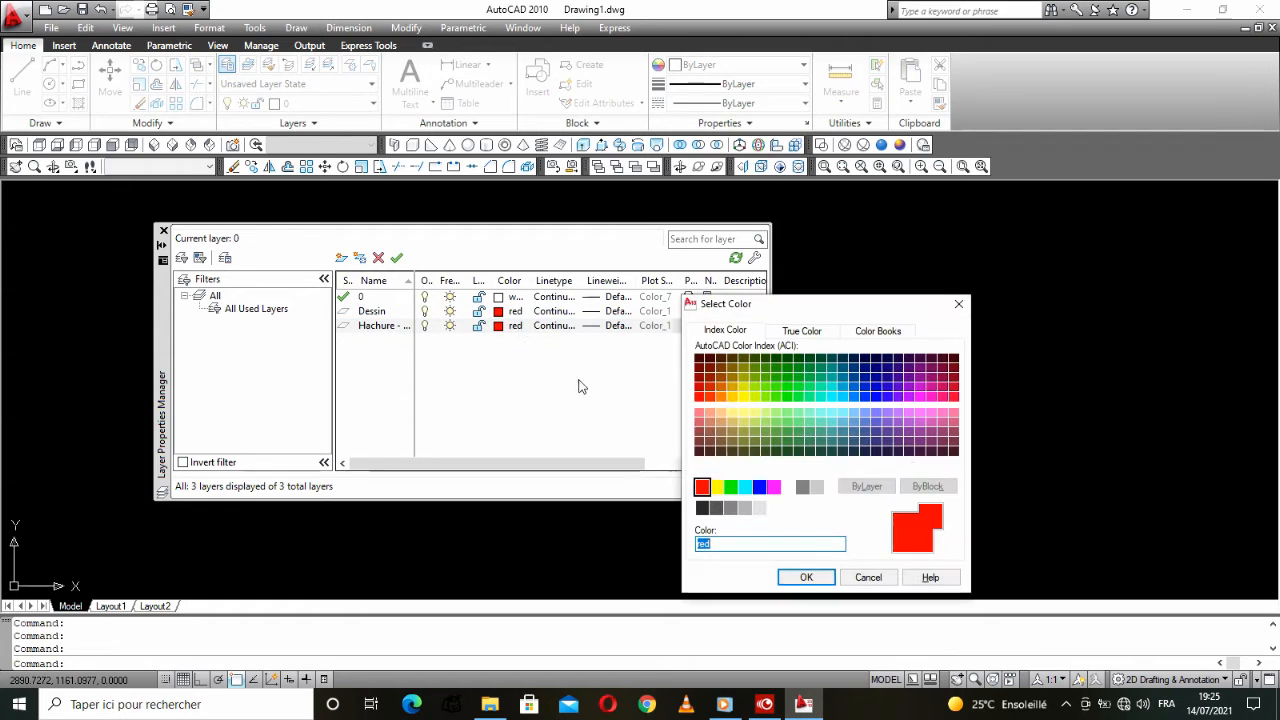
pyautogui.doubleClick(760, 487)
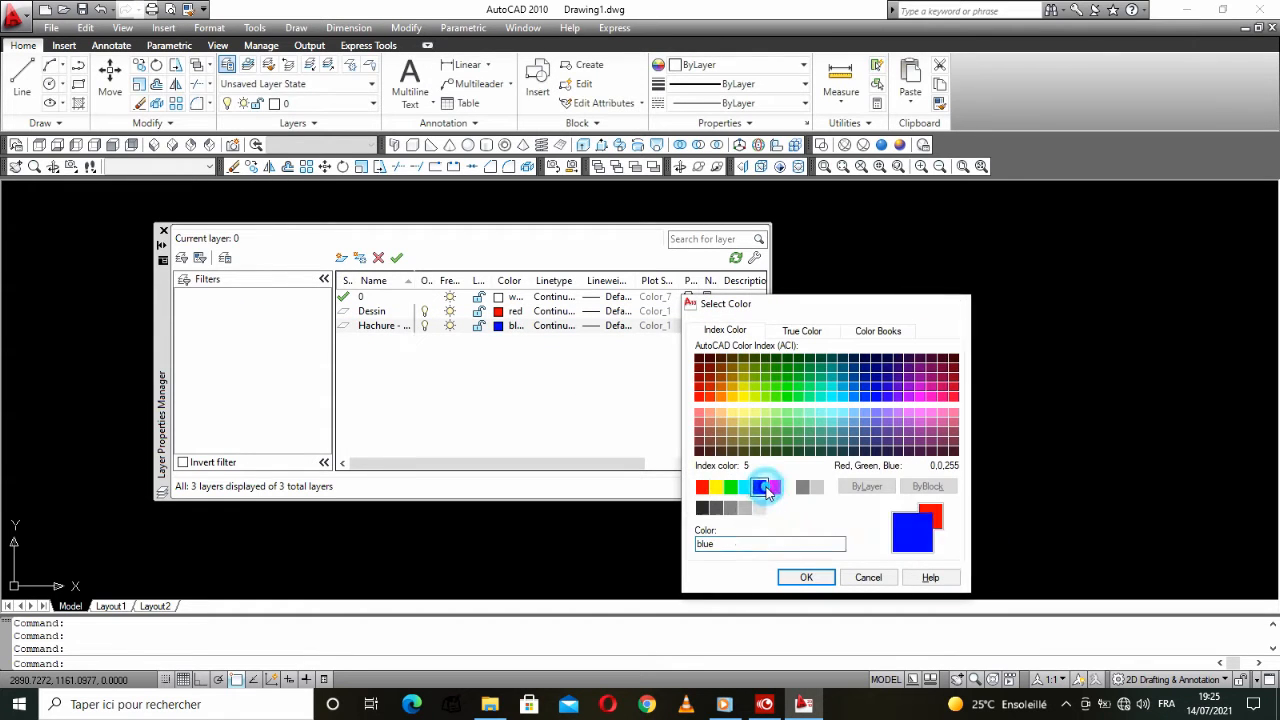
pyautogui.click(498, 327)
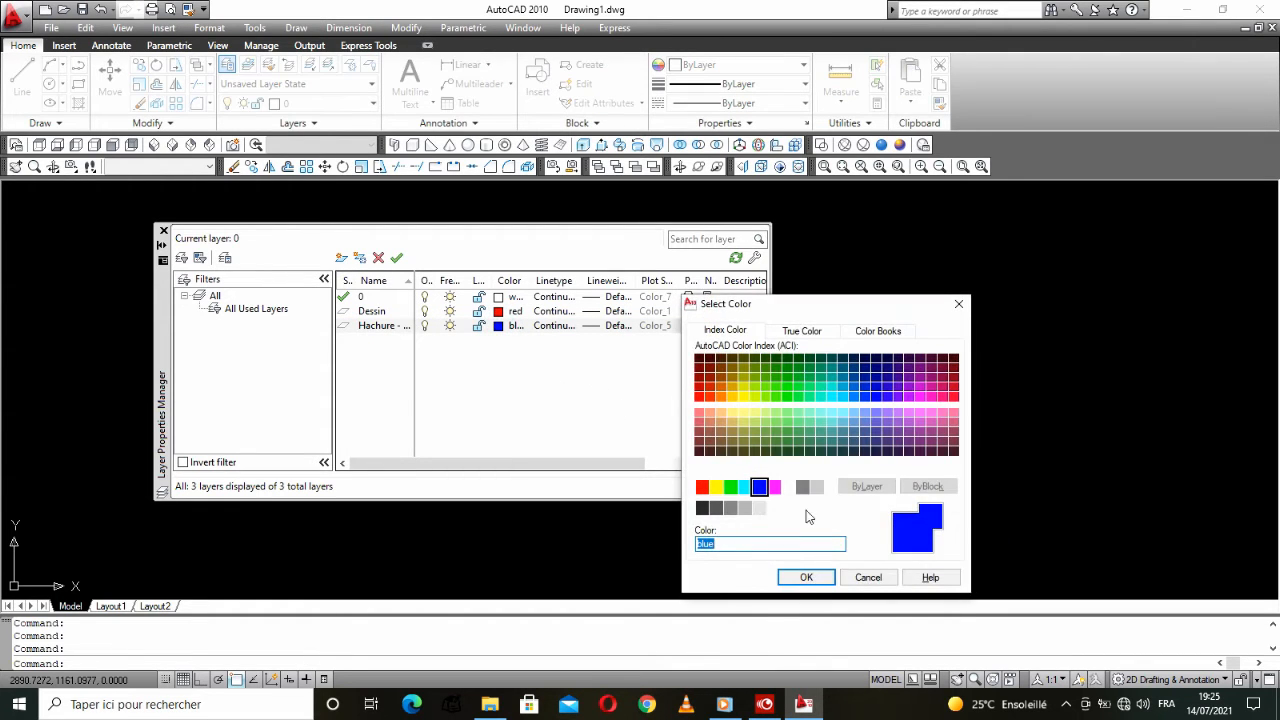
pyautogui.click(773, 487)
pyautogui.click(804, 577)
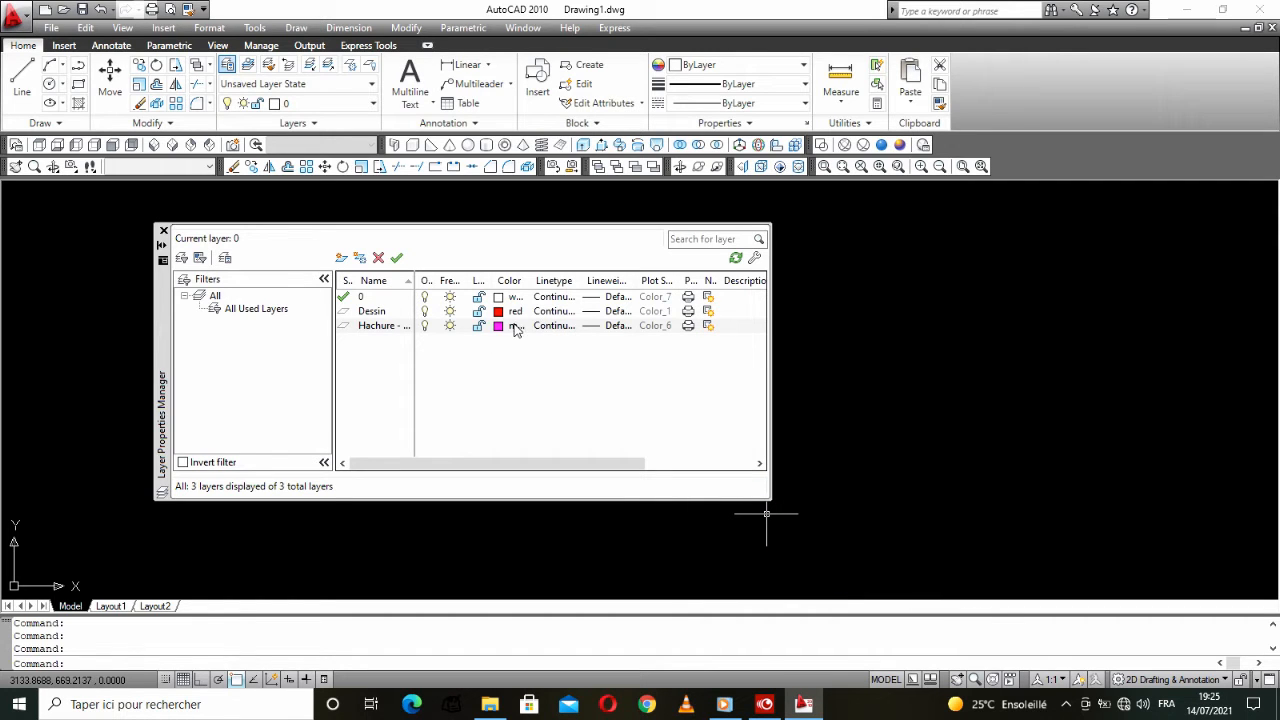
# Step: Set the lineweight to 0.30 mm for the Dessin layer and 0.13 mm for the Hachure - Motifs layer
pyautogui.click(588, 311)
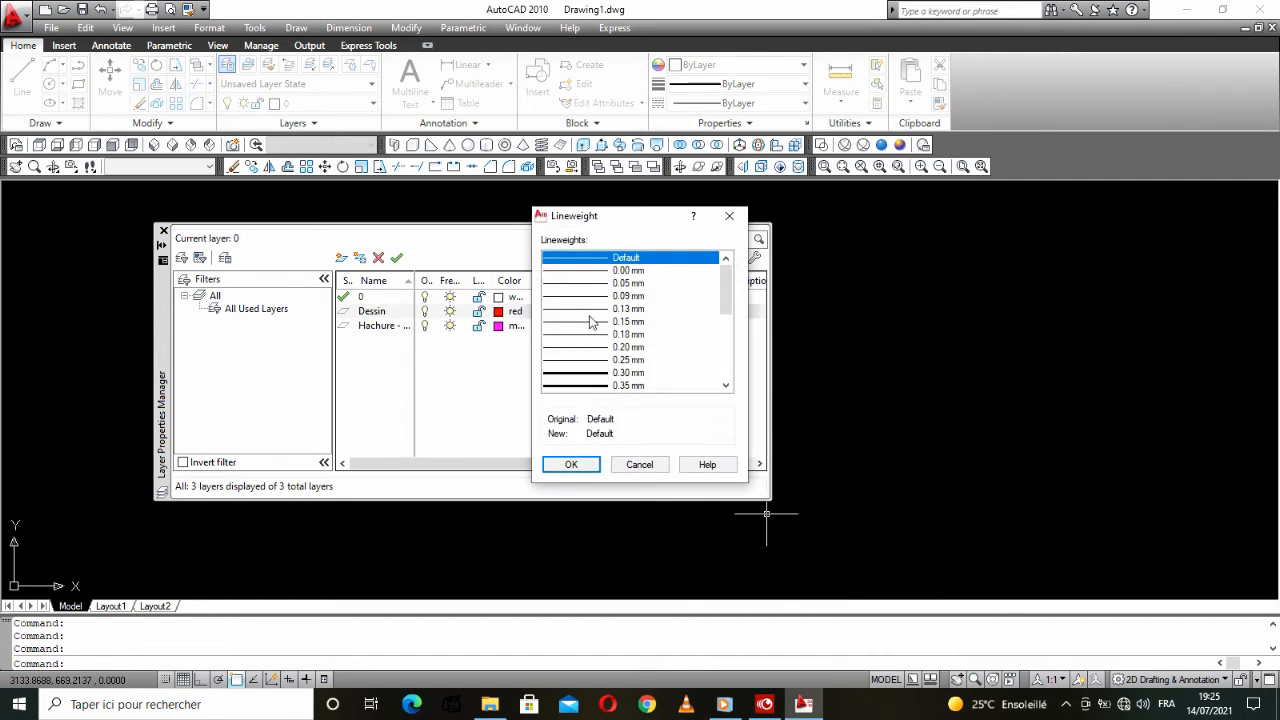
pyautogui.click(605, 372)
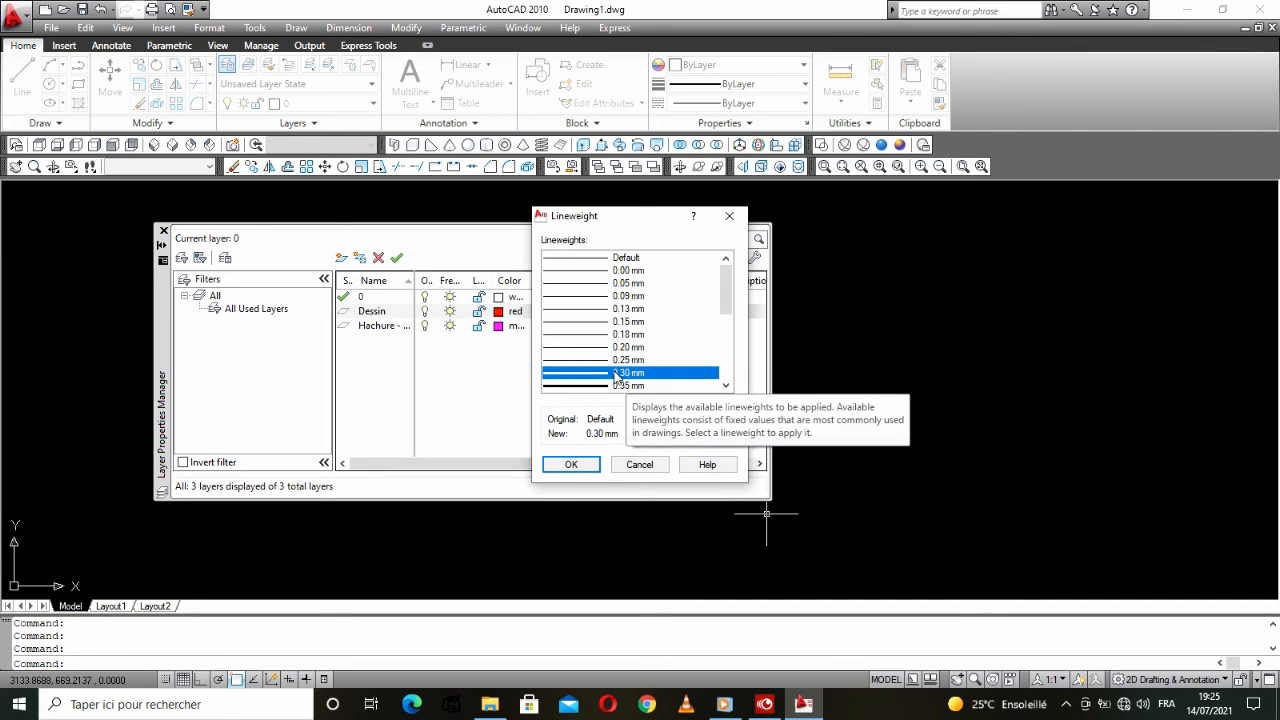
pyautogui.click(585, 465)
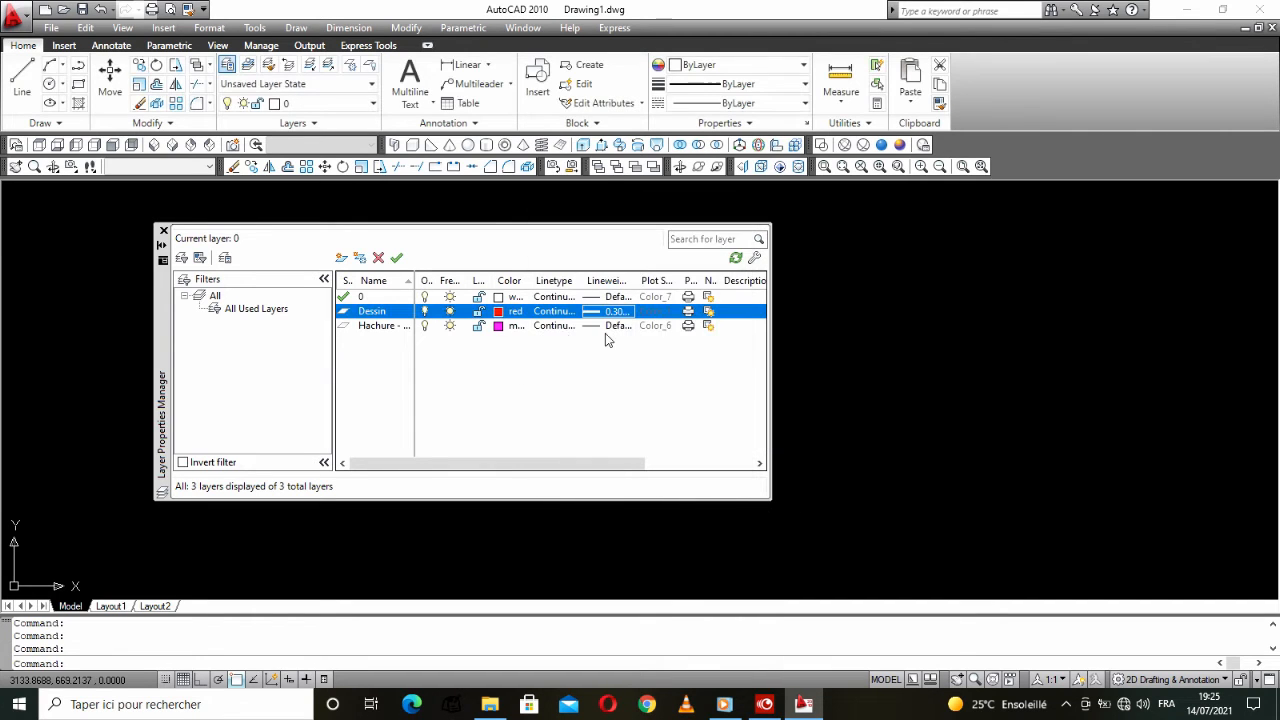
pyautogui.click(590, 326)
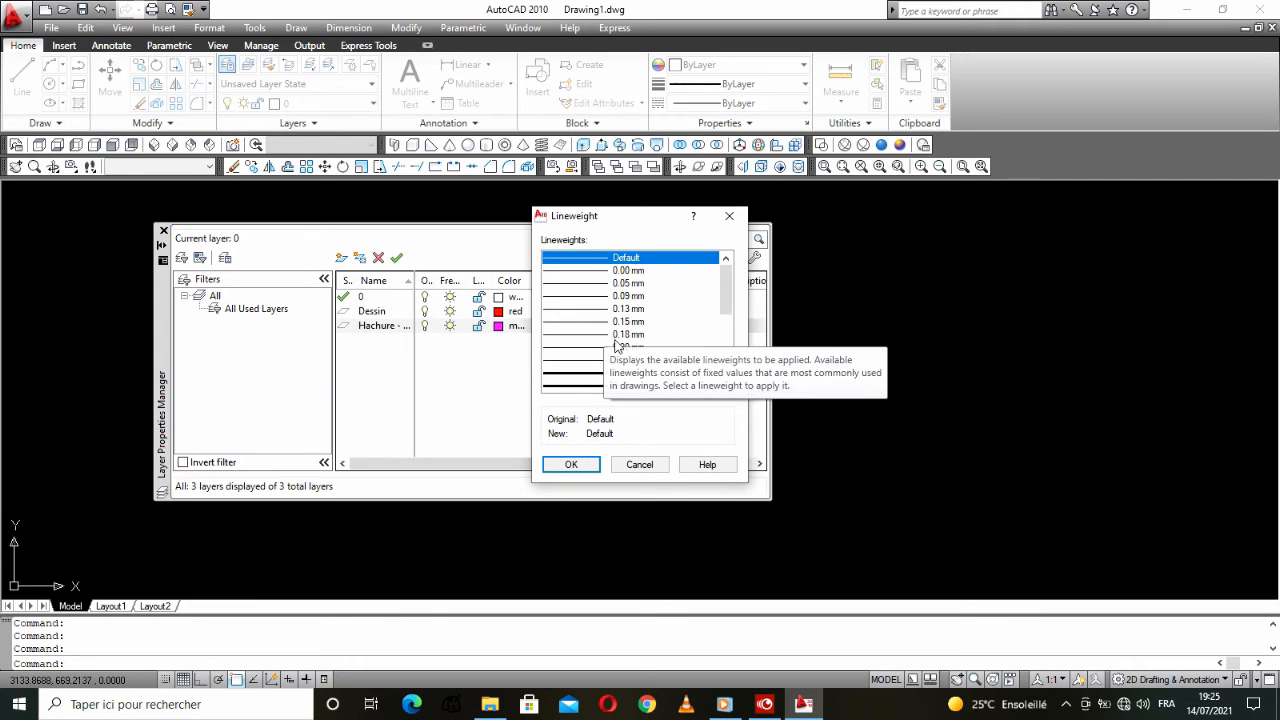
pyautogui.click(597, 310)
pyautogui.click(574, 465)
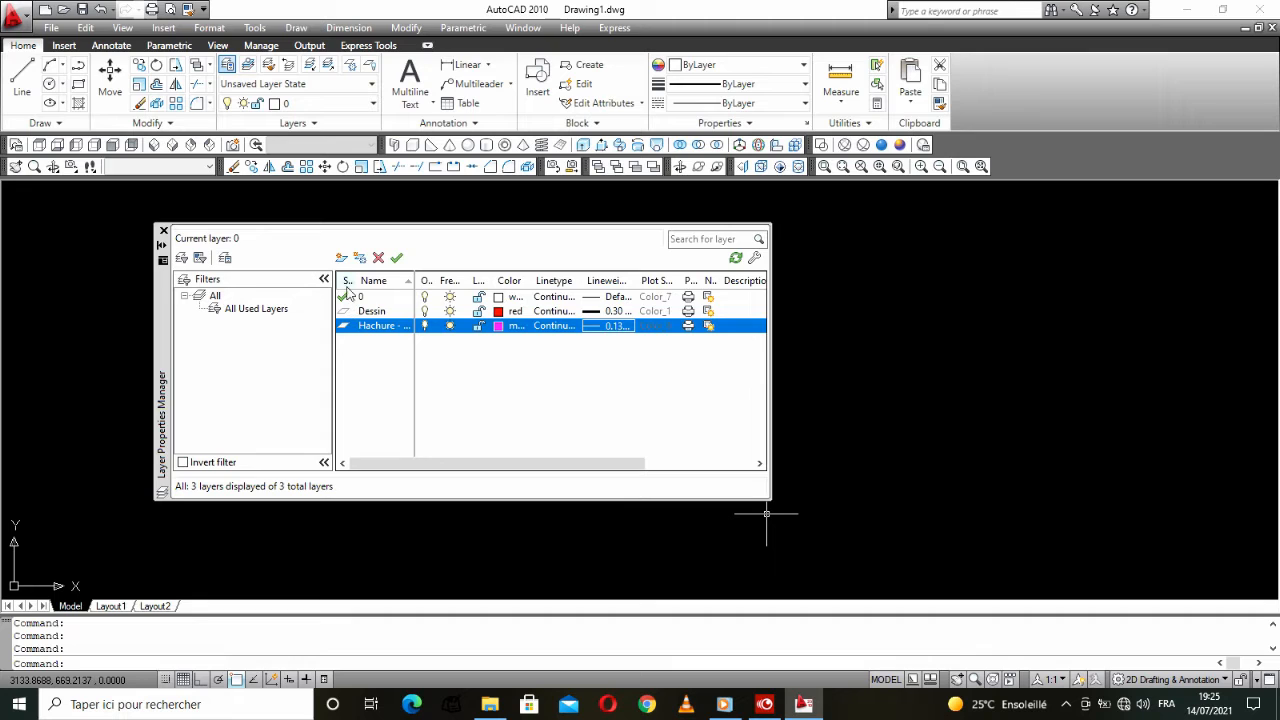
# Step: Create a third layer named Texte and set its color to blue
pyautogui.click(341, 259)
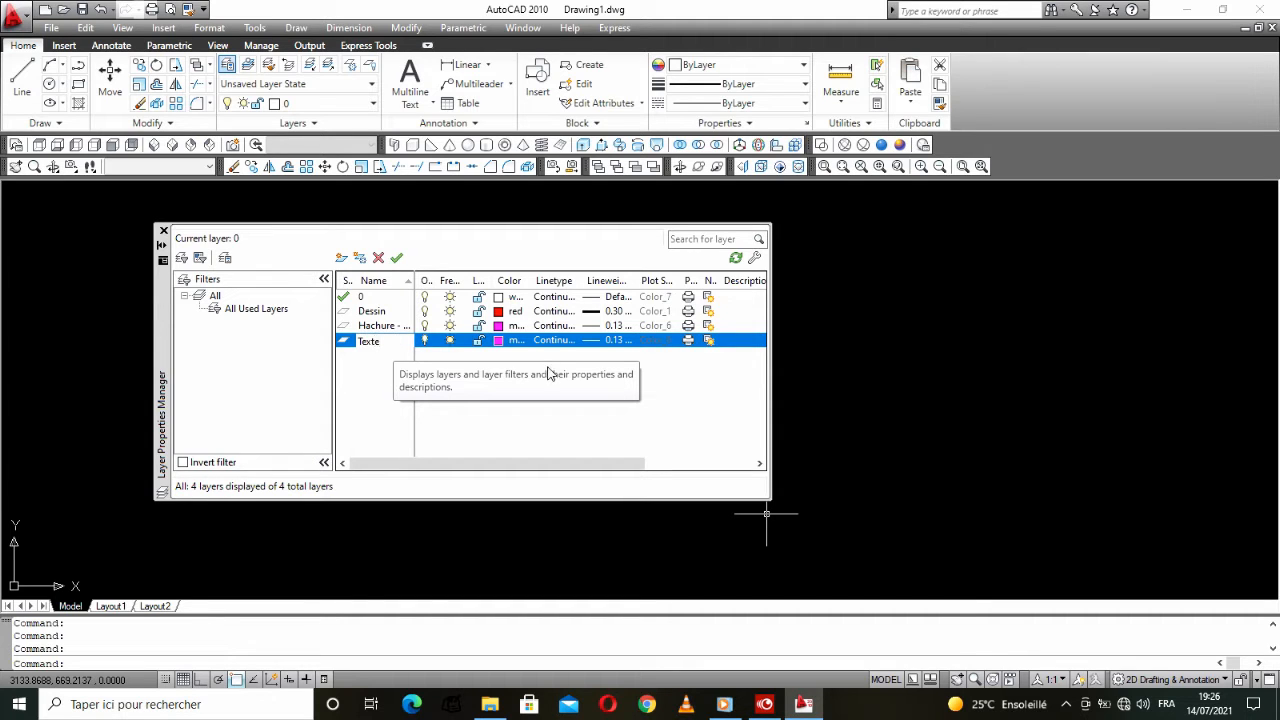
pyautogui.click(498, 340)
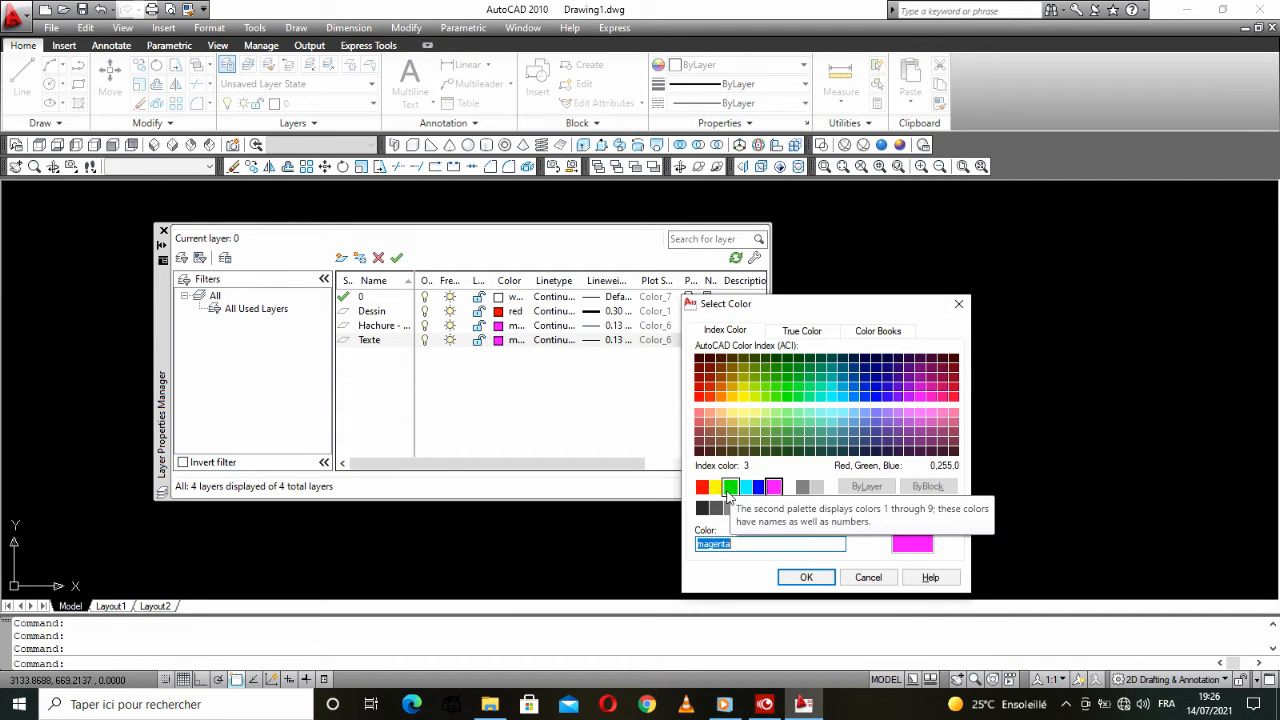
pyautogui.click(758, 487)
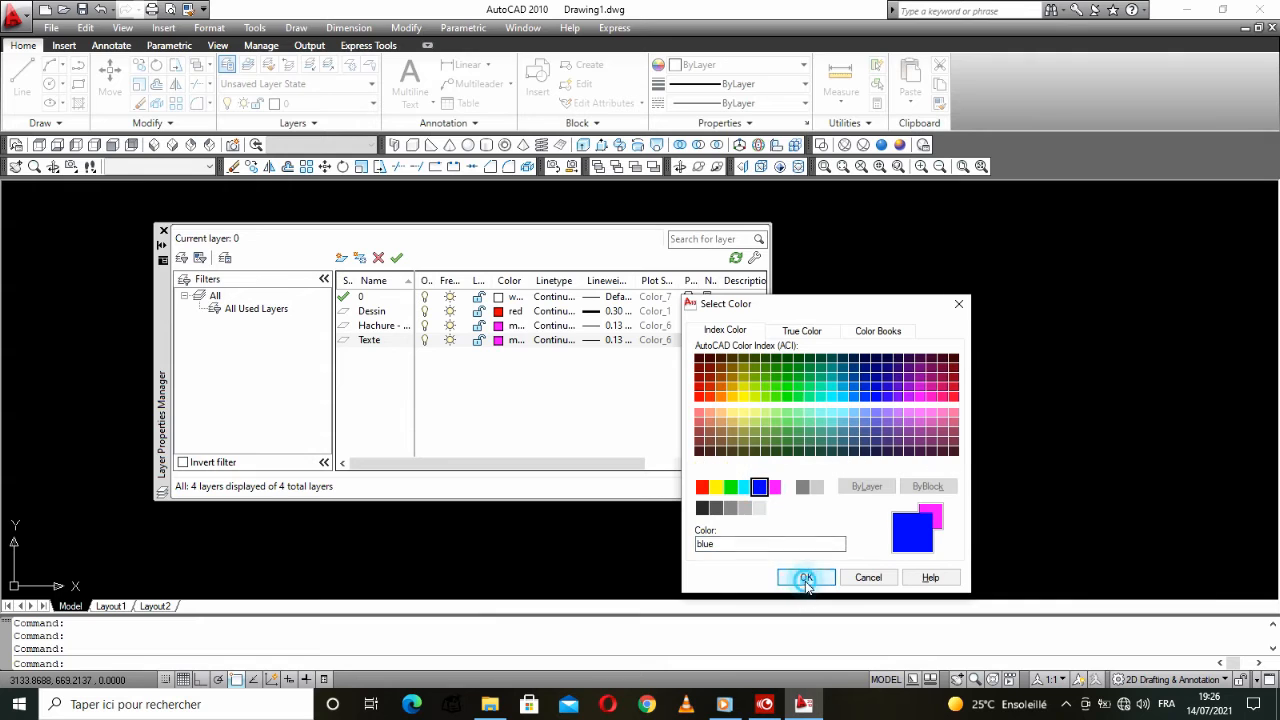
pyautogui.click(806, 577)
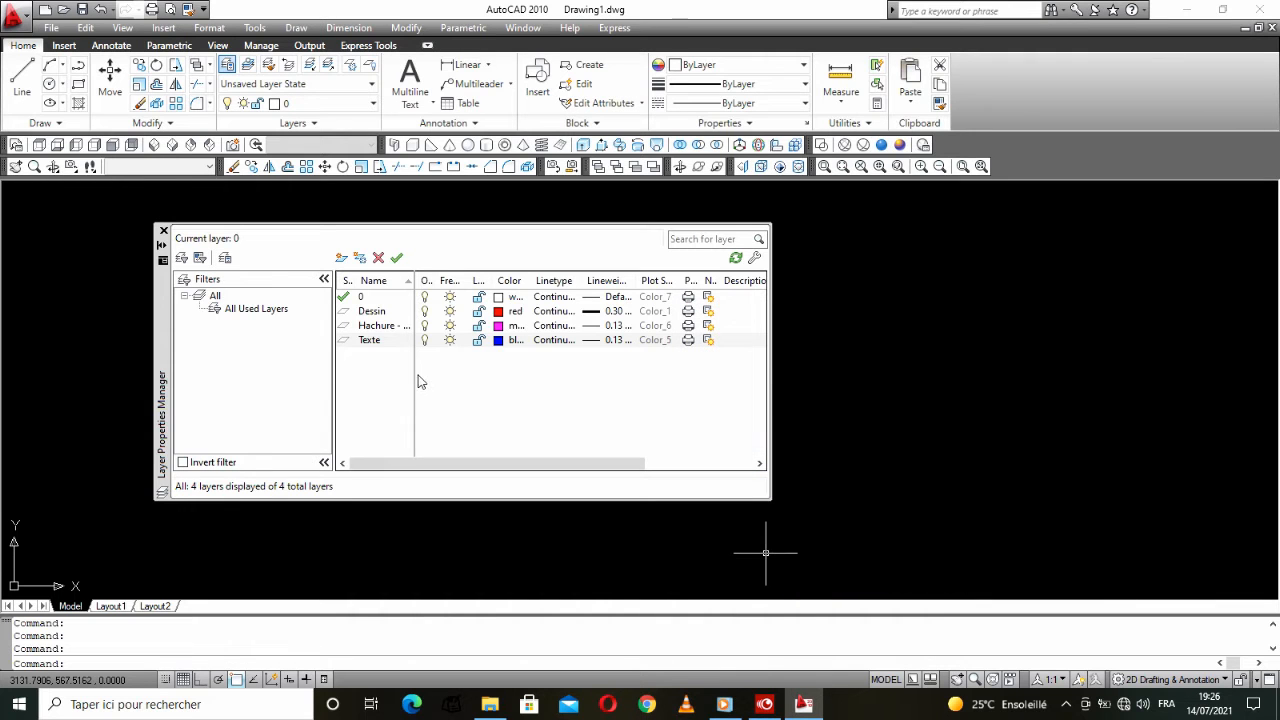
# Step: Make Dessin the current layer and close the layer manager
pyautogui.click(362, 313)
pyautogui.click(398, 258)
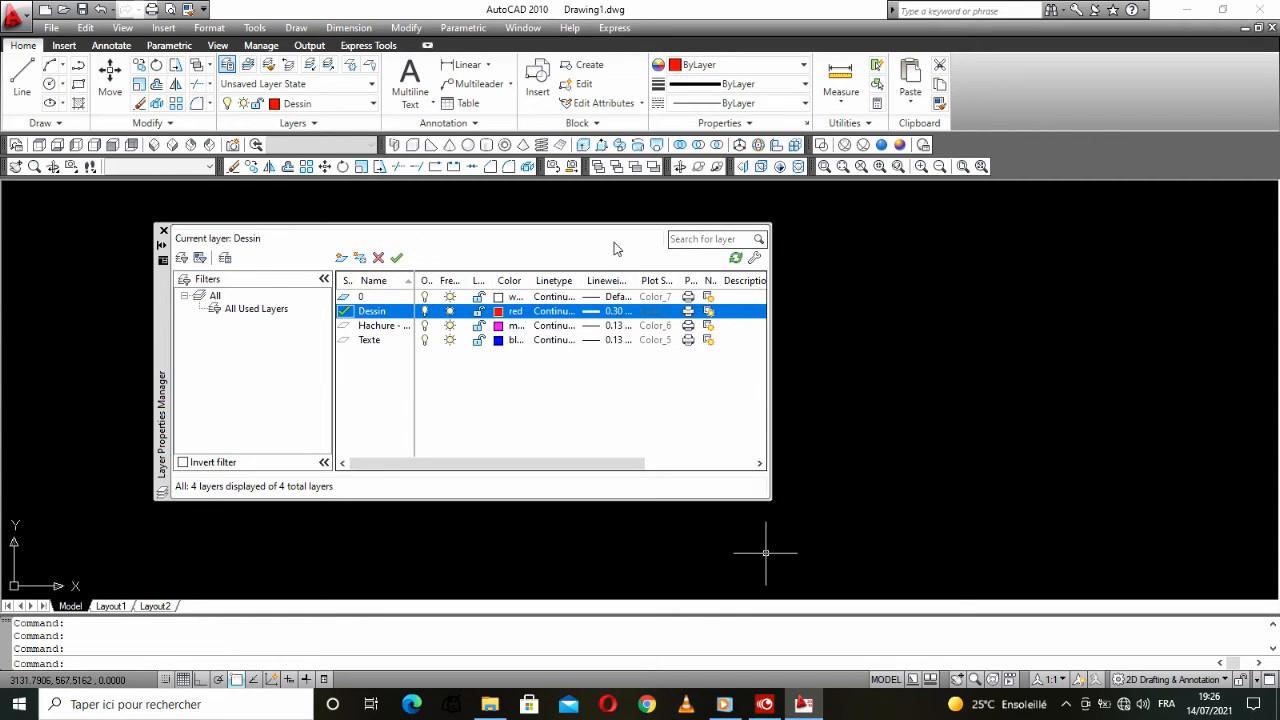
pyautogui.click(164, 231)
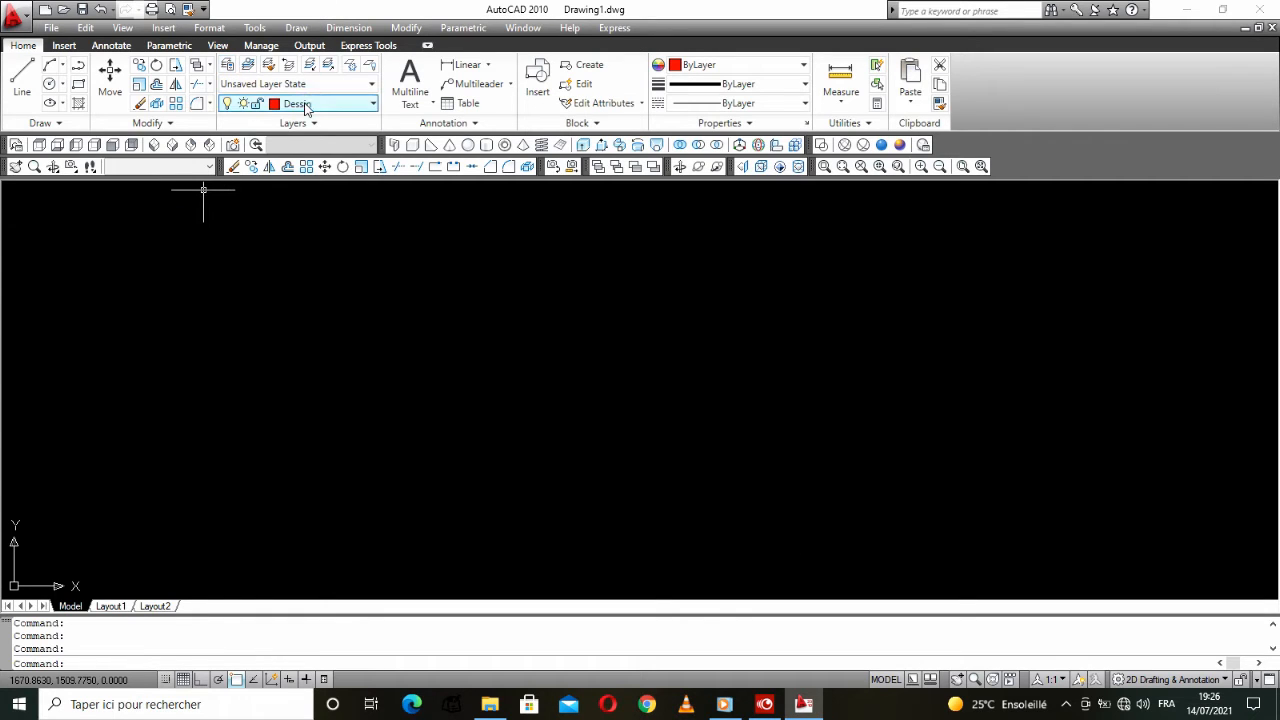
pyautogui.click(305, 104)
pyautogui.click(395, 377)
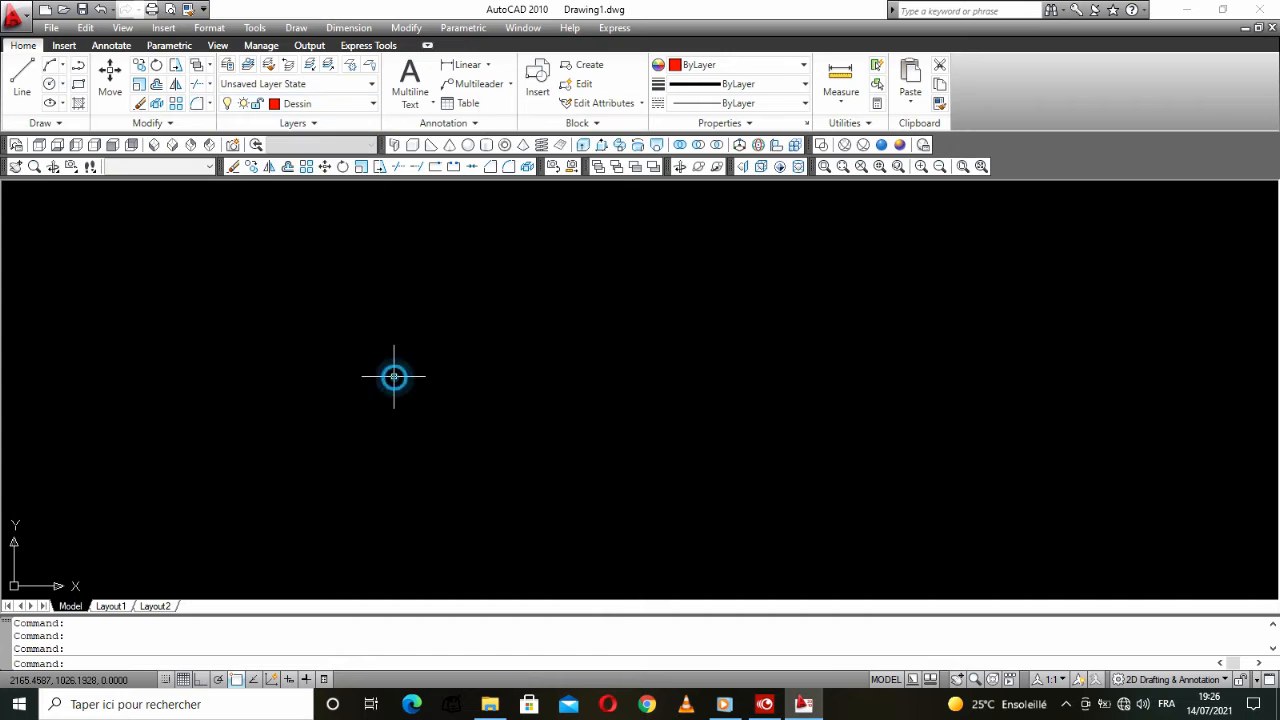
# Step: With ortho on, draw a 399-unit horizontal line to the right and a 399-unit vertical line up from its end
pyautogui.scroll(-3, 459, 376)
pyautogui.scroll(-3, 549, 427)
pyautogui.scroll(2, 510, 396)
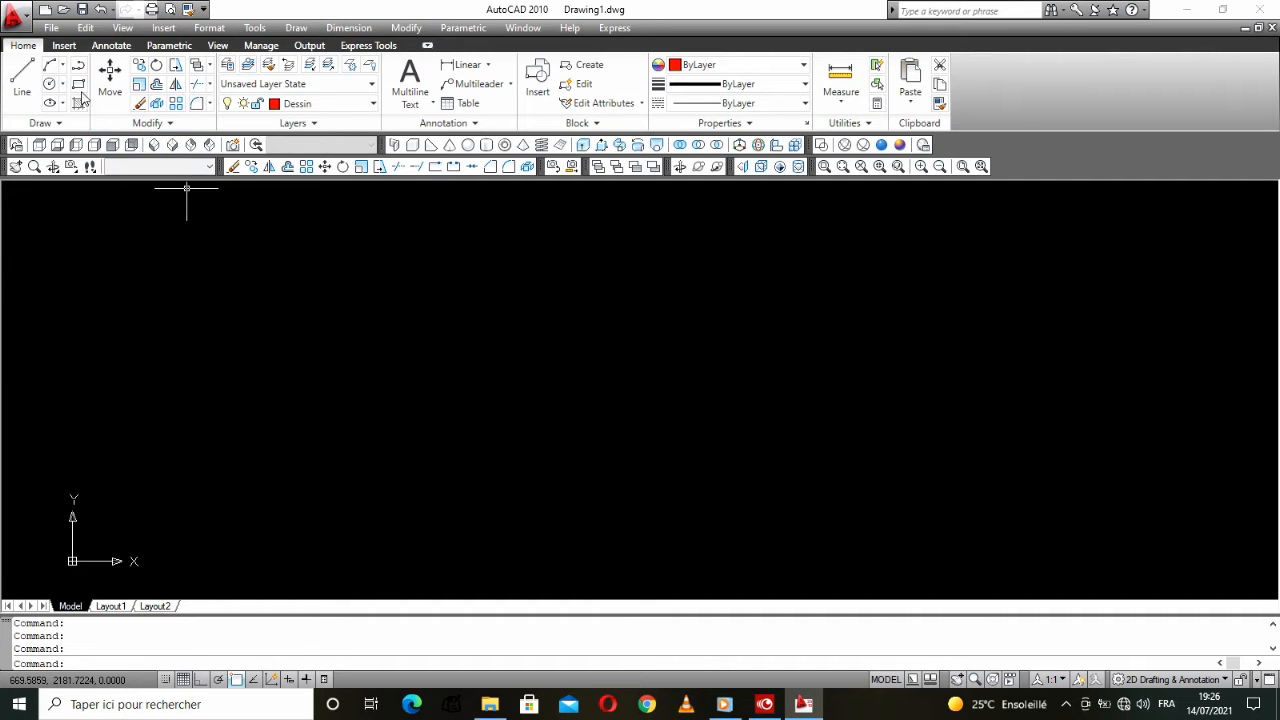
pyautogui.click(24, 85)
pyautogui.click(200, 679)
pyautogui.click(469, 535)
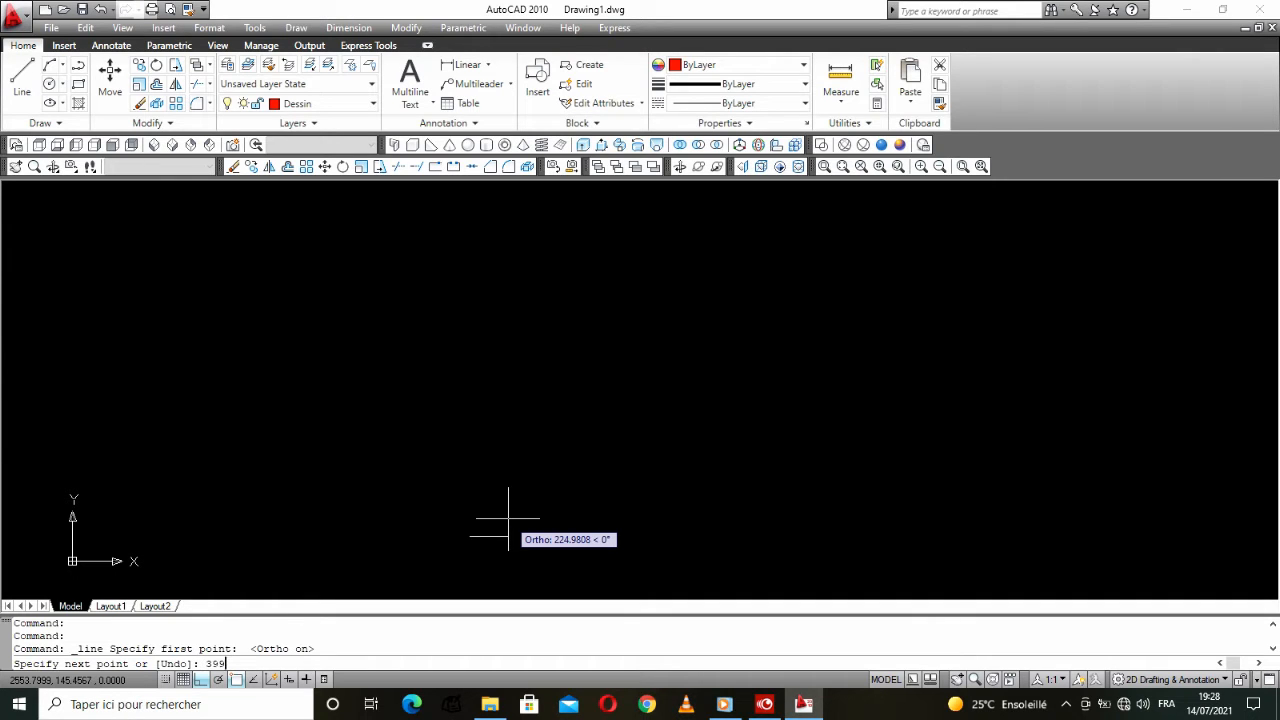
pyautogui.press('Return')
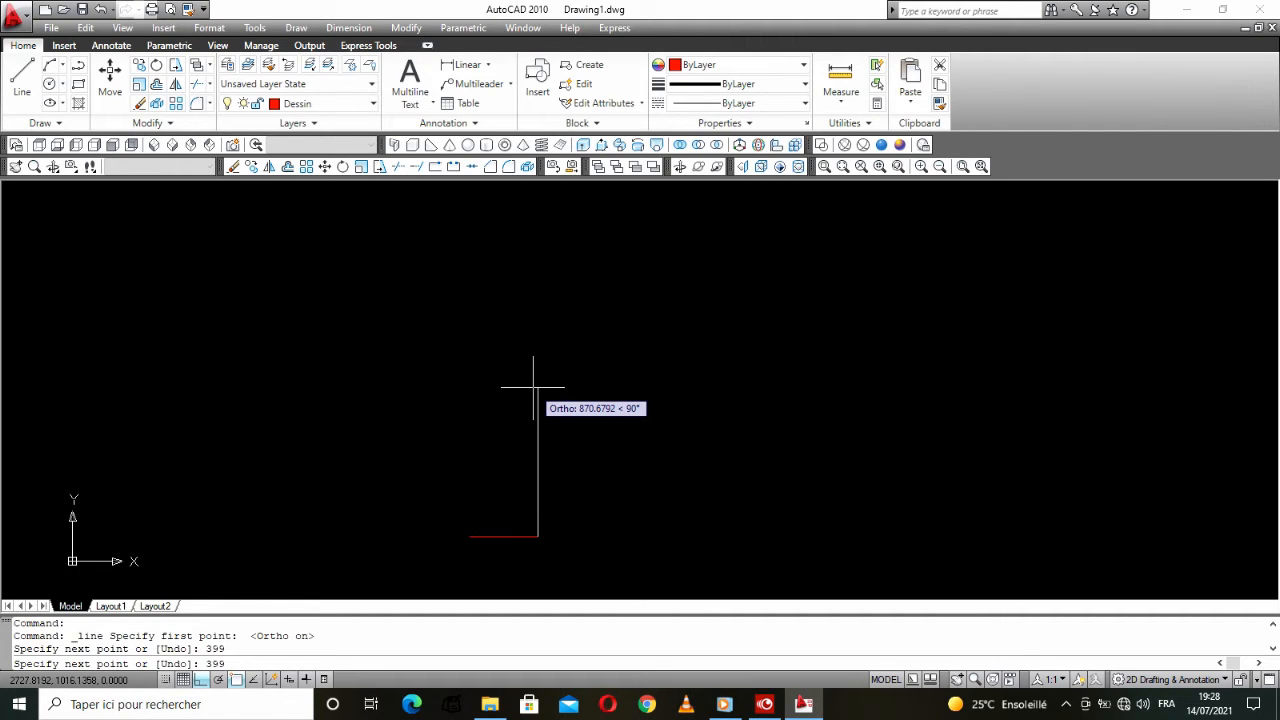
pyautogui.write('399')
pyautogui.press('Return')
pyautogui.rightClick(570, 410)
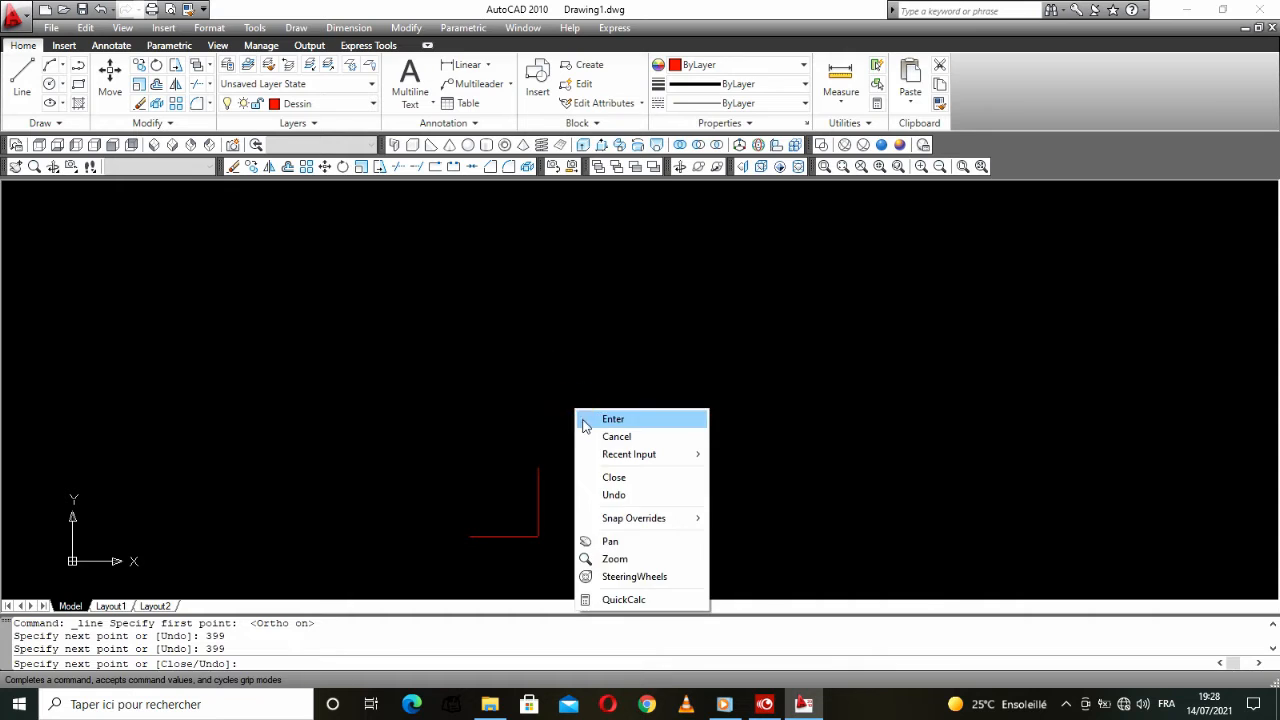
pyautogui.click(585, 421)
# Step: Erase the horizontal line, keeping the vertical one
pyautogui.click(513, 508)
pyautogui.click(457, 549)
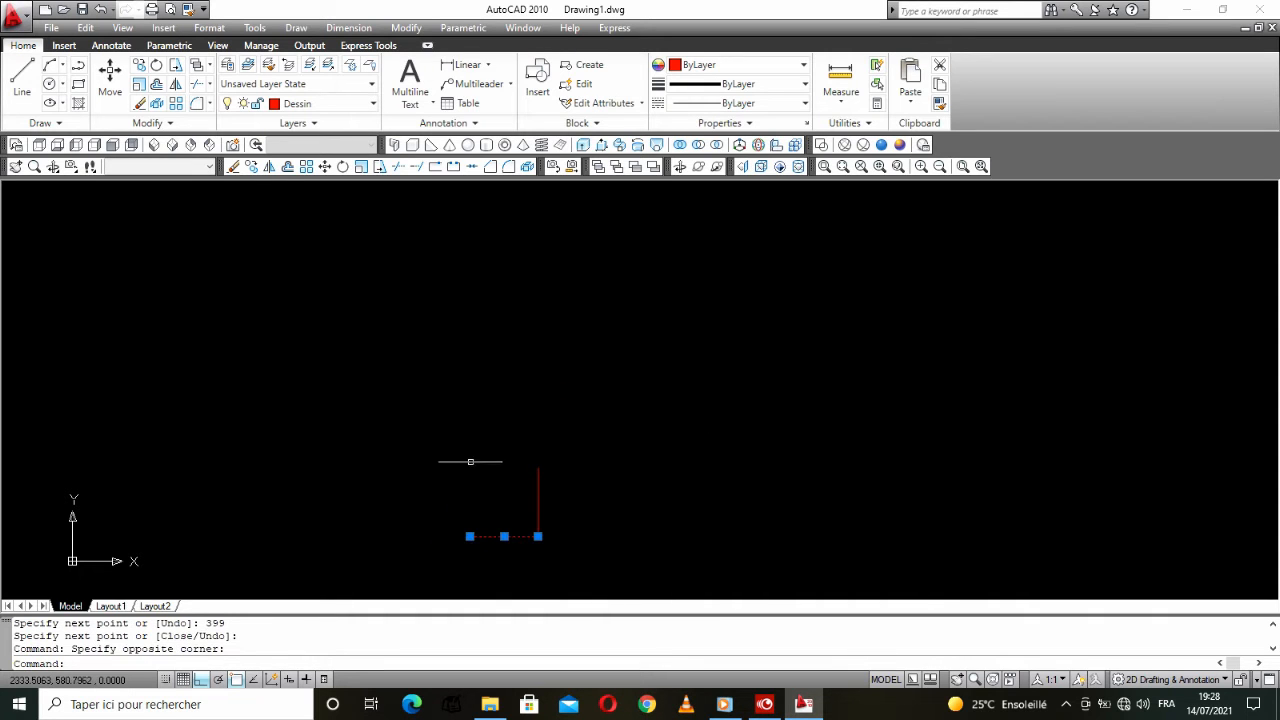
pyautogui.click(140, 103)
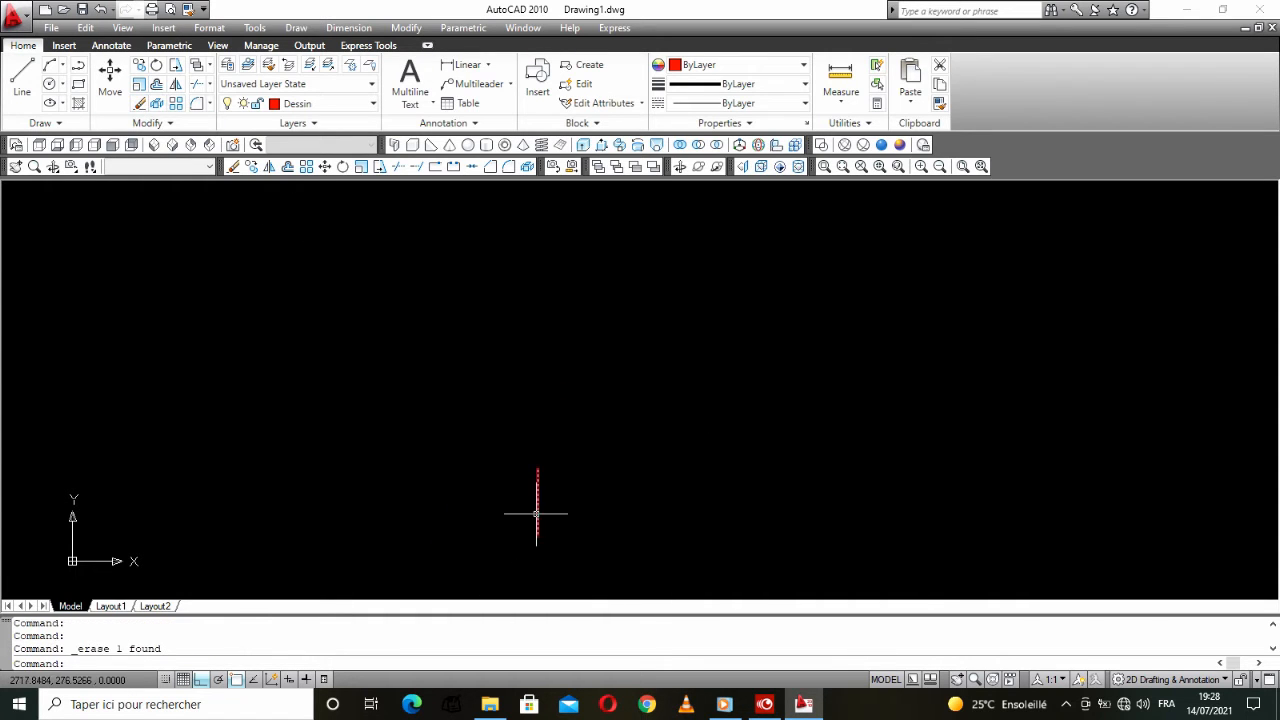
# Step: Draw a short horizontal polyline to the left from the lower endpoint of the vertical line
pyautogui.scroll(-2, 555, 493)
pyautogui.scroll(3, 555, 494)
pyautogui.moveTo(552, 506); pyautogui.dragTo(518, 408, button='middle')
pyautogui.scroll(4, 500, 434)
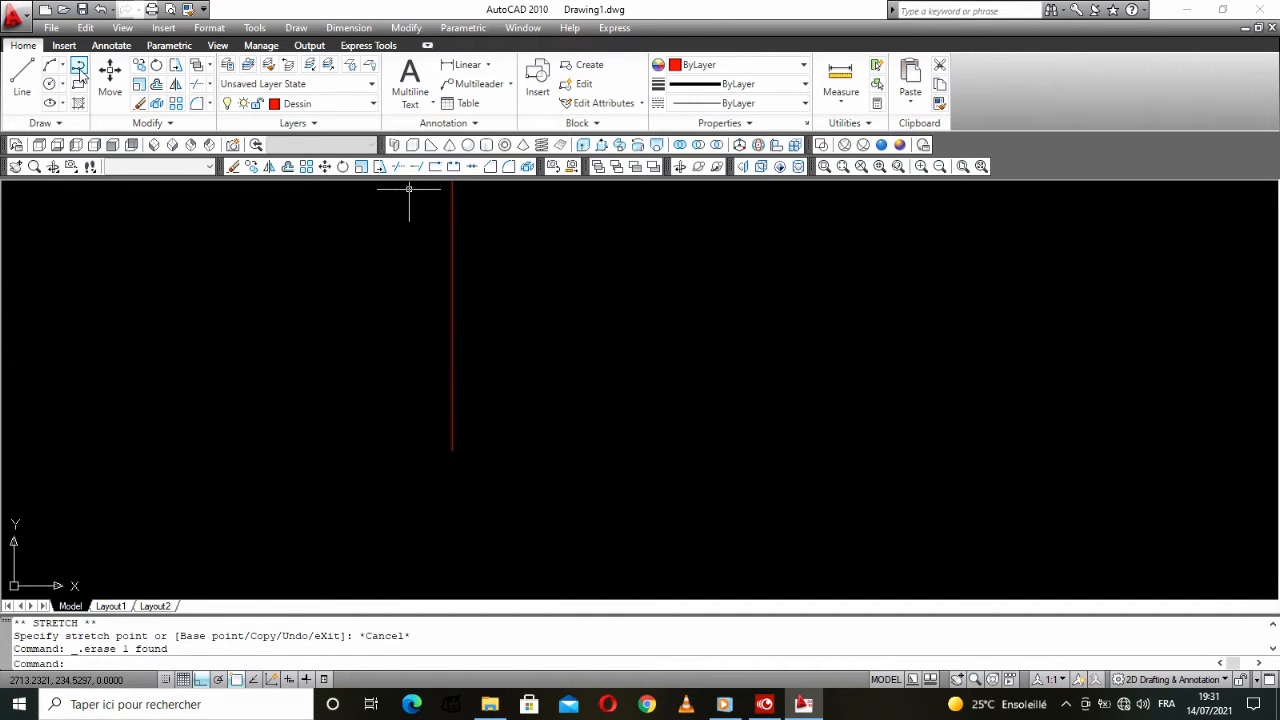
pyautogui.click(79, 67)
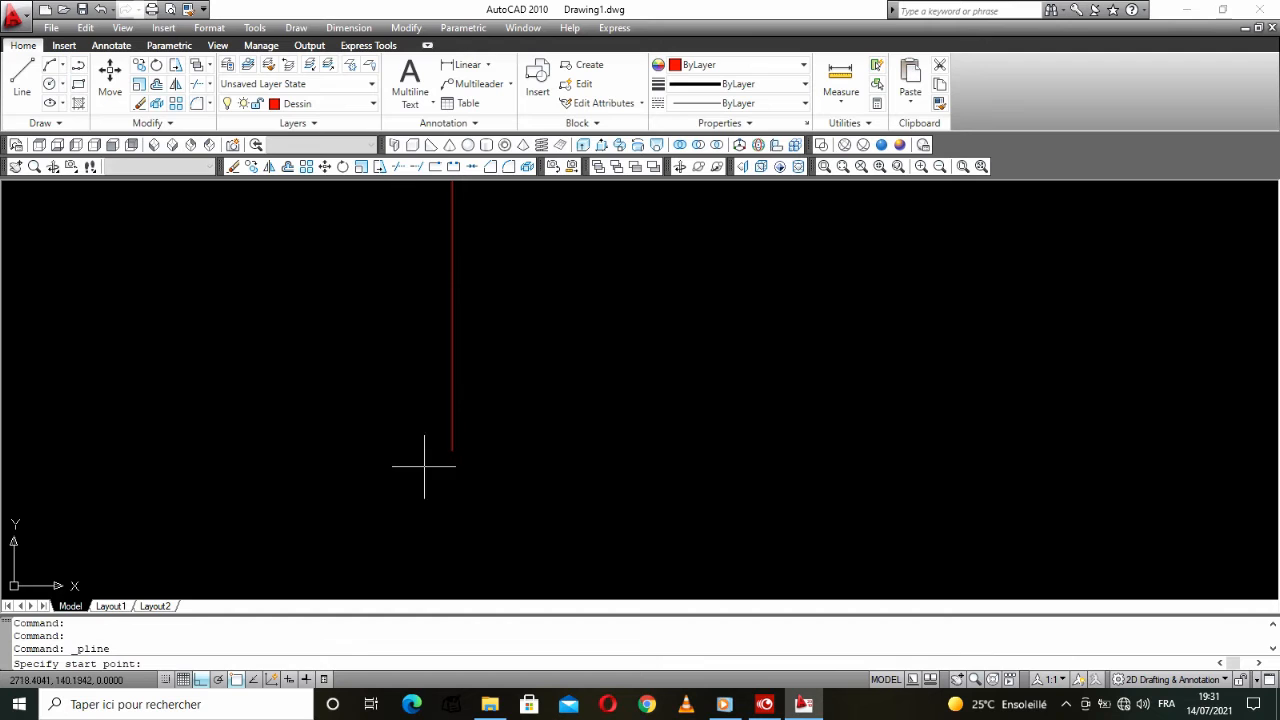
pyautogui.click(450, 451)
pyautogui.click(376, 451)
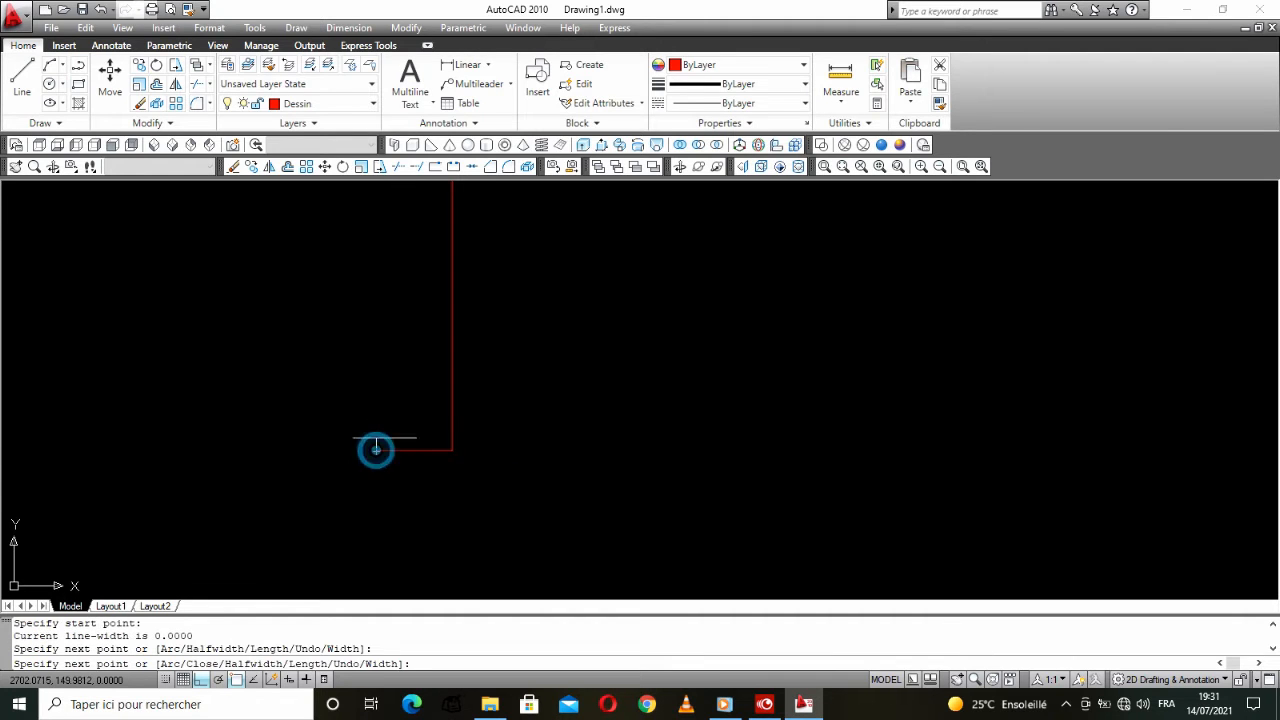
pyautogui.rightClick(389, 414)
pyautogui.click(430, 171)
# Step: Stretch the short polyline's right endpoint horizontally past the vertical line, making it about 116 units long
pyautogui.click(409, 423)
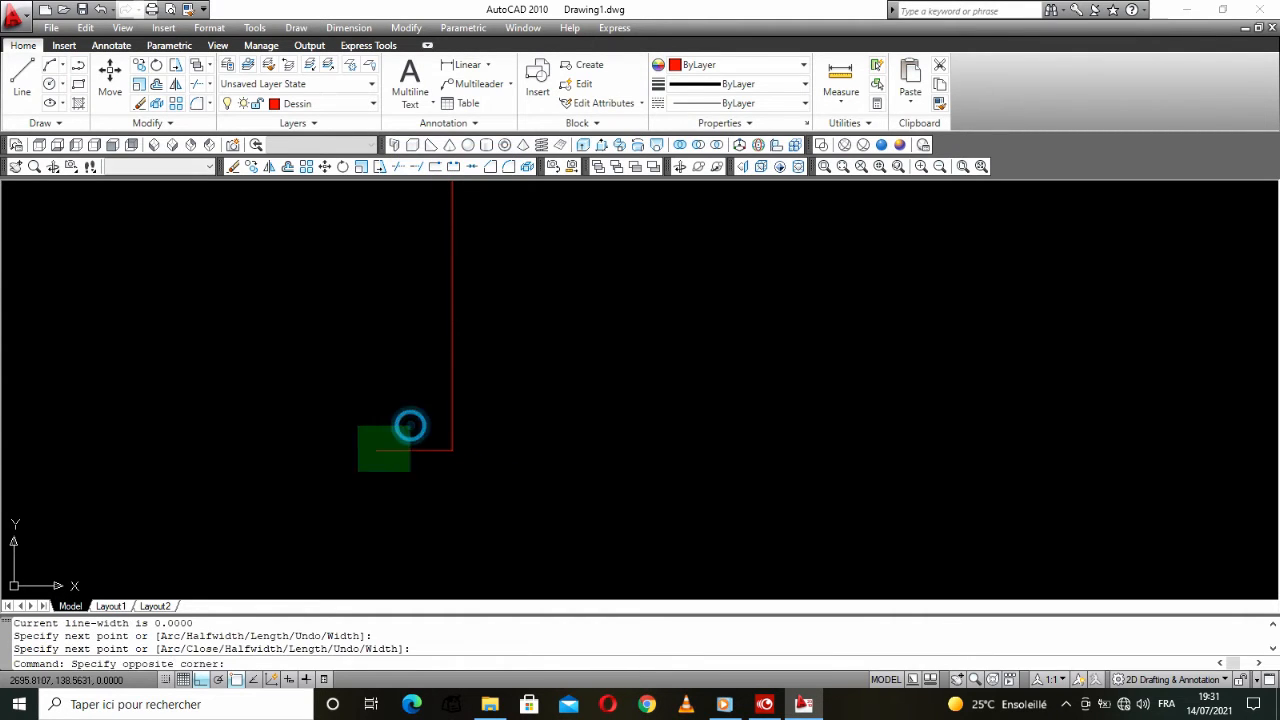
pyautogui.click(345, 485)
pyautogui.click(452, 451)
pyautogui.click(716, 451)
# Step: Load the ACAD_ISO08W100 long-dash short-dash linetype from acadiso.lin into the drawing
pyautogui.click(700, 104)
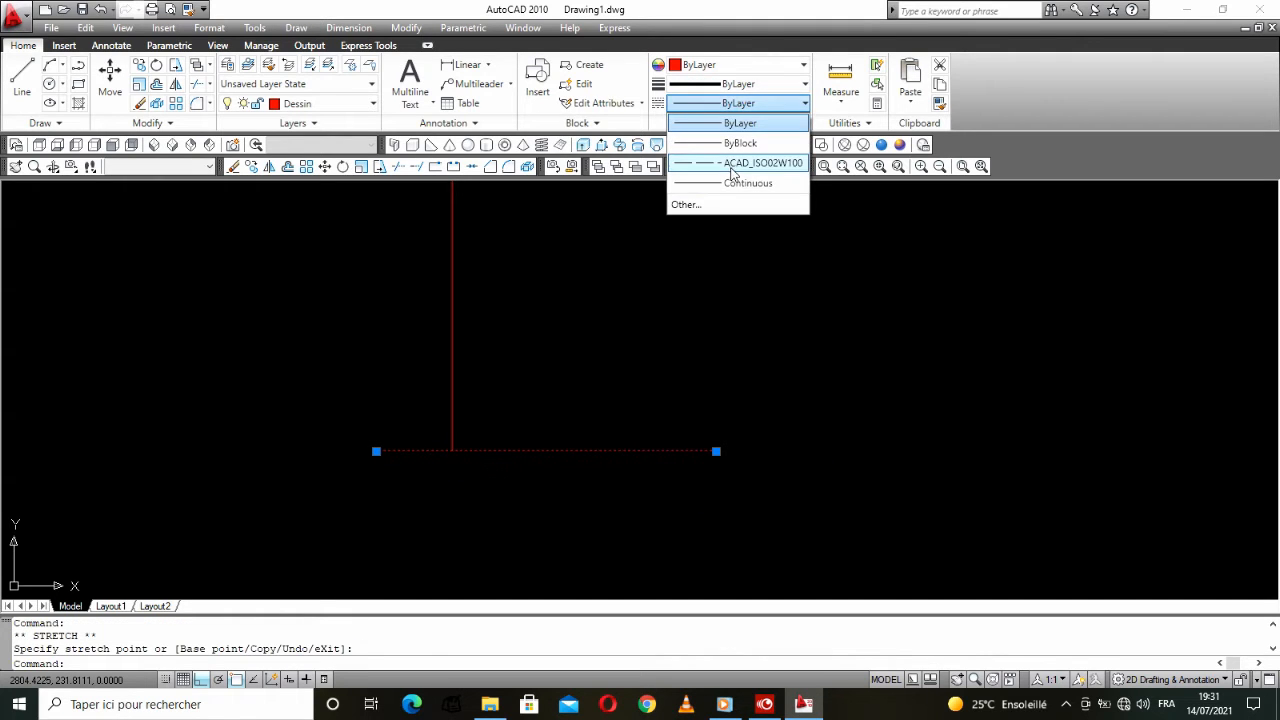
pyautogui.click(714, 204)
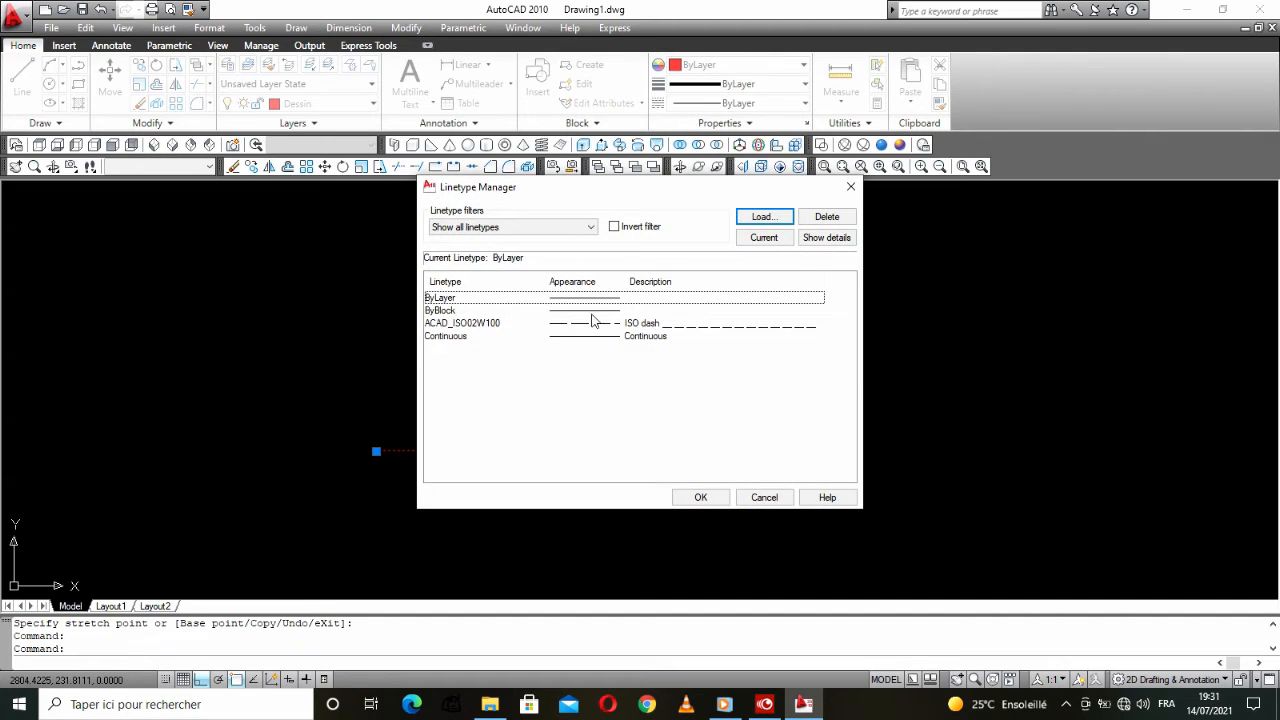
pyautogui.click(762, 217)
pyautogui.scroll(-1, 703, 382)
pyautogui.scroll(1, 725, 383)
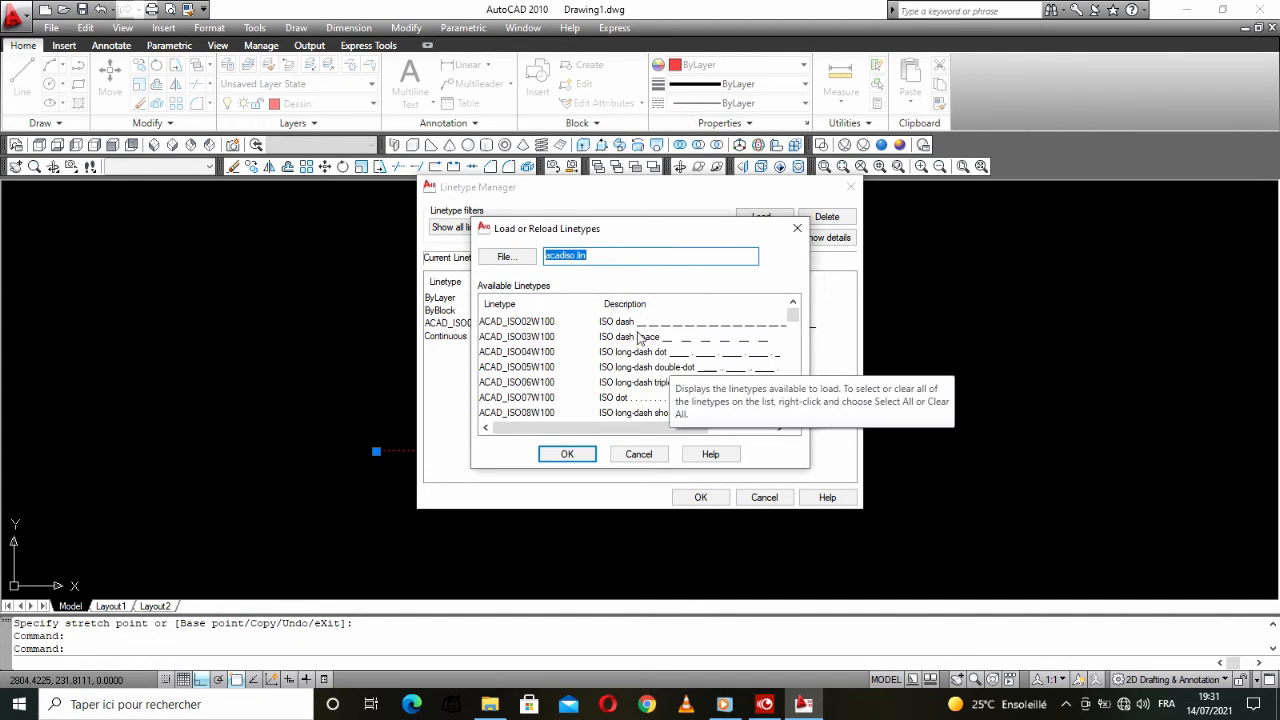
pyautogui.click(728, 369)
pyautogui.scroll(-2, 709, 398)
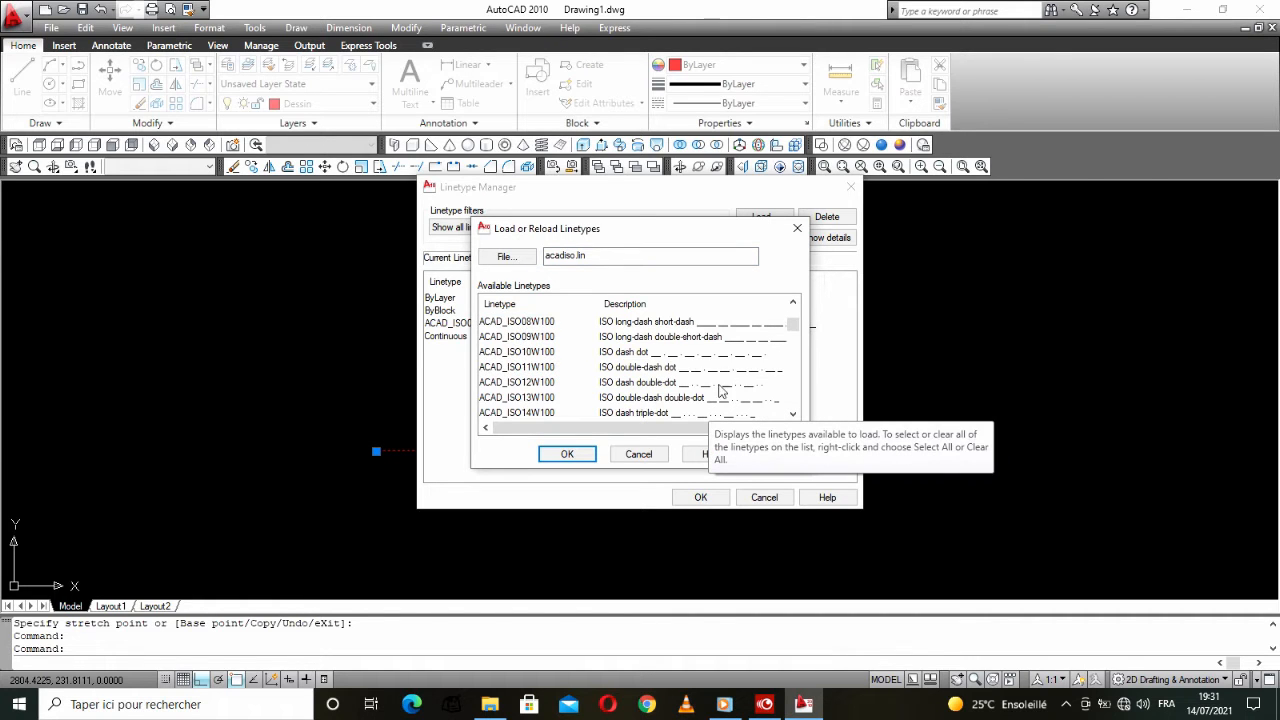
pyautogui.click(751, 338)
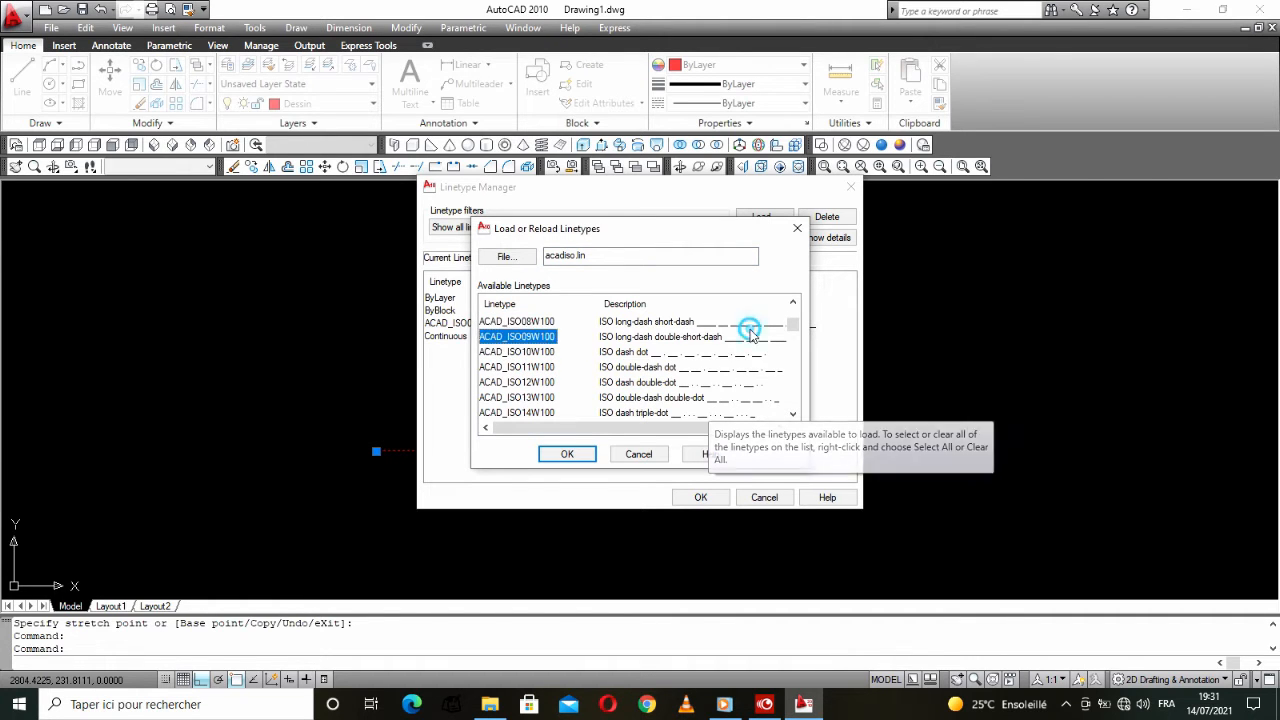
pyautogui.click(703, 324)
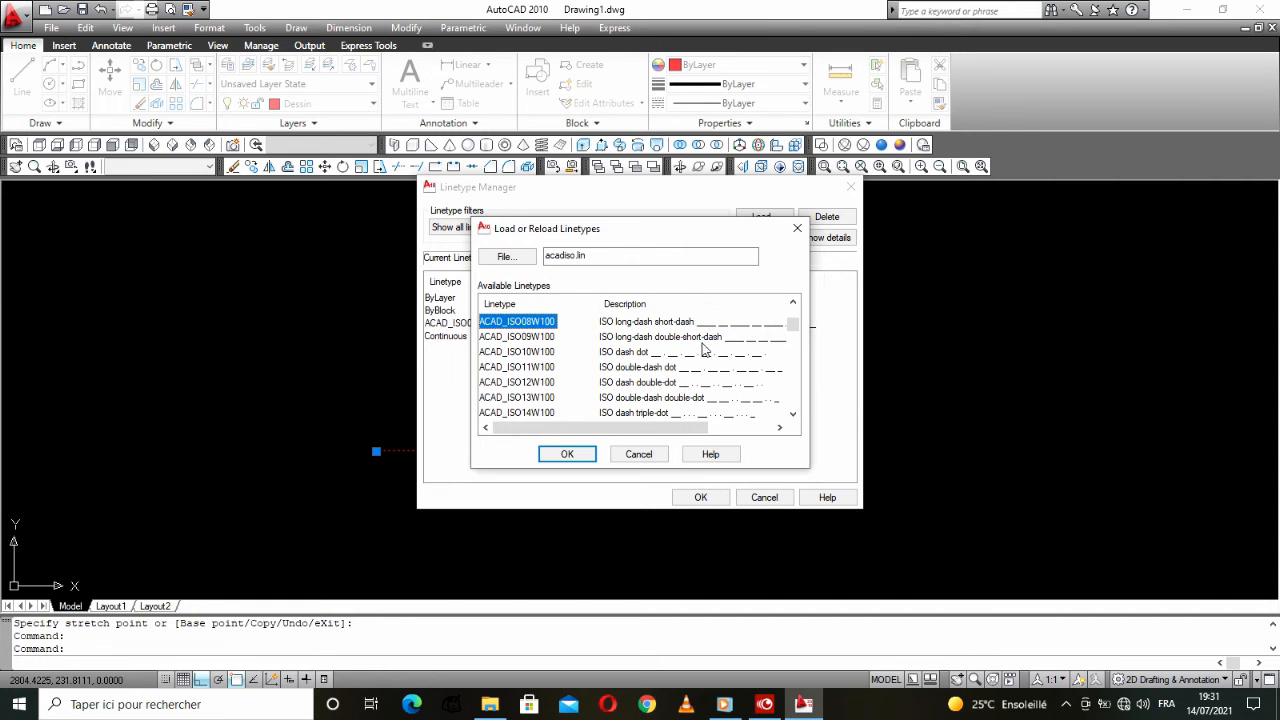
pyautogui.click(578, 453)
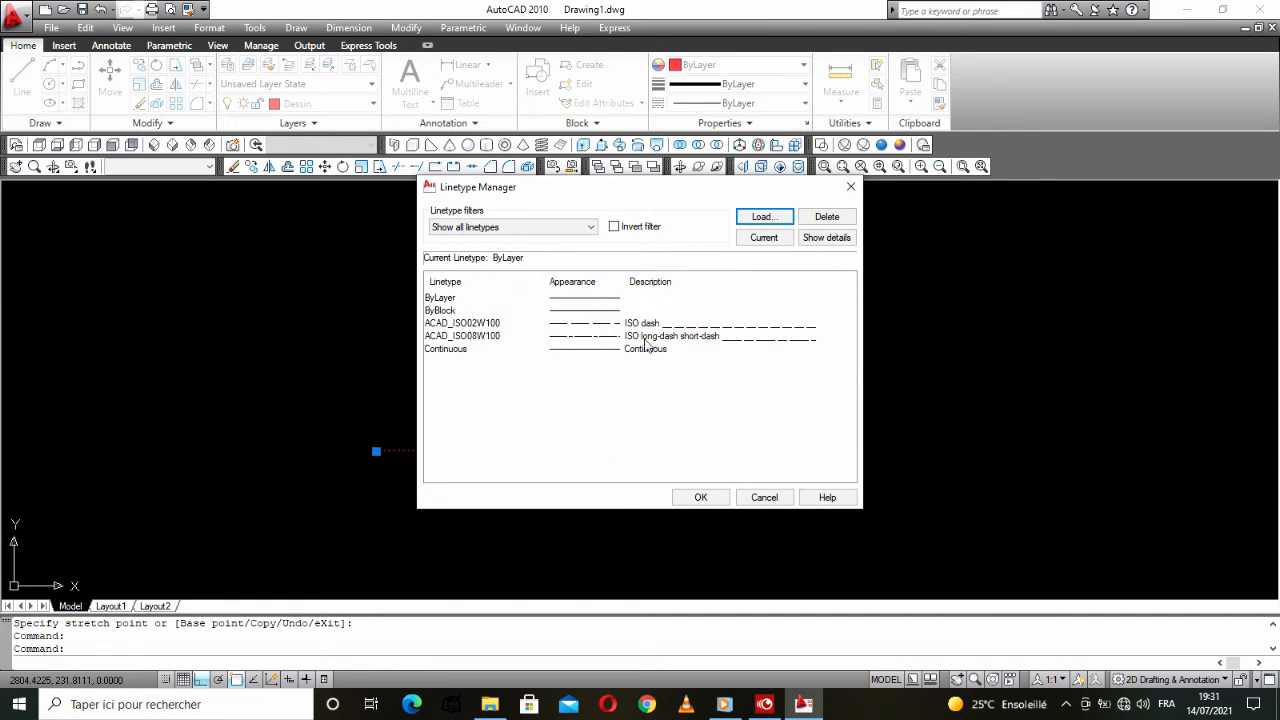
pyautogui.click(590, 323)
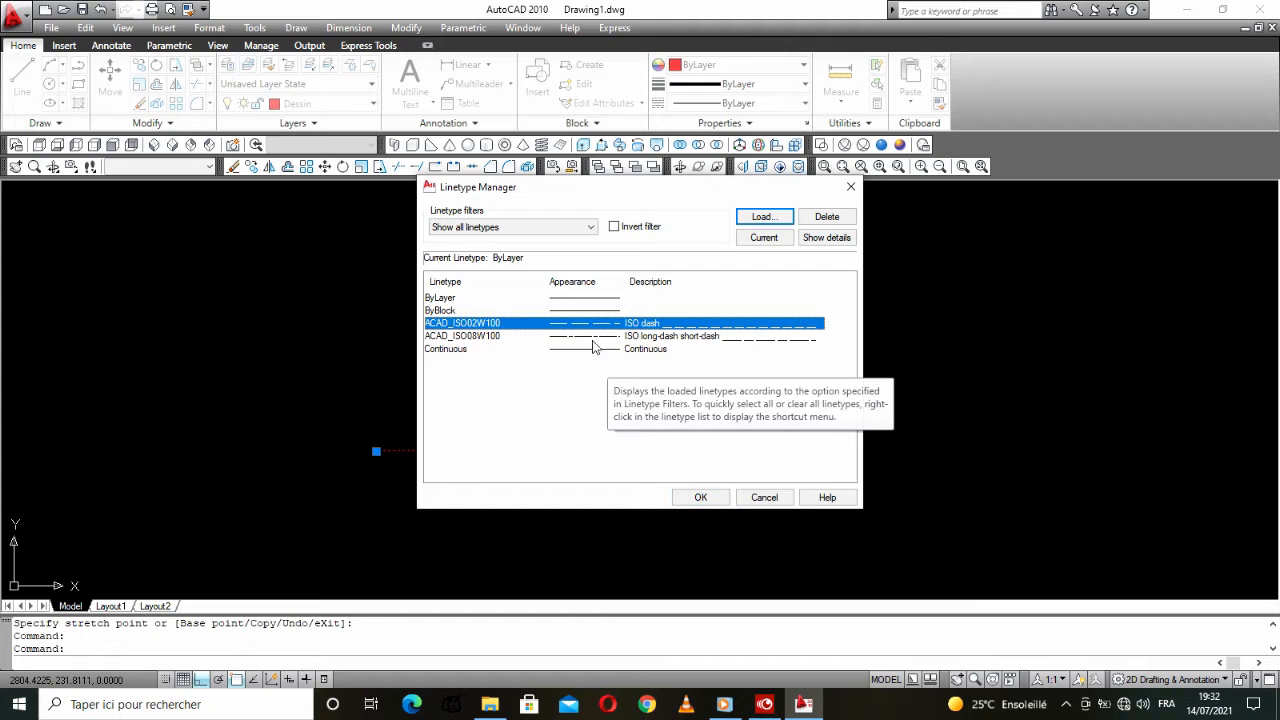
pyautogui.click(589, 338)
pyautogui.click(706, 498)
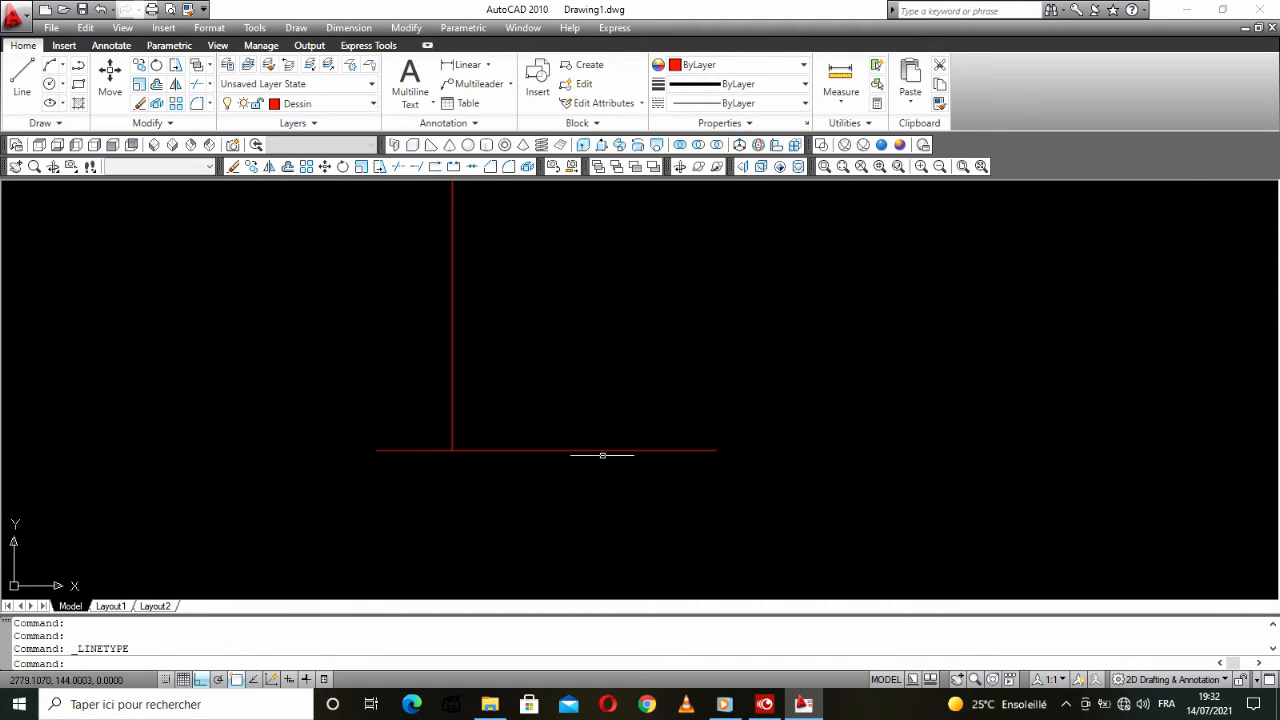
# Step: Show the full properties of the horizontal polyline
pyautogui.click(568, 450)
pyautogui.rightClick(568, 450)
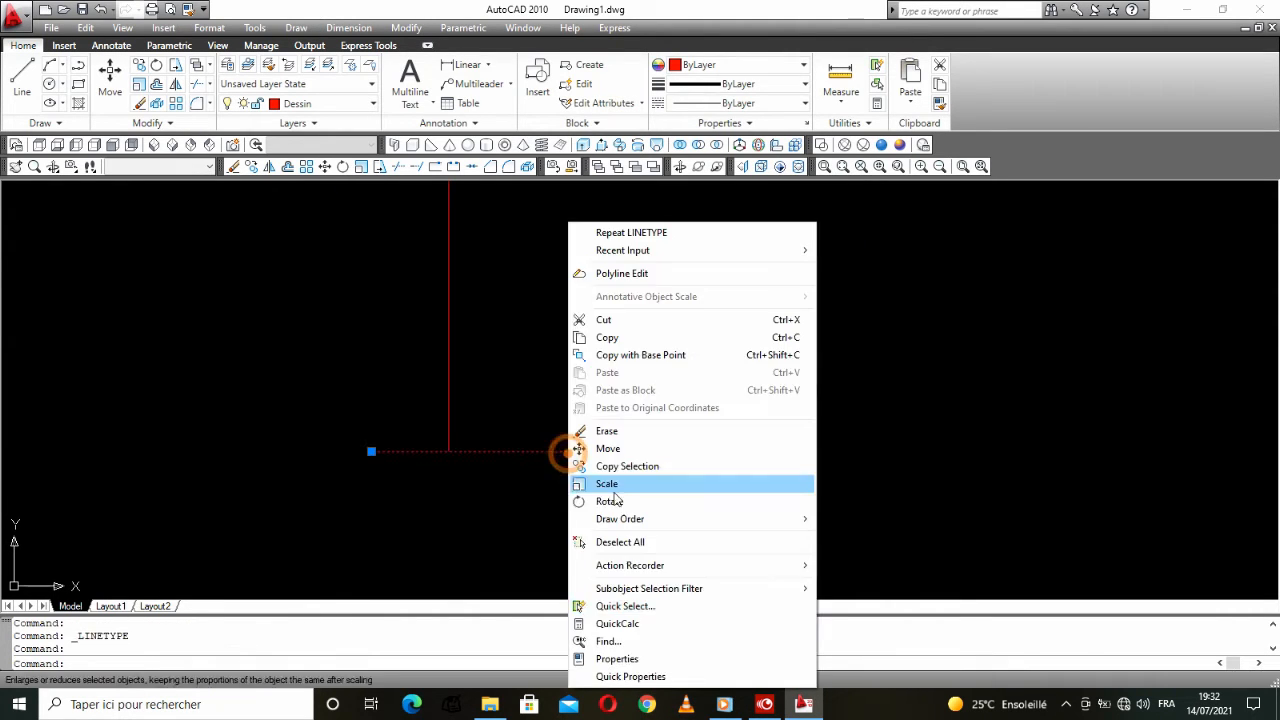
pyautogui.click(630, 660)
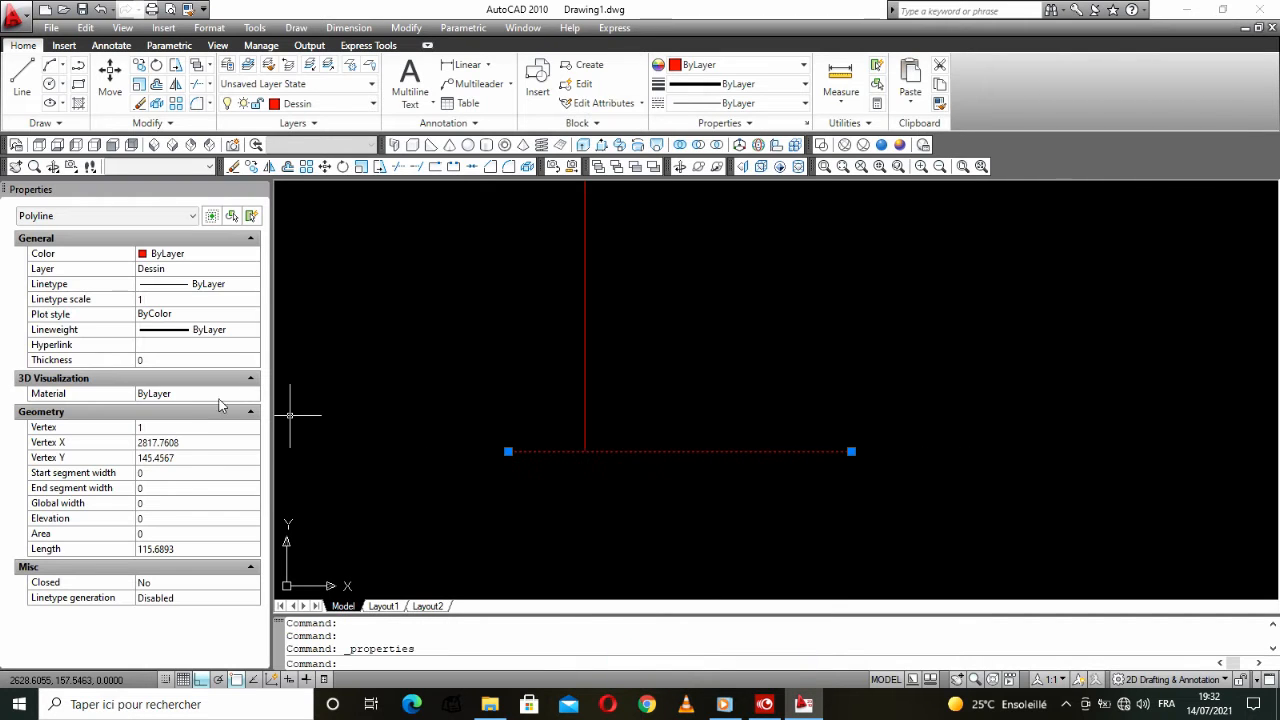
# Step: Try a linetype scale of 10 on the horizontal polyline and inspect its appearance at different magnifications
pyautogui.click(143, 298)
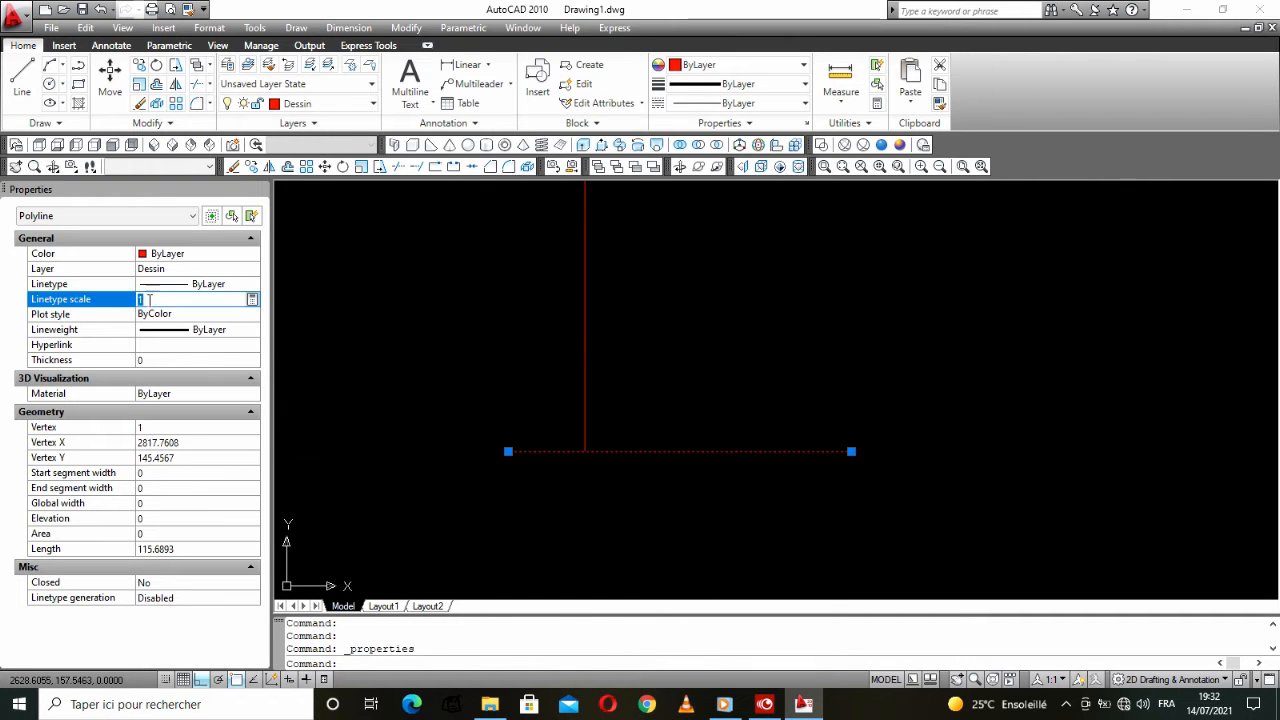
pyautogui.click(157, 298)
pyautogui.write('0')
pyautogui.click(155, 306)
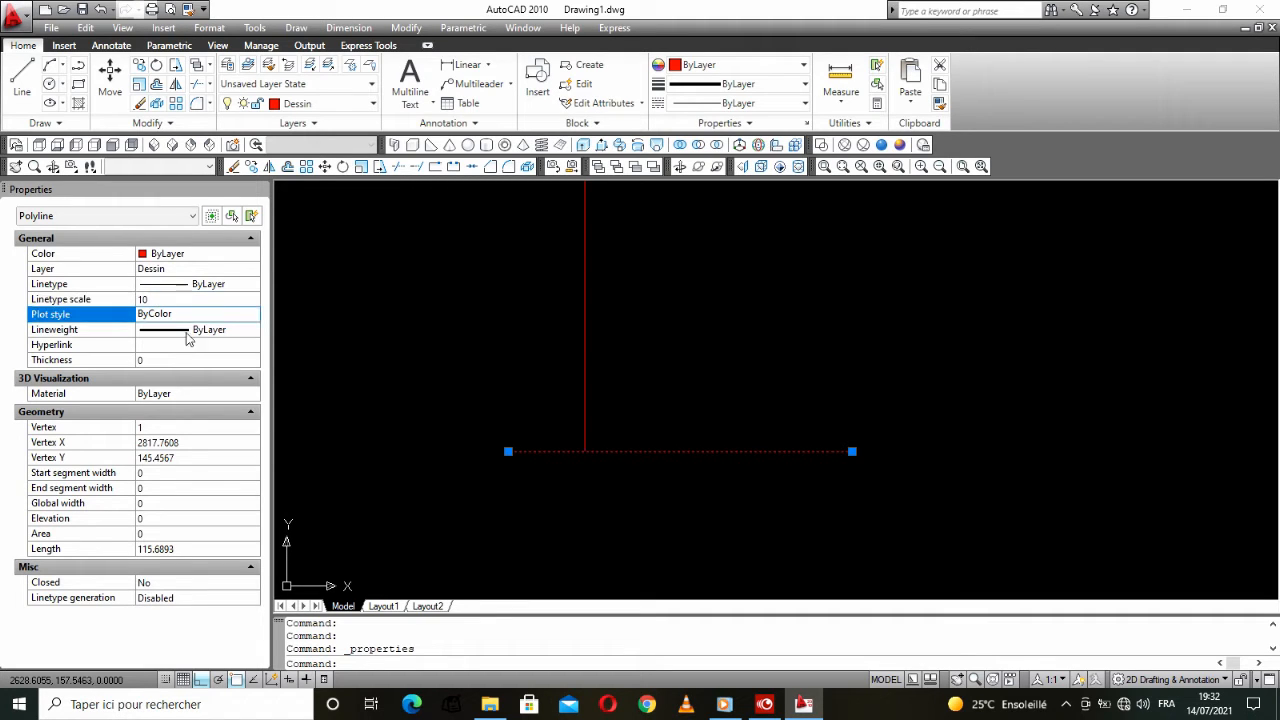
pyautogui.scroll(-7, 650, 455)
pyautogui.scroll(20, 655, 451)
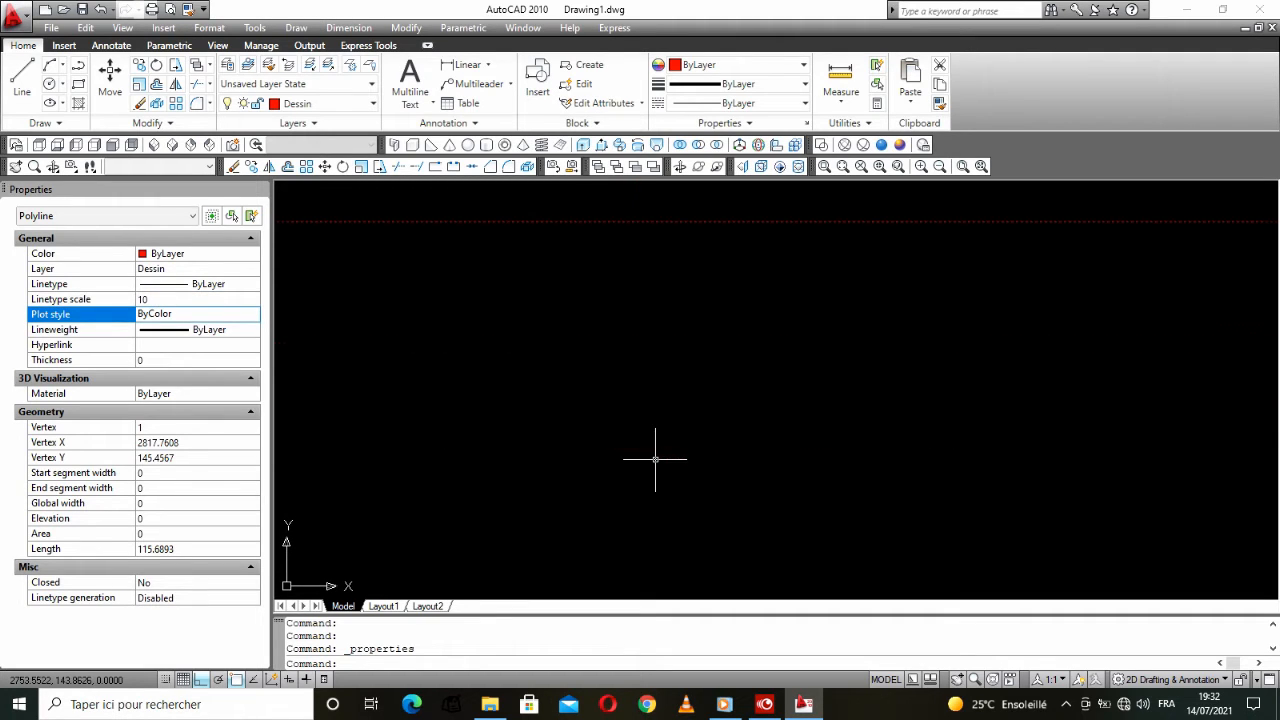
pyautogui.moveTo(557, 178); pyautogui.dragTo(544, 332, button='middle')
pyautogui.click(557, 390)
pyautogui.click(549, 434)
pyautogui.scroll(5, 549, 435)
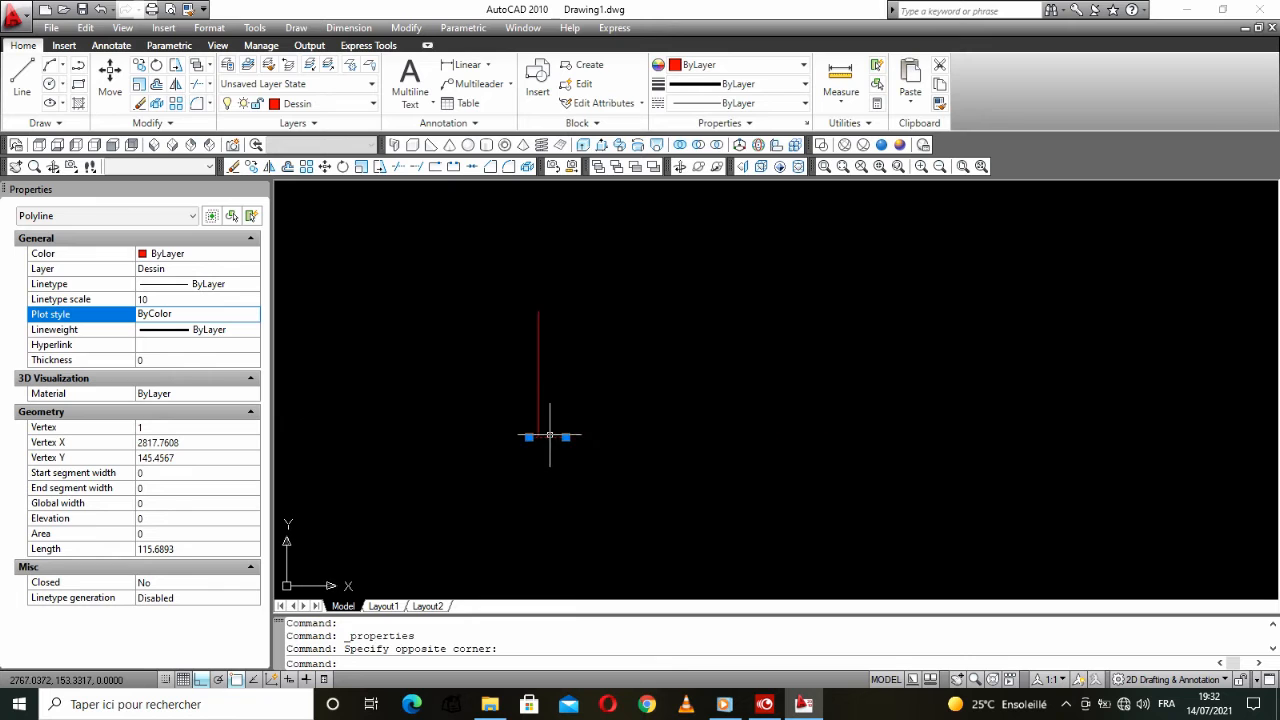
pyautogui.click(154, 298)
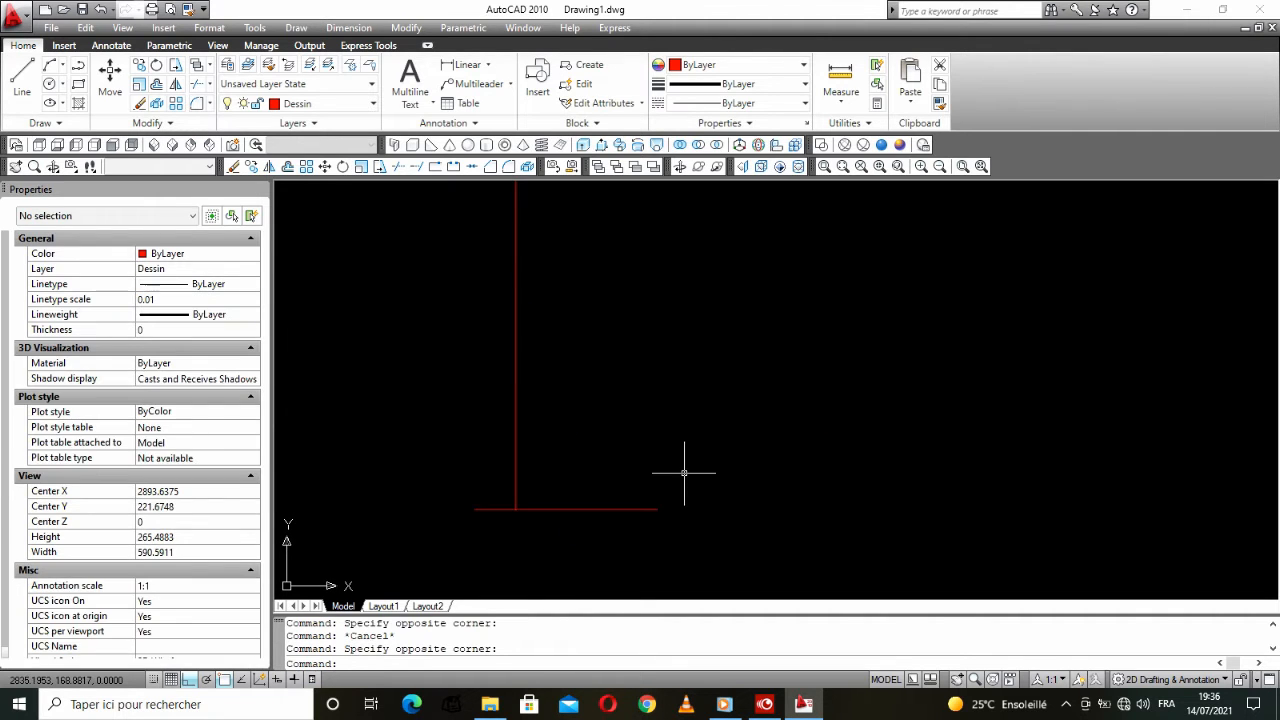
# Step: Assign the ACAD_ISO08W100 linetype to the horizontal polyline, deselect it and close its properties
pyautogui.click(683, 472)
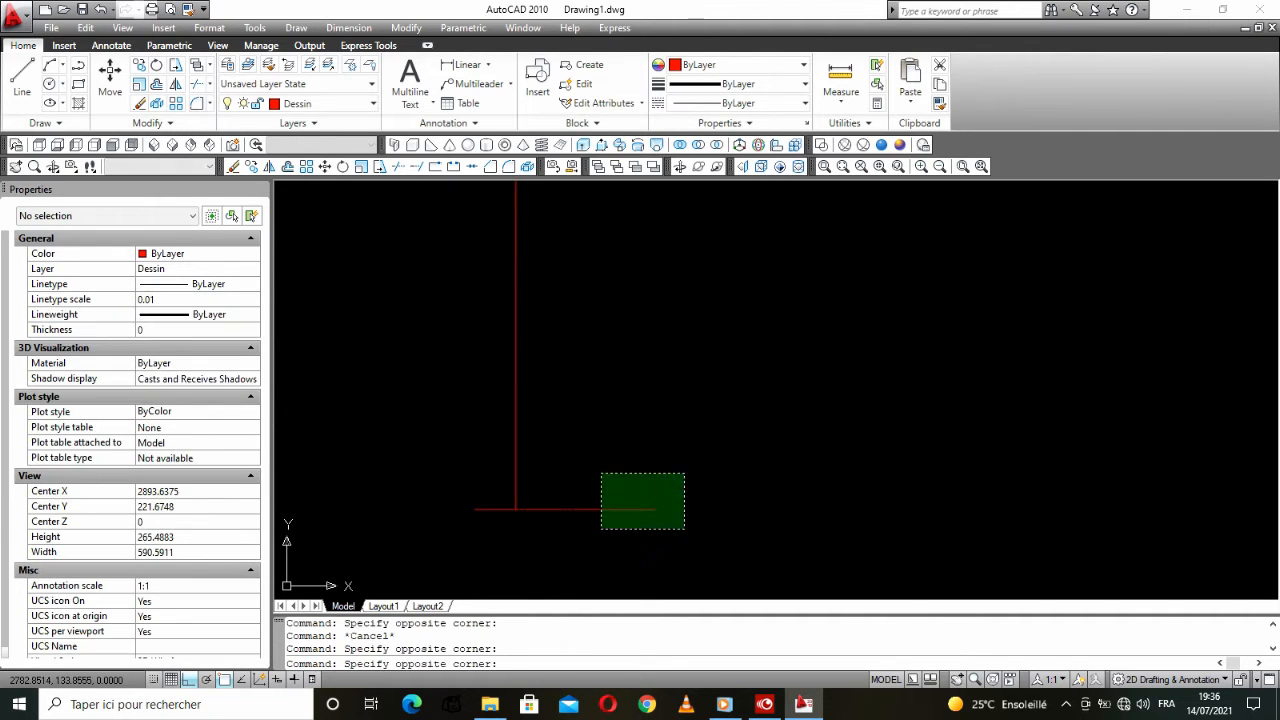
pyautogui.click(600, 529)
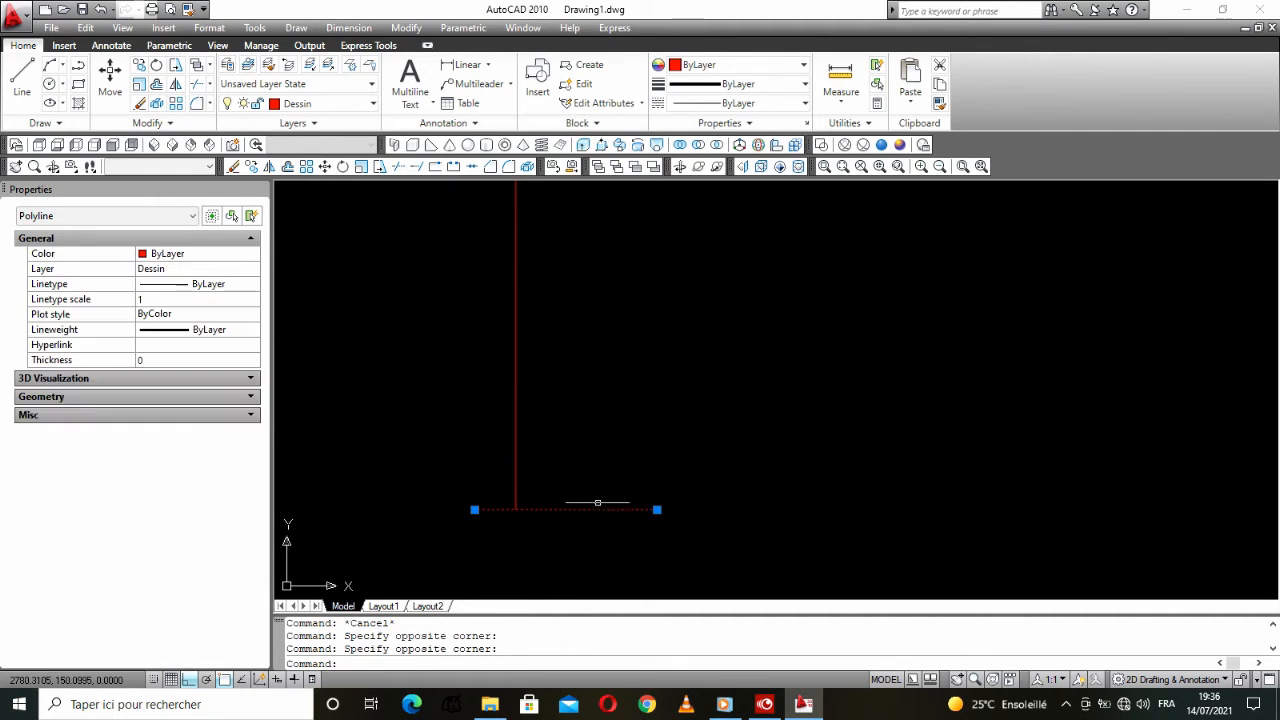
pyautogui.click(191, 284)
pyautogui.click(193, 286)
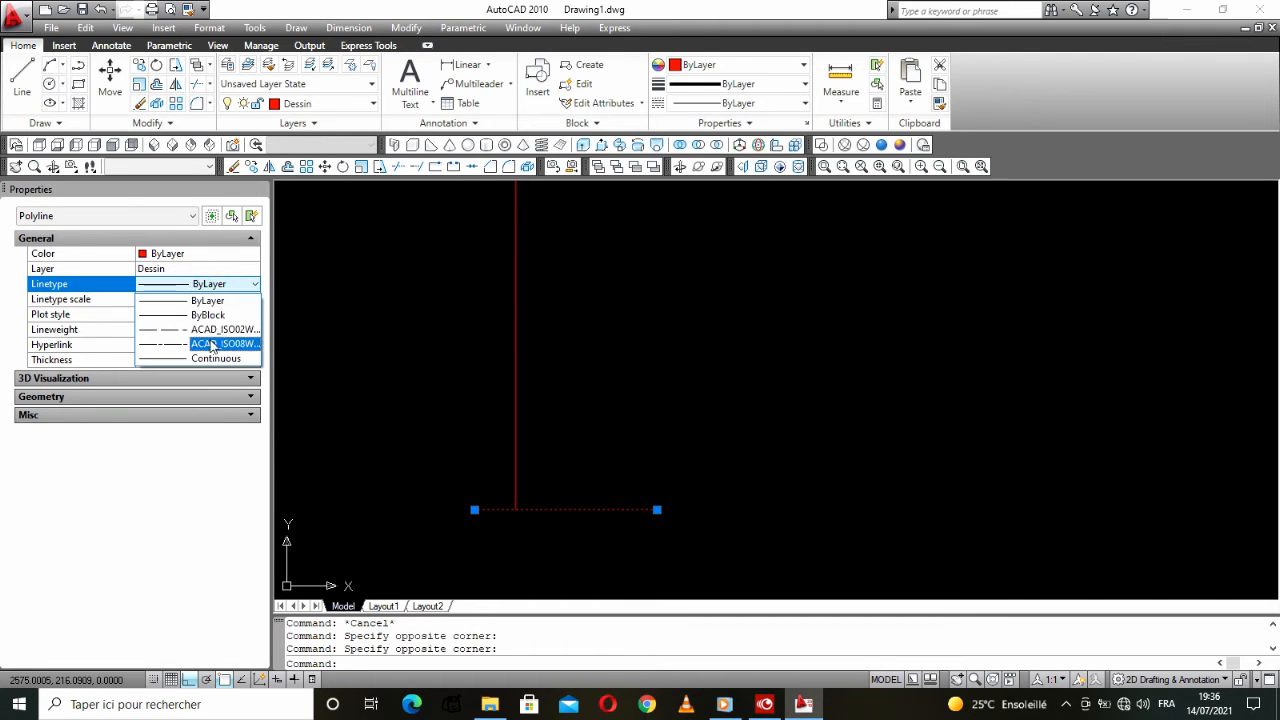
pyautogui.click(180, 344)
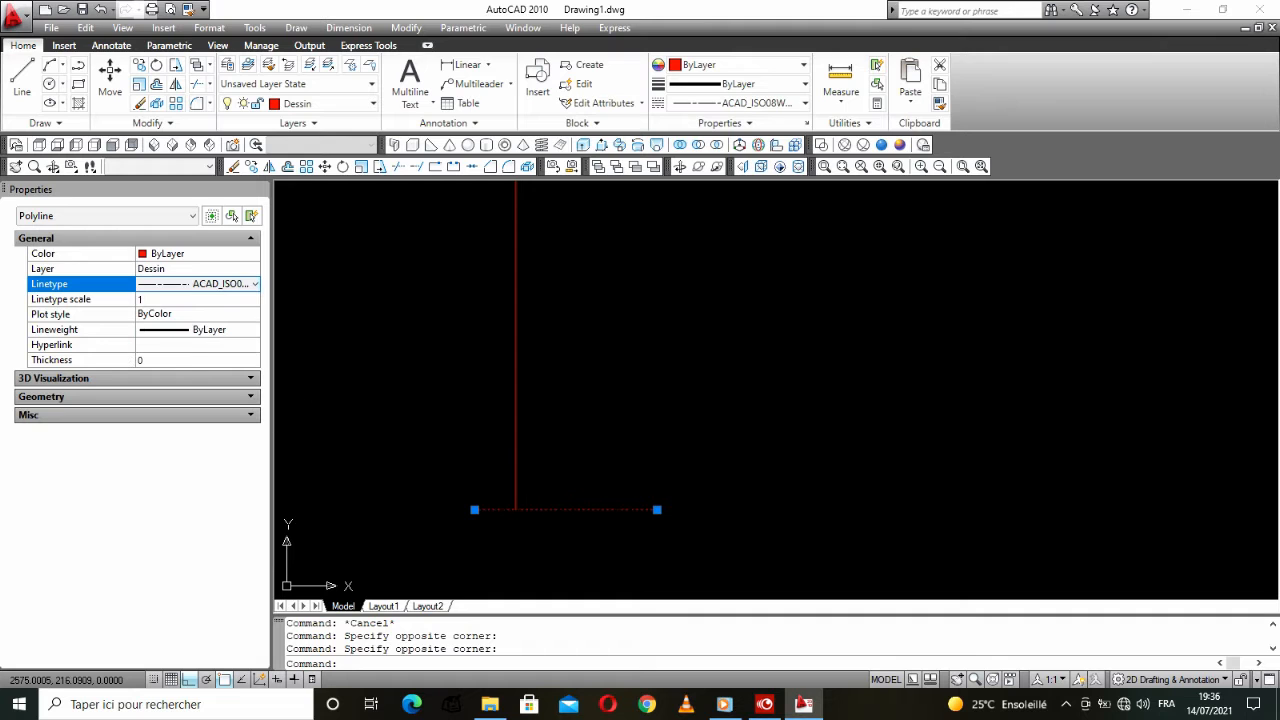
pyautogui.click(666, 474)
pyautogui.press('Escape')
pyautogui.scroll(3, 563, 523)
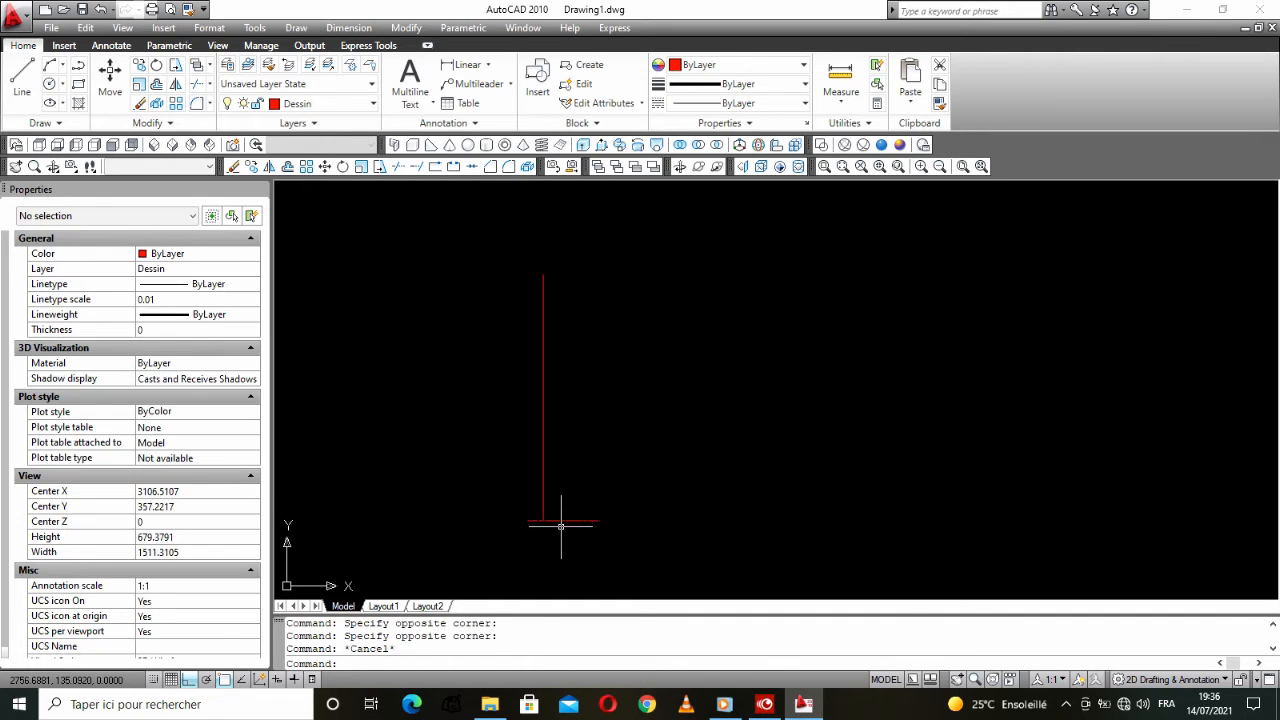
pyautogui.scroll(-1, 566, 490)
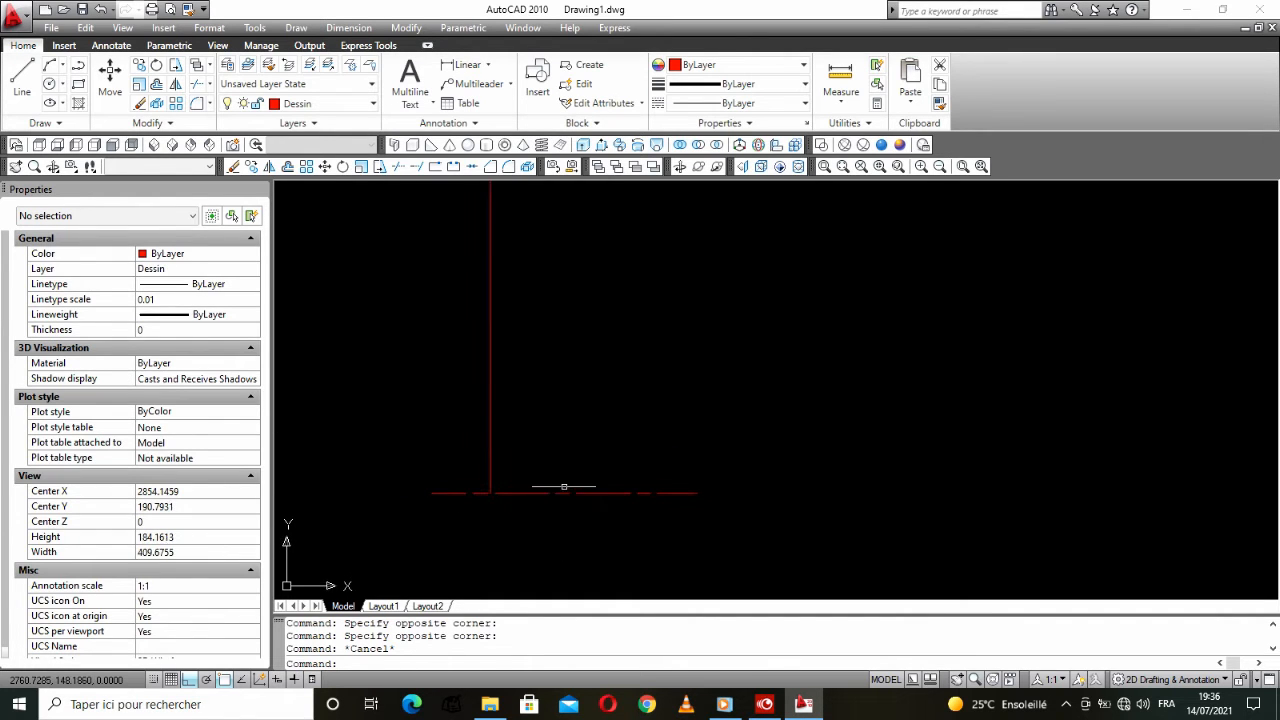
pyautogui.click(260, 190)
pyautogui.scroll(-3, 480, 451)
pyautogui.scroll(5, 525, 507)
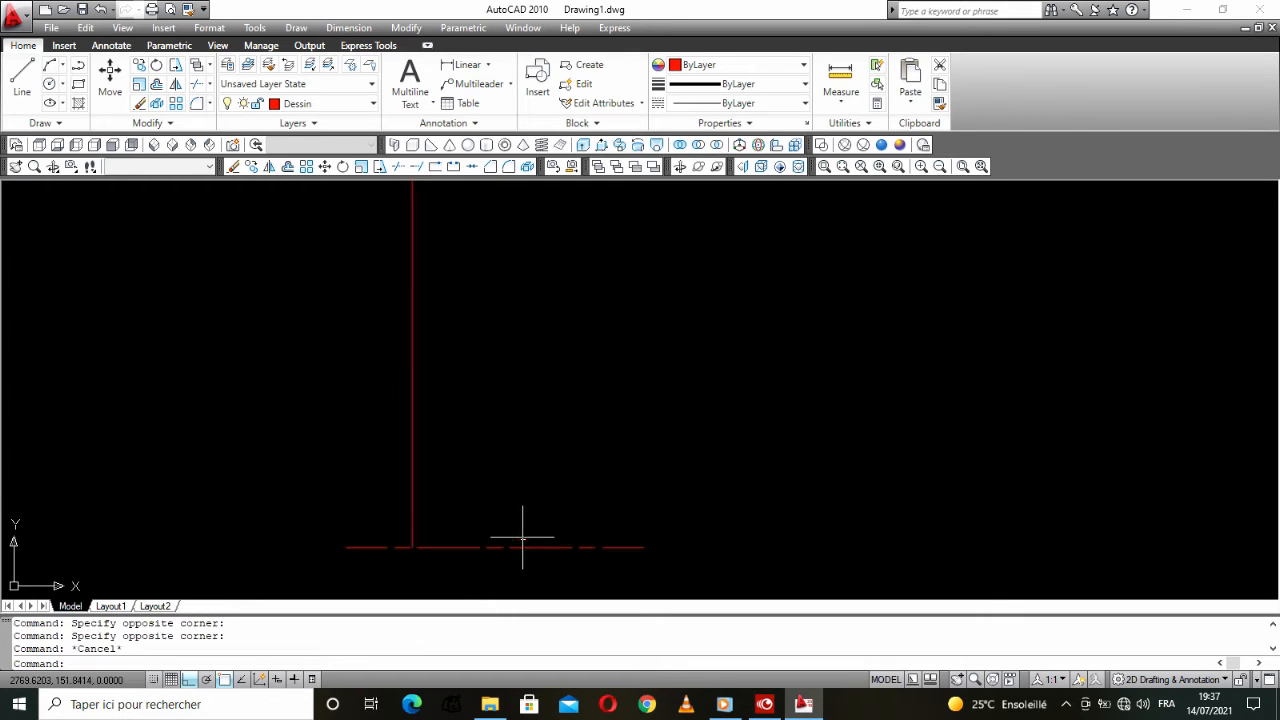
pyautogui.click(78, 64)
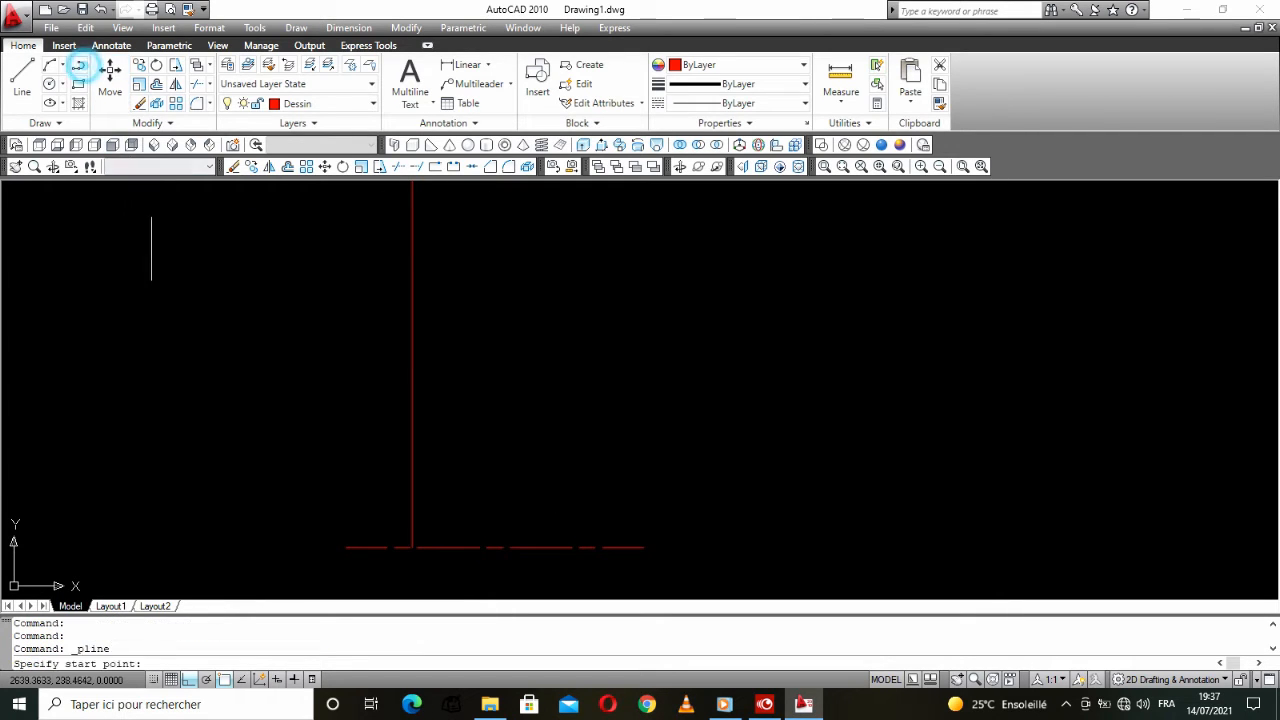
pyautogui.scroll(2, 421, 558)
pyautogui.scroll(3, 420, 556)
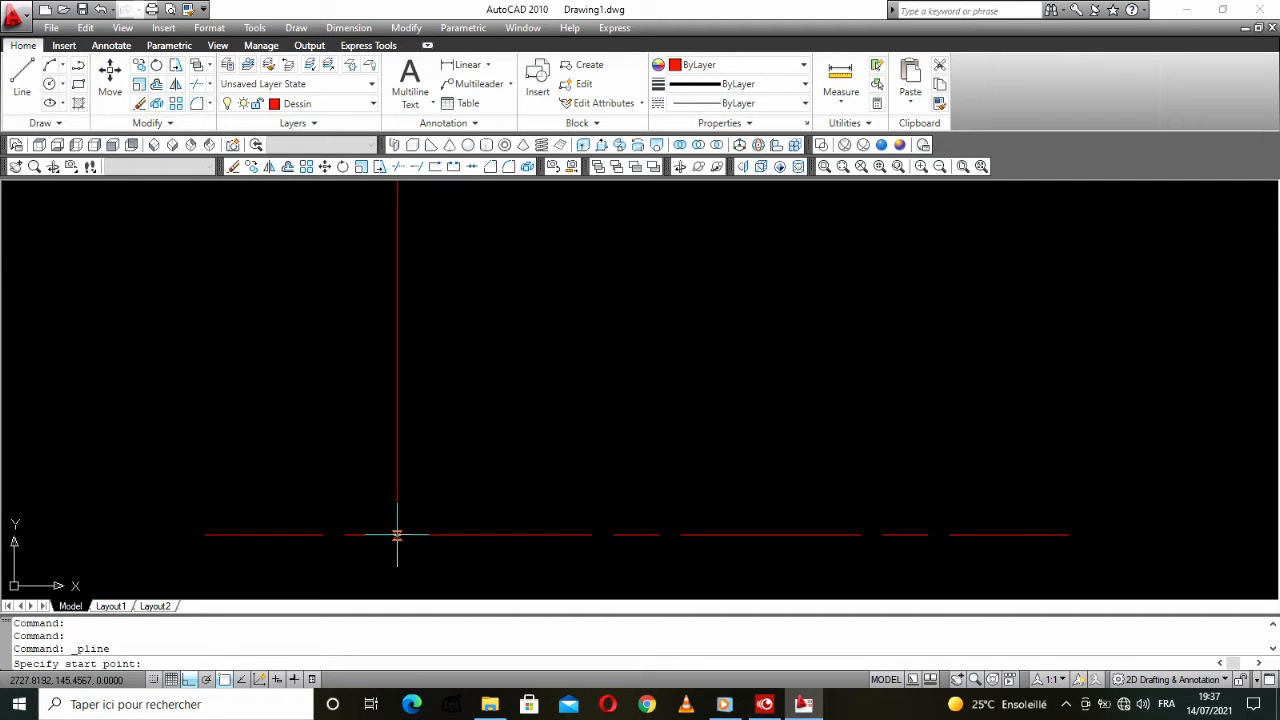
pyautogui.click(397, 535)
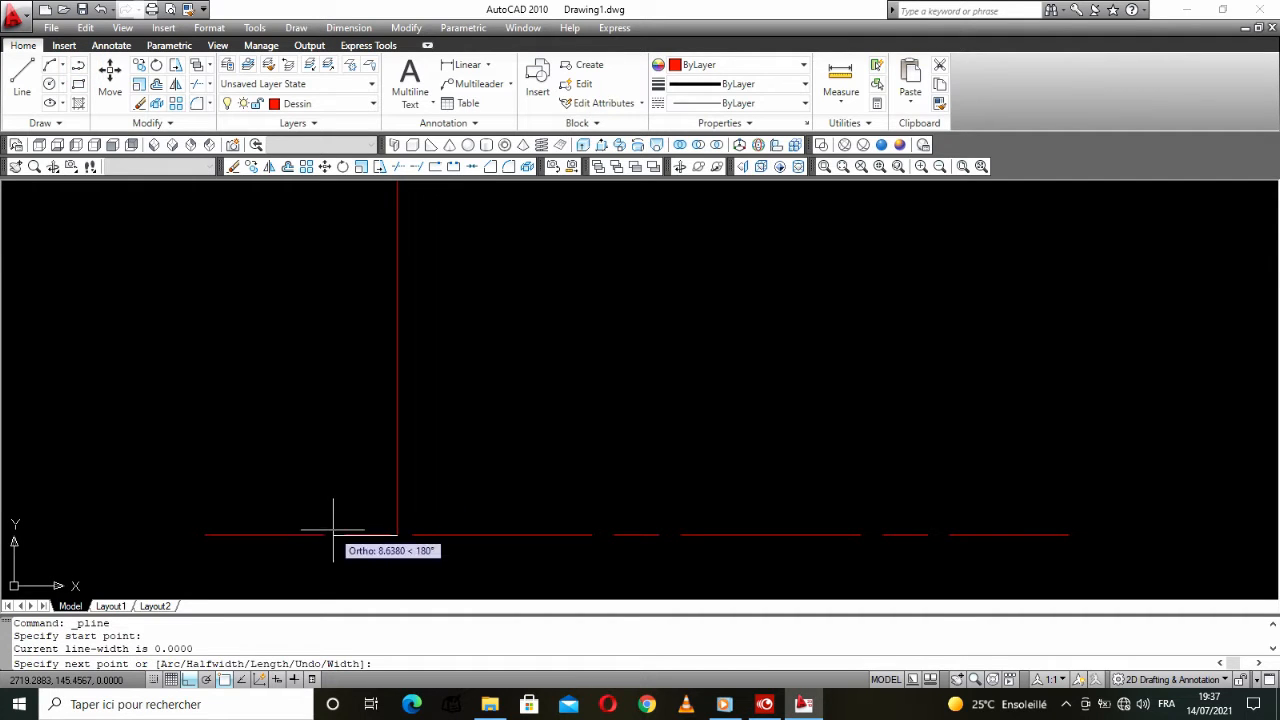
pyautogui.press('Escape')
# Step: Stretch the left endpoint of the dashed horizontal polyline to the lower end of the vertical line, and deselect it
pyautogui.click(338, 516)
pyautogui.click(253, 536)
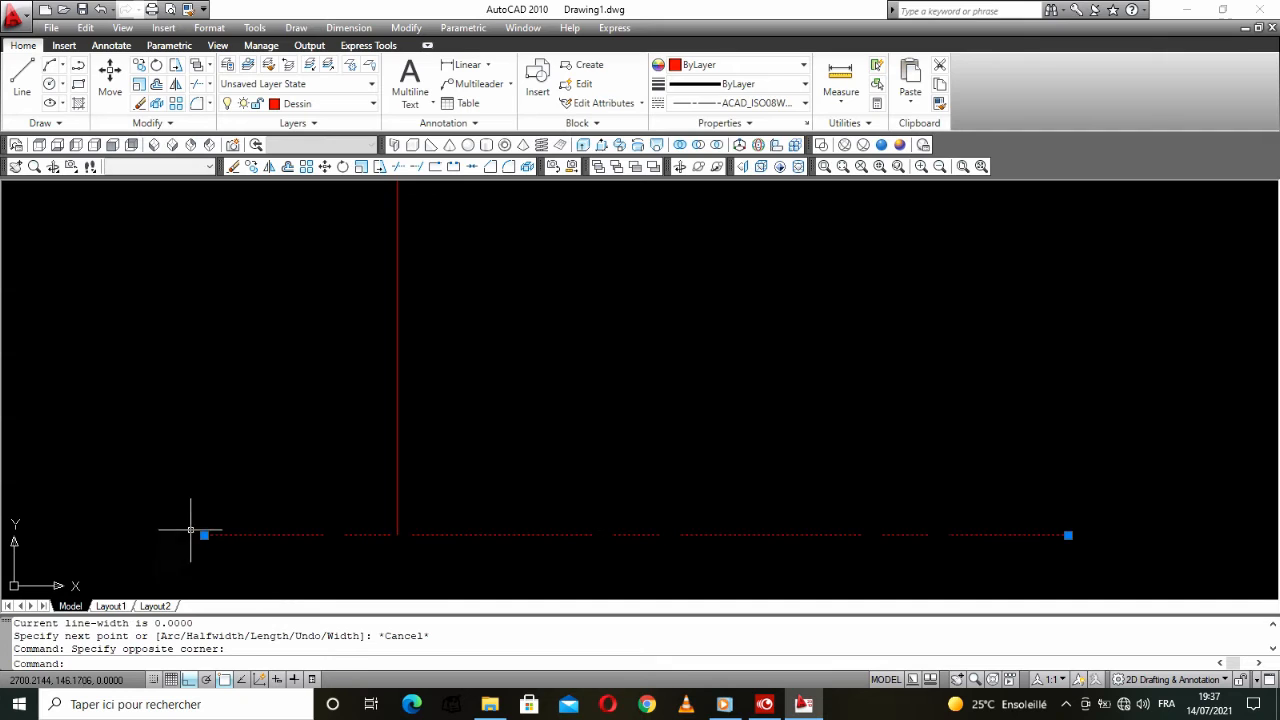
pyautogui.click(204, 535)
pyautogui.click(400, 537)
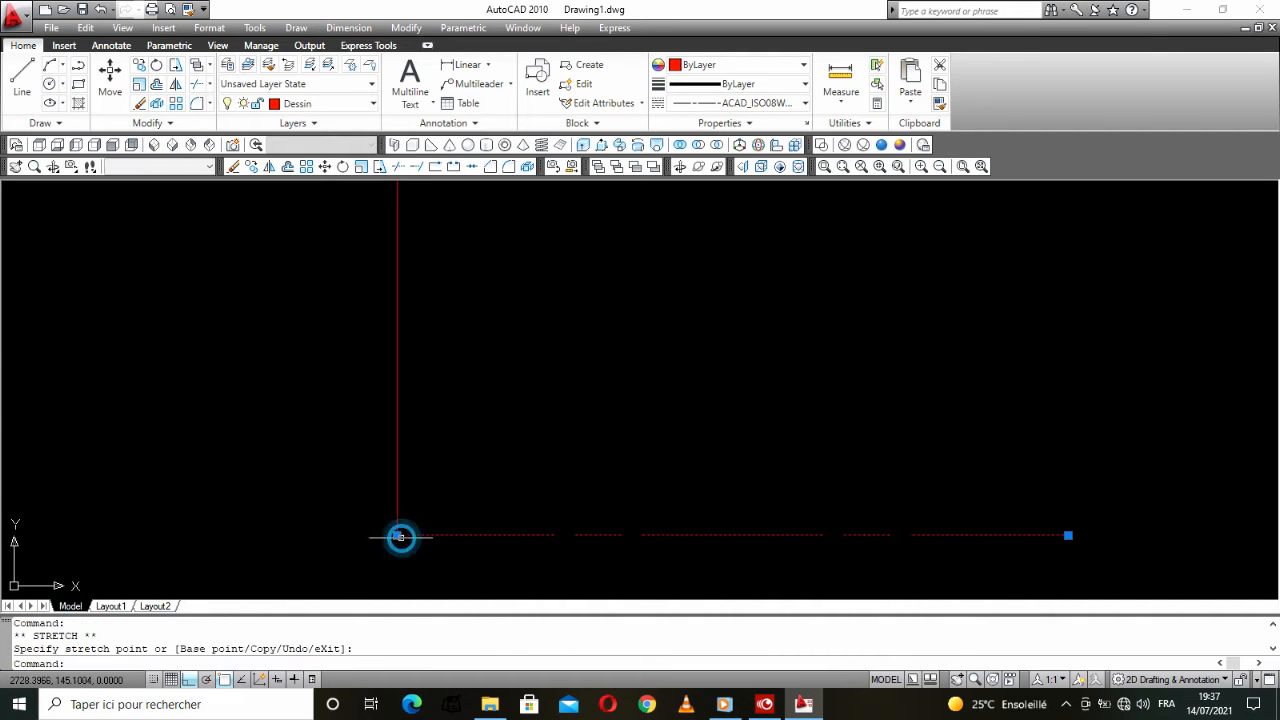
pyautogui.press('Escape')
pyautogui.scroll(-4, 331, 437)
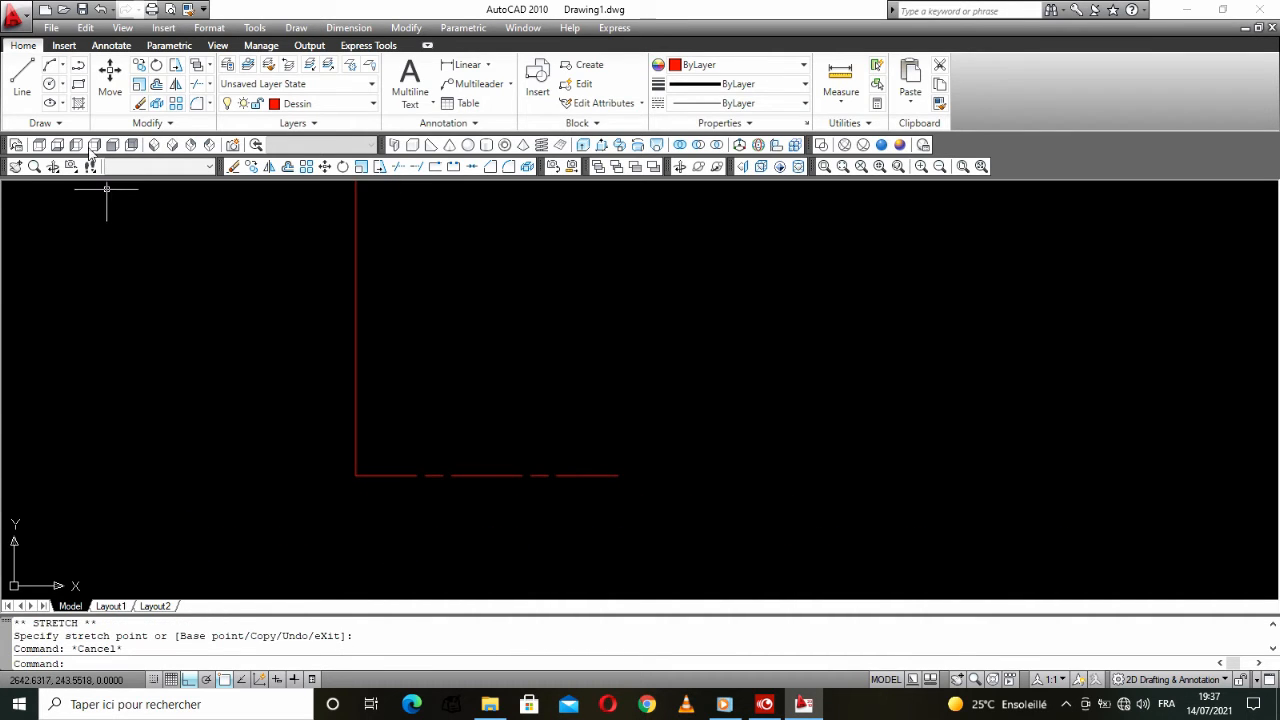
# Step: Draw a polyline from the lower end of the vertical line: a short run left, 10 up, and a long run right
pyautogui.click(78, 66)
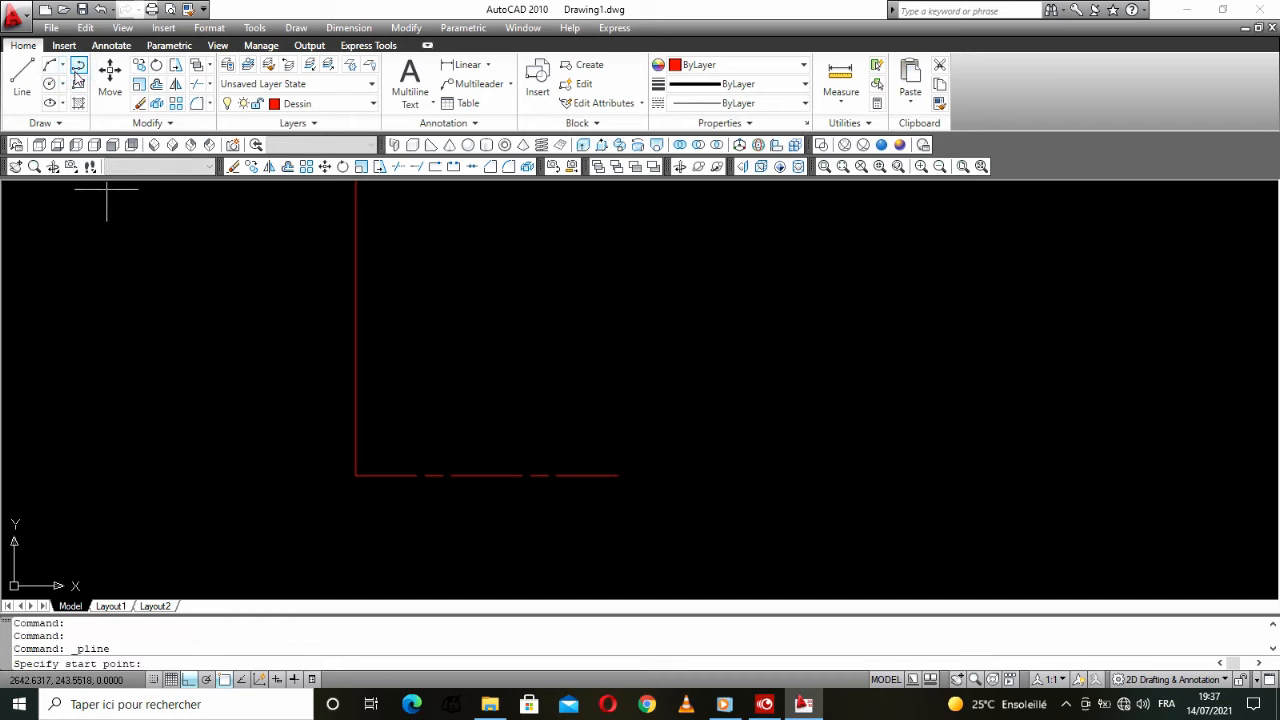
pyautogui.click(356, 475)
pyautogui.click(288, 475)
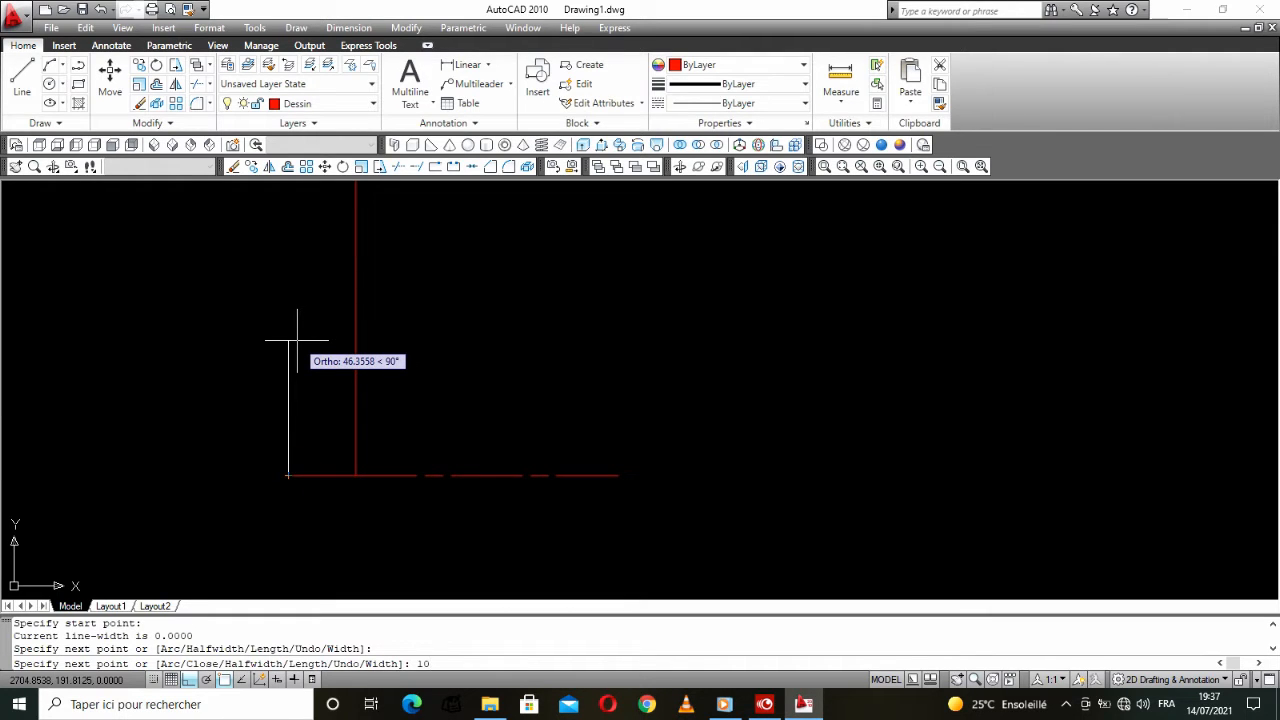
pyautogui.write('10')
pyautogui.press('Return')
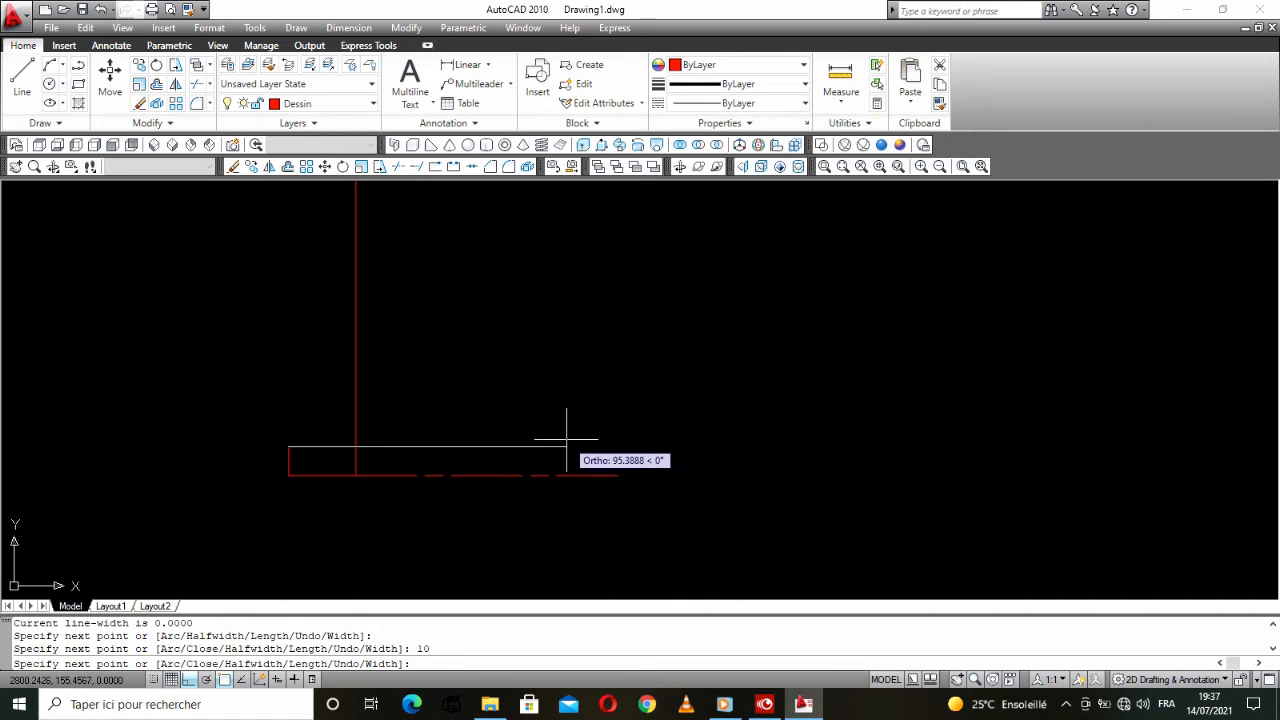
pyautogui.click(597, 437)
pyautogui.press('Return')
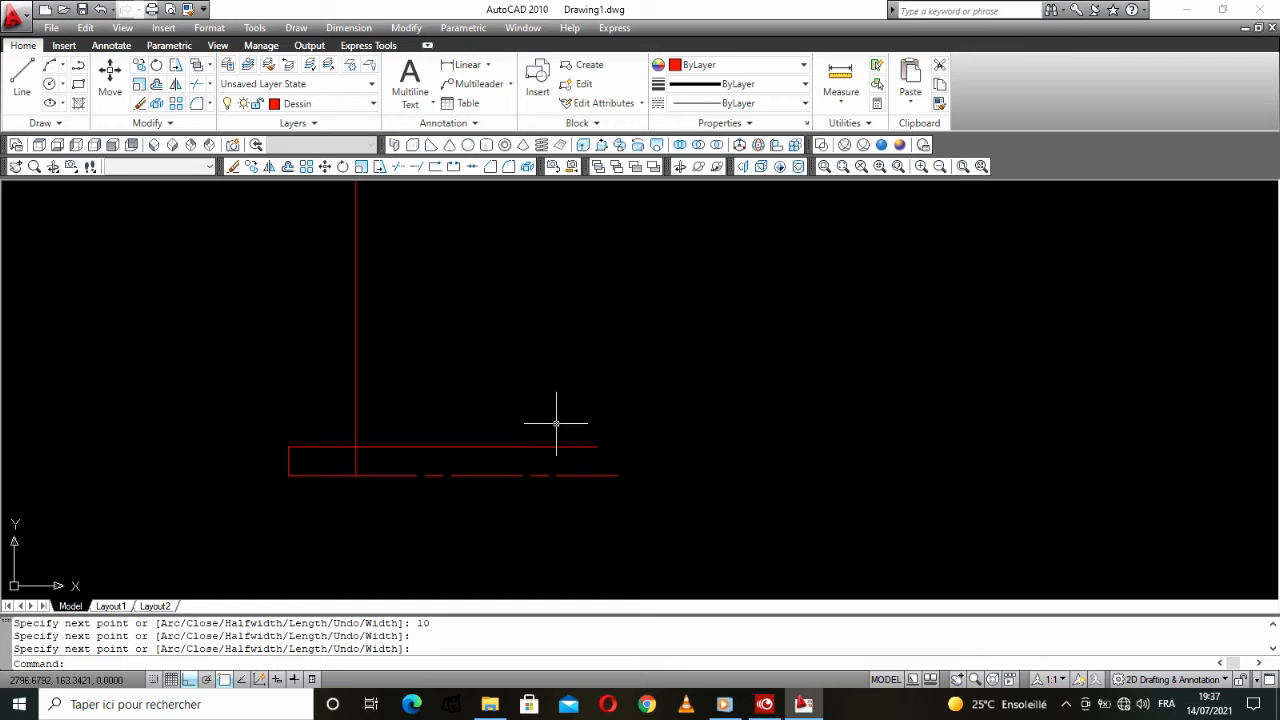
# Step: Start another polyline on the upper horizontal segment, left of the vertical line, going 13 up, a long run right, and 20 up
pyautogui.press('Return')
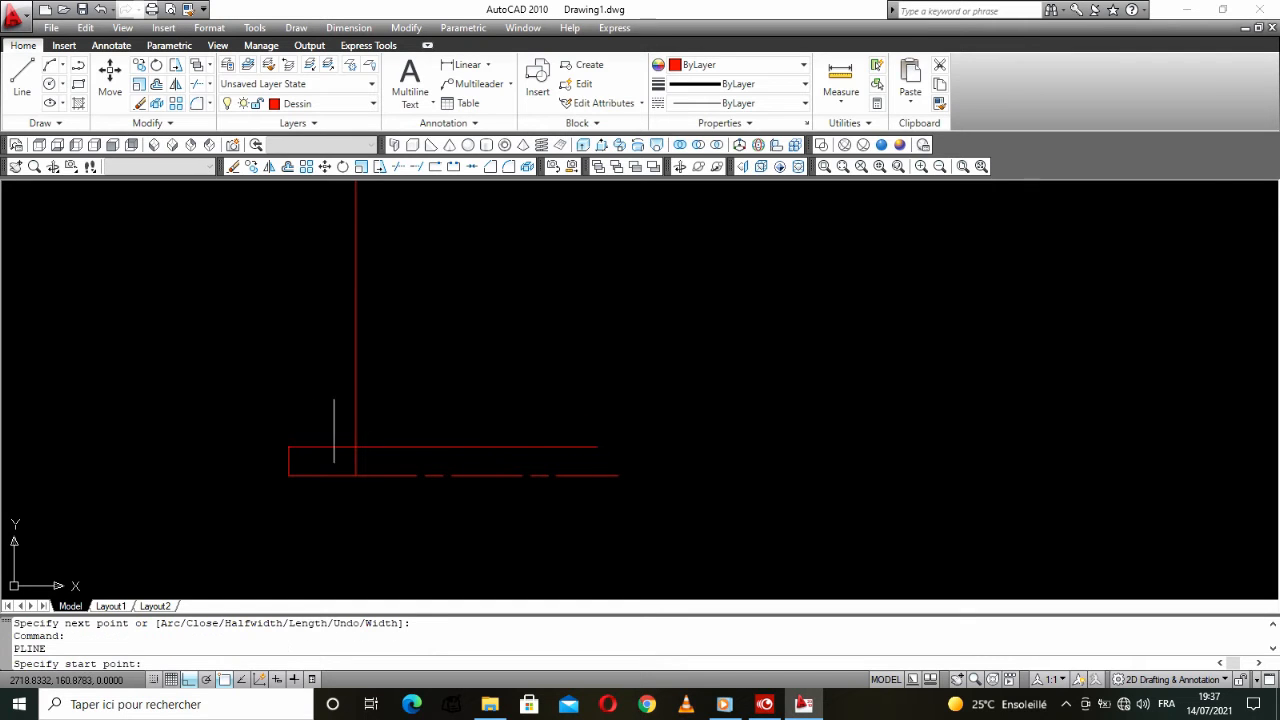
pyautogui.click(319, 447)
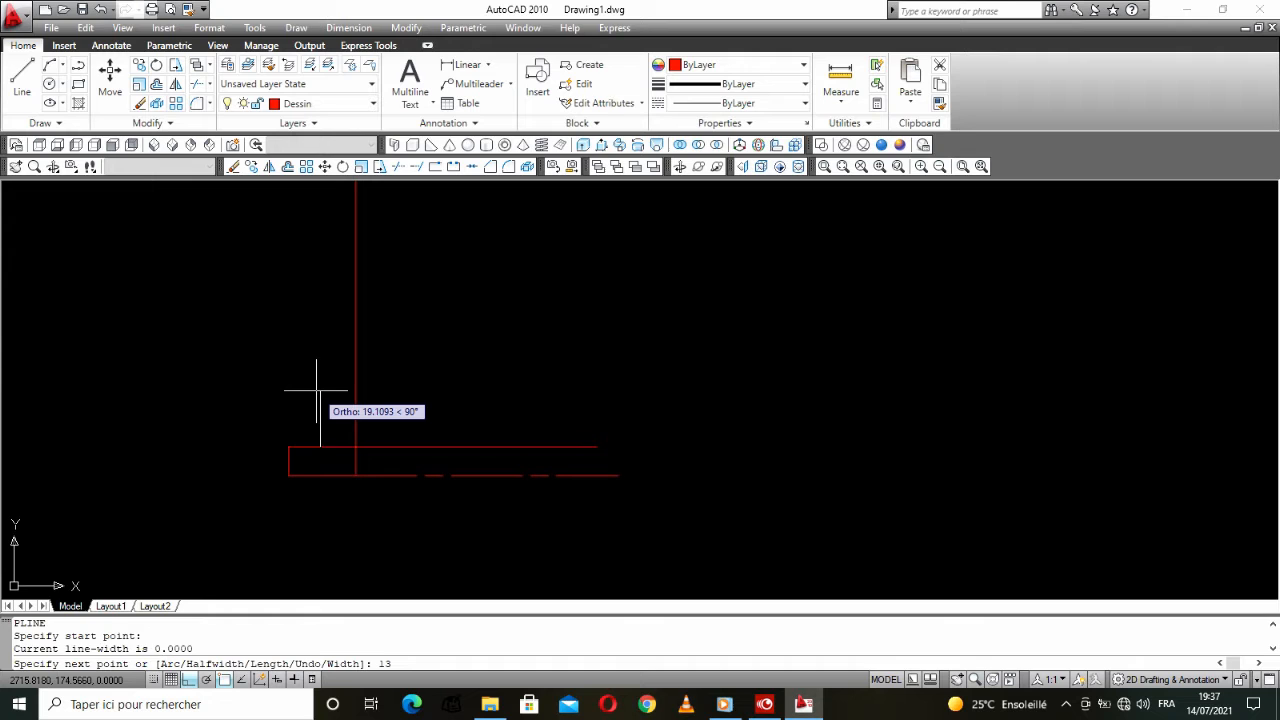
pyautogui.press('Return')
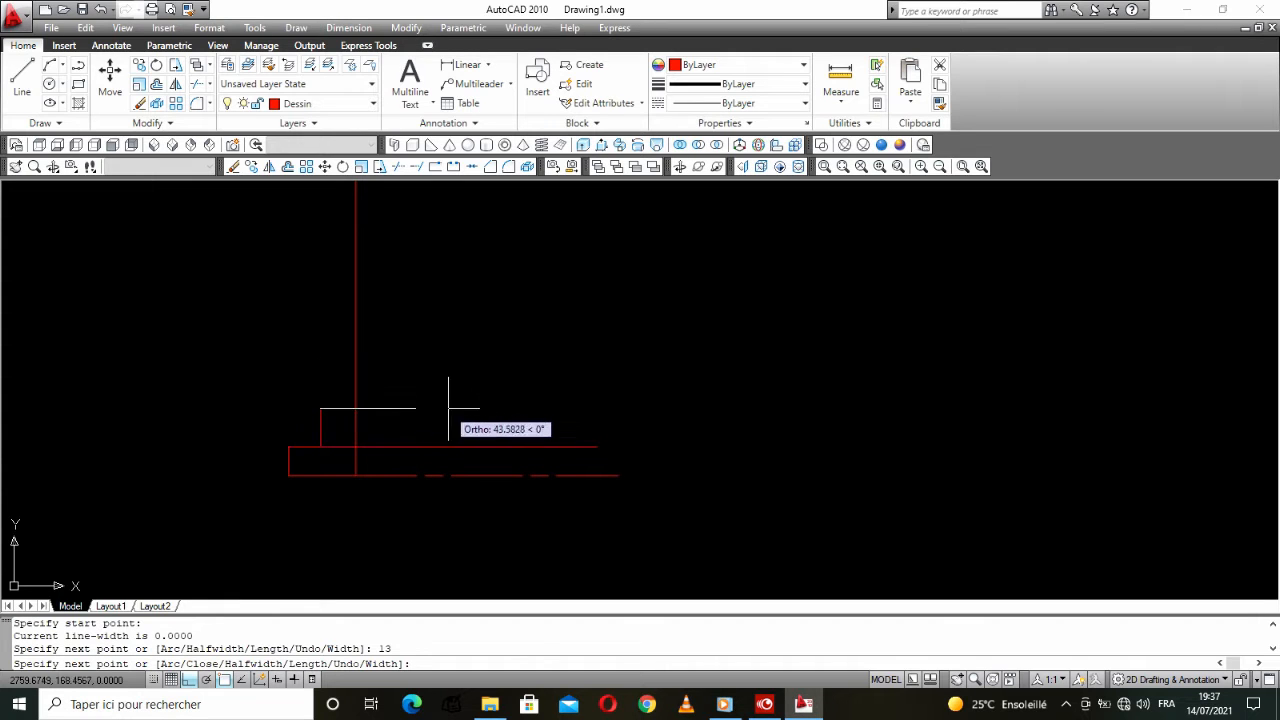
pyautogui.click(575, 405)
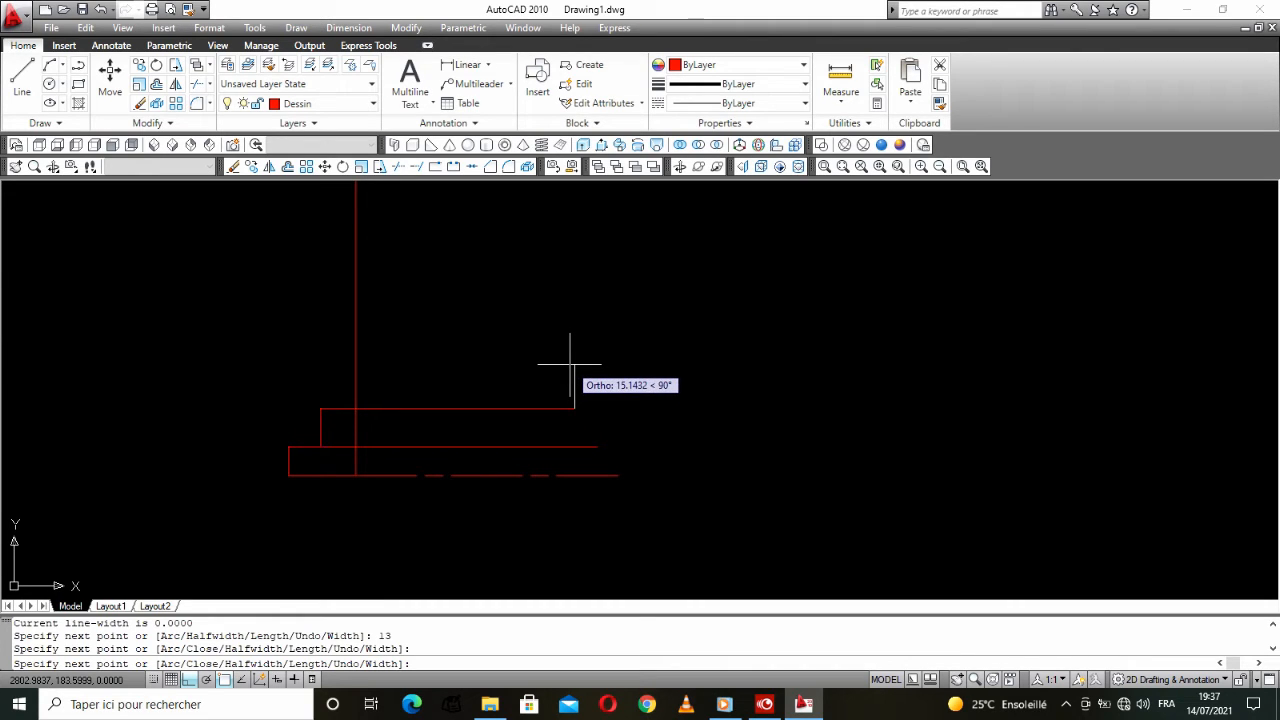
pyautogui.write('20')
pyautogui.press('Return')
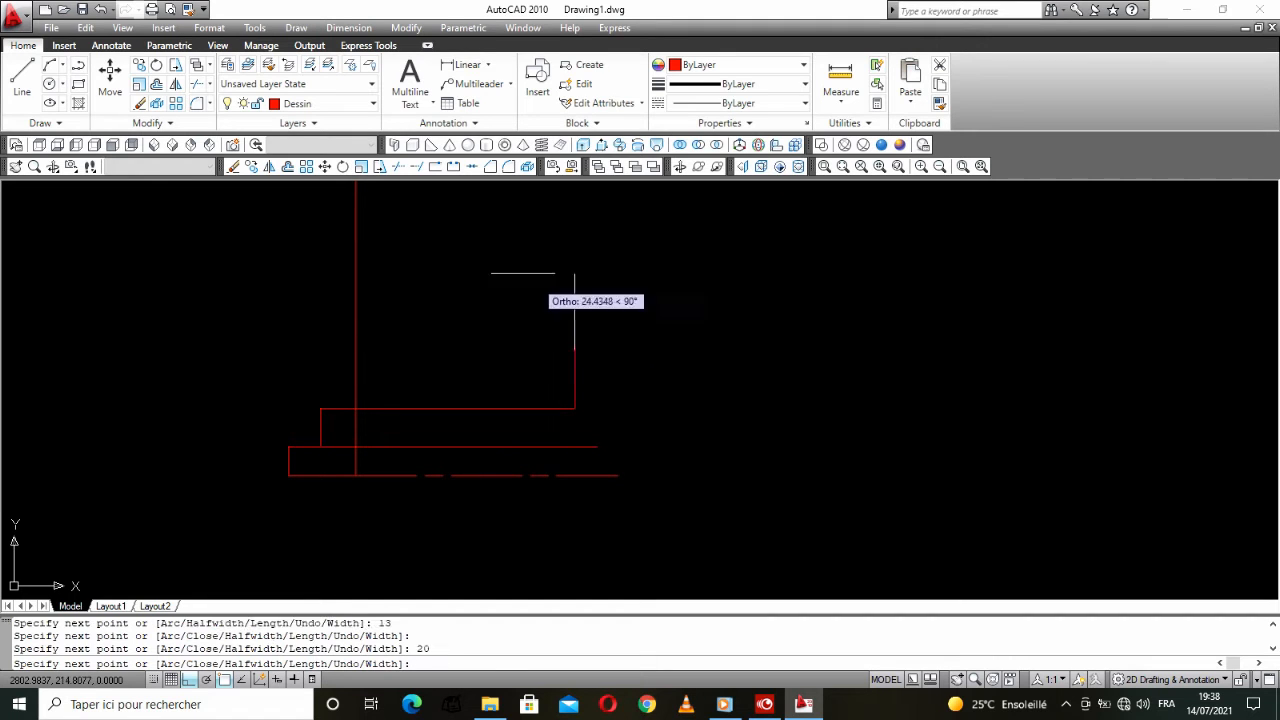
# Step: Continue the polyline left past the vertical line, 15 up, back right, and 29.5 up
pyautogui.click(318, 350)
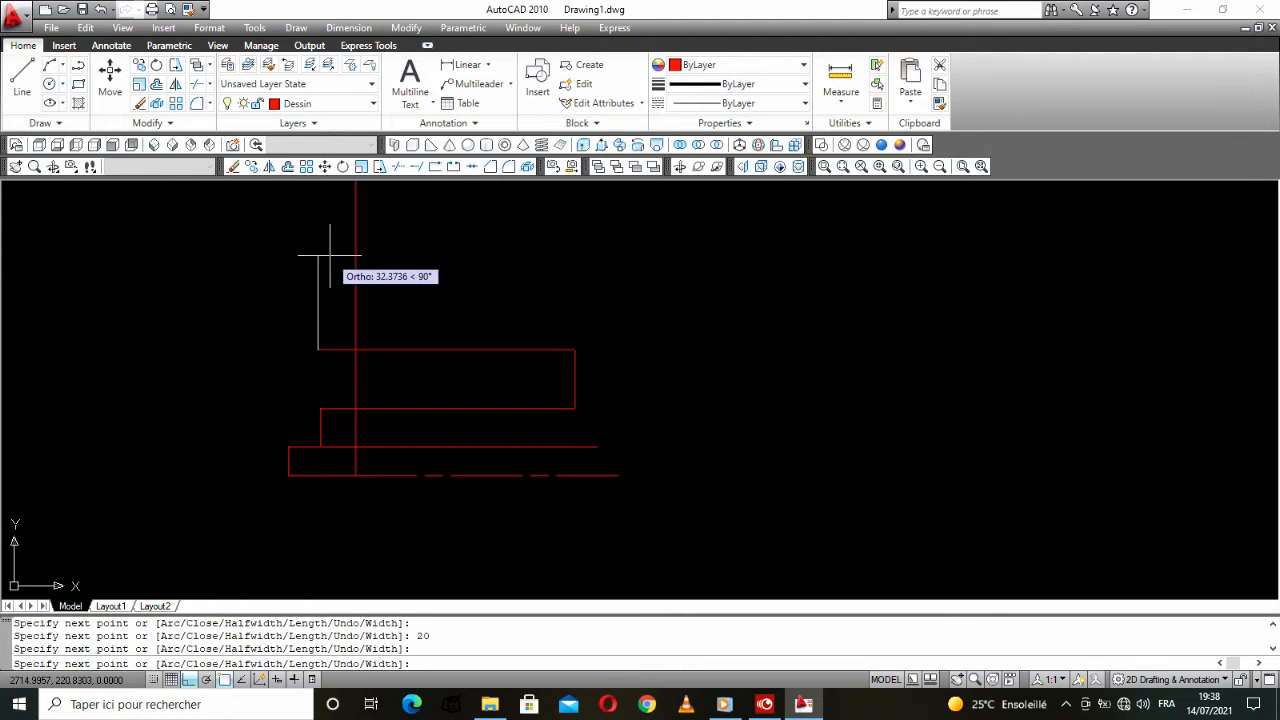
pyautogui.write('5')
pyautogui.press('Return')
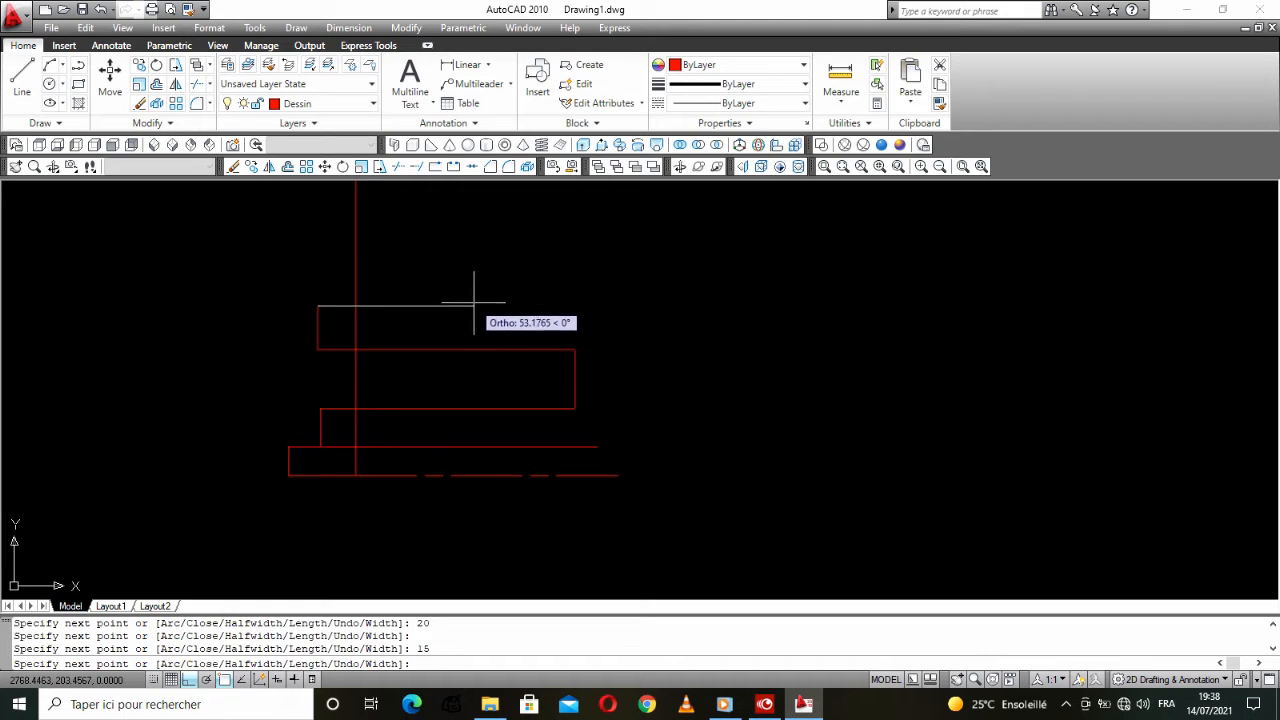
pyautogui.click(552, 306)
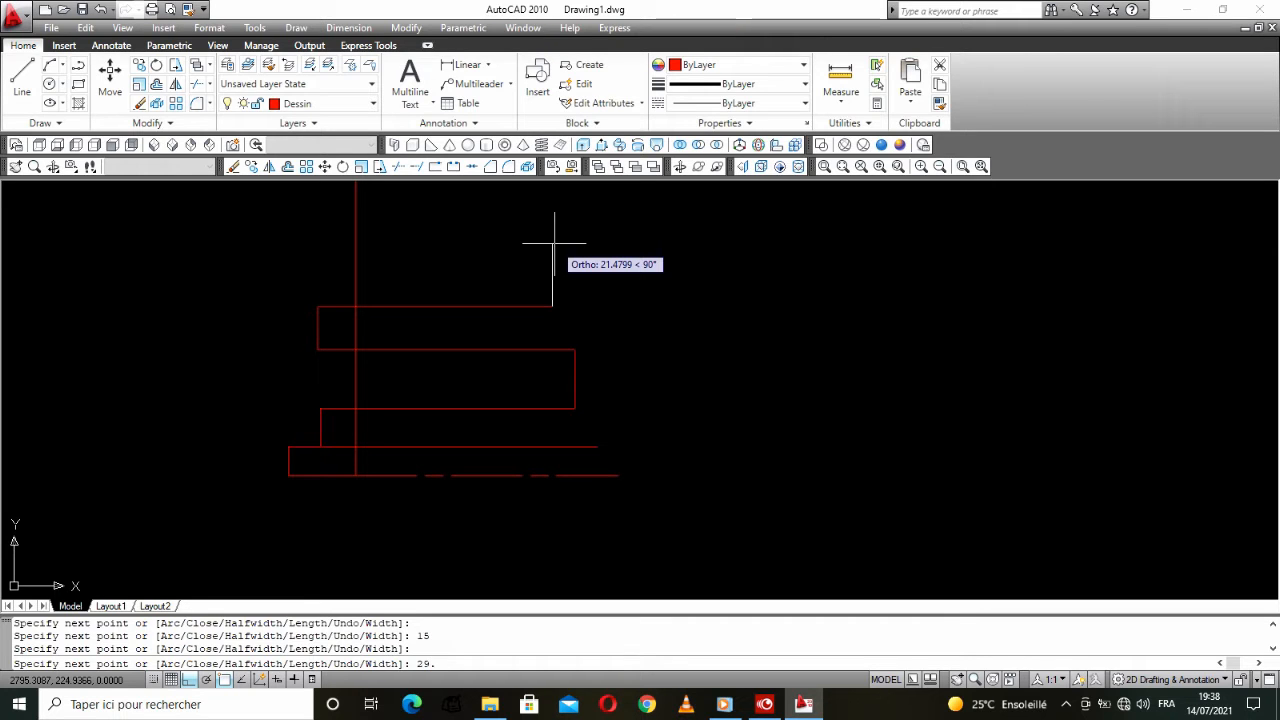
pyautogui.press('Return')
# Step: Extend the polyline left past the vertical line and add a vertical segment 12.5 up
pyautogui.click(306, 217)
pyautogui.scroll(-4, 312, 230)
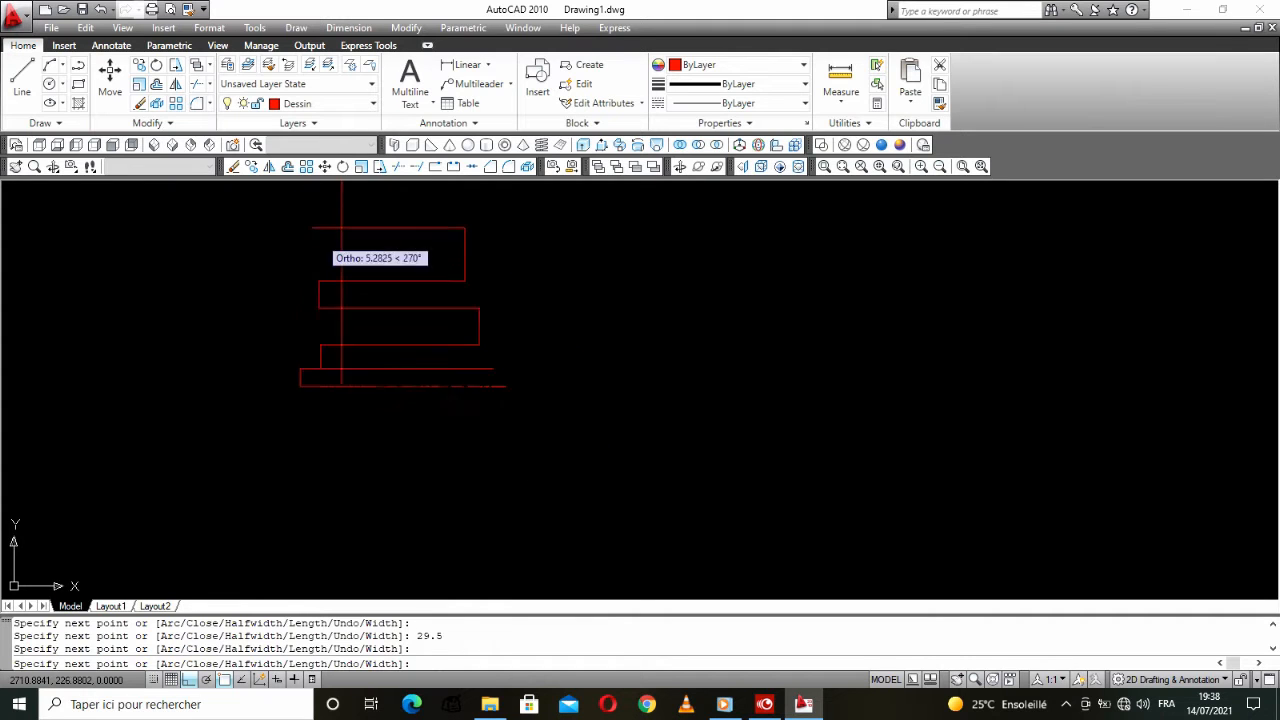
pyautogui.scroll(2, 308, 213)
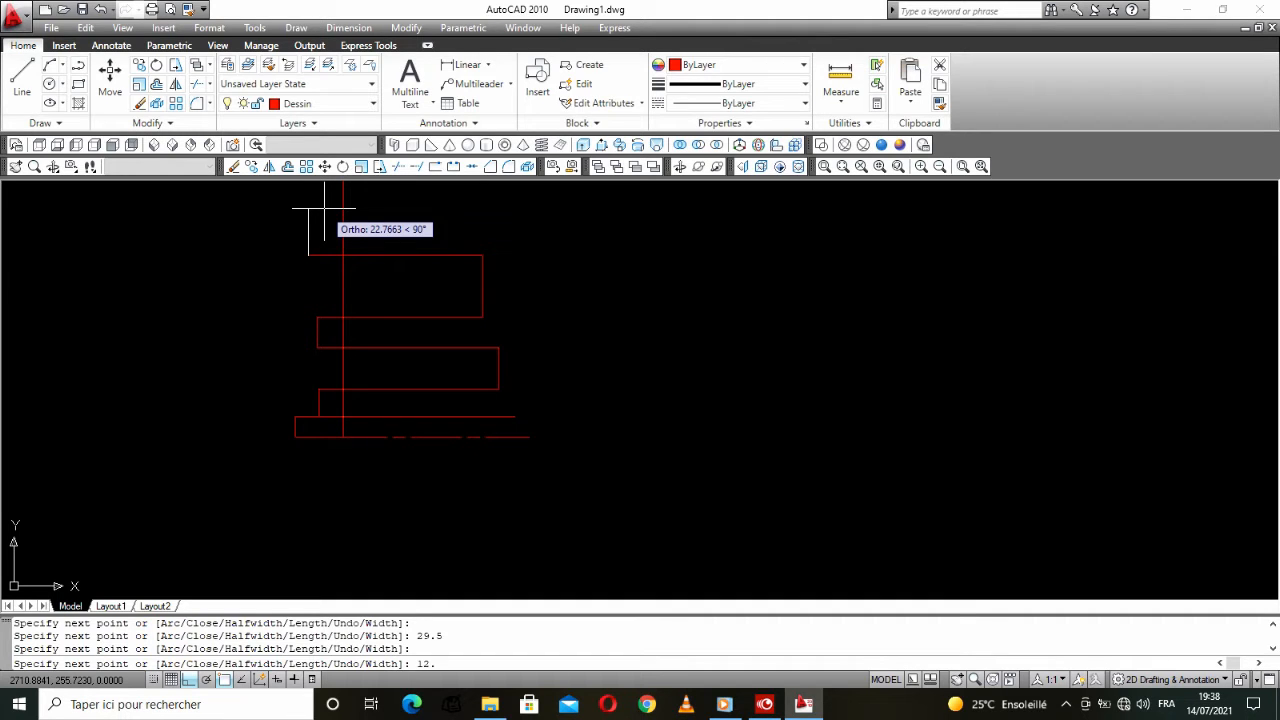
pyautogui.write('12.')
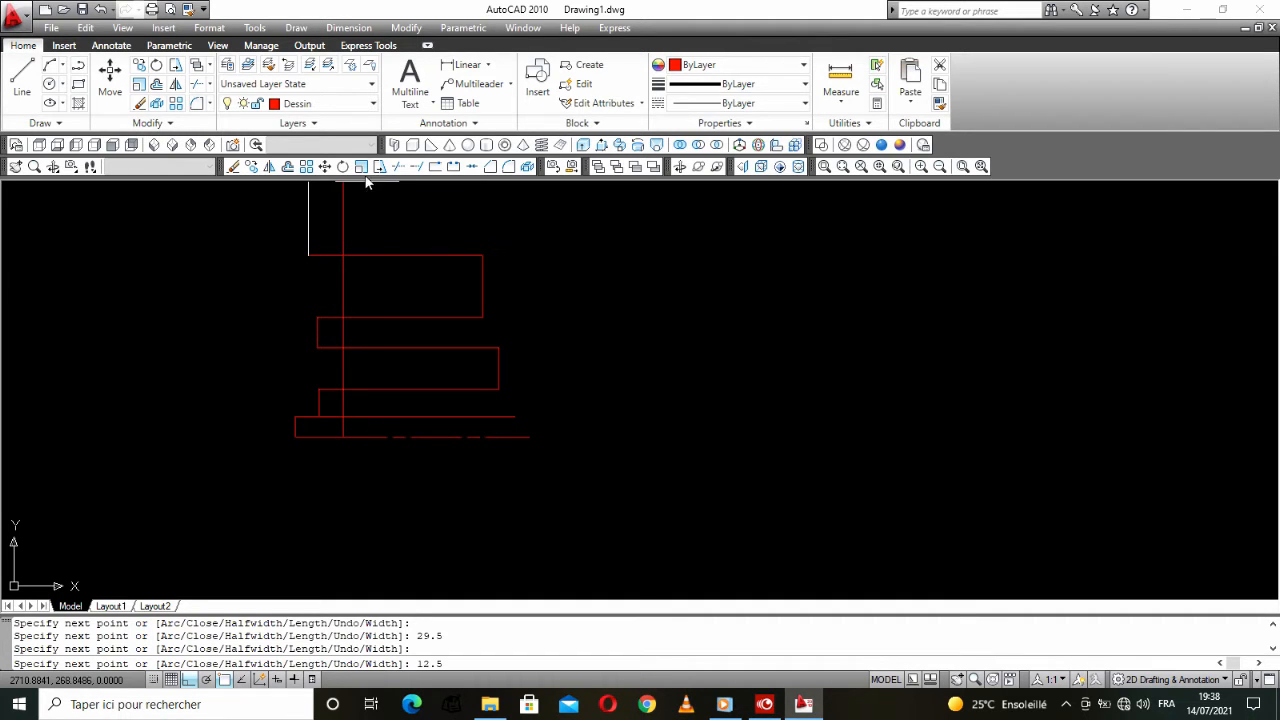
pyautogui.write('5')
pyautogui.press('Return')
# Step: Run the polyline back right across the vertical line and add a vertical segment 10 up
pyautogui.click(466, 216)
pyautogui.scroll(-5, 469, 214)
pyautogui.moveTo(457, 230); pyautogui.dragTo(453, 356, button='middle')
pyautogui.scroll(2, 443, 305)
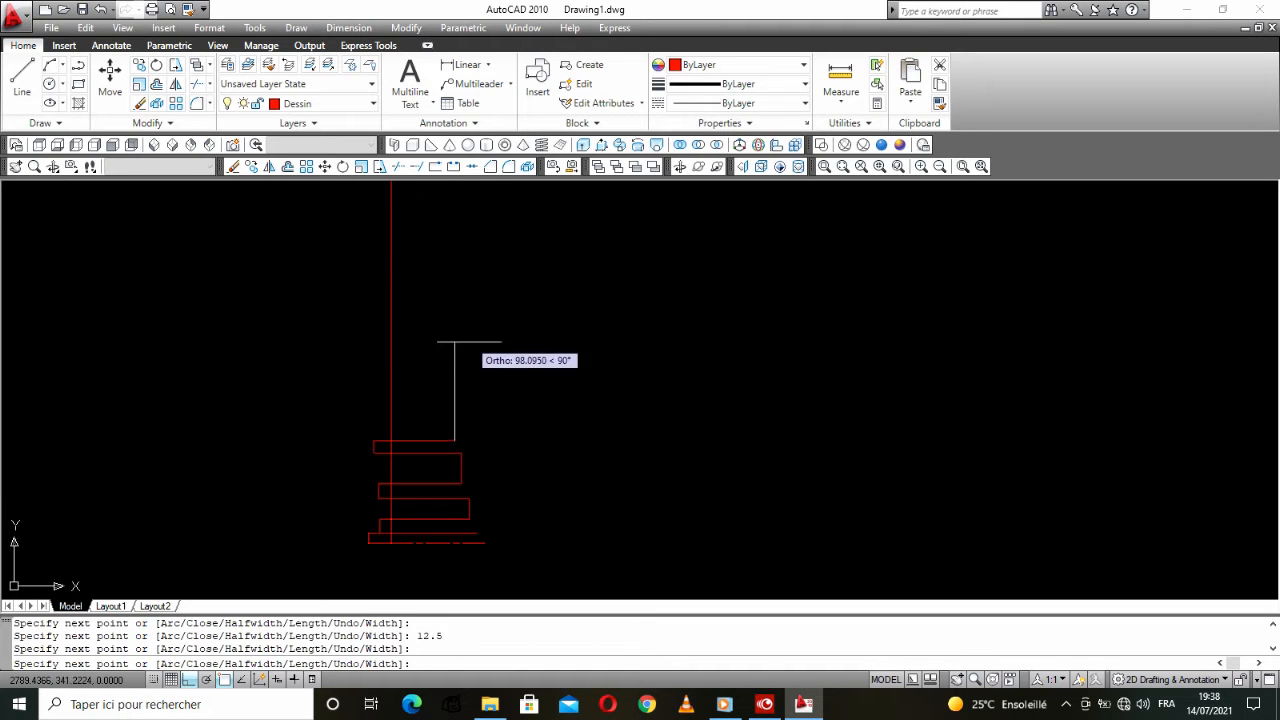
pyautogui.scroll(2, 450, 395)
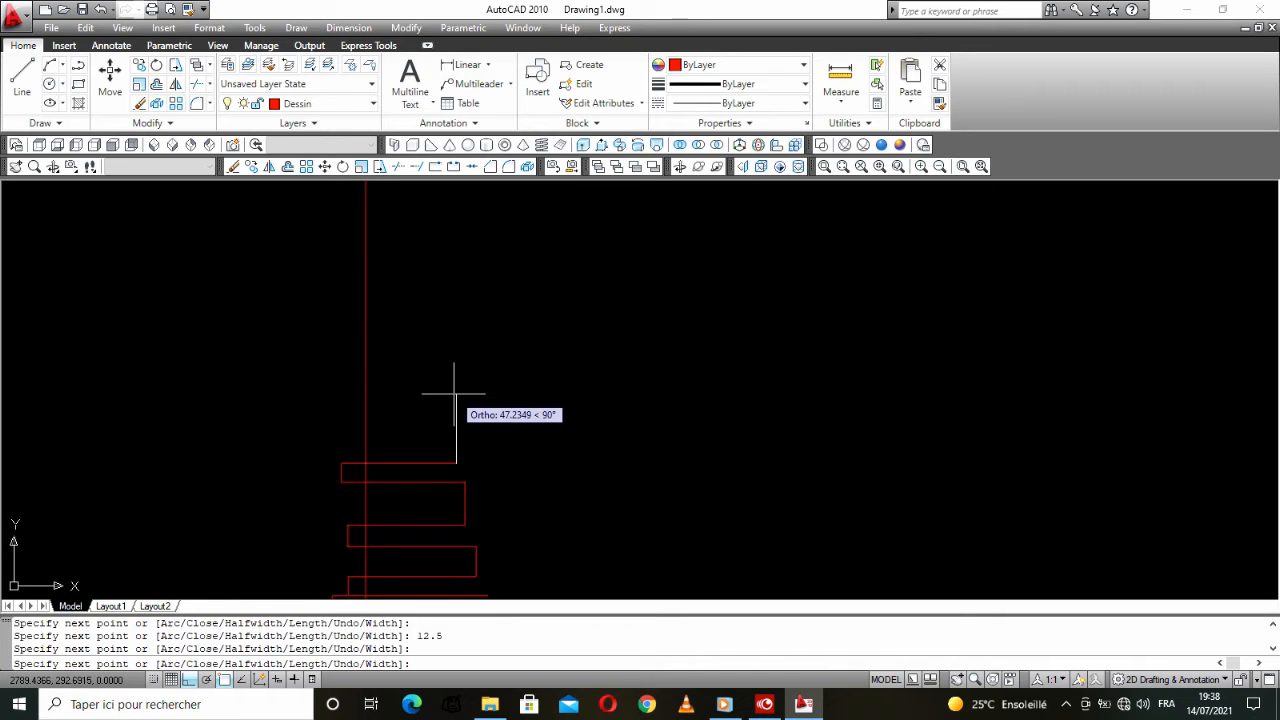
pyautogui.write('1')
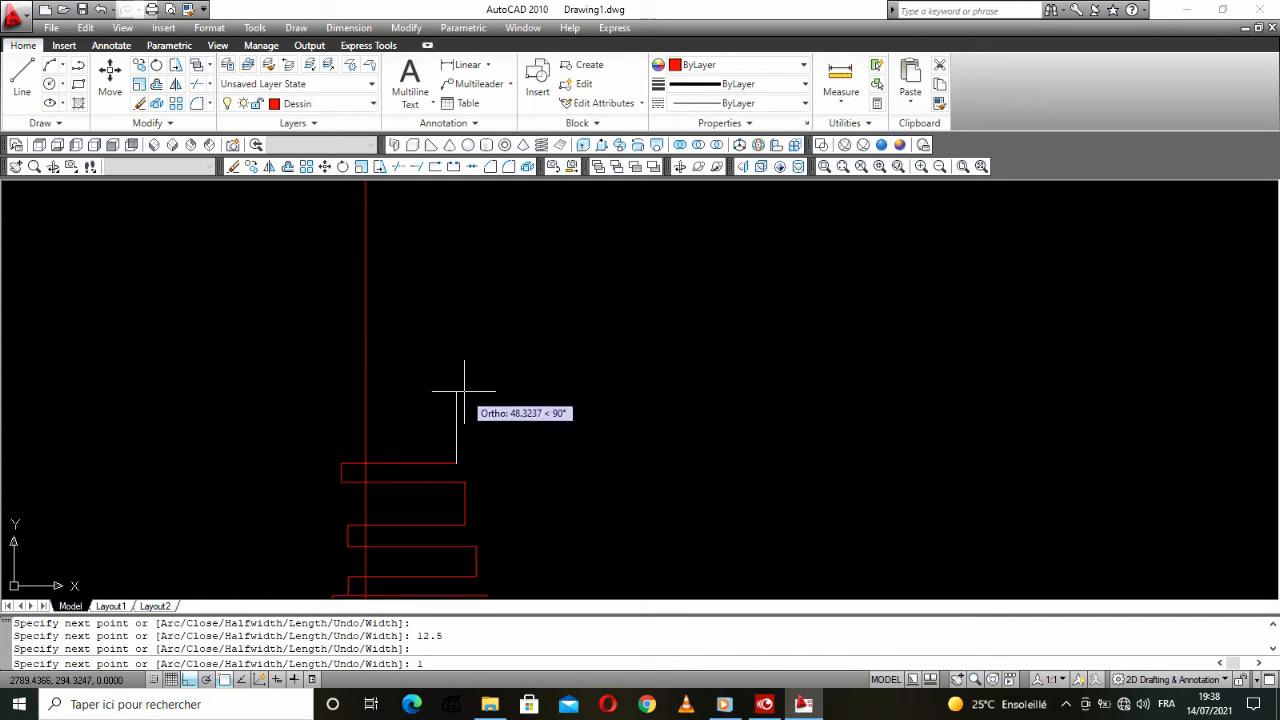
pyautogui.write('0')
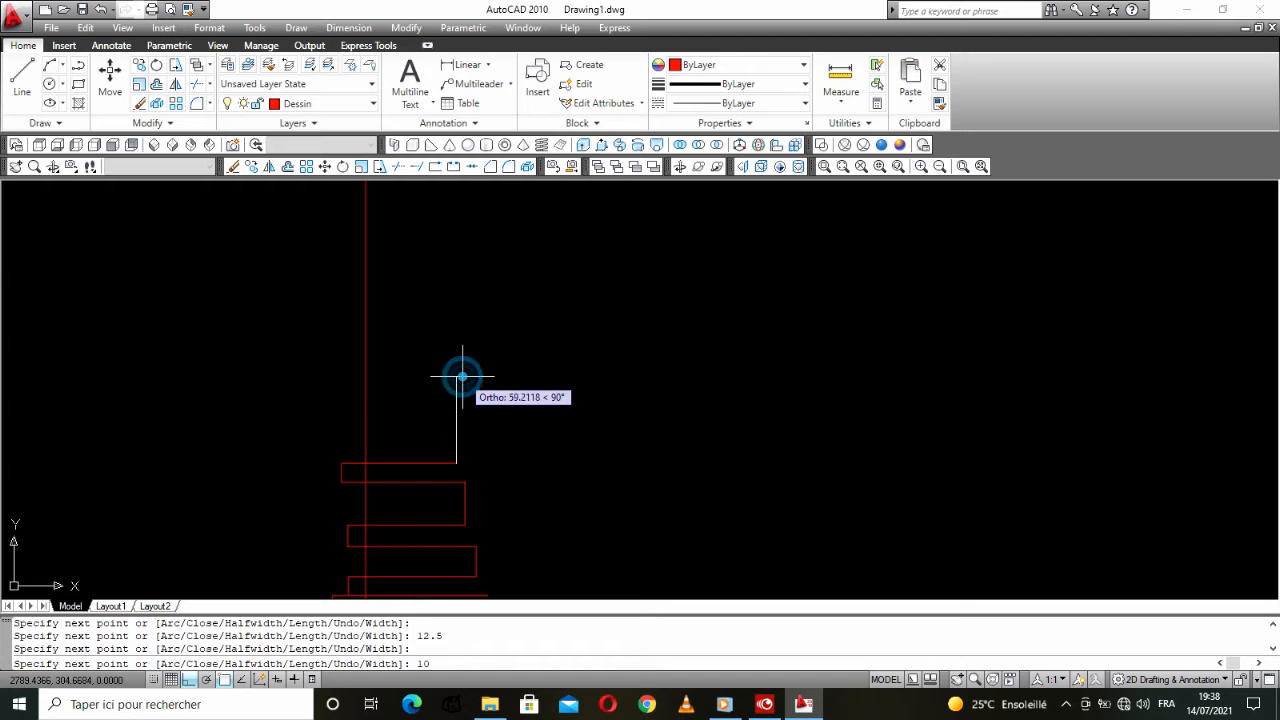
pyautogui.press('Return')
# Step: Continue the polyline left past the vertical line, 10 up, back right, and 7 up
pyautogui.click(317, 427)
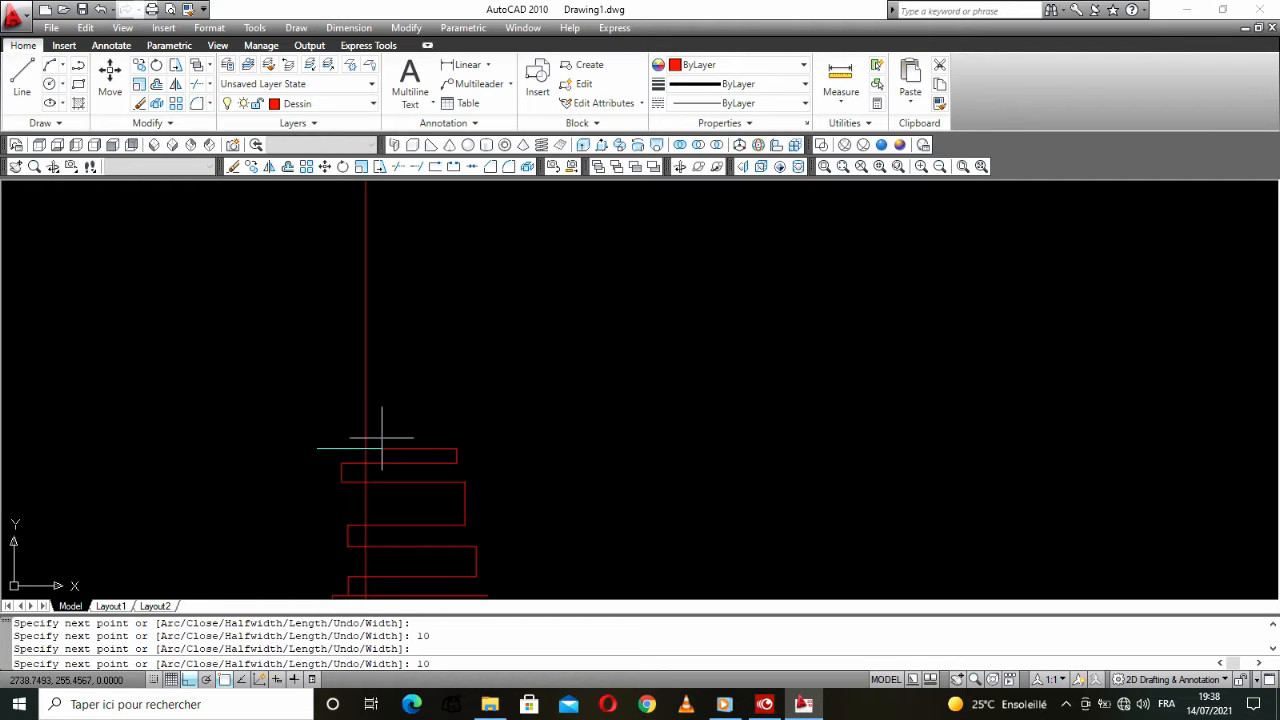
pyautogui.write('10')
pyautogui.press('Return')
pyautogui.click(460, 432)
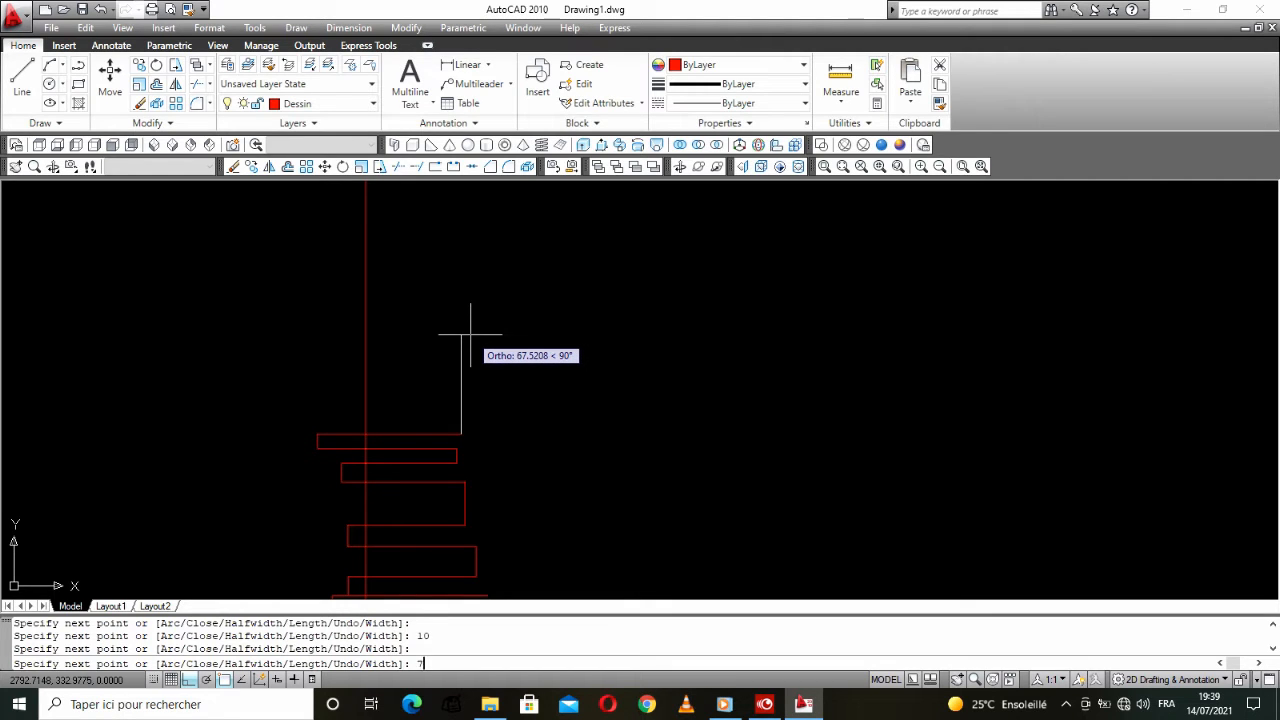
pyautogui.write('7')
pyautogui.press('Return')
# Step: Continue the polyline left past the vertical line, 7 up, a run right, and a long vertical segment 195 up
pyautogui.click(333, 412)
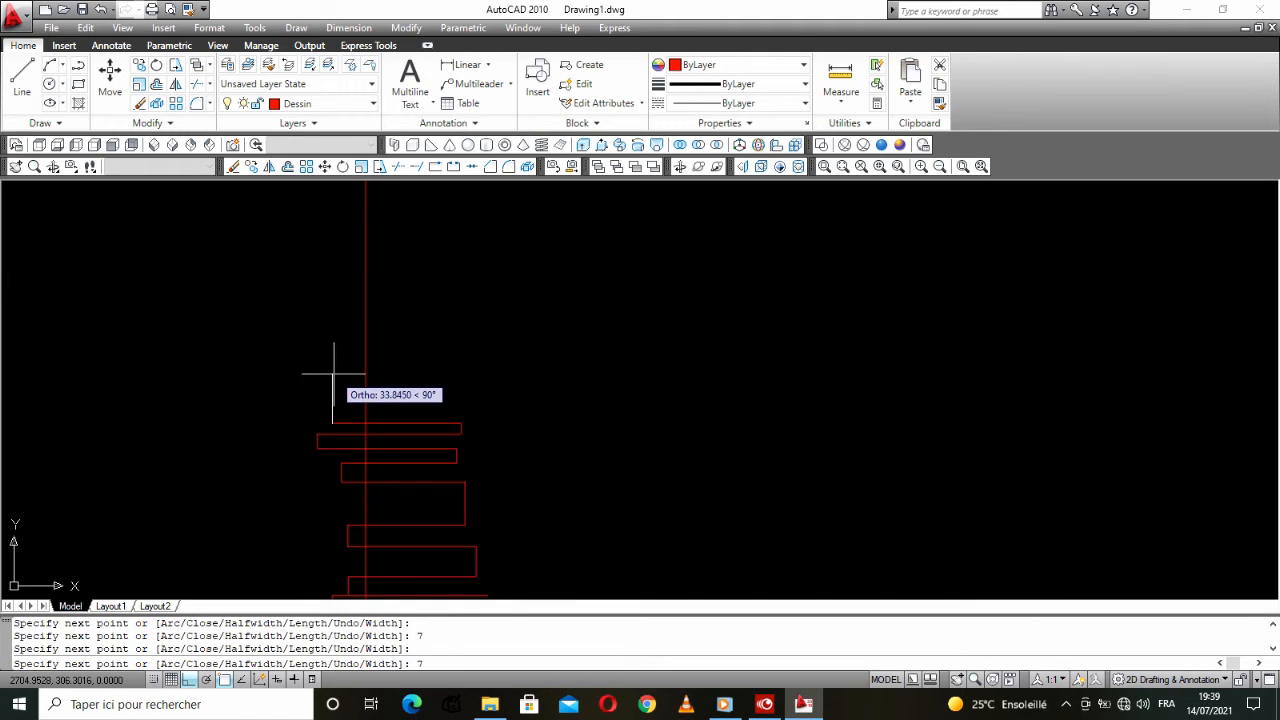
pyautogui.write('7')
pyautogui.press('Return')
pyautogui.click(435, 398)
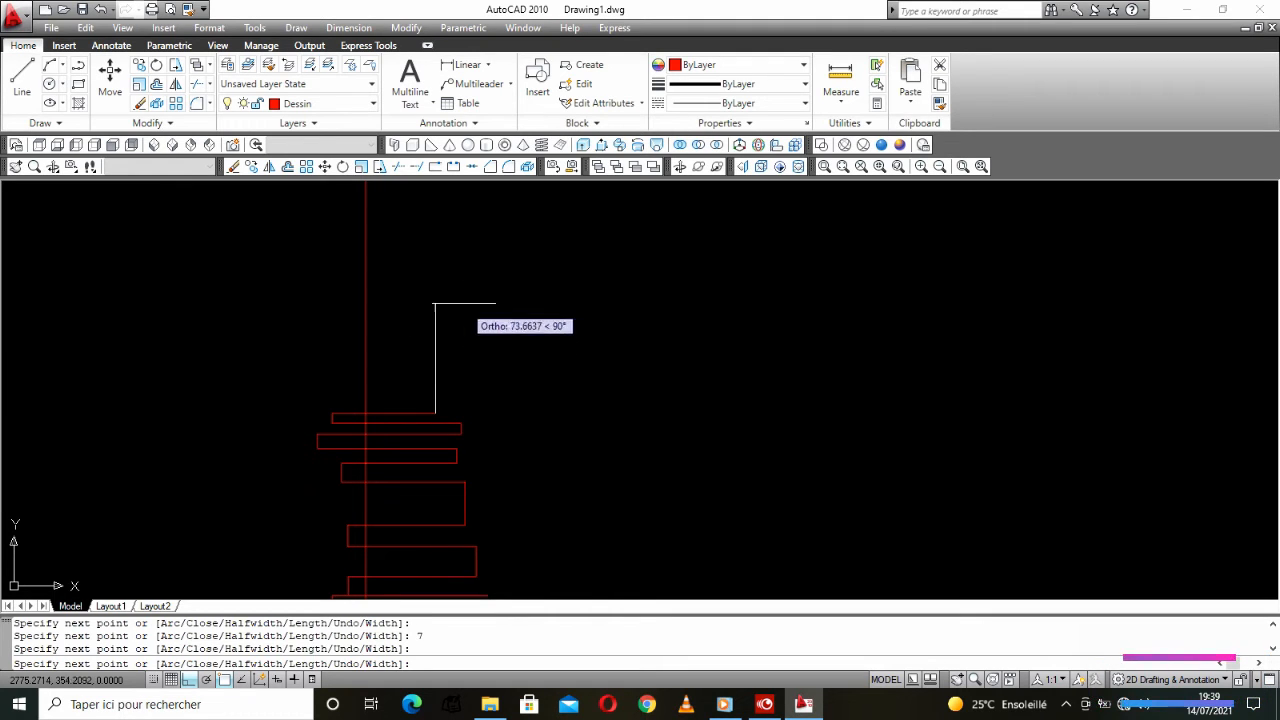
pyautogui.scroll(-6, 438, 255)
pyautogui.scroll(3, 445, 285)
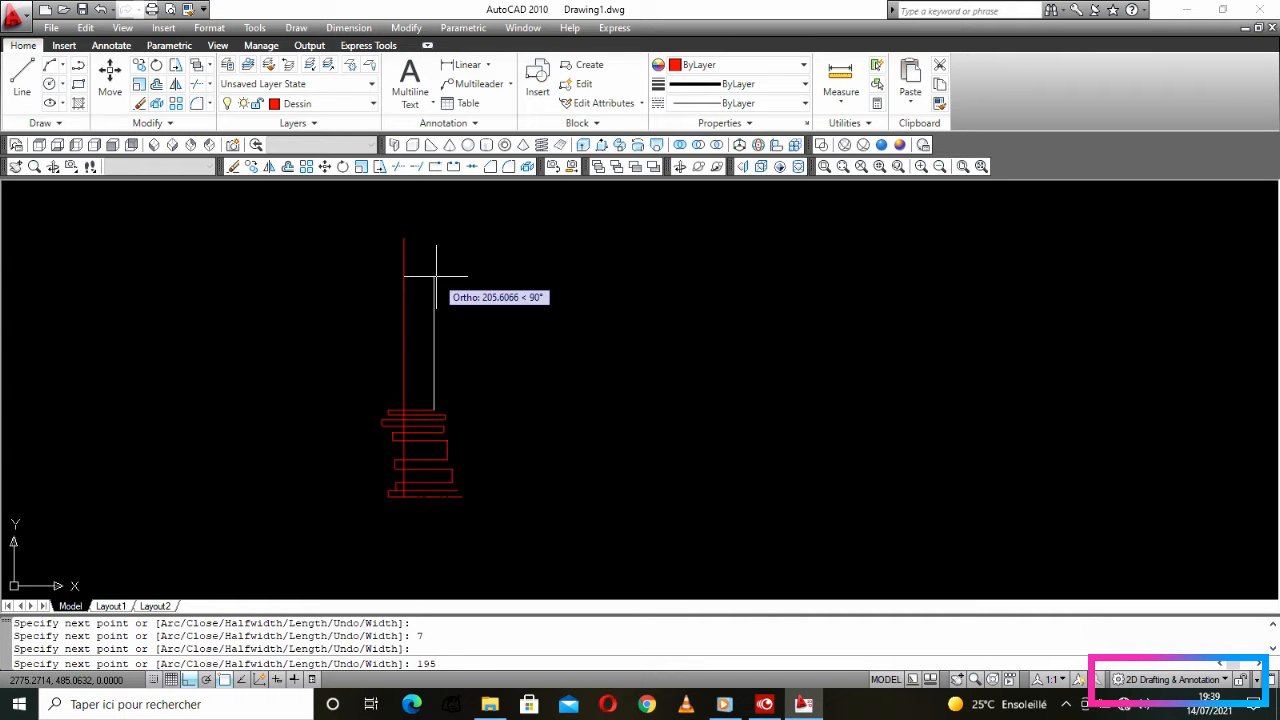
pyautogui.press('Return')
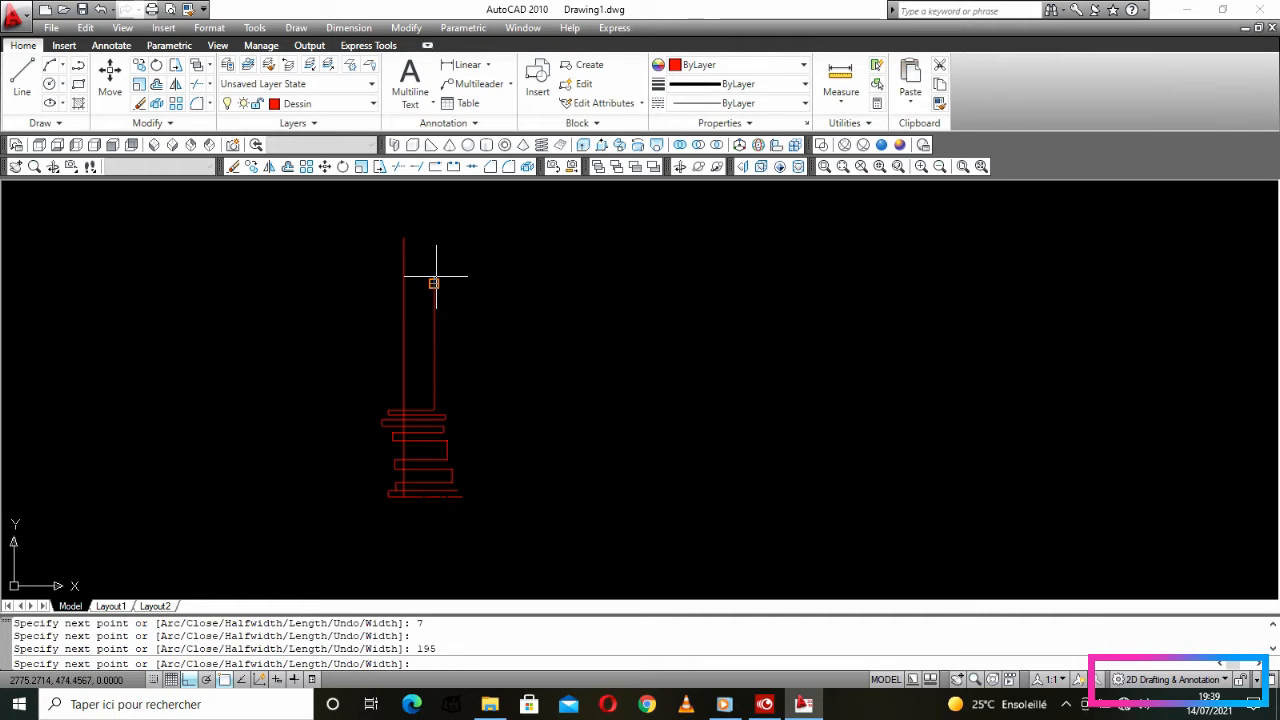
# Step: Extend the polyline from the top of the 195 segment left past the vertical line, and go 10.70 up
pyautogui.scroll(3, 403, 284)
pyautogui.click(366, 277)
pyautogui.scroll(-2, 380, 275)
pyautogui.scroll(3, 379, 240)
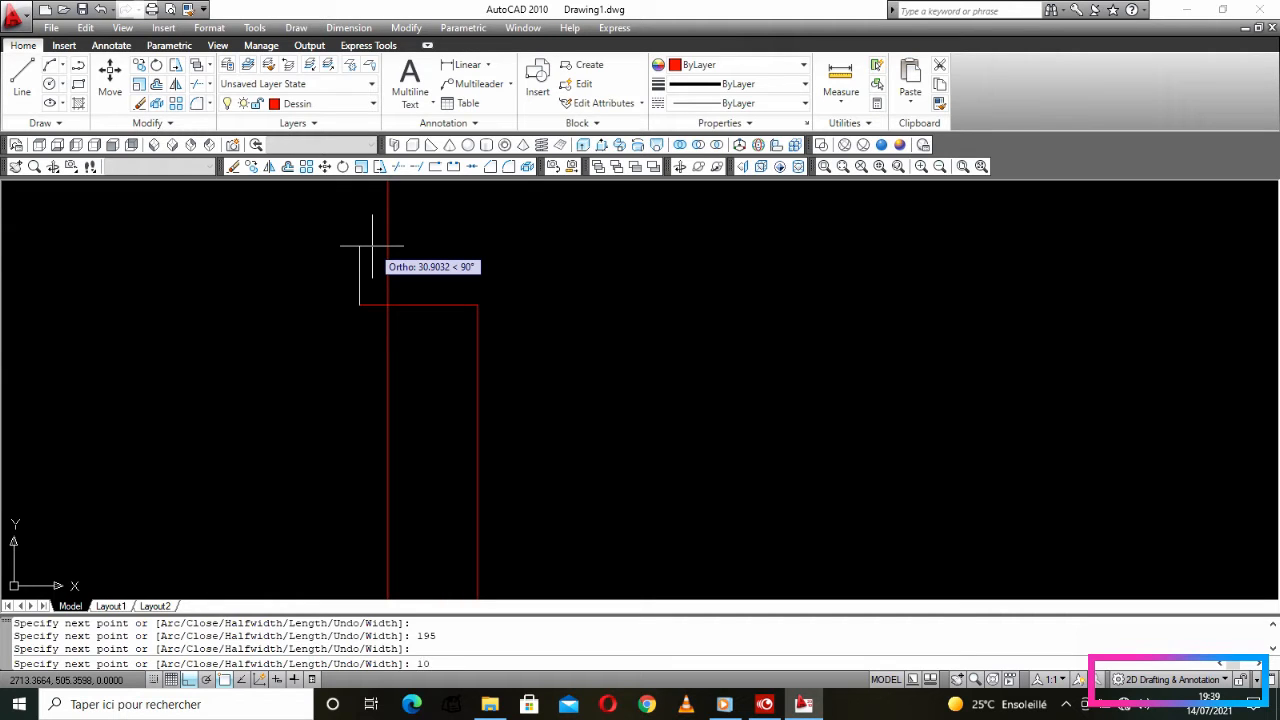
pyautogui.write('0')
pyautogui.press('Return')
# Step: Continue the polyline right across the vertical line, 15 up, and back left past the vertical line
pyautogui.click(481, 275)
pyautogui.scroll(-3, 483, 273)
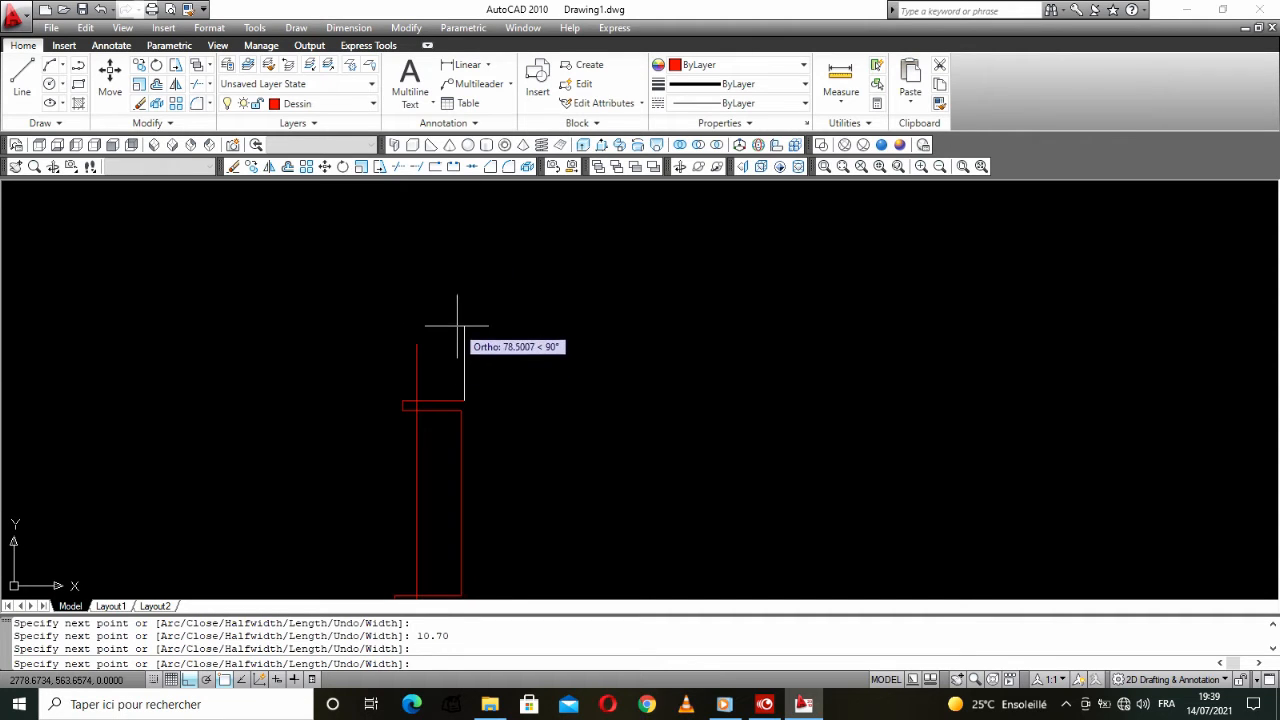
pyautogui.press('Return')
pyautogui.click(395, 375)
pyautogui.scroll(5, 398, 378)
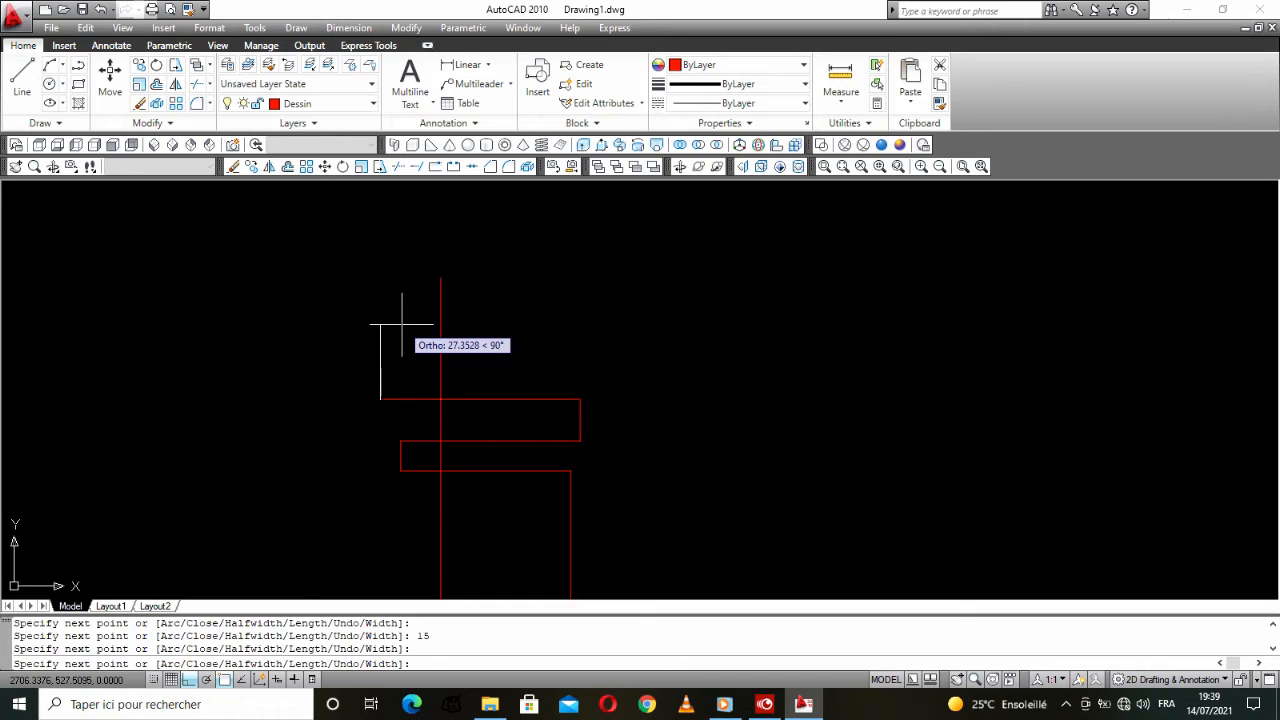
# Step: Continue the polyline 17 up, right across the vertical line, 25 up, and back left past the vertical line
pyautogui.write('7')
pyautogui.press('Return')
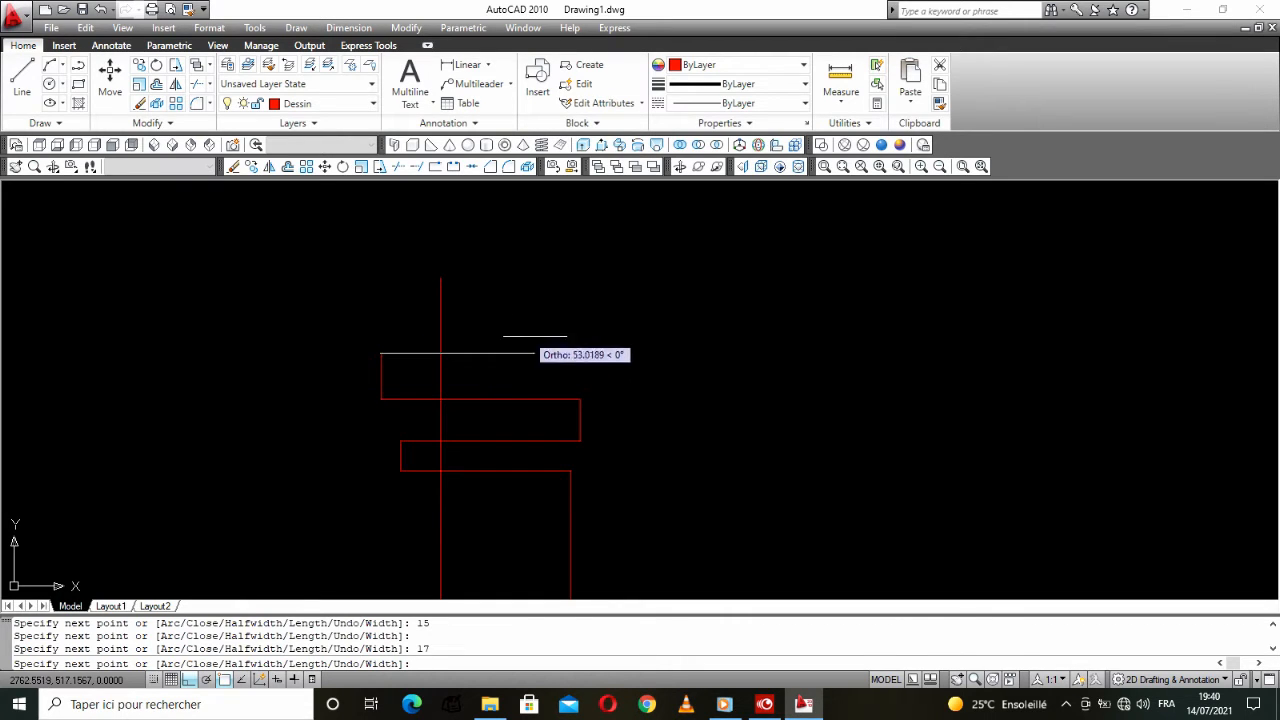
pyautogui.click(559, 348)
pyautogui.write('25')
pyautogui.press('Return')
pyautogui.click(386, 285)
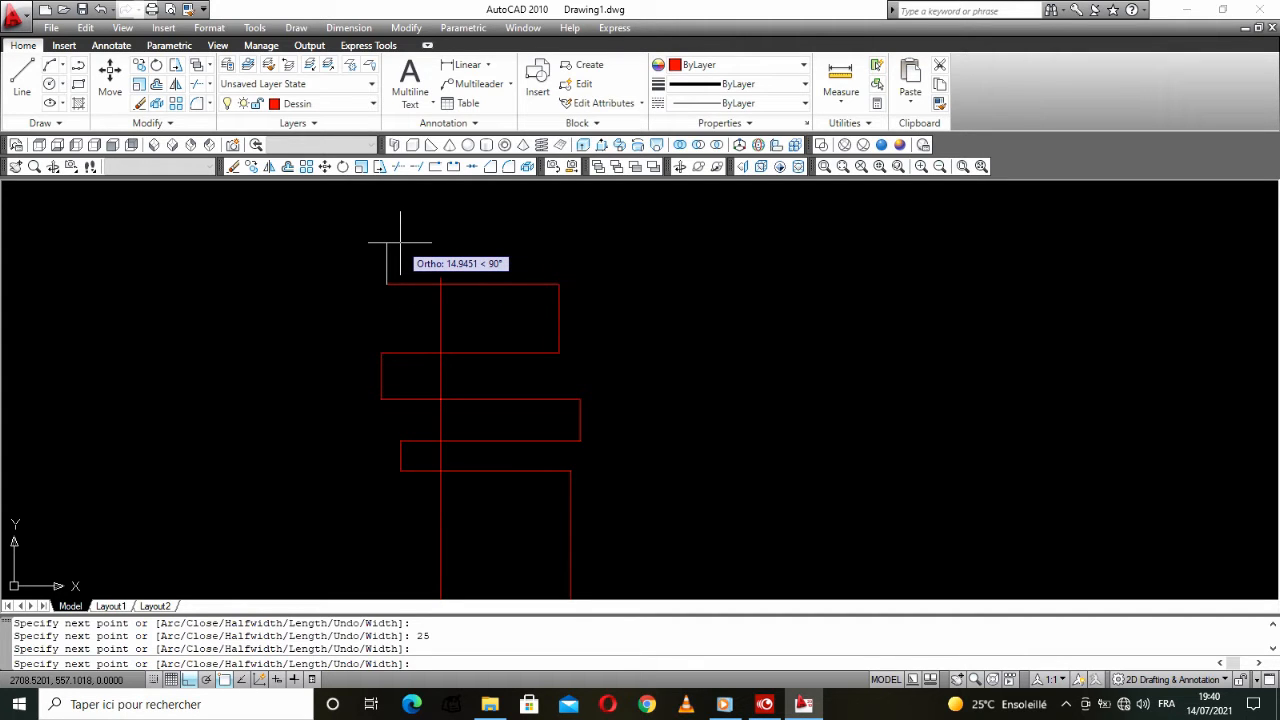
# Step: Continue the polyline 2.35 up, run it right across the vertical line, and end the polyline
pyautogui.write('5')
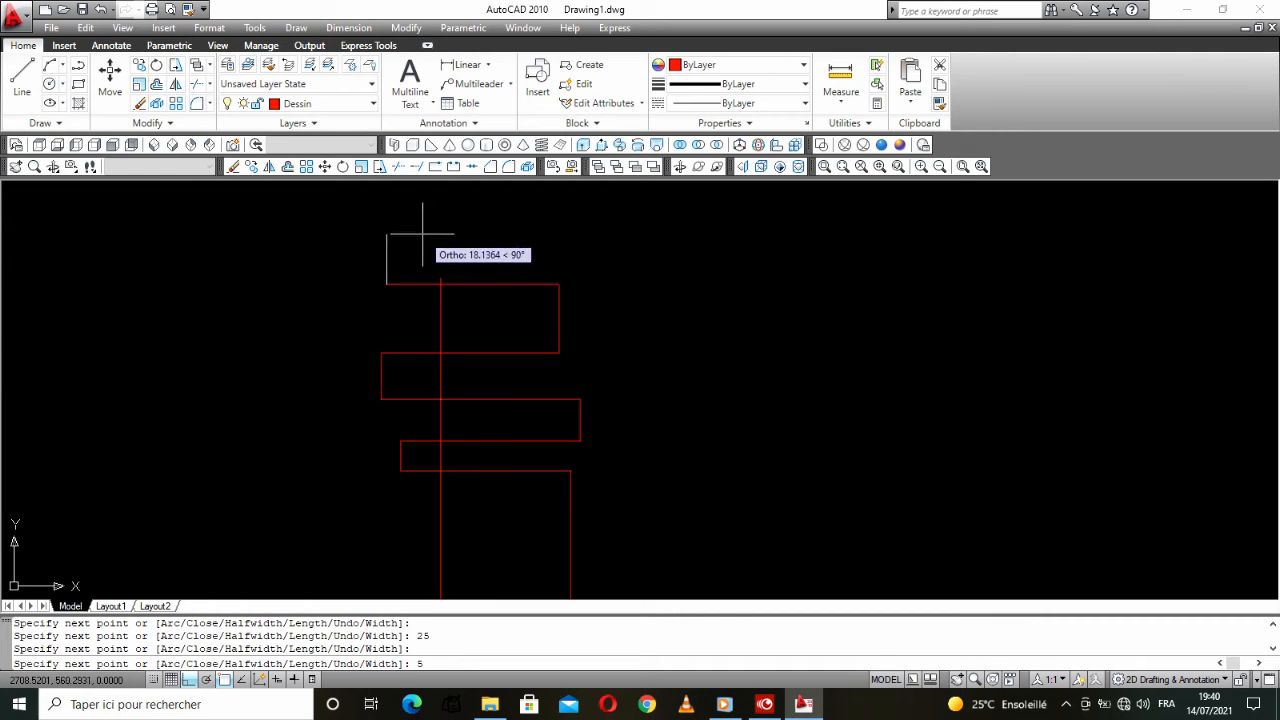
pyautogui.write('2.3')
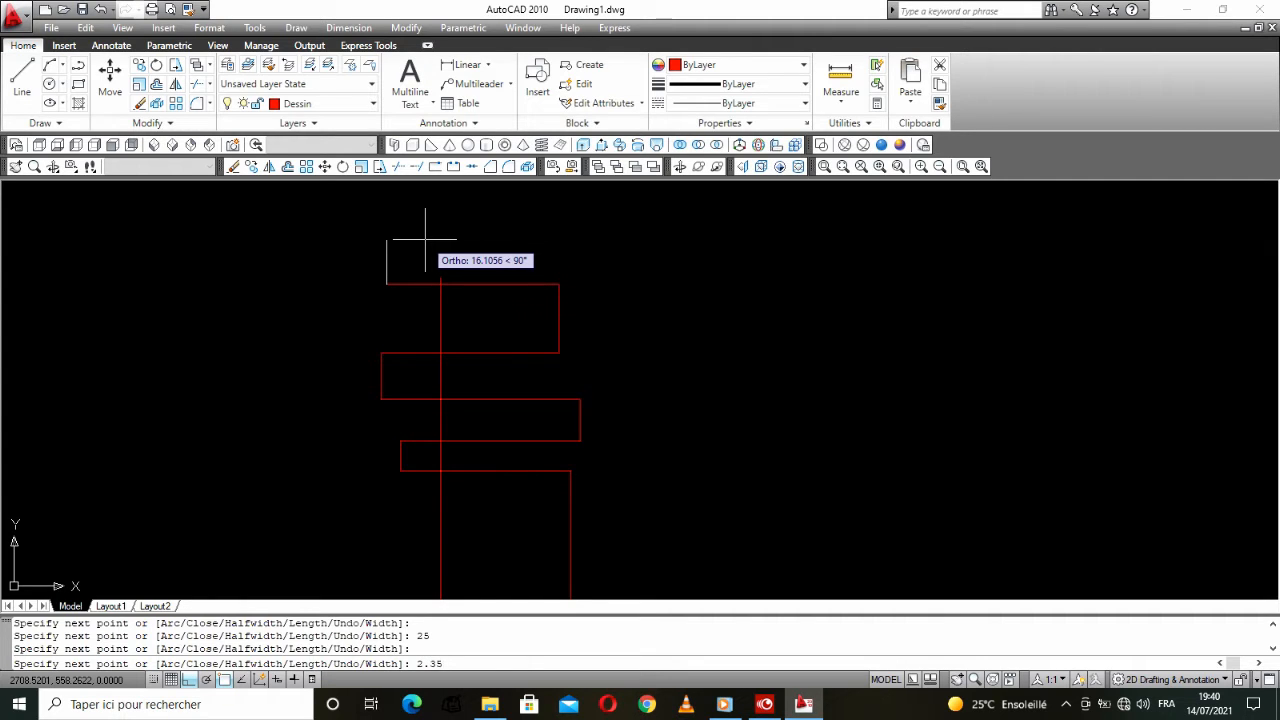
pyautogui.scroll(4, 585, 278)
pyautogui.click(519, 281)
pyautogui.rightClick(514, 285)
pyautogui.click(560, 262)
pyautogui.scroll(-3, 563, 280)
pyautogui.scroll(5, 443, 300)
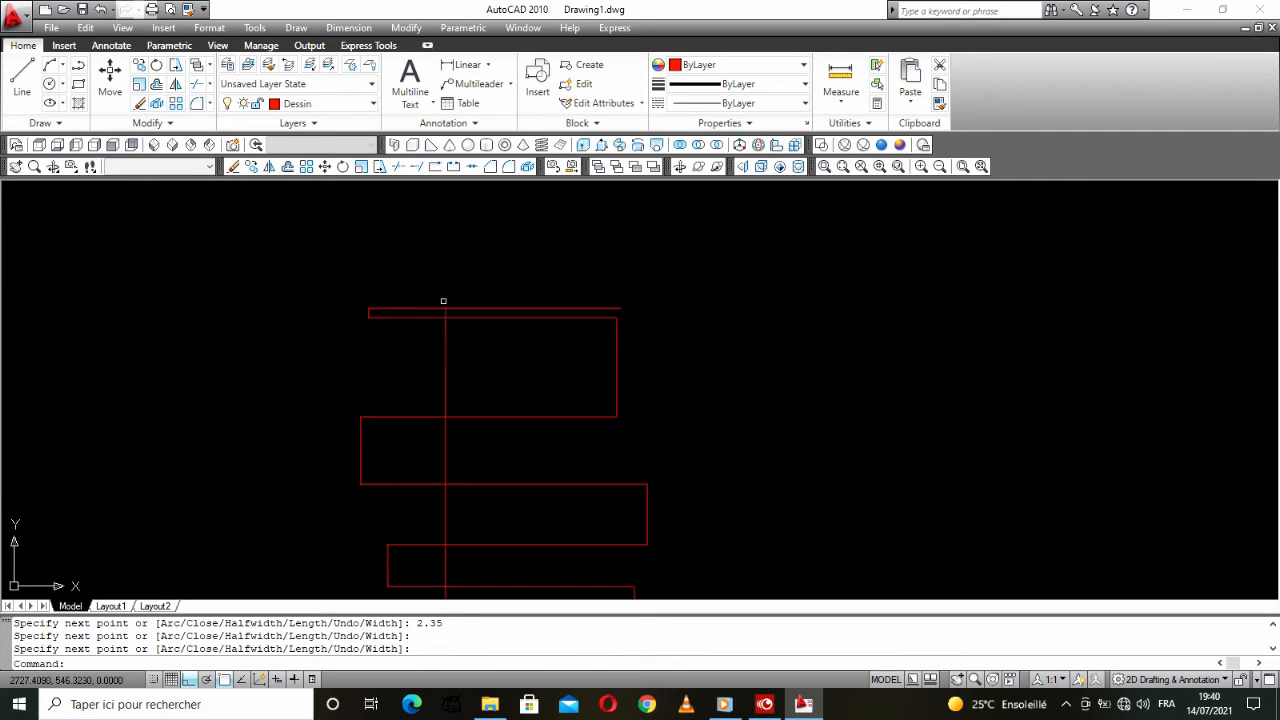
# Step: Trim the polyline's horizontal segments left of the vertical line, using all objects as cutting edges
pyautogui.scroll(-5, 440, 320)
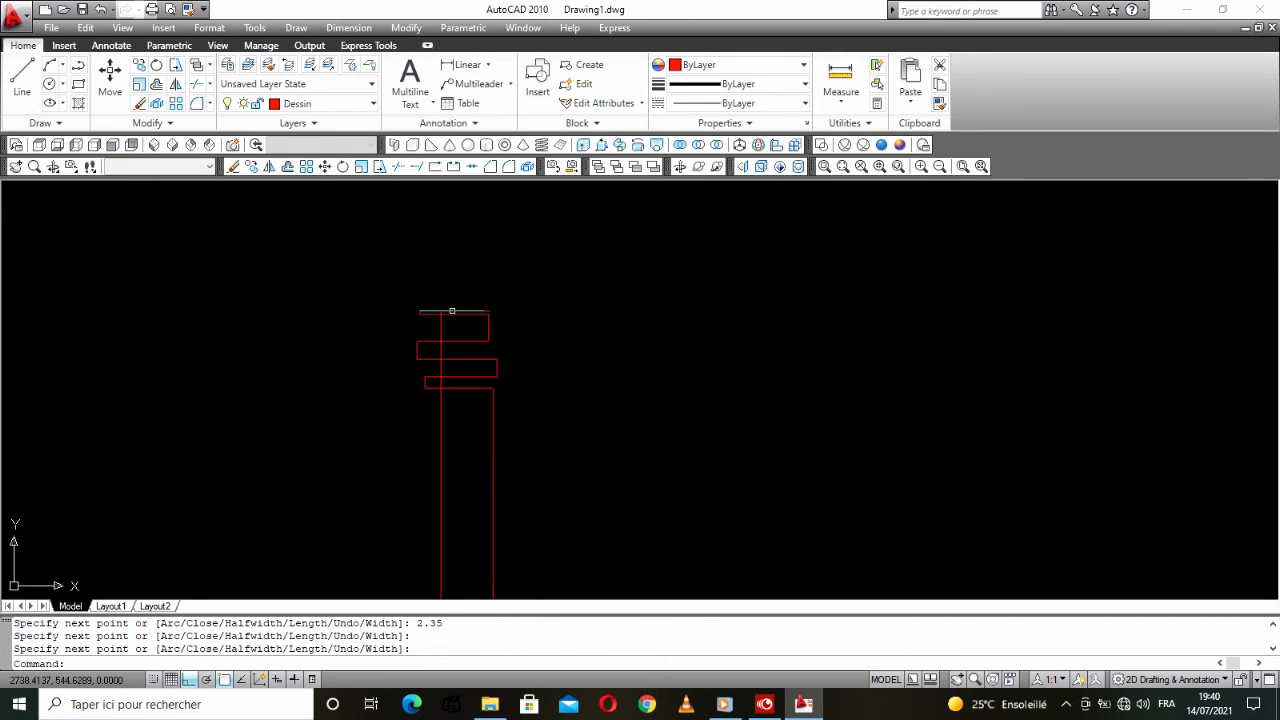
pyautogui.scroll(-2, 410, 200)
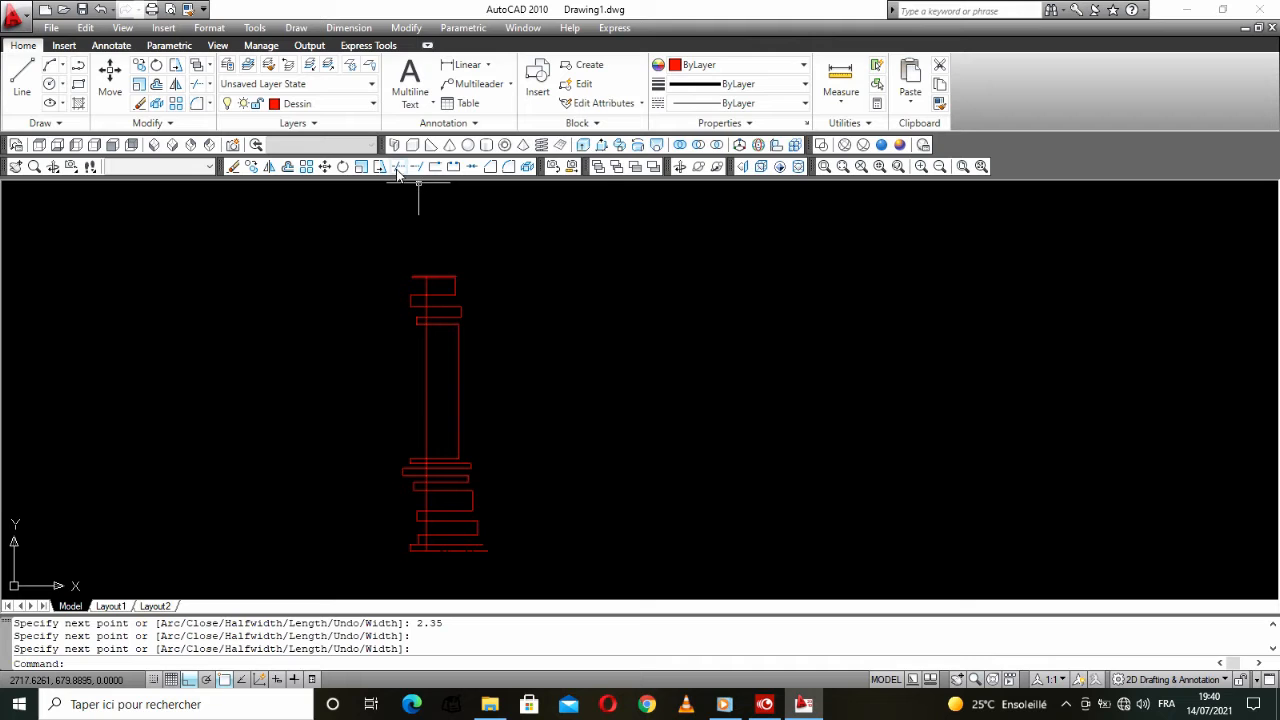
pyautogui.click(398, 168)
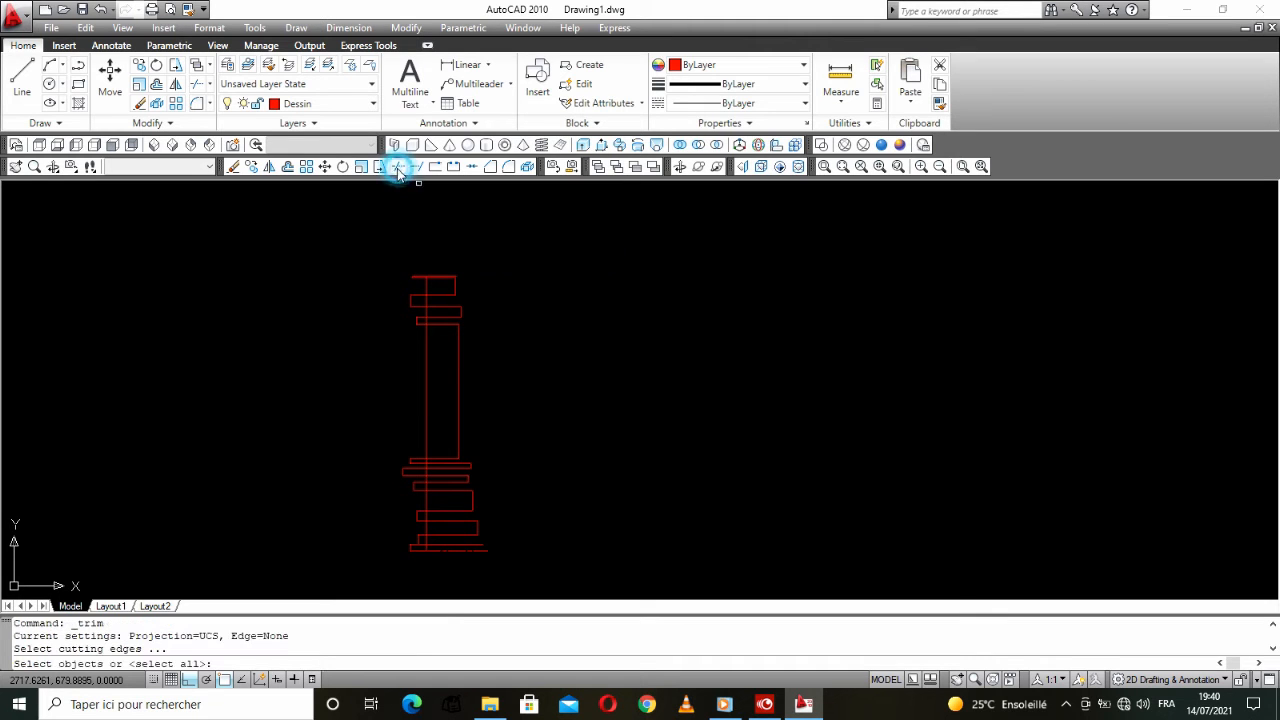
pyautogui.moveTo(420, 260); pyautogui.dragTo(443, 223, button='middle')
pyautogui.press('Return')
pyautogui.click(445, 220)
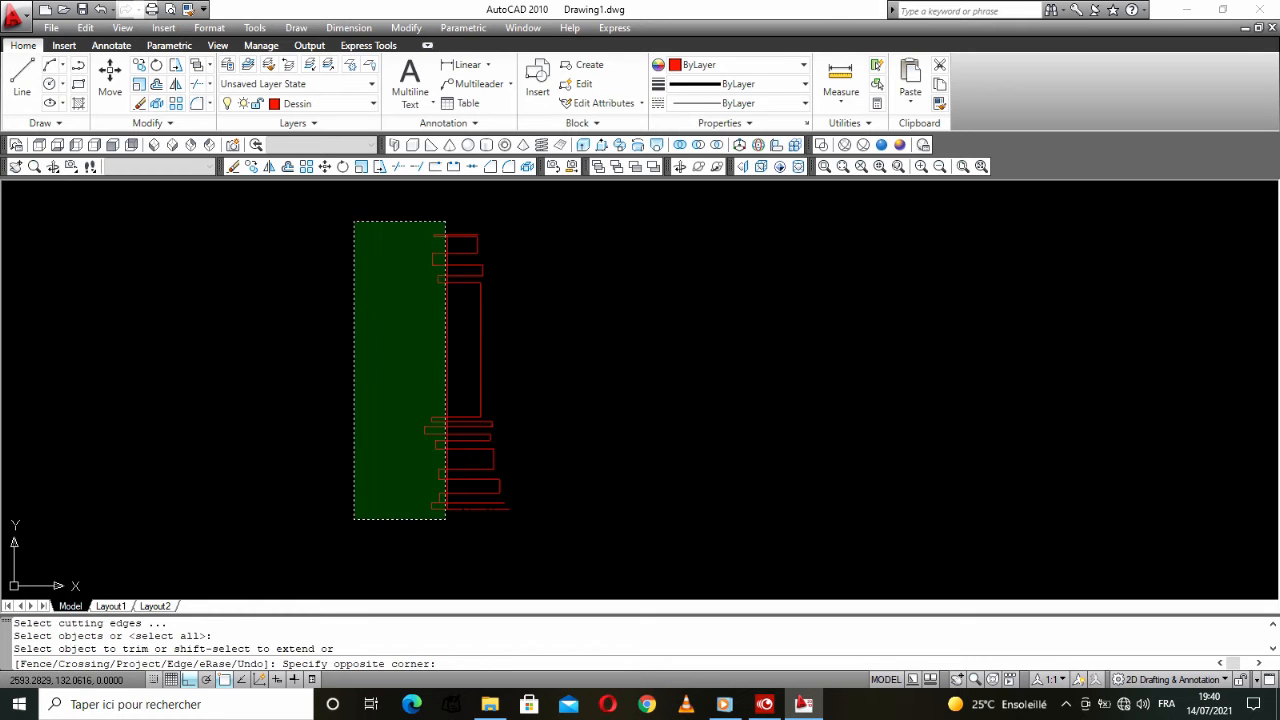
pyautogui.click(354, 518)
pyautogui.rightClick(590, 305)
pyautogui.click(630, 317)
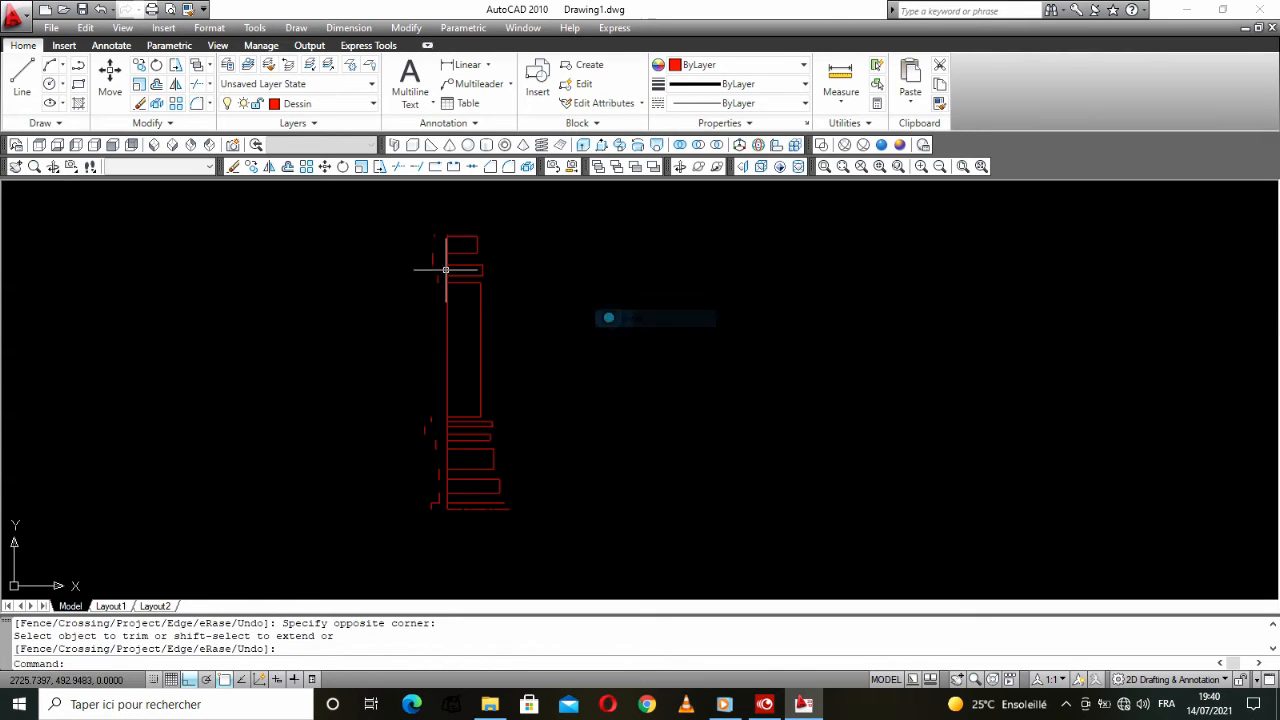
# Step: Delete the leftover polyline fragments on the left side of the vertical line
pyautogui.click(443, 225)
pyautogui.click(351, 560)
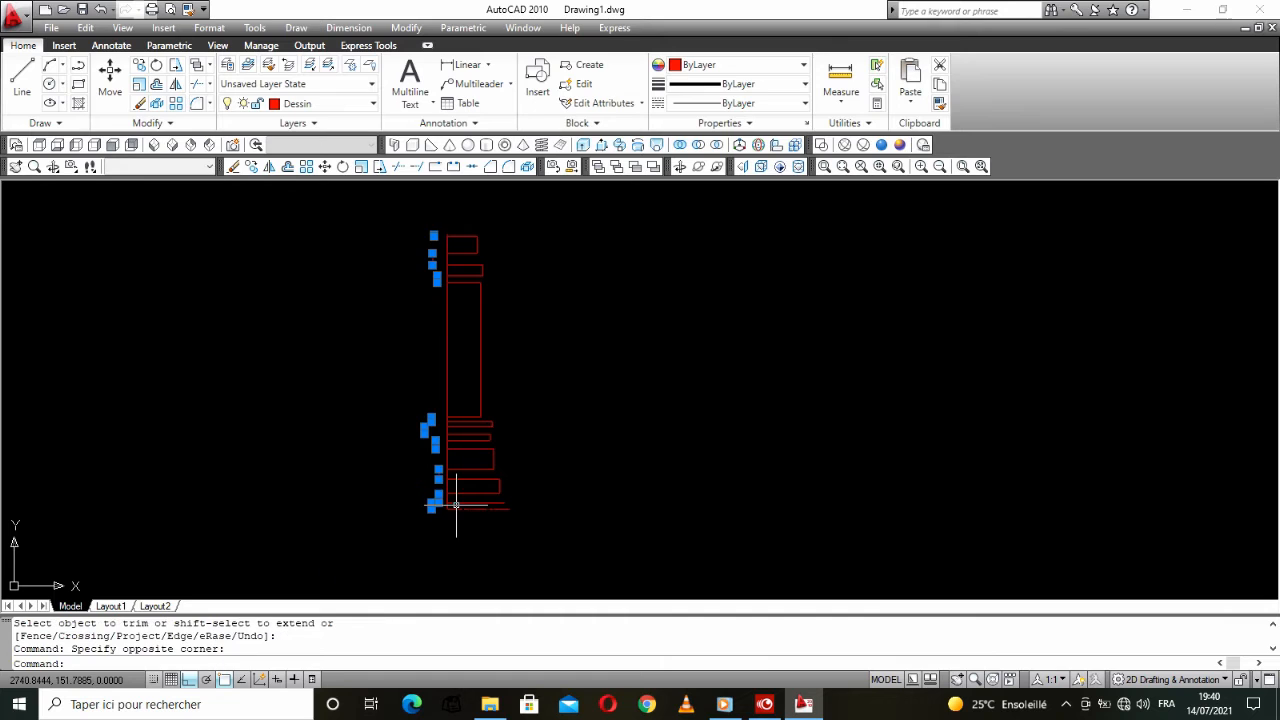
pyautogui.press('Delete')
# Step: Stretch the left end of the dash-dot base line past the vertical line
pyautogui.scroll(-2, 484, 481)
pyautogui.moveTo(484, 481); pyautogui.dragTo(417, 460, button='middle')
pyautogui.scroll(8, 391, 480)
pyautogui.click(380, 451)
pyautogui.click(290, 453)
pyautogui.scroll(-3, 317, 473)
pyautogui.press('Escape')
pyautogui.scroll(-2, 351, 446)
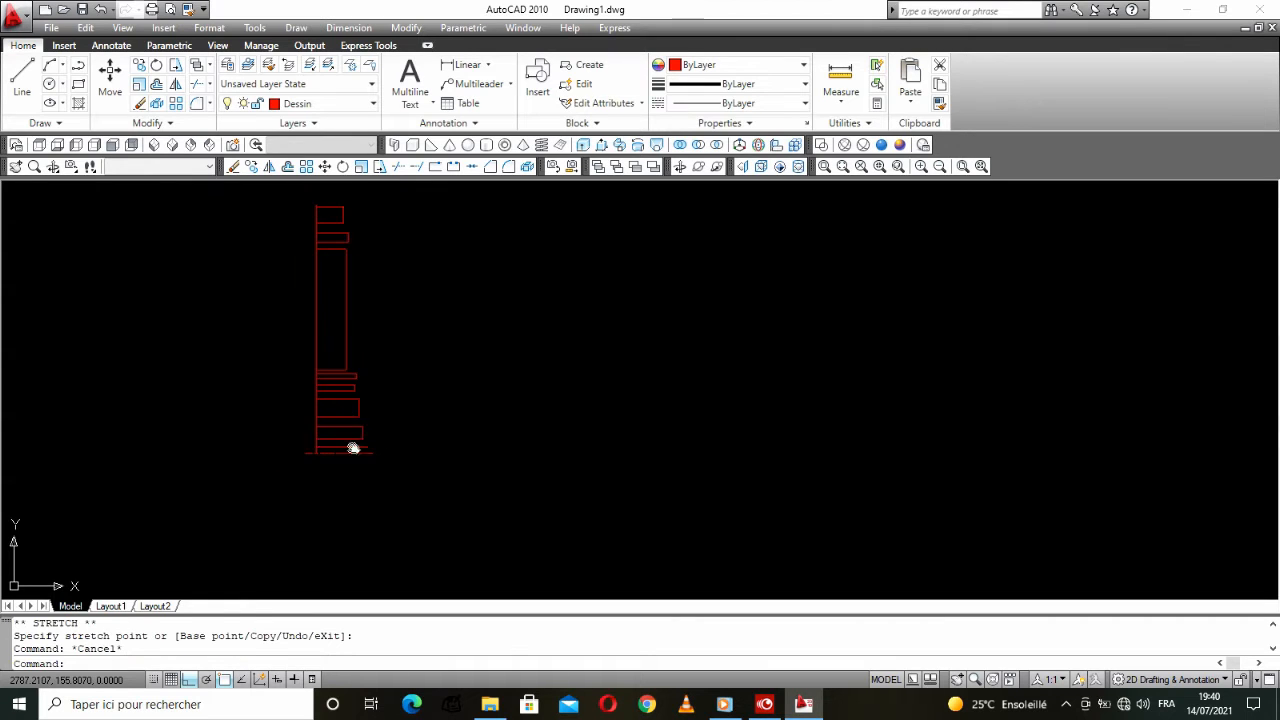
# Step: Draw a horizontal line from the top end of the vertical line to just past the upper profile's right edge
pyautogui.scroll(2, 355, 295)
pyautogui.scroll(6, 317, 268)
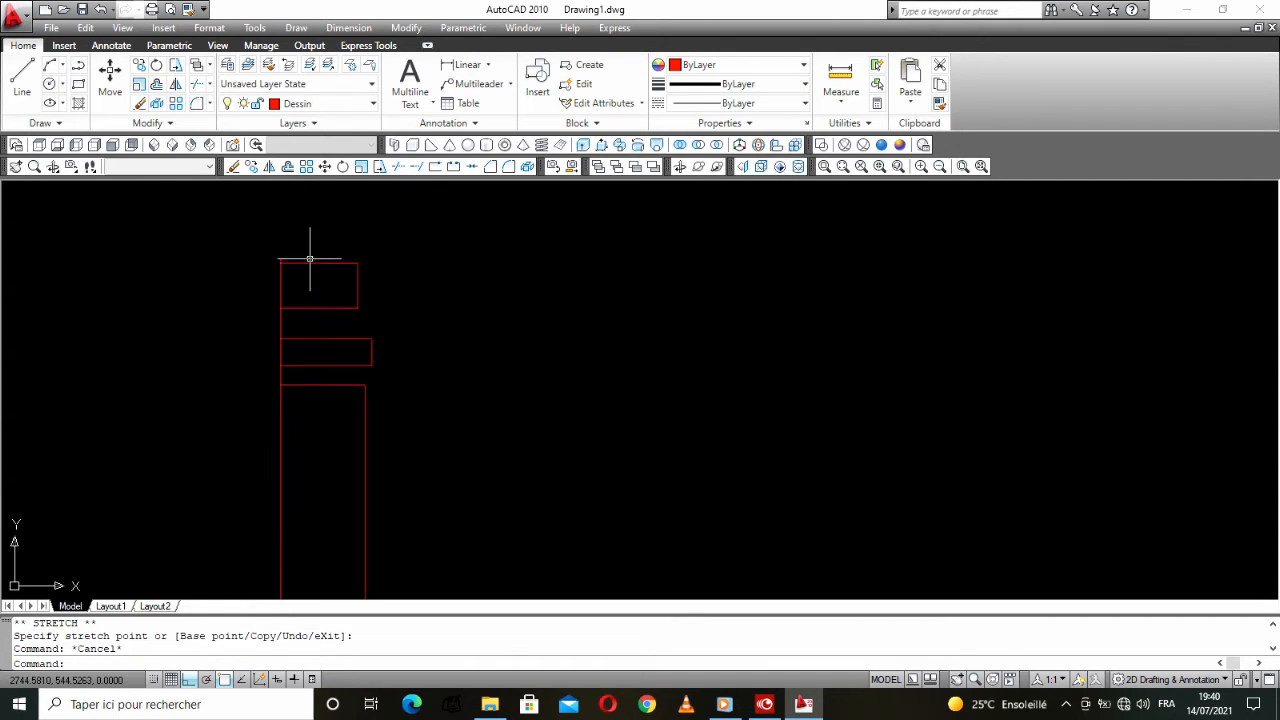
pyautogui.click(22, 80)
pyautogui.click(240, 262)
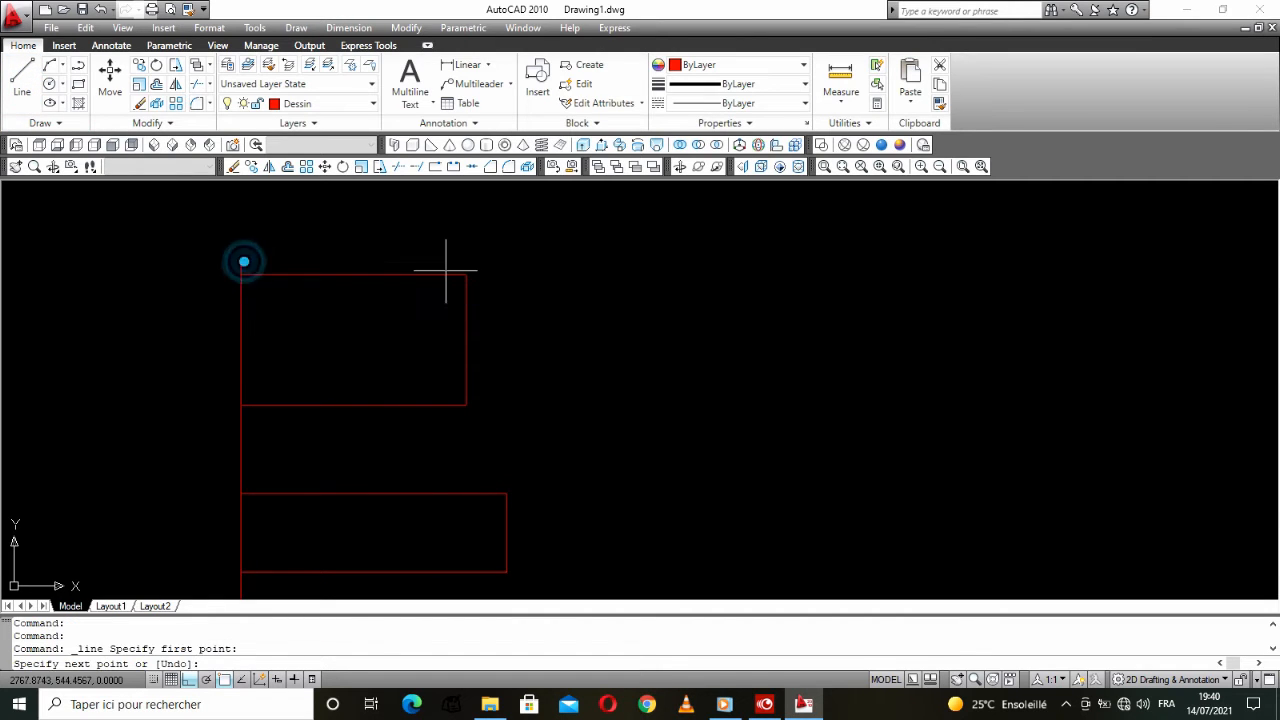
pyautogui.click(476, 263)
pyautogui.press('Return')
pyautogui.scroll(-4, 502, 244)
pyautogui.moveTo(493, 340); pyautogui.dragTo(491, 249, button='middle')
pyautogui.scroll(-4, 498, 268)
pyautogui.moveTo(490, 453); pyautogui.dragTo(497, 378, button='middle')
pyautogui.scroll(6, 500, 449)
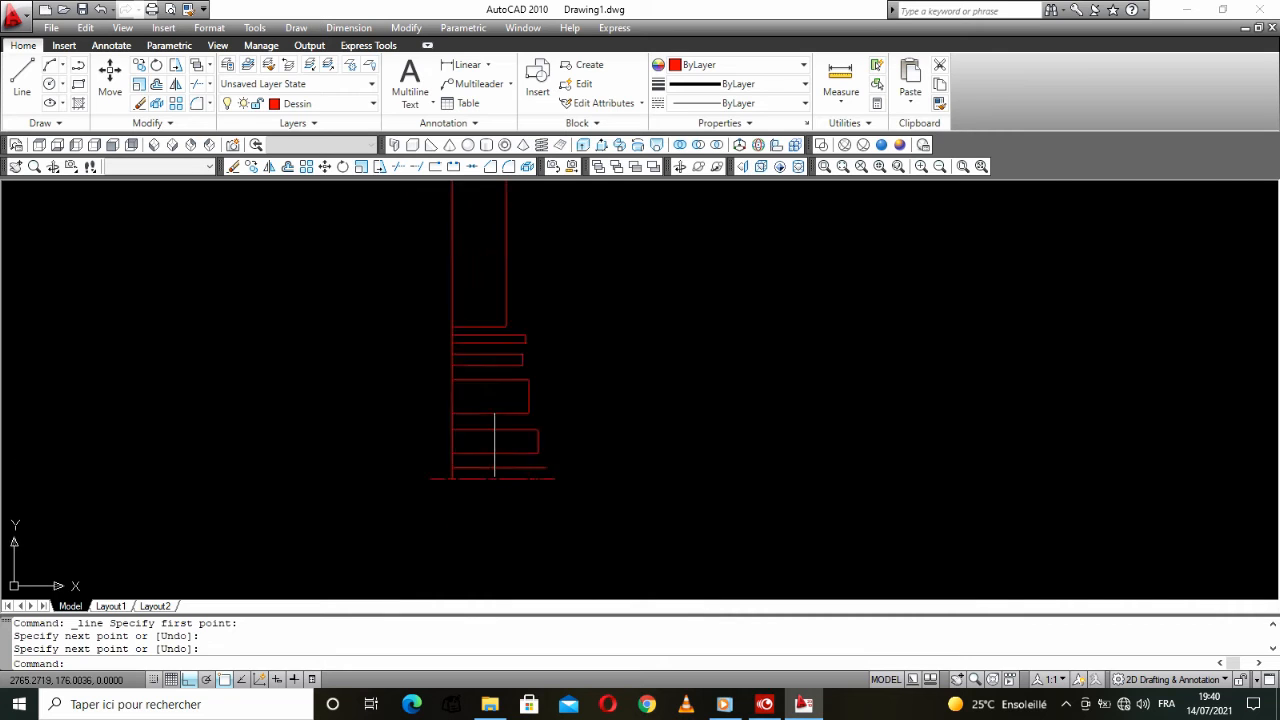
pyautogui.click(599, 390)
pyautogui.click(540, 390)
pyautogui.press('Escape')
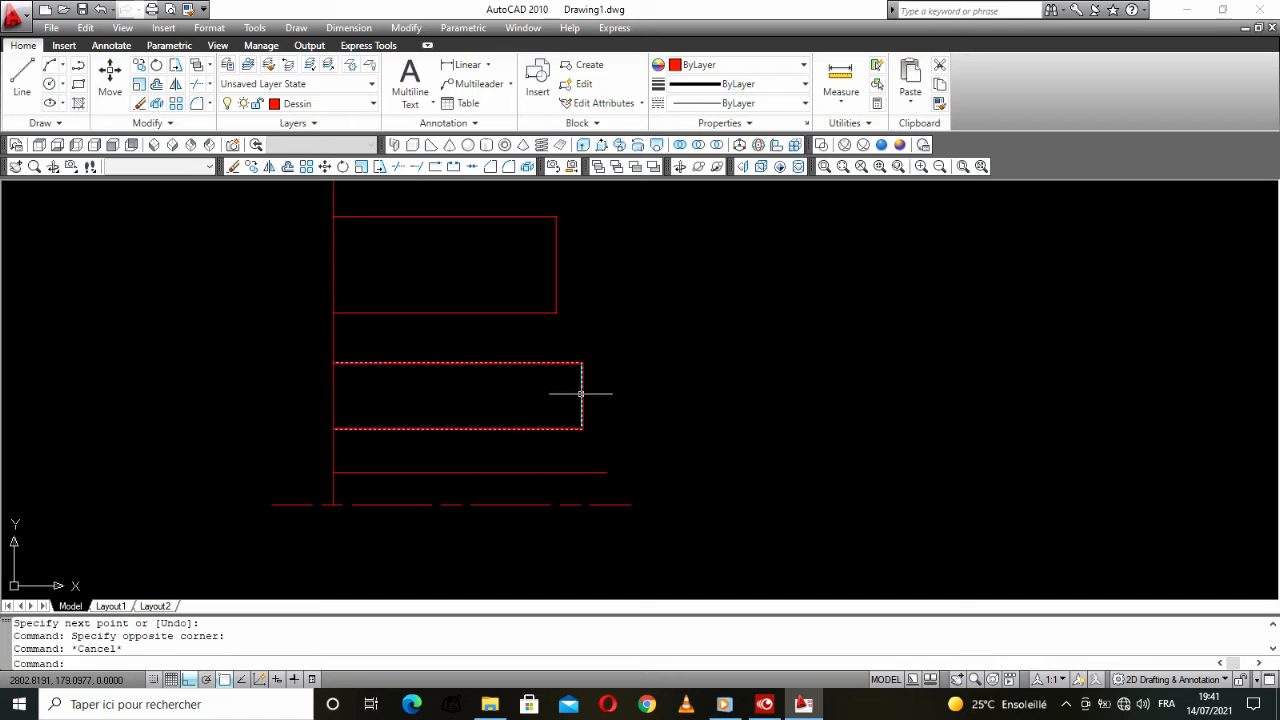
# Step: Trim away the right vertical edges of the two lowest rectangles and the tall middle rectangle
pyautogui.click(398, 168)
pyautogui.rightClick(648, 341)
pyautogui.click(602, 380)
pyautogui.click(551, 395)
pyautogui.click(582, 249)
pyautogui.click(508, 264)
pyautogui.scroll(-8, 512, 355)
pyautogui.moveTo(518, 342); pyautogui.dragTo(506, 455, button='middle')
pyautogui.scroll(3, 494, 413)
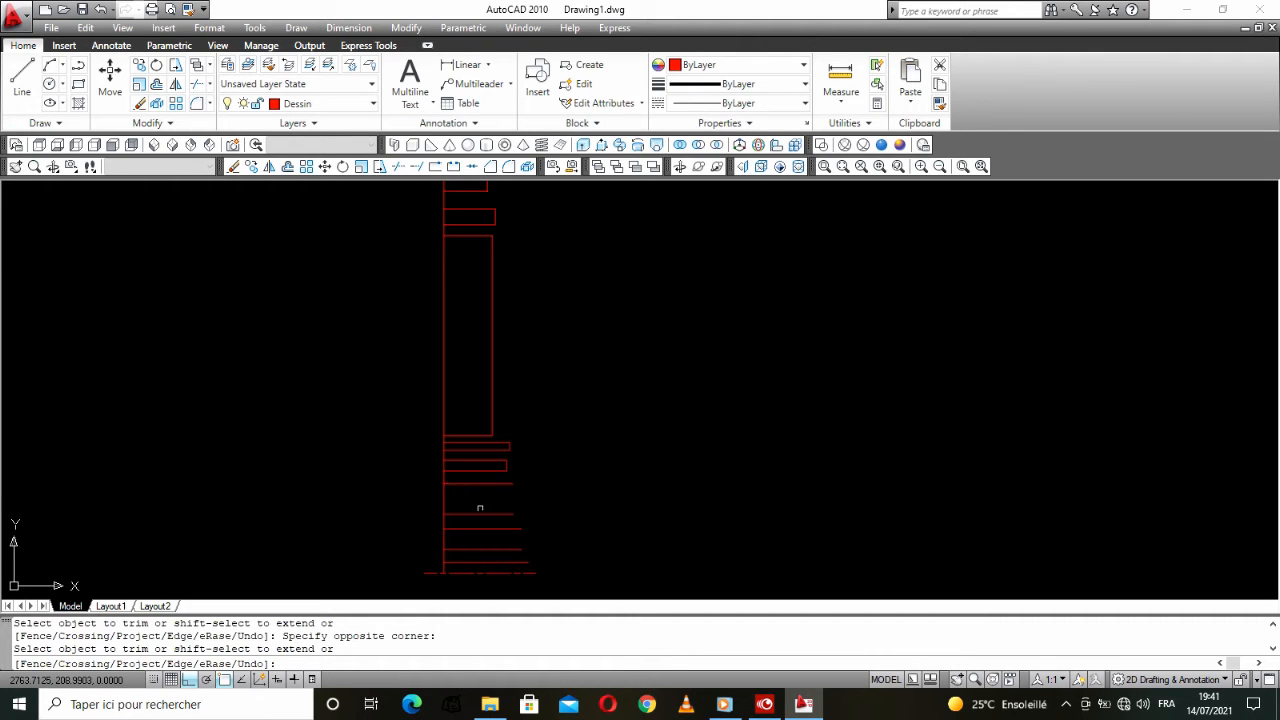
pyautogui.click(500, 358)
pyautogui.click(466, 372)
# Step: Trim away the right vertical edges of the two uppermost rectangles and end the trim
pyautogui.scroll(-3, 488, 382)
pyautogui.moveTo(478, 334); pyautogui.dragTo(467, 463, button='middle')
pyautogui.scroll(4, 476, 396)
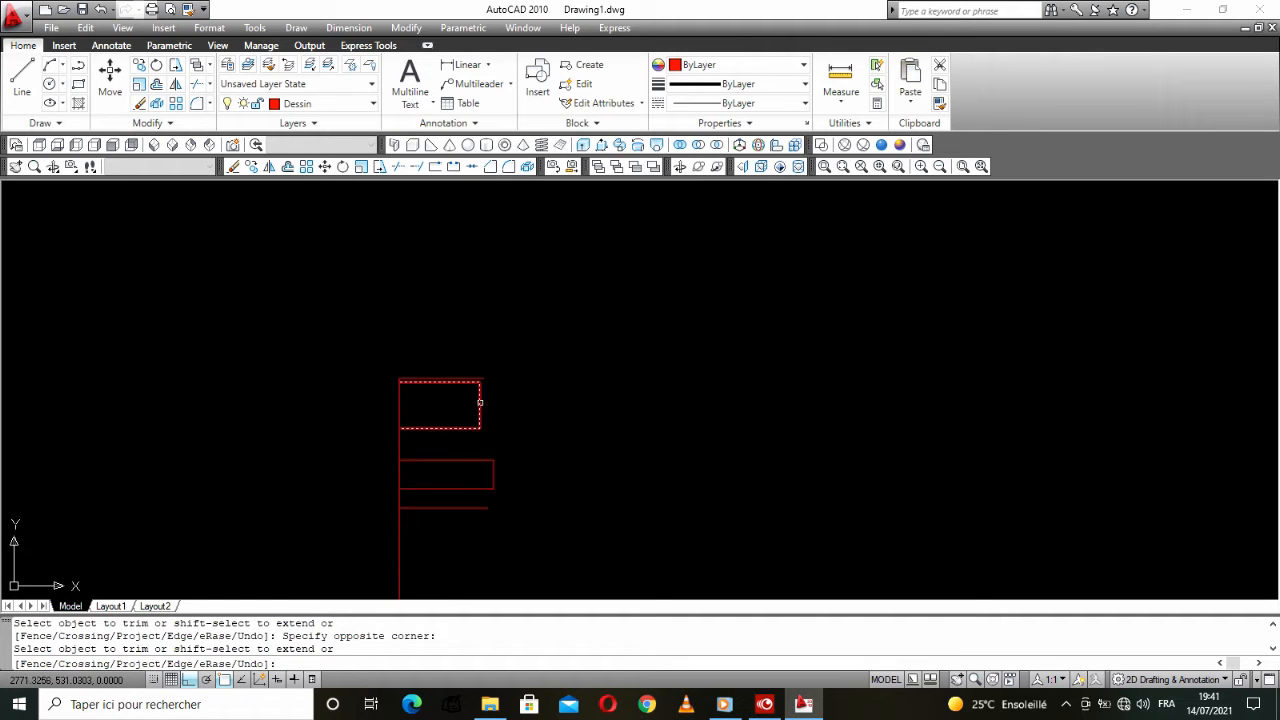
pyautogui.click(479, 403)
pyautogui.click(491, 474)
pyautogui.rightClick(508, 429)
pyautogui.click(530, 433)
# Step: Add a vertical linear dimension between the dash-dot base line and the first horizontal line, placed right of the profile
pyautogui.scroll(-2, 530, 433)
pyautogui.scroll(-5, 513, 421)
pyautogui.moveTo(505, 407); pyautogui.dragTo(481, 318, button='middle')
pyautogui.scroll(2, 485, 413)
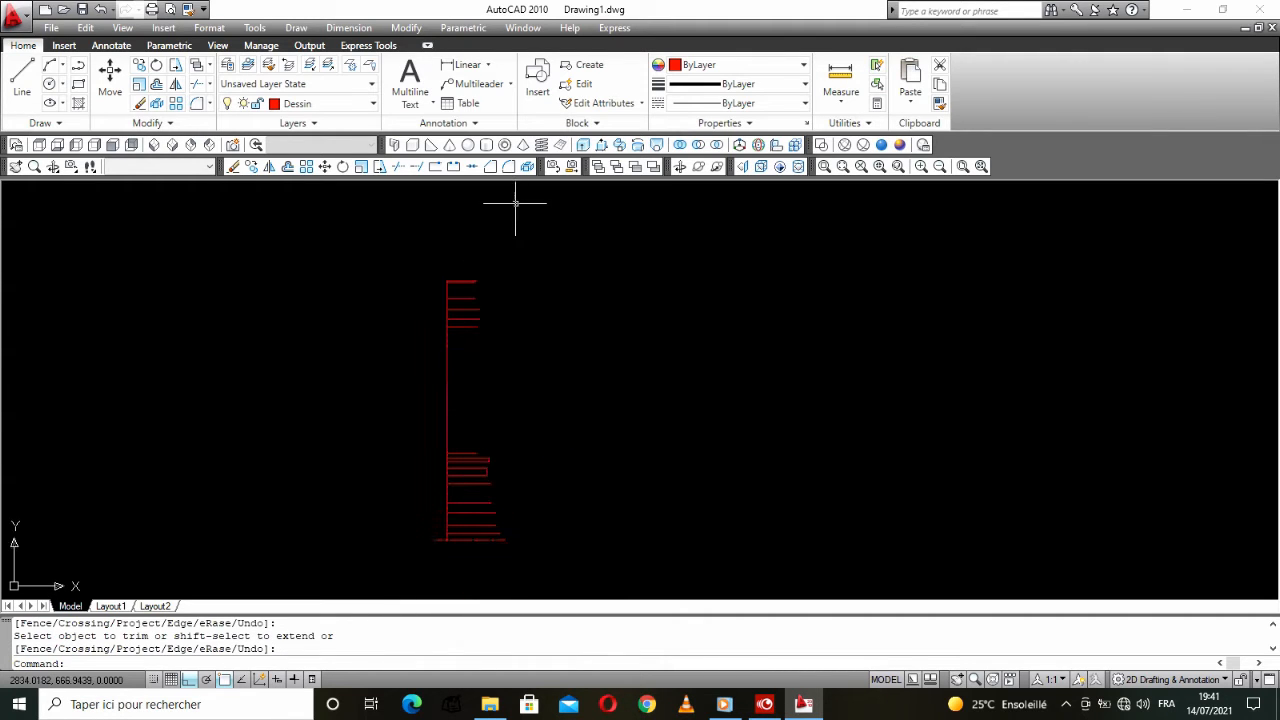
pyautogui.click(458, 67)
pyautogui.scroll(3, 469, 541)
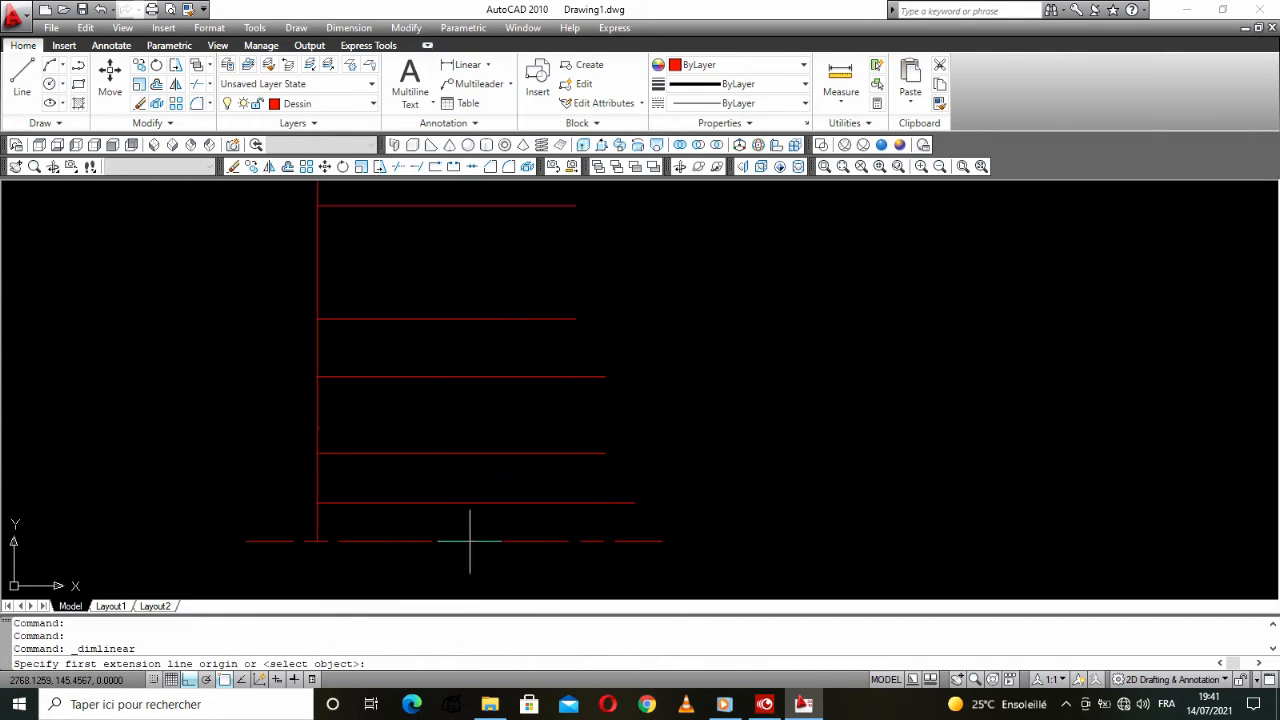
pyautogui.click(453, 541)
pyautogui.click(465, 503)
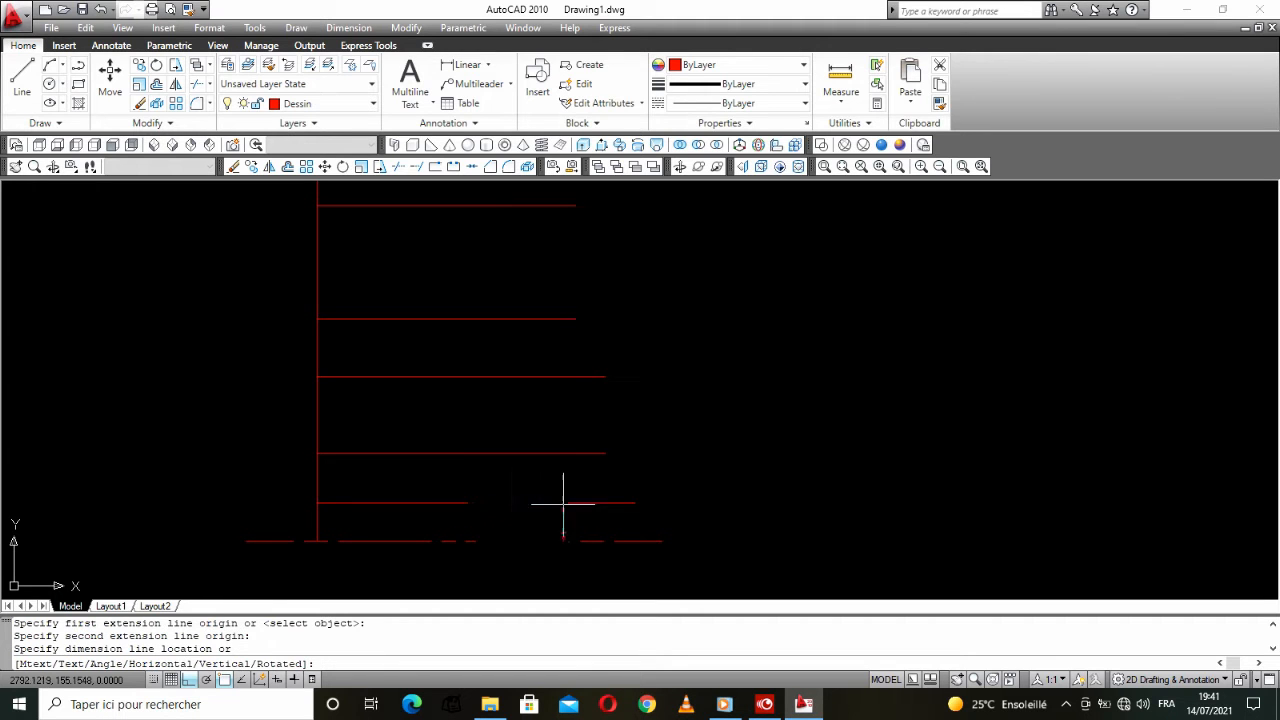
pyautogui.click(674, 504)
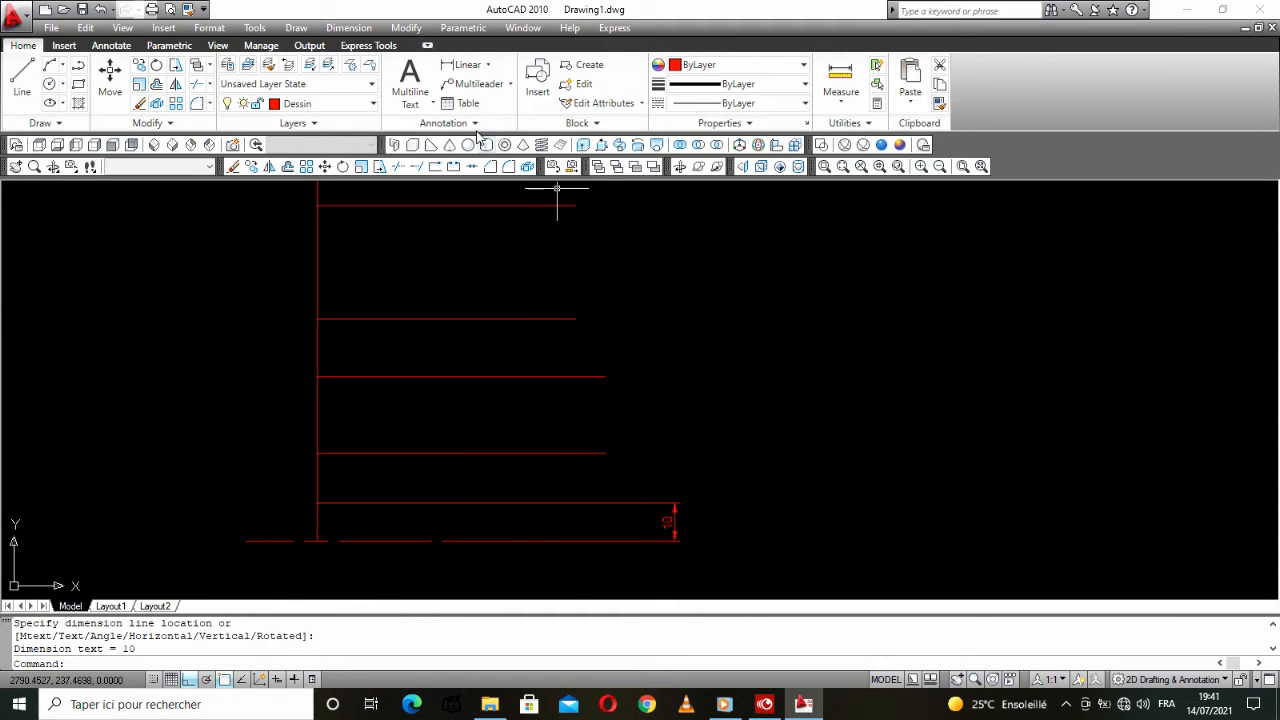
pyautogui.click(489, 66)
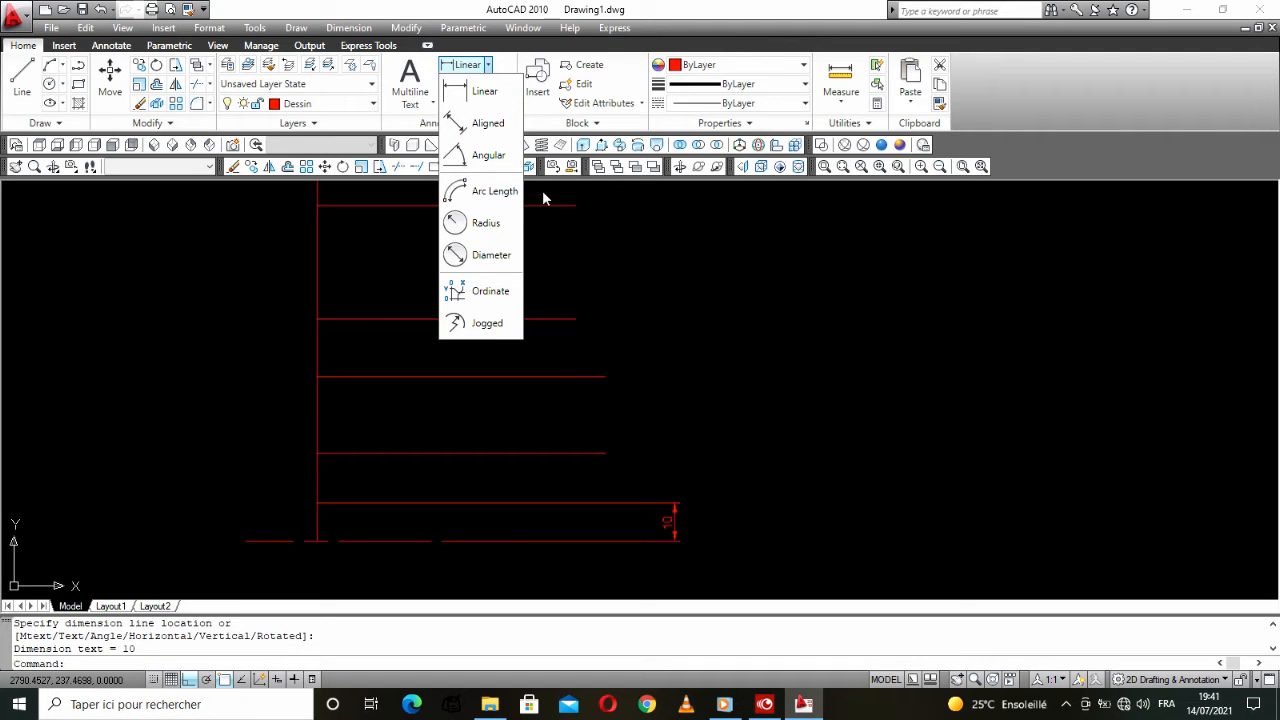
pyautogui.click(500, 60)
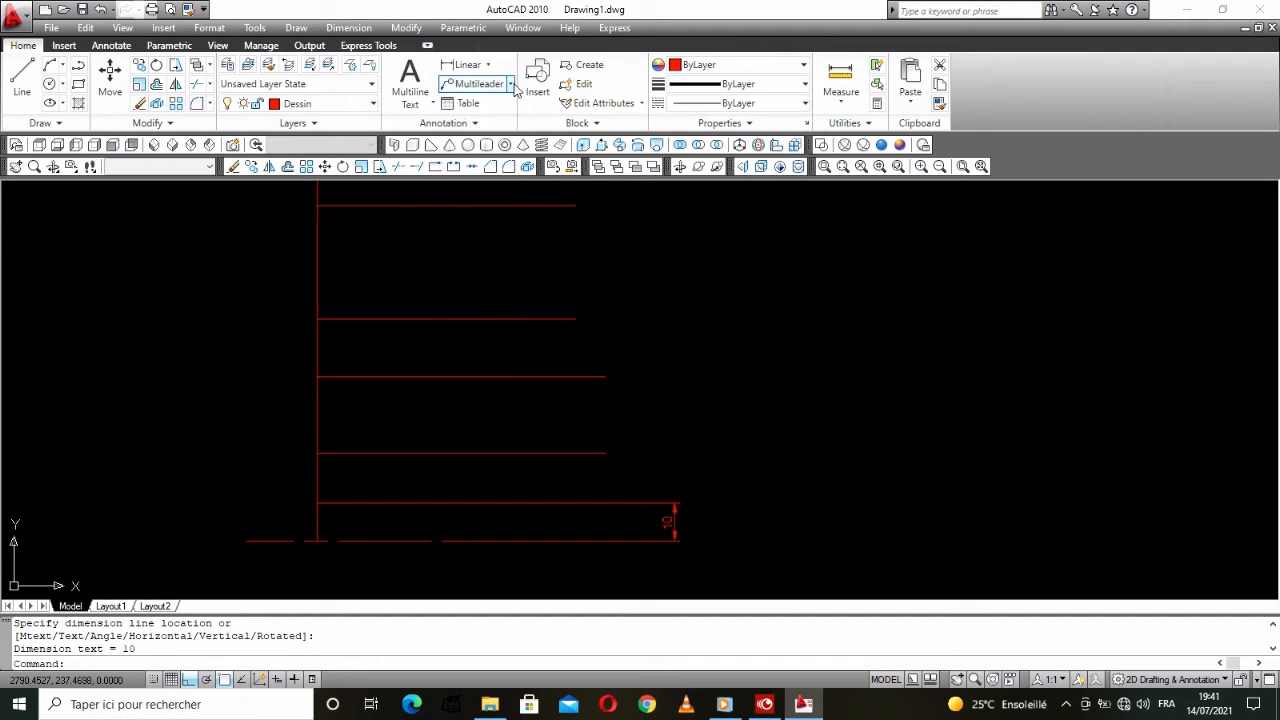
pyautogui.click(511, 85)
pyautogui.click(512, 85)
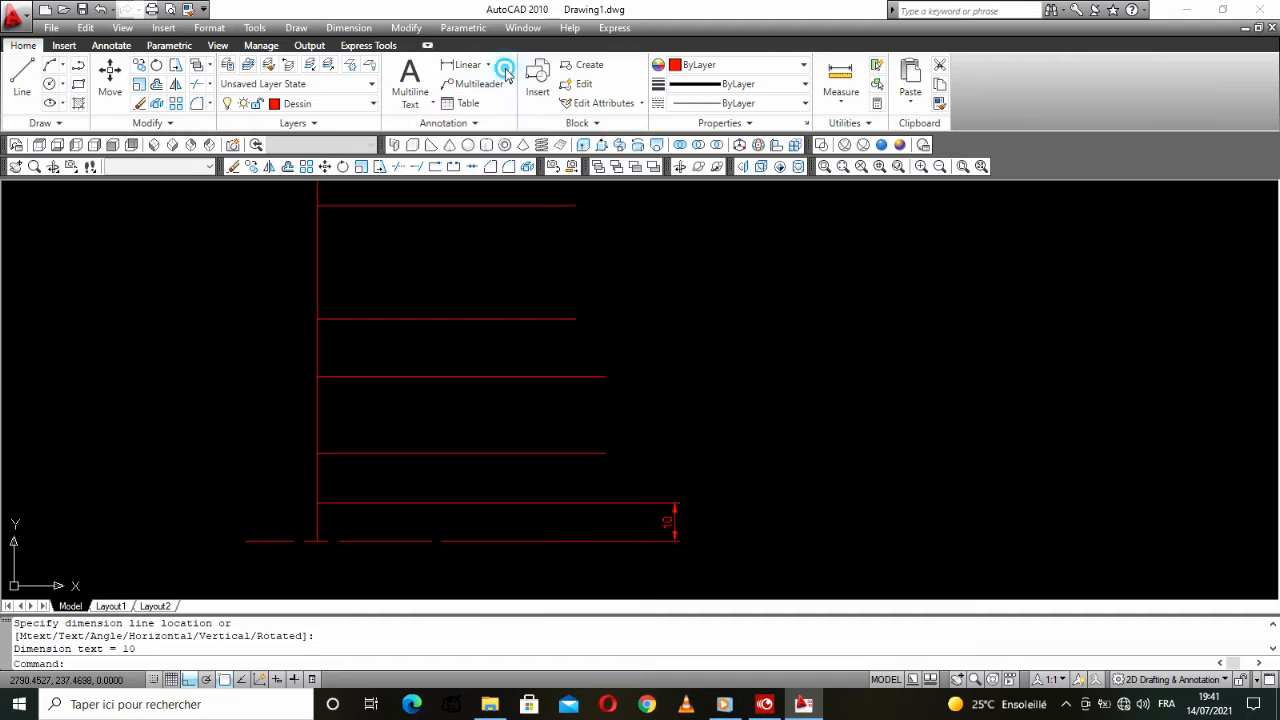
pyautogui.click(476, 123)
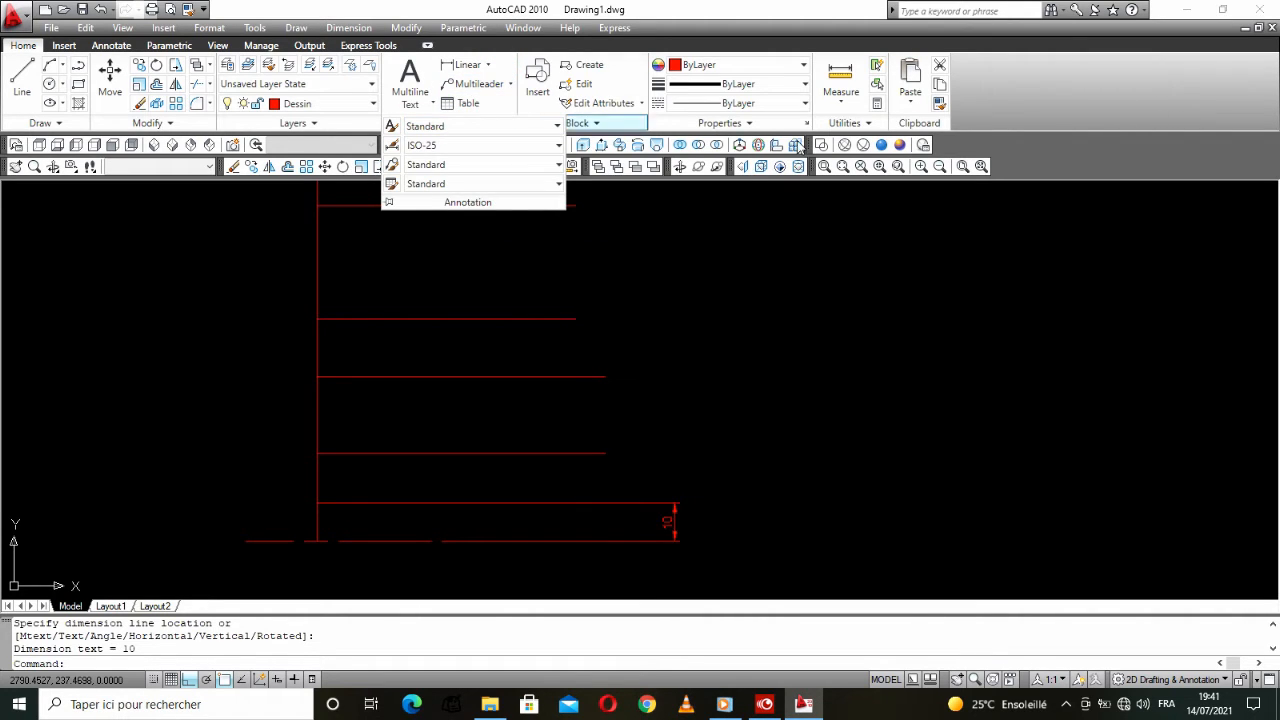
# Step: Add vertical linear dimensions for the second and third gaps between the horizontal lines, stacked above the first dimension
pyautogui.click(446, 66)
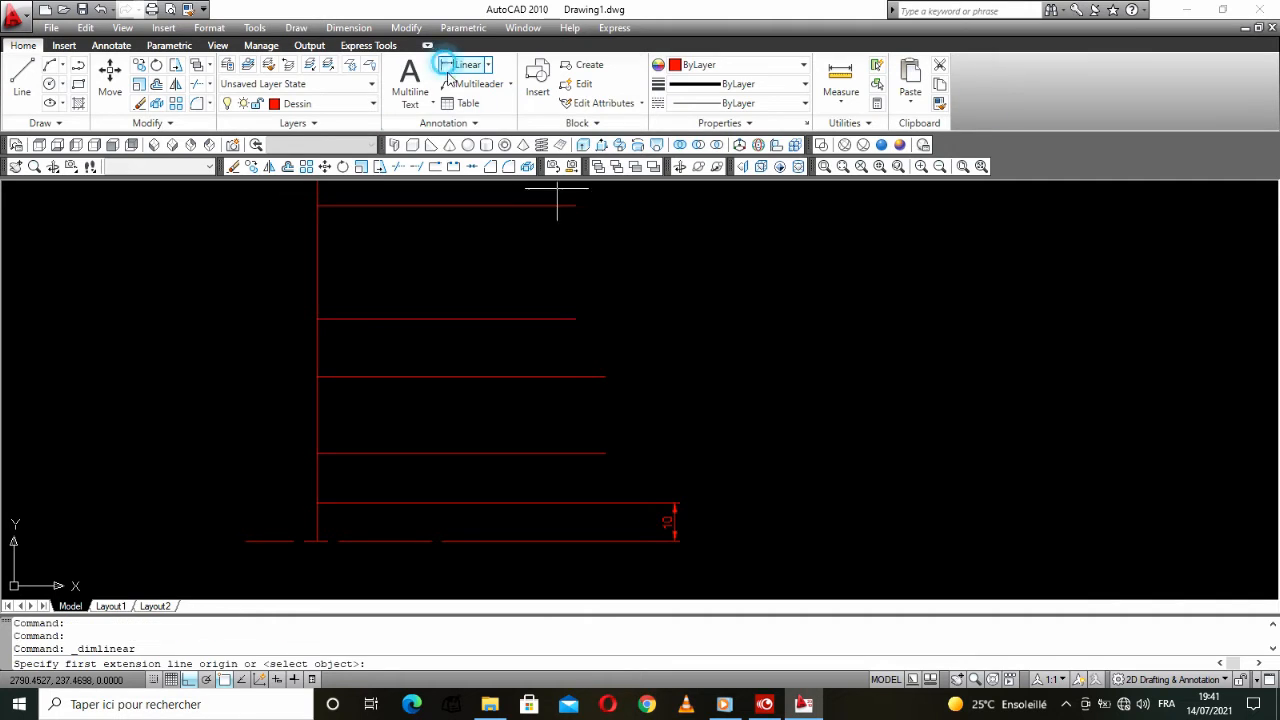
pyautogui.click(675, 503)
pyautogui.click(605, 453)
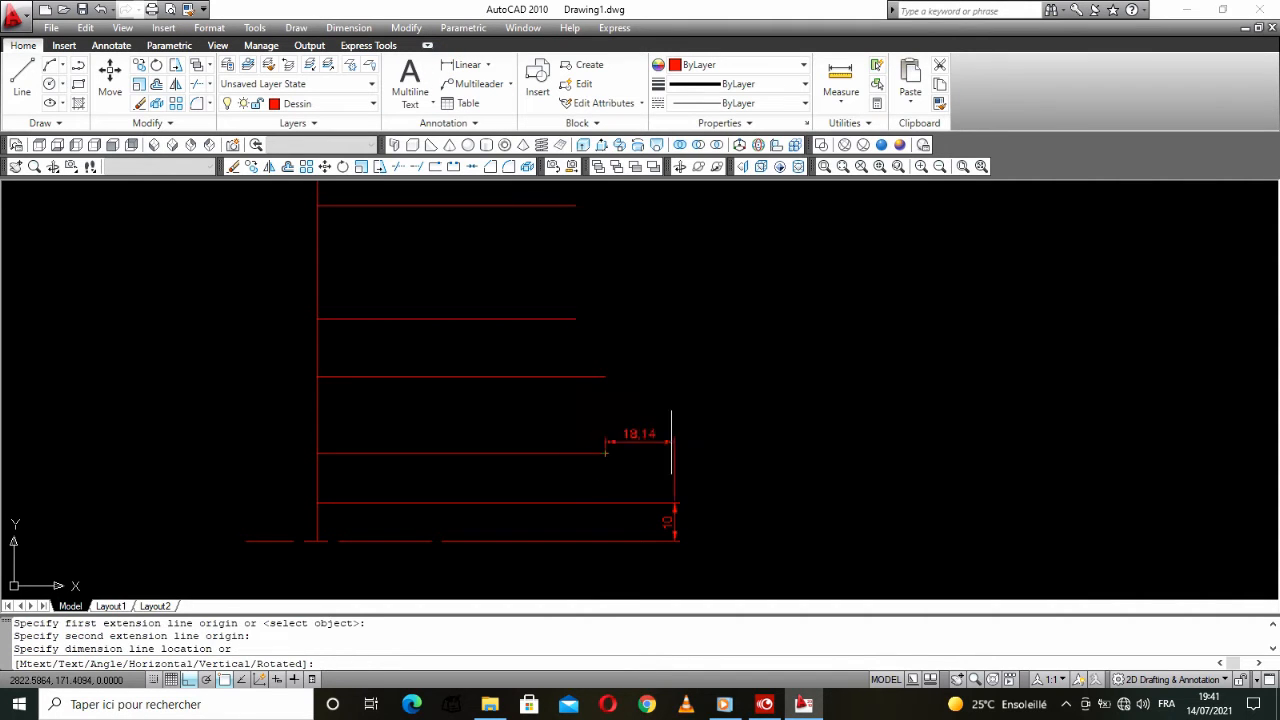
pyautogui.click(674, 465)
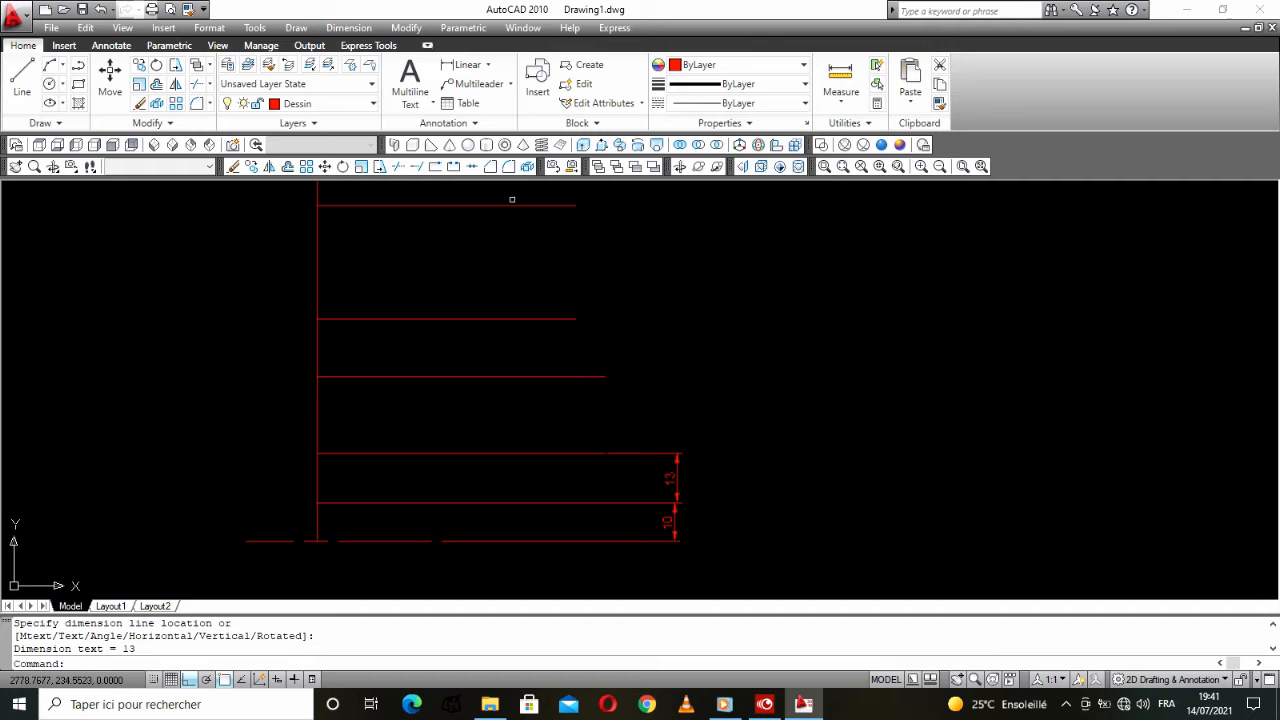
pyautogui.click(467, 64)
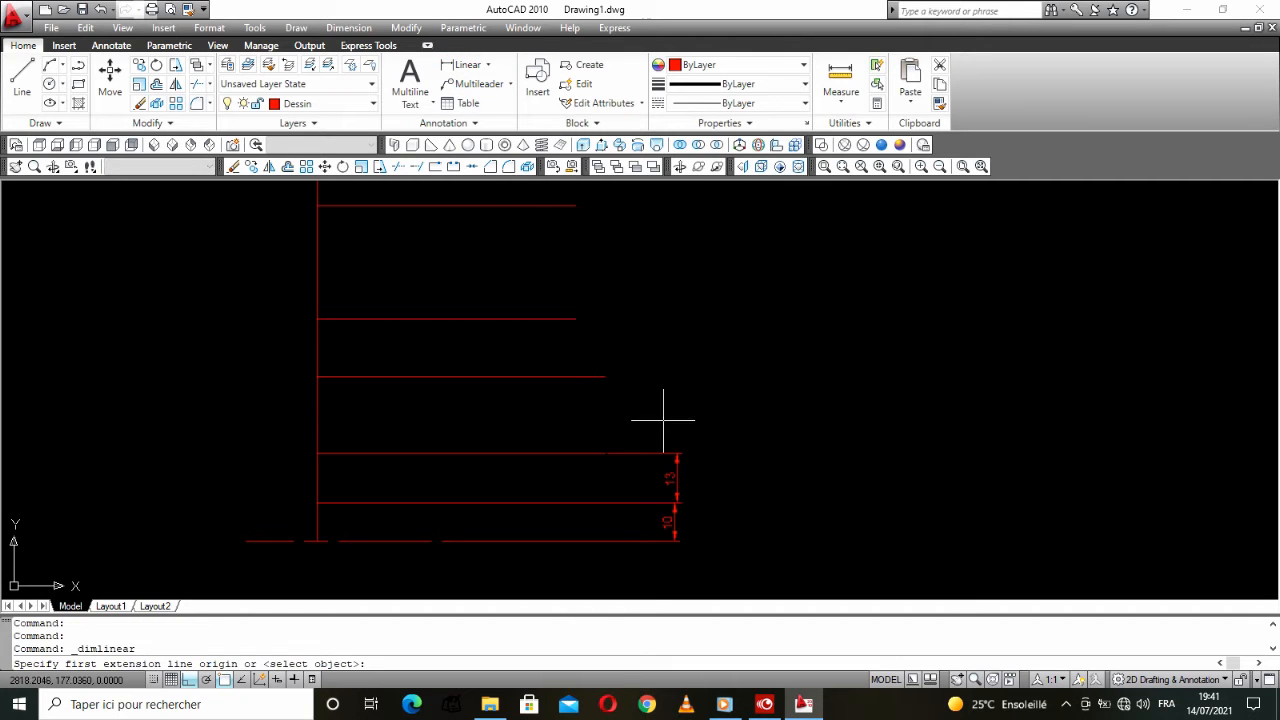
pyautogui.click(645, 453)
pyautogui.click(605, 376)
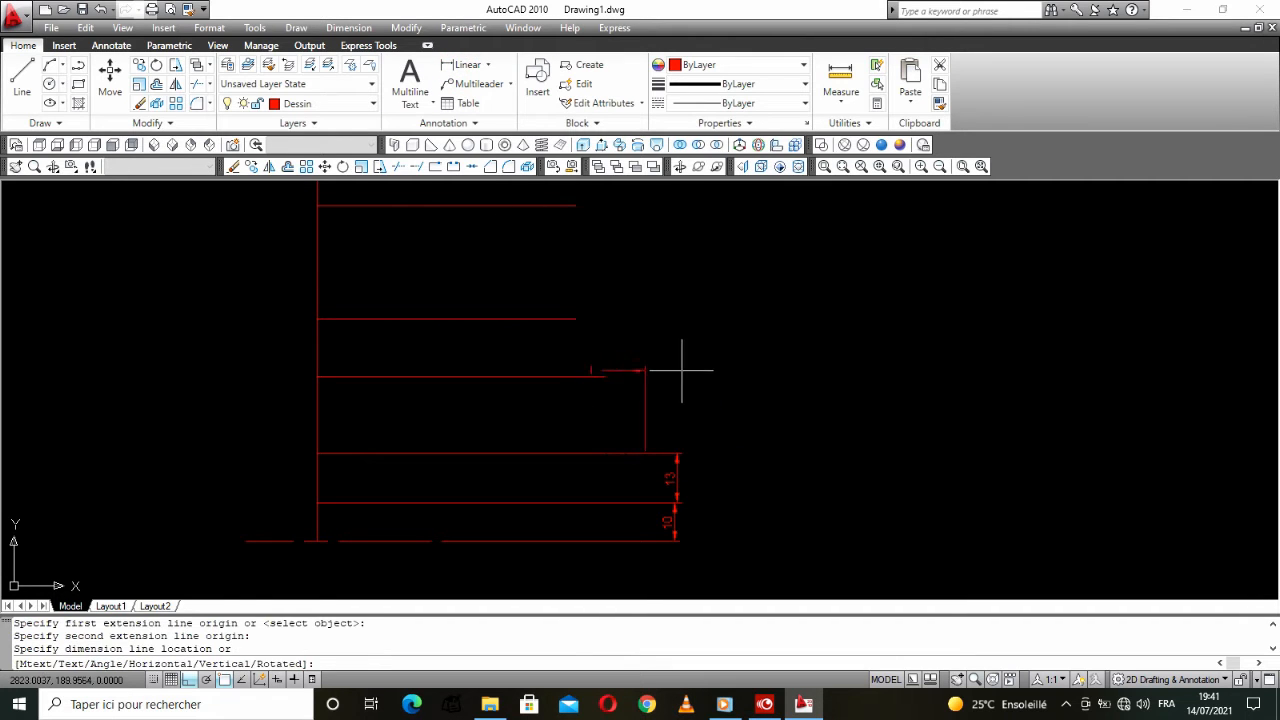
pyautogui.click(672, 403)
# Step: Start continued dimensions from the third gap, extending the chain to the next two horizontal lines and the lower rectangle's bottom edge
pyautogui.moveTo(518, 136); pyautogui.dragTo(491, 206, button='middle')
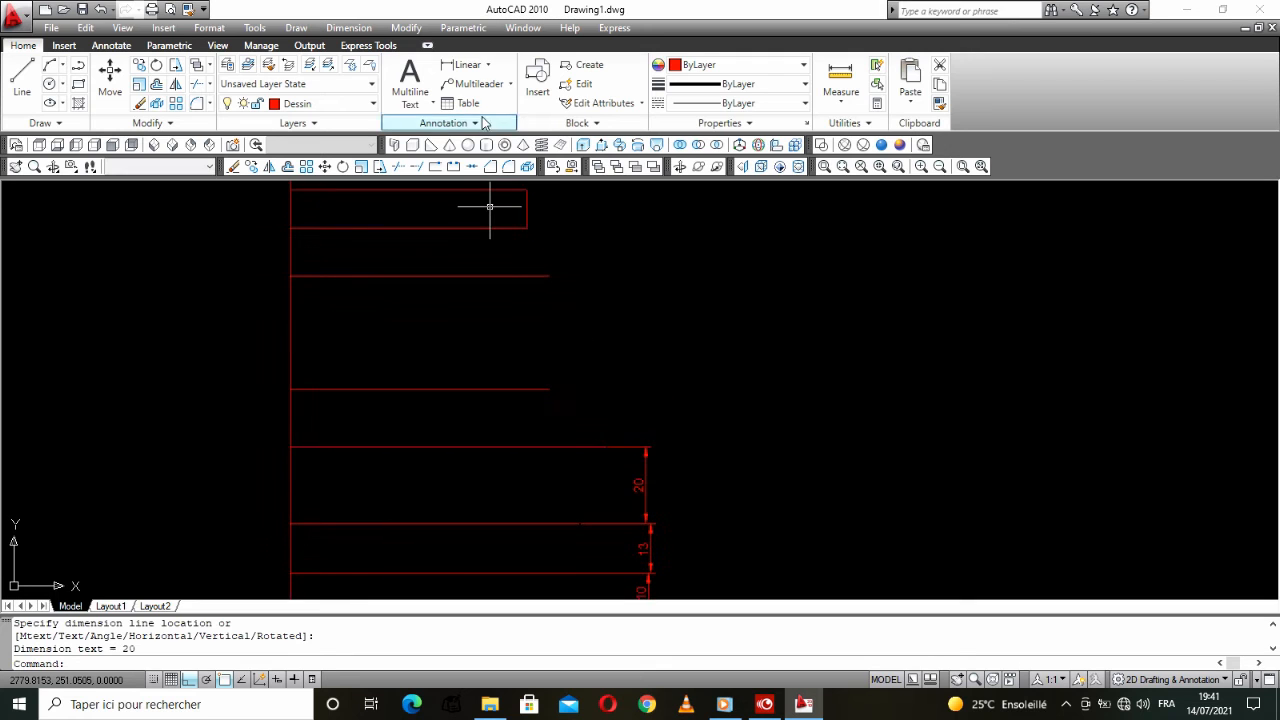
pyautogui.click(488, 68)
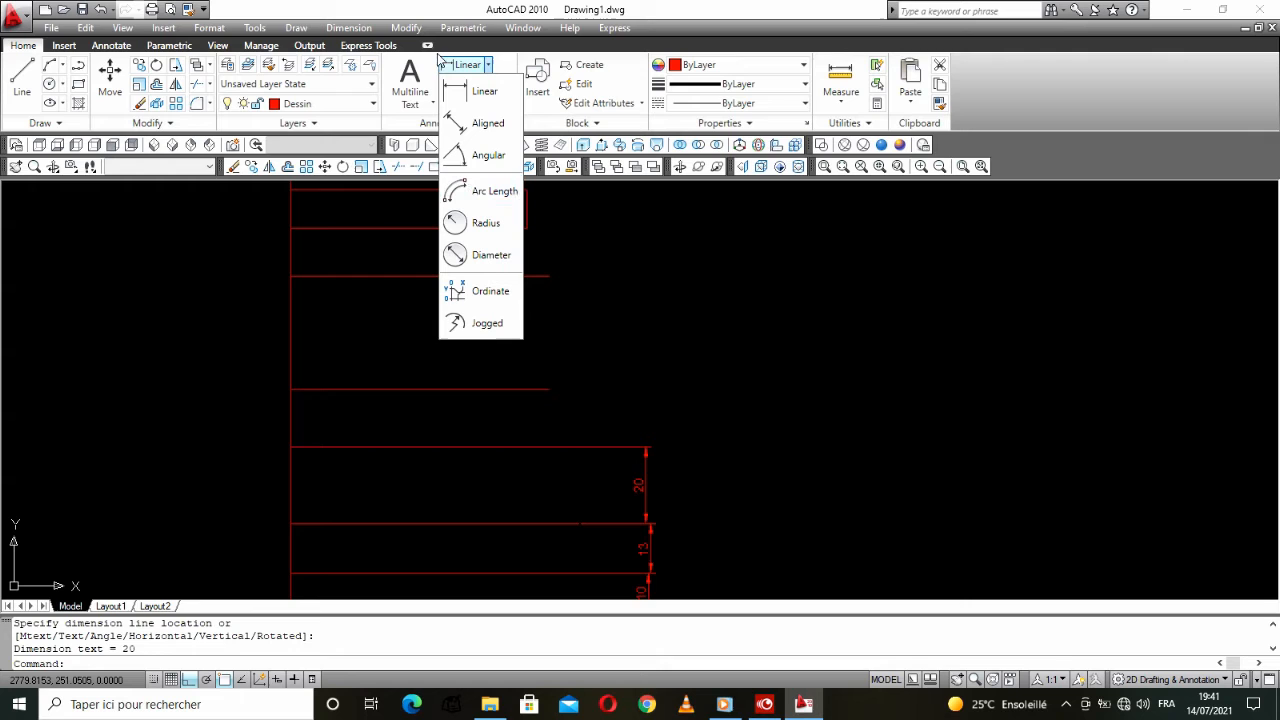
pyautogui.click(294, 29)
pyautogui.moveTo(347, 30)
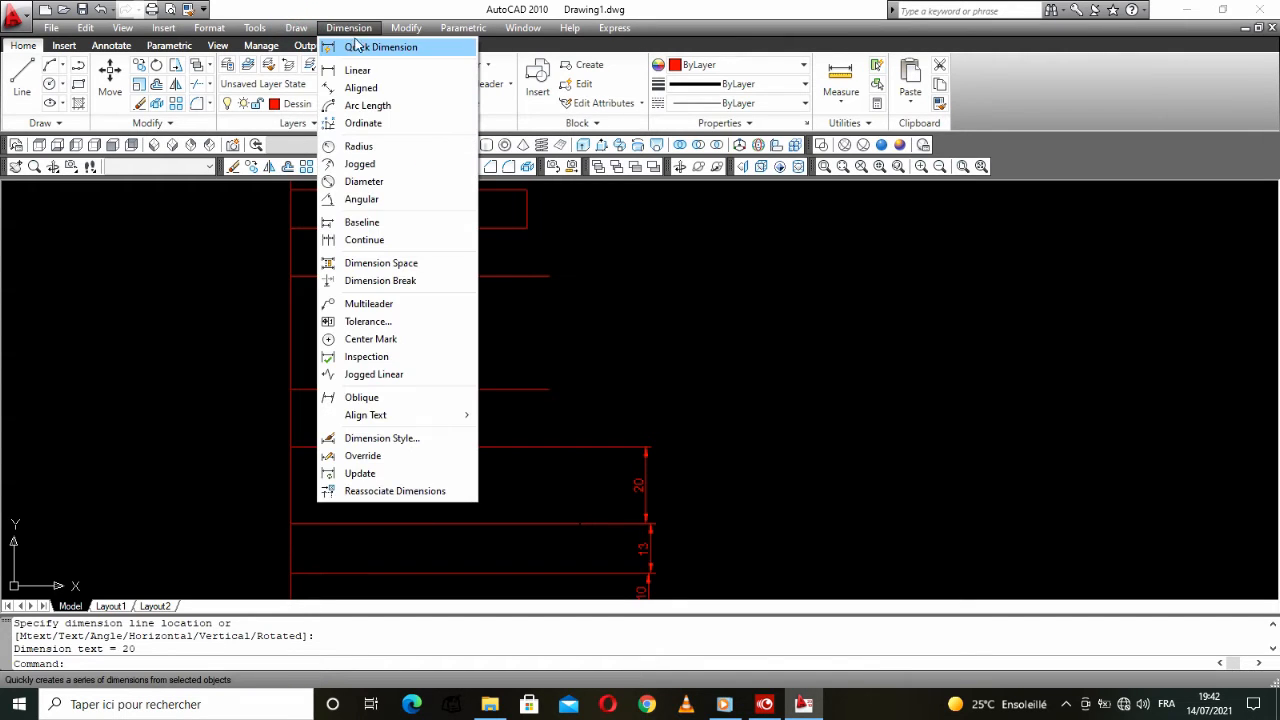
pyautogui.click(362, 240)
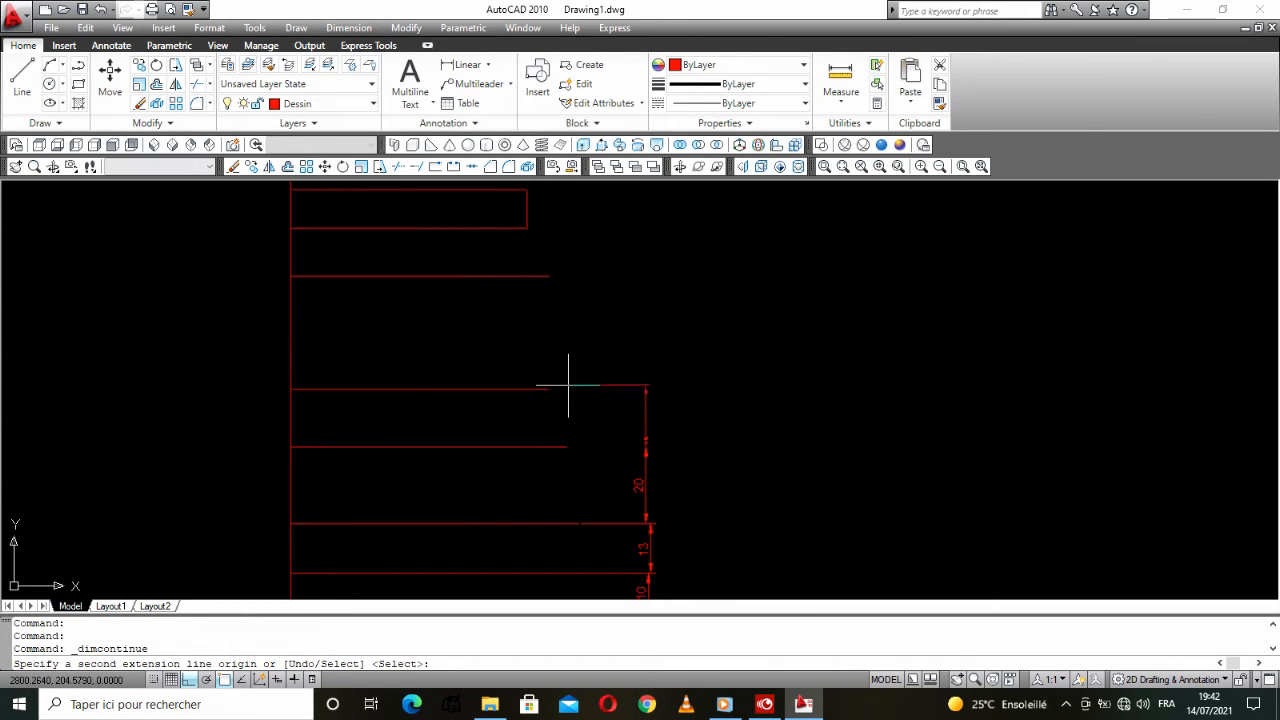
pyautogui.click(549, 388)
pyautogui.click(549, 278)
pyautogui.scroll(-2, 550, 272)
pyautogui.click(546, 258)
pyautogui.scroll(-3, 575, 268)
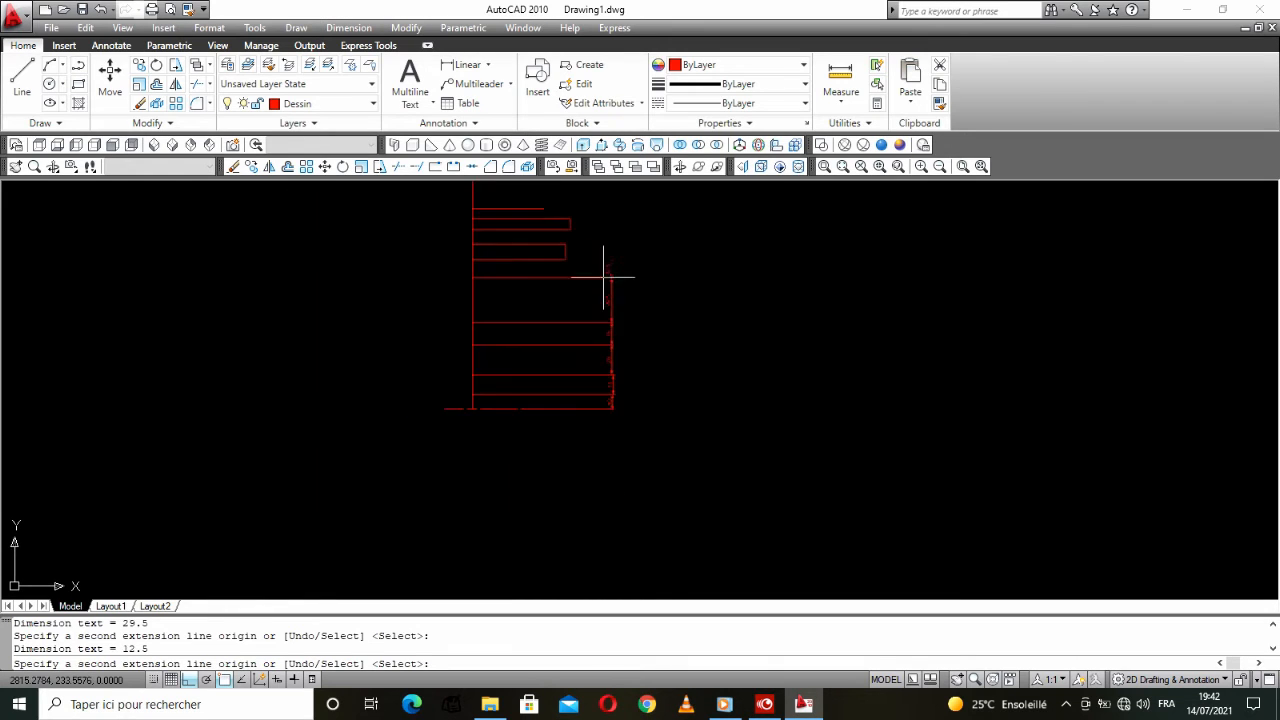
# Step: Continue the dimension chain across the two narrow rectangles and up to the single horizontal line above them
pyautogui.scroll(5, 583, 371)
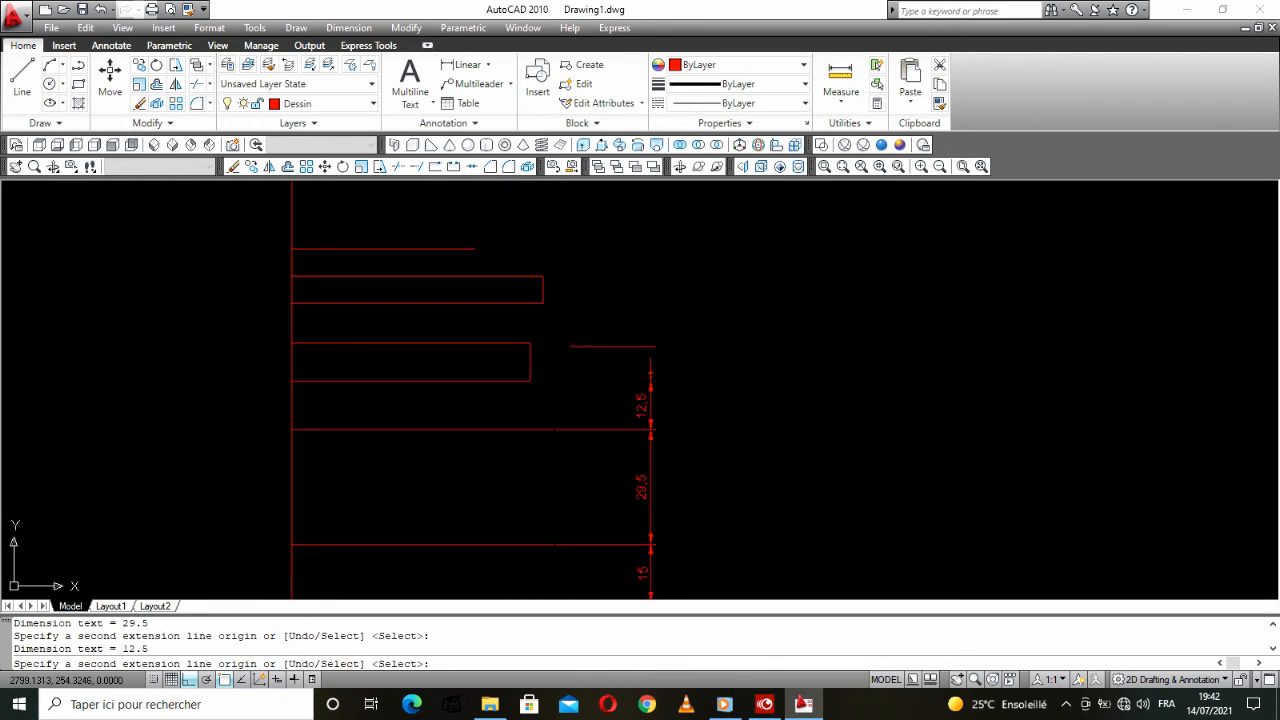
pyautogui.click(530, 343)
pyautogui.click(542, 300)
pyautogui.click(541, 277)
pyautogui.click(474, 249)
pyautogui.scroll(-4, 474, 249)
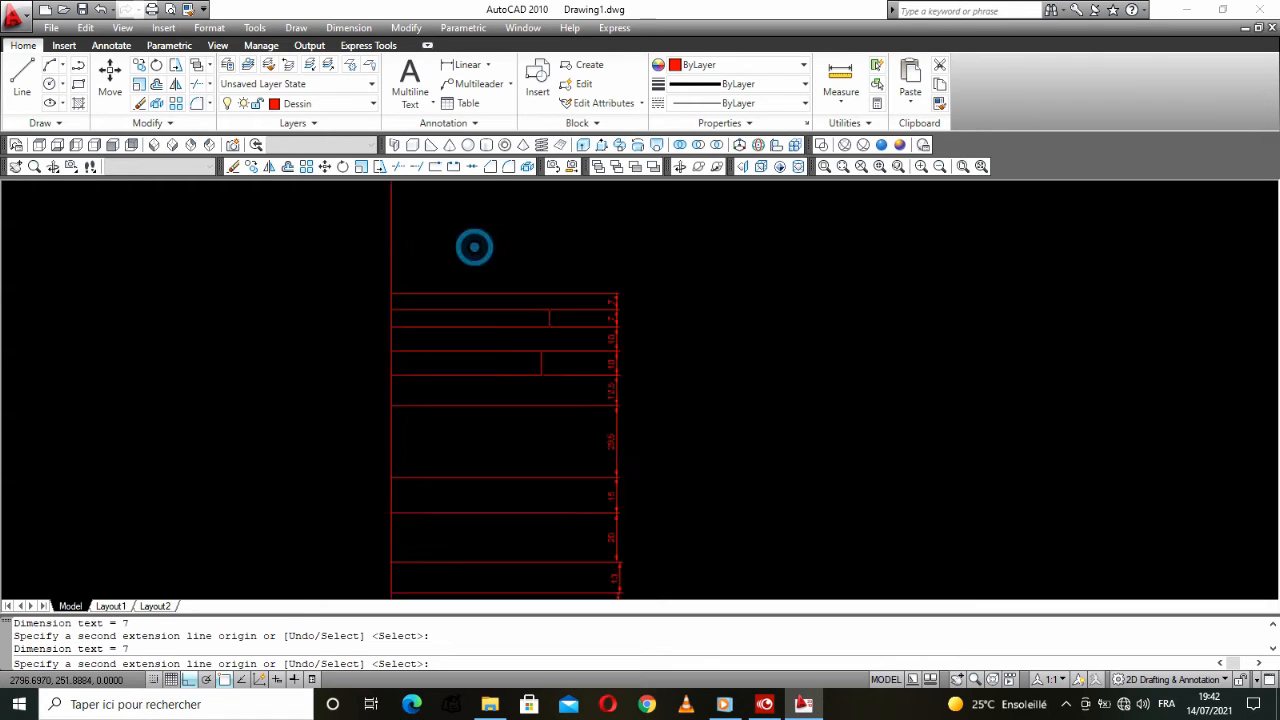
# Step: Continue the dimension chain through the upper group of horizontal lines to the topmost line and end the command
pyautogui.moveTo(556, 296); pyautogui.dragTo(549, 413, button='middle')
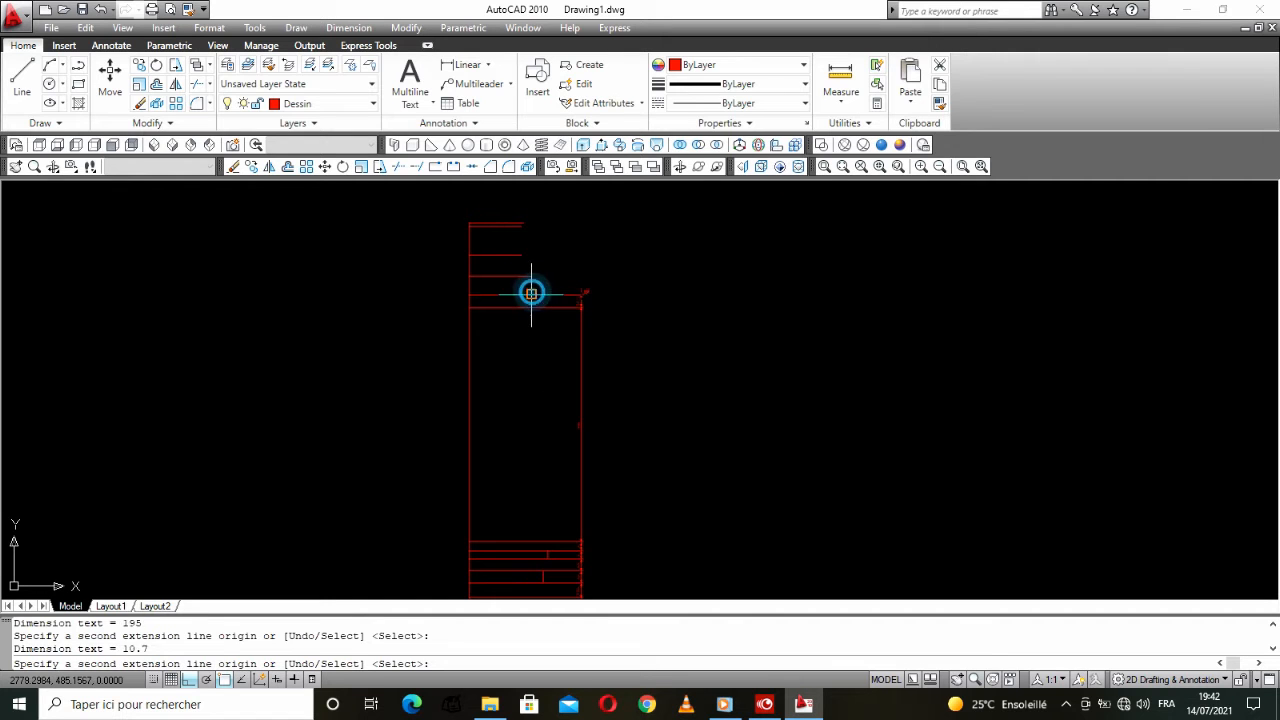
pyautogui.click(523, 229)
pyautogui.click(523, 220)
pyautogui.rightClick(601, 235)
pyautogui.click(620, 249)
pyautogui.scroll(4, 584, 221)
pyautogui.rightClick(642, 247)
# Step: Examine the whole dimension chain along the profile from the topmost line down to the base line
pyautogui.scroll(3, 587, 212)
pyautogui.scroll(-4, 531, 286)
pyautogui.moveTo(560, 408); pyautogui.dragTo(534, 327, button='middle')
pyautogui.moveTo(530, 386)
pyautogui.mouseDown(button='middle')
pyautogui.moveTo(535, 301)
pyautogui.moveTo(546, 306)
pyautogui.mouseUp(button='middle')
pyautogui.moveTo(585, 415); pyautogui.dragTo(573, 292, button='middle')
pyautogui.moveTo(562, 460); pyautogui.dragTo(560, 268, button='middle')
pyautogui.scroll(-2, 549, 350)
pyautogui.moveTo(564, 423); pyautogui.dragTo(578, 254, button='middle')
pyautogui.scroll(-2, 570, 302)
pyautogui.moveTo(558, 557)
pyautogui.mouseDown(button='middle')
pyautogui.moveTo(557, 438)
pyautogui.moveTo(606, 480)
pyautogui.moveTo(603, 458)
pyautogui.moveTo(583, 594)
pyautogui.moveTo(583, 509)
pyautogui.moveTo(558, 612)
pyautogui.mouseUp(button='middle')
pyautogui.scroll(5, 558, 438)
pyautogui.scroll(3, 566, 446)
pyautogui.scroll(-5, 564, 444)
pyautogui.scroll(3, 563, 432)
pyautogui.scroll(-2, 602, 484)
pyautogui.scroll(-2, 583, 512)
pyautogui.scroll(-6, 570, 520)
pyautogui.scroll(2, 583, 428)
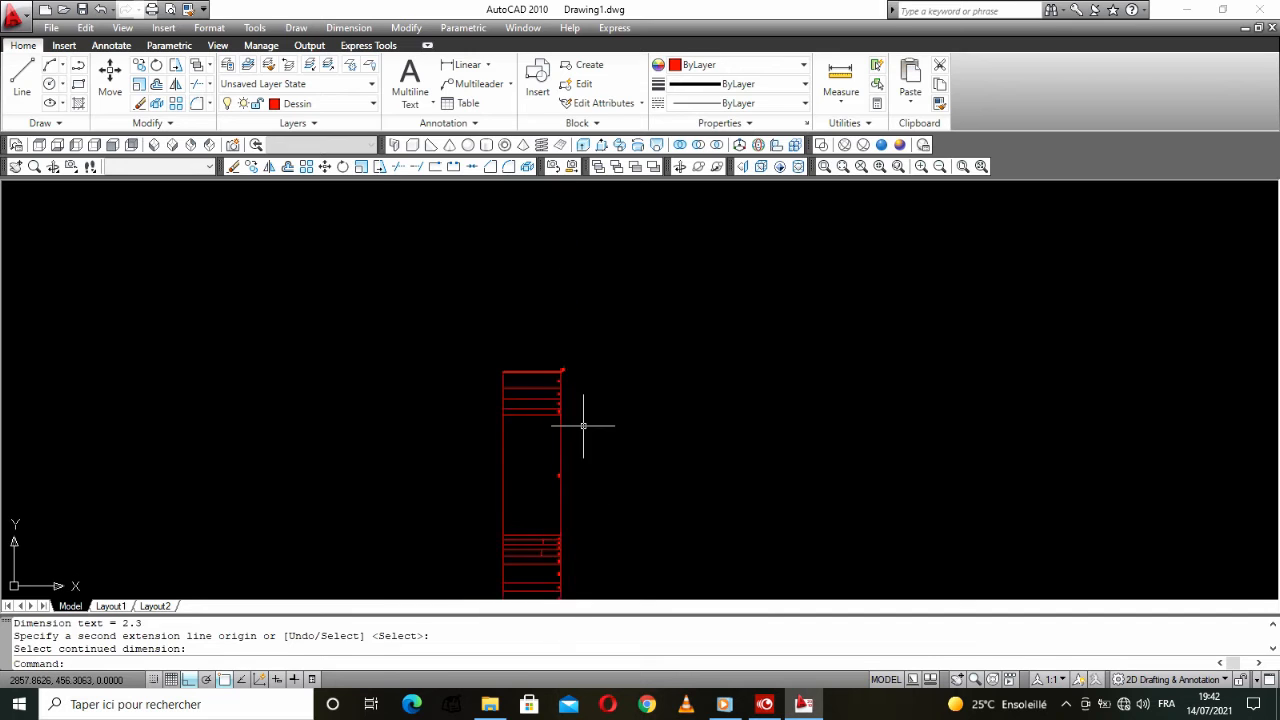
# Step: Erase all vertical dimensions right of the profile together with the dash-dot base line
pyautogui.moveTo(583, 428); pyautogui.dragTo(579, 311, button='middle')
pyautogui.click(589, 237)
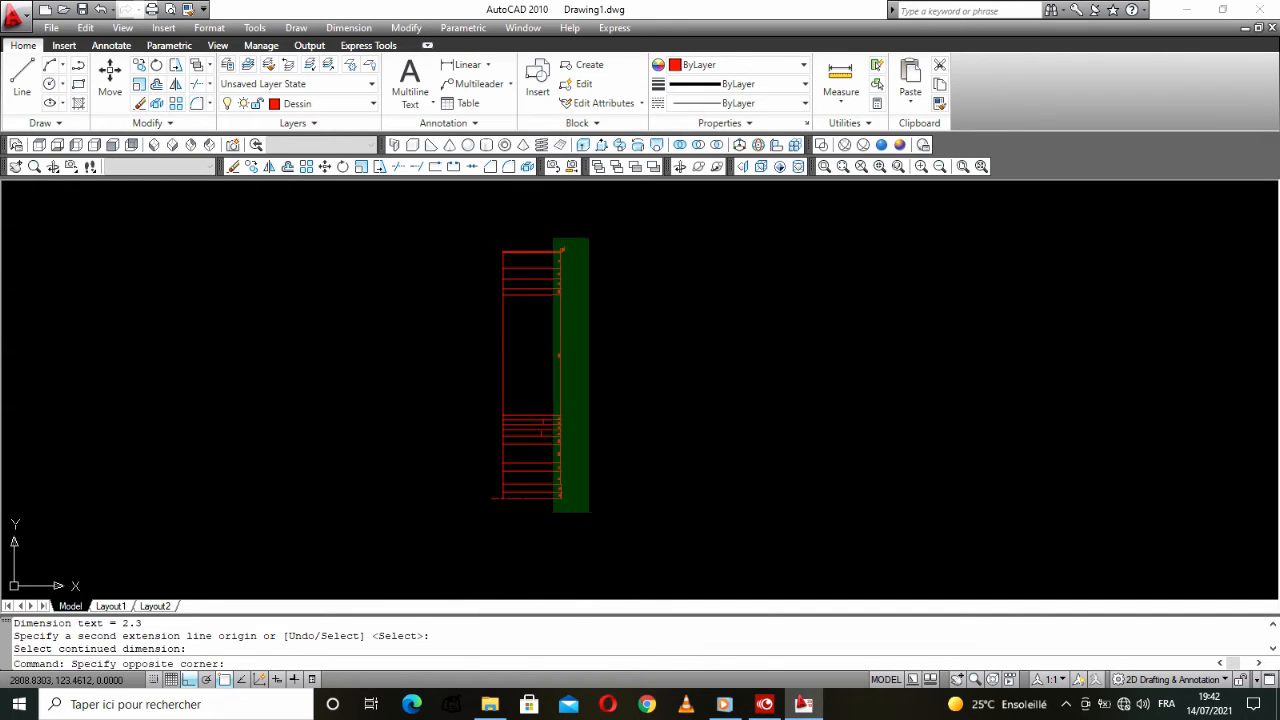
pyautogui.click(524, 544)
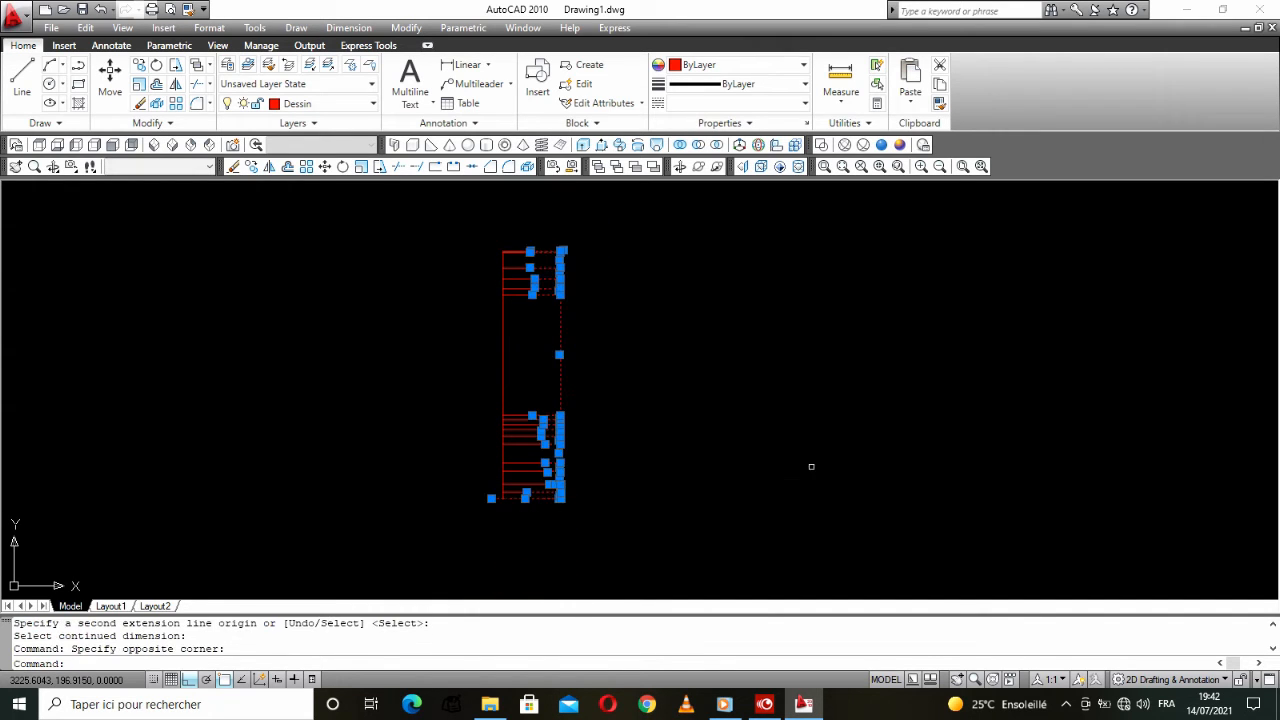
pyautogui.press('Delete')
# Step: Draw a horizontal base line at the vertical line's lower end and stretch it past the vertical on the left, about 153 units long
pyautogui.scroll(4, 569, 457)
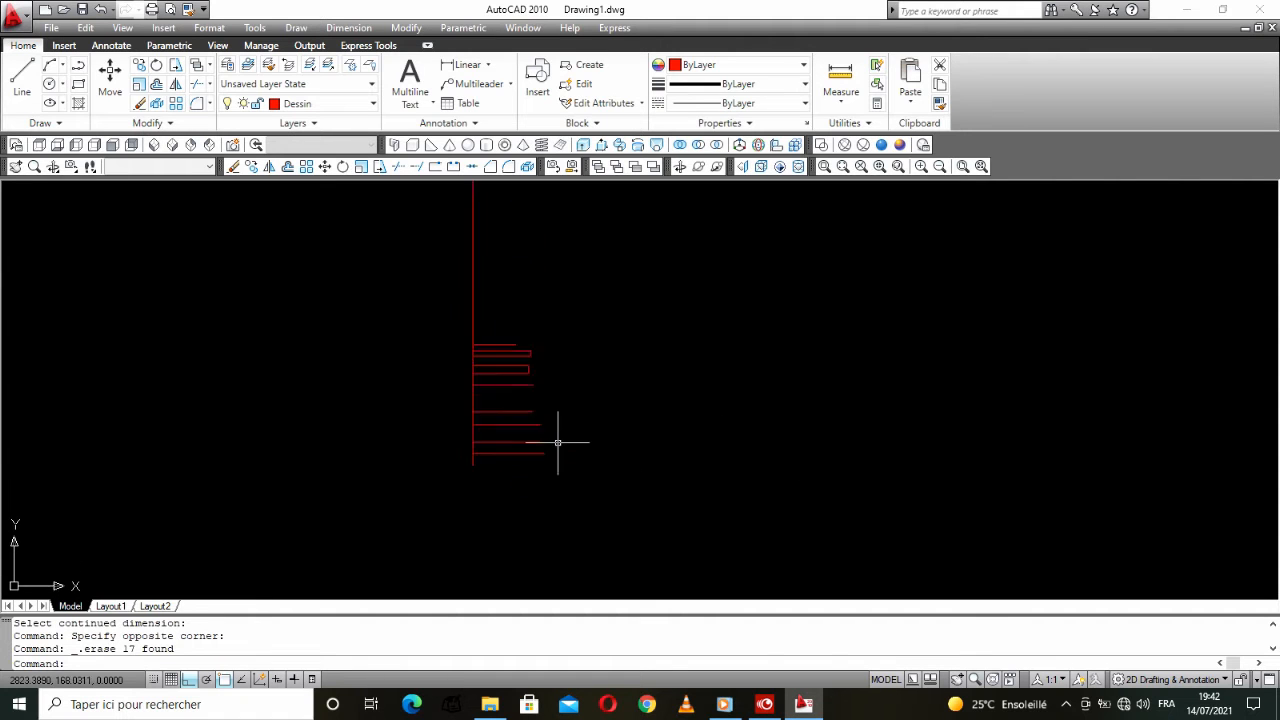
pyautogui.click(22, 76)
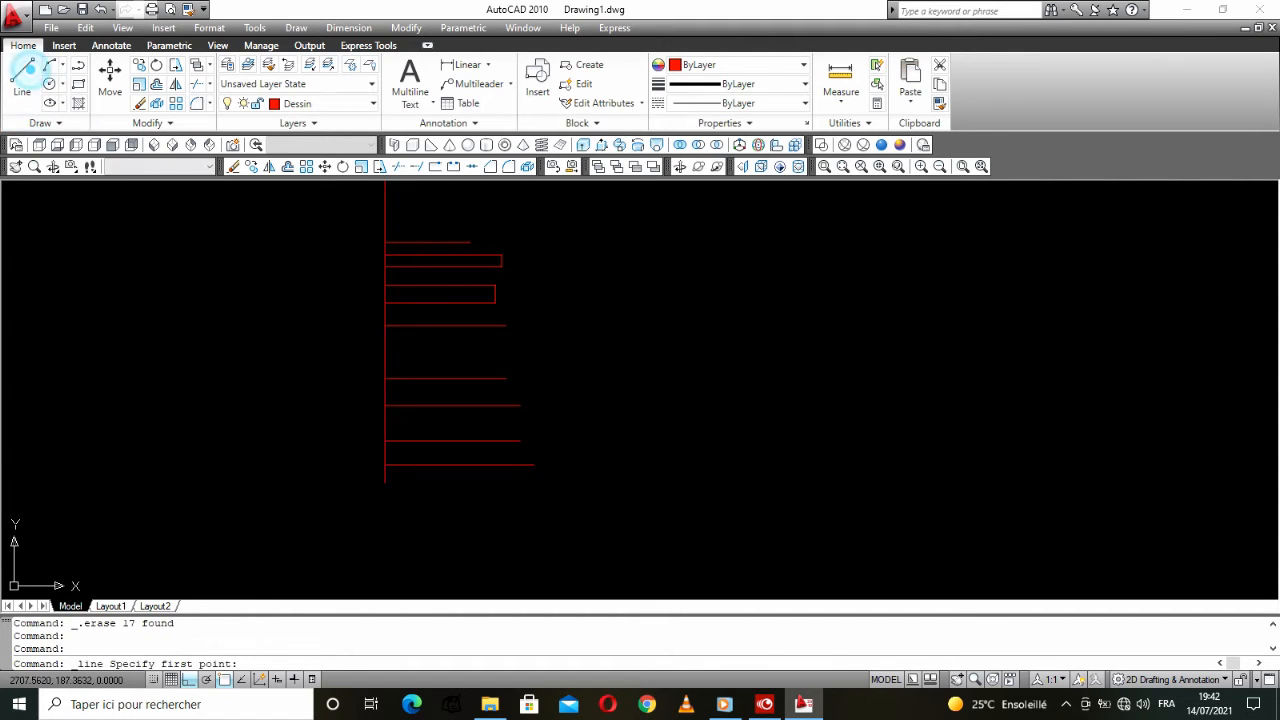
pyautogui.click(387, 485)
pyautogui.click(590, 488)
pyautogui.rightClick(600, 469)
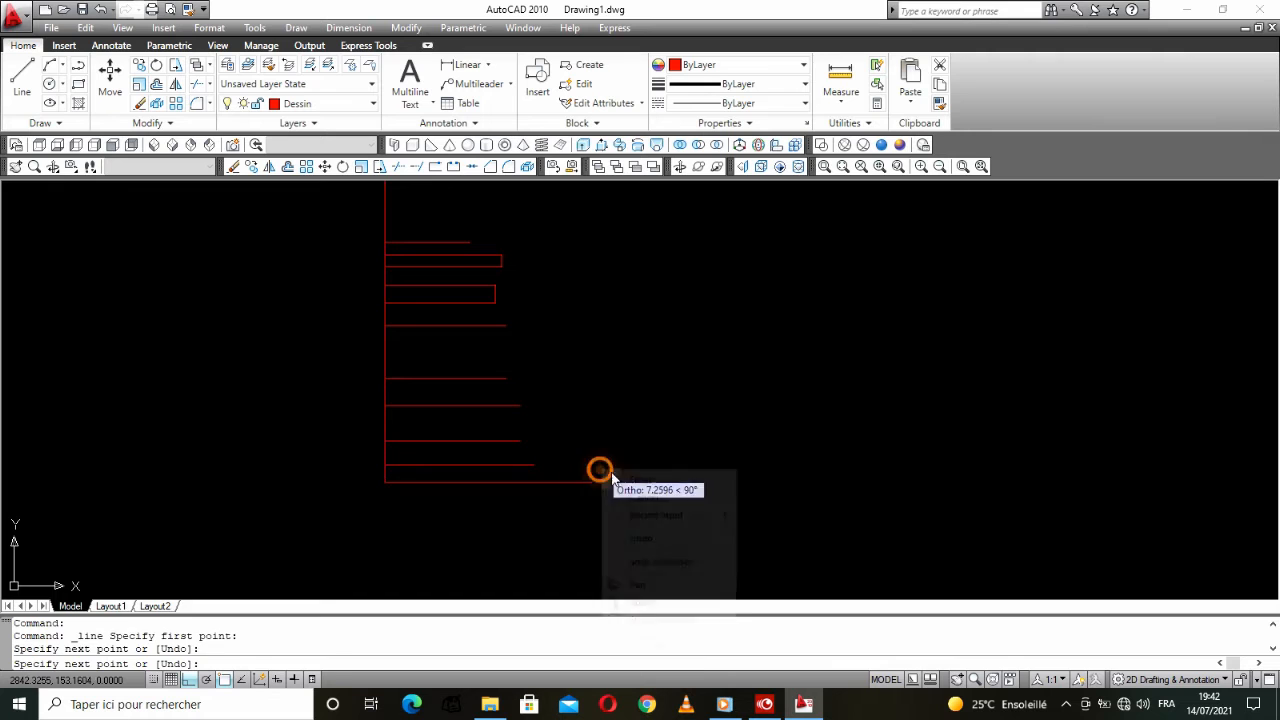
pyautogui.click(623, 480)
pyautogui.click(572, 483)
pyautogui.click(386, 483)
pyautogui.click(315, 485)
# Step: Give the new base line the ACAD_ISO08 dash-dot linetype with a linetype scale of 1
pyautogui.rightClick(449, 480)
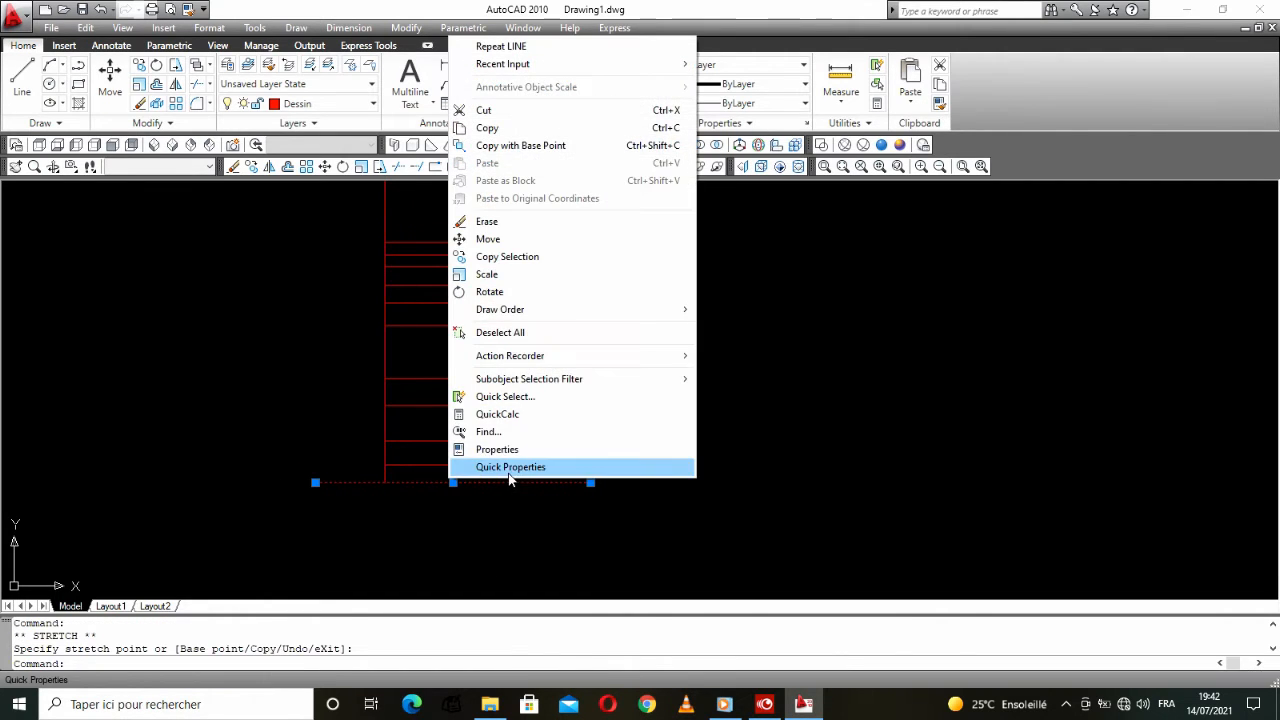
pyautogui.click(500, 449)
pyautogui.click(190, 285)
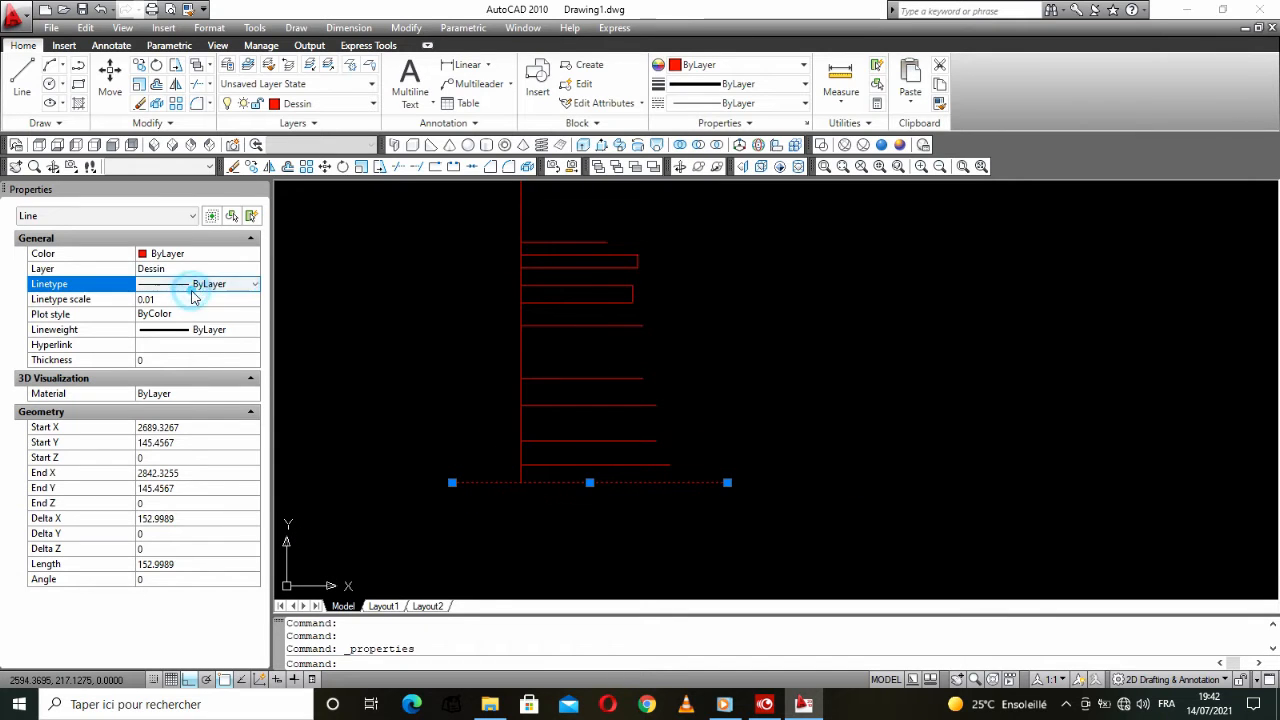
pyautogui.click(190, 285)
pyautogui.click(205, 344)
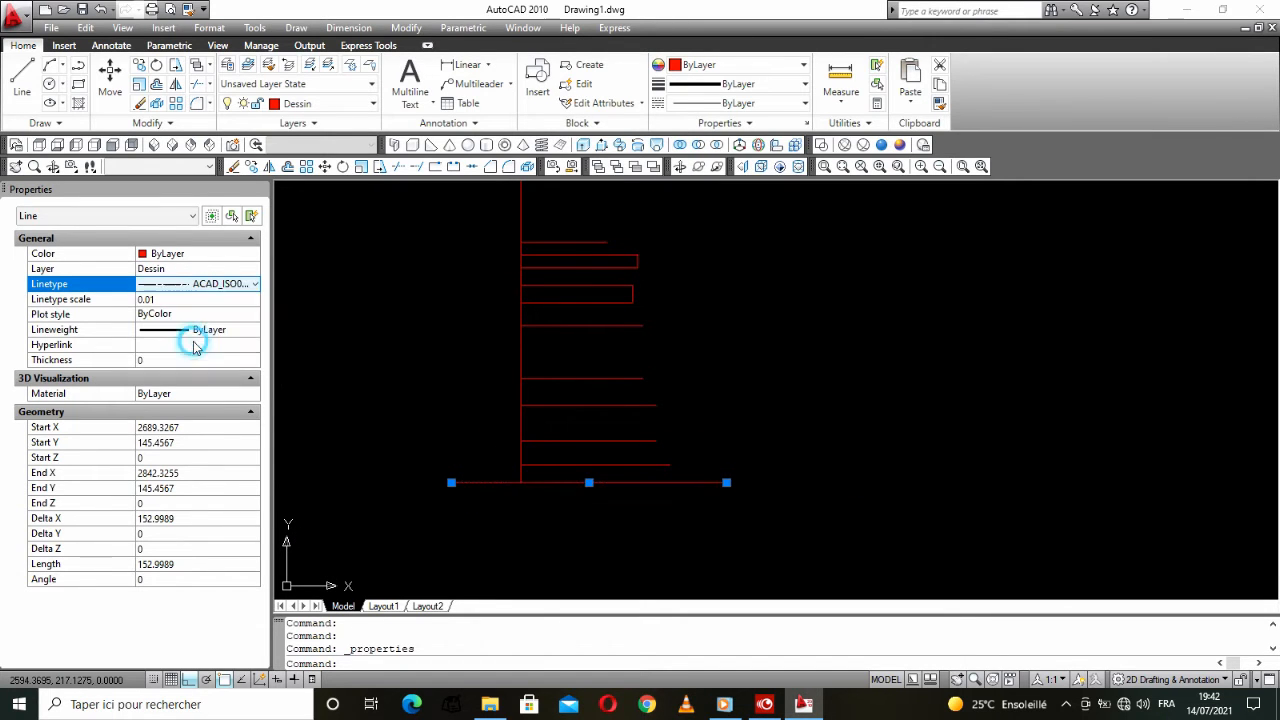
pyautogui.scroll(3, 622, 490)
pyautogui.scroll(-1, 622, 490)
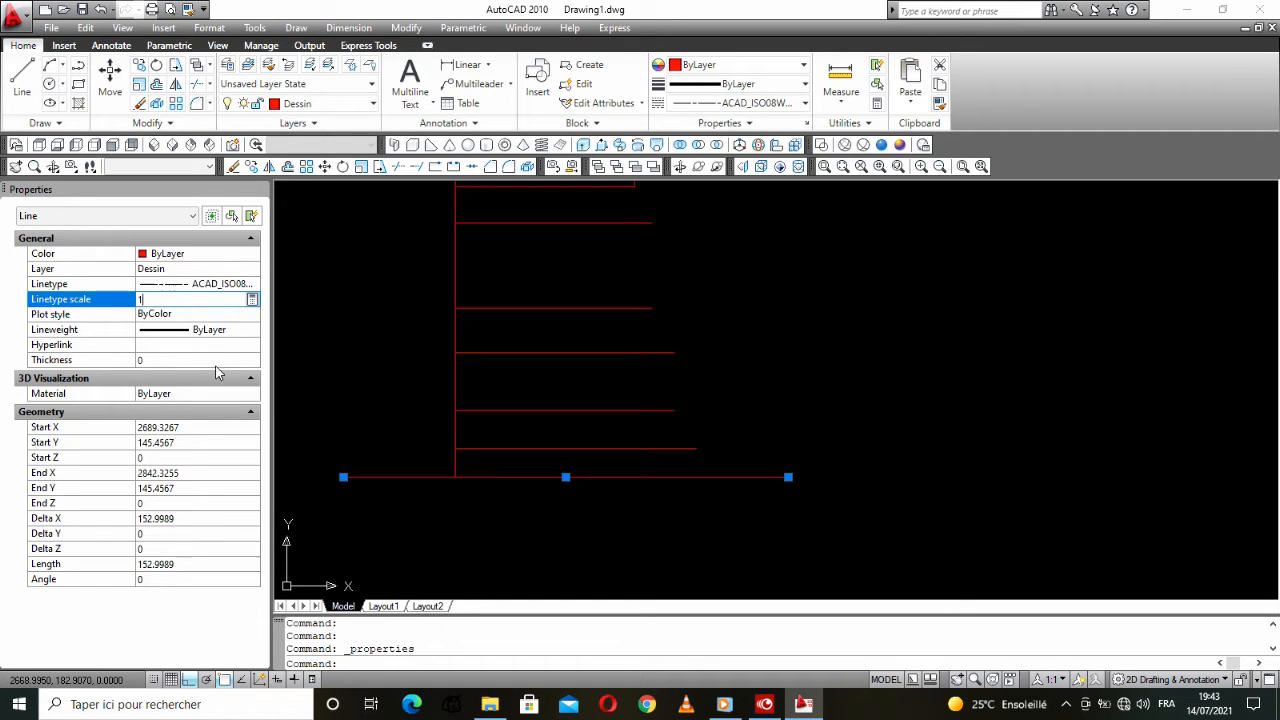
pyautogui.press('Return')
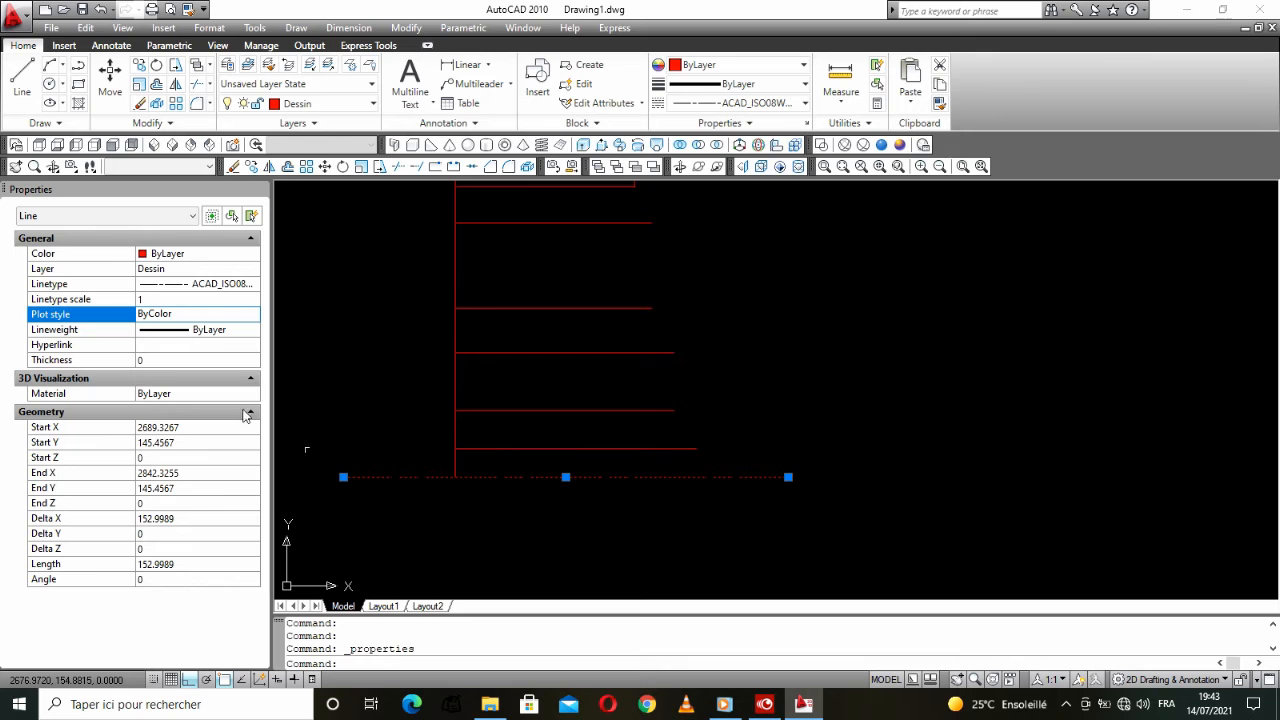
pyautogui.click(259, 190)
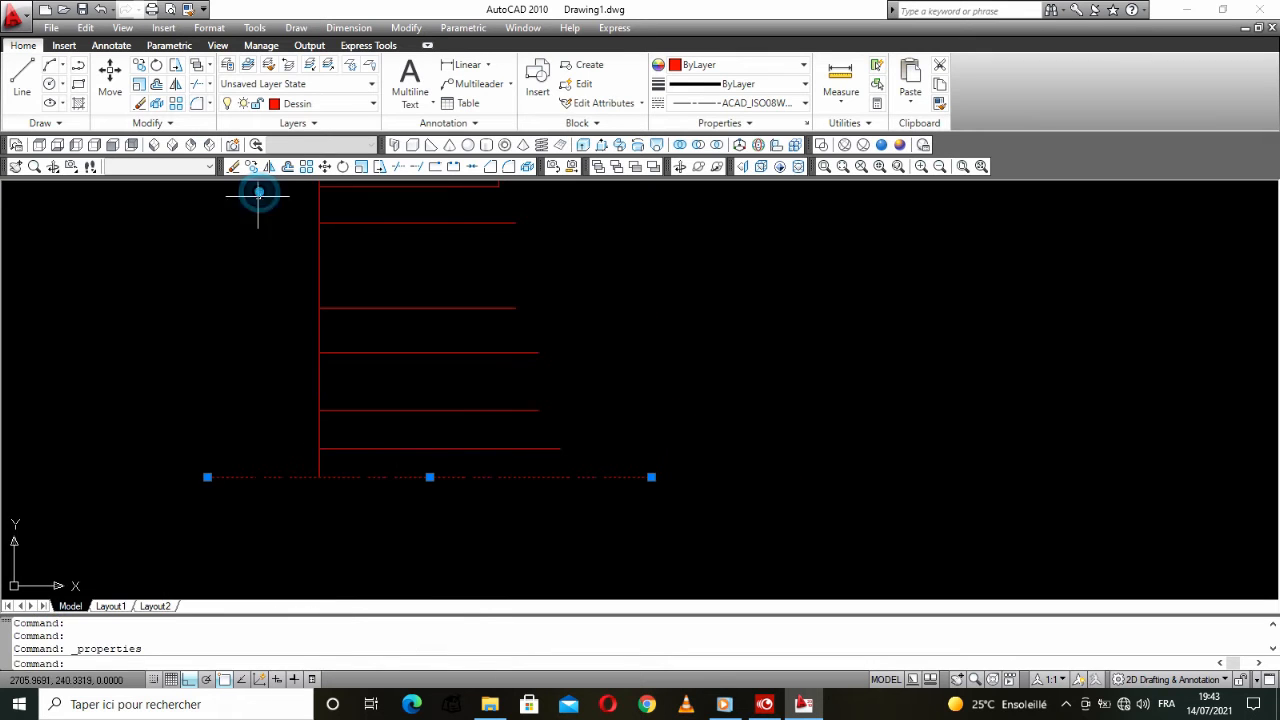
pyautogui.press('Escape')
# Step: Trim away the right vertical edges of the two remaining narrow rectangles and end the trim
pyautogui.scroll(-3, 462, 507)
pyautogui.moveTo(462, 507); pyautogui.dragTo(451, 600, button='middle')
pyautogui.scroll(-2, 451, 543)
pyautogui.scroll(6, 452, 497)
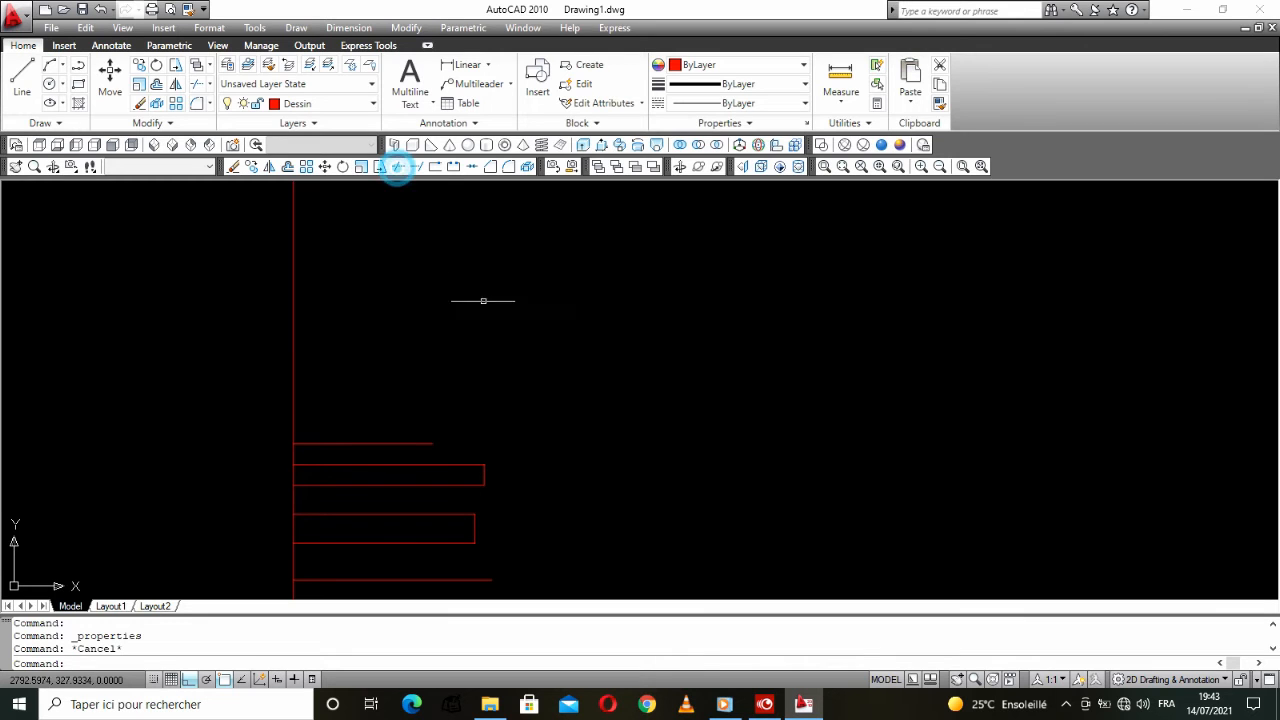
pyautogui.rightClick(509, 362)
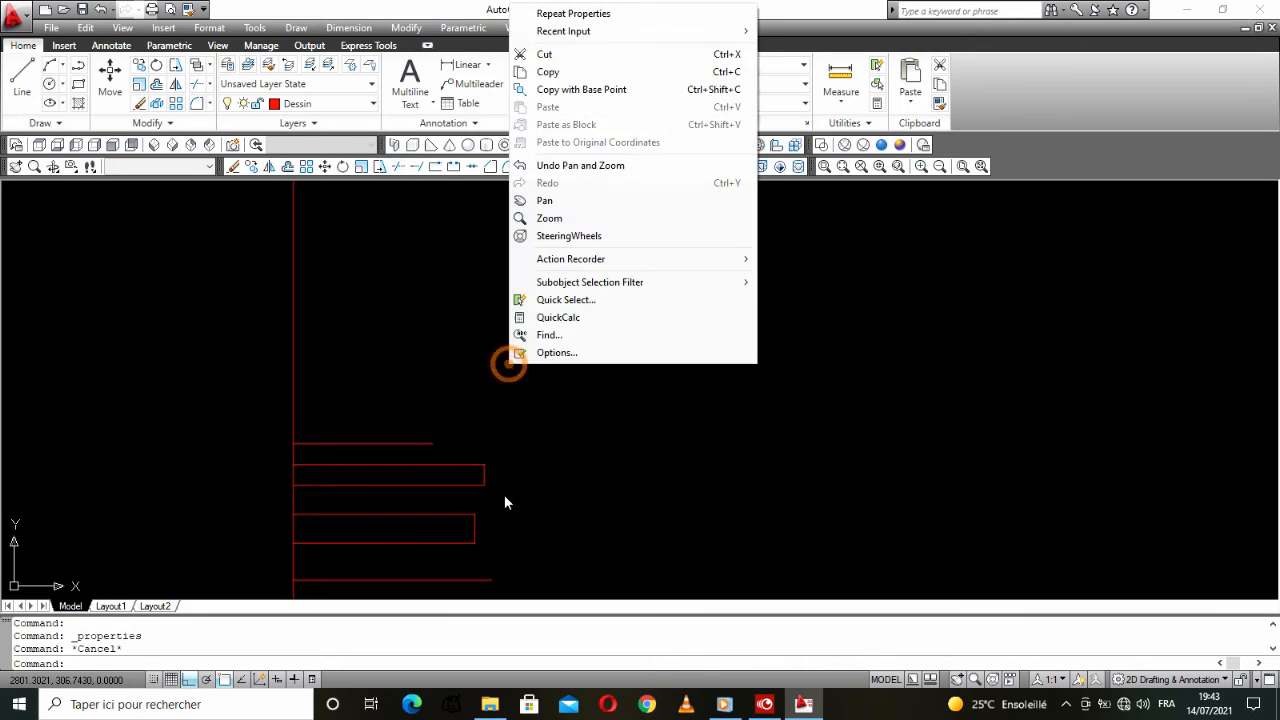
pyautogui.click(401, 169)
pyautogui.click(474, 526)
pyautogui.scroll(-5, 482, 474)
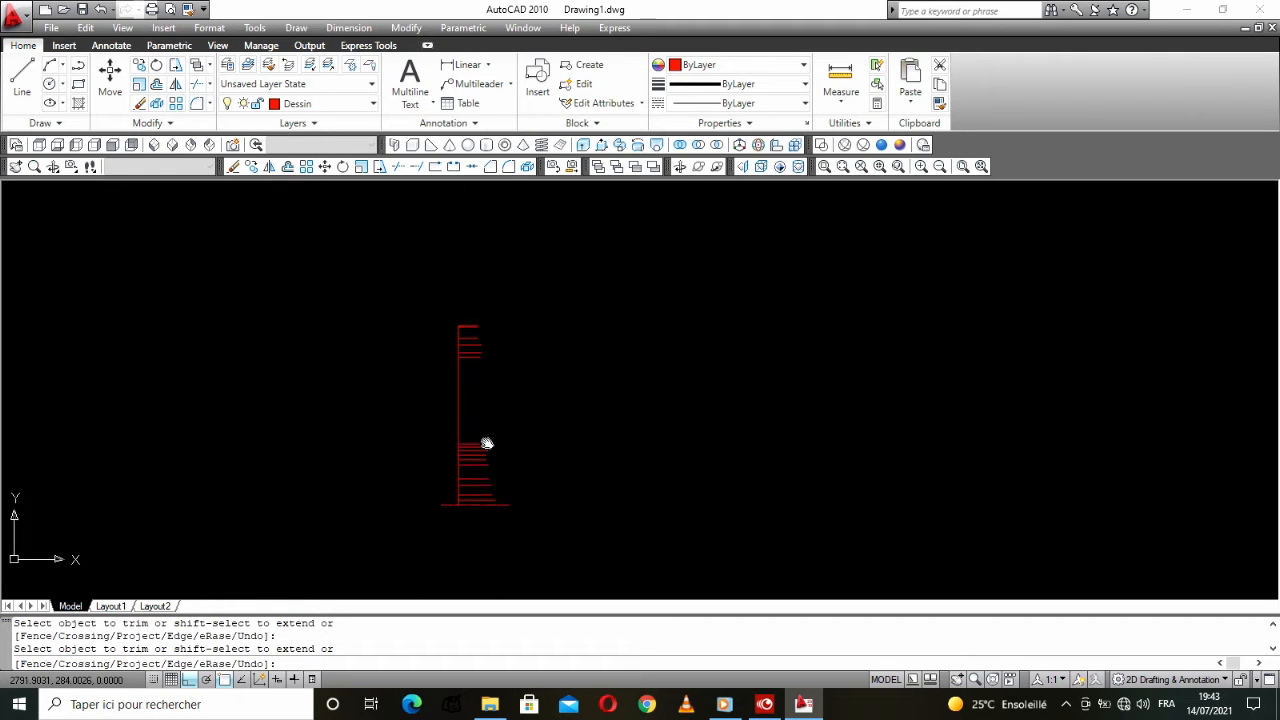
pyautogui.rightClick(498, 394)
pyautogui.click(527, 407)
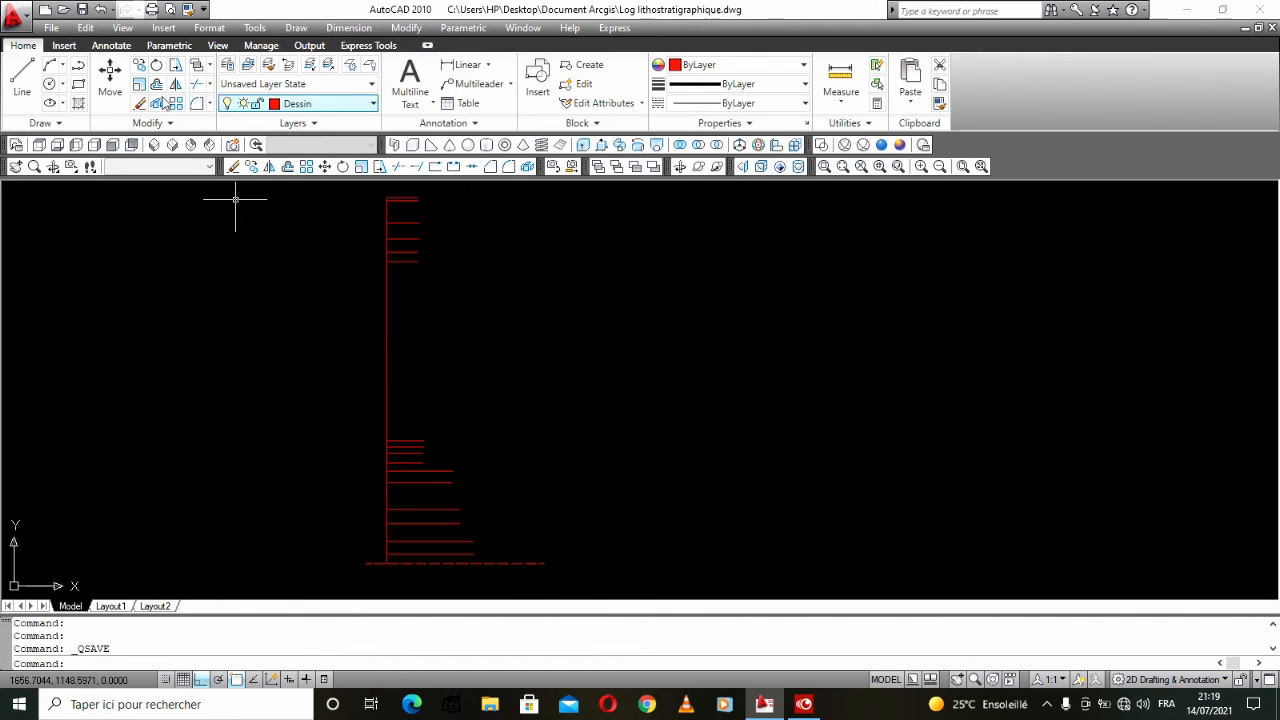
# Step: Draw a second vertical line from the right end of the topmost line down to the dash-dot base line
pyautogui.click(22, 76)
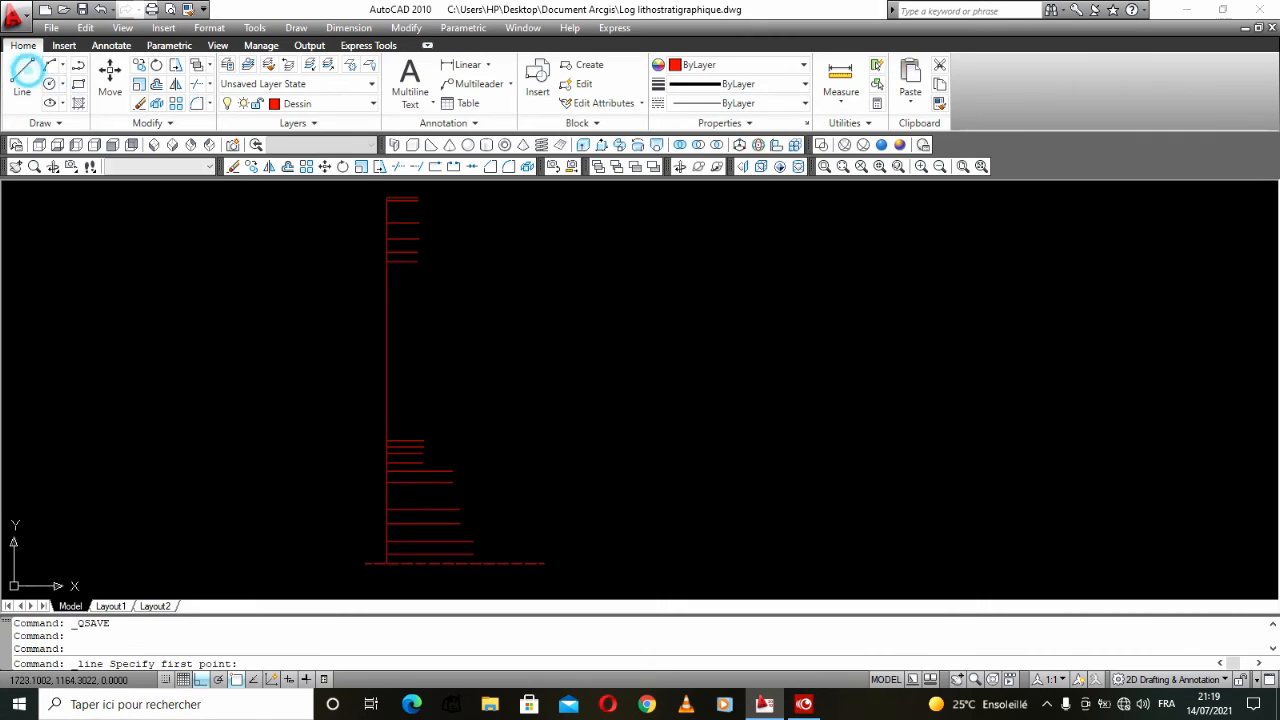
pyautogui.scroll(3, 420, 200)
pyautogui.click(414, 205)
pyautogui.scroll(-6, 414, 213)
pyautogui.scroll(6, 420, 395)
pyautogui.click(390, 401)
pyautogui.rightClick(466, 343)
pyautogui.click(490, 349)
pyautogui.scroll(-3, 486, 349)
pyautogui.moveTo(486, 350); pyautogui.dragTo(420, 463, button='middle')
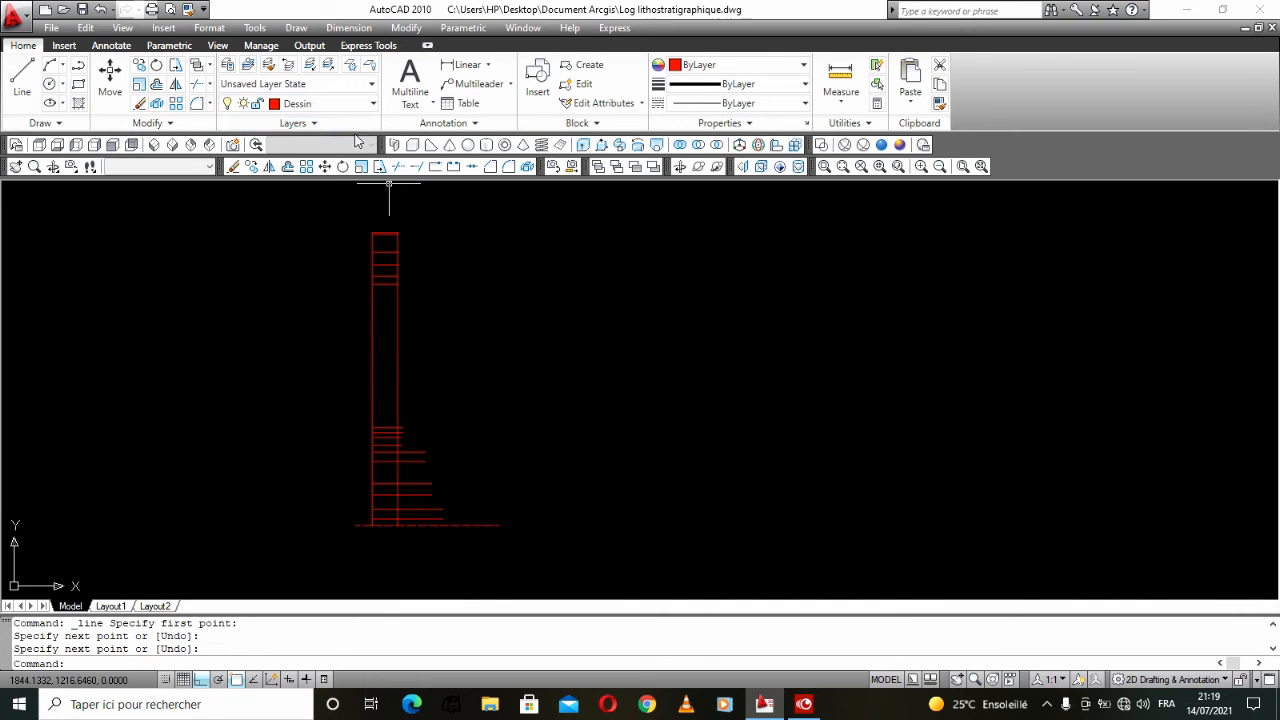
# Step: Trim the ends of the two upper horizontal lines that project beyond the new vertical line
pyautogui.click(397, 166)
pyautogui.rightClick(431, 235)
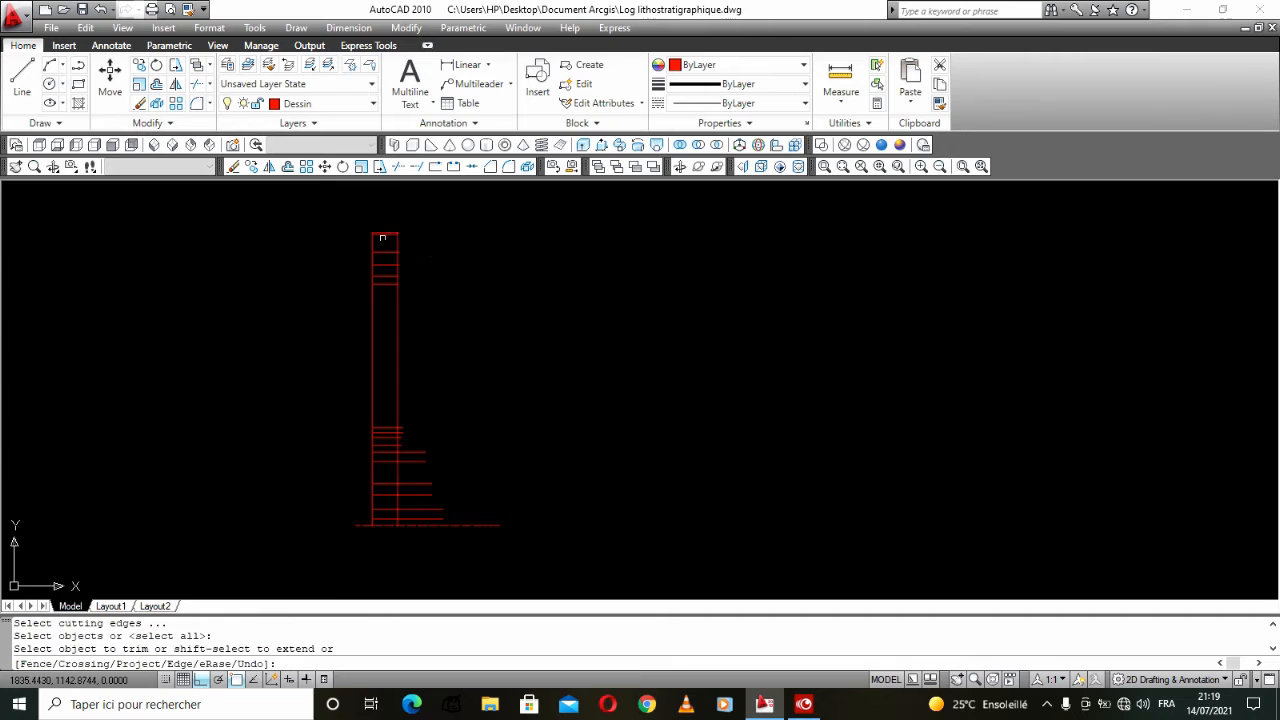
pyautogui.scroll(4, 397, 231)
pyautogui.scroll(4, 427, 245)
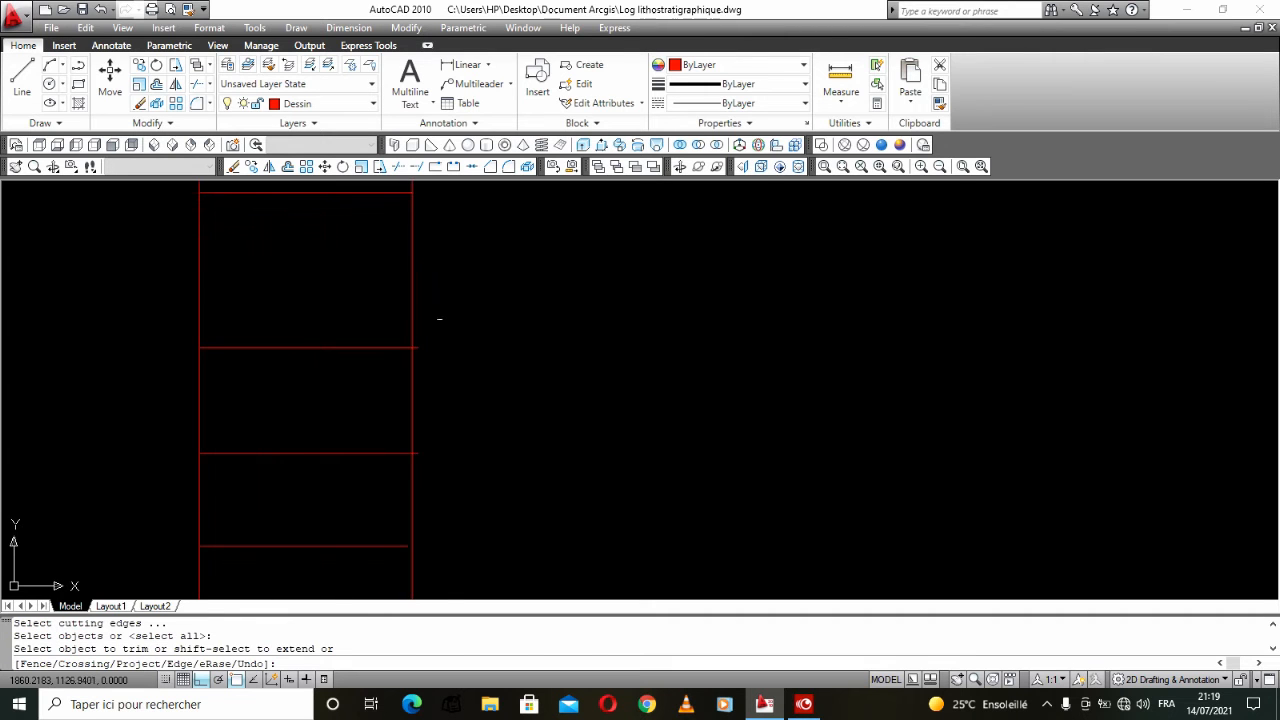
pyautogui.moveTo(420, 246); pyautogui.dragTo(418, 376, button='middle')
pyautogui.scroll(14, 413, 335)
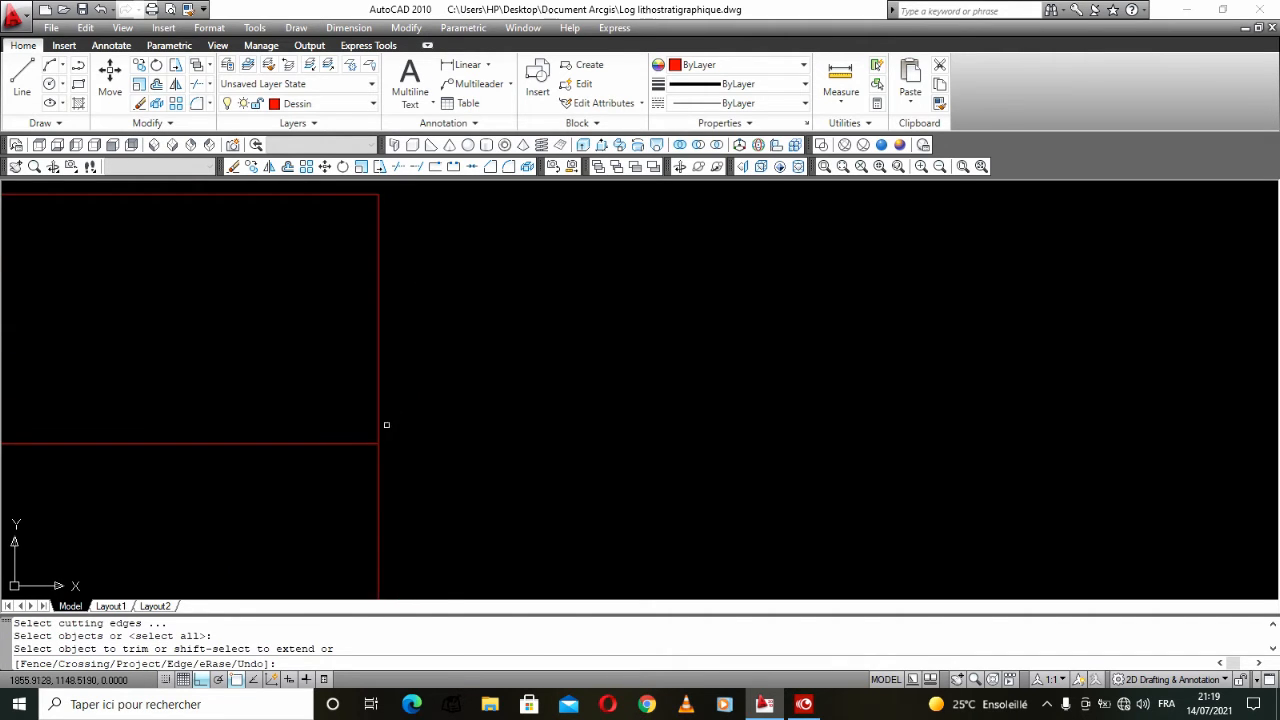
pyautogui.scroll(-5, 385, 431)
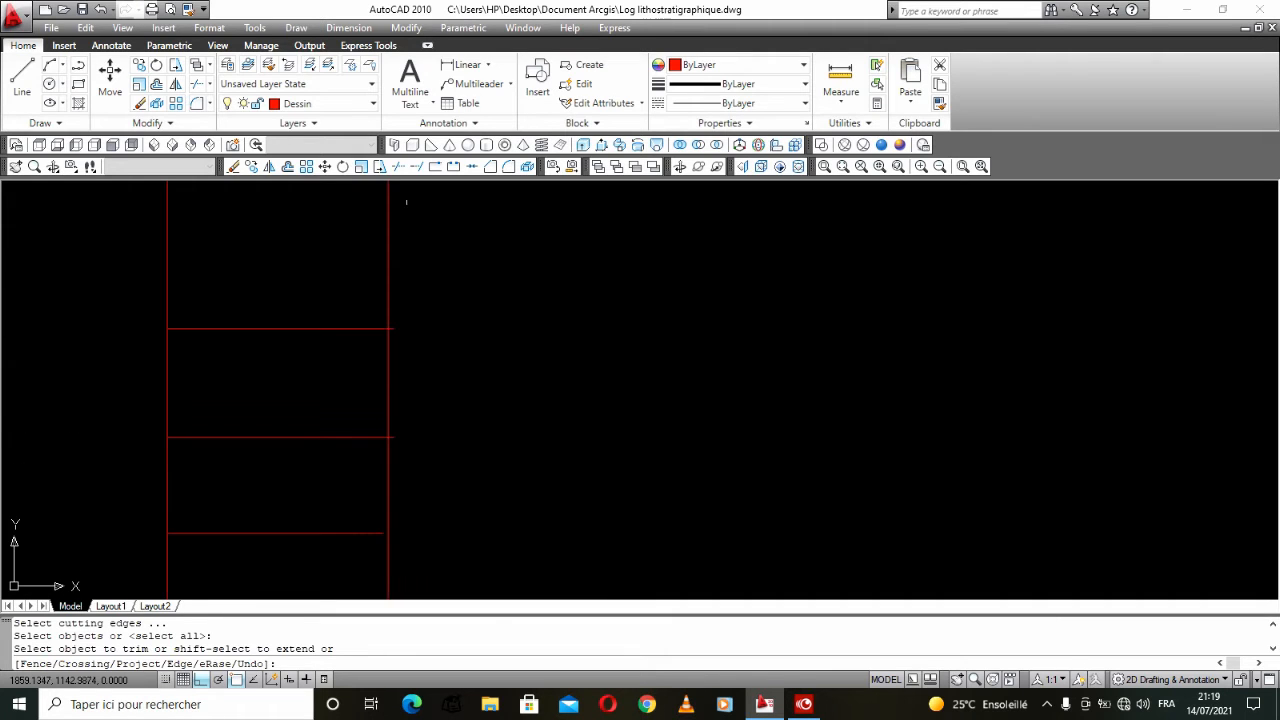
pyautogui.click(391, 329)
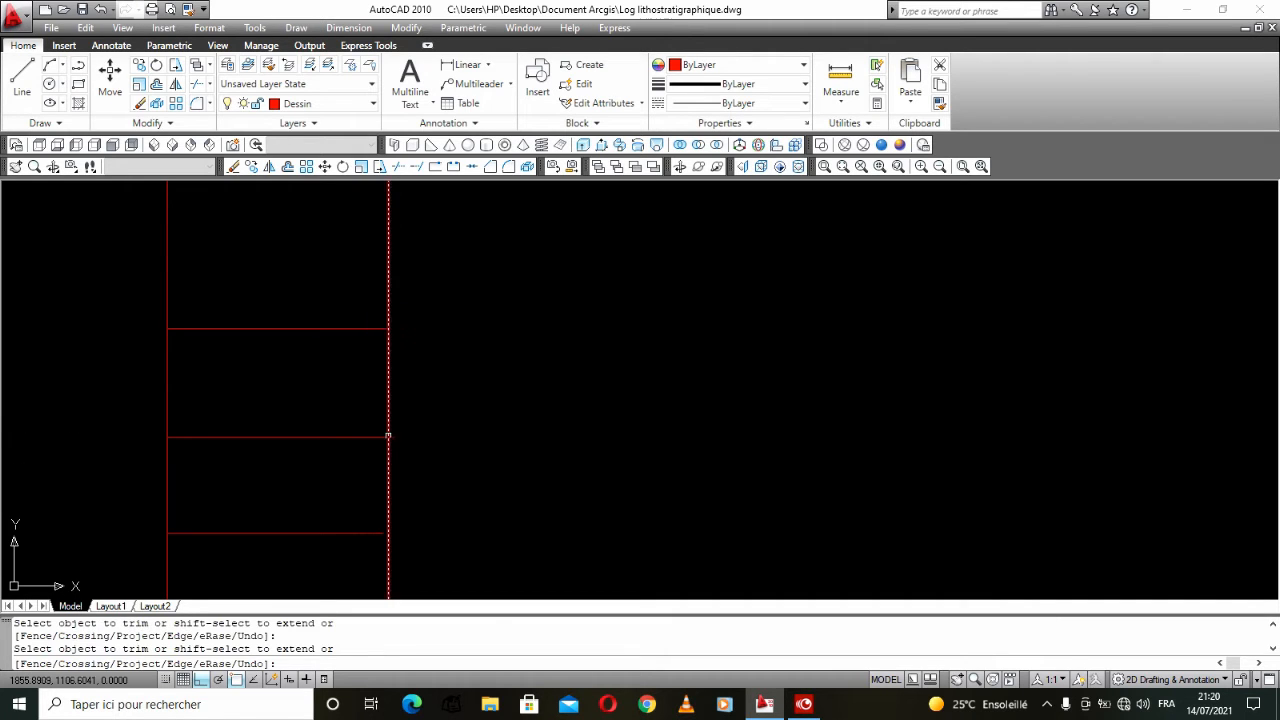
pyautogui.click(388, 436)
# Step: Trim the projecting right ends of all lower horizontal lines back to the new vertical line, keeping the base line, and end the trim
pyautogui.scroll(-5, 400, 432)
pyautogui.scroll(-1, 395, 224)
pyautogui.scroll(-1, 417, 237)
pyautogui.click(459, 287)
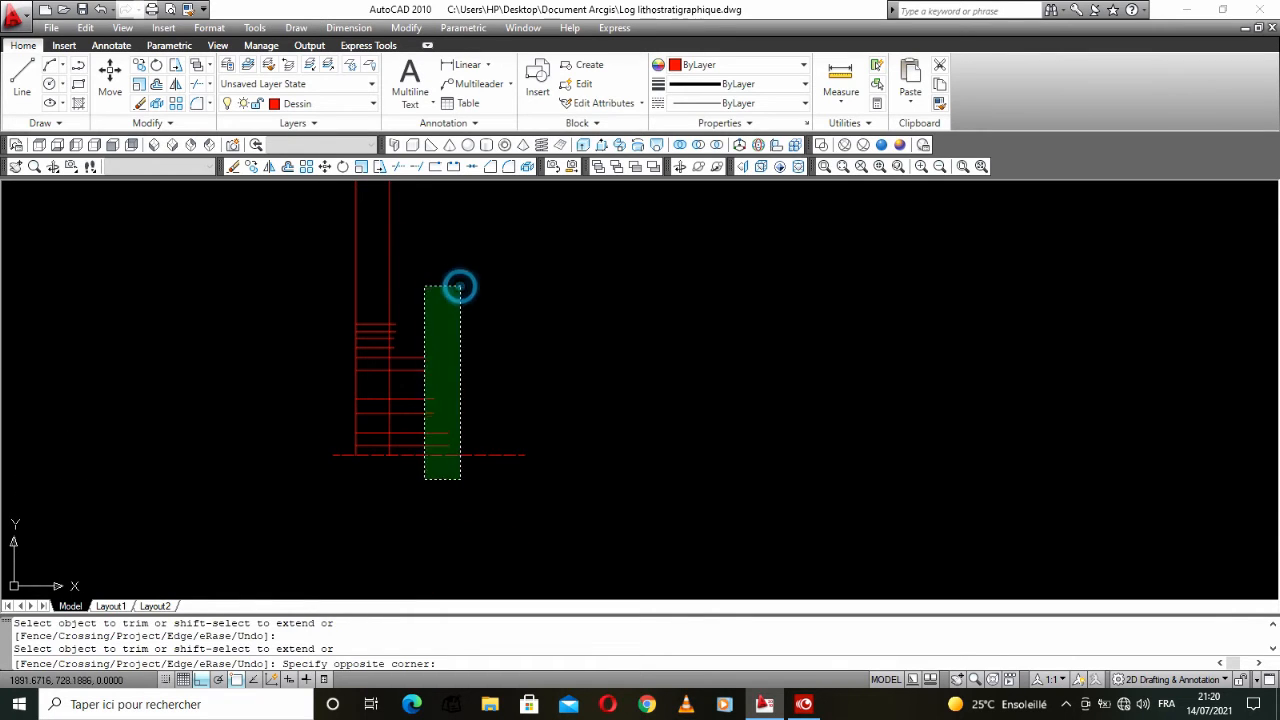
pyautogui.click(392, 450)
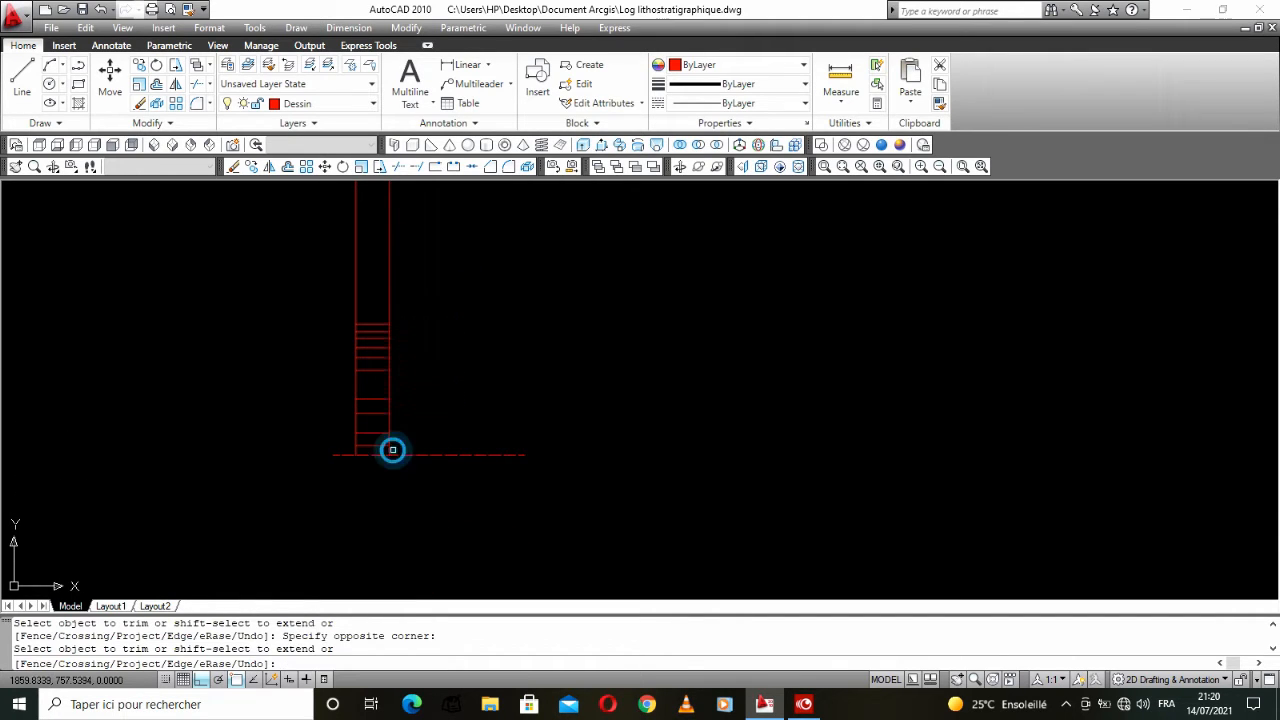
pyautogui.scroll(-2, 415, 372)
pyautogui.moveTo(415, 372); pyautogui.dragTo(417, 446, button='middle')
pyautogui.rightClick(437, 353)
pyautogui.click(463, 363)
pyautogui.moveTo(432, 280); pyautogui.dragTo(413, 348, button='middle')
pyautogui.scroll(5, 367, 323)
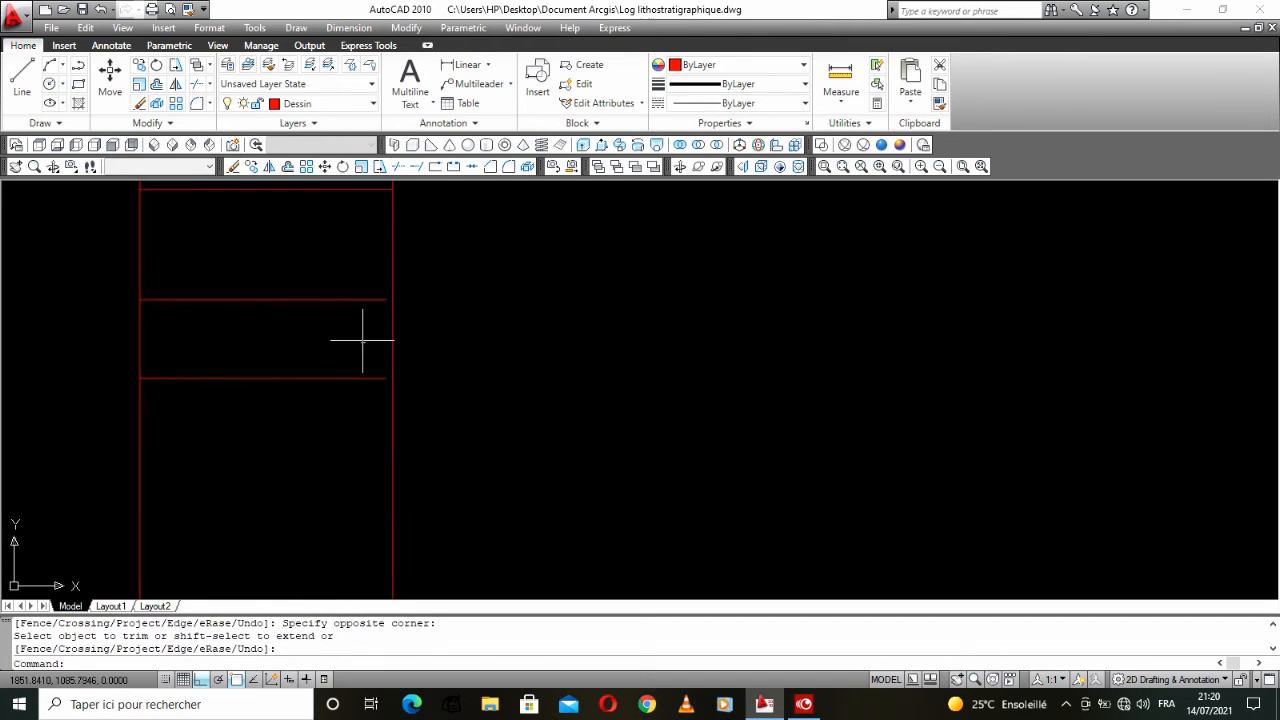
pyautogui.click(367, 277)
pyautogui.click(320, 397)
pyautogui.scroll(5, 383, 365)
pyautogui.scroll(-2, 401, 414)
pyautogui.press('Escape')
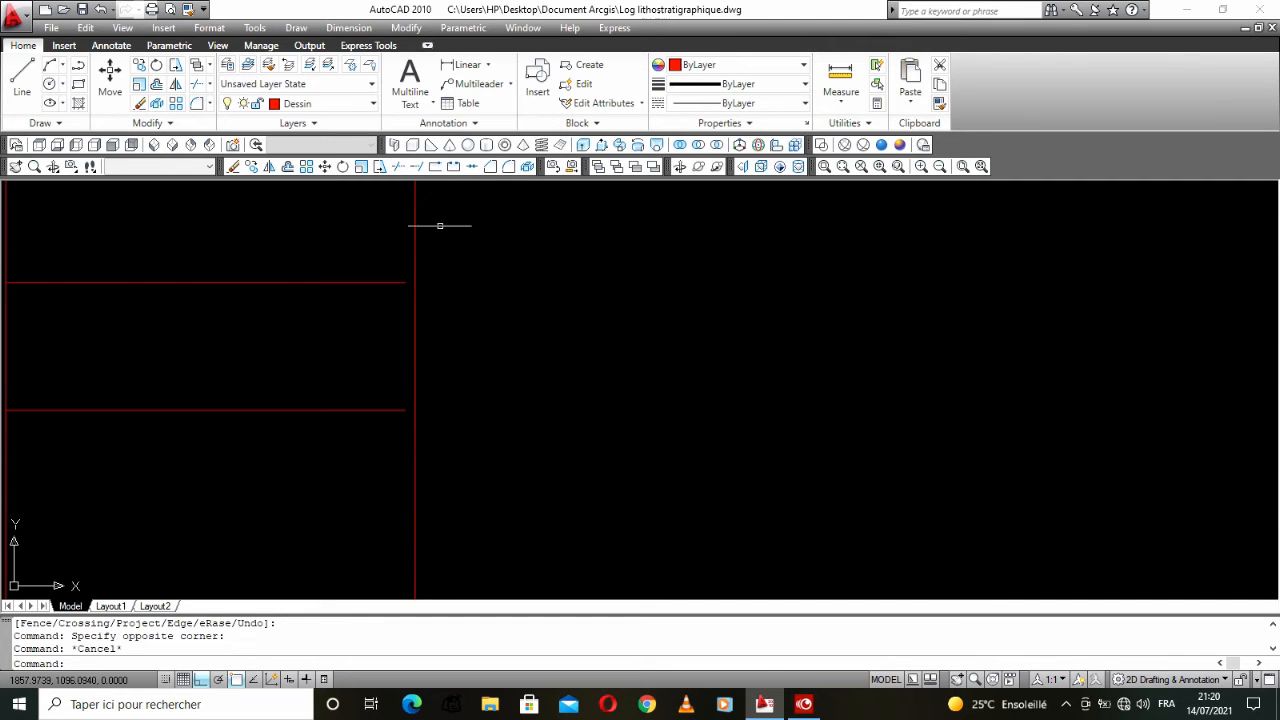
# Step: Extend the horizontal layer lines that stop short to the vertical right-side line, check the whole column and end the extend
pyautogui.click(416, 167)
pyautogui.click(415, 300)
pyautogui.rightClick(427, 314)
pyautogui.click(390, 283)
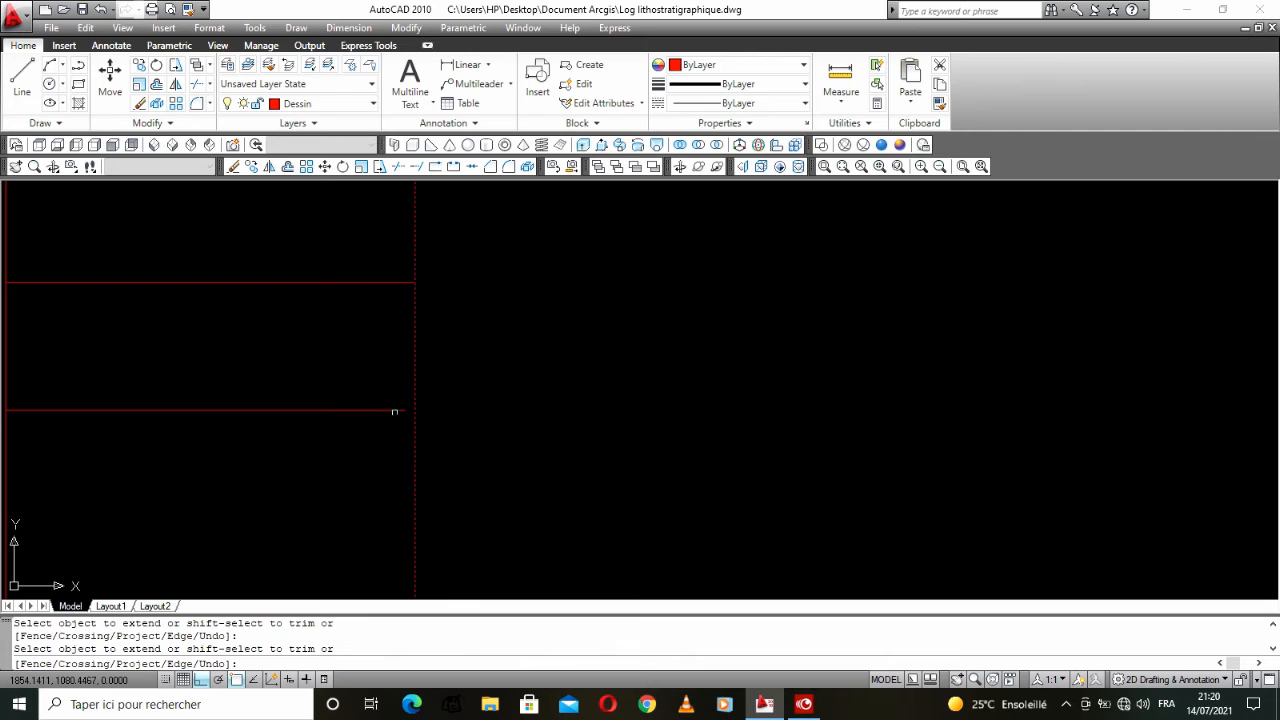
pyautogui.scroll(-6, 403, 394)
pyautogui.moveTo(403, 417); pyautogui.dragTo(399, 251, button='middle')
pyautogui.scroll(-4, 392, 346)
pyautogui.moveTo(391, 338); pyautogui.dragTo(391, 170, button='middle')
pyautogui.scroll(2, 392, 333)
pyautogui.scroll(3, 392, 333)
pyautogui.moveTo(405, 440)
pyautogui.mouseDown(button='middle')
pyautogui.moveTo(397, 203)
pyautogui.moveTo(397, 237)
pyautogui.mouseUp(button='middle')
pyautogui.moveTo(388, 397); pyautogui.dragTo(386, 186, button='middle')
pyautogui.scroll(-8, 382, 432)
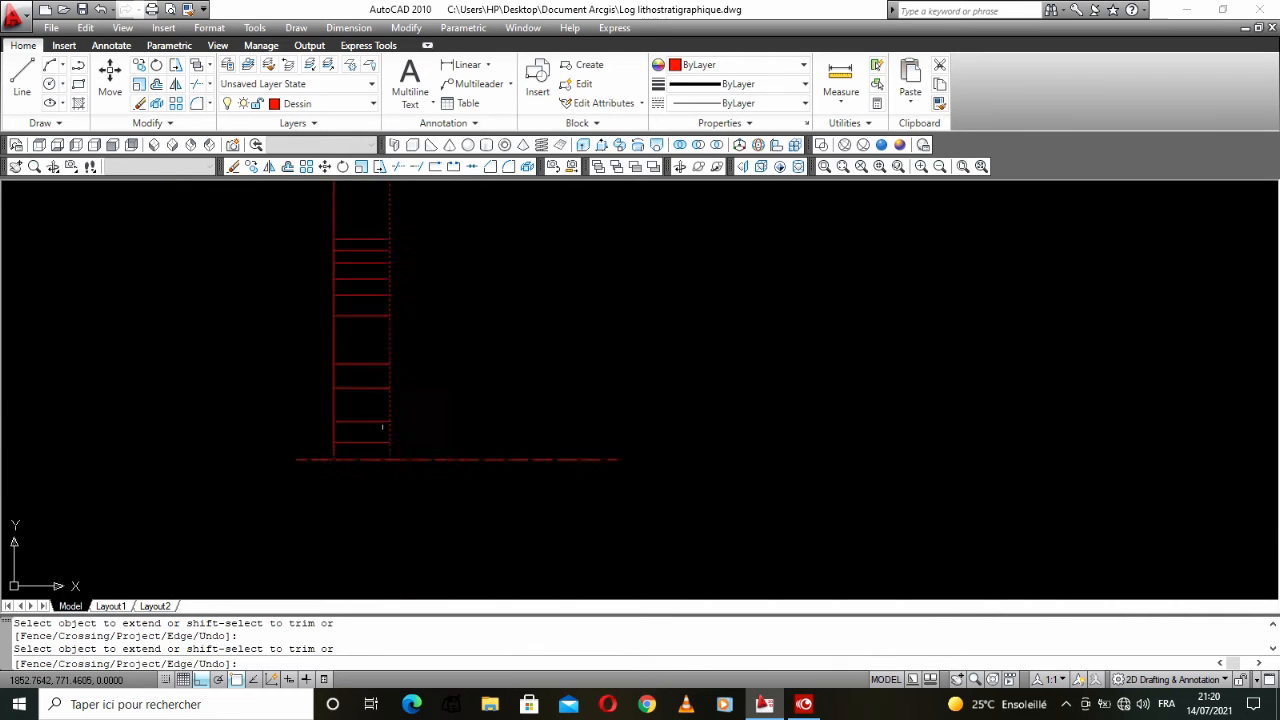
pyautogui.scroll(6, 383, 278)
pyautogui.scroll(2, 396, 374)
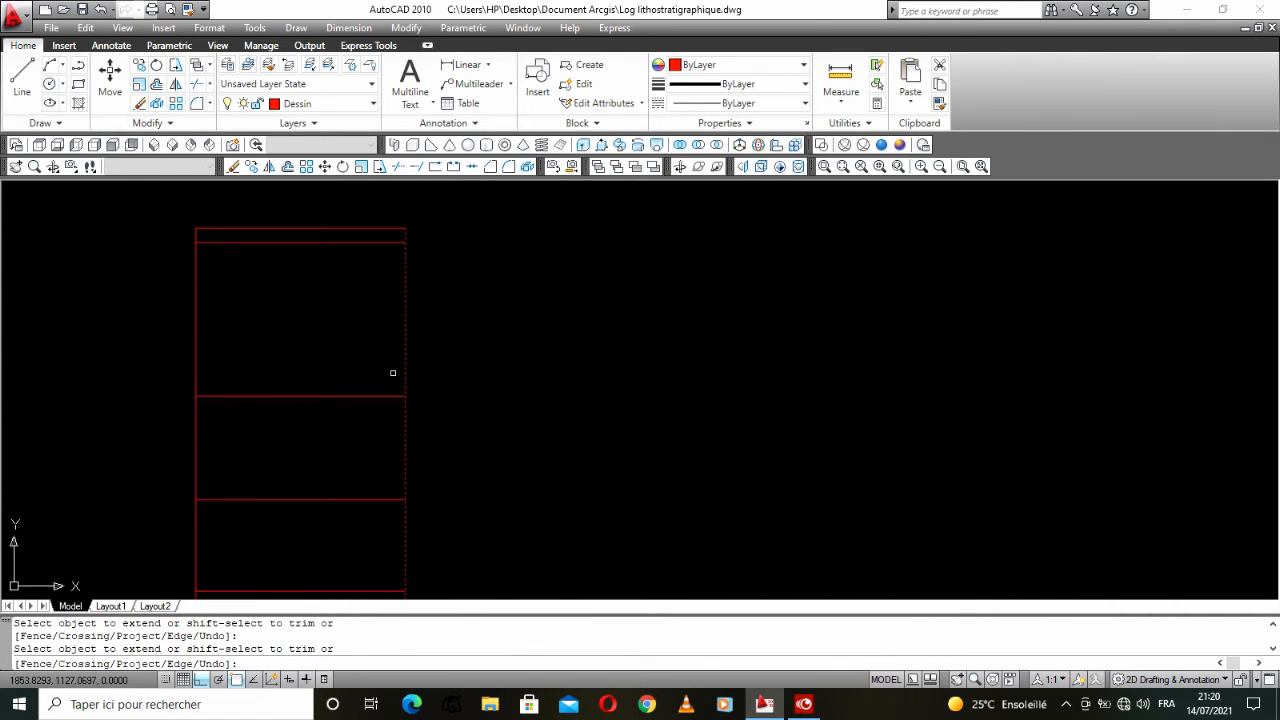
pyautogui.rightClick(483, 290)
pyautogui.click(510, 296)
# Step: Delete the vertical line that closes the column's right side
pyautogui.scroll(-5, 523, 286)
pyautogui.moveTo(523, 286); pyautogui.dragTo(257, 189, button='middle')
pyautogui.scroll(-1, 296, 284)
pyautogui.moveTo(292, 343); pyautogui.dragTo(331, 398, button='middle')
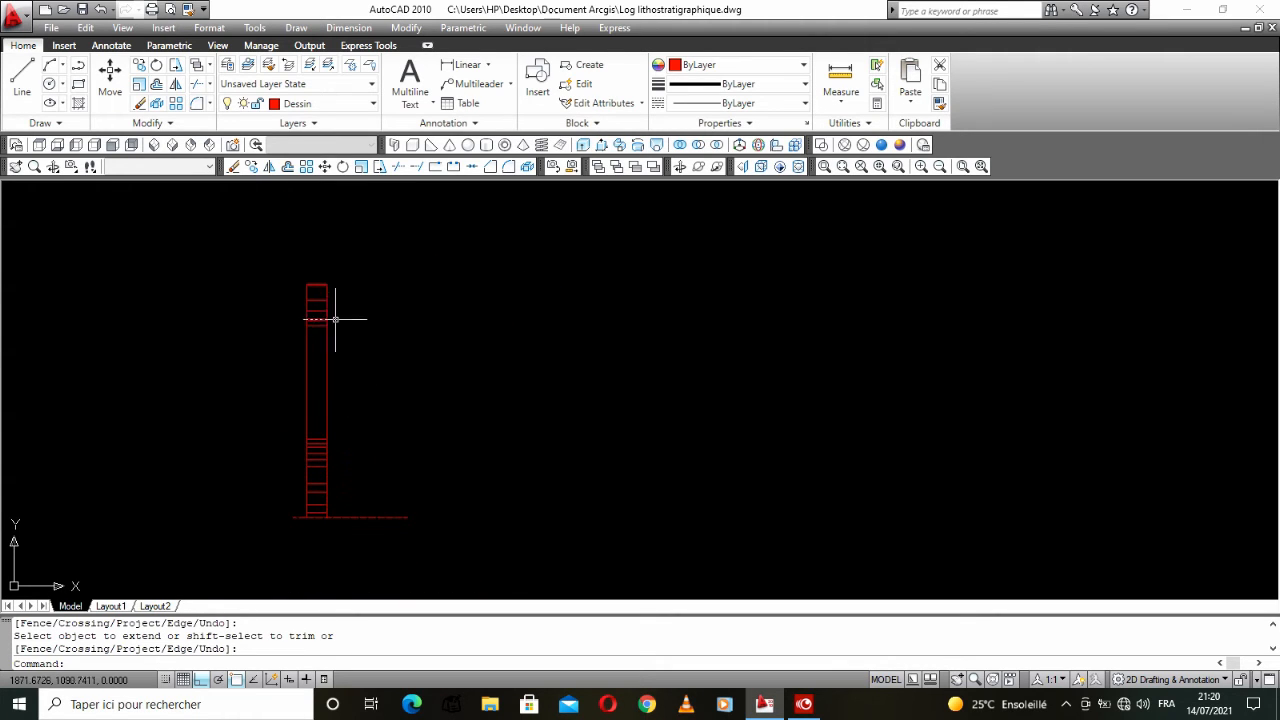
pyautogui.click(326, 376)
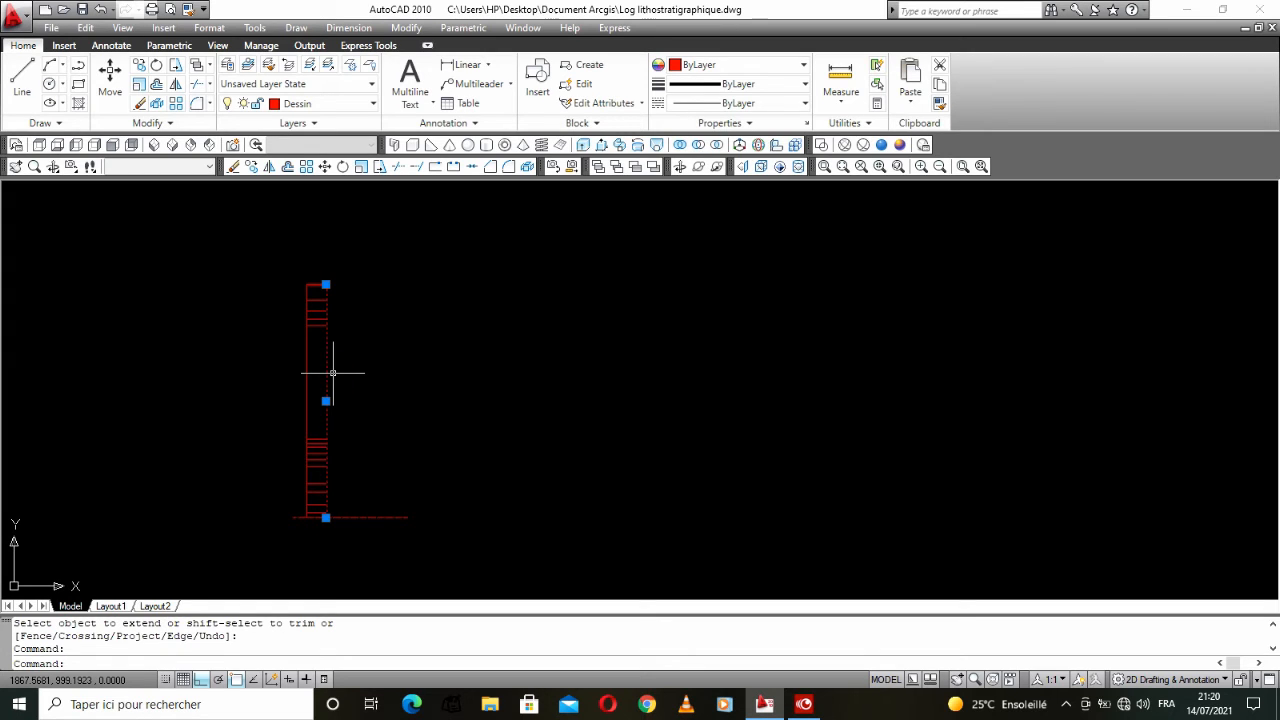
pyautogui.press('Delete')
pyautogui.click(358, 380)
pyautogui.click(357, 388)
# Step: Draw a Start, Center, End arc from the right end of the lowest layer line, centred on the end of the line above
pyautogui.moveTo(380, 385); pyautogui.dragTo(425, 383, button='middle')
pyautogui.scroll(3, 386, 497)
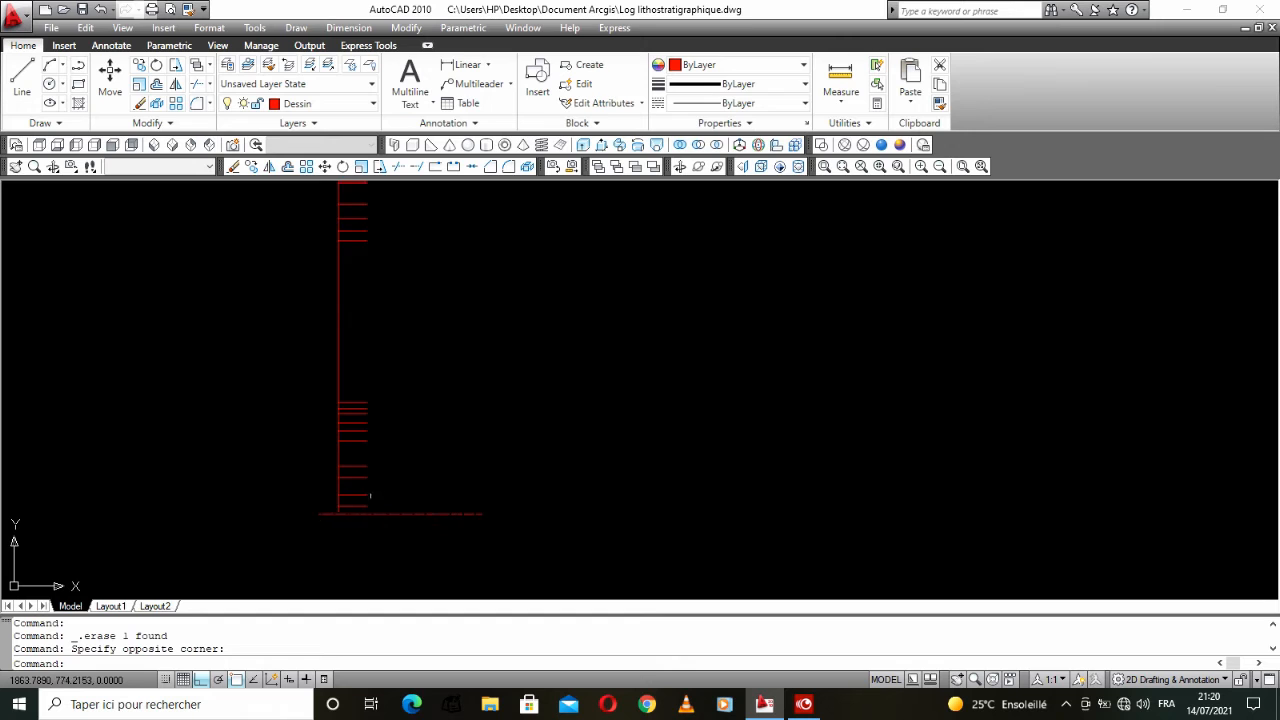
pyautogui.moveTo(413, 469); pyautogui.dragTo(381, 494, button='middle')
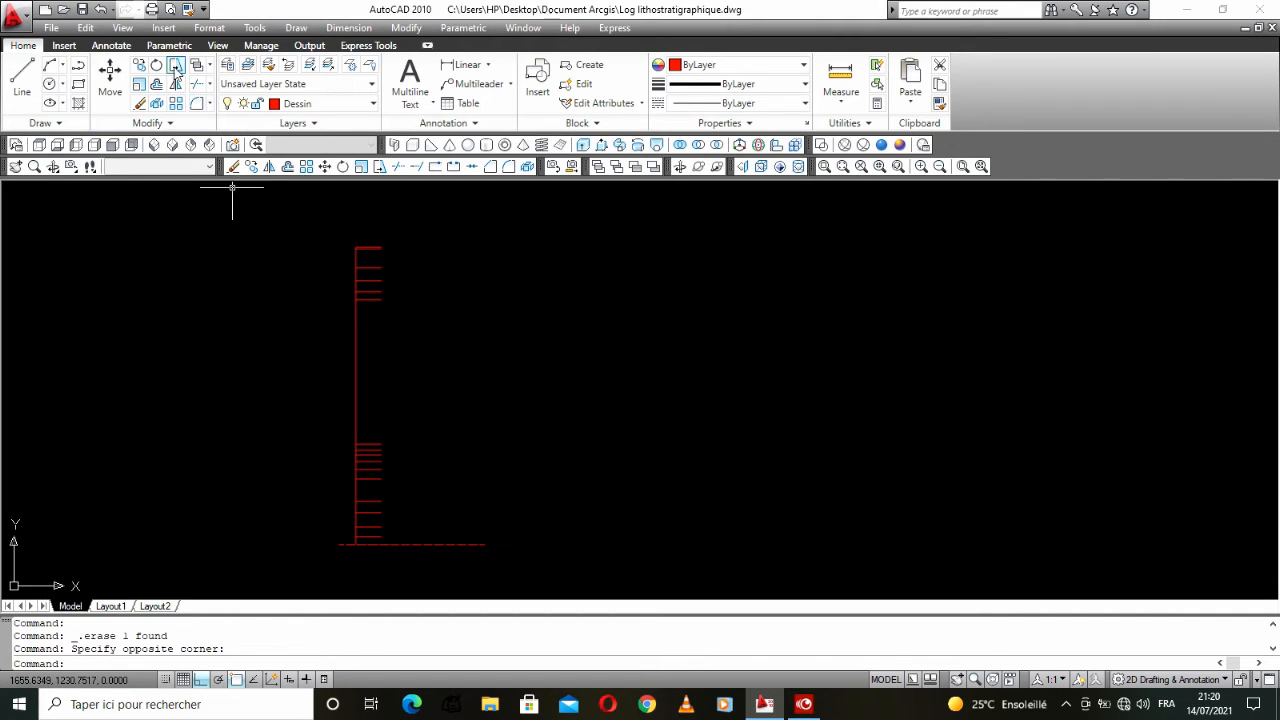
pyautogui.click(61, 65)
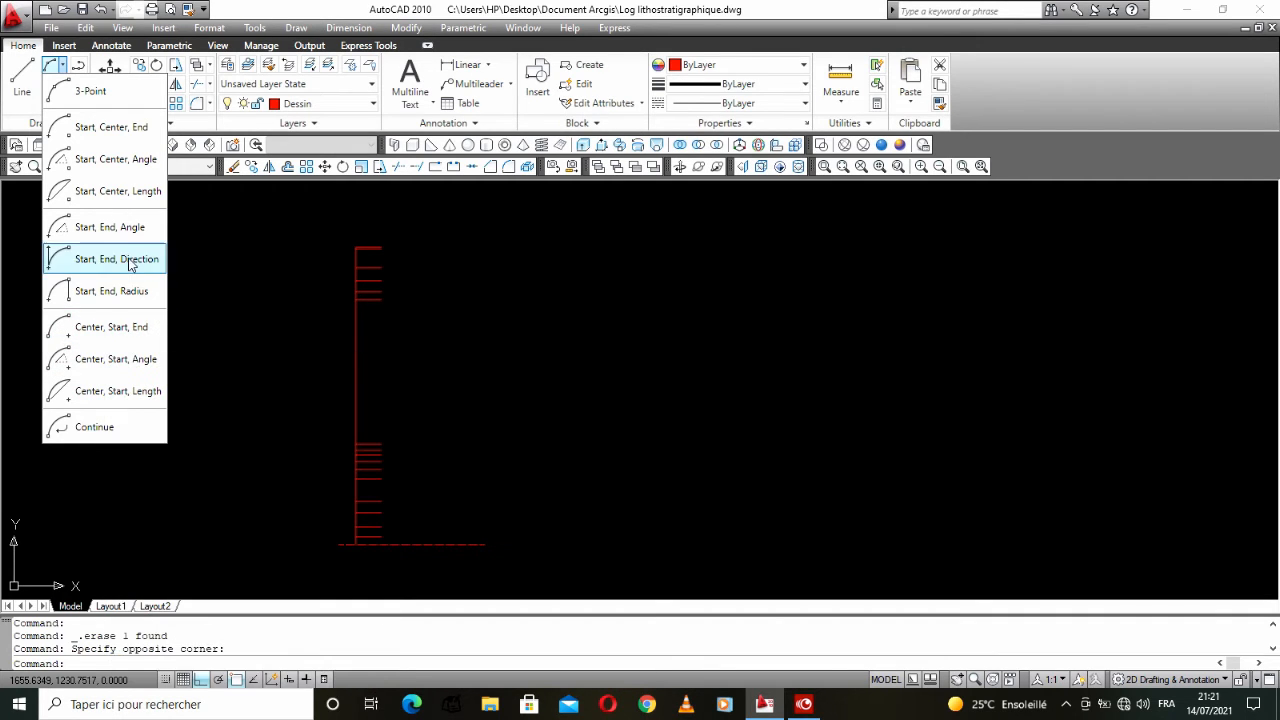
pyautogui.click(146, 134)
pyautogui.scroll(5, 340, 495)
pyautogui.click(340, 491)
pyautogui.click(340, 461)
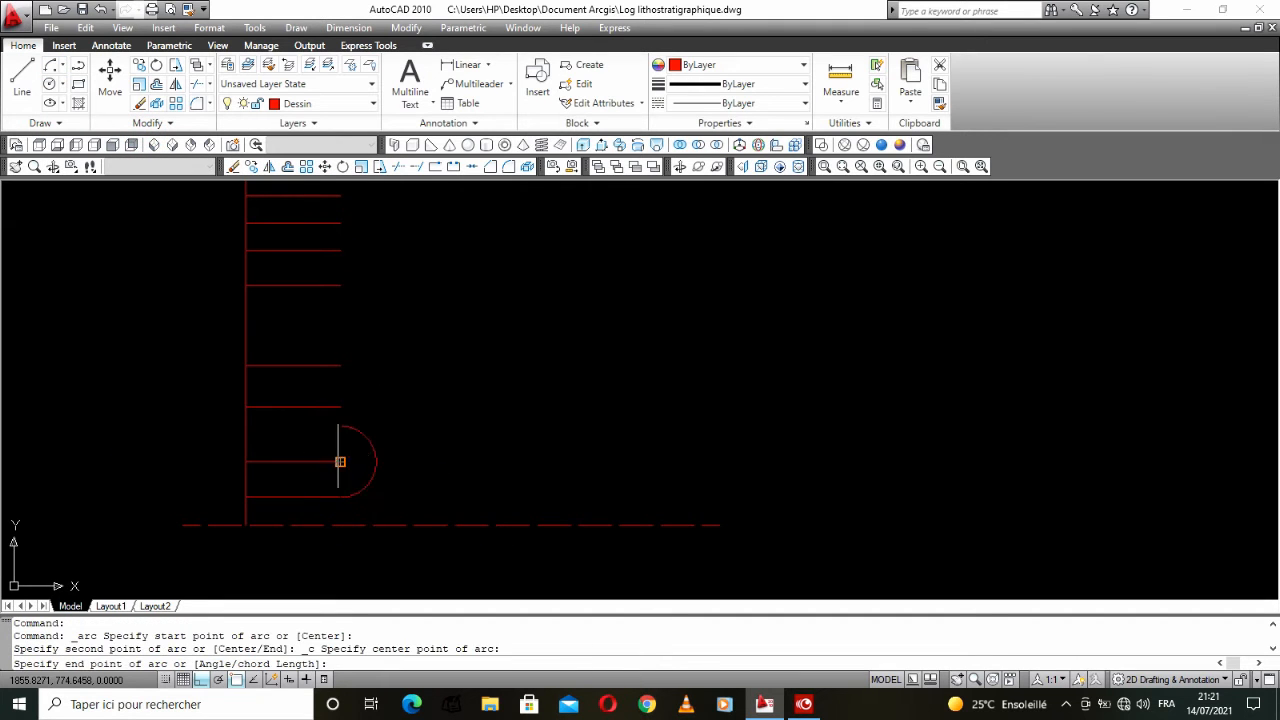
pyautogui.click(352, 462)
# Step: Stretch the arc's upper end onto the end of the second-lowest line and flatten its bulge to a shallow outward curve
pyautogui.rightClick(377, 456)
pyautogui.click(386, 487)
pyautogui.click(384, 487)
pyautogui.click(375, 471)
pyautogui.click(375, 461)
pyautogui.click(340, 461)
pyautogui.scroll(2, 355, 480)
pyautogui.scroll(3, 353, 488)
pyautogui.click(390, 468)
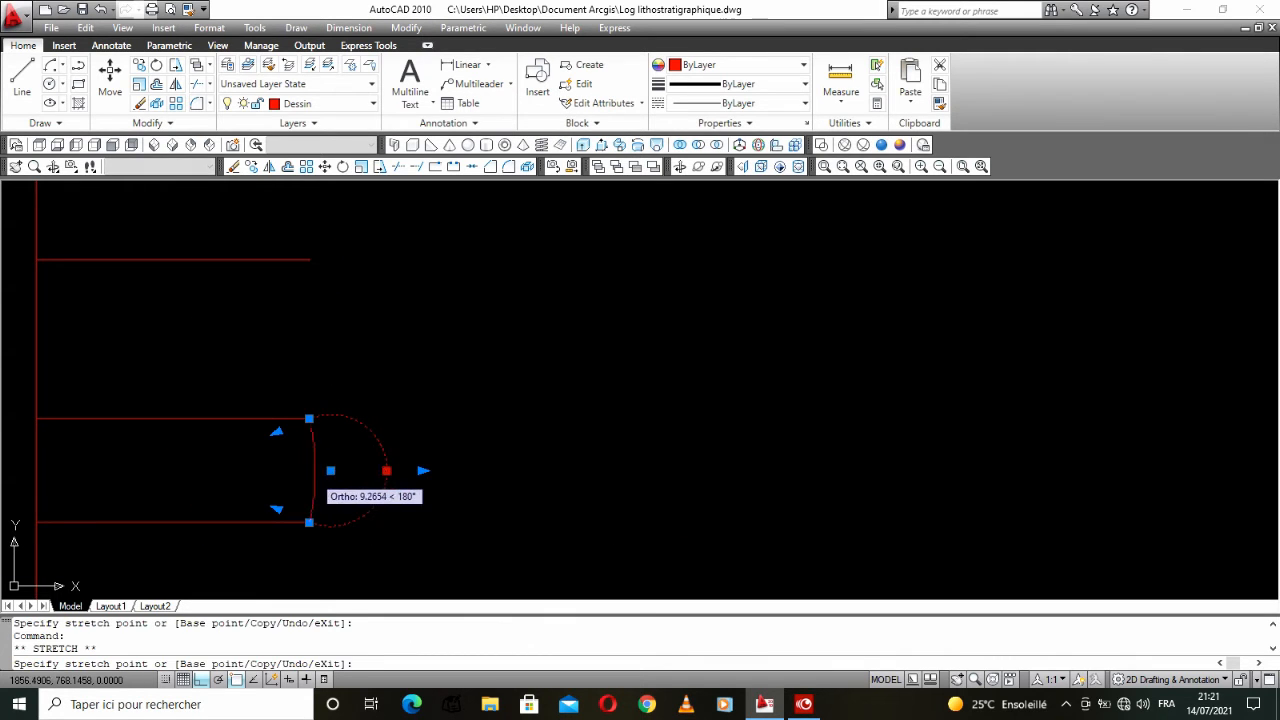
pyautogui.click(317, 472)
pyautogui.scroll(-4, 317, 472)
pyautogui.press('Escape')
# Step: Copy the shallow arc from its upper end to its lower end so the copy starts at the lowest layer line
pyautogui.scroll(7, 323, 479)
pyautogui.scroll(-5, 323, 479)
pyautogui.moveTo(322, 479); pyautogui.dragTo(320, 458, button='middle')
pyautogui.scroll(-2, 320, 458)
pyautogui.scroll(3, 321, 462)
pyautogui.click(318, 469)
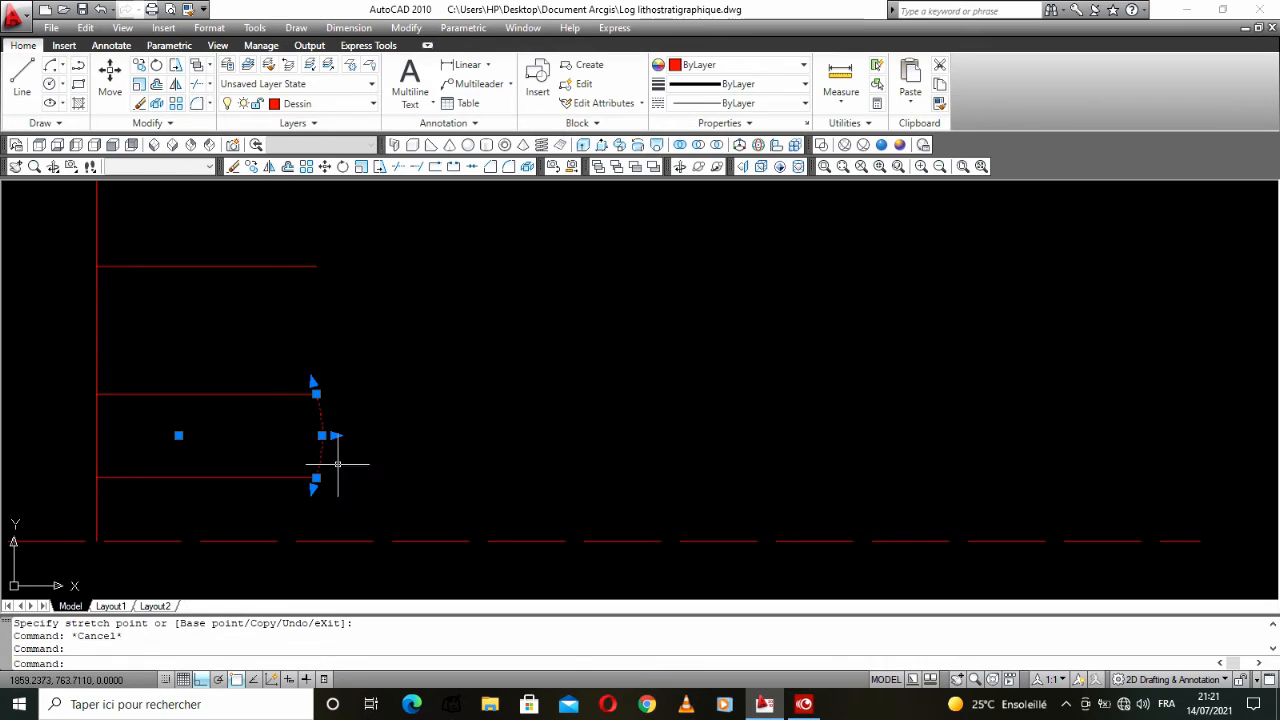
pyautogui.click(251, 166)
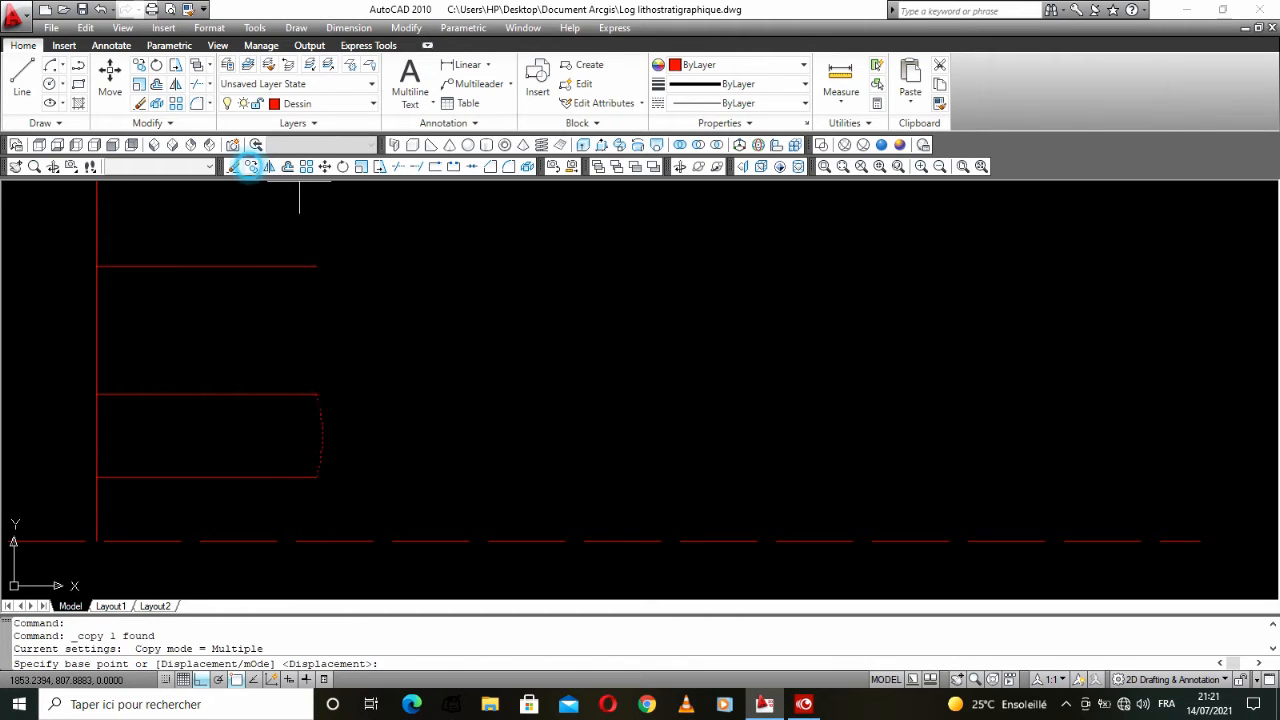
pyautogui.click(316, 394)
pyautogui.click(316, 477)
pyautogui.rightClick(351, 464)
pyautogui.click(386, 474)
# Step: Stretch the lower end of the copied arc to meet the dash-dot base line
pyautogui.click(323, 560)
pyautogui.click(309, 560)
pyautogui.click(316, 560)
pyautogui.click(318, 542)
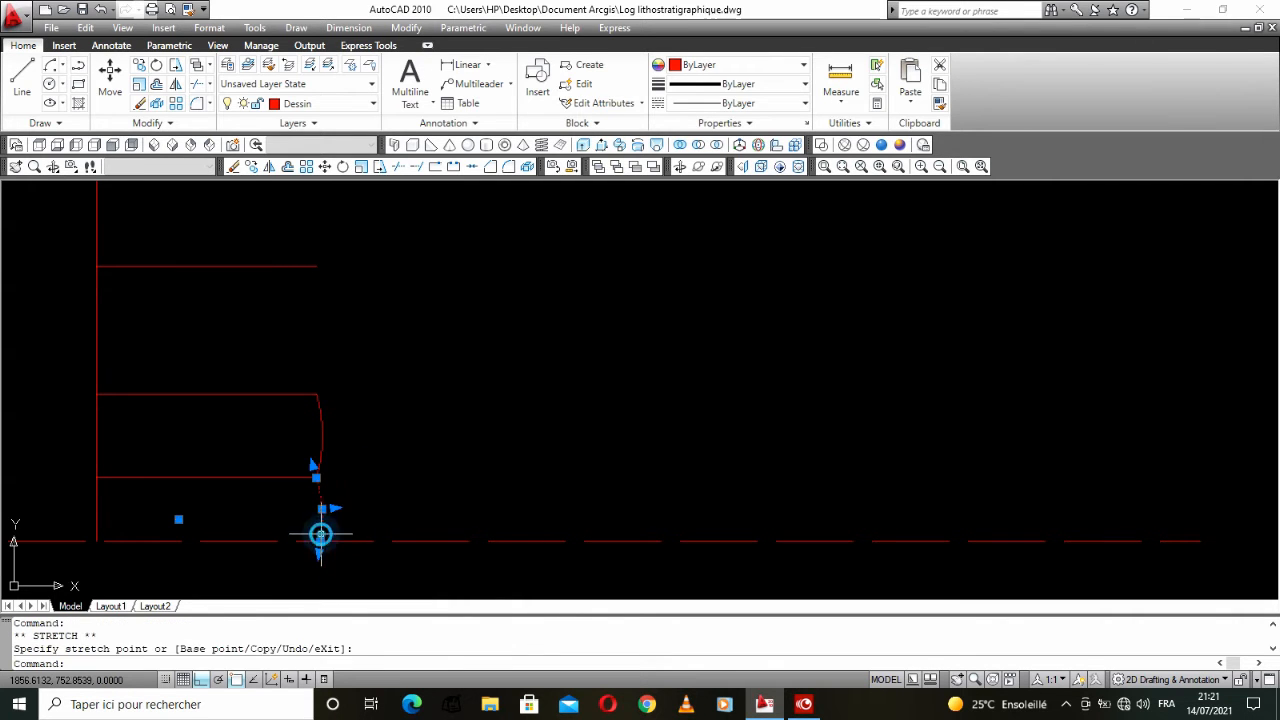
# Step: Stretch the midpoint of the bottom layer's arc outward for a stronger bulge and deselect it
pyautogui.click(321, 510)
pyautogui.click(335, 510)
pyautogui.scroll(-2, 340, 509)
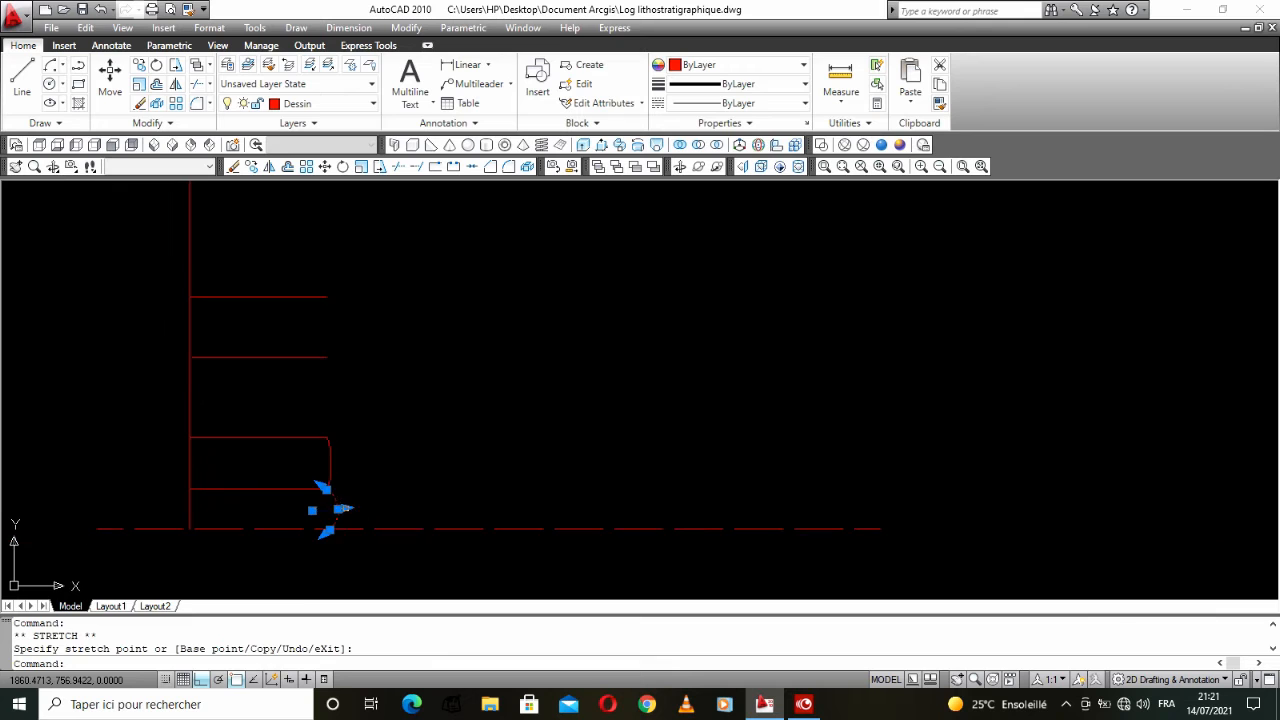
pyautogui.scroll(3, 340, 482)
pyautogui.moveTo(341, 481); pyautogui.dragTo(341, 456, button='middle')
pyautogui.scroll(-4, 341, 457)
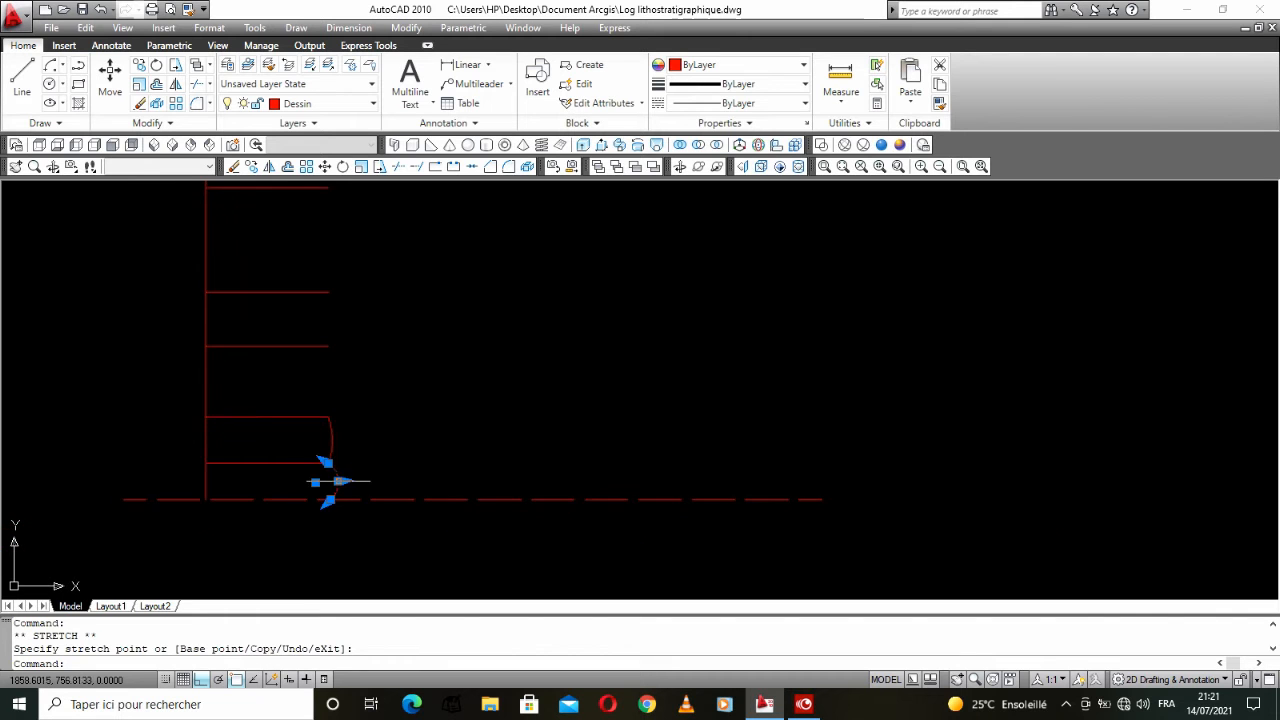
pyautogui.press('Escape')
pyautogui.scroll(3, 344, 480)
pyautogui.click(328, 481)
pyautogui.press('Escape')
pyautogui.click(312, 432)
pyautogui.click(315, 402)
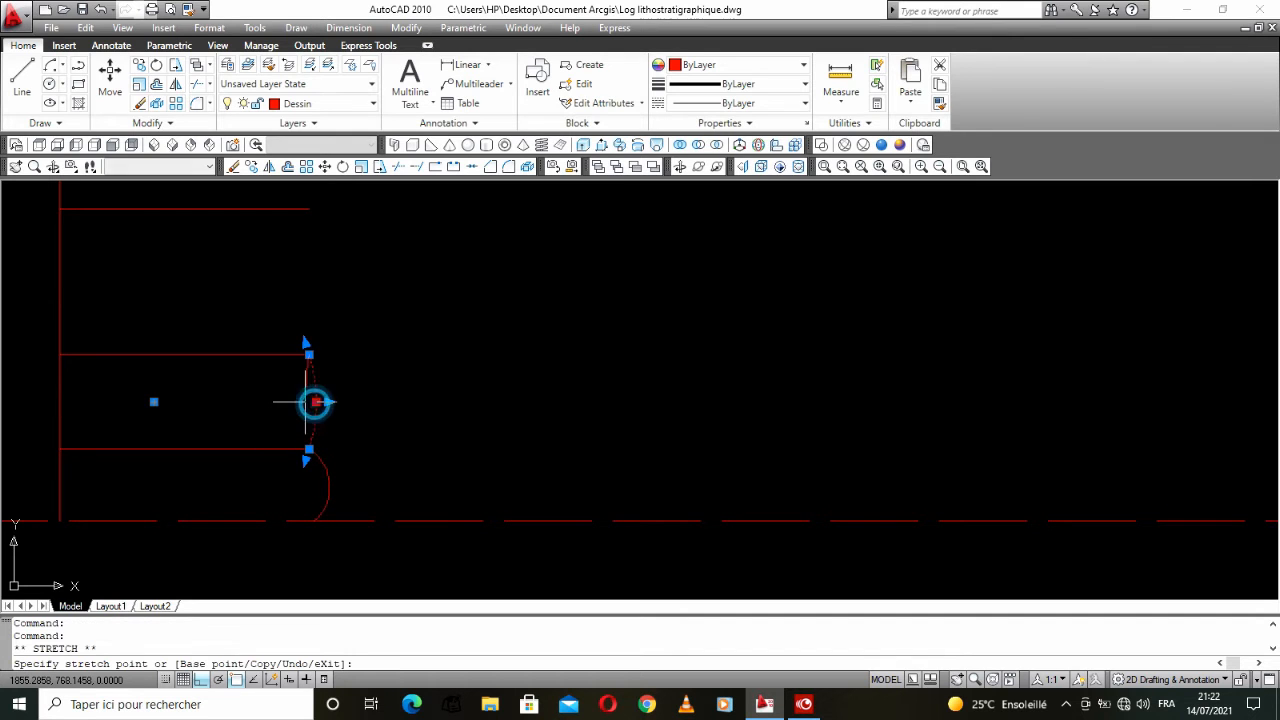
pyautogui.press('Escape')
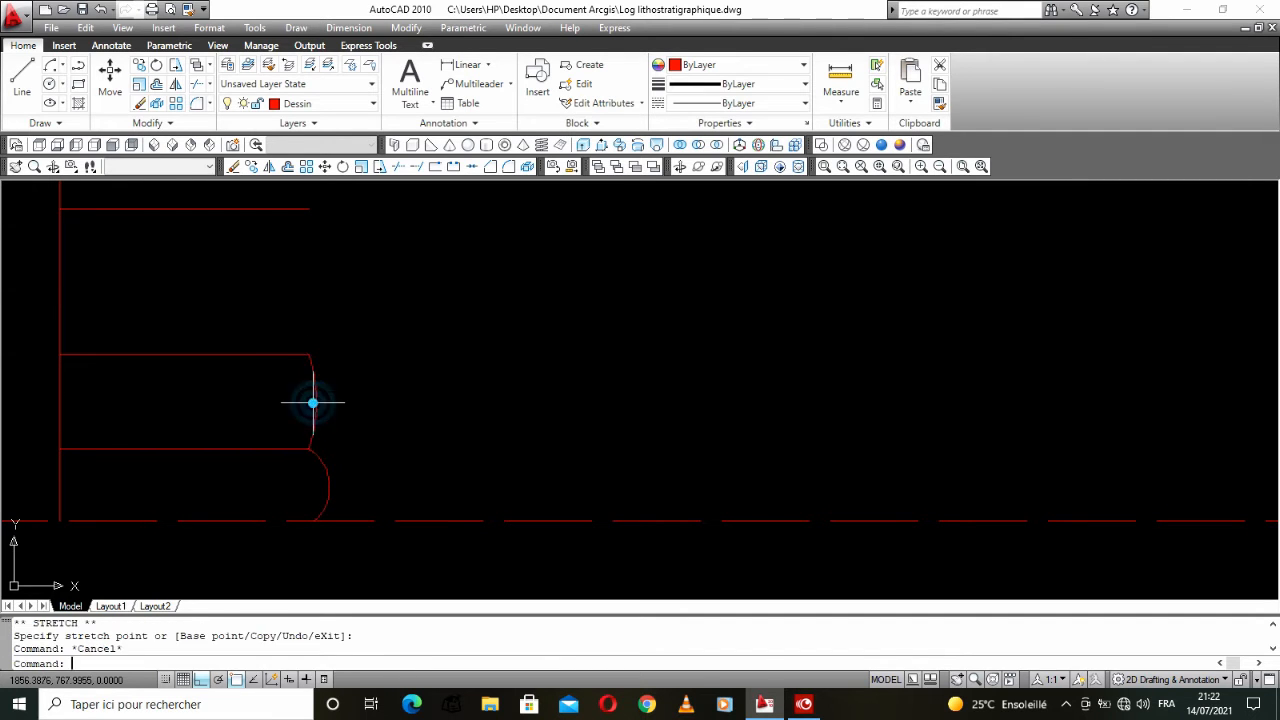
# Step: Move the second layer's arc a short distance inward along its horizontal lines, towards the column
pyautogui.click(324, 166)
pyautogui.click(308, 355)
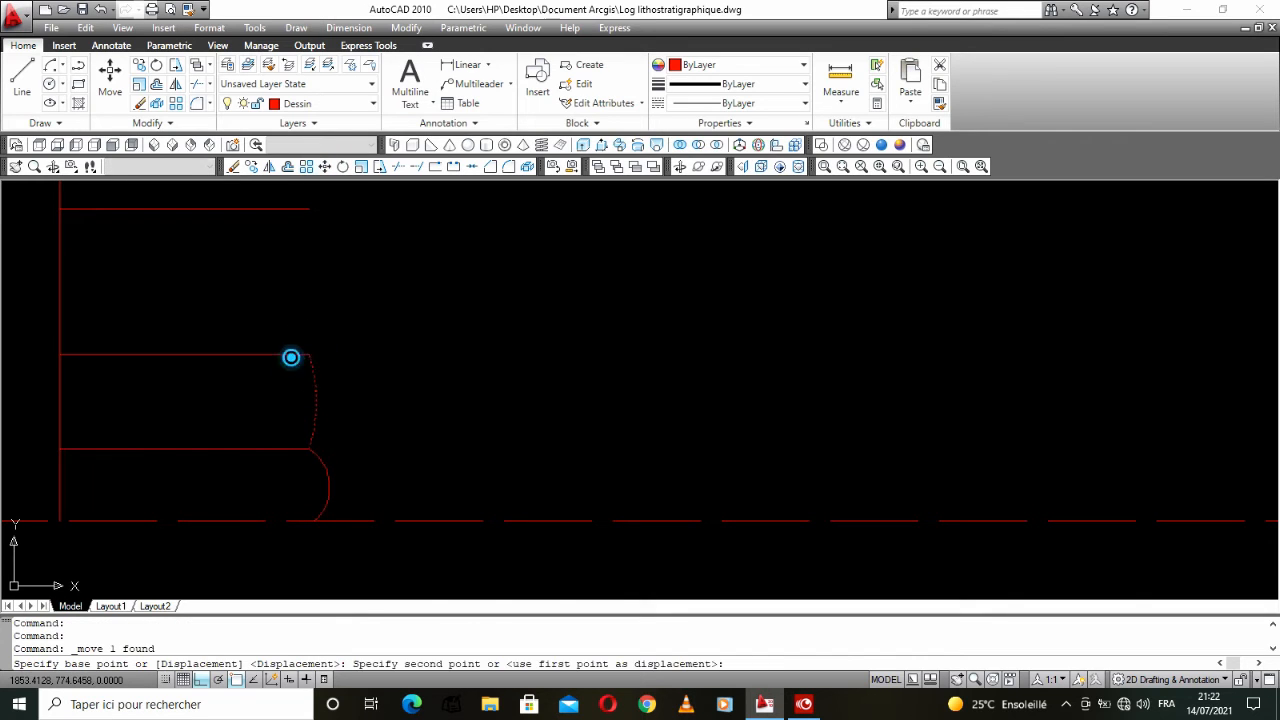
pyautogui.click(291, 357)
pyautogui.scroll(-7, 333, 418)
pyautogui.moveTo(333, 419)
pyautogui.mouseDown(button='middle')
pyautogui.moveTo(339, 396)
pyautogui.moveTo(362, 446)
pyautogui.mouseUp(button='middle')
pyautogui.scroll(8, 332, 414)
pyautogui.scroll(-4, 332, 413)
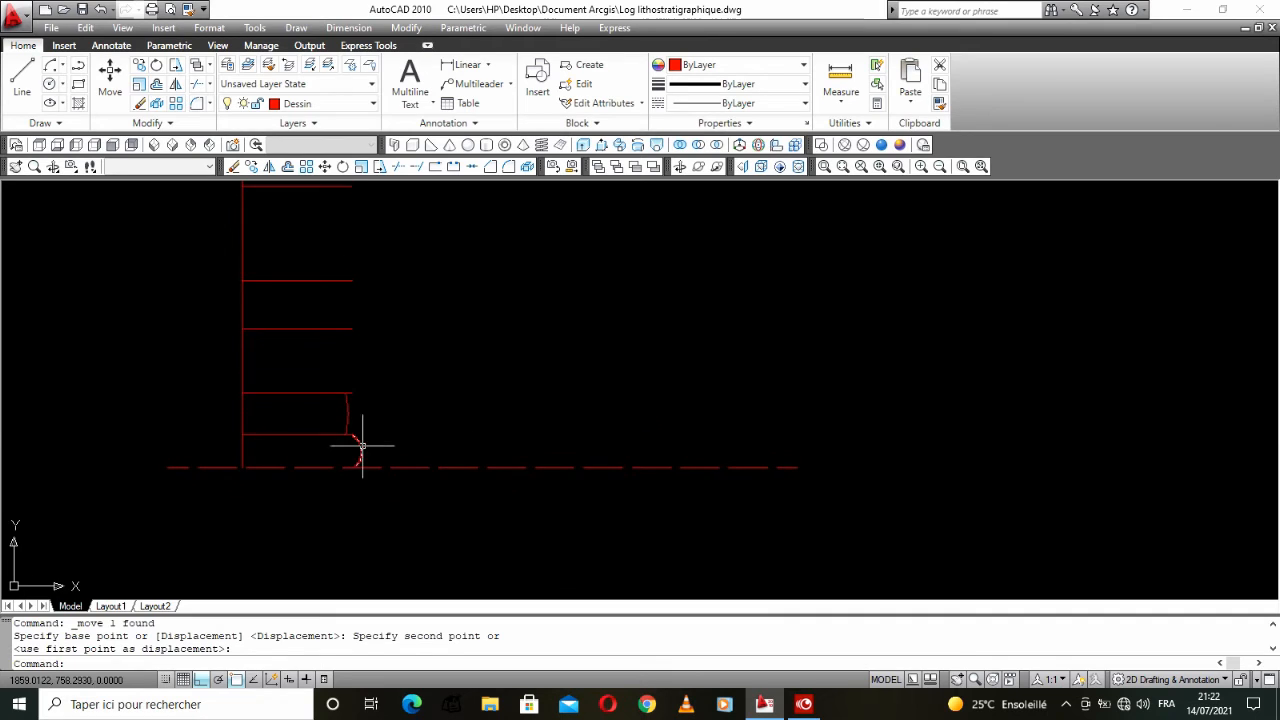
pyautogui.scroll(4, 357, 403)
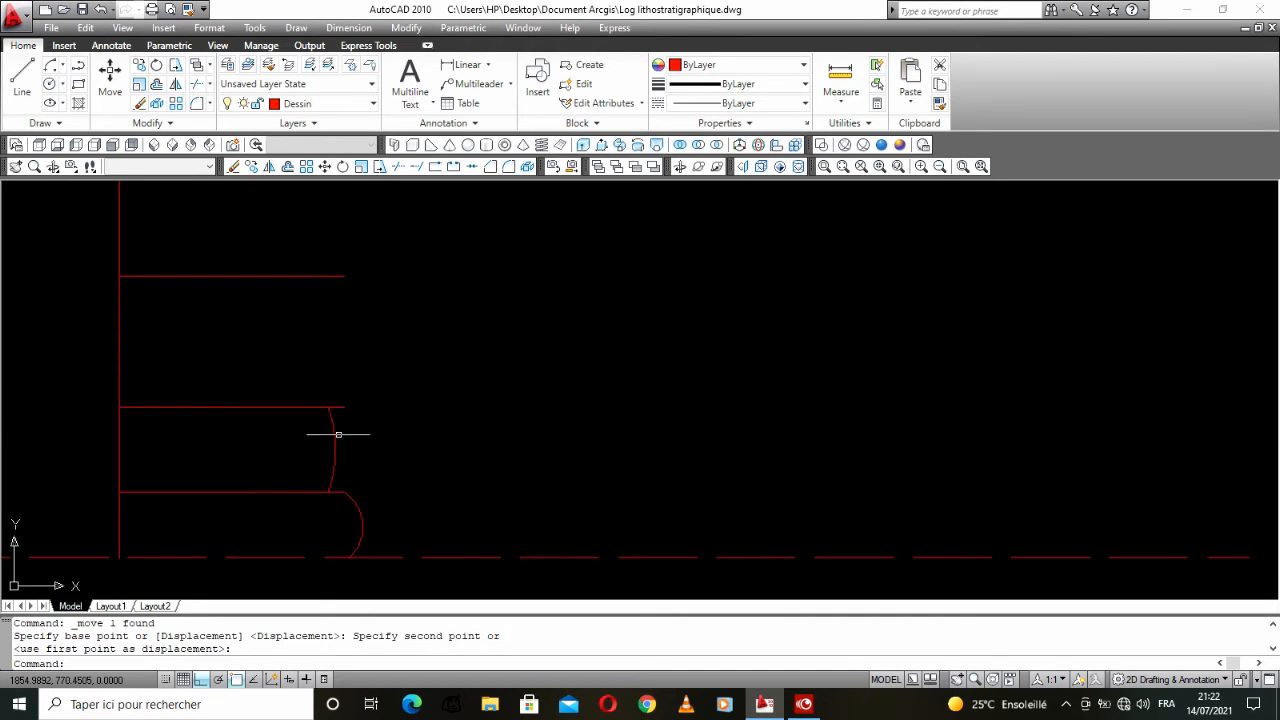
# Step: Shorten the second-lowest horizontal line to the upper end of the moved arc
pyautogui.click(340, 413)
pyautogui.click(344, 408)
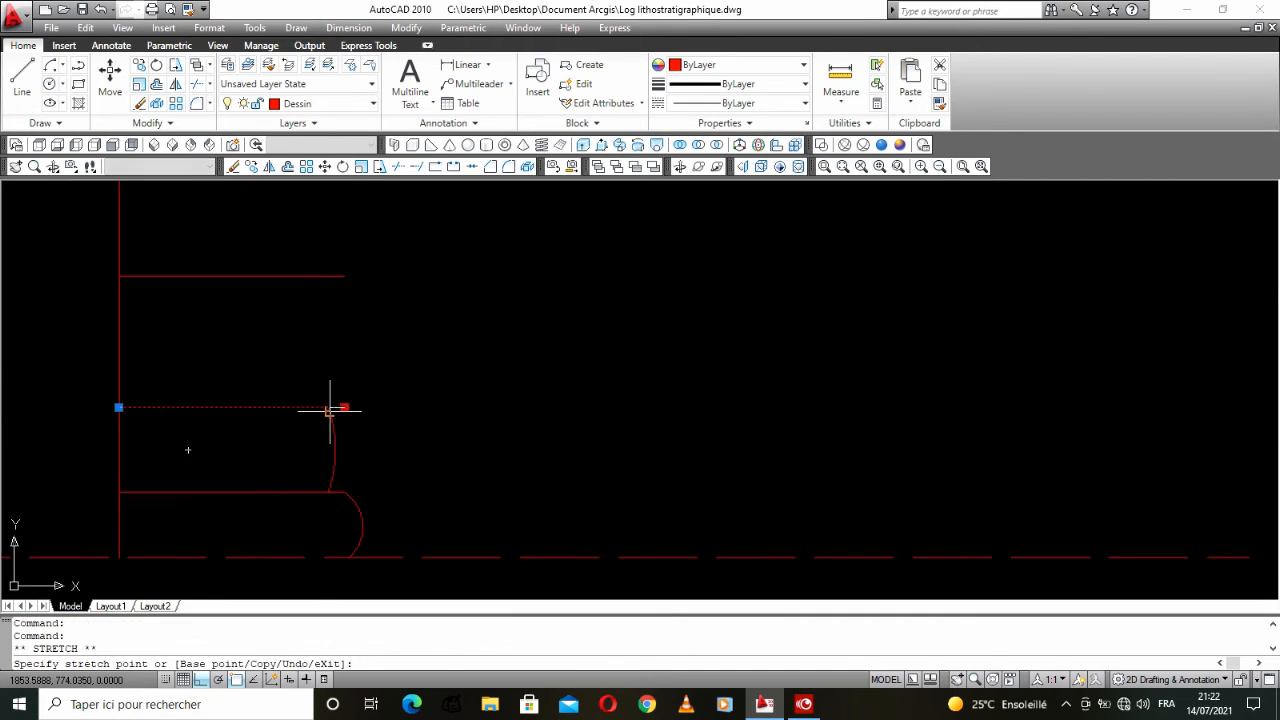
pyautogui.press('Escape')
pyautogui.scroll(-4, 351, 414)
pyautogui.scroll(2, 329, 440)
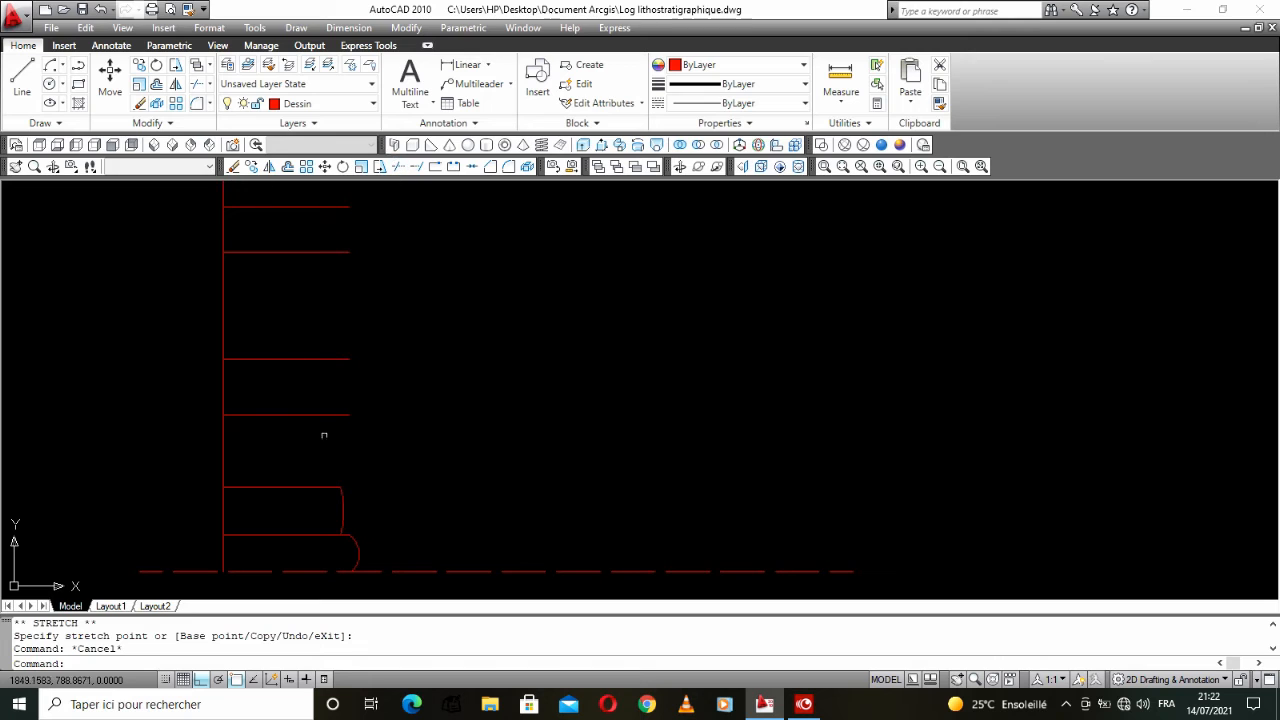
# Step: Copy the second layer's arc from its upper end to the right end of the third-lowest horizontal line
pyautogui.click(338, 509)
pyautogui.click(334, 510)
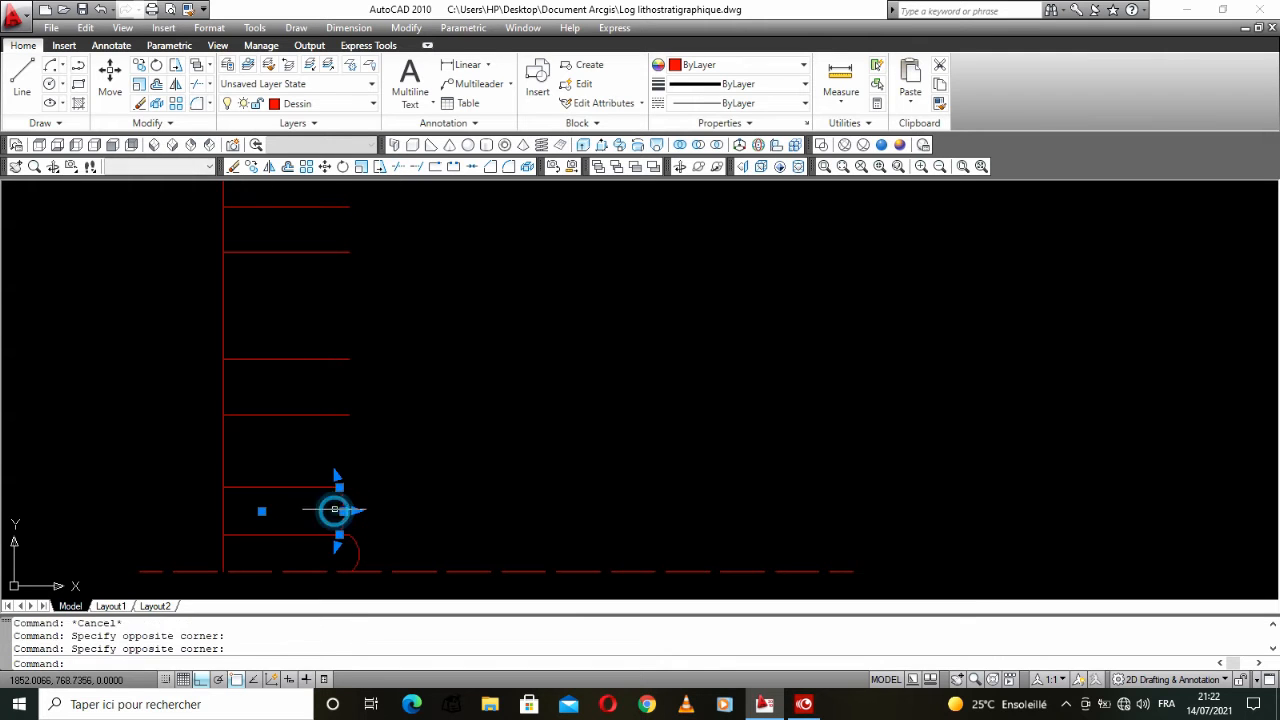
pyautogui.click(254, 168)
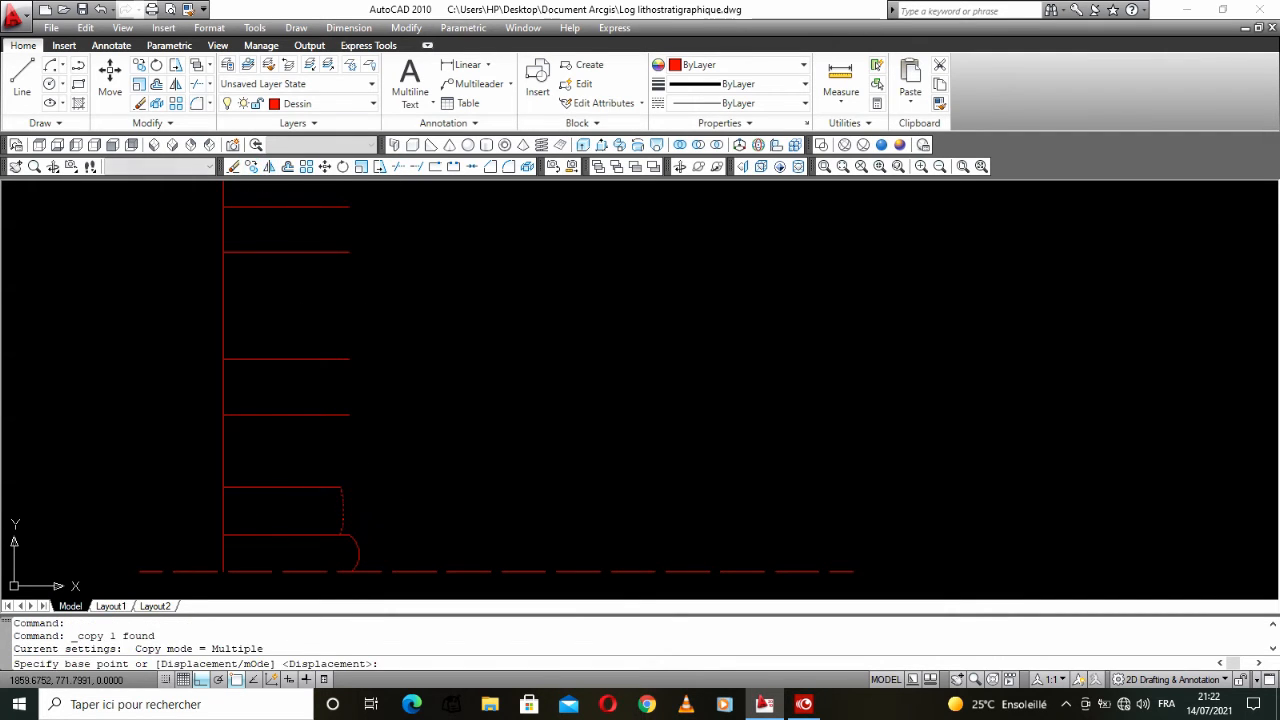
pyautogui.click(340, 487)
pyautogui.click(345, 414)
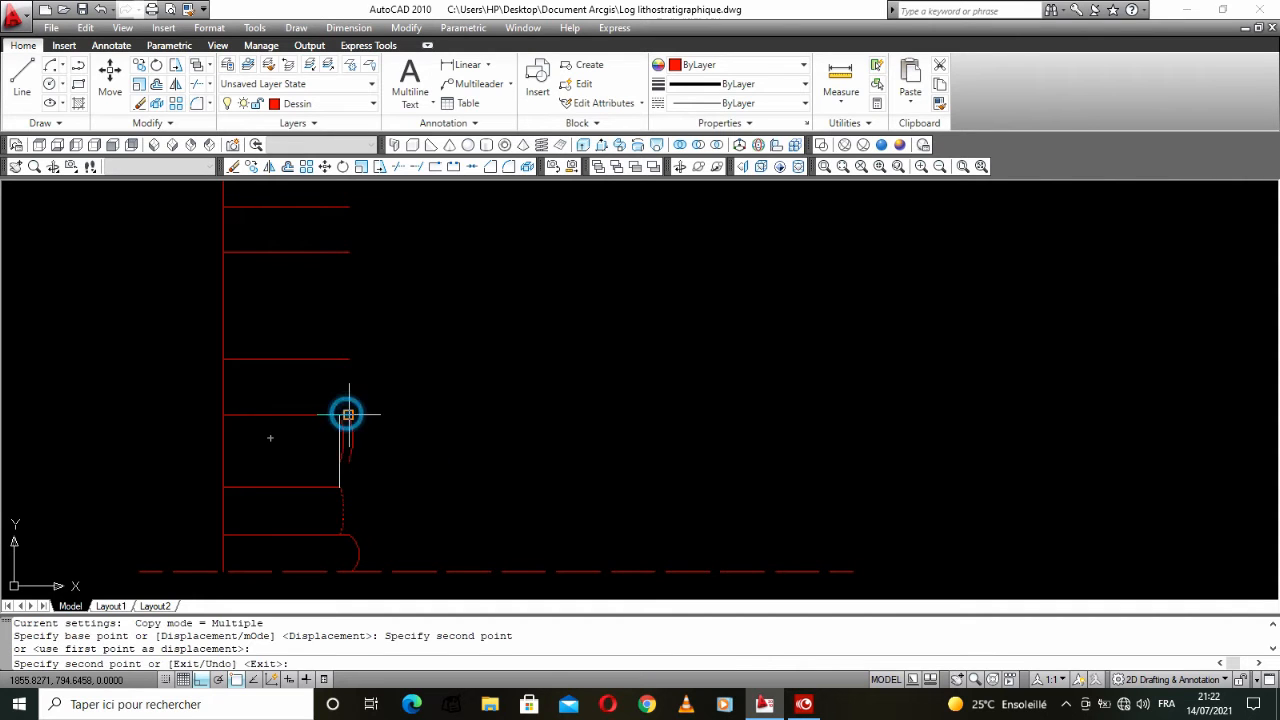
pyautogui.rightClick(372, 414)
pyautogui.click(386, 423)
# Step: Stretch the copied arc's lower end to the right end of the second-lowest line, closing the third layer
pyautogui.click(366, 452)
pyautogui.click(336, 461)
pyautogui.click(347, 463)
pyautogui.scroll(4, 339, 490)
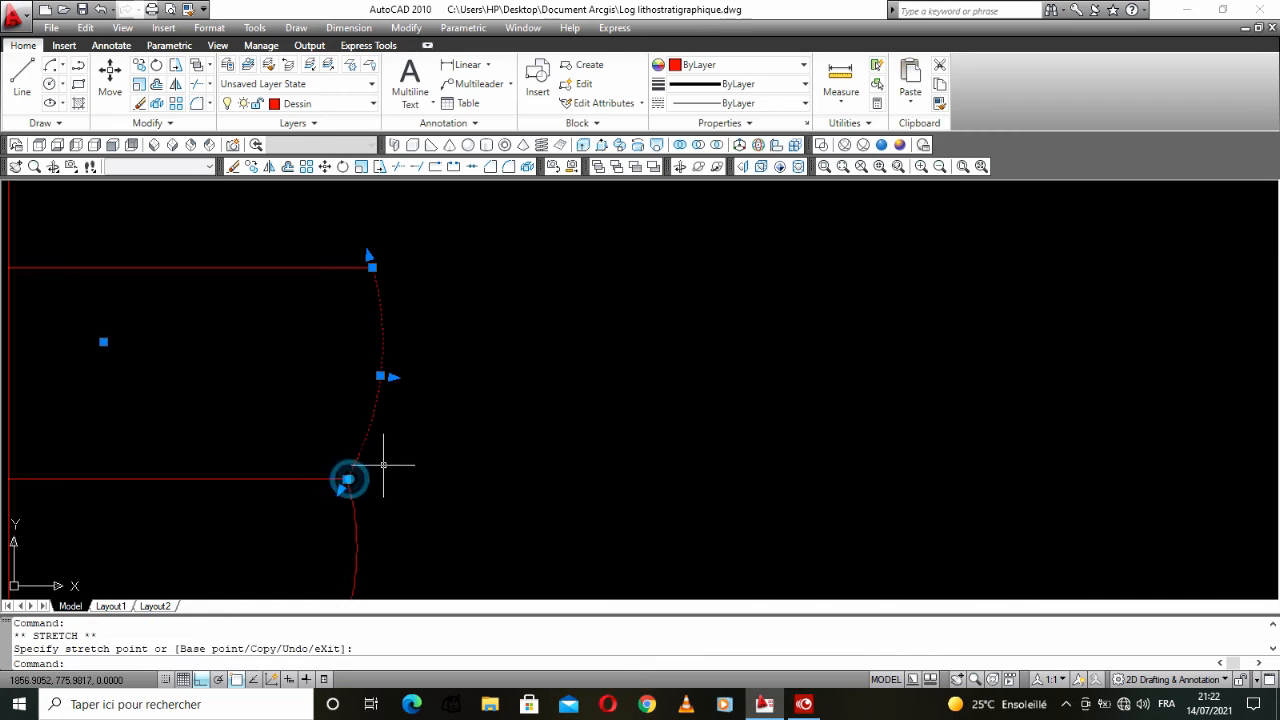
pyautogui.press('Escape')
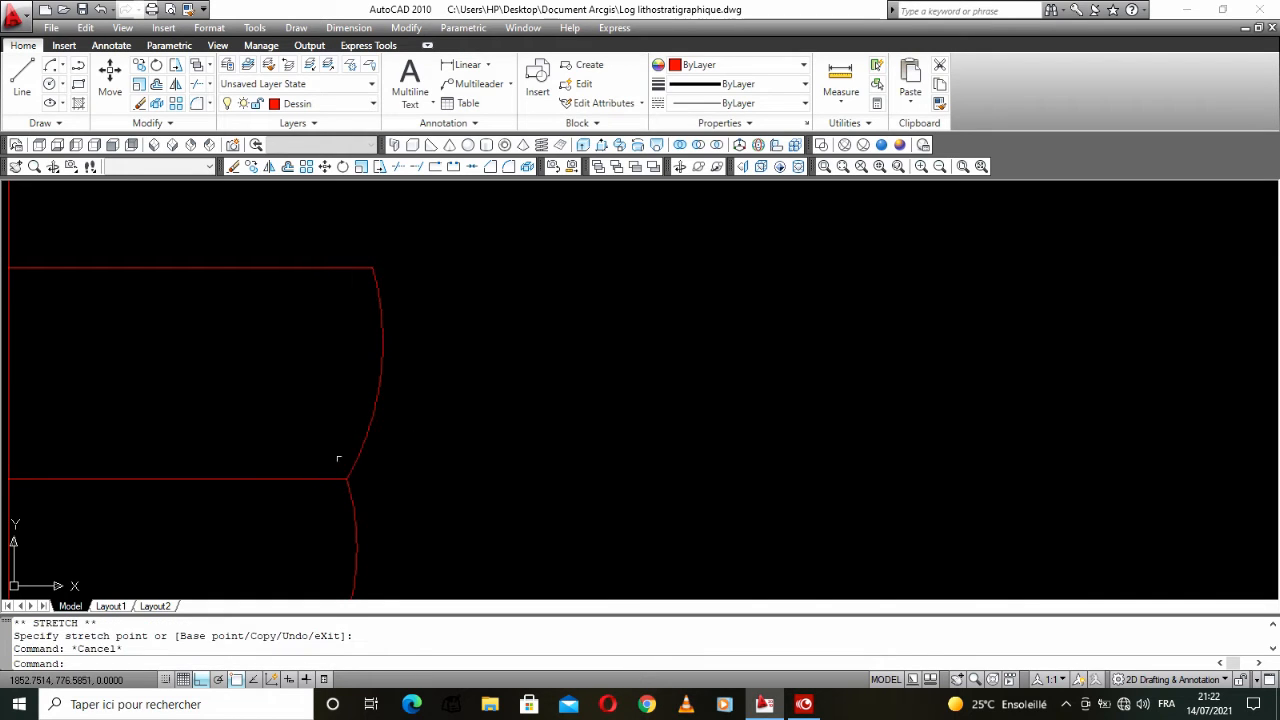
# Step: Lengthen the second-lowest horizontal line outward beyond the arc ends
pyautogui.click(341, 480)
pyautogui.click(346, 479)
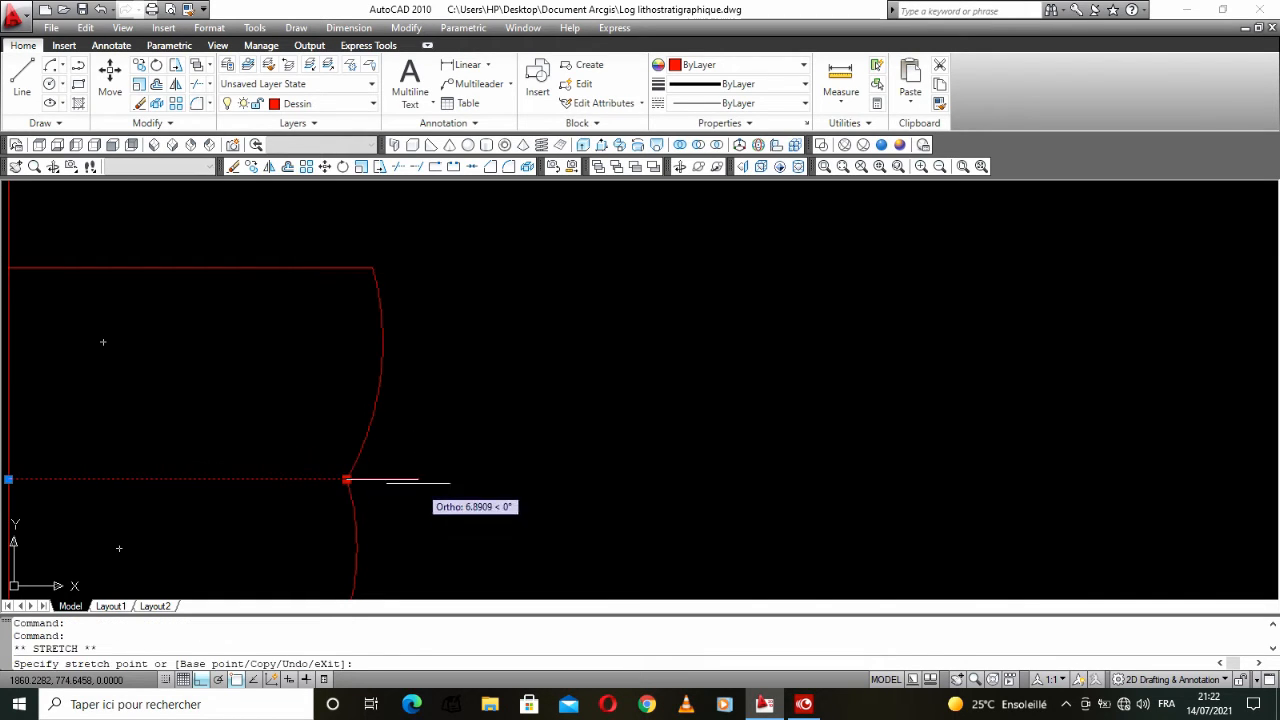
pyautogui.press('Escape')
pyautogui.scroll(-2, 398, 479)
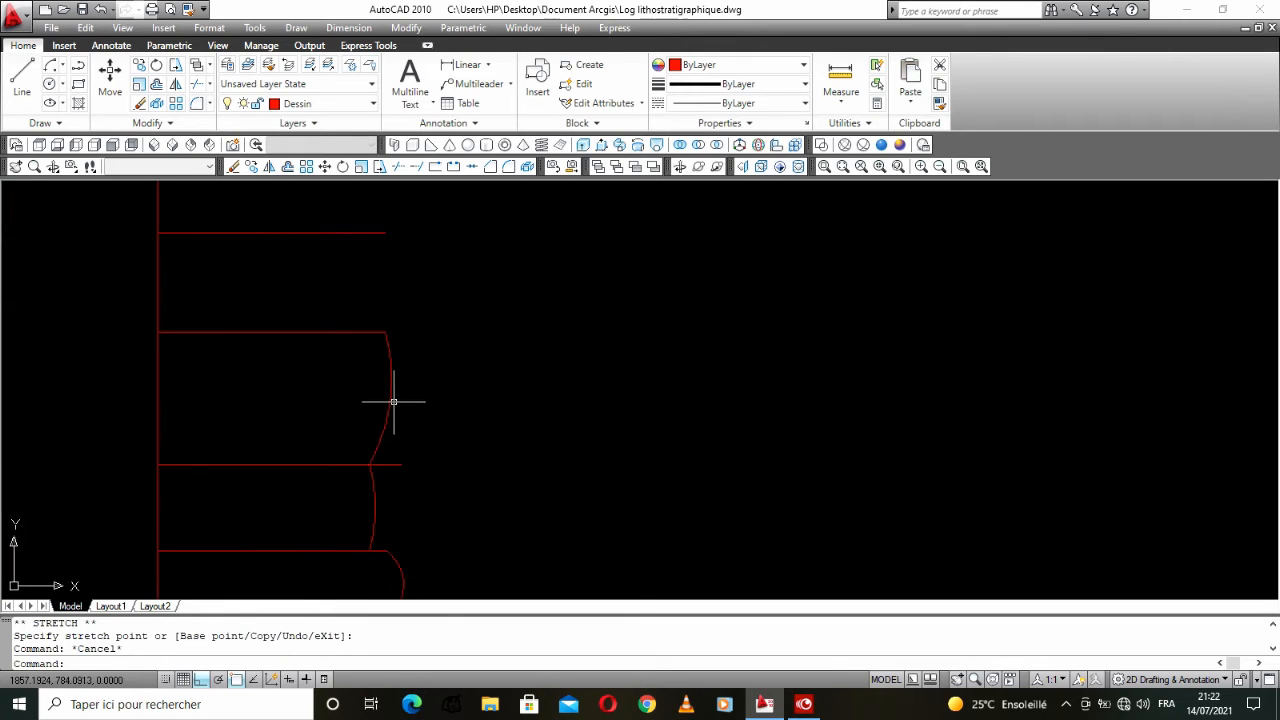
# Step: Stretch the lower end of the third layer's arc outward along the lengthened line
pyautogui.click(390, 403)
pyautogui.click(369, 464)
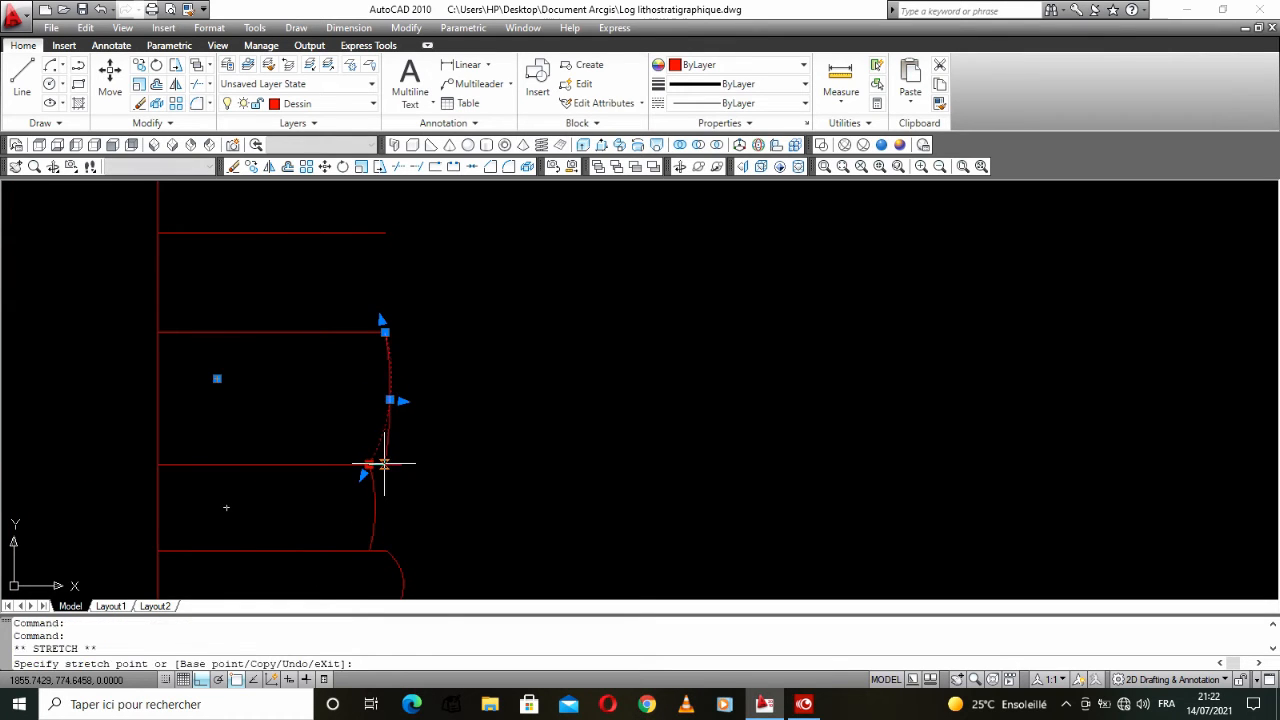
pyautogui.click(384, 463)
# Step: Stretch the midpoint of the third layer's arc inward so it curves towards the column
pyautogui.scroll(3, 392, 431)
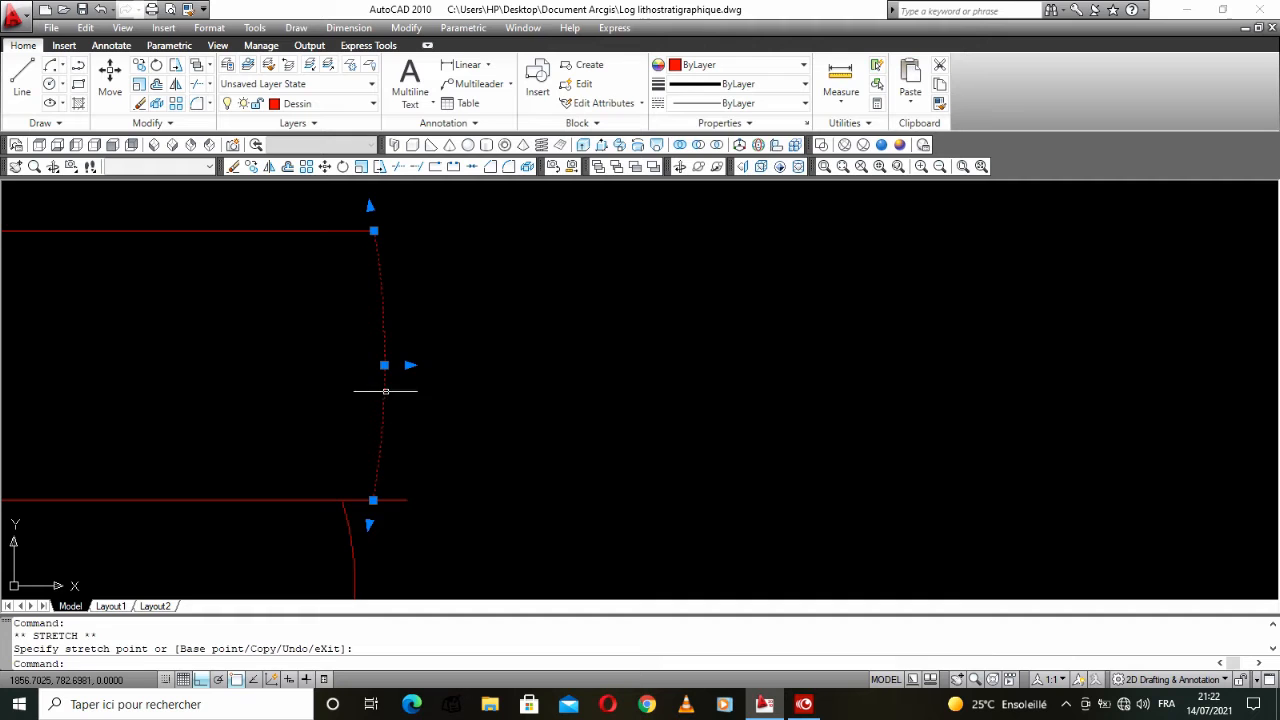
pyautogui.click(384, 365)
pyautogui.press('Escape')
# Step: Shorten the second-lowest line back to the lower end of the third layer's arc
pyautogui.scroll(-4, 387, 410)
pyautogui.scroll(5, 387, 410)
pyautogui.click(386, 426)
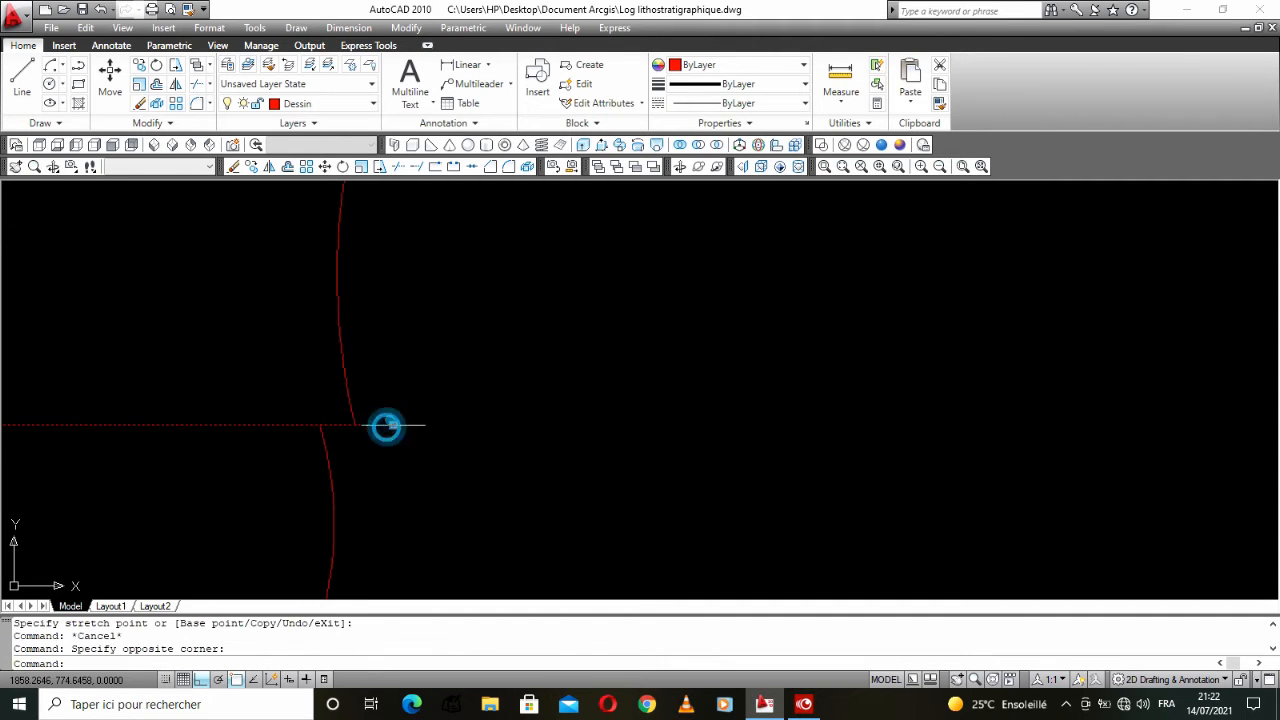
pyautogui.click(393, 425)
pyautogui.click(355, 423)
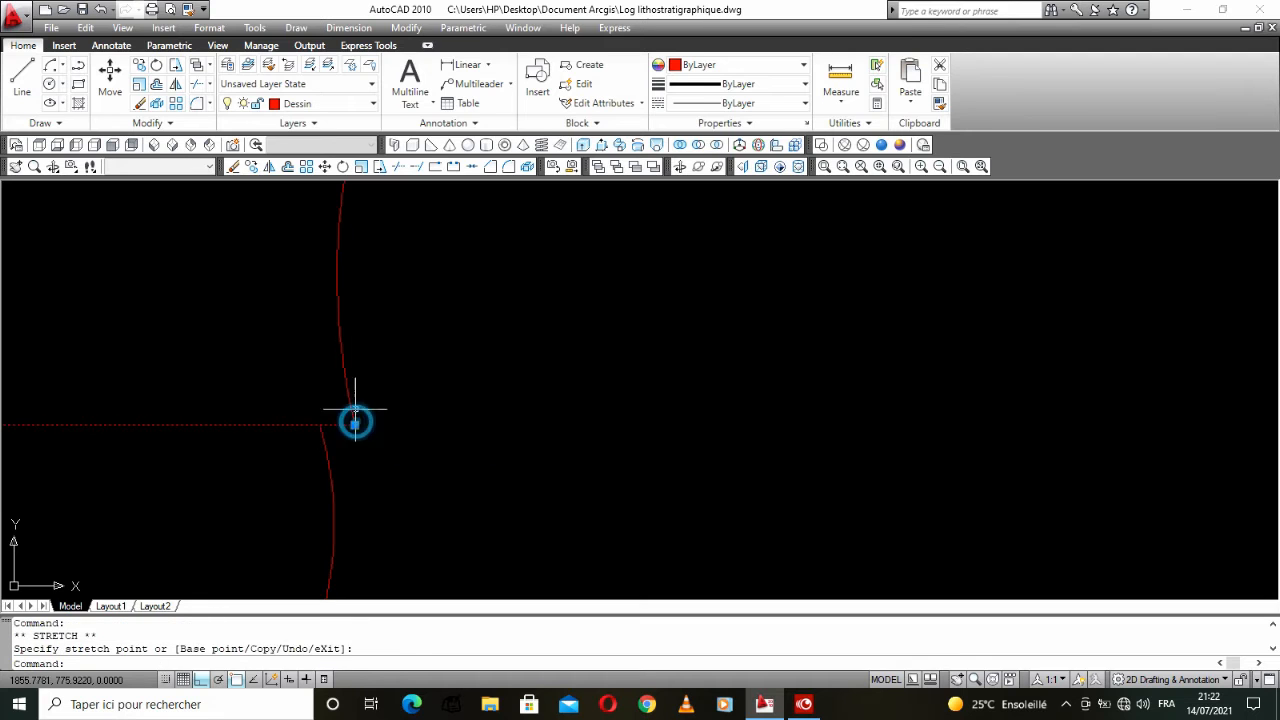
pyautogui.press('Escape')
# Step: Stretch the midpoint of the third layer's arc outward so it bulges away from the column
pyautogui.click(352, 324)
pyautogui.click(326, 346)
pyautogui.click(336, 272)
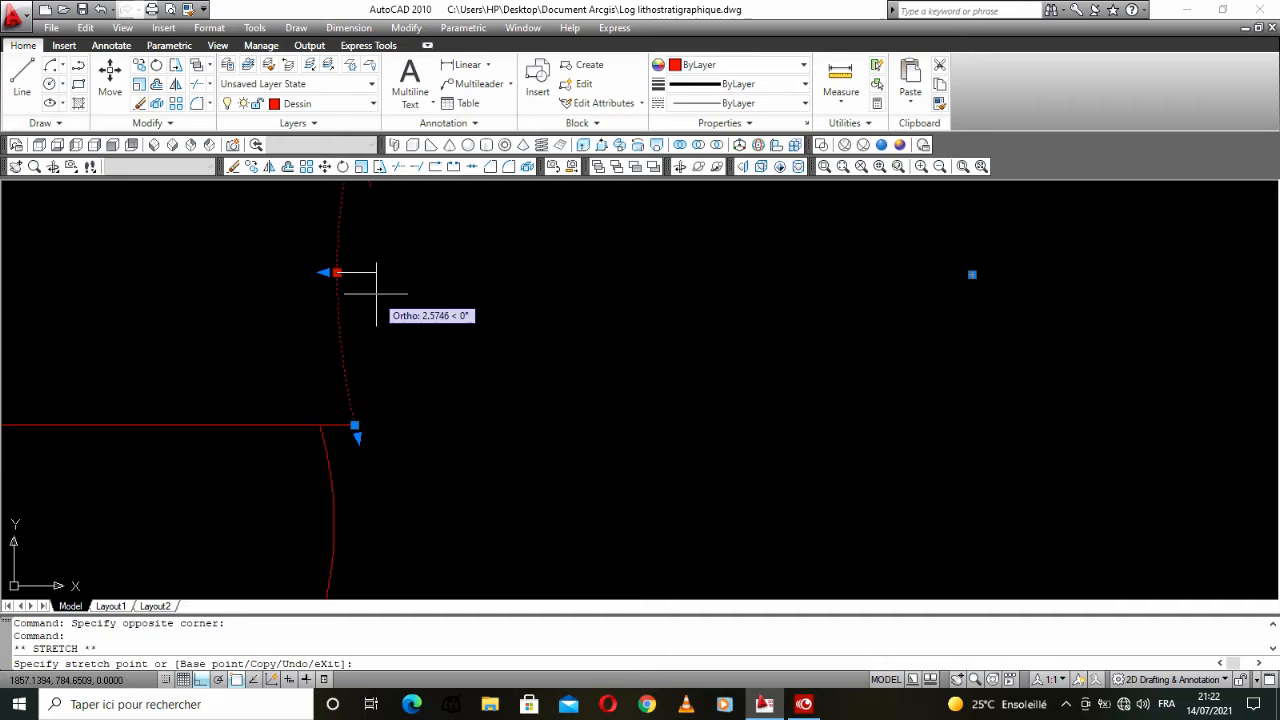
pyautogui.scroll(-1, 368, 320)
pyautogui.press('Escape')
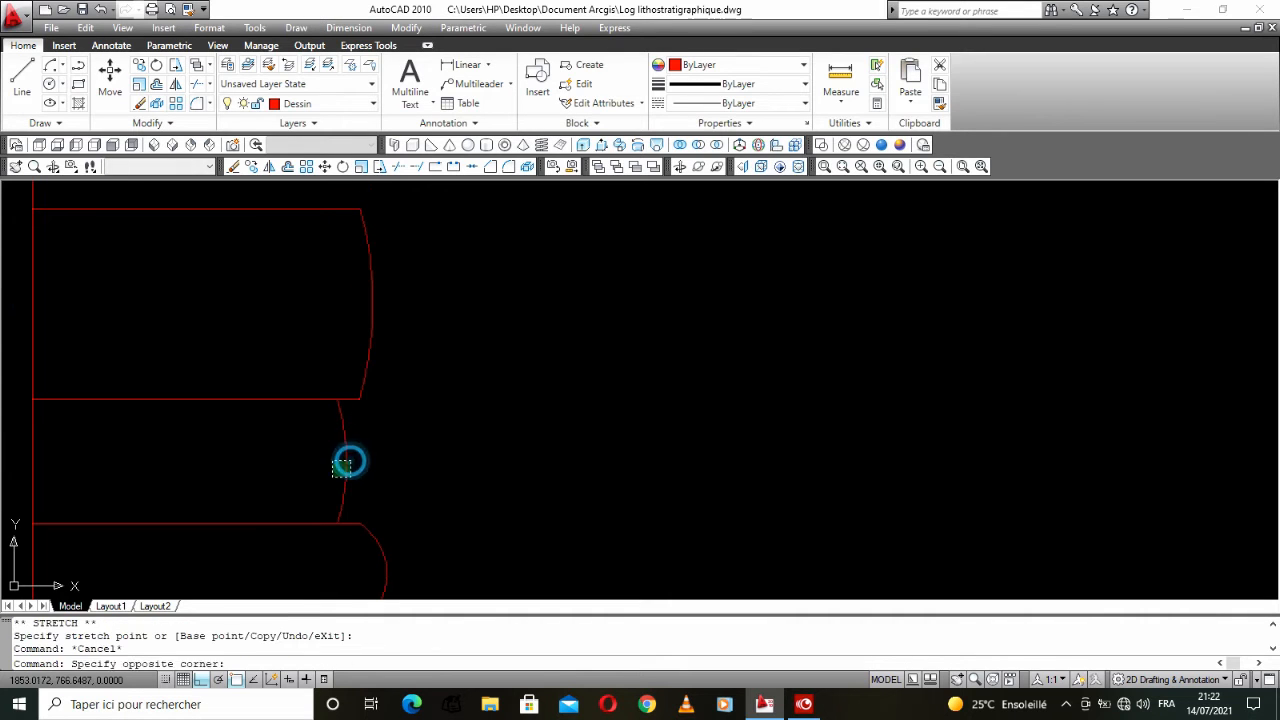
# Step: Stretch the midpoint of the second layer's arc inward so its outward bulge is almost flat
pyautogui.click(346, 461)
pyautogui.click(346, 461)
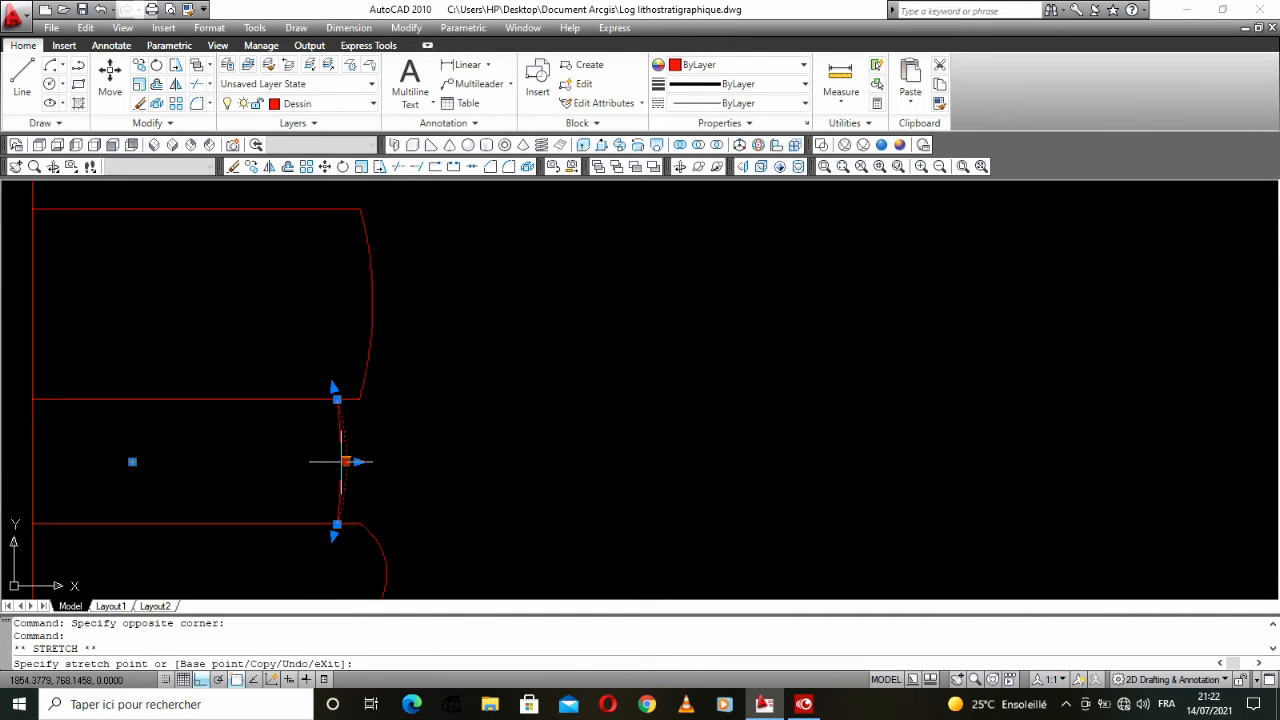
pyautogui.scroll(3, 346, 461)
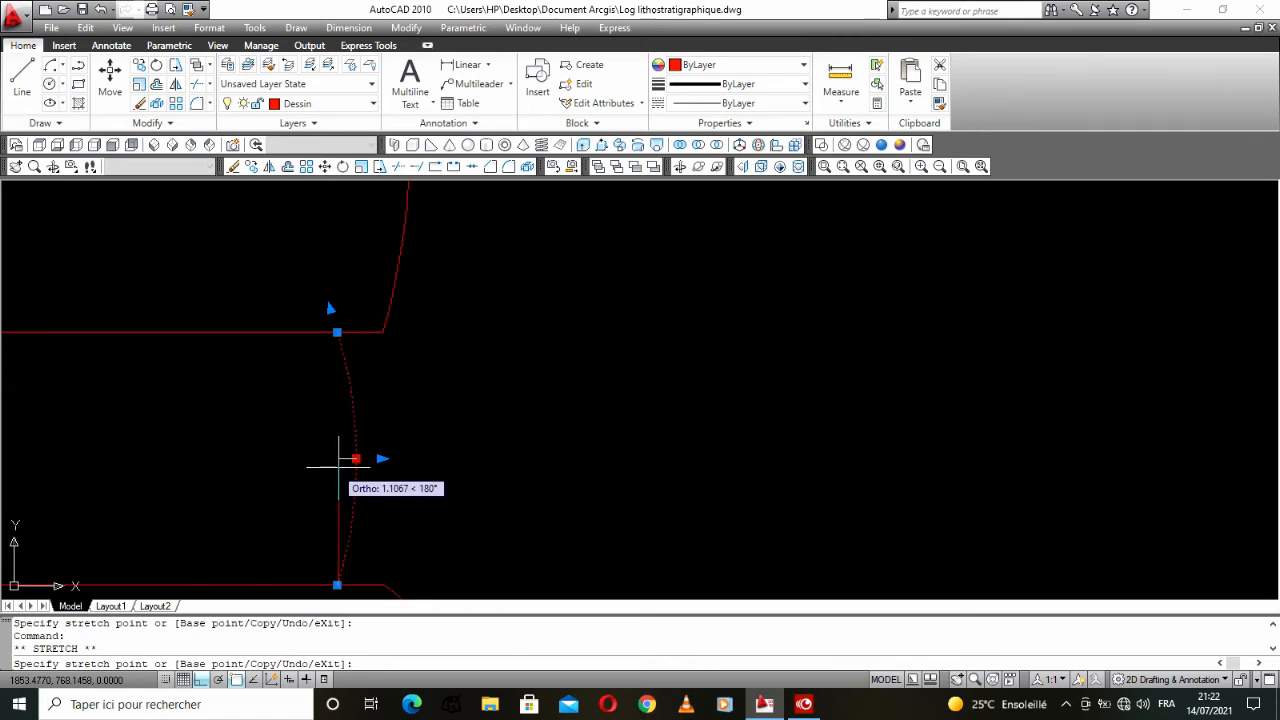
pyautogui.press('Escape')
pyautogui.scroll(-6, 370, 436)
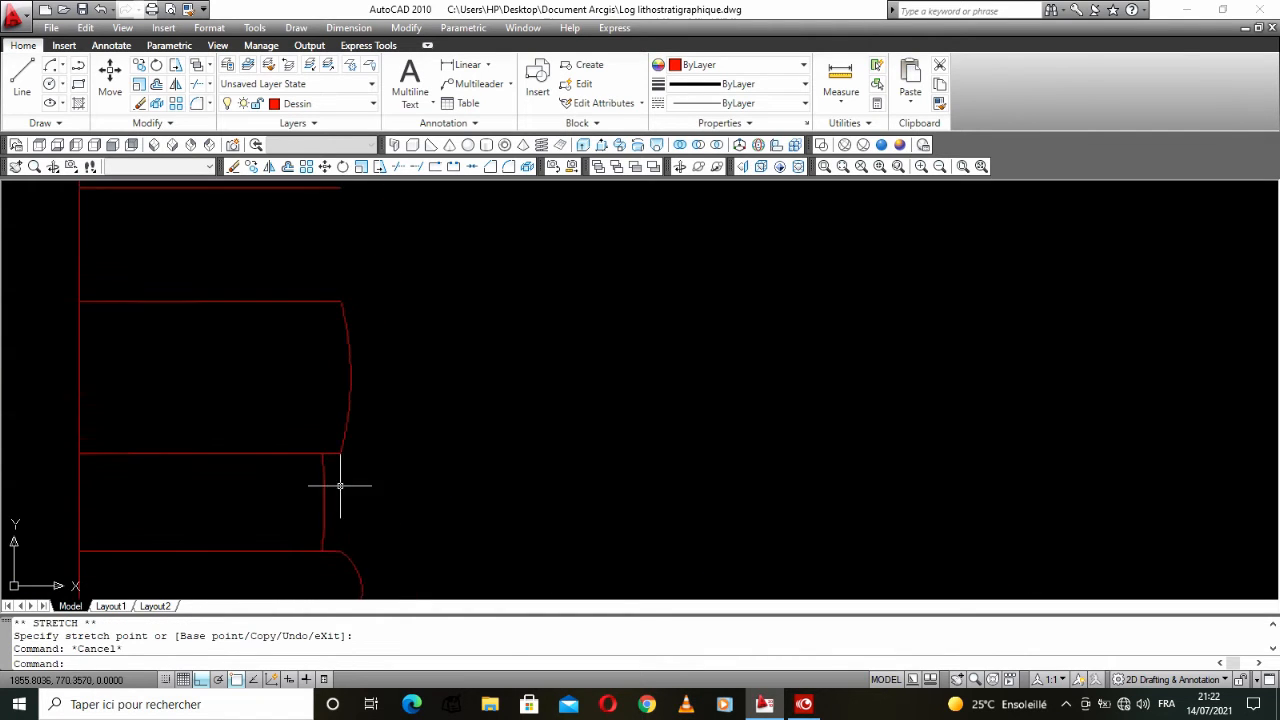
# Step: Copy the third layer's arc from its upper end to the outer end of the fourth layer's upper line
pyautogui.scroll(3, 332, 436)
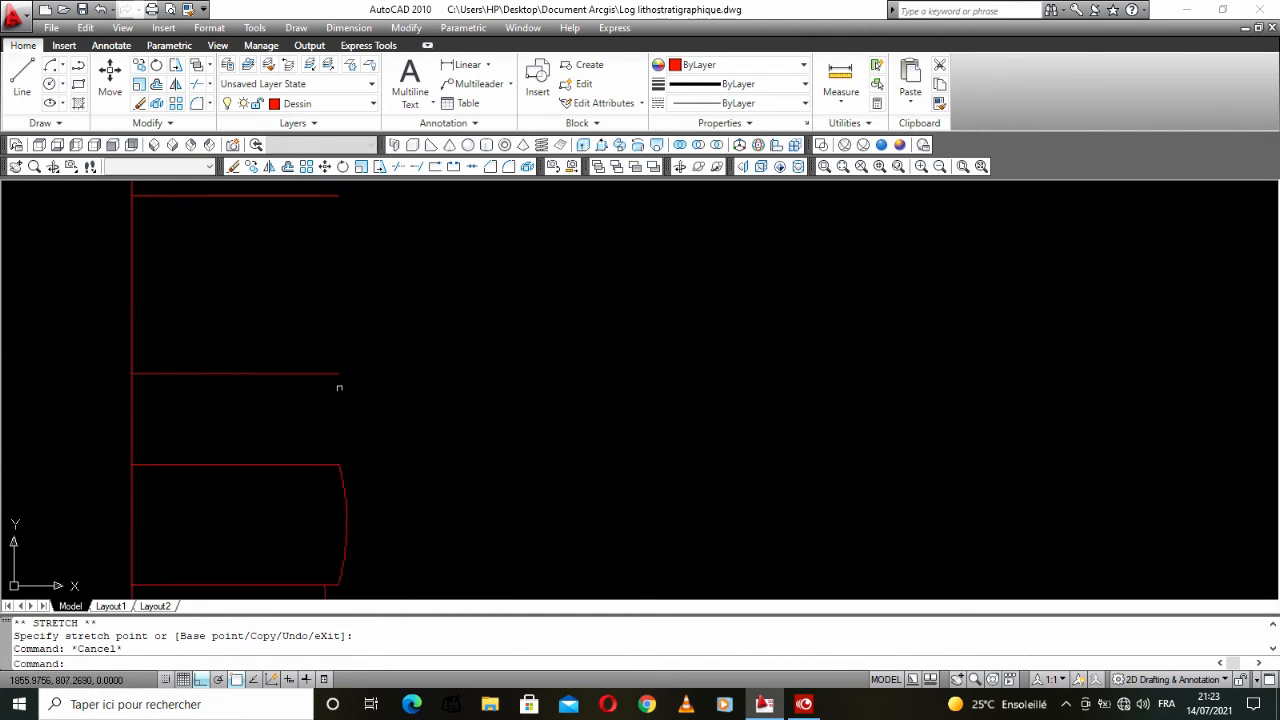
pyautogui.click(357, 508)
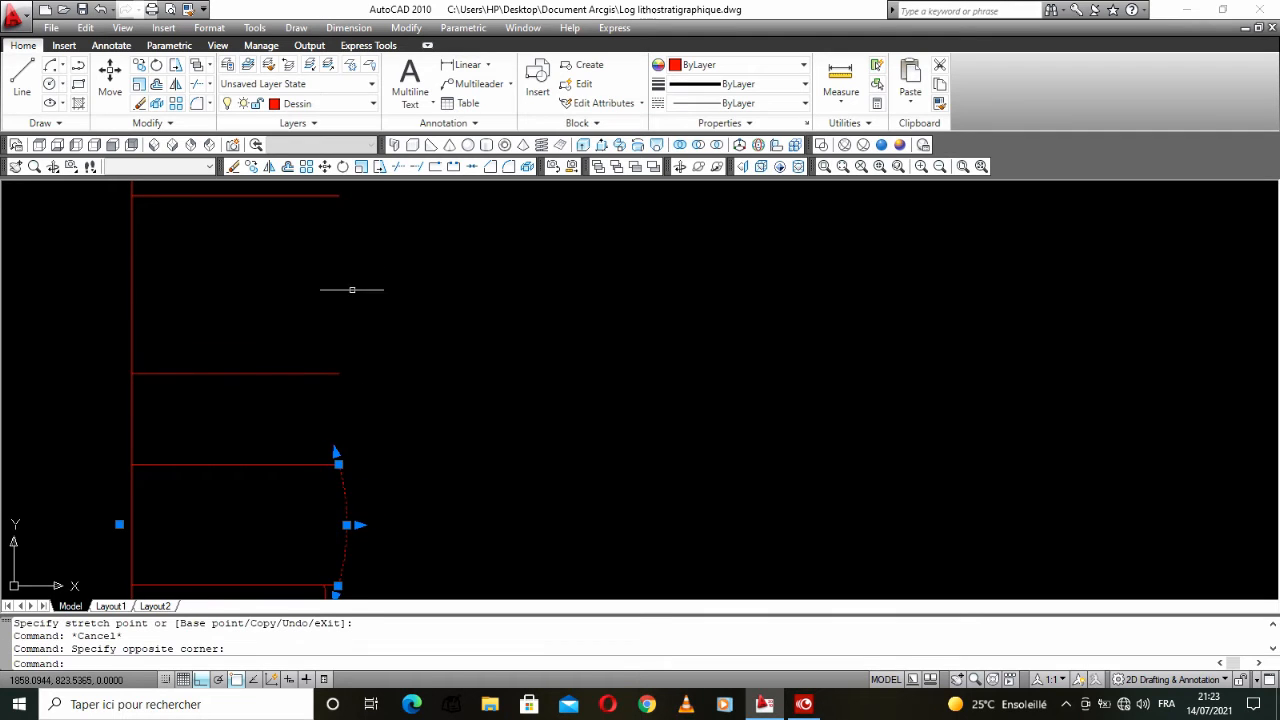
pyautogui.click(252, 167)
pyautogui.click(340, 465)
pyautogui.click(337, 372)
pyautogui.rightClick(343, 385)
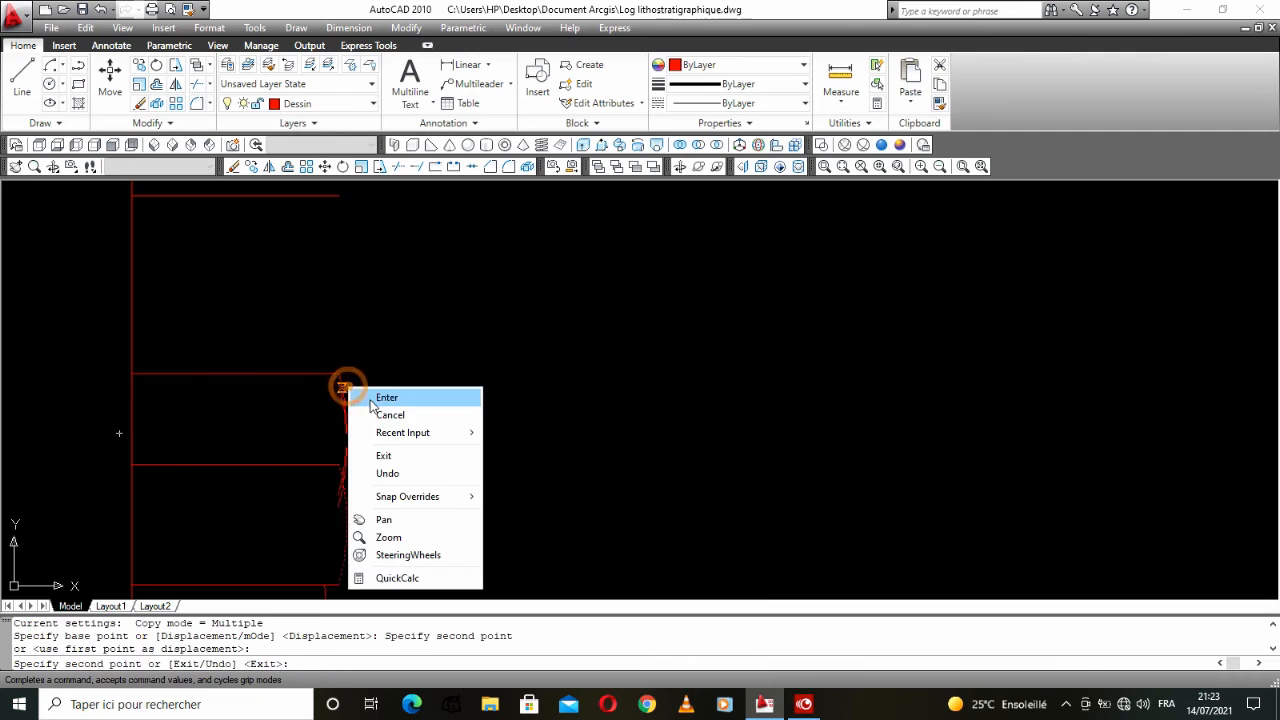
pyautogui.click(368, 395)
# Step: Bend the fourth layer's arc inward and stretch its lower end to the outer end of the layer's lower line
pyautogui.click(346, 428)
pyautogui.click(346, 434)
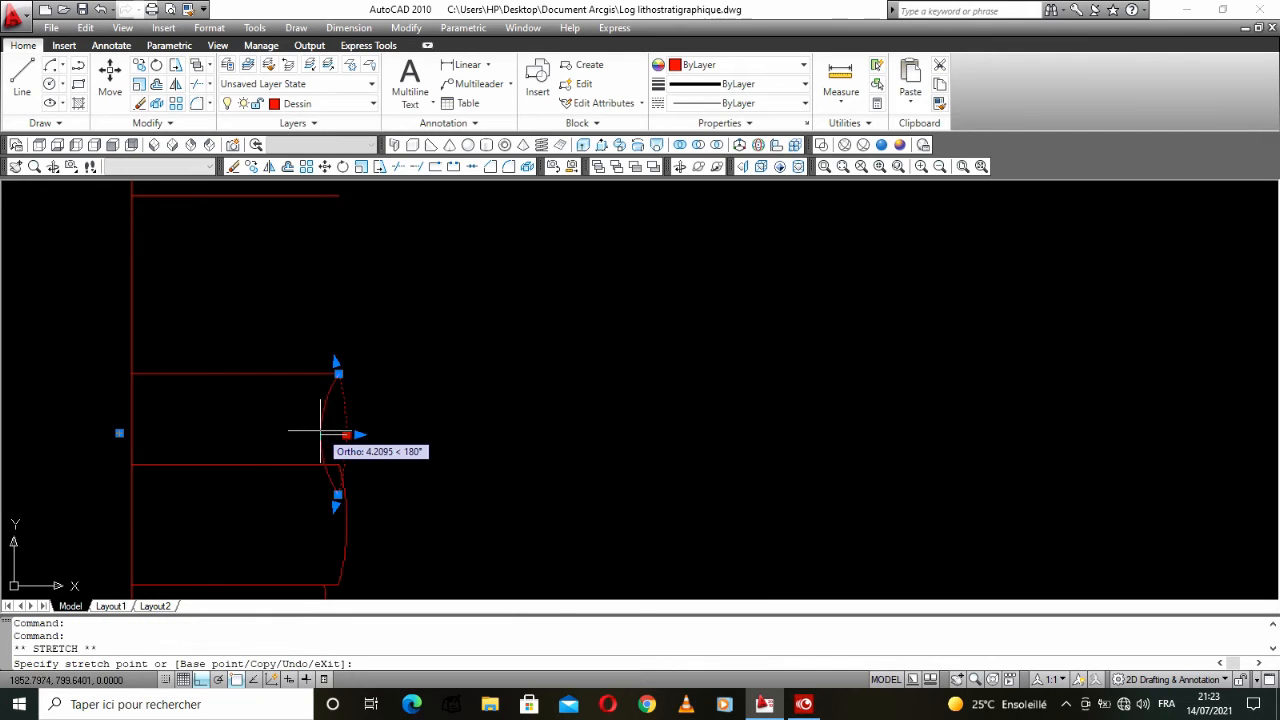
pyautogui.click(338, 494)
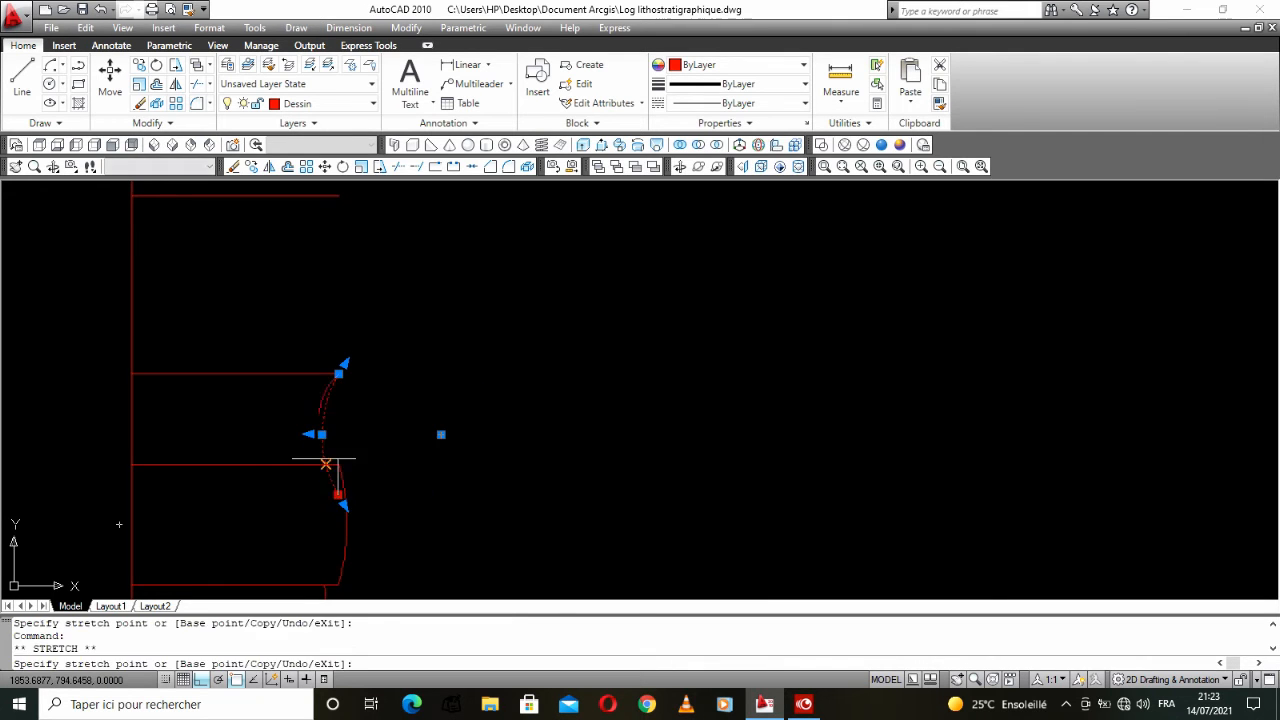
pyautogui.scroll(4, 326, 465)
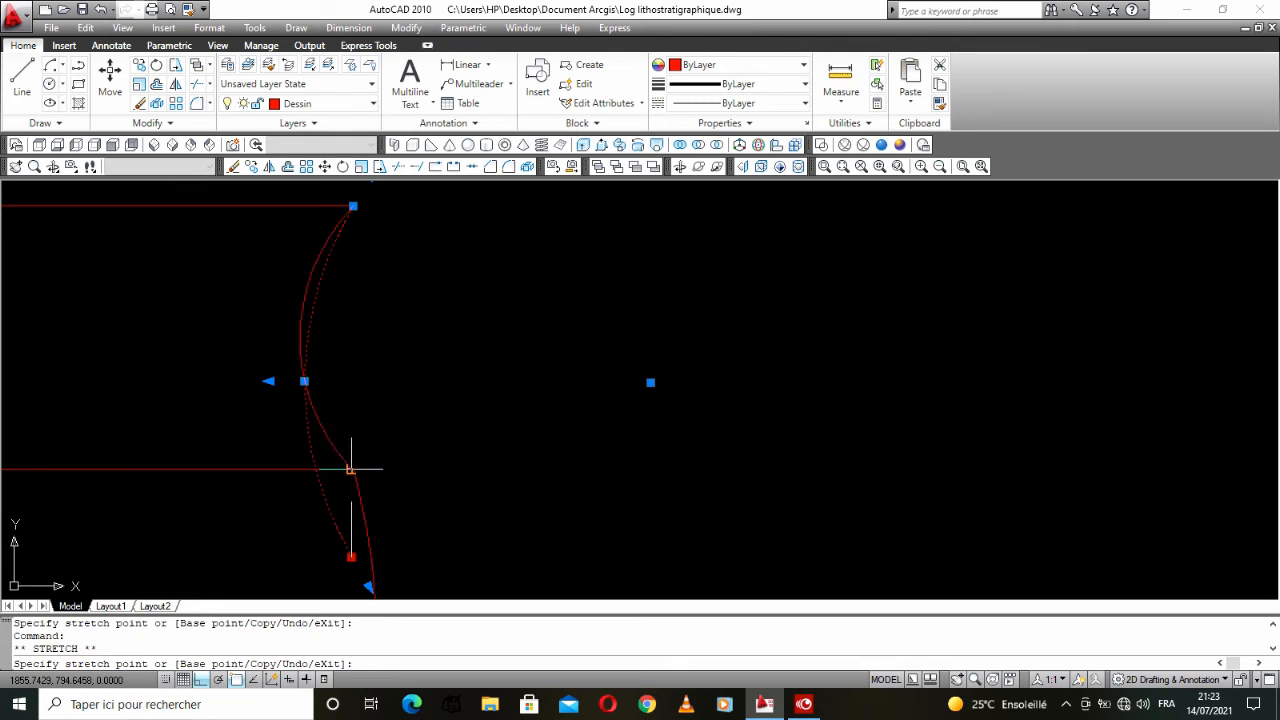
pyautogui.click(350, 468)
pyautogui.scroll(-2, 324, 397)
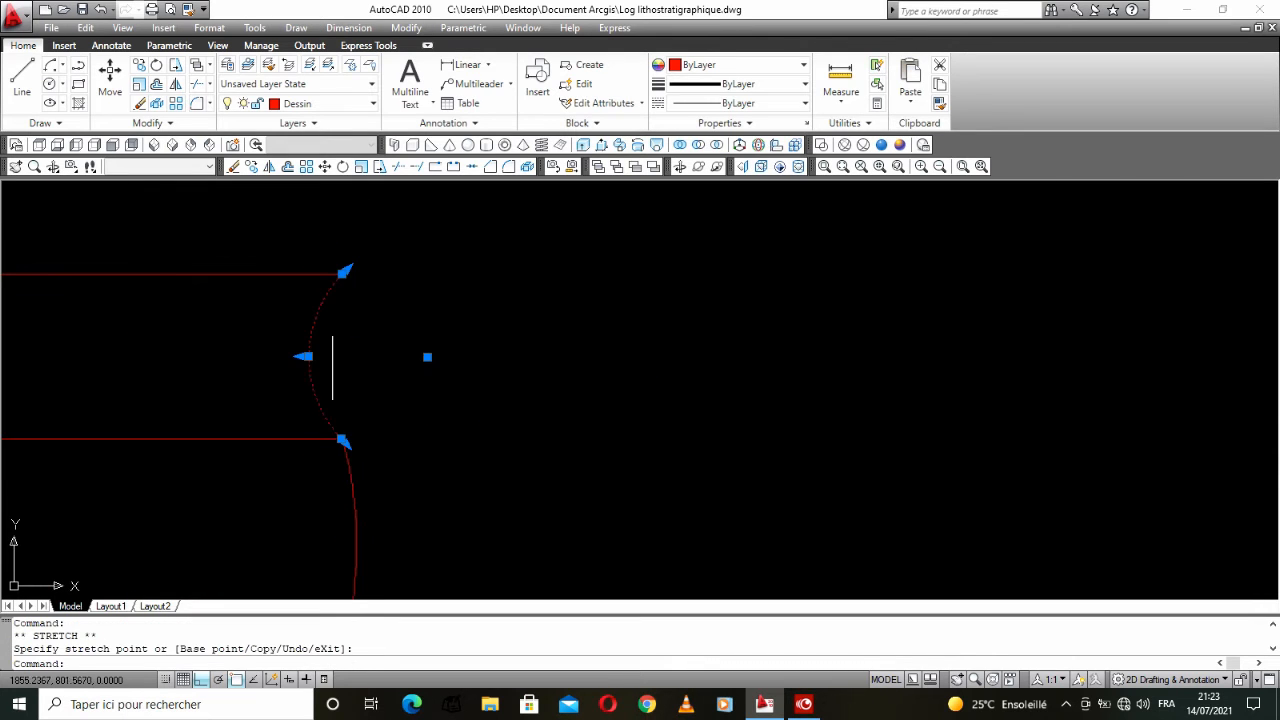
# Step: Stretch the midpoint of the fourth layer's arc outward to make its inward curve shallower
pyautogui.click(313, 355)
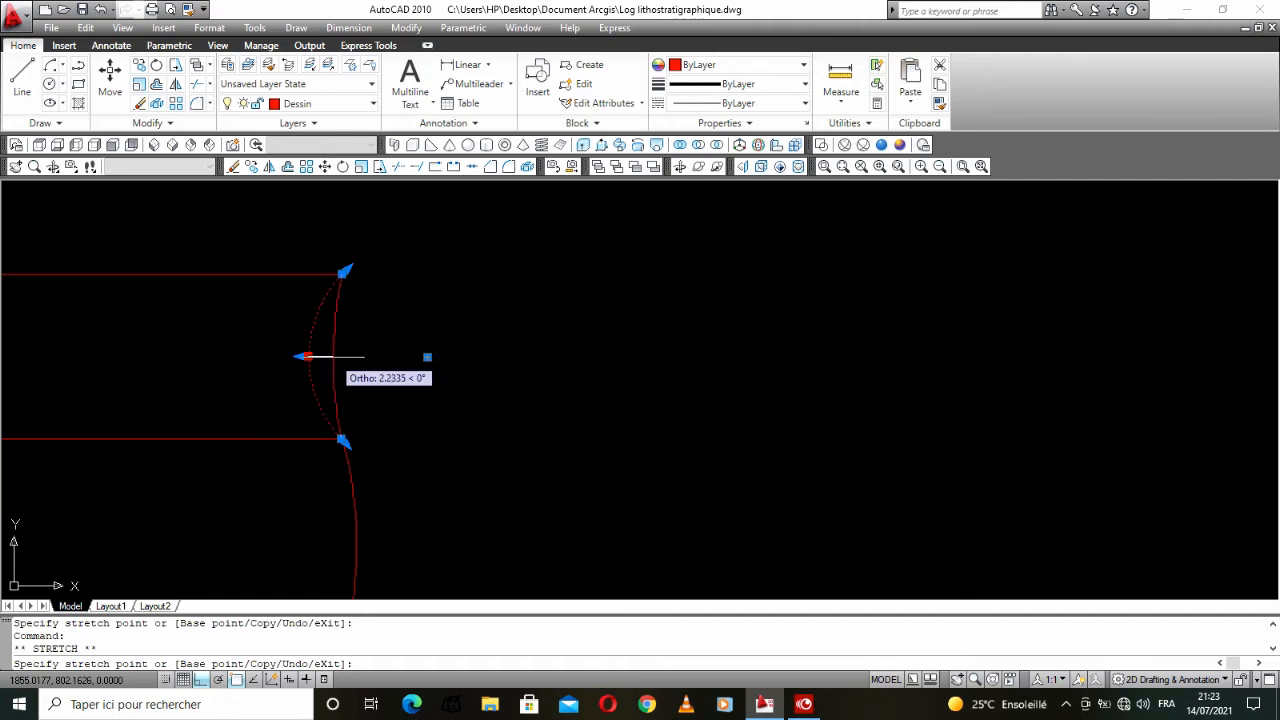
pyautogui.click(333, 357)
pyautogui.click(333, 356)
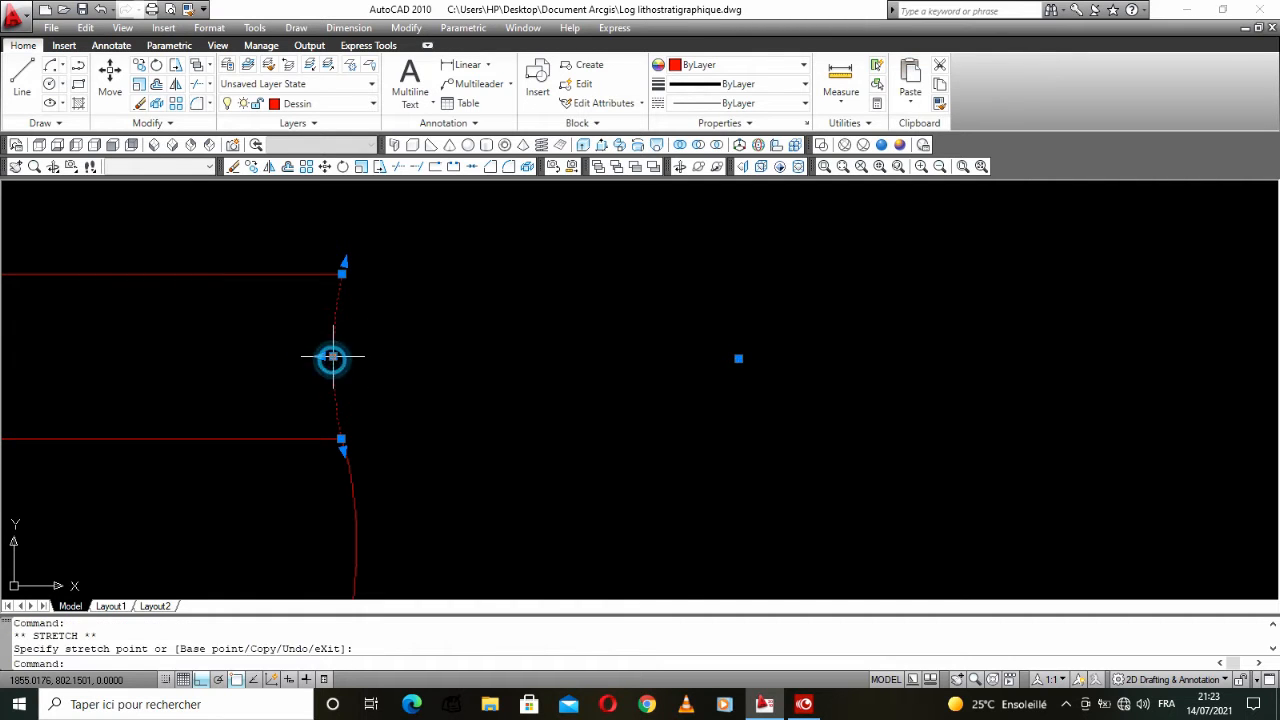
pyautogui.press('Escape')
# Step: Move the fourth layer's arc horizontally inward, away from the outer ends of the layer lines
pyautogui.click(338, 312)
pyautogui.click(327, 253)
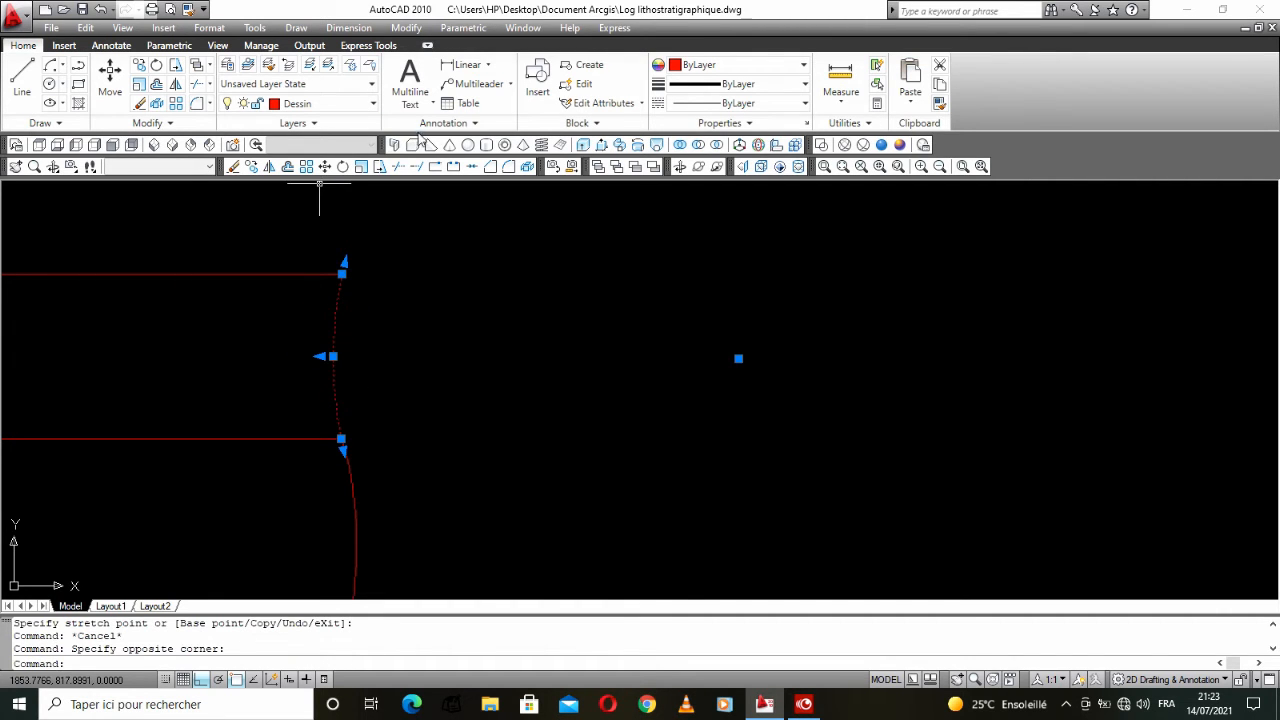
pyautogui.click(110, 72)
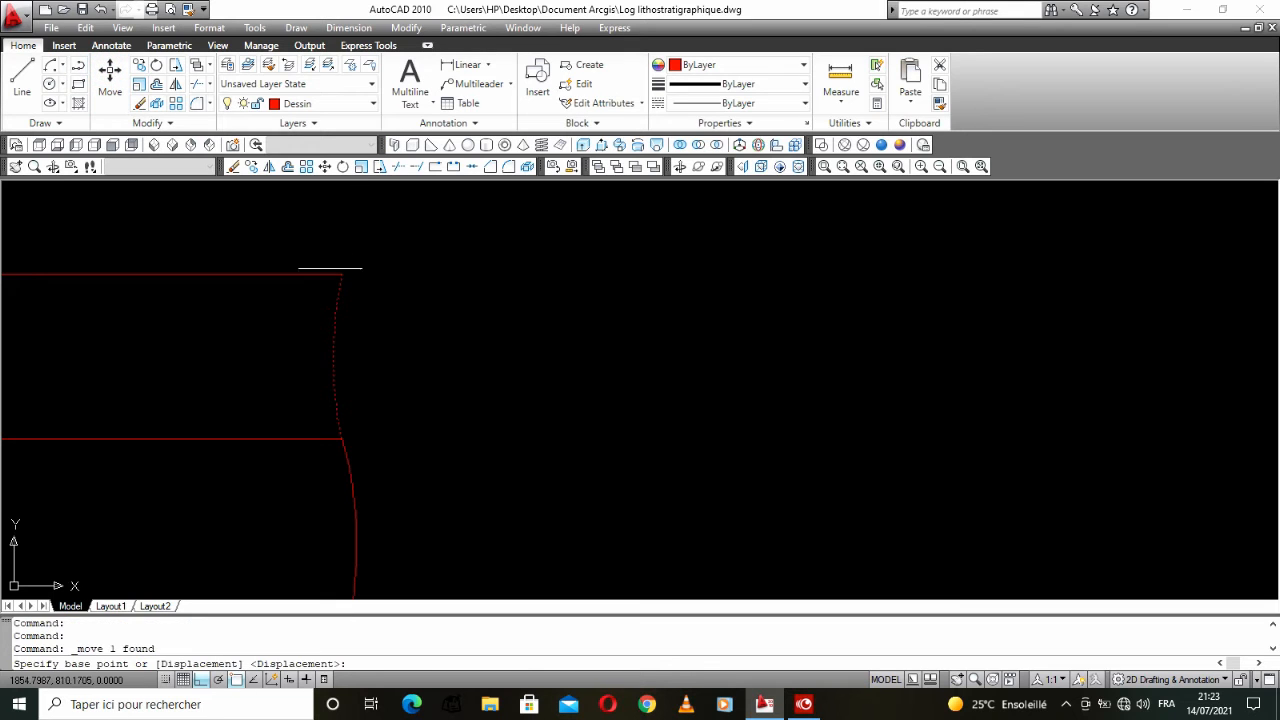
pyautogui.click(338, 273)
pyautogui.press('Escape')
pyautogui.scroll(-4, 363, 349)
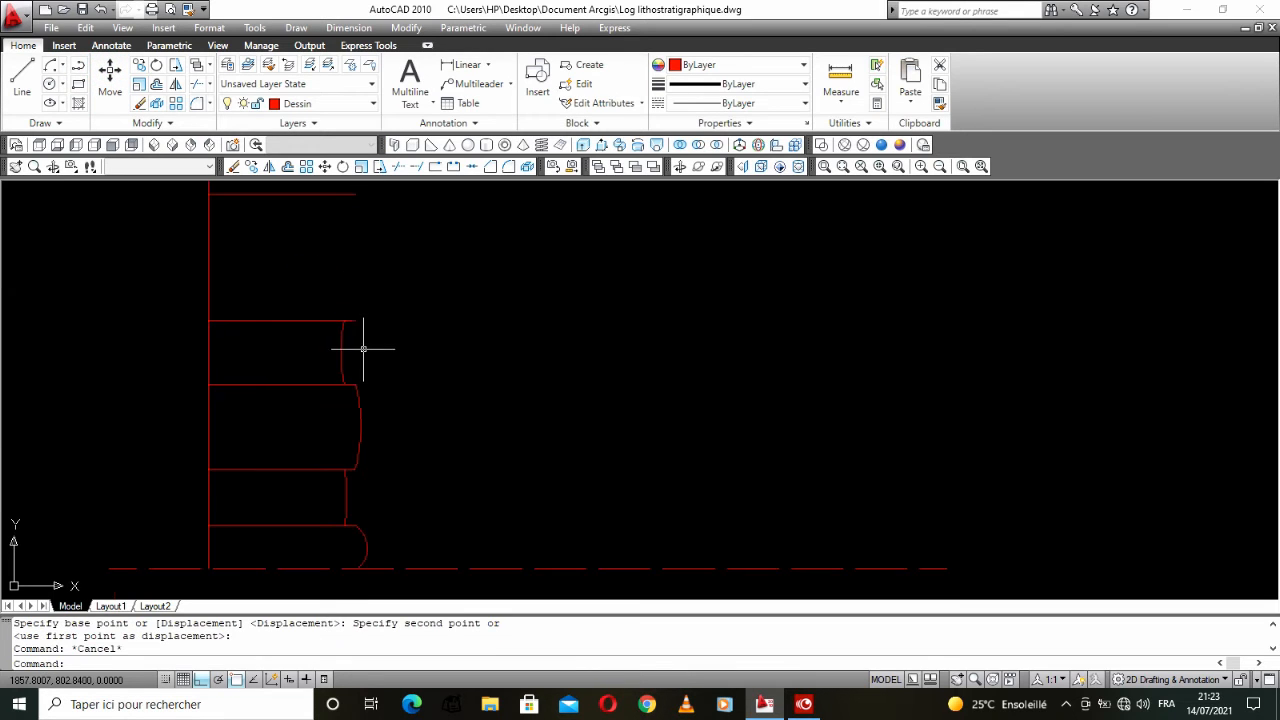
# Step: Move the fourth layer's arc a little further inward along its upper line
pyautogui.scroll(4, 352, 362)
pyautogui.click(365, 362)
pyautogui.click(304, 347)
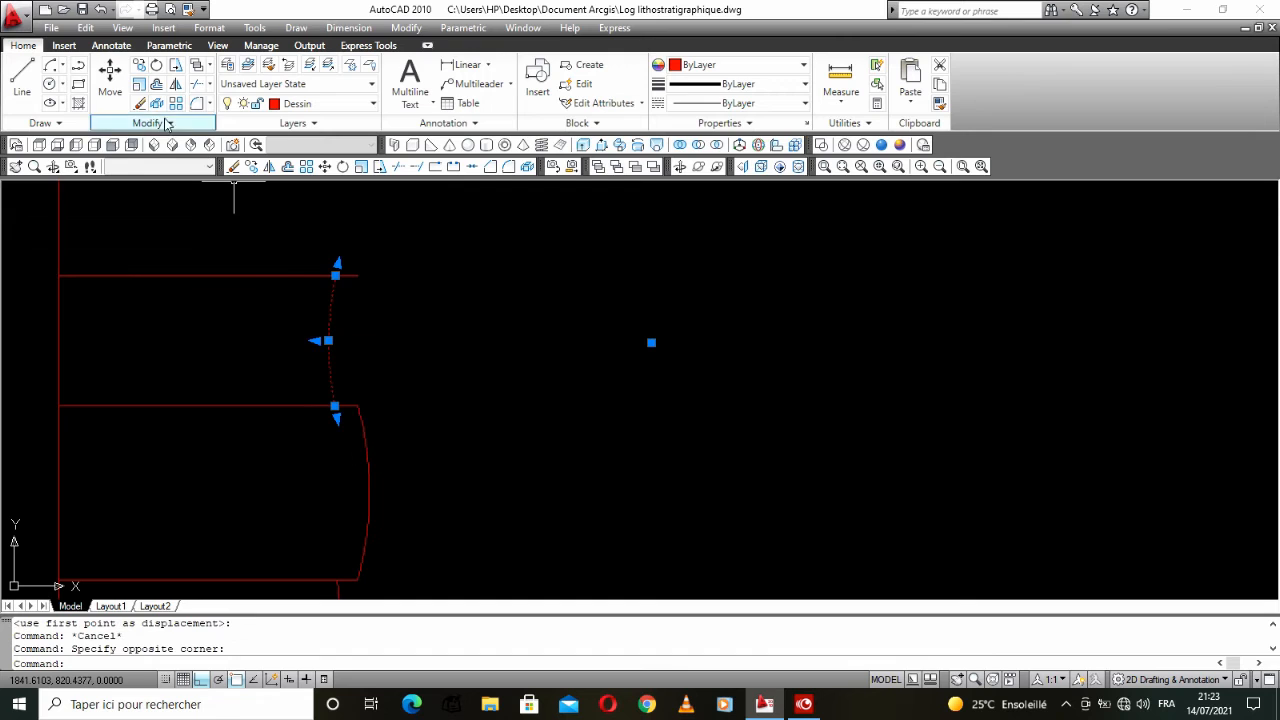
pyautogui.click(115, 98)
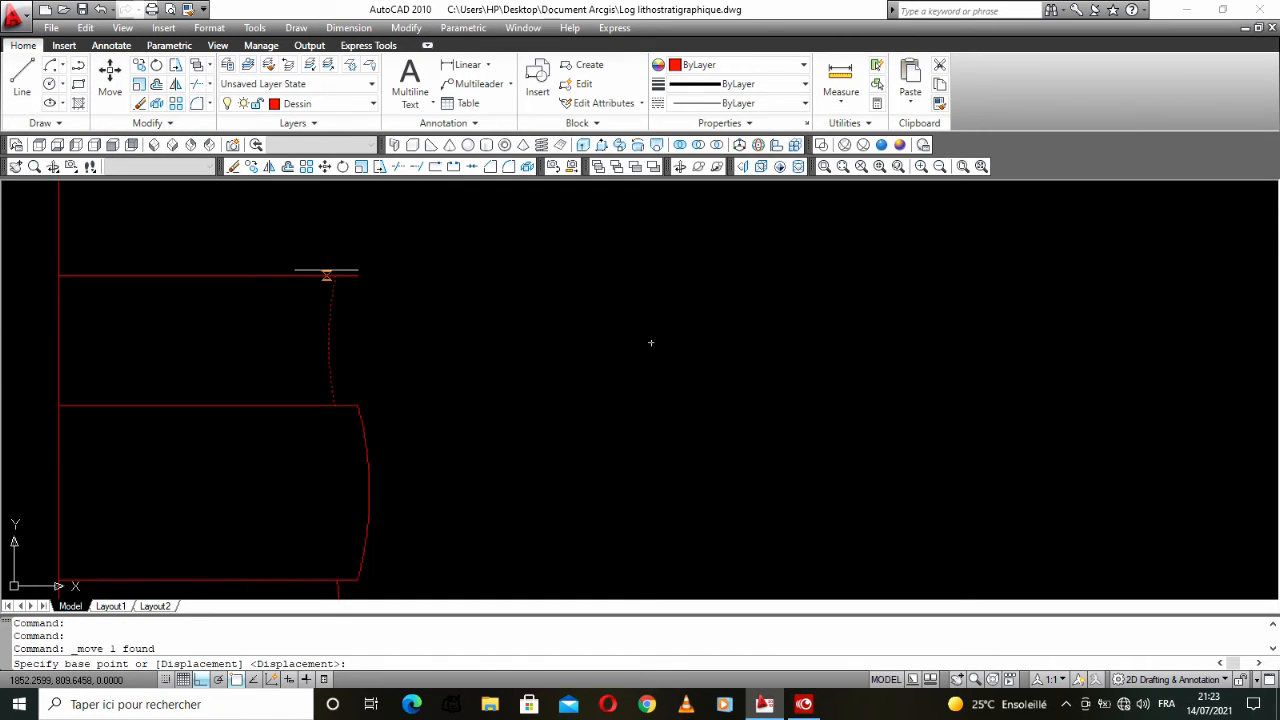
pyautogui.click(335, 275)
pyautogui.click(317, 274)
pyautogui.scroll(-4, 317, 288)
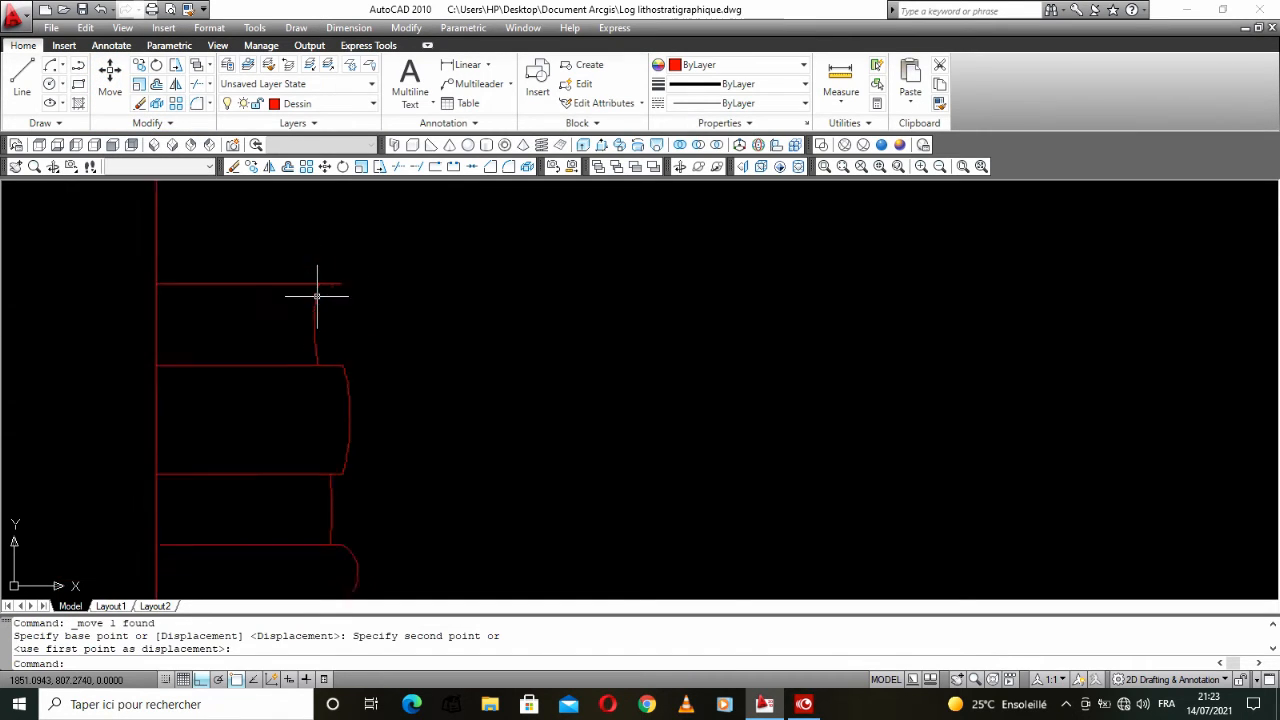
# Step: Copy the fourth layer's arc by its upper end onto the fifth layer's upper line, slightly further inward
pyautogui.moveTo(331, 324)
pyautogui.mouseDown(button='middle')
pyautogui.moveTo(311, 328)
pyautogui.moveTo(274, 412)
pyautogui.mouseUp(button='middle')
pyautogui.scroll(4, 310, 418)
pyautogui.moveTo(274, 343); pyautogui.dragTo(282, 496, button='middle')
pyautogui.scroll(3, 274, 346)
pyautogui.scroll(-2, 272, 347)
pyautogui.moveTo(271, 320); pyautogui.dragTo(271, 418, button='middle')
pyautogui.scroll(-2, 269, 421)
pyautogui.moveTo(253, 375); pyautogui.dragTo(241, 394, button='middle')
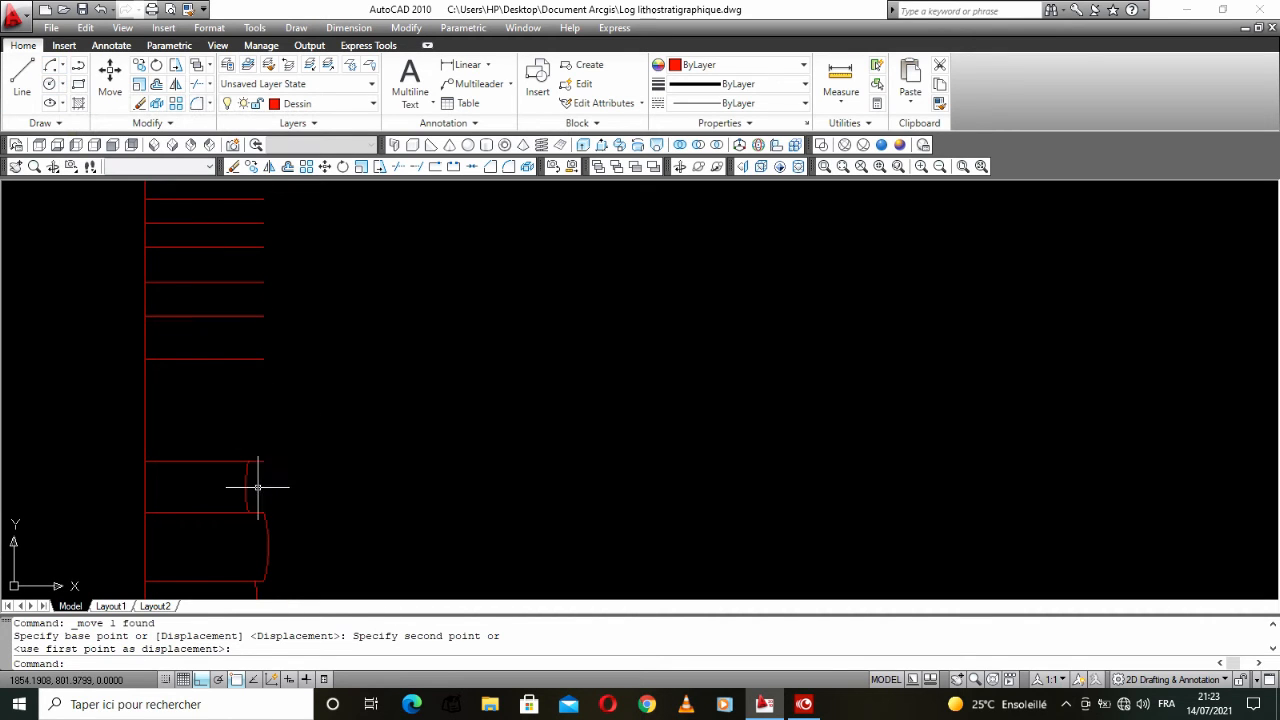
pyautogui.moveTo(257, 487); pyautogui.dragTo(240, 498)
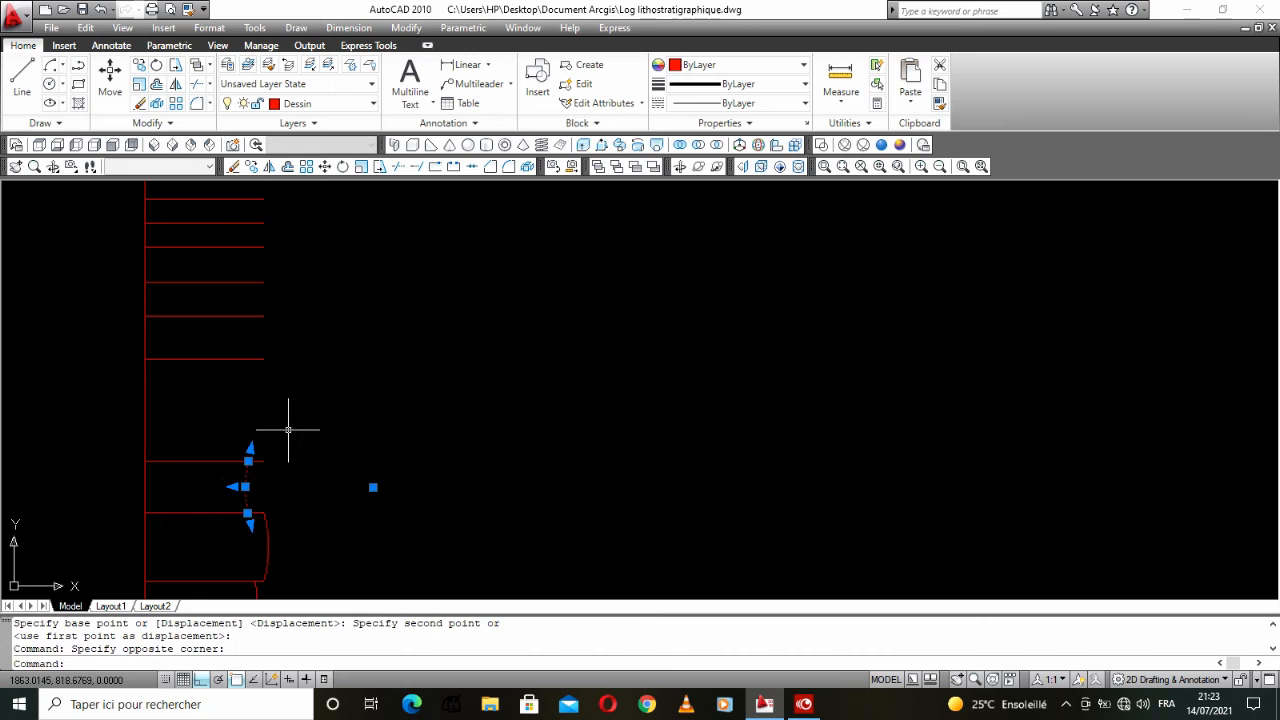
pyautogui.click(253, 166)
pyautogui.click(248, 461)
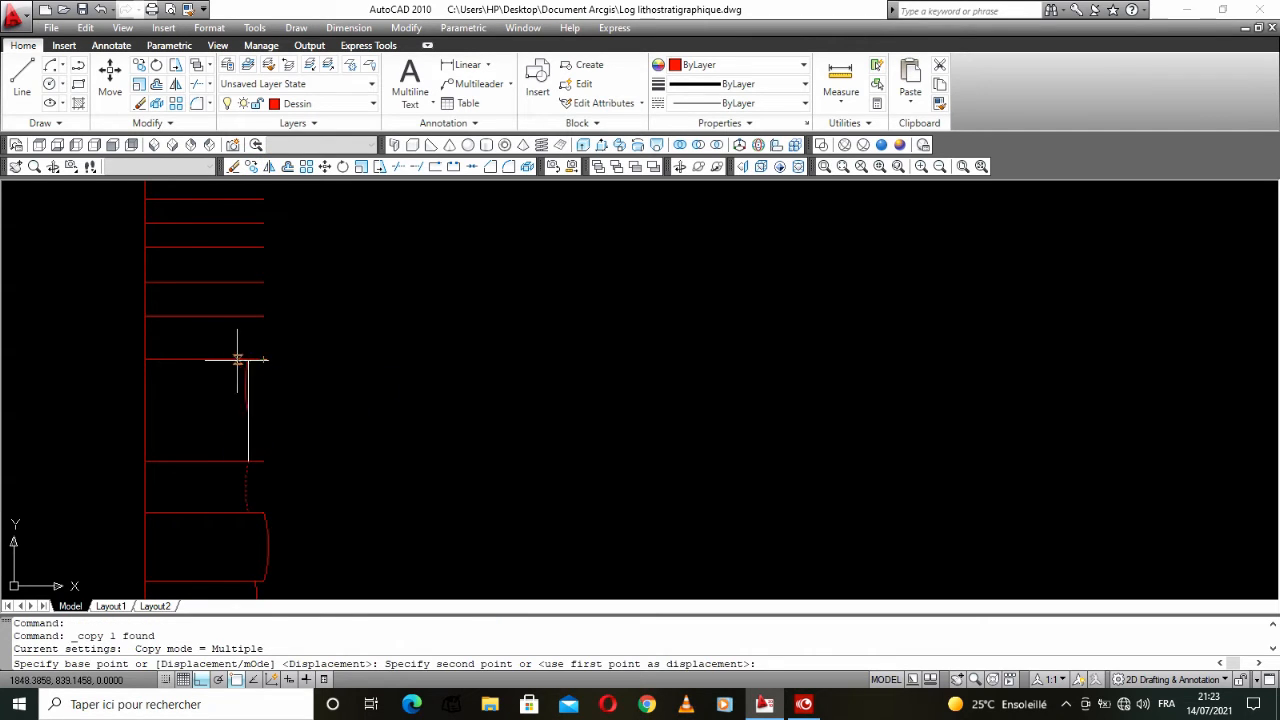
pyautogui.click(234, 358)
pyautogui.rightClick(253, 379)
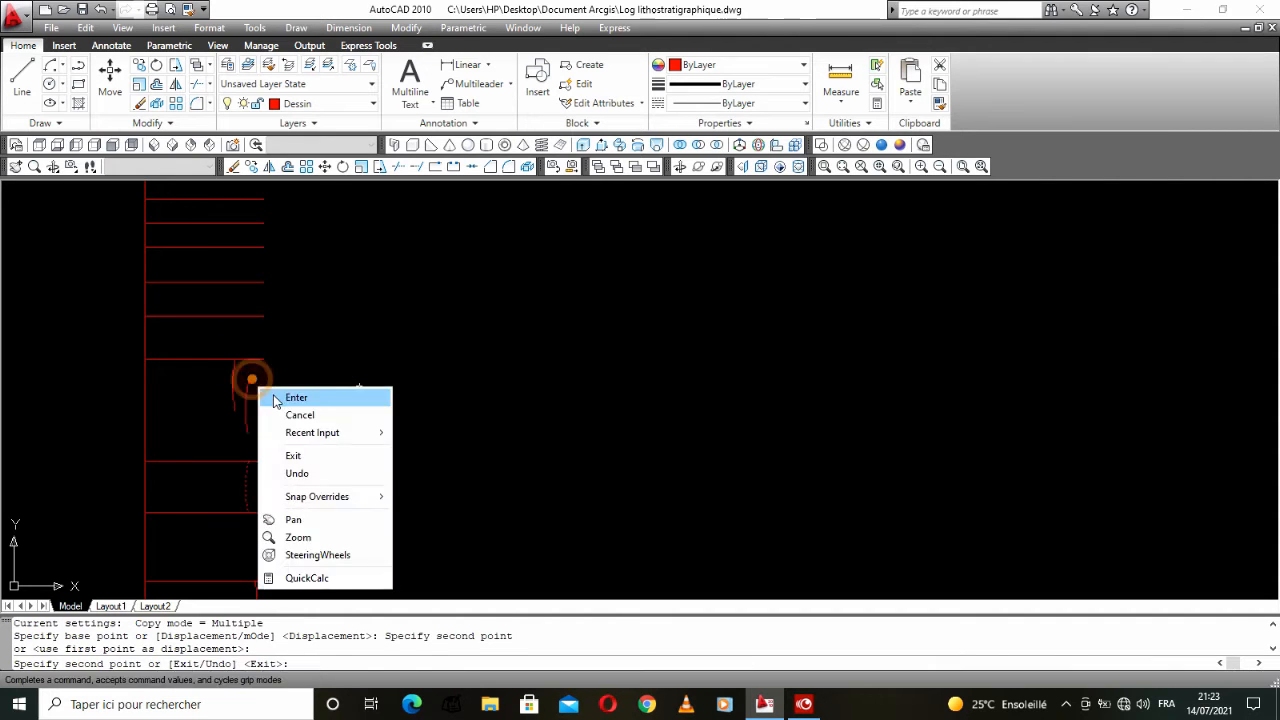
pyautogui.click(272, 394)
# Step: Stretch the lower end of the fifth layer's arc down to the layer's lower line and bow its midpoint inward
pyautogui.scroll(3, 234, 402)
pyautogui.click(232, 405)
pyautogui.click(233, 420)
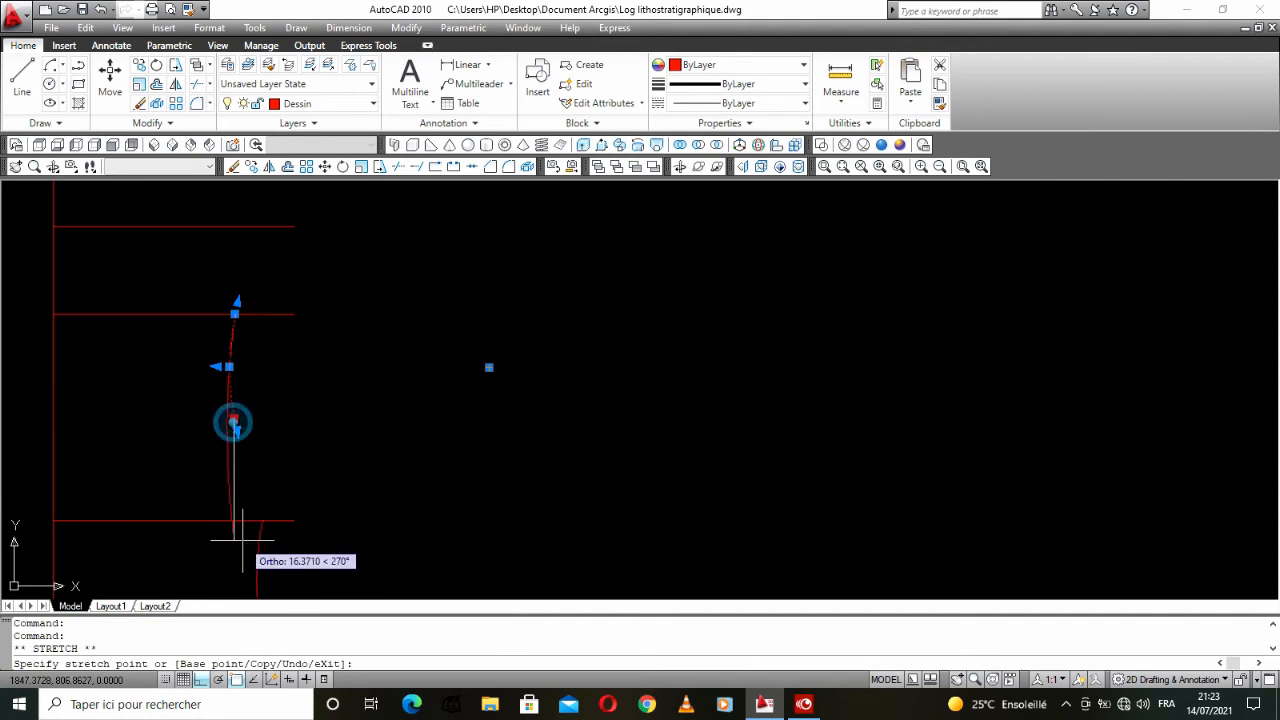
pyautogui.press('Escape')
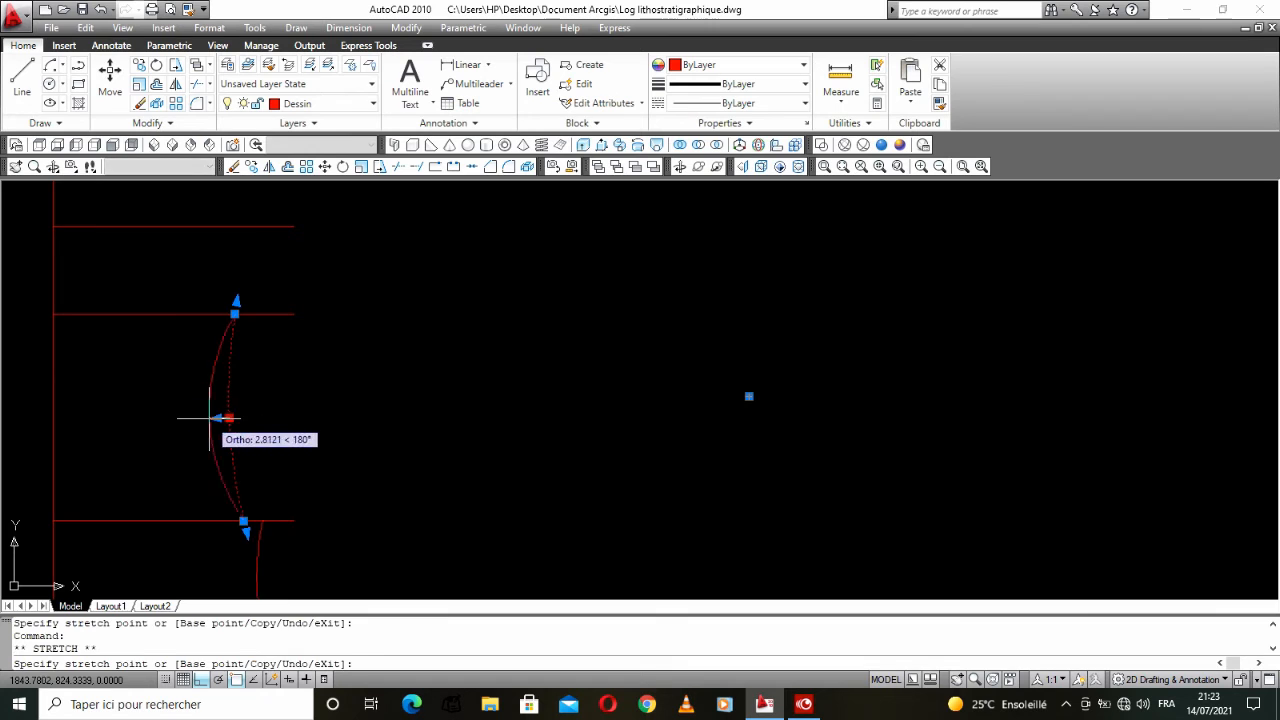
pyautogui.press('Escape')
pyautogui.scroll(-5, 253, 420)
pyautogui.moveTo(268, 423); pyautogui.dragTo(266, 372, button='middle')
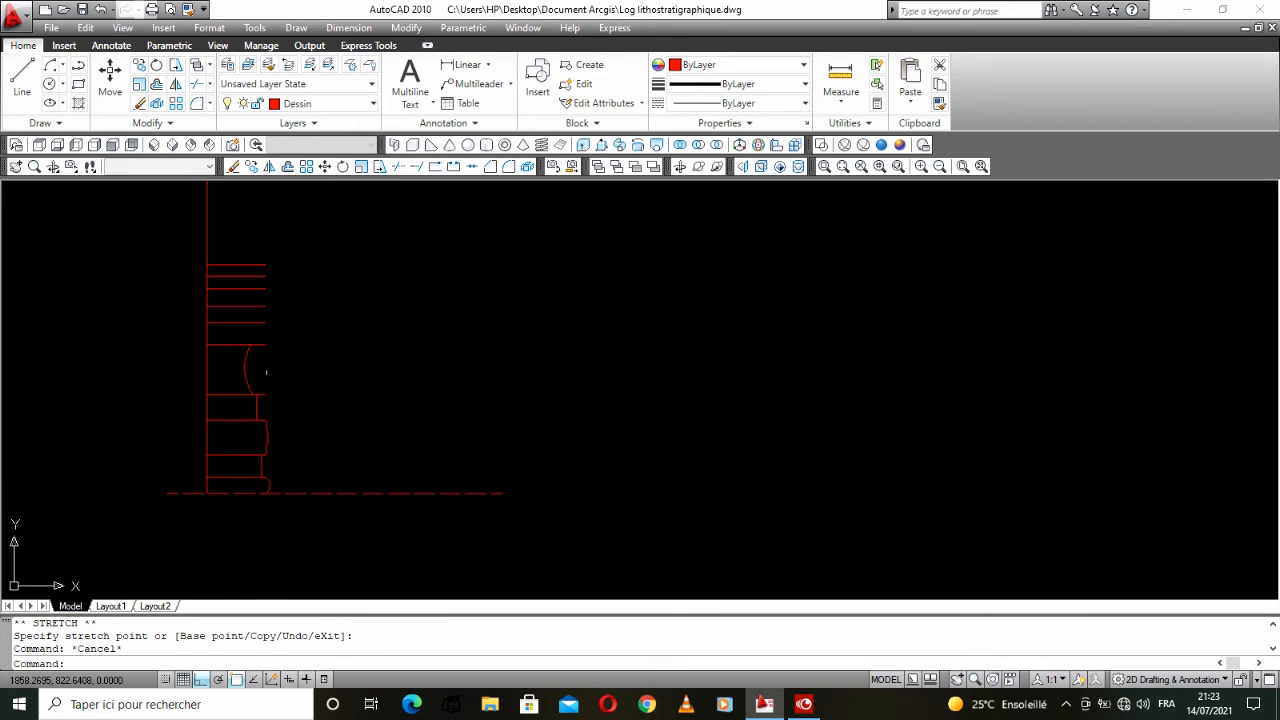
# Step: Shorten the line between the fourth and fifth layers back to the upper end of the fourth layer's arc
pyautogui.scroll(4, 261, 390)
pyautogui.moveTo(266, 411); pyautogui.dragTo(260, 437)
pyautogui.click(265, 425)
pyautogui.scroll(2, 260, 424)
pyautogui.press('Escape')
pyautogui.scroll(-3, 253, 420)
pyautogui.moveTo(263, 411); pyautogui.dragTo(271, 379, button='middle')
pyautogui.scroll(-2, 271, 379)
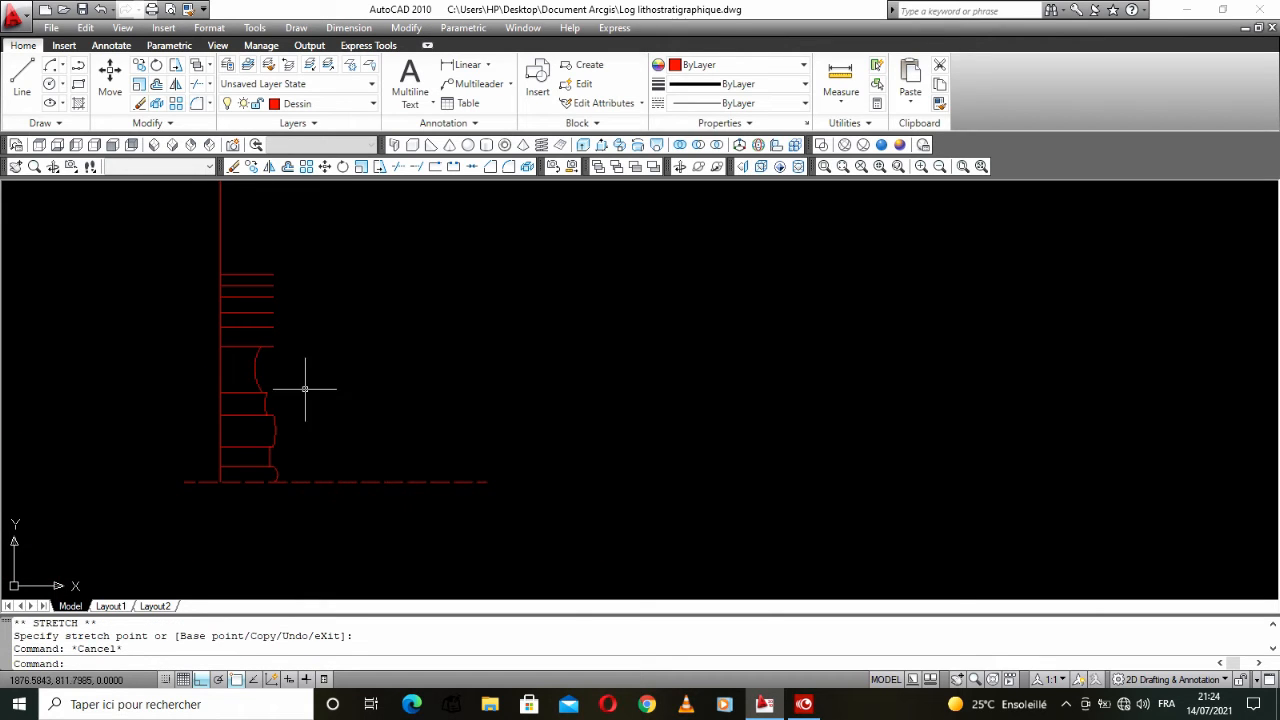
# Step: Copy the fifth layer's arc from its upper end to the outer end of the sixth layer's upper line
pyautogui.scroll(3, 283, 405)
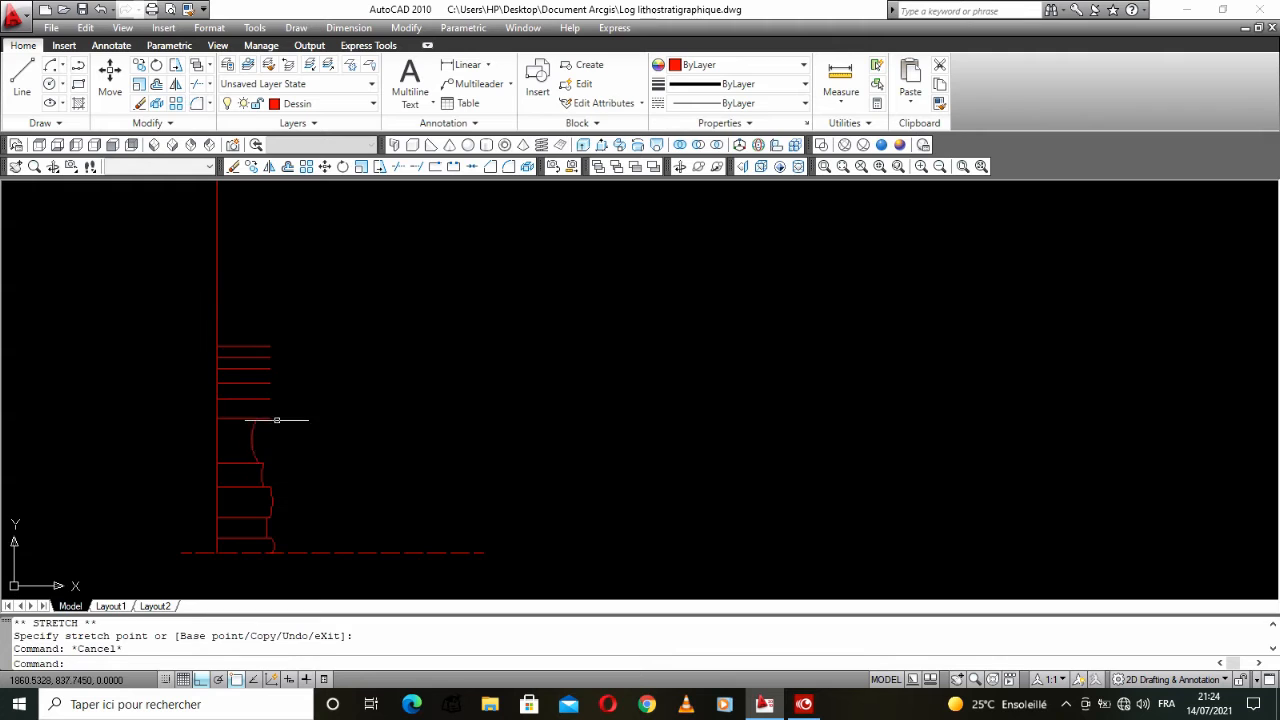
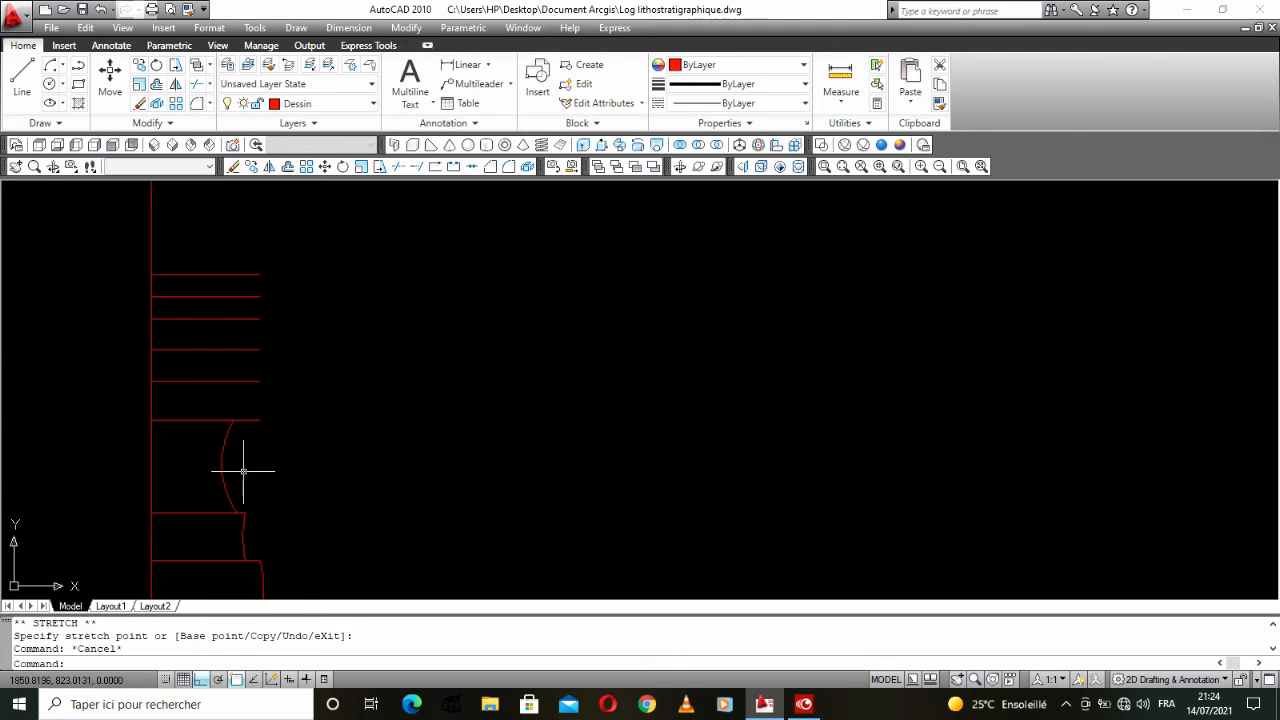
pyautogui.click(243, 471)
pyautogui.click(214, 491)
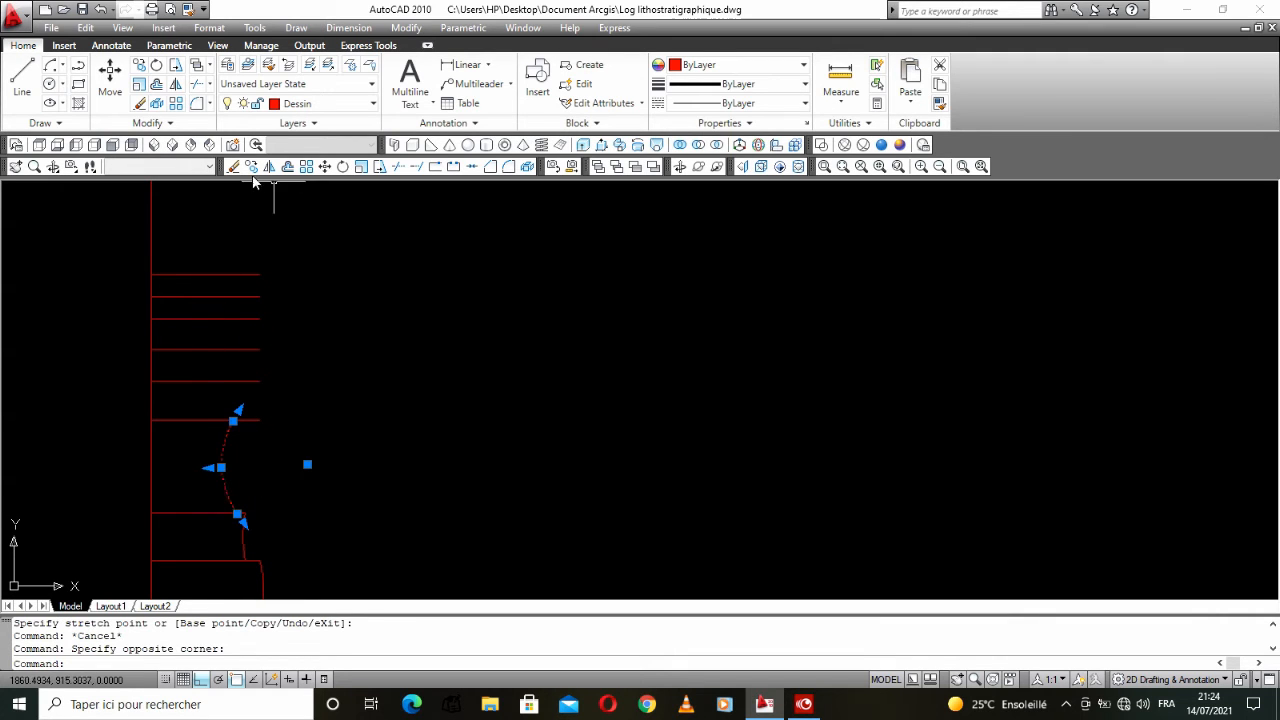
pyautogui.click(251, 166)
pyautogui.click(233, 420)
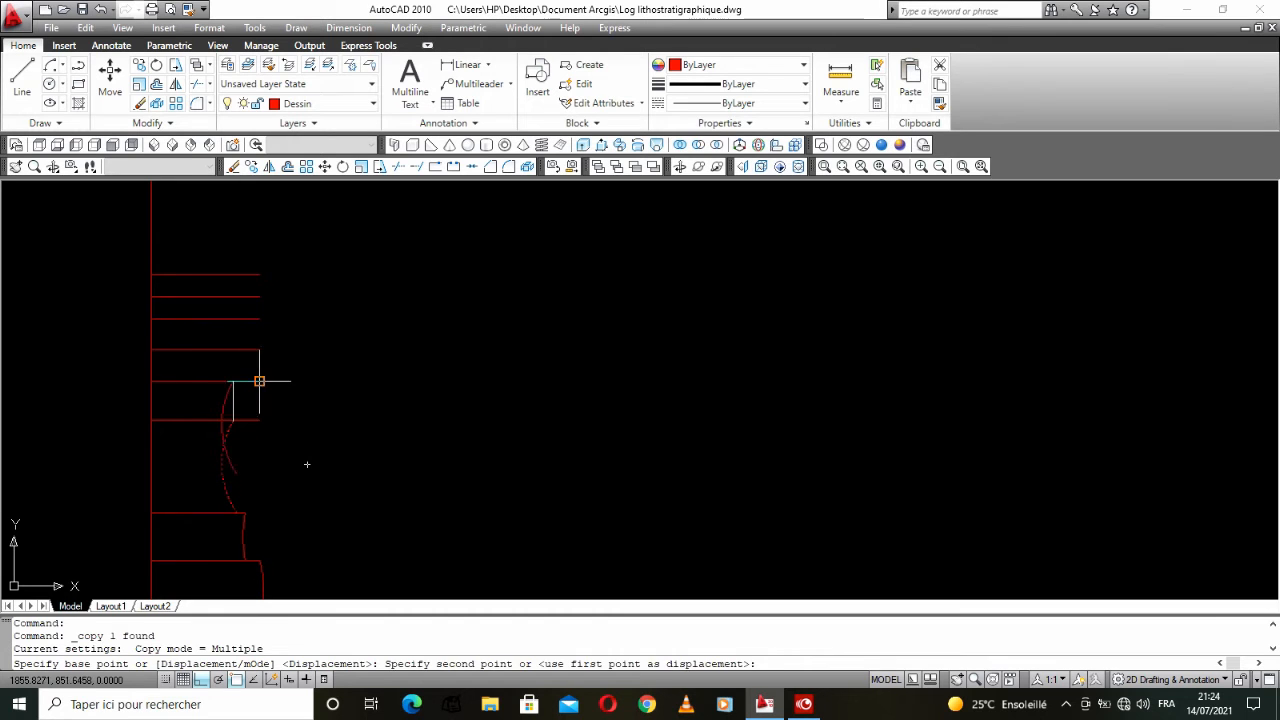
pyautogui.click(259, 381)
pyautogui.rightClick(300, 388)
pyautogui.click(329, 397)
# Step: Stretch the lower end of the sixth layer's arc up to the outer end of the layer's lower line
pyautogui.click(257, 449)
pyautogui.click(257, 466)
pyautogui.click(263, 473)
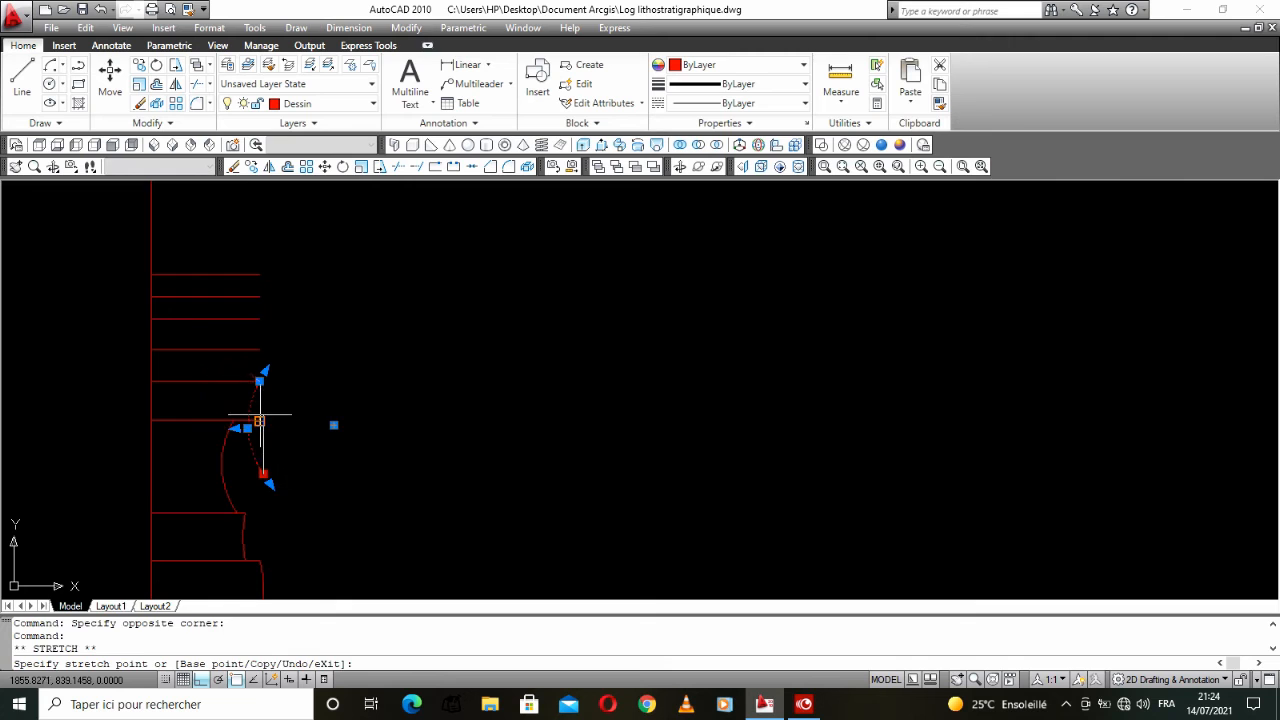
pyautogui.click(259, 421)
# Step: Stretch the midpoint of the sixth layer's arc outward so it bulges away from the column
pyautogui.click(209, 401)
pyautogui.scroll(5, 273, 401)
pyautogui.click(236, 403)
pyautogui.scroll(-5, 236, 403)
pyautogui.press('Escape')
pyautogui.scroll(-3, 232, 410)
pyautogui.scroll(5, 222, 387)
pyautogui.moveTo(222, 387); pyautogui.dragTo(347, 413, button='middle')
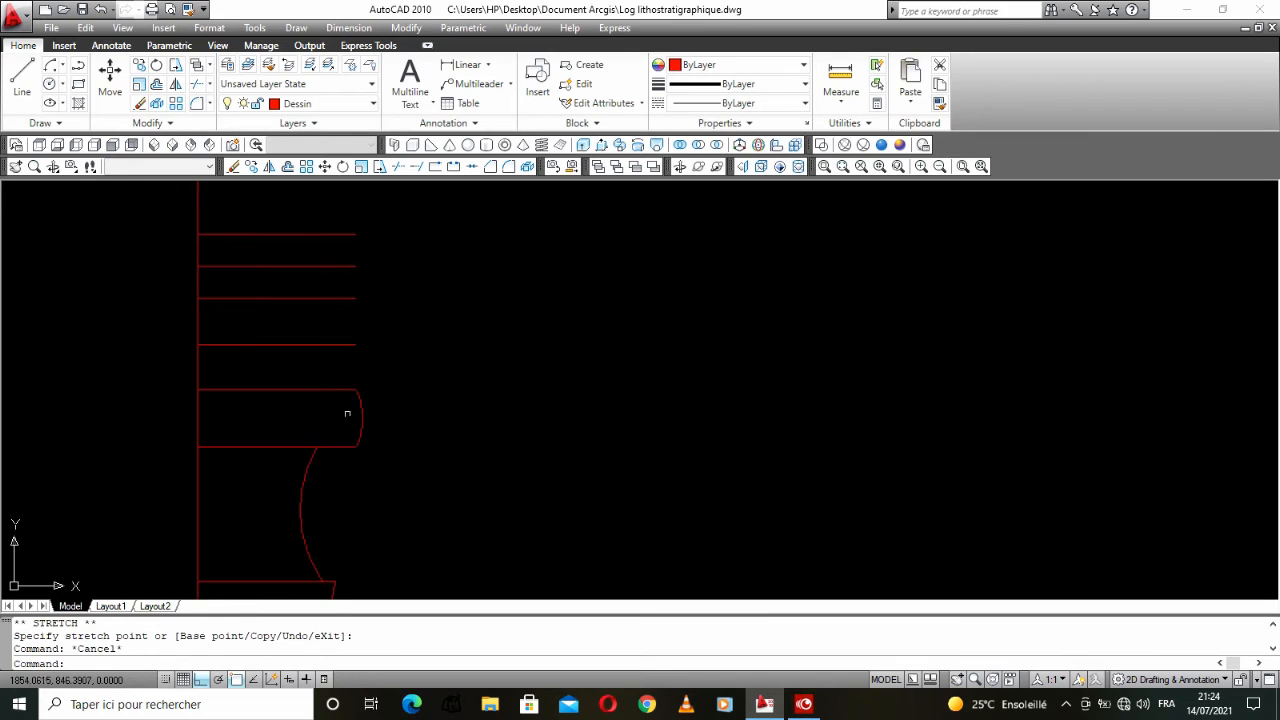
pyautogui.scroll(-5, 452, 443)
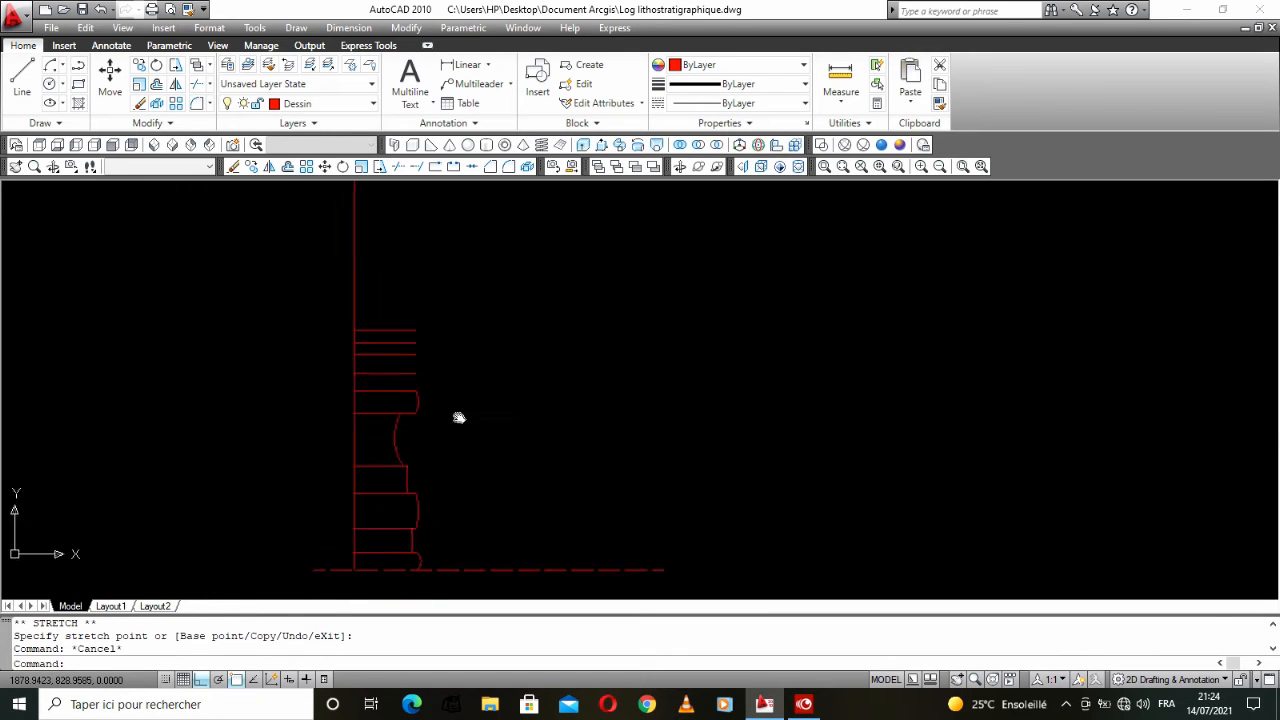
pyautogui.moveTo(454, 365)
pyautogui.mouseDown(button='middle')
pyautogui.moveTo(426, 400)
pyautogui.moveTo(403, 402)
pyautogui.mouseUp(button='middle')
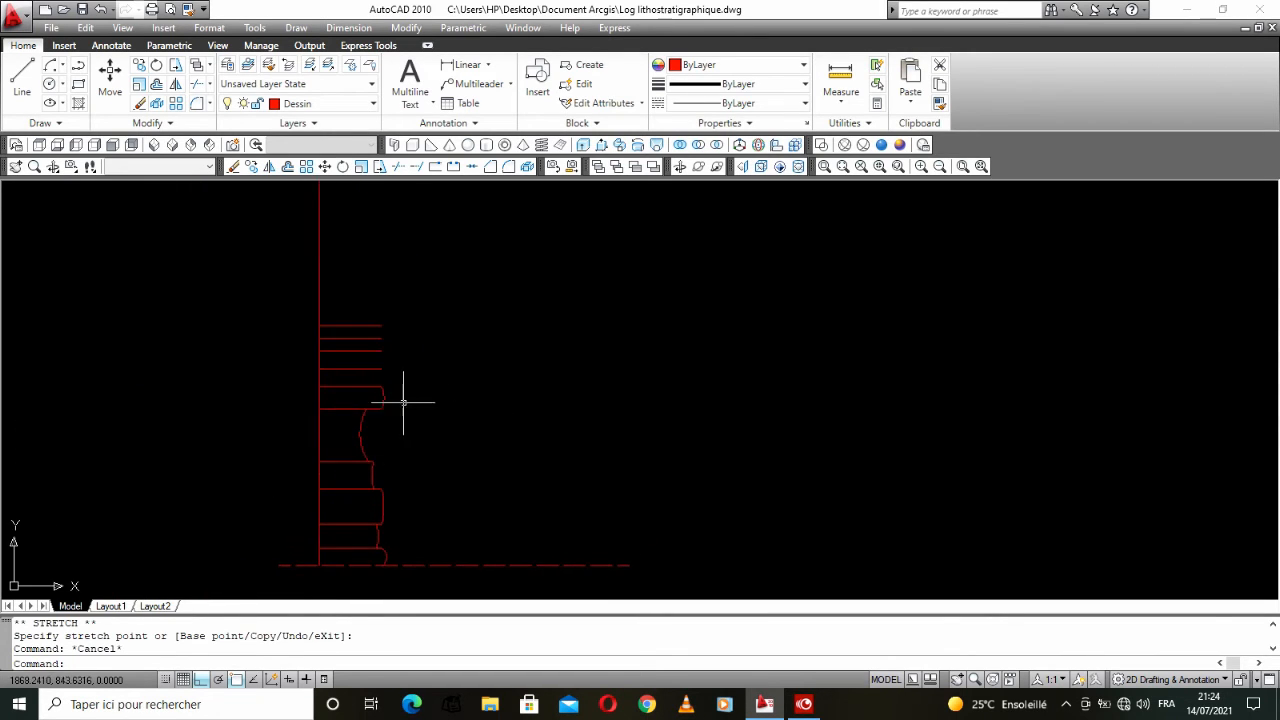
pyautogui.scroll(8, 383, 434)
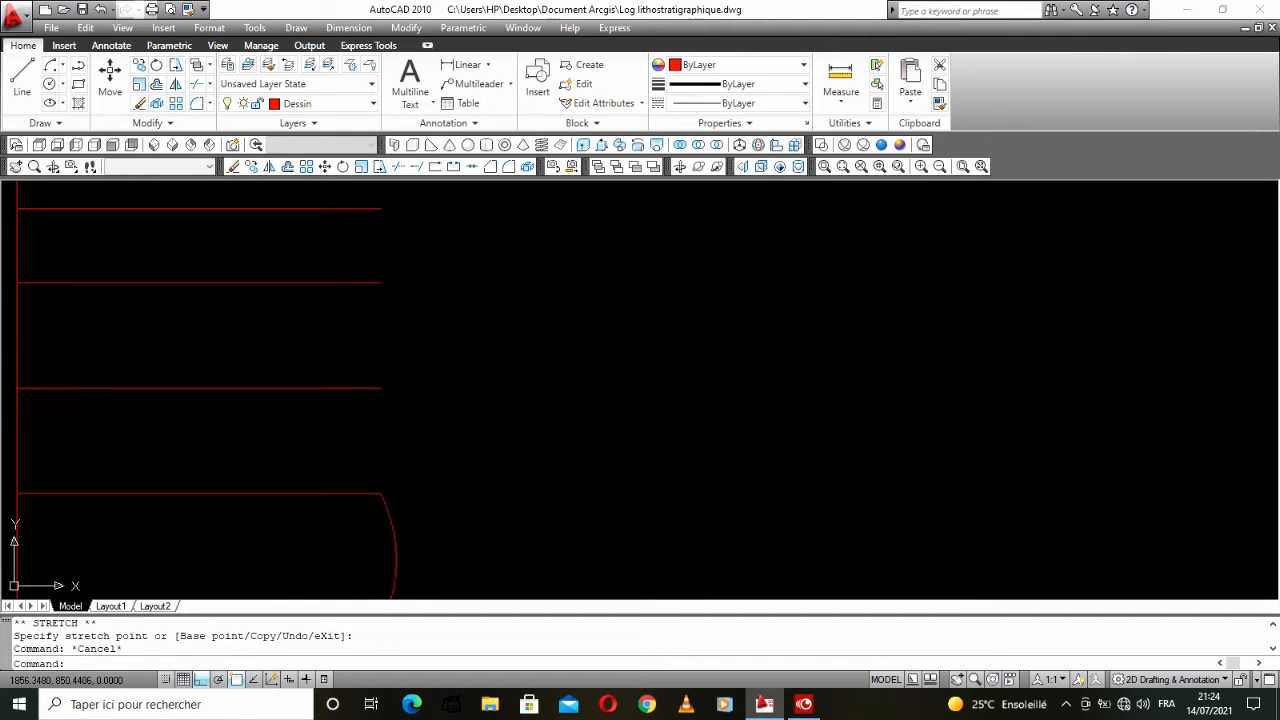
# Step: Copy the sixth layer's arc from its upper end to a point on the seventh layer's upper line, inside the line's outer end
pyautogui.click(391, 507)
pyautogui.click(371, 523)
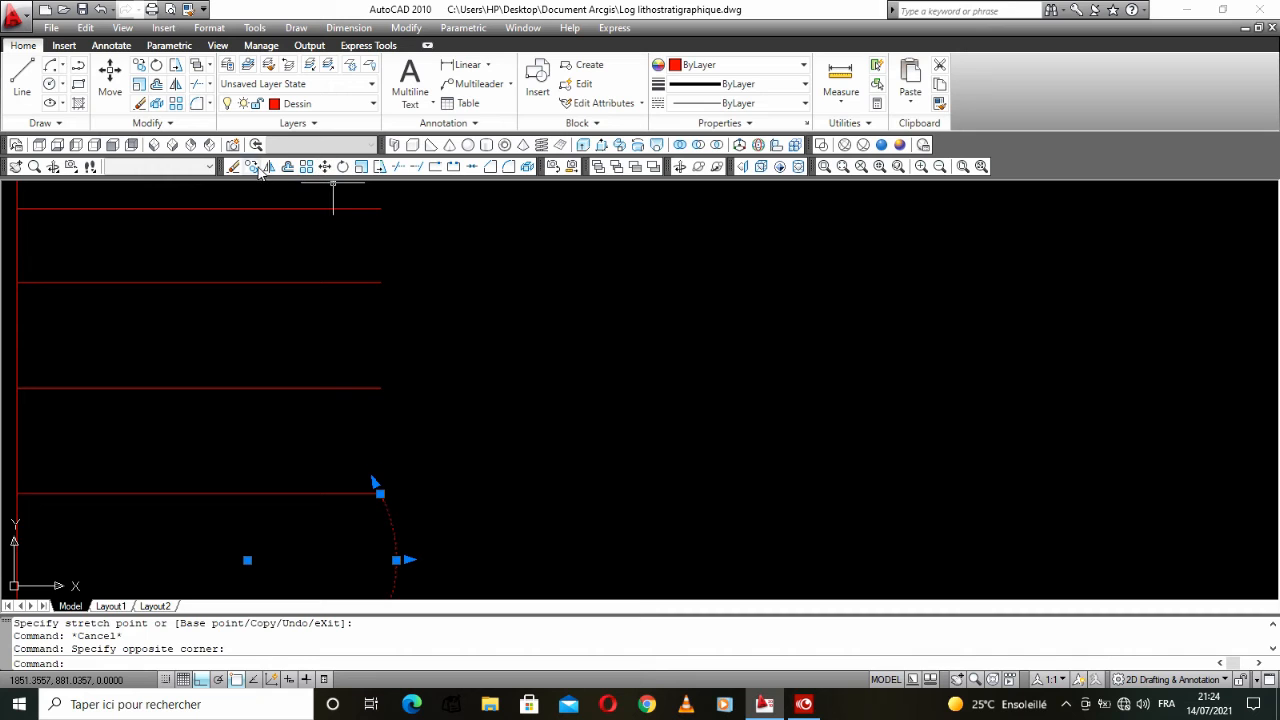
pyautogui.click(254, 167)
pyautogui.click(380, 493)
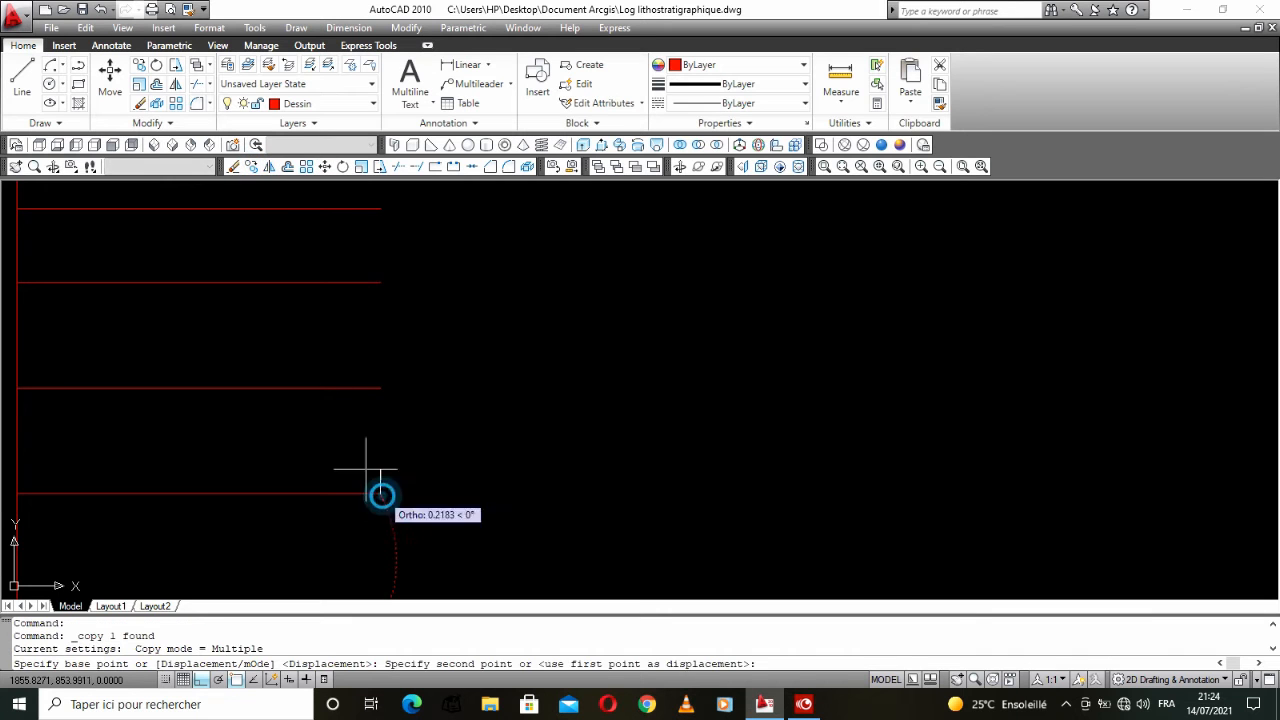
pyautogui.click(323, 389)
pyautogui.rightClick(363, 409)
# Step: Stretch the lower end of the seventh layer's arc up onto the layer's lower line
pyautogui.click(380, 419)
pyautogui.click(359, 428)
pyautogui.click(337, 450)
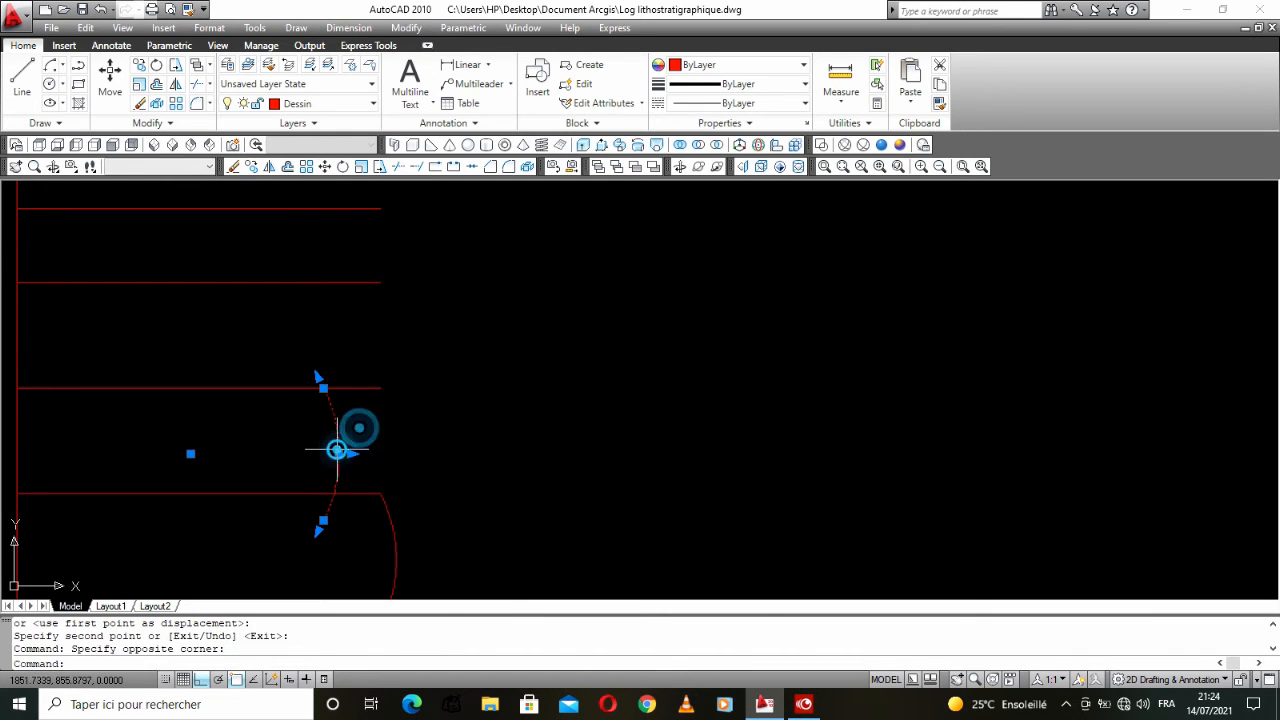
pyautogui.click(322, 520)
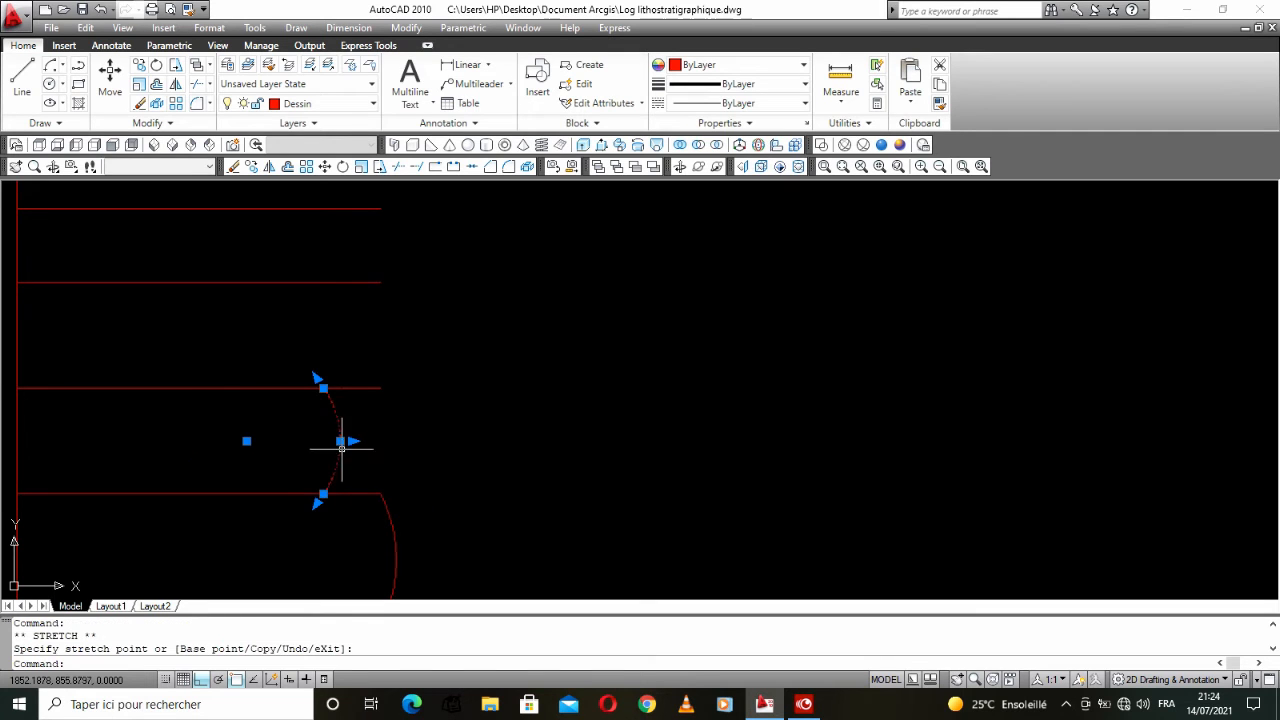
# Step: Stretch the midpoint of the seventh layer's arc to flatten it, leaving only a slight outward bulge
pyautogui.scroll(-6, 325, 448)
pyautogui.scroll(3, 329, 460)
pyautogui.scroll(-2, 332, 459)
pyautogui.scroll(-2, 331, 487)
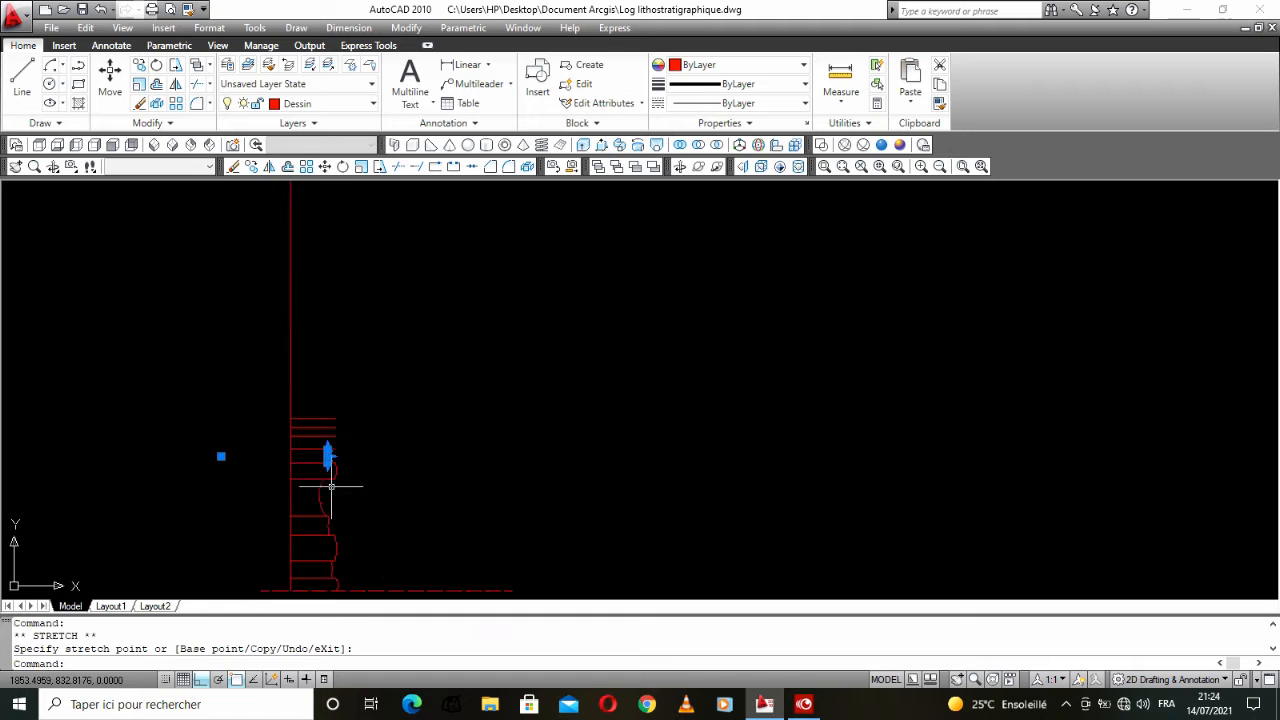
pyautogui.scroll(7, 329, 487)
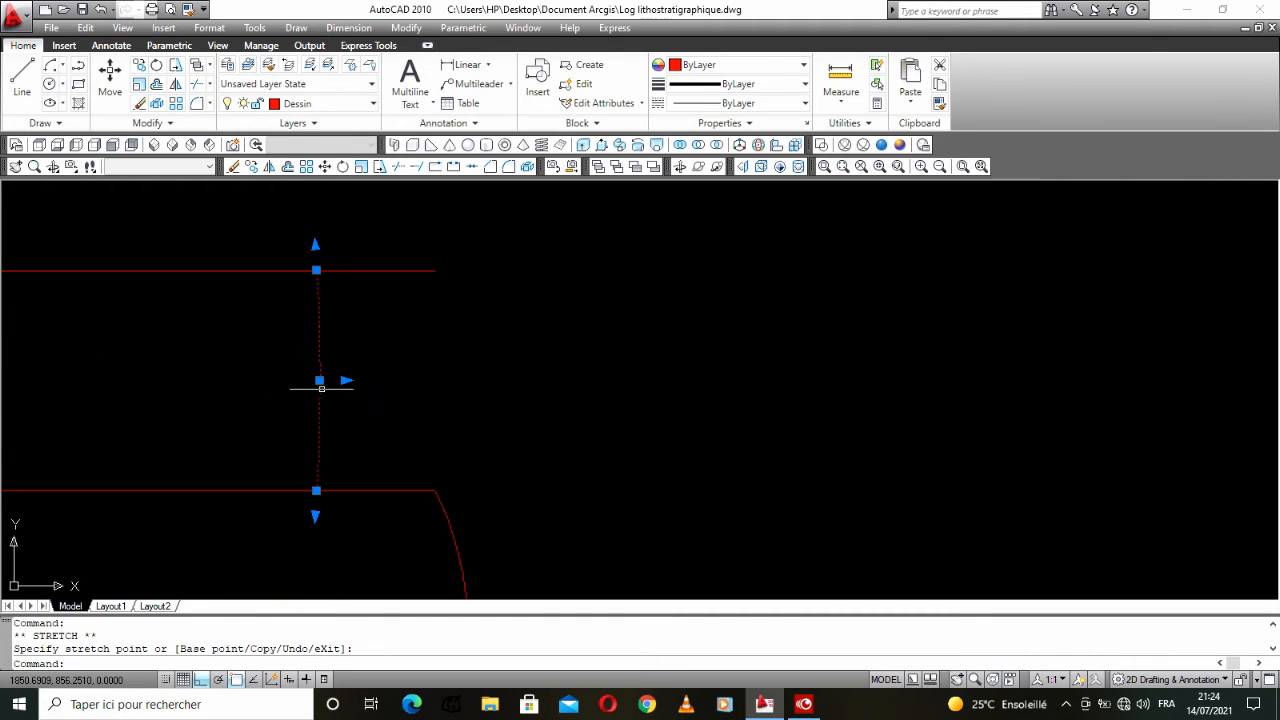
pyautogui.click(320, 380)
pyautogui.click(326, 383)
pyautogui.scroll(4, 320, 378)
pyautogui.click(314, 378)
pyautogui.press('Escape')
pyautogui.scroll(-5, 334, 397)
pyautogui.scroll(-3, 370, 370)
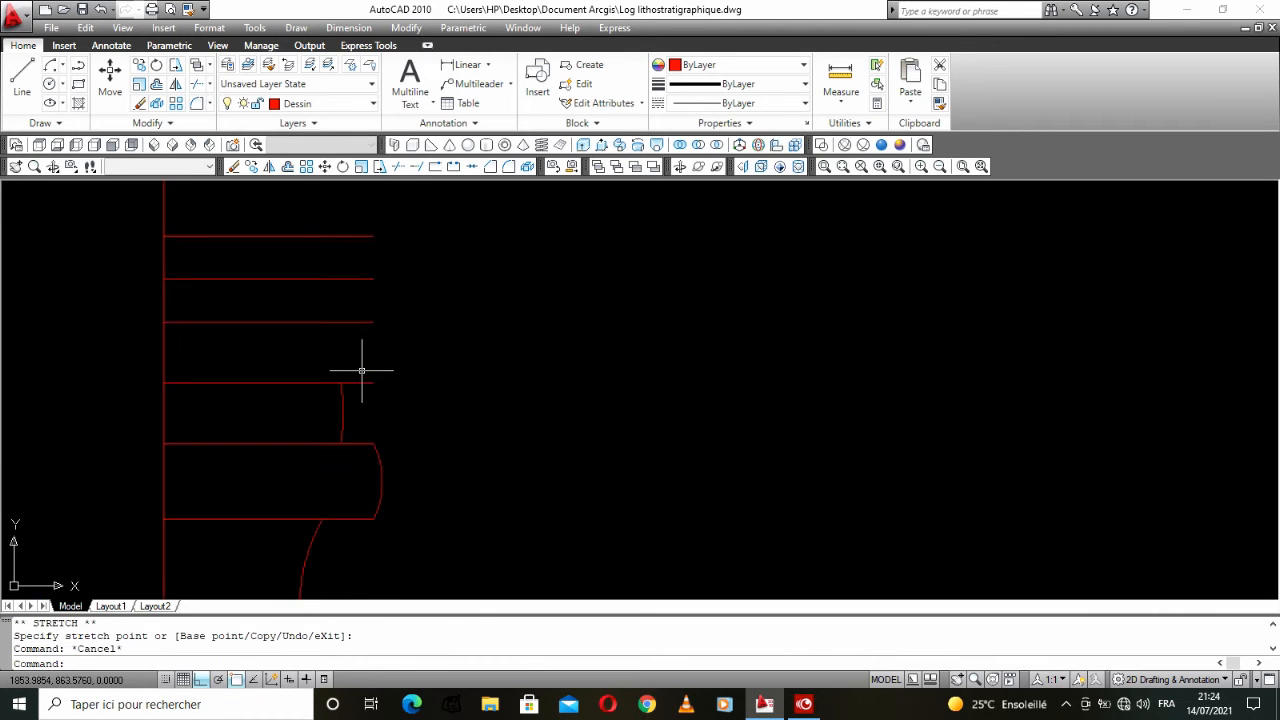
# Step: Copy the seventh layer's arc from its upper end to the outer end of the eighth layer's upper line
pyautogui.click(316, 443)
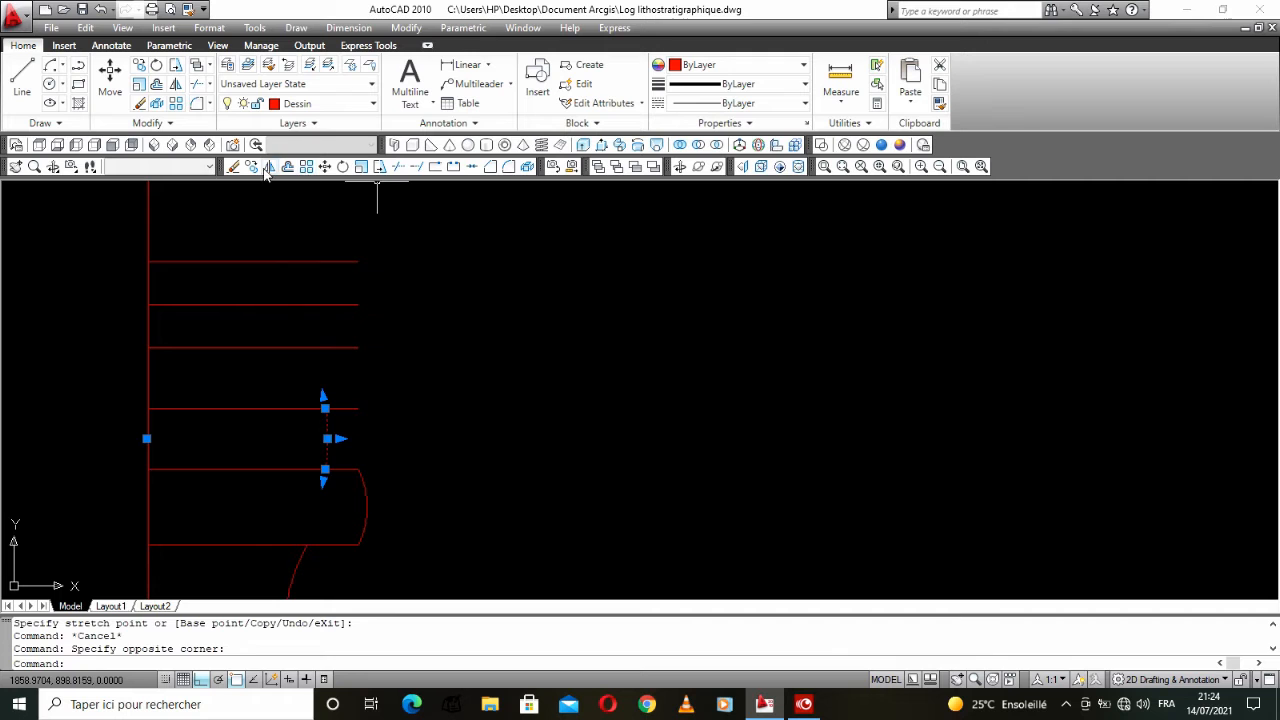
pyautogui.click(252, 166)
pyautogui.click(325, 408)
pyautogui.click(358, 347)
pyautogui.rightClick(370, 366)
# Step: Stretch the midpoint of the eighth layer's arc outward so it bulges away from the column
pyautogui.click(378, 374)
pyautogui.click(361, 378)
pyautogui.click(360, 378)
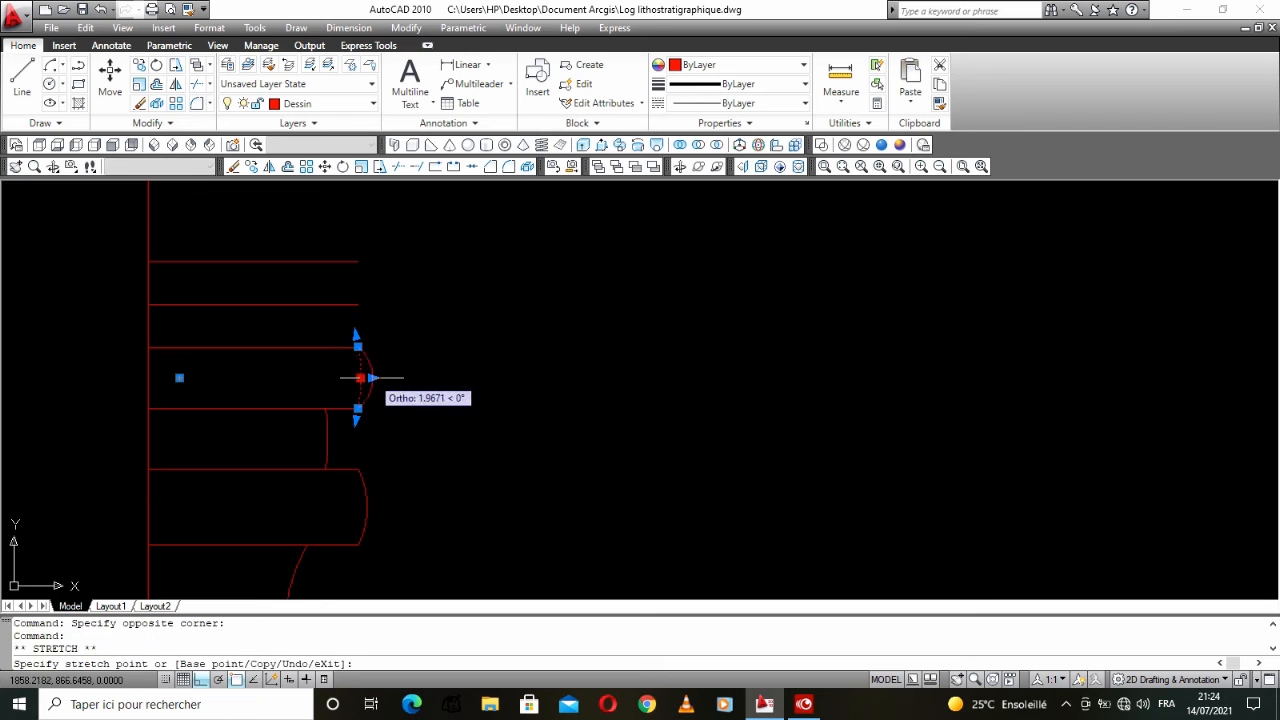
pyautogui.press('Escape')
# Step: Move the eighth layer's arc horizontally outward, beyond the ends of the layer's lines
pyautogui.moveTo(371, 360); pyautogui.dragTo(312, 366, button='middle')
pyautogui.scroll(-2, 314, 366)
pyautogui.scroll(2, 314, 366)
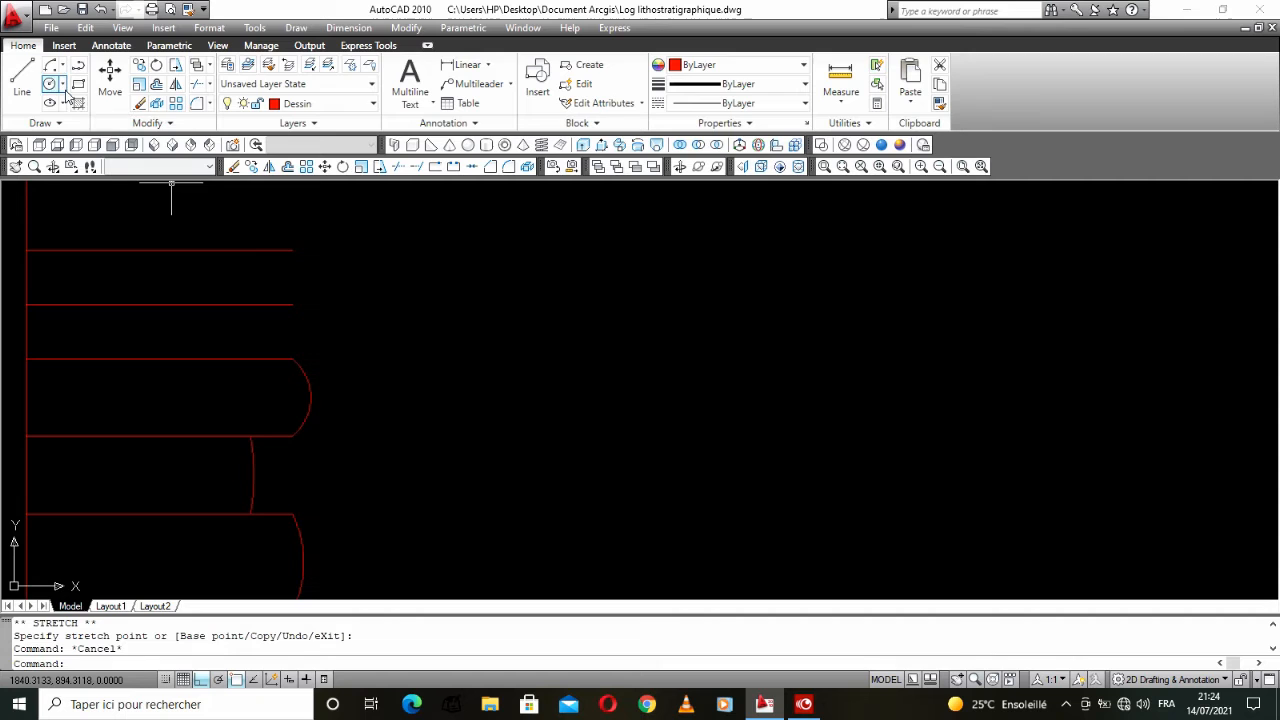
pyautogui.click(325, 168)
pyautogui.click(309, 384)
pyautogui.press('Return')
pyautogui.click(294, 358)
pyautogui.click(326, 359)
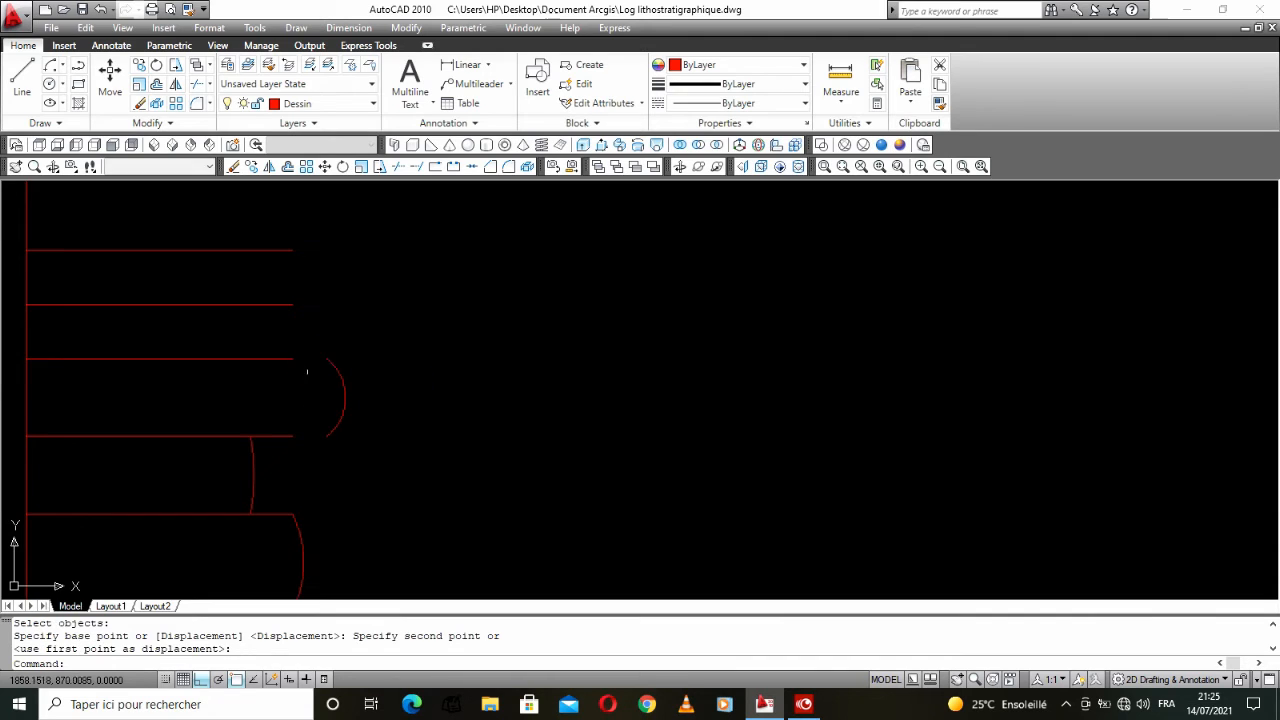
# Step: Extend the eighth layer's upper and lower lines out to the ends of its arc
pyautogui.click(301, 351)
pyautogui.click(300, 343)
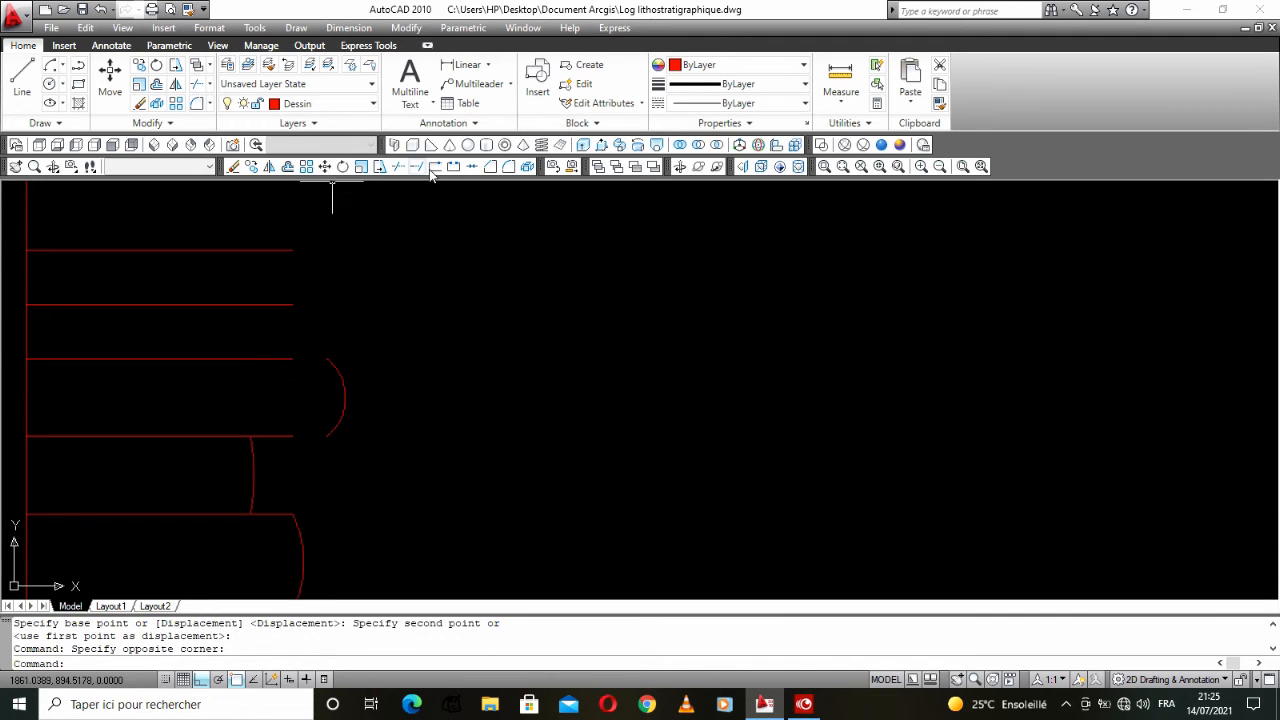
pyautogui.click(418, 168)
pyautogui.click(343, 380)
pyautogui.press('Return')
pyautogui.click(292, 358)
pyautogui.click(289, 431)
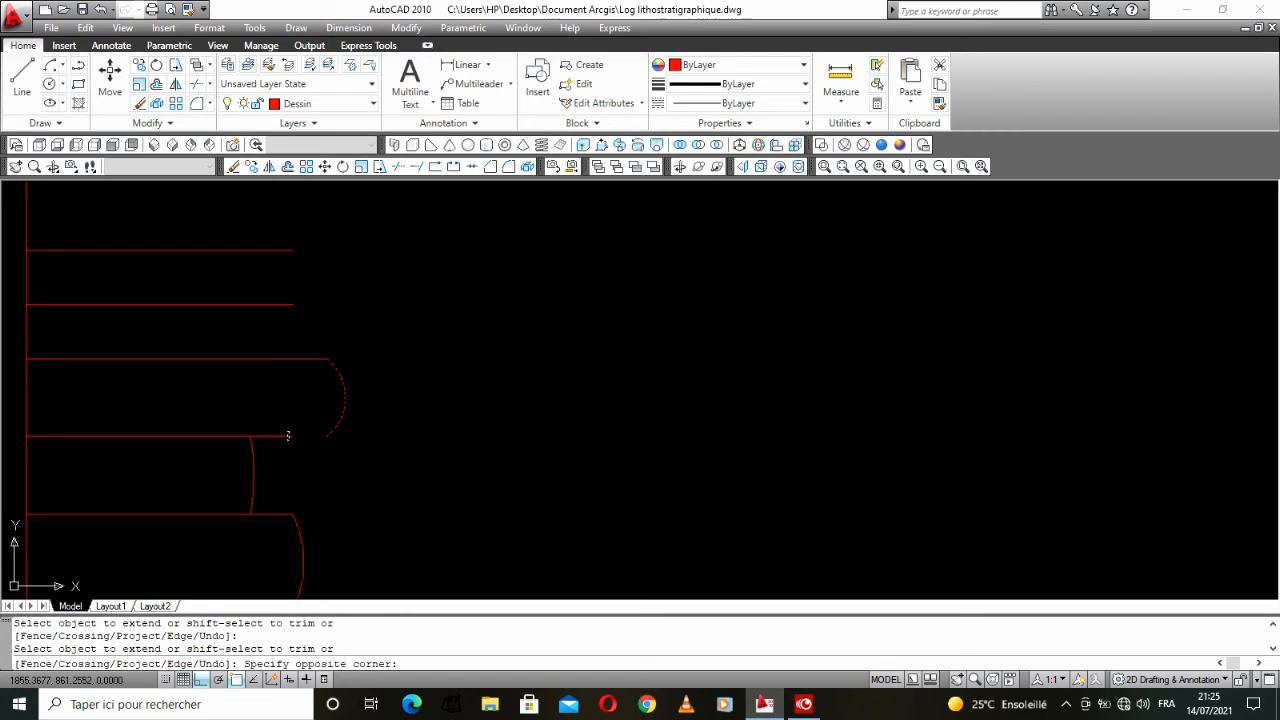
pyautogui.click(286, 437)
pyautogui.rightClick(294, 400)
pyautogui.click(365, 414)
# Step: Copy the eighth layer's arc from its upper end to the outer end of the ninth layer's upper line
pyautogui.scroll(-3, 320, 410)
pyautogui.scroll(-2, 289, 300)
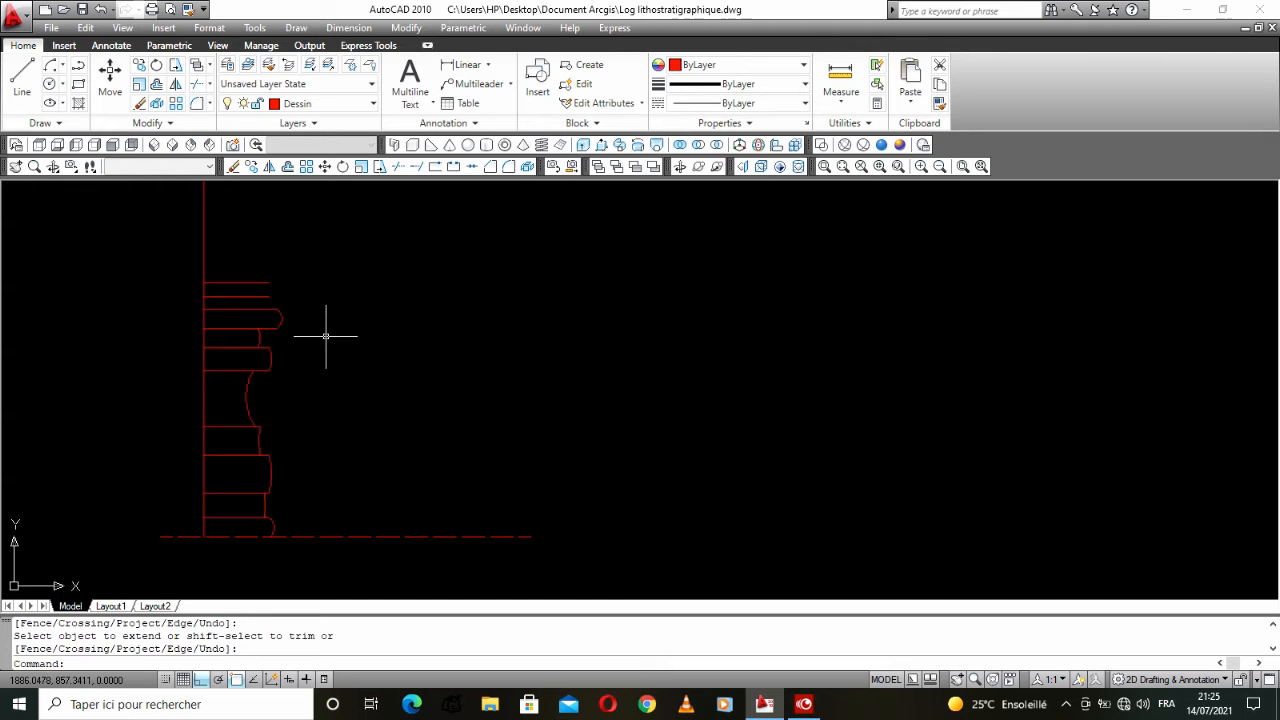
pyautogui.scroll(5, 290, 350)
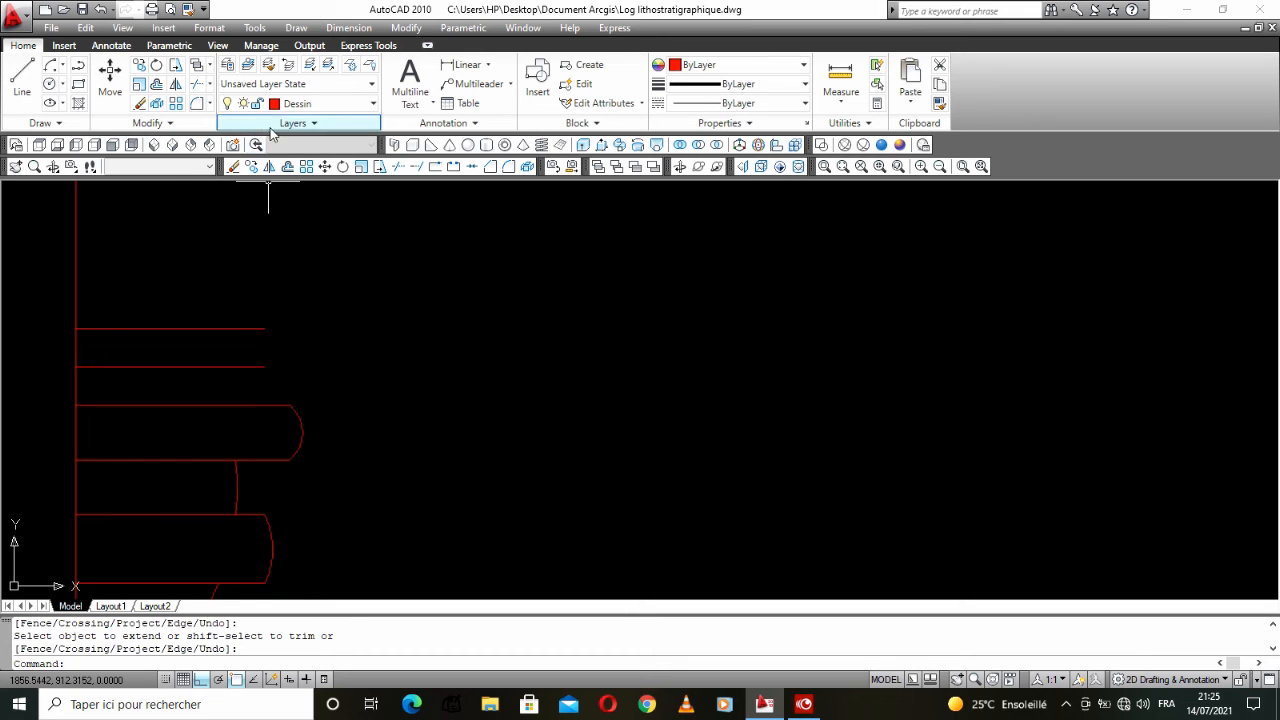
pyautogui.click(297, 416)
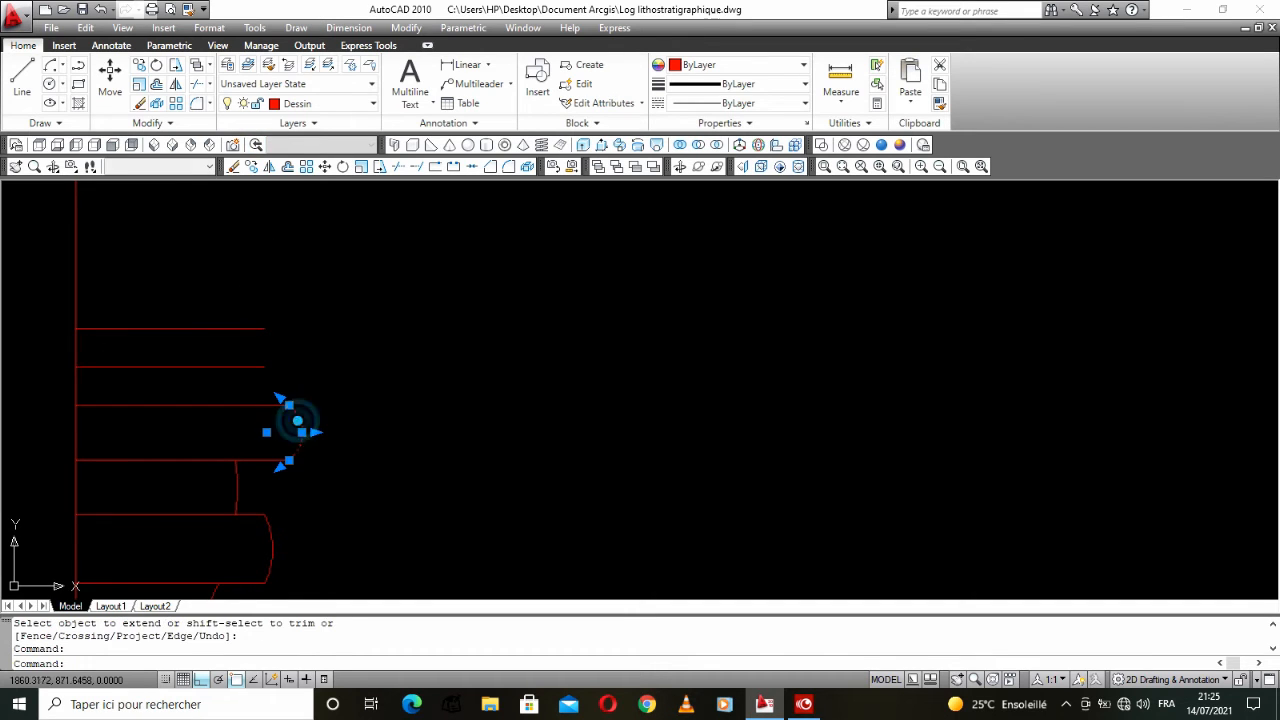
pyautogui.click(252, 167)
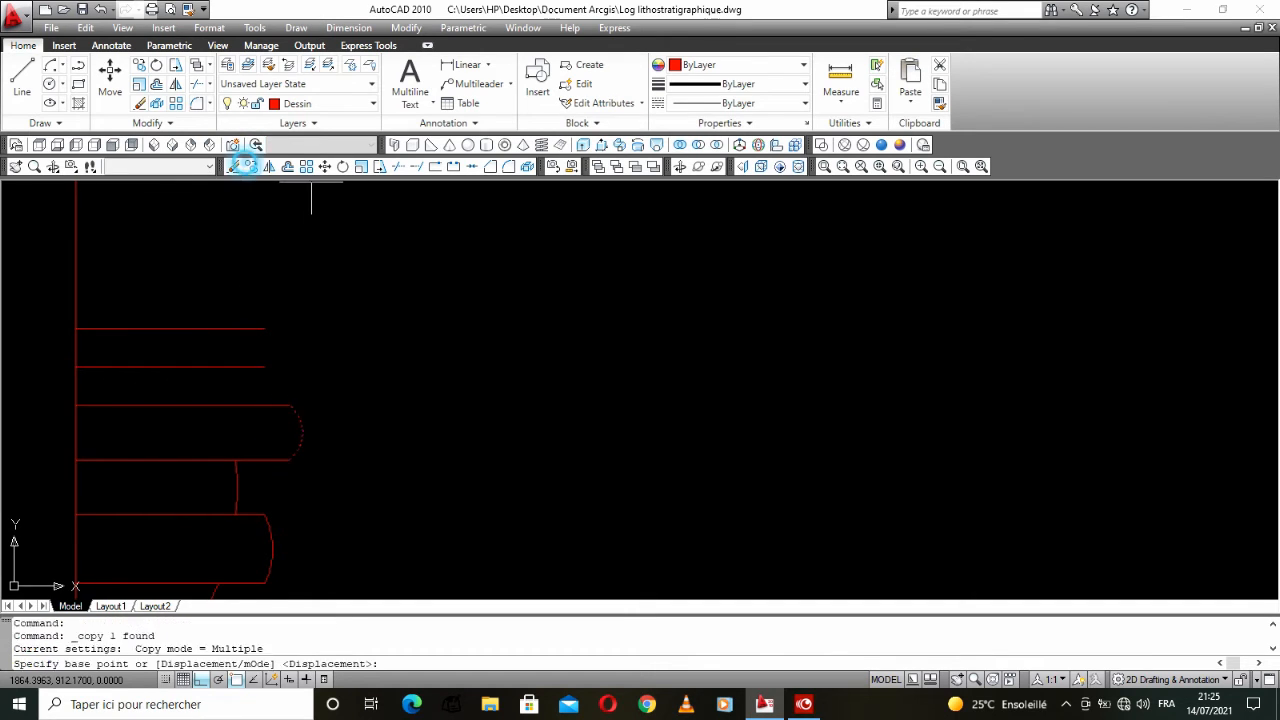
pyautogui.click(289, 405)
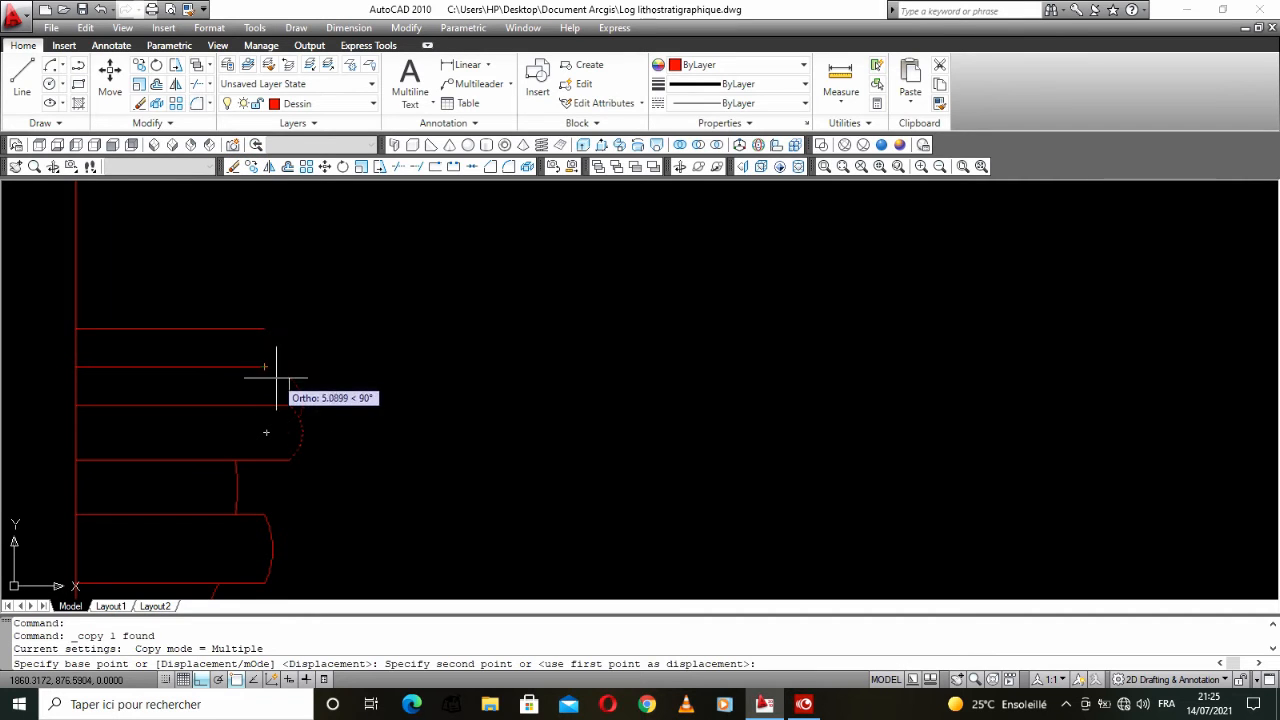
pyautogui.click(264, 367)
pyautogui.rightClick(292, 336)
# Step: Stretch the lower end of the ninth layer's arc up to its lower line and pull the midpoint inward to reduce the bulge
pyautogui.click(323, 371)
pyautogui.click(273, 418)
pyautogui.click(261, 427)
pyautogui.click(264, 405)
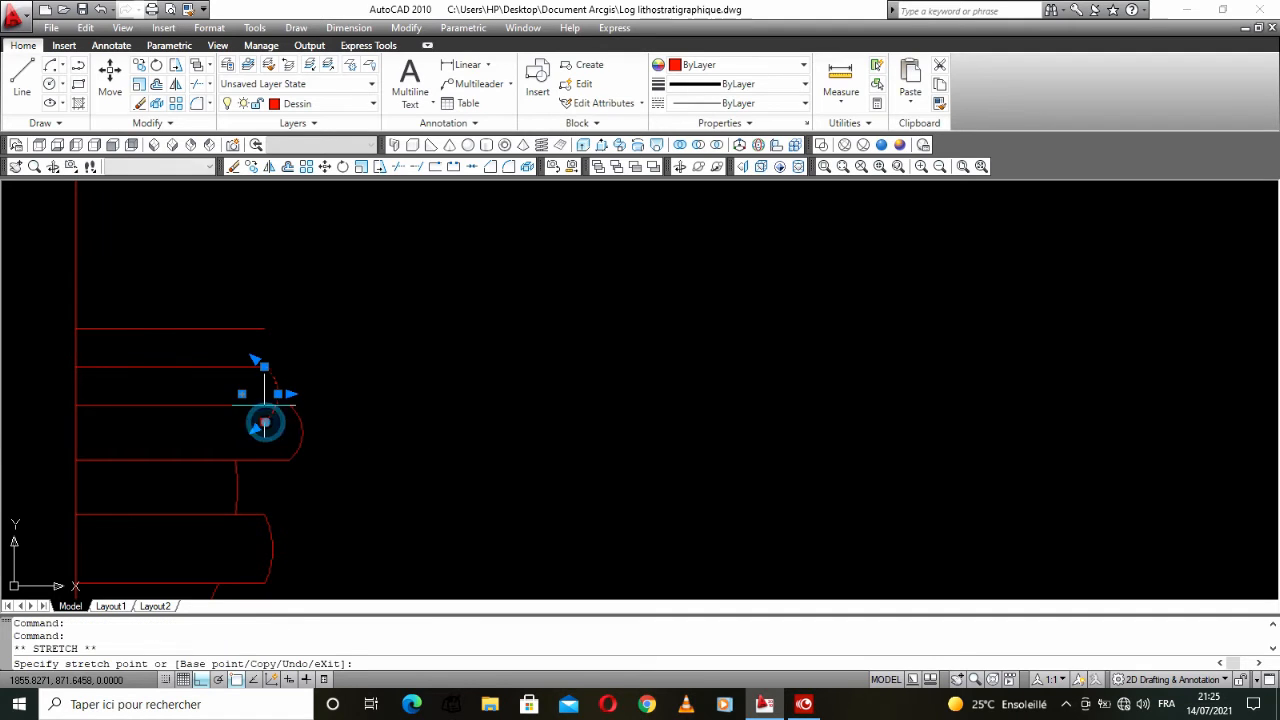
pyautogui.scroll(3, 267, 377)
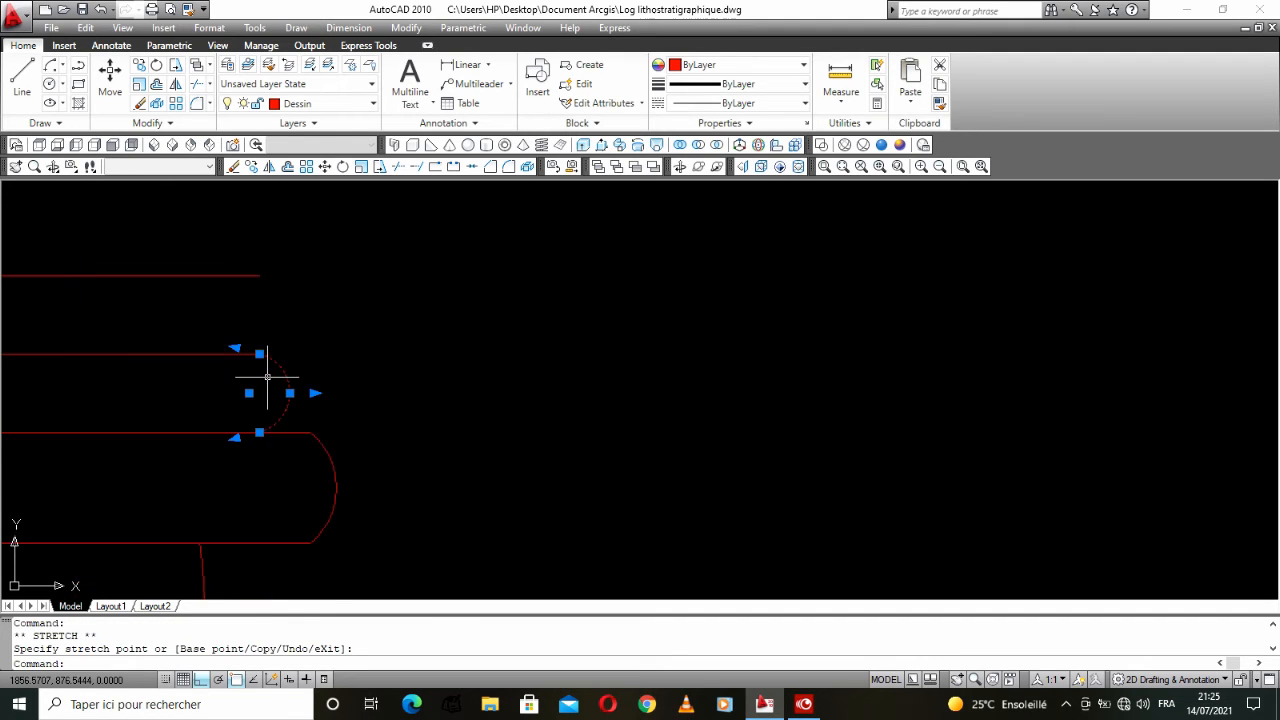
pyautogui.scroll(3, 282, 383)
pyautogui.click(297, 397)
pyautogui.click(258, 401)
# Step: Move the ninth layer's arc slightly outward and lengthen the layer's upper line to reach the arc's upper end
pyautogui.click(322, 167)
pyautogui.click(234, 482)
pyautogui.click(286, 482)
pyautogui.click(215, 322)
pyautogui.click(233, 322)
pyautogui.press('Escape')
pyautogui.scroll(-5, 306, 363)
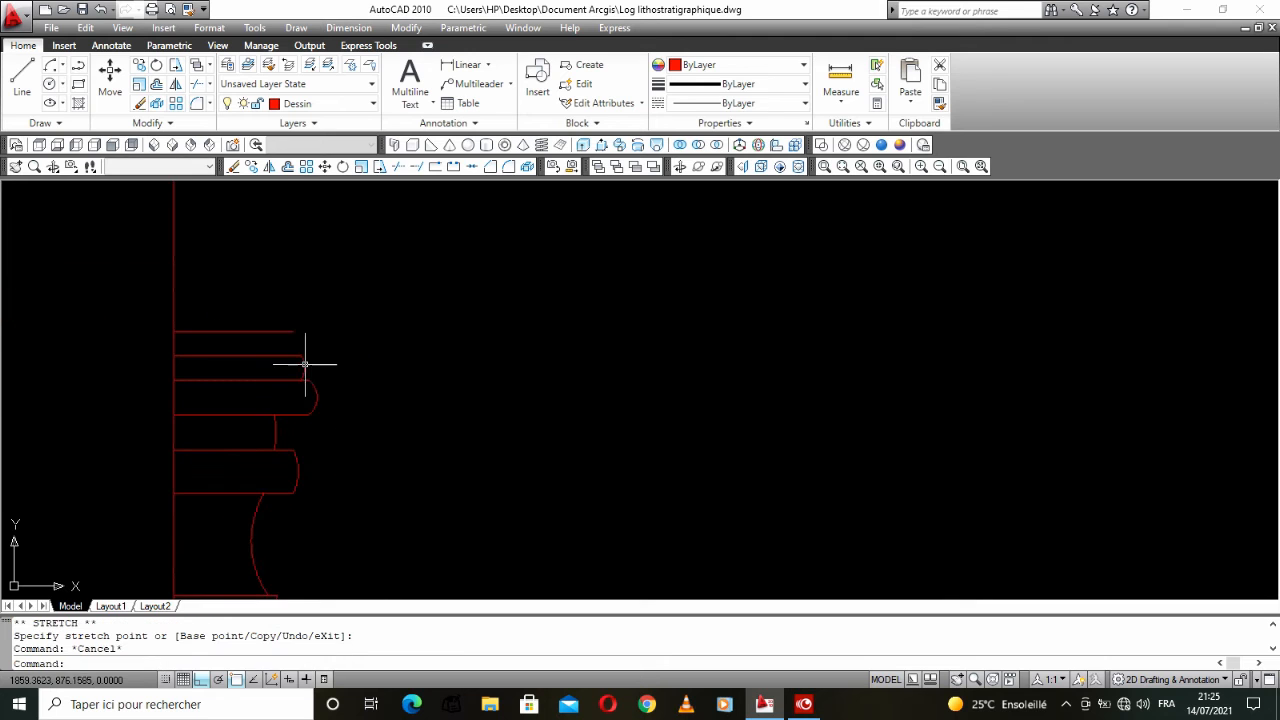
# Step: Copy the ninth layer's arc onto the tenth layer, lining it up with the outer end of that layer's upper line
pyautogui.scroll(3, 318, 323)
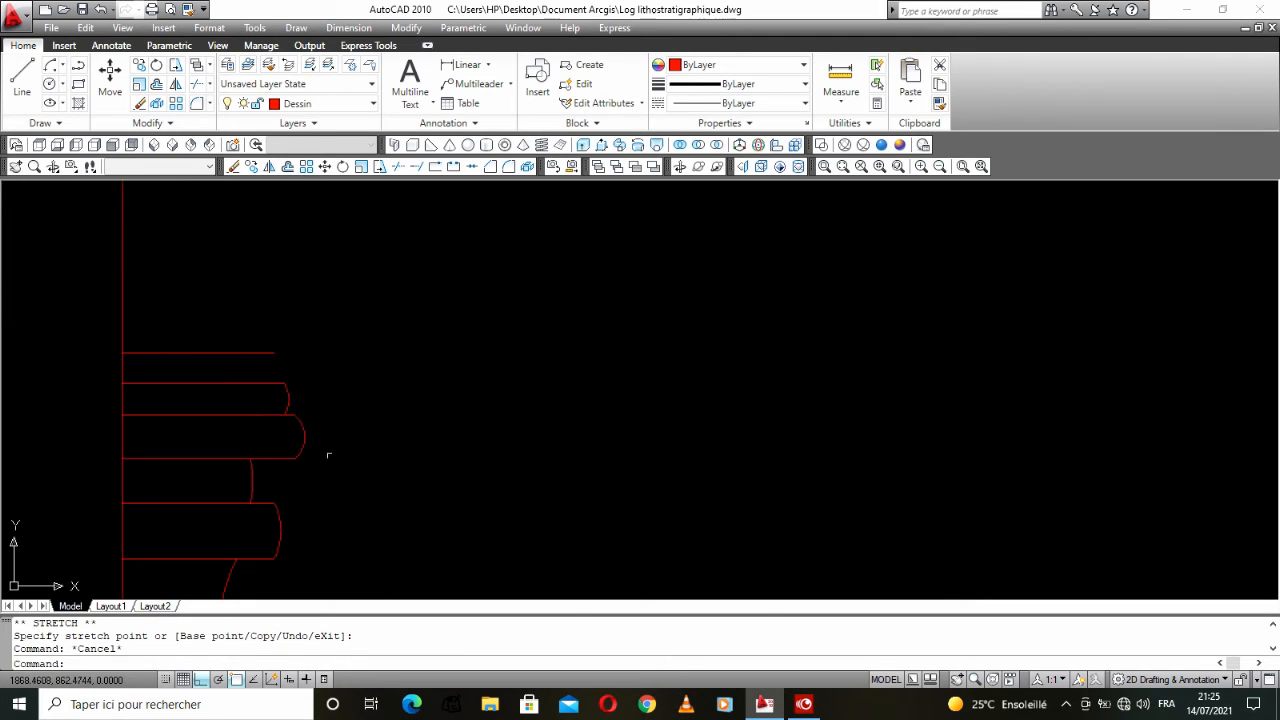
pyautogui.click(296, 400)
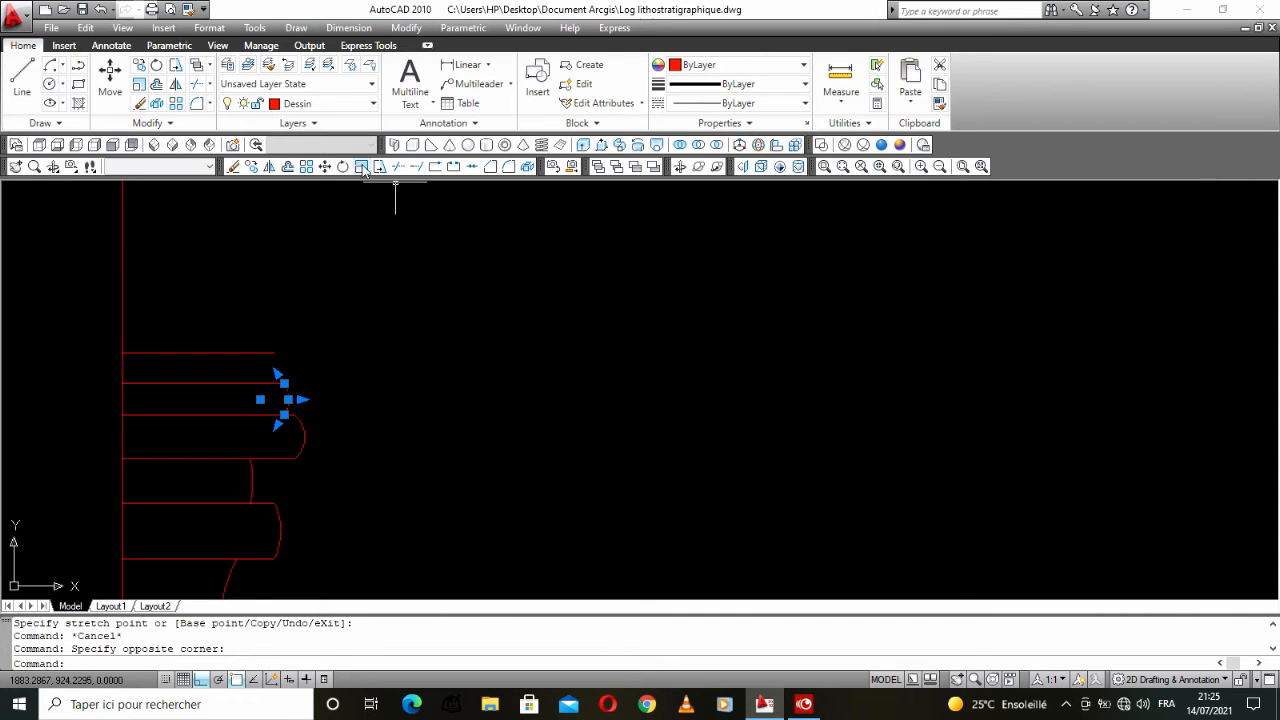
pyautogui.click(251, 167)
pyautogui.click(284, 414)
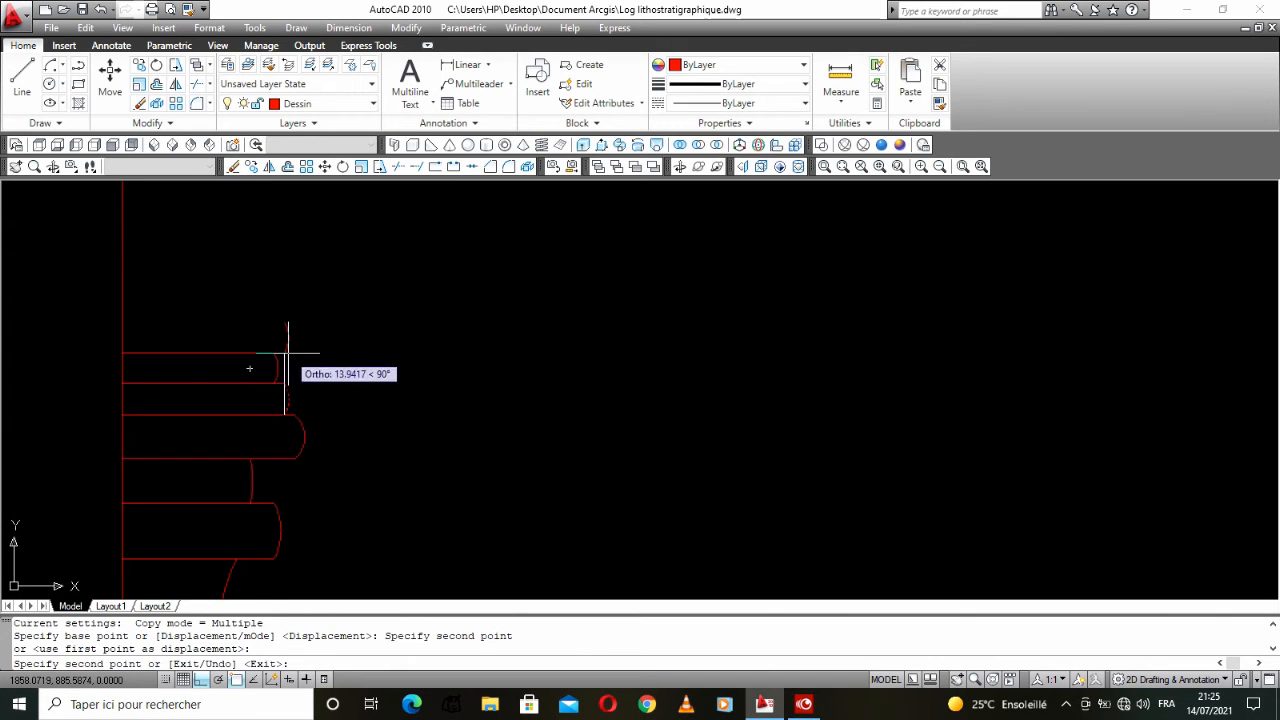
pyautogui.rightClick(296, 354)
pyautogui.click(312, 363)
pyautogui.scroll(3, 274, 363)
pyautogui.click(264, 328)
pyautogui.scroll(2, 266, 323)
pyautogui.press('Escape')
pyautogui.click(262, 286)
pyautogui.click(252, 286)
pyautogui.click(252, 285)
pyautogui.press('Escape')
pyautogui.scroll(-4, 270, 292)
# Step: Stretch the midpoint of the tenth layer's arc inward to flatten it
pyautogui.click(287, 326)
pyautogui.click(280, 323)
pyautogui.click(285, 322)
pyautogui.scroll(3, 280, 324)
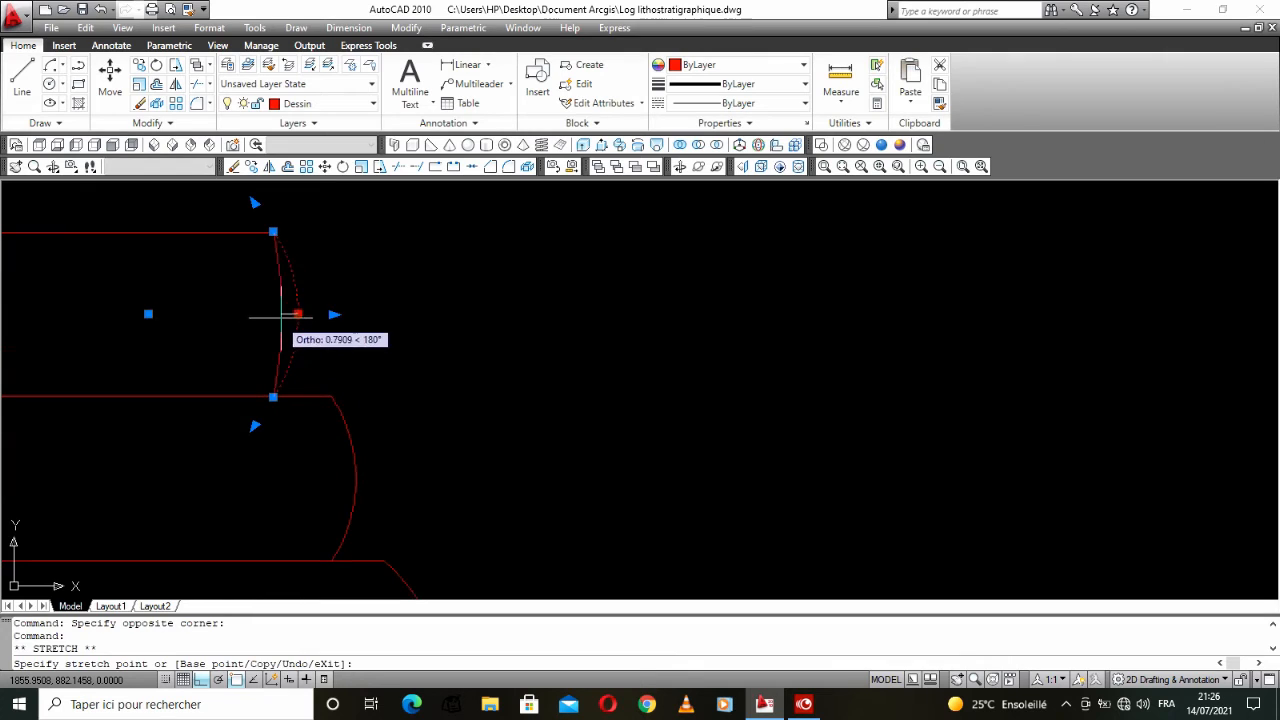
pyautogui.press('Escape')
pyautogui.scroll(-5, 292, 317)
pyautogui.scroll(-2, 300, 400)
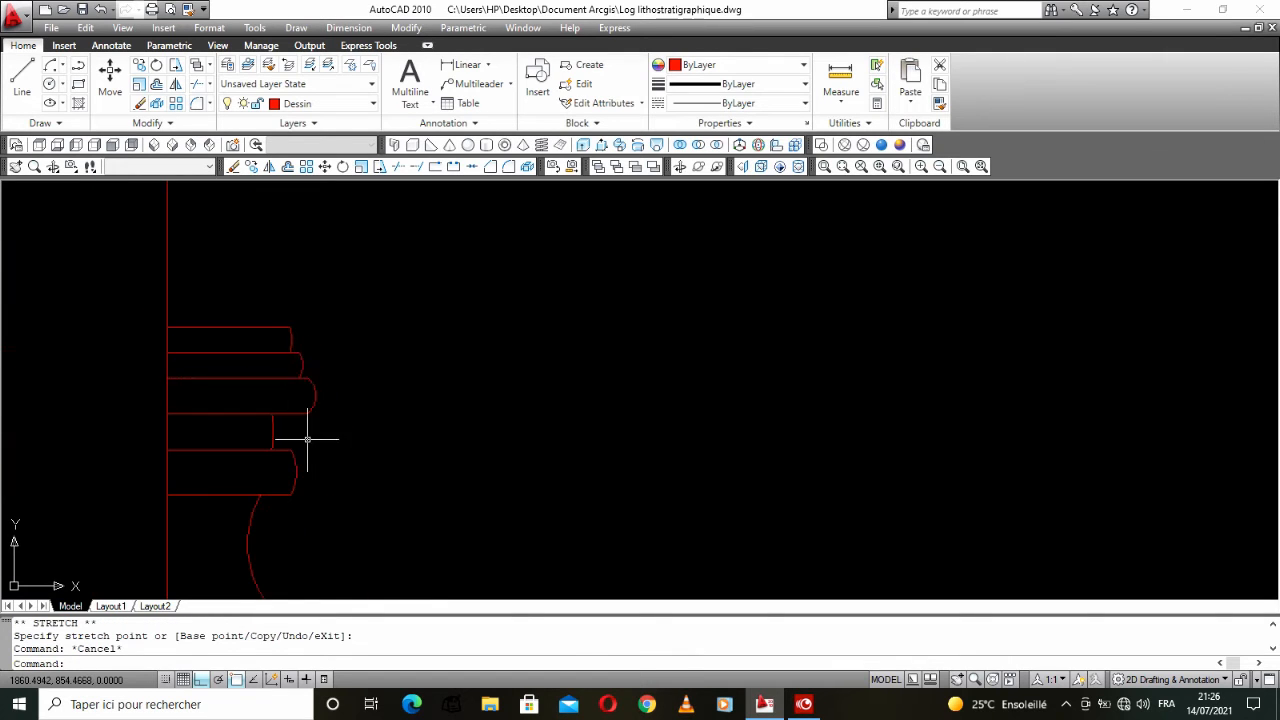
# Step: Stretch the midpoint of the tenth layer's arc slightly outward to give it a gentle bulge
pyautogui.scroll(4, 288, 286)
pyautogui.click(289, 287)
pyautogui.click(284, 282)
pyautogui.click(286, 284)
pyautogui.scroll(3, 286, 284)
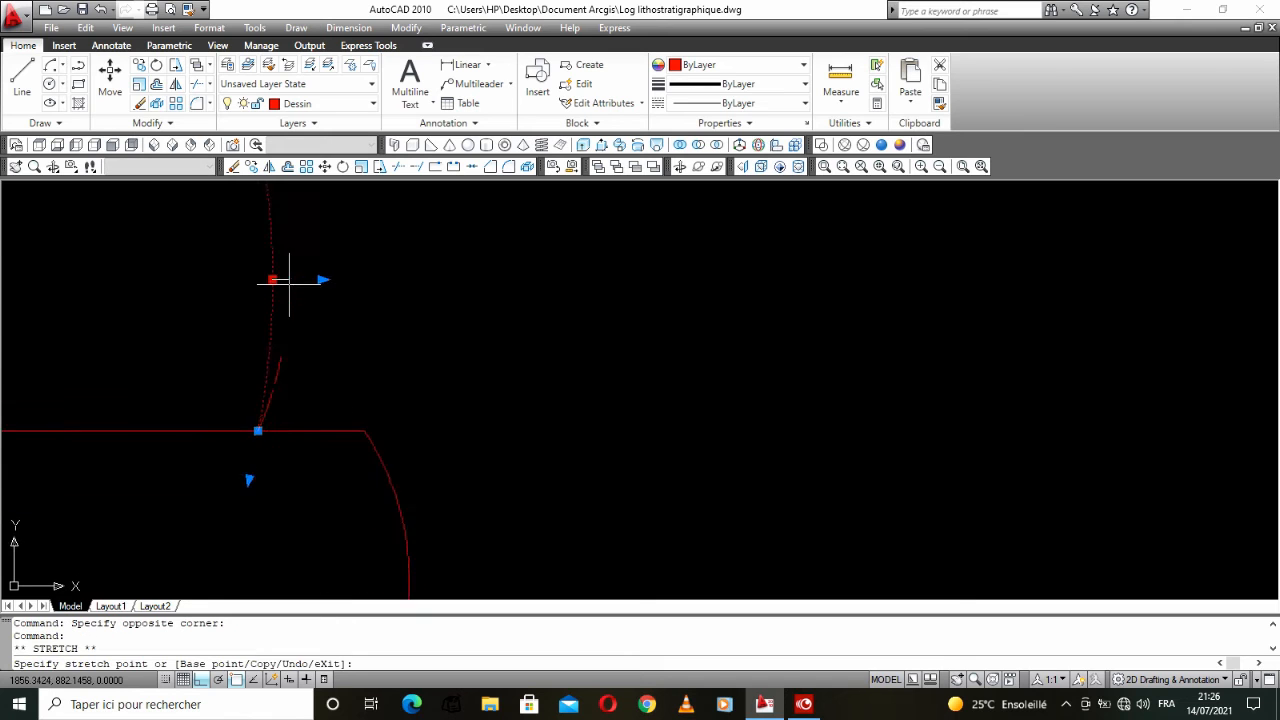
pyautogui.press('Escape')
pyautogui.scroll(-4, 279, 323)
pyautogui.scroll(-4, 279, 323)
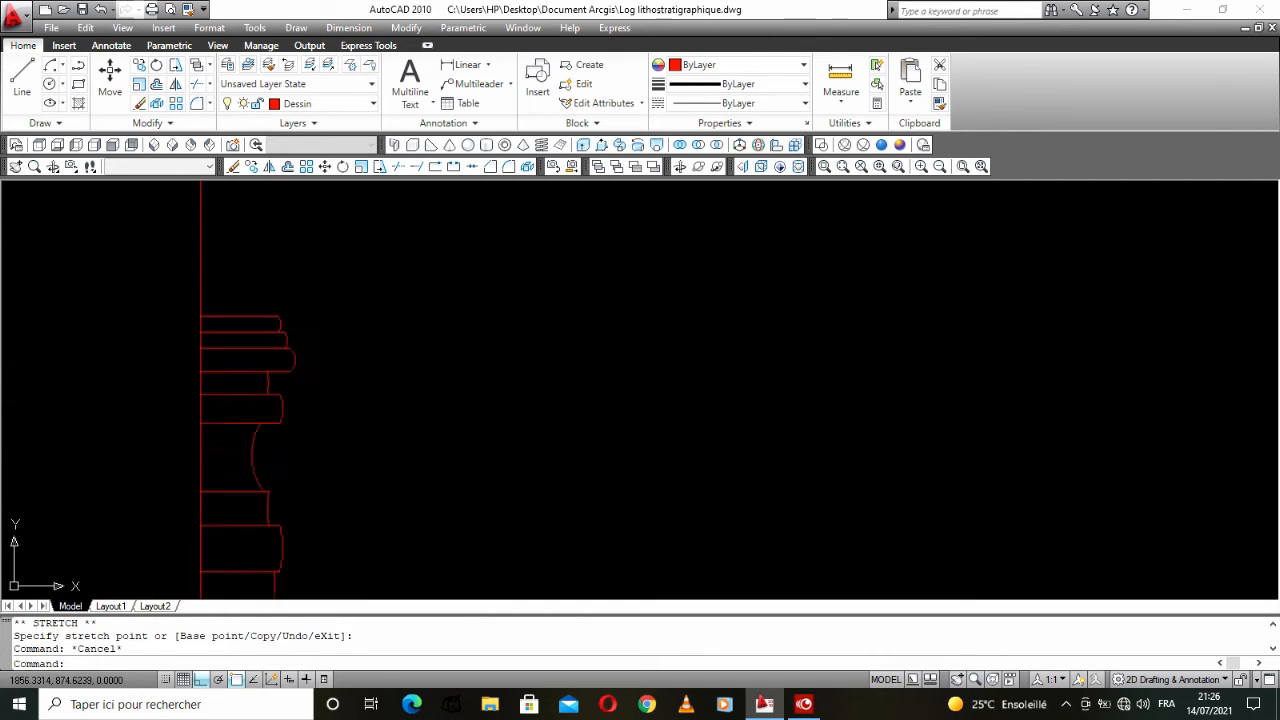
# Step: Copy the tenth layer's arc from its upper end to the outer end of the tall eleventh layer's upper line
pyautogui.scroll(-4, 298, 450)
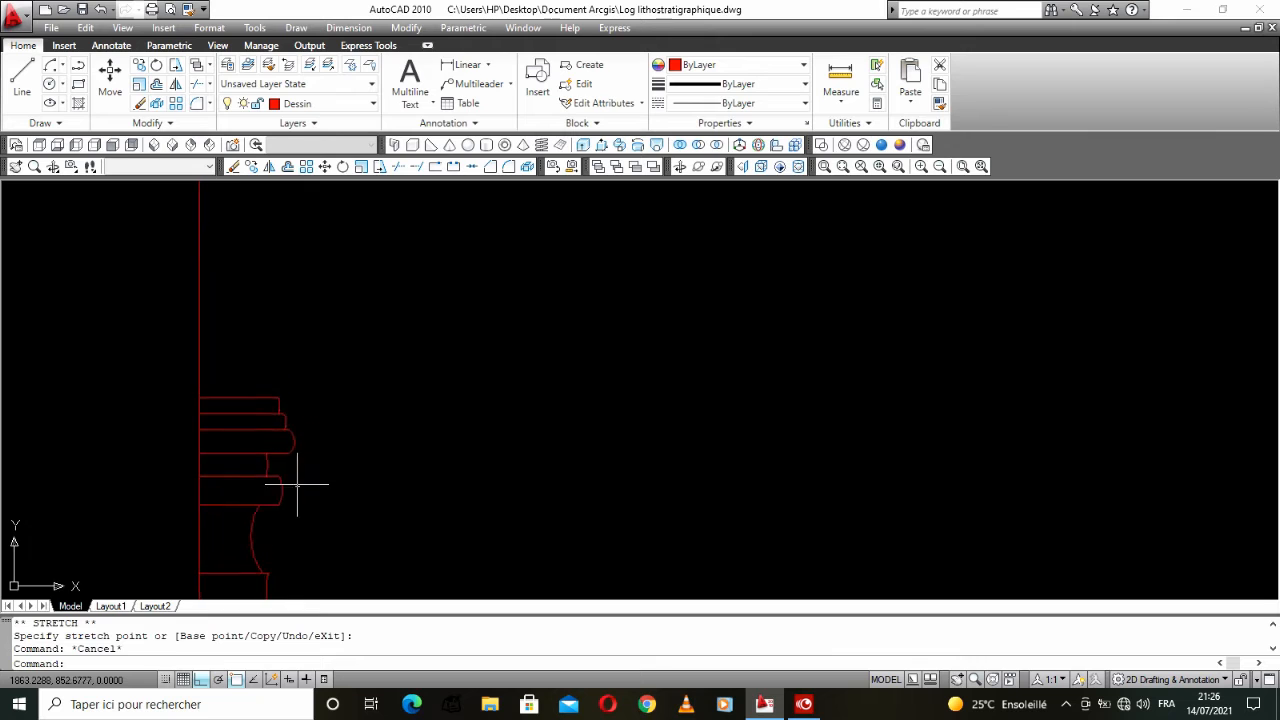
pyautogui.scroll(1, 267, 461)
pyautogui.scroll(5, 260, 495)
pyautogui.click(253, 533)
pyautogui.click(215, 551)
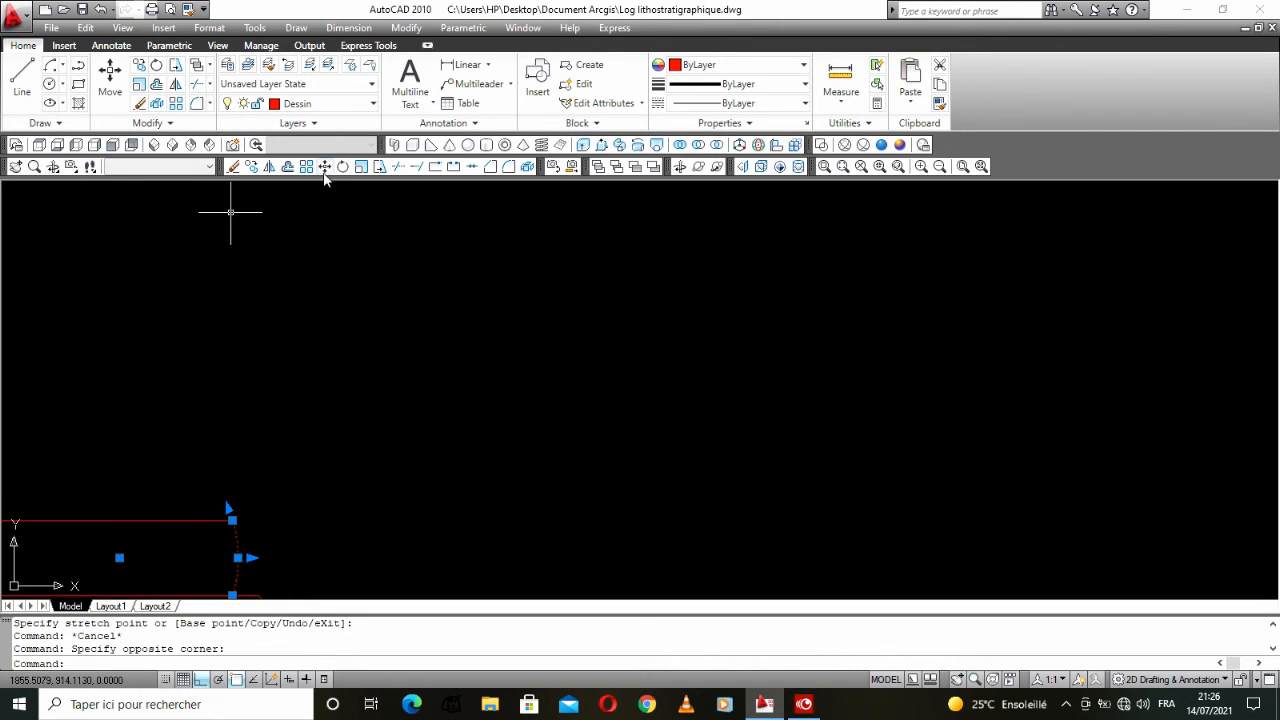
pyautogui.click(251, 167)
pyautogui.scroll(-2, 150, 400)
pyautogui.scroll(3, 119, 329)
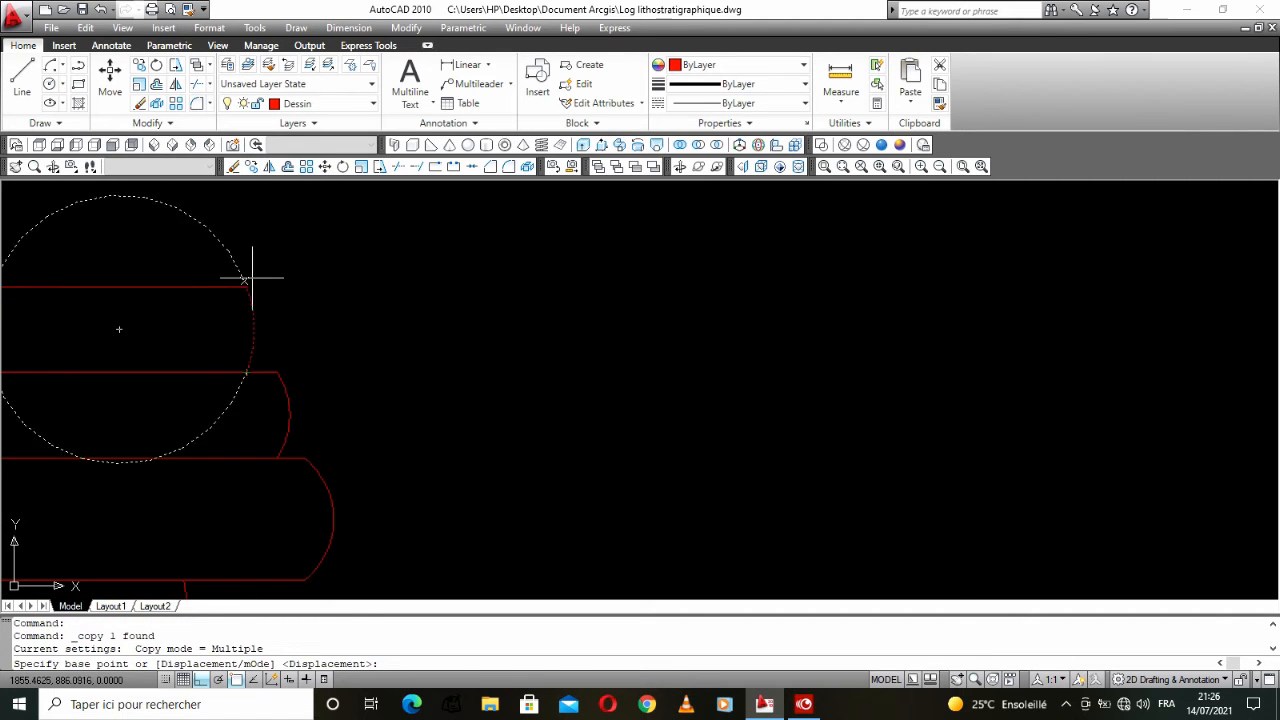
pyautogui.click(246, 287)
pyautogui.scroll(-2, 257, 243)
pyautogui.scroll(-2, 239, 477)
pyautogui.scroll(3, 240, 310)
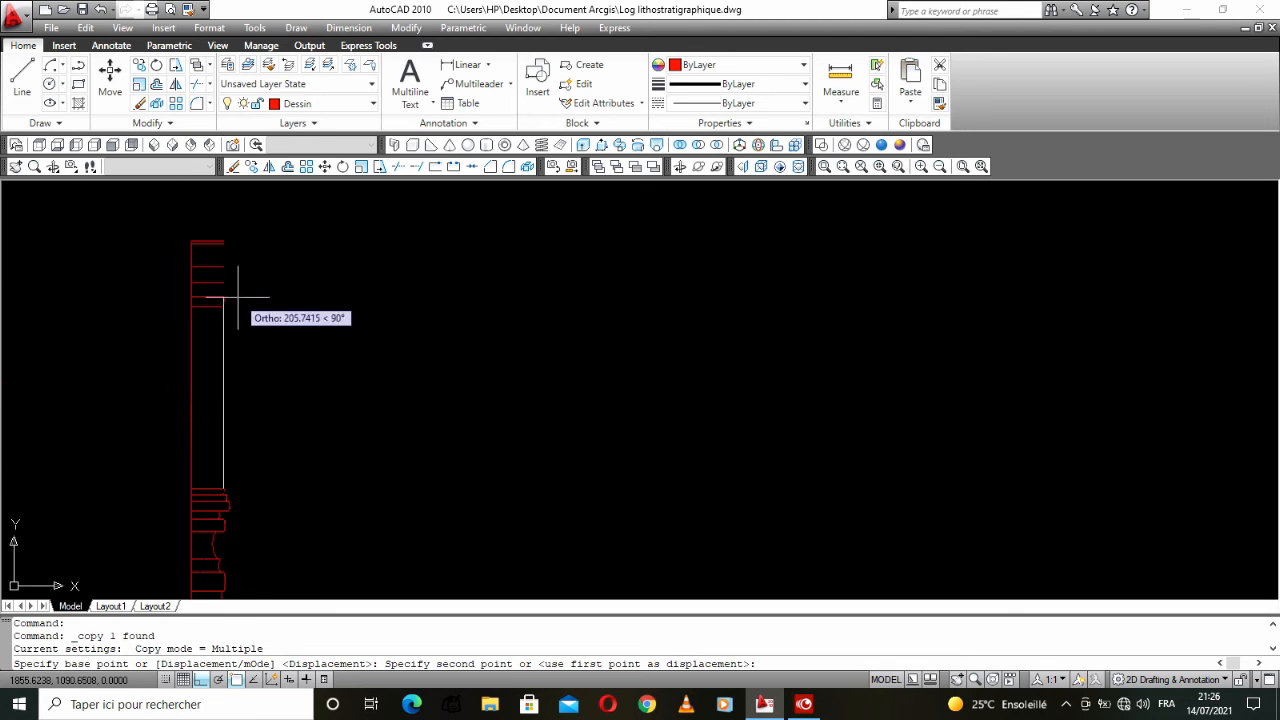
pyautogui.click(259, 320)
pyautogui.rightClick(274, 328)
pyautogui.click(276, 331)
# Step: Stretch the lower end of the tall eleventh layer's arc down to the outer end of that layer's lower line
pyautogui.scroll(5, 235, 320)
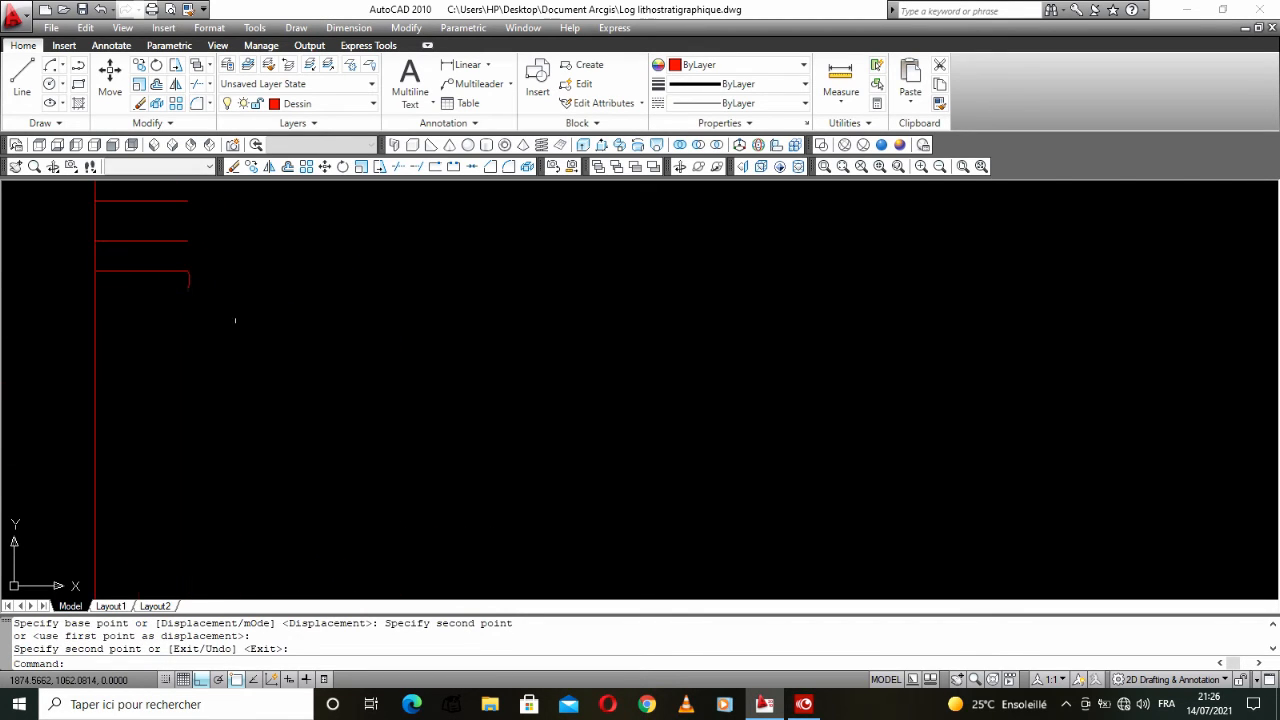
pyautogui.click(186, 276)
pyautogui.scroll(-5, 177, 294)
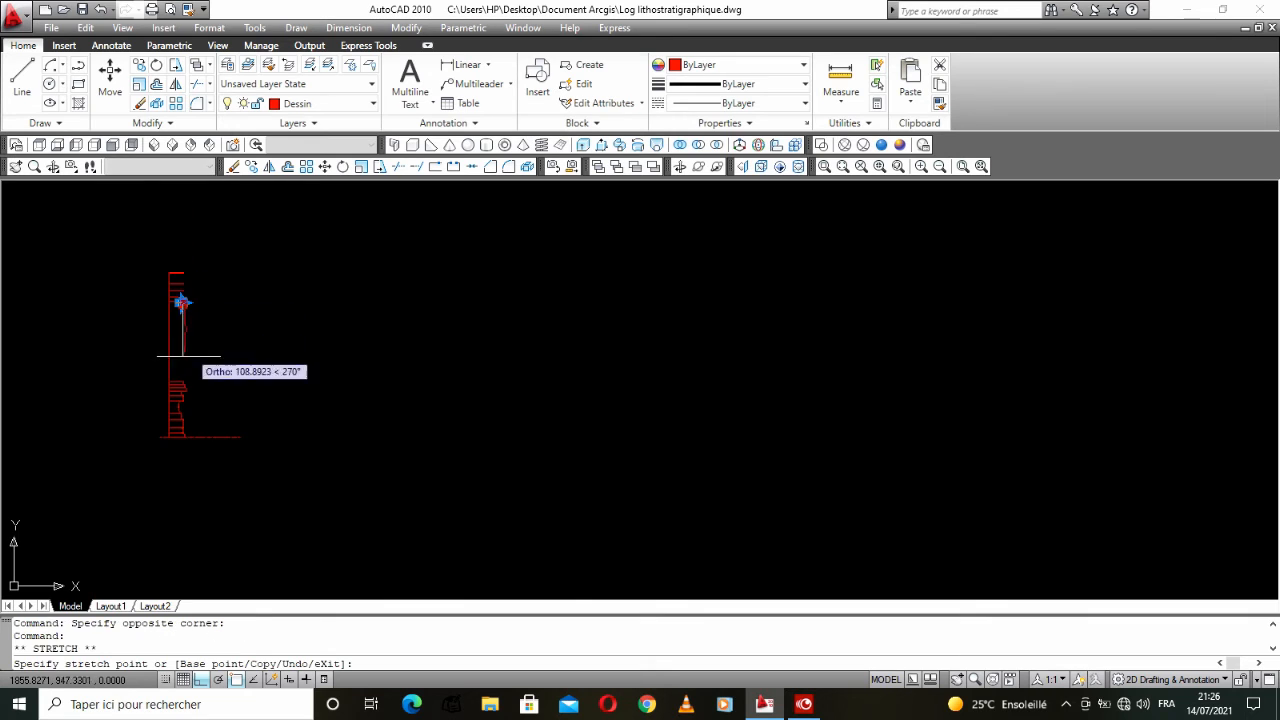
pyautogui.scroll(6, 114, 357)
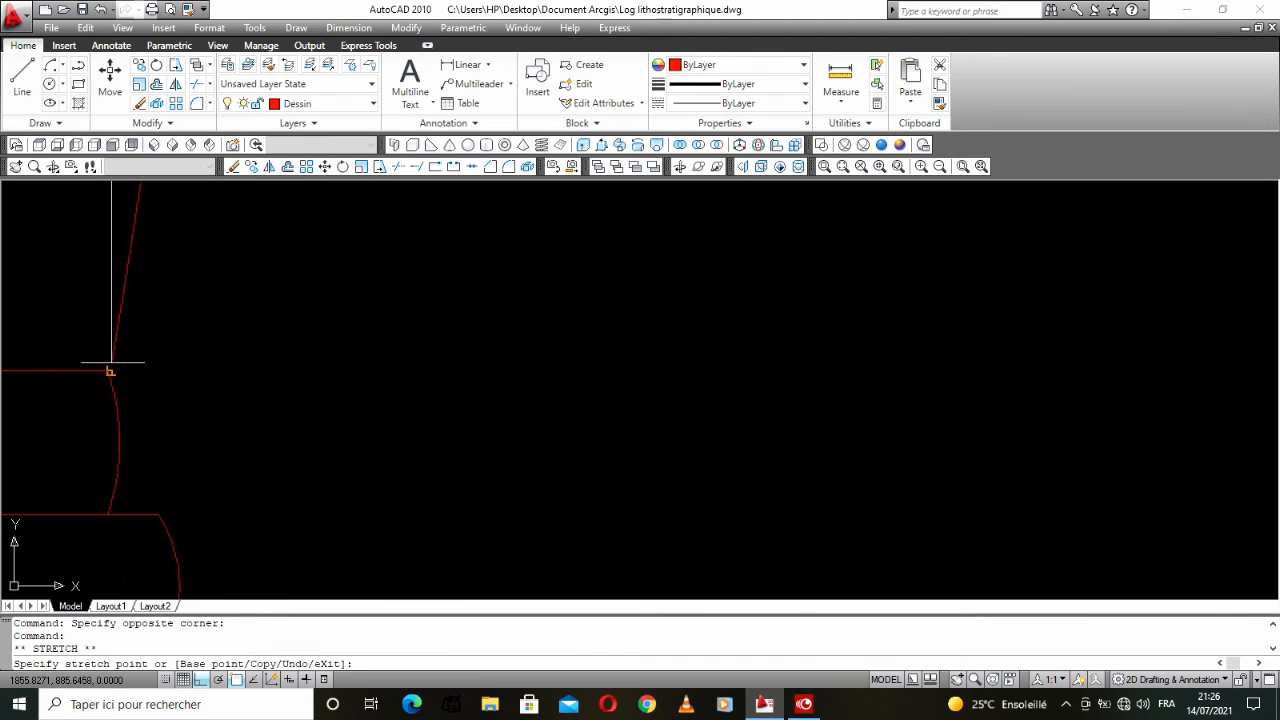
pyautogui.click(107, 371)
pyautogui.rightClick(143, 333)
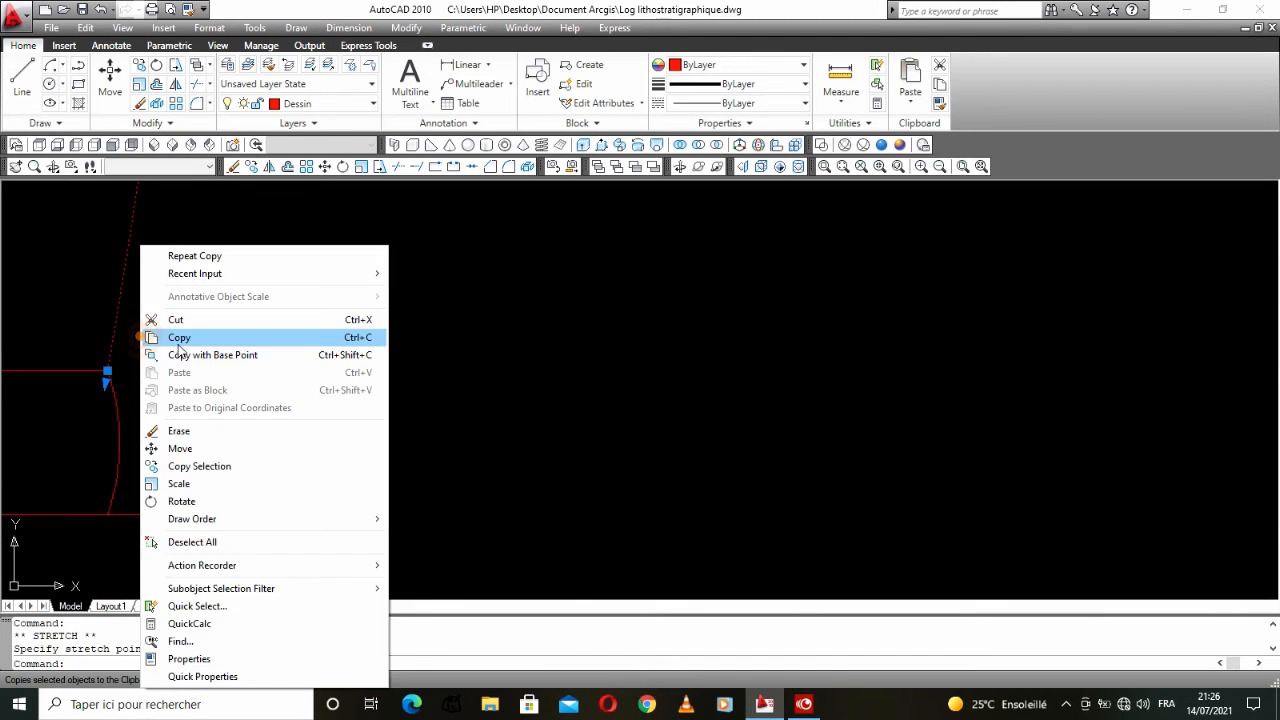
pyautogui.click(418, 327)
pyautogui.press('Escape')
# Step: Stretch the midpoint of the tall eleventh layer's arc inward so that its edge becomes slightly concave
pyautogui.scroll(-5, 371, 349)
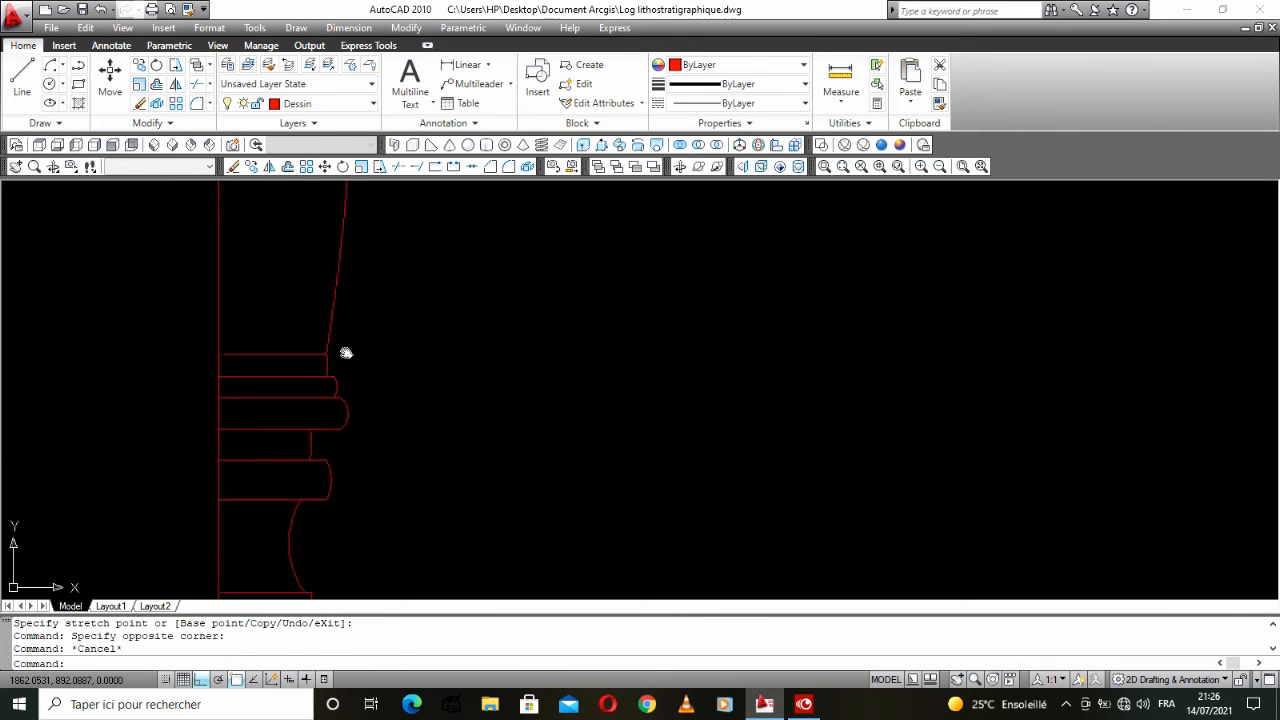
pyautogui.click(346, 351)
pyautogui.click(357, 363)
pyautogui.click(344, 378)
pyautogui.click(357, 372)
pyautogui.click(352, 373)
pyautogui.scroll(3, 371, 363)
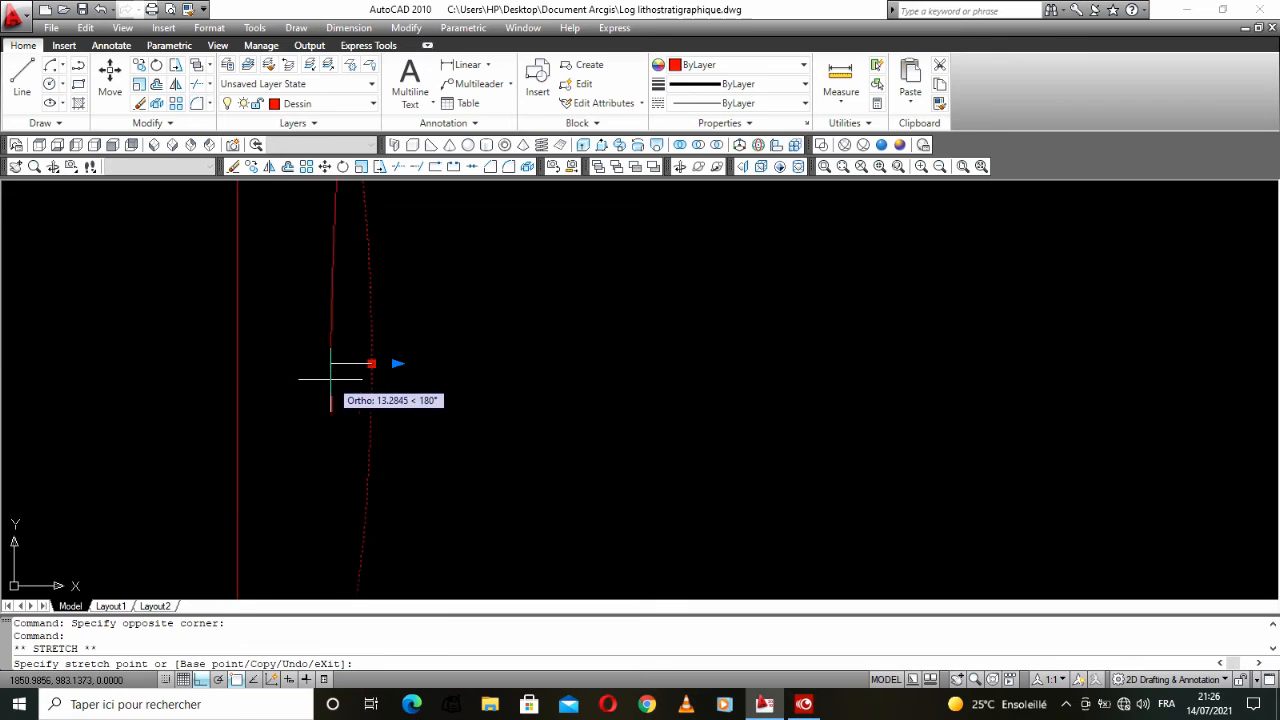
pyautogui.scroll(-6, 332, 362)
pyautogui.press('Escape')
pyautogui.scroll(5, 343, 386)
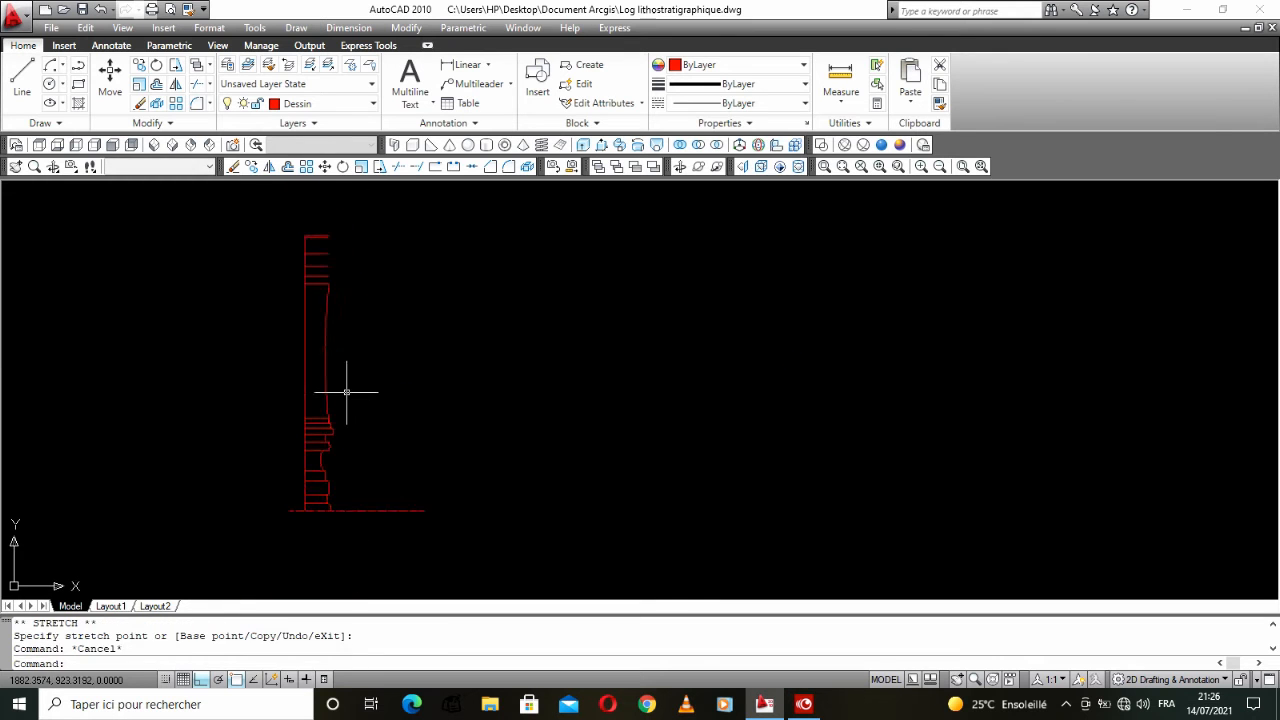
pyautogui.scroll(-6, 317, 371)
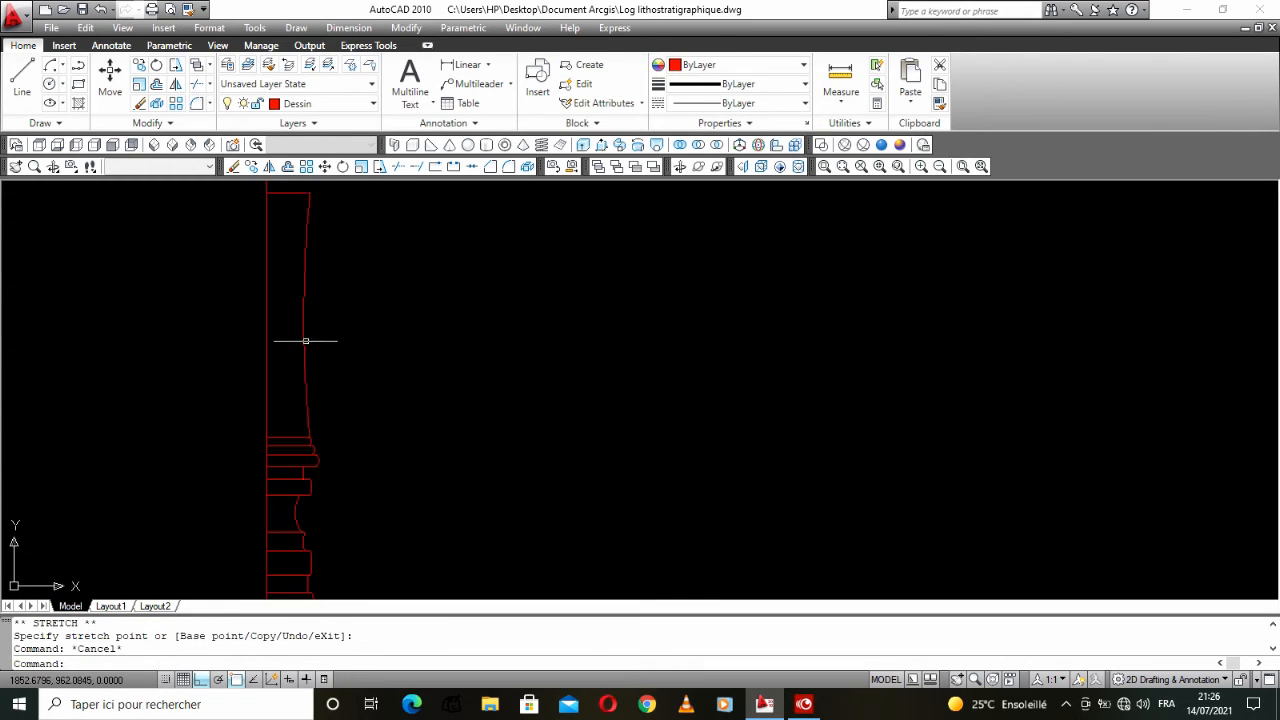
pyautogui.scroll(8, 305, 410)
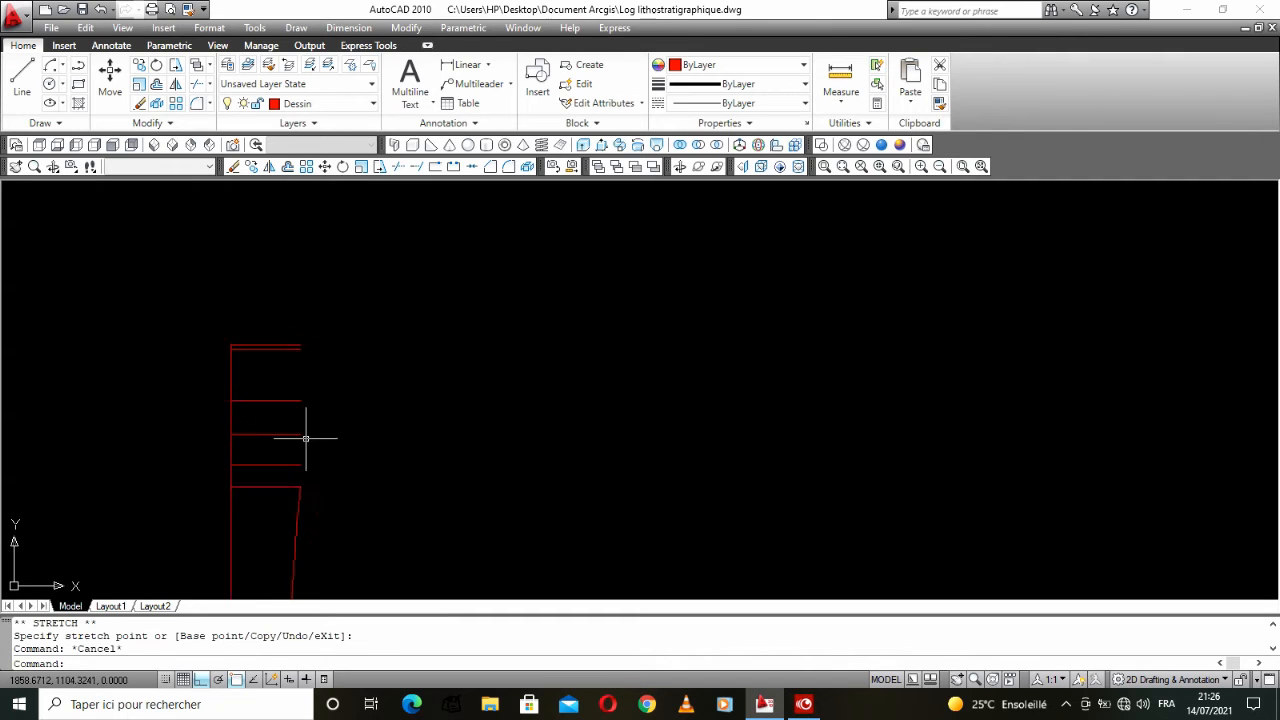
pyautogui.click(22, 80)
pyautogui.scroll(4, 294, 532)
pyautogui.press('Escape')
pyautogui.scroll(-5, 280, 480)
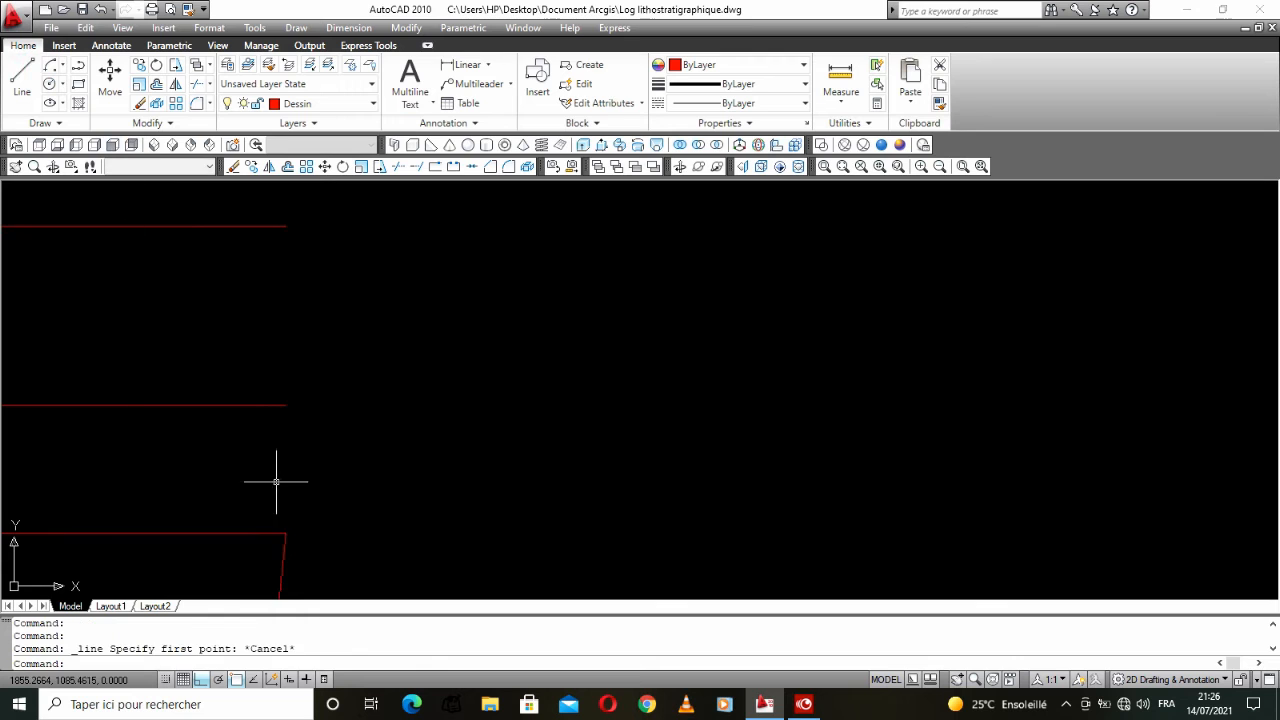
# Step: Copy the seventh layer's arc from its upper end to the outer end of the twelfth layer's upper line
pyautogui.scroll(5, 285, 535)
pyautogui.moveTo(306, 500); pyautogui.dragTo(263, 463)
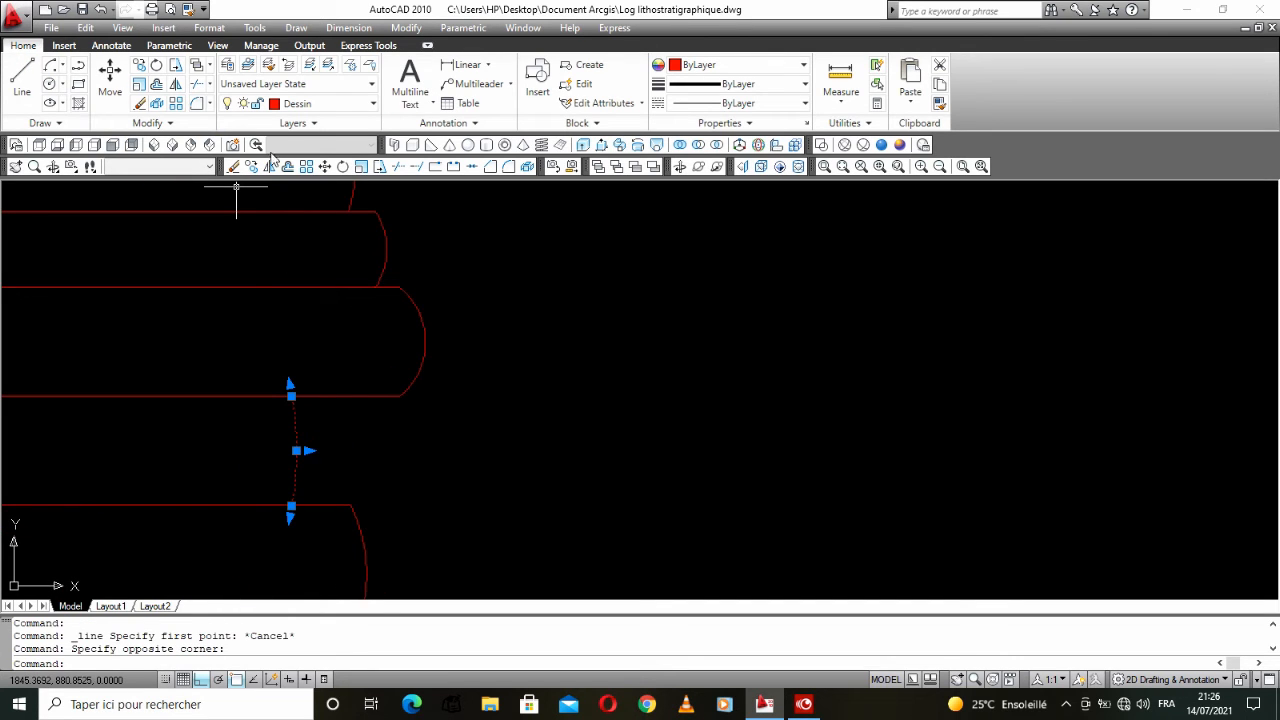
pyautogui.click(253, 168)
pyautogui.click(291, 395)
pyautogui.scroll(-5, 291, 395)
pyautogui.scroll(6, 300, 330)
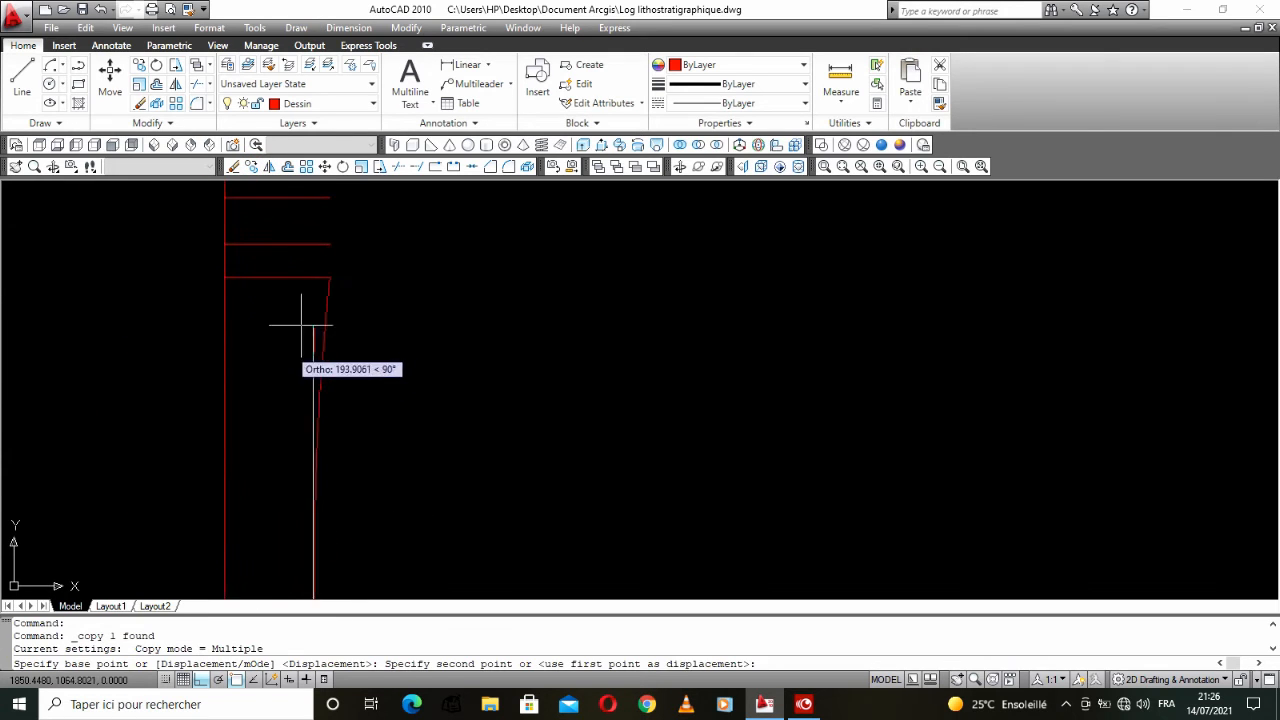
pyautogui.click(314, 231)
pyautogui.rightClick(365, 264)
pyautogui.click(381, 279)
# Step: Stretch the lower end of the twelfth layer's arc down to the outer end of that layer's lower line
pyautogui.scroll(5, 328, 315)
pyautogui.click(323, 317)
pyautogui.click(252, 403)
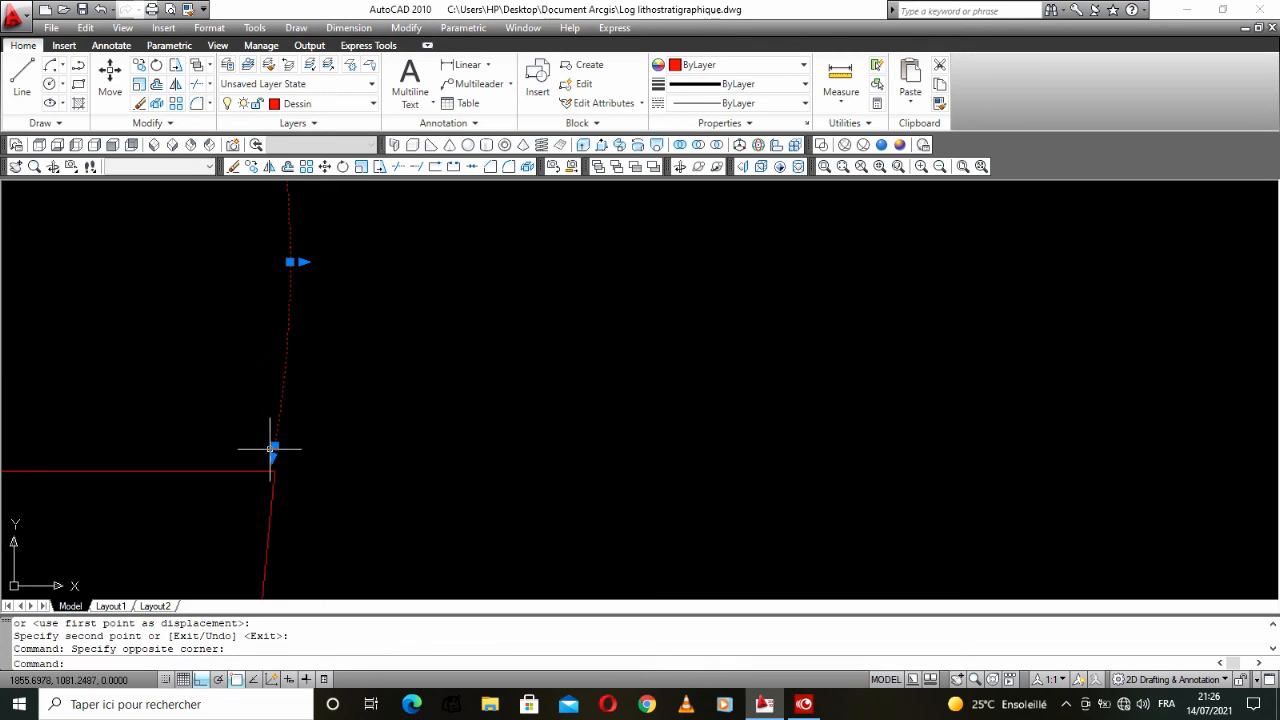
pyautogui.click(271, 448)
pyautogui.click(273, 466)
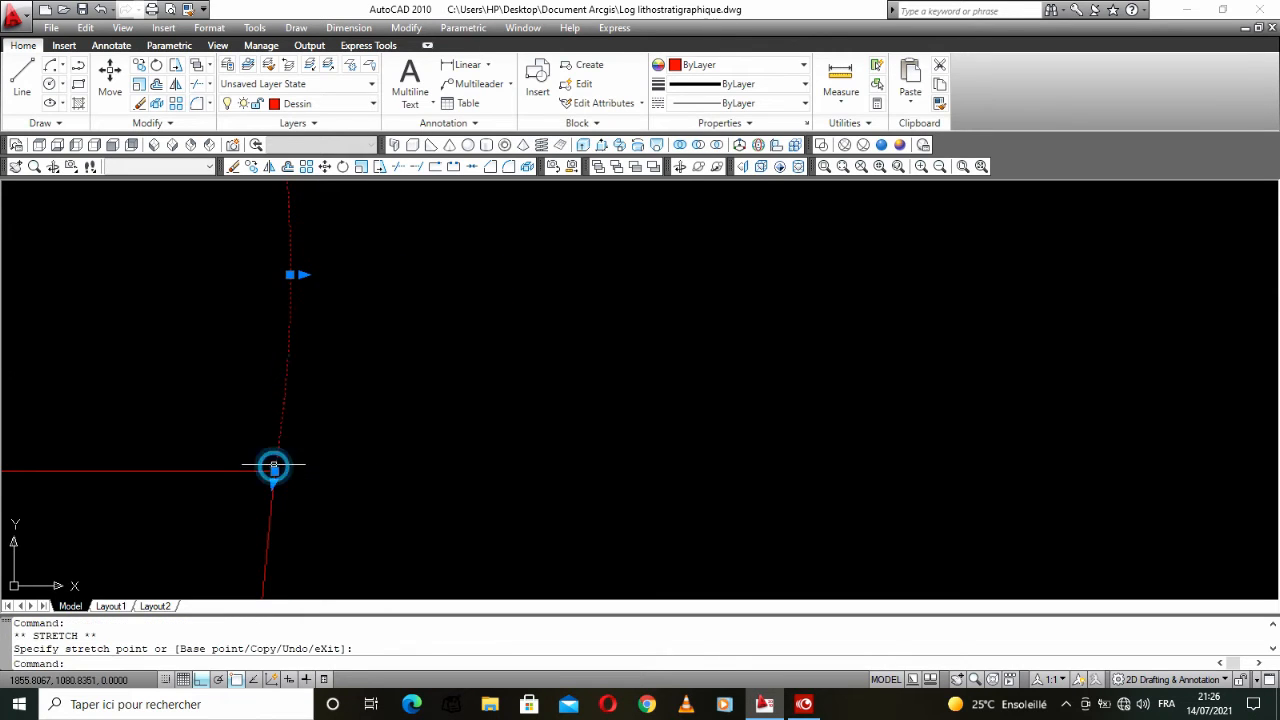
# Step: Stretch the midpoint of the twelfth layer's arc outward to increase its bulge
pyautogui.click(290, 274)
pyautogui.click(309, 276)
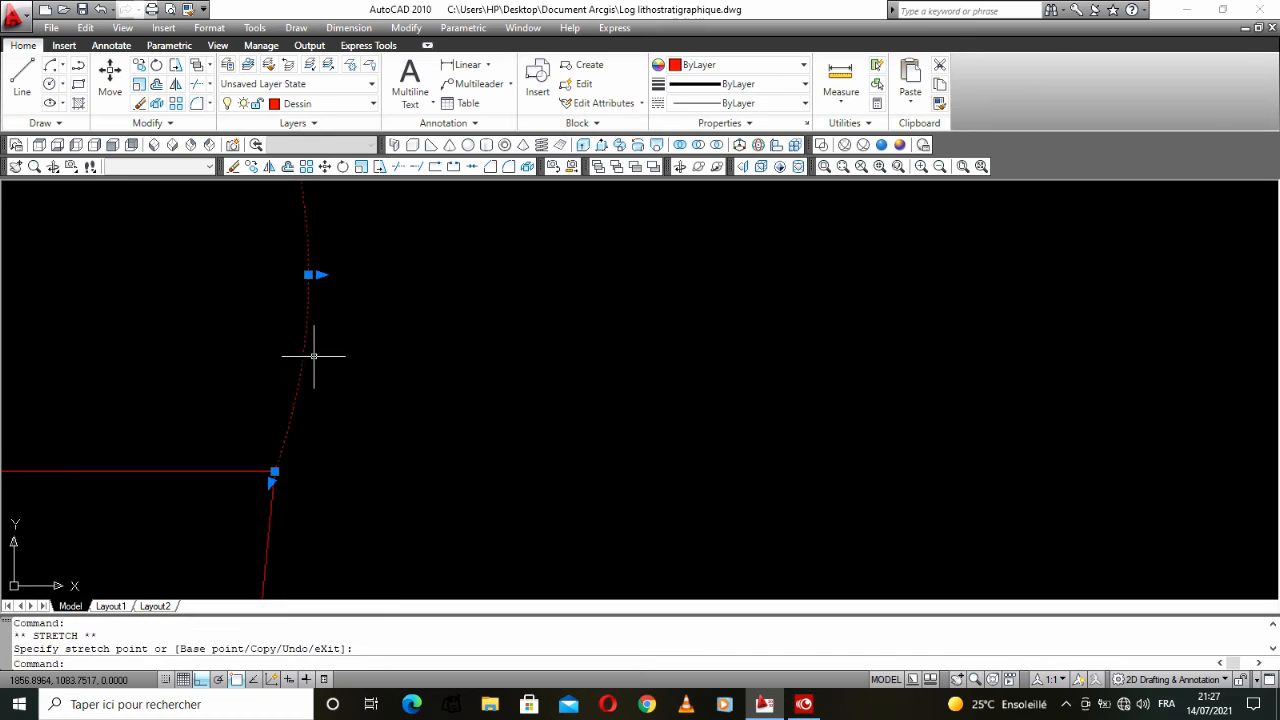
pyautogui.press('Escape')
# Step: Move the twelfth layer's arc horizontally a short distance outward, away from the column
pyautogui.scroll(-2, 325, 336)
pyautogui.scroll(-3, 325, 336)
pyautogui.scroll(4, 328, 410)
pyautogui.scroll(-5, 300, 420)
pyautogui.scroll(4, 292, 440)
pyautogui.scroll(5, 278, 470)
pyautogui.click(286, 429)
pyautogui.click(239, 463)
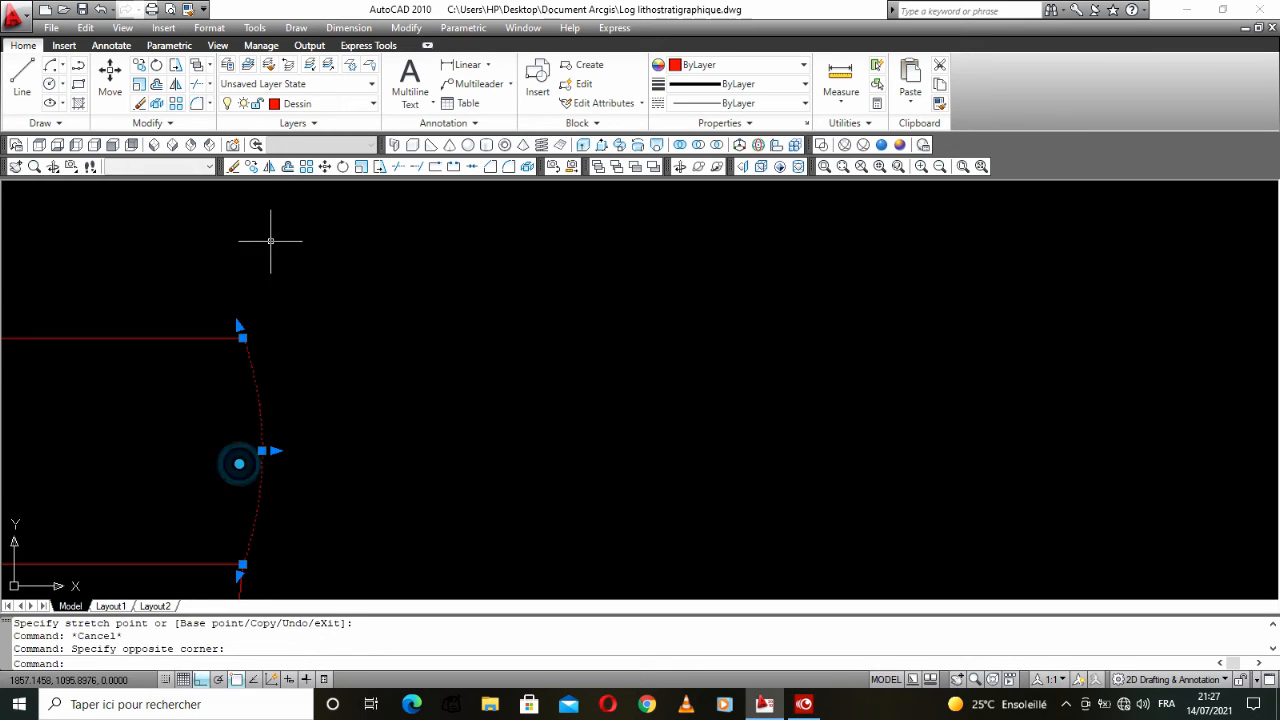
pyautogui.click(324, 166)
pyautogui.click(294, 443)
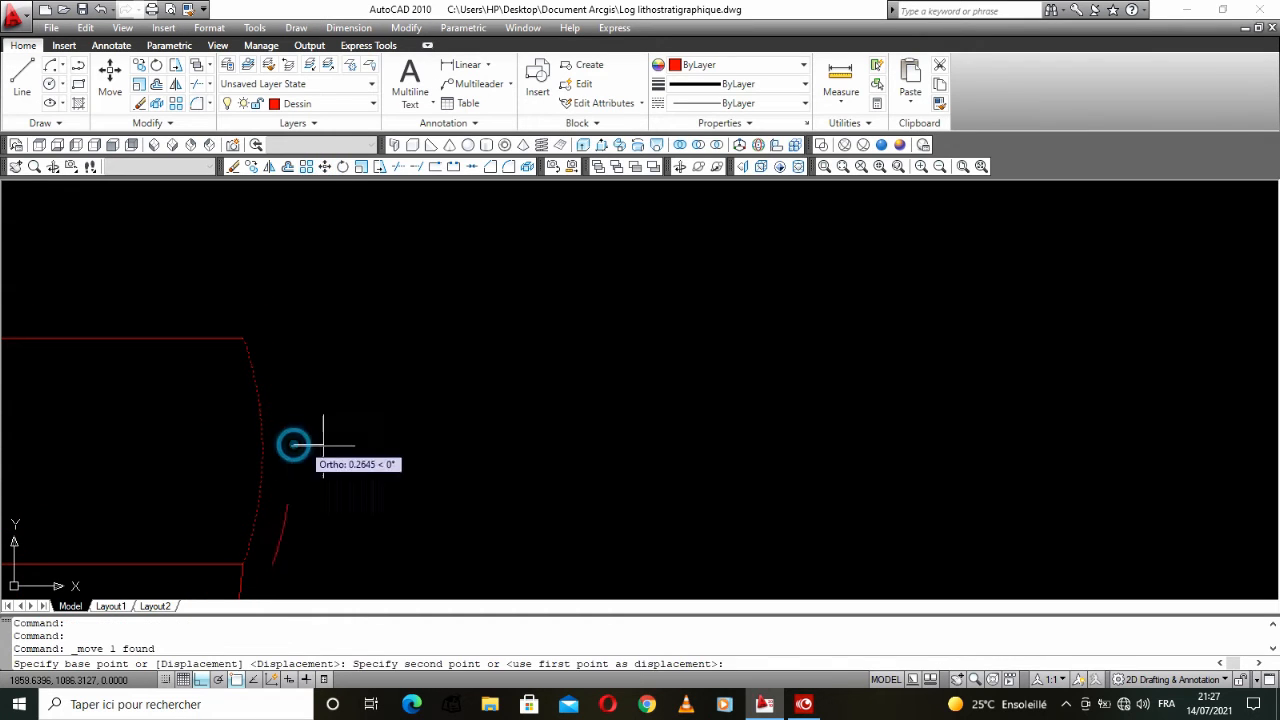
pyautogui.click(336, 443)
# Step: Stretch the outer end of the twelfth layer's upper line to the upper end of the moved arc
pyautogui.click(251, 314)
pyautogui.click(229, 363)
pyautogui.click(243, 339)
pyautogui.click(286, 338)
pyautogui.press('Escape')
# Step: Stretch the outer end of the twelfth layer's lower line to the lower end of the moved arc
pyautogui.click(223, 503)
pyautogui.click(155, 585)
pyautogui.click(242, 565)
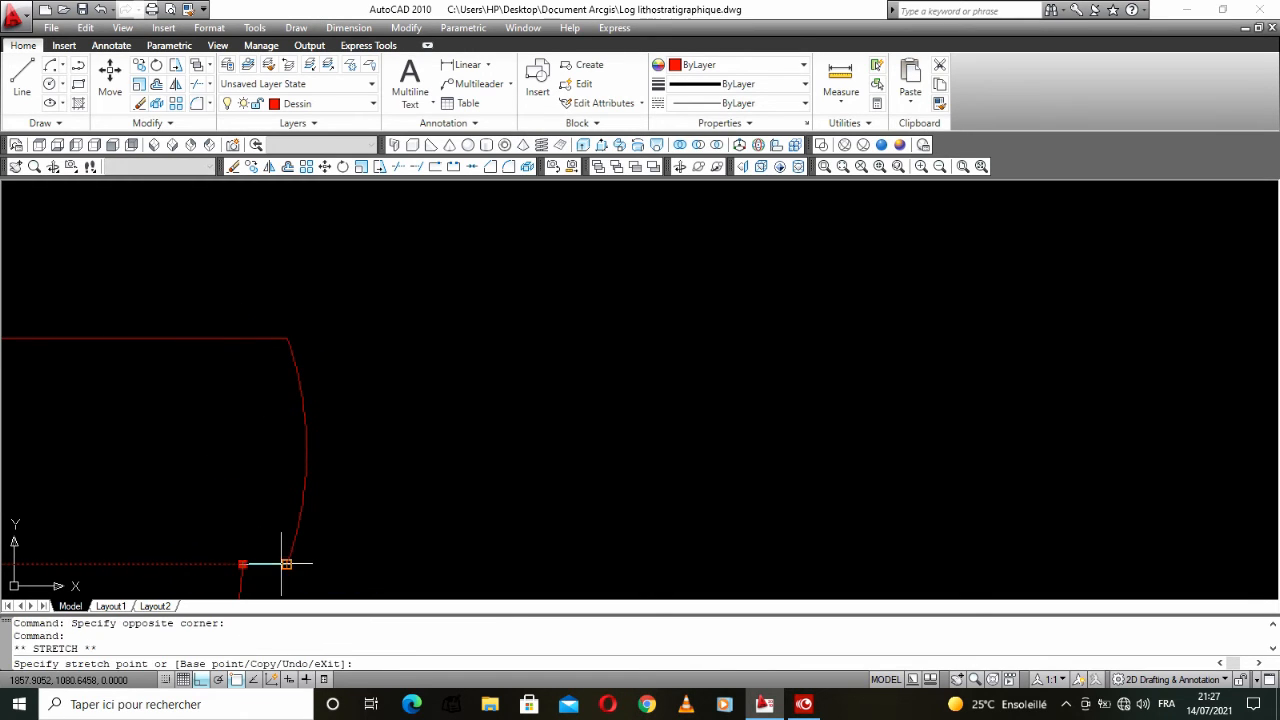
pyautogui.press('Escape')
pyautogui.scroll(-1, 271, 464)
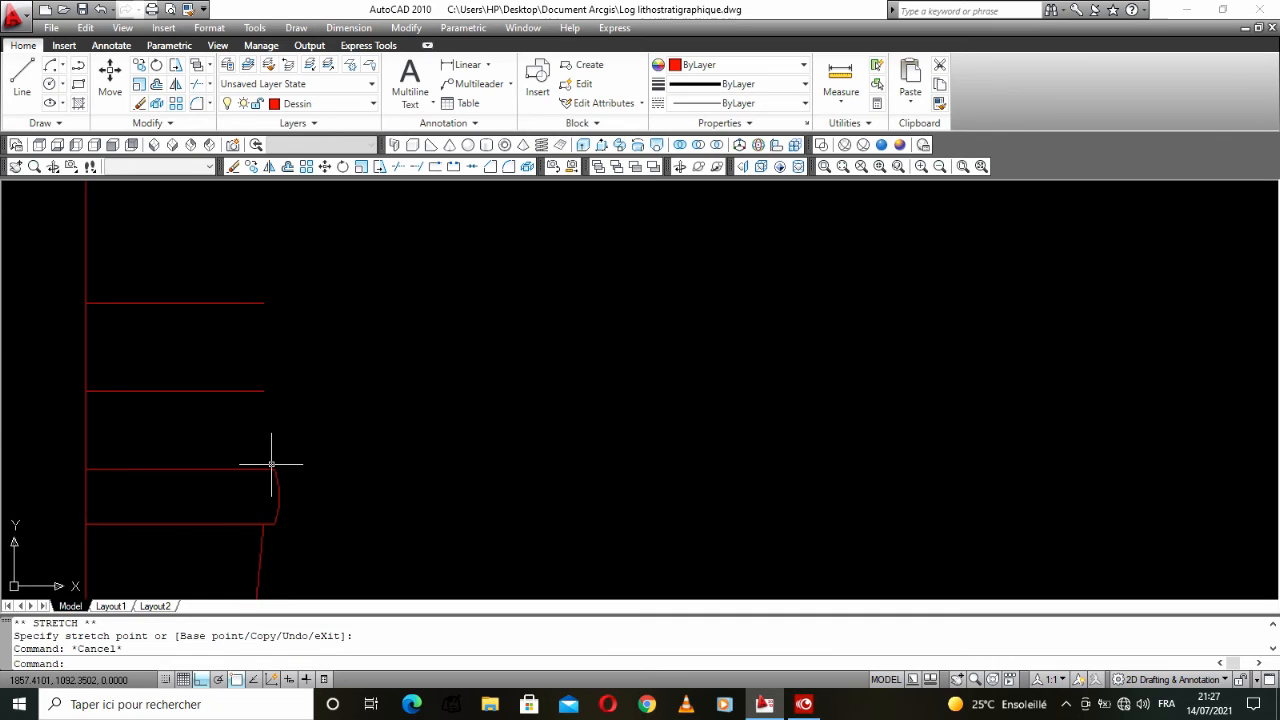
# Step: Copy the twelfth layer's arc from its upper end to the outer end of the thirteenth layer's upper line
pyautogui.click(78, 66)
pyautogui.press('Escape')
pyautogui.click(286, 506)
pyautogui.click(262, 498)
pyautogui.click(251, 167)
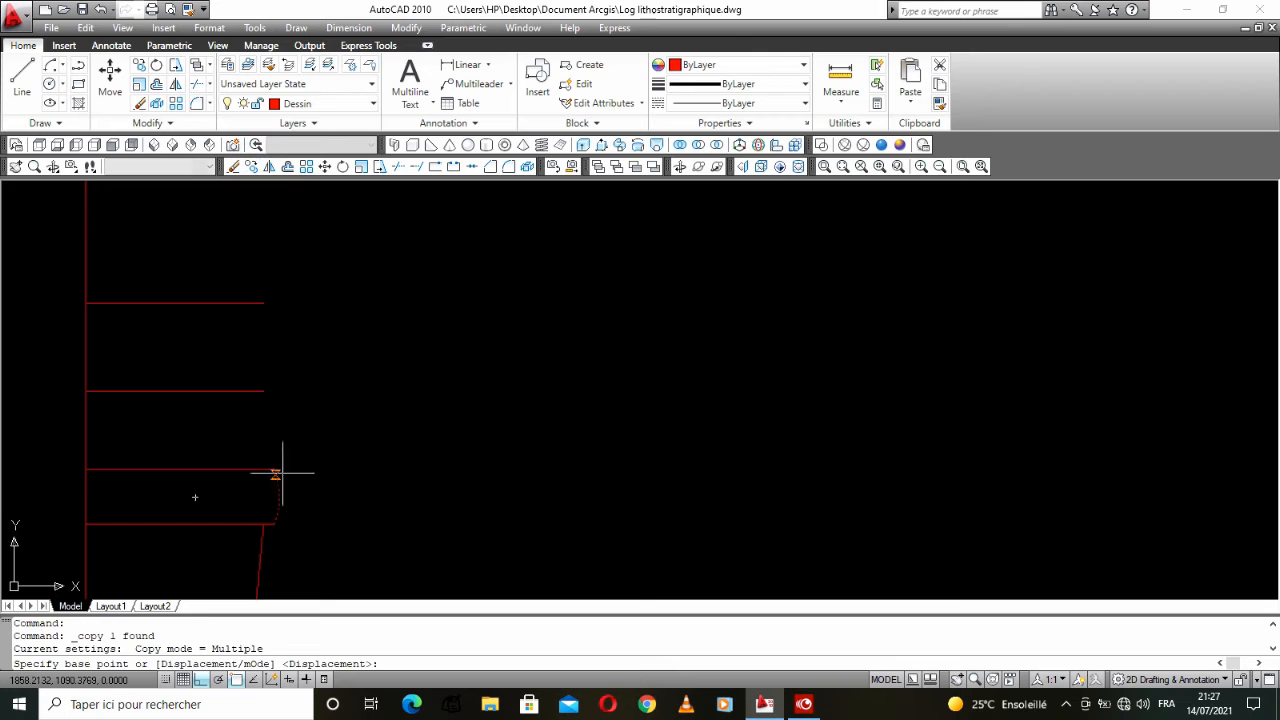
pyautogui.click(274, 469)
pyautogui.click(262, 391)
pyautogui.rightClick(294, 375)
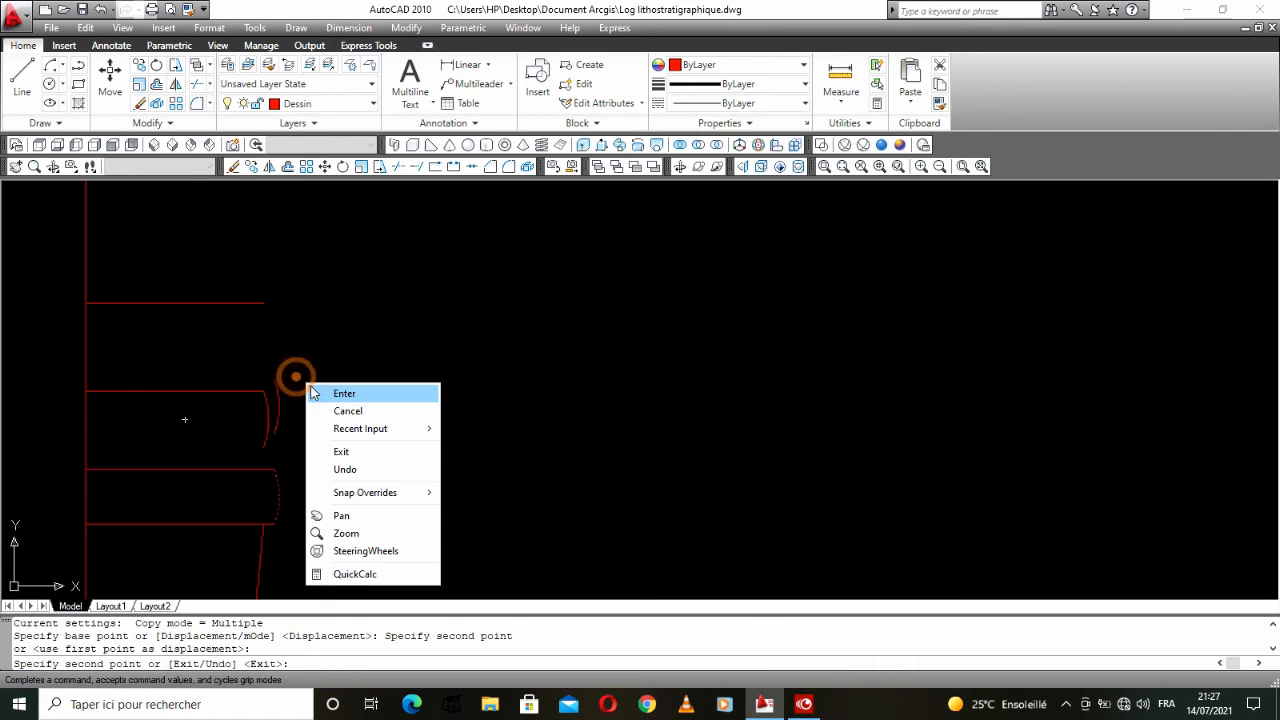
pyautogui.click(318, 391)
# Step: Try stretching the lower end of the thirteenth layer's arc down to its lower line, and erase that arc
pyautogui.click(287, 402)
pyautogui.click(228, 466)
pyautogui.click(263, 447)
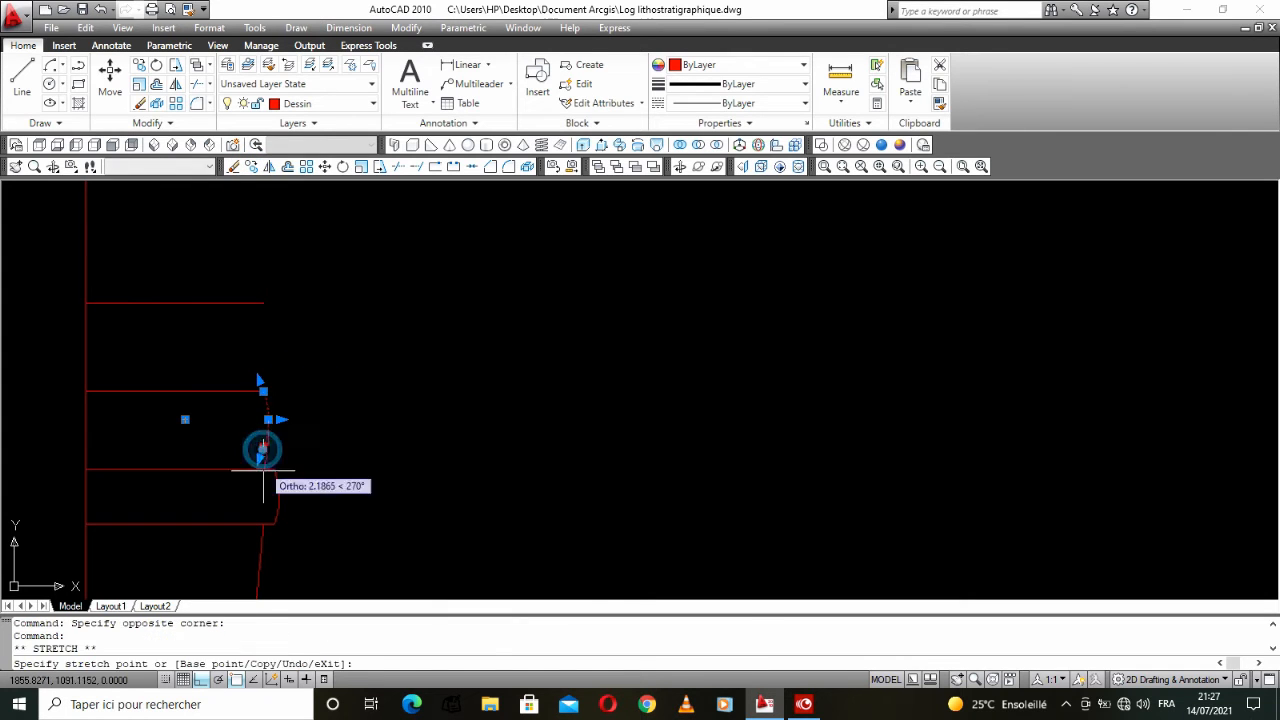
pyautogui.scroll(5, 266, 470)
pyautogui.click(272, 462)
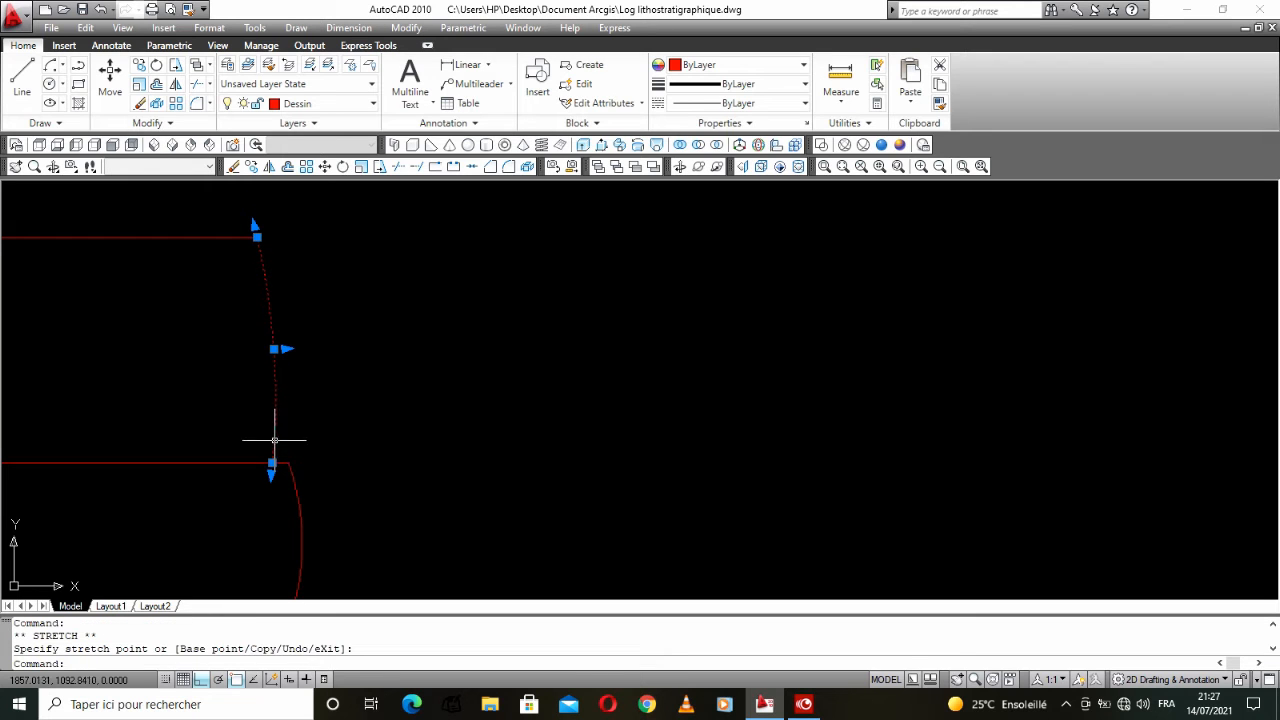
pyautogui.press('Delete')
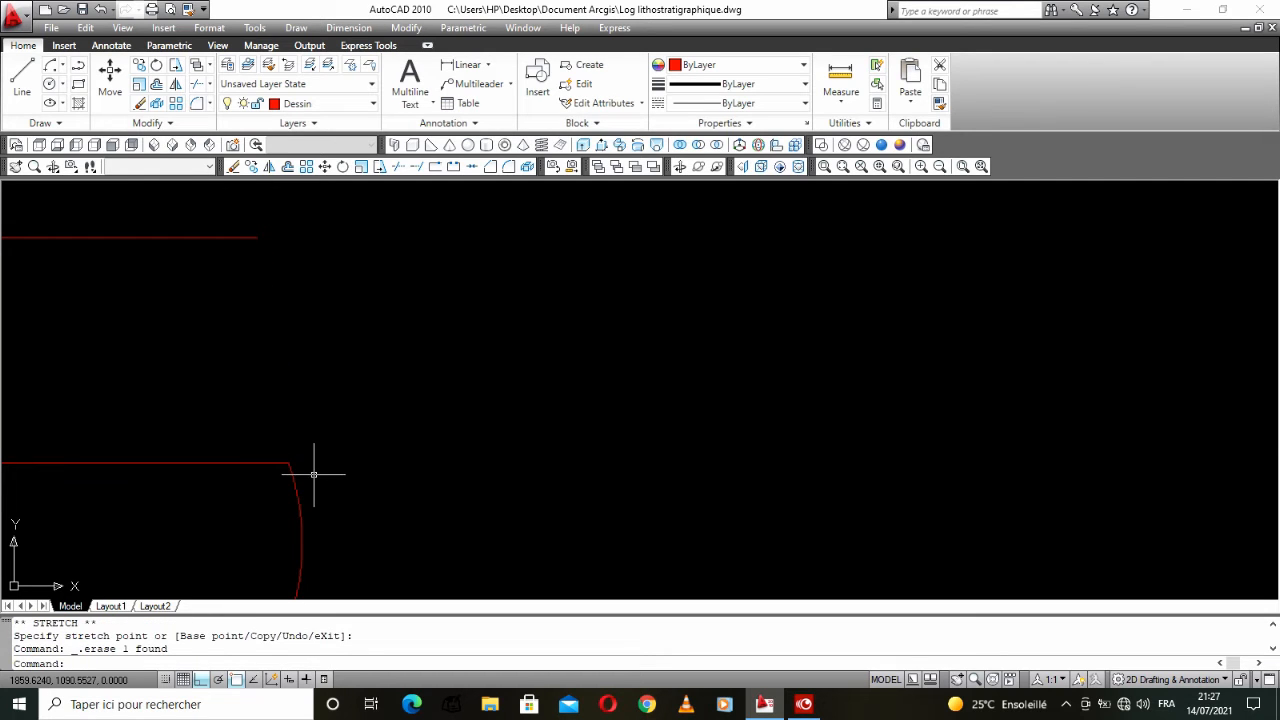
# Step: Copy the twelfth layer's arc again onto the outer end of the thirteenth layer's upper line, using its upper end as base point
pyautogui.click(337, 508)
pyautogui.click(287, 536)
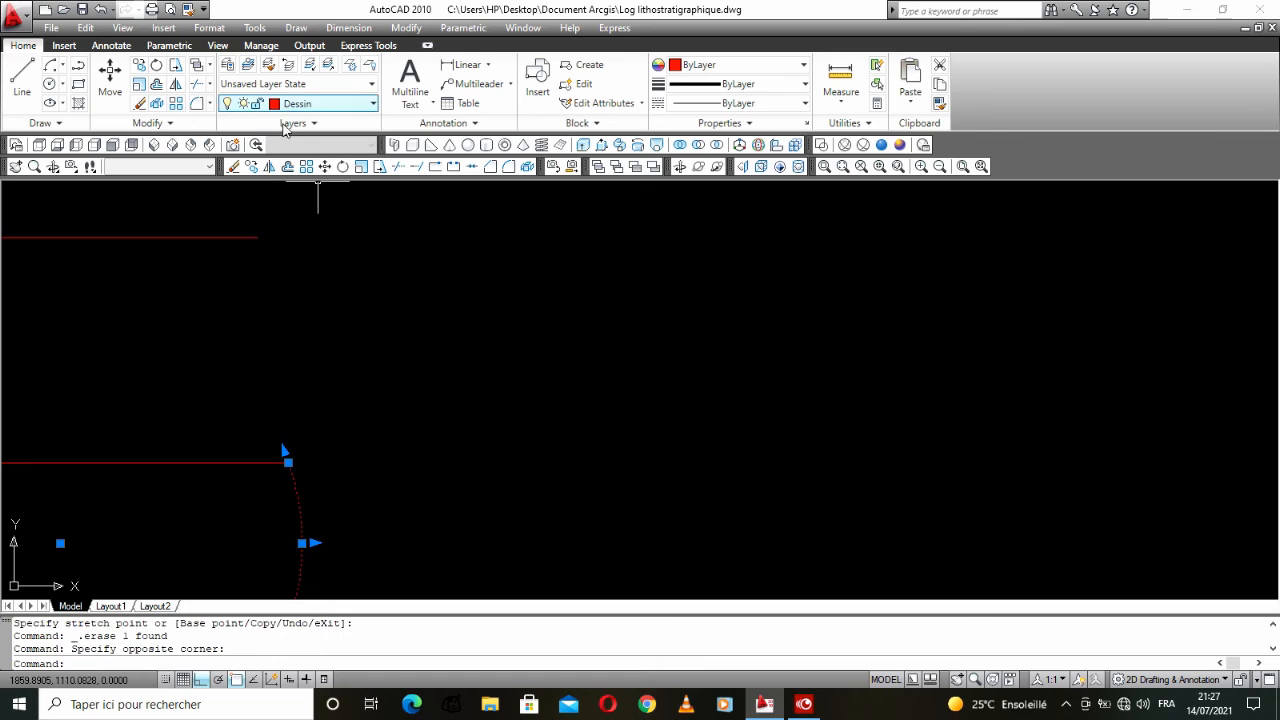
pyautogui.click(254, 168)
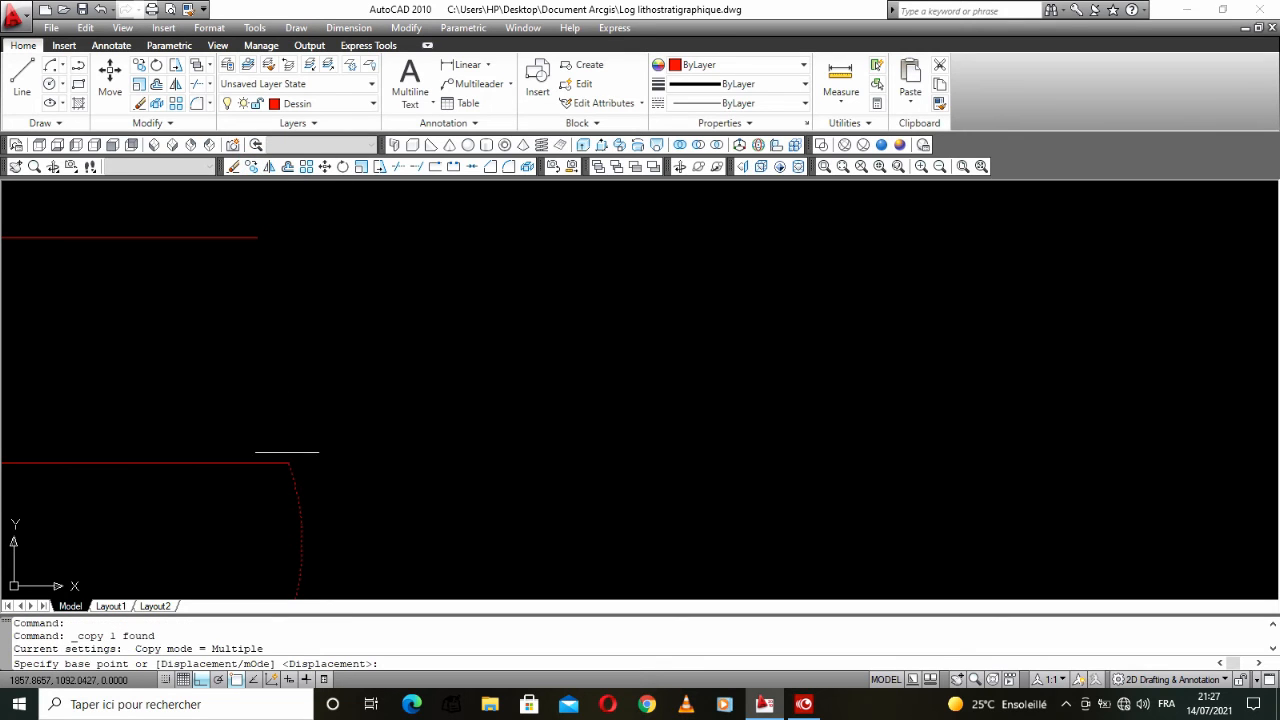
pyautogui.click(288, 462)
pyautogui.click(257, 237)
pyautogui.rightClick(302, 276)
pyautogui.click(302, 276)
# Step: Stretch the lower end of the thirteenth layer's arc straight down onto that layer's lower line
pyautogui.click(270, 288)
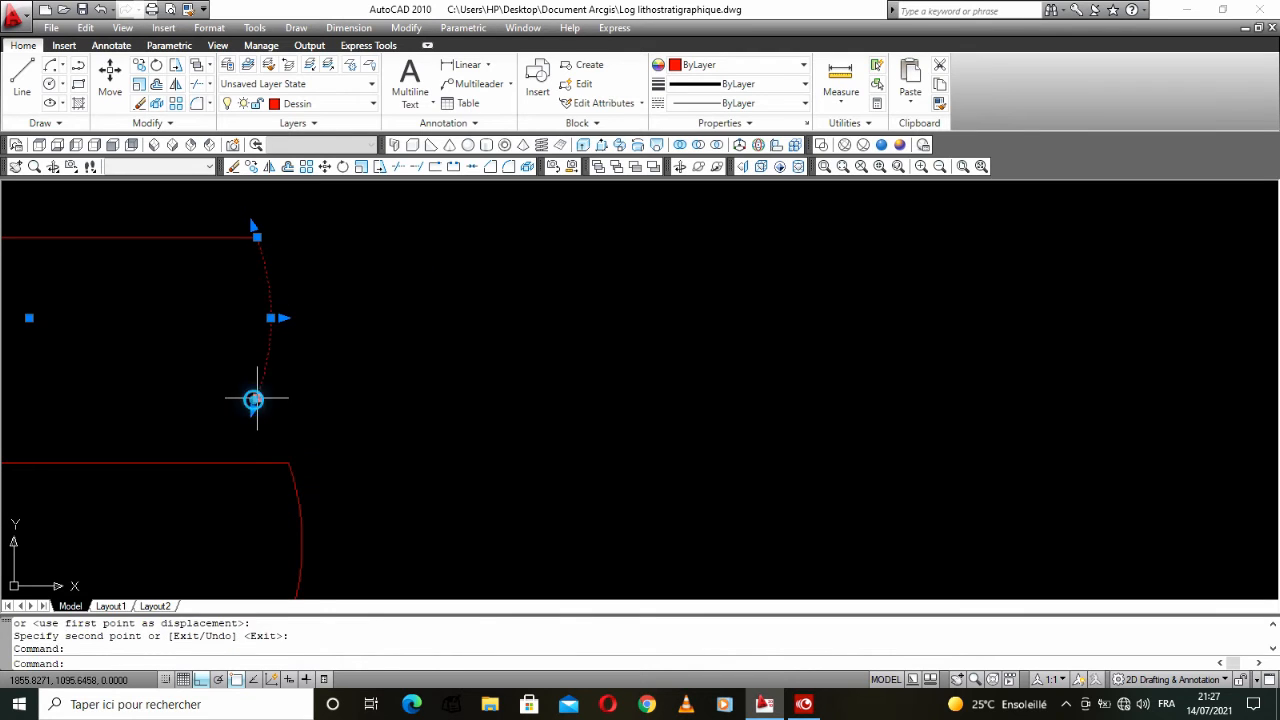
pyautogui.click(254, 400)
pyautogui.click(257, 463)
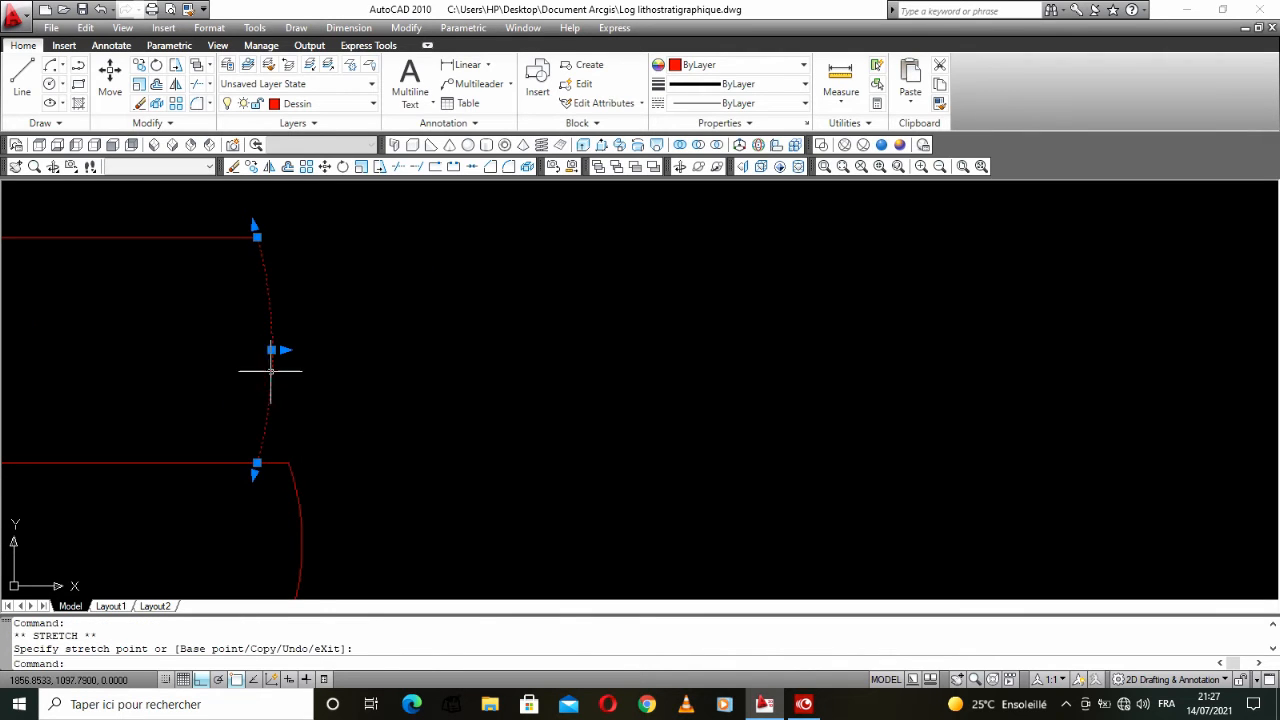
# Step: Stretch the midpoint of the thirteenth layer's arc slightly inward to flatten its bulge
pyautogui.click(275, 352)
pyautogui.scroll(3, 270, 350)
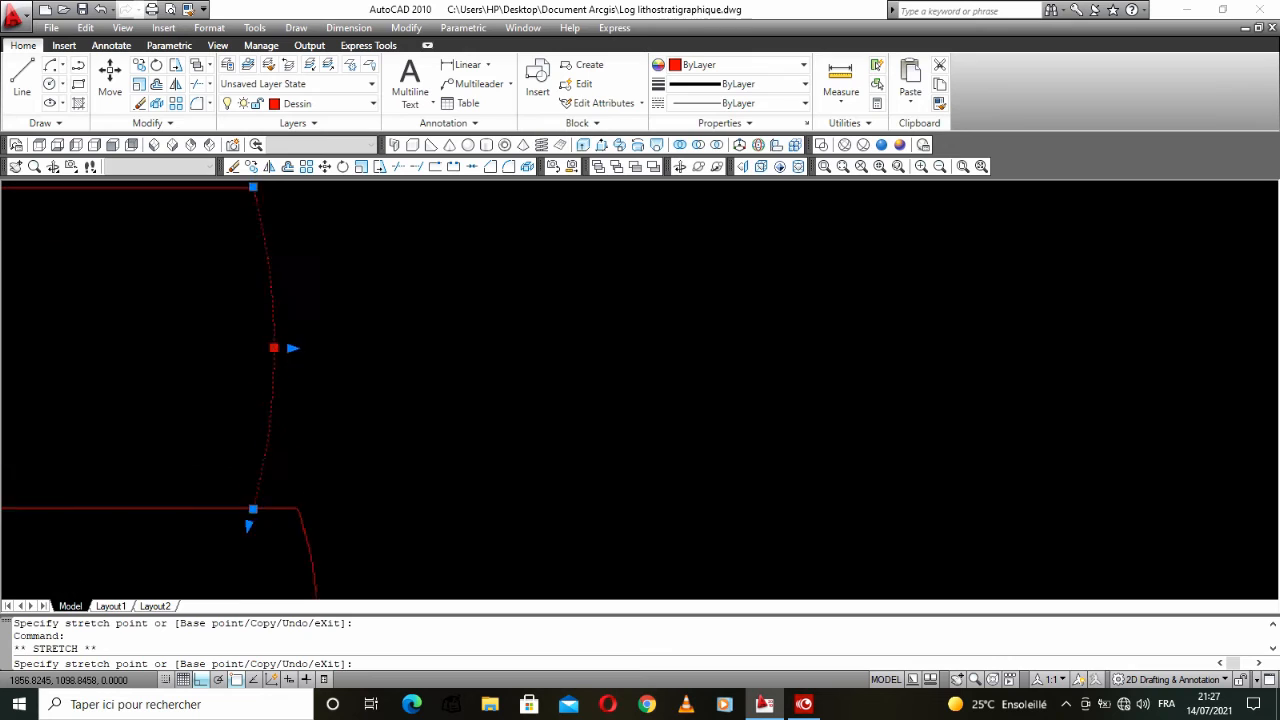
pyautogui.scroll(-6, 275, 345)
pyautogui.click(273, 392)
pyautogui.click(278, 367)
pyautogui.press('Escape')
# Step: Copy the thirteenth layer's arc from its upper end onto the fourteenth layer's upper line, slightly short of the line's outer end
pyautogui.scroll(-3, 292, 380)
pyautogui.moveTo(289, 396); pyautogui.dragTo(281, 440, button='middle')
pyautogui.scroll(6, 276, 420)
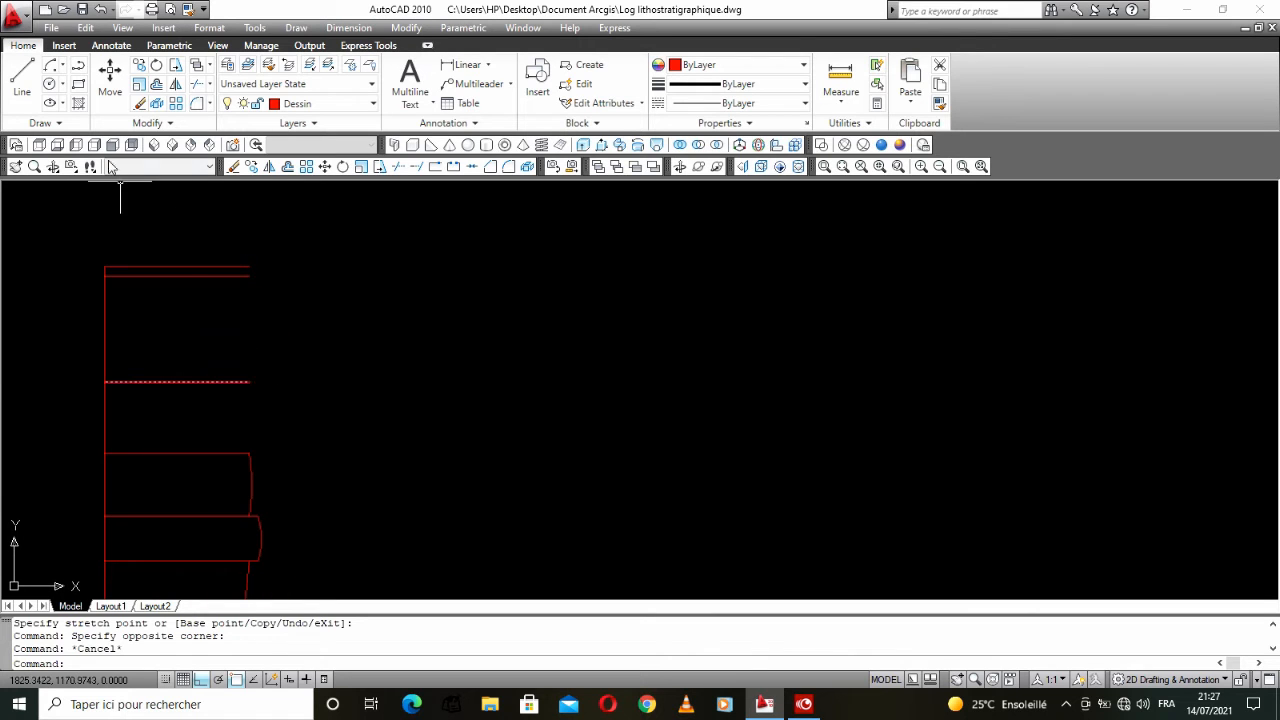
pyautogui.click(263, 478)
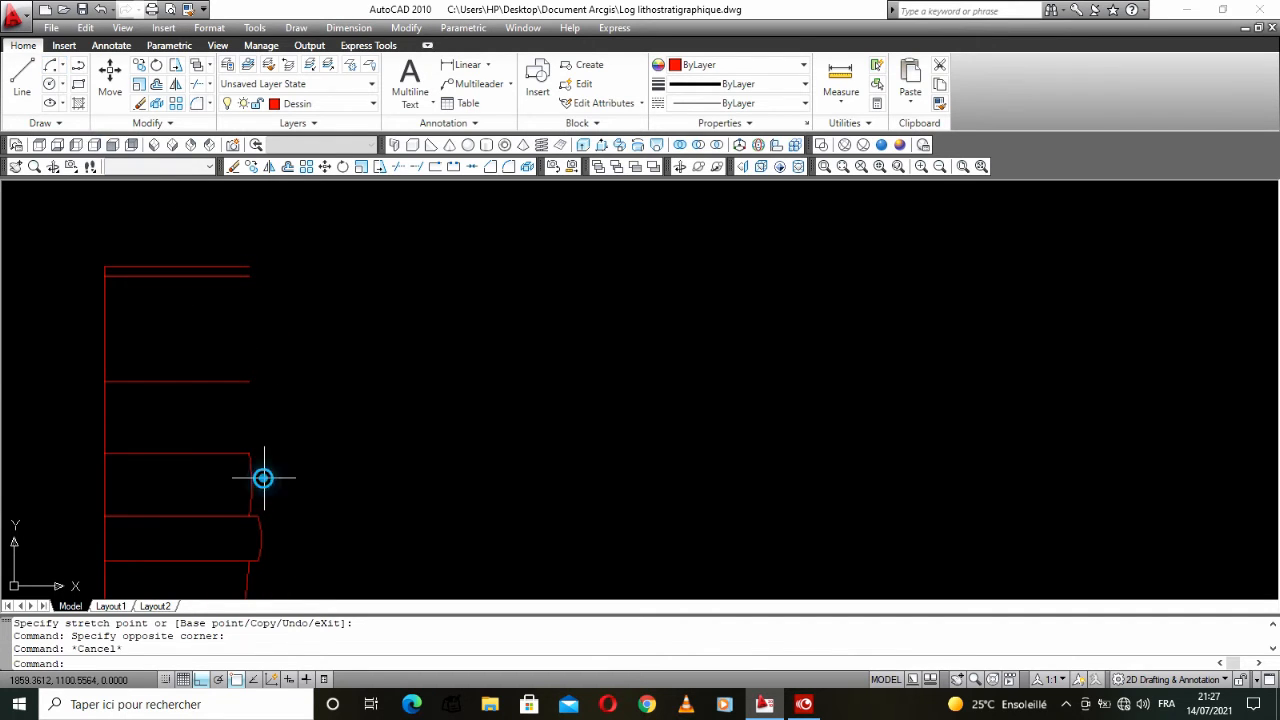
pyautogui.click(238, 489)
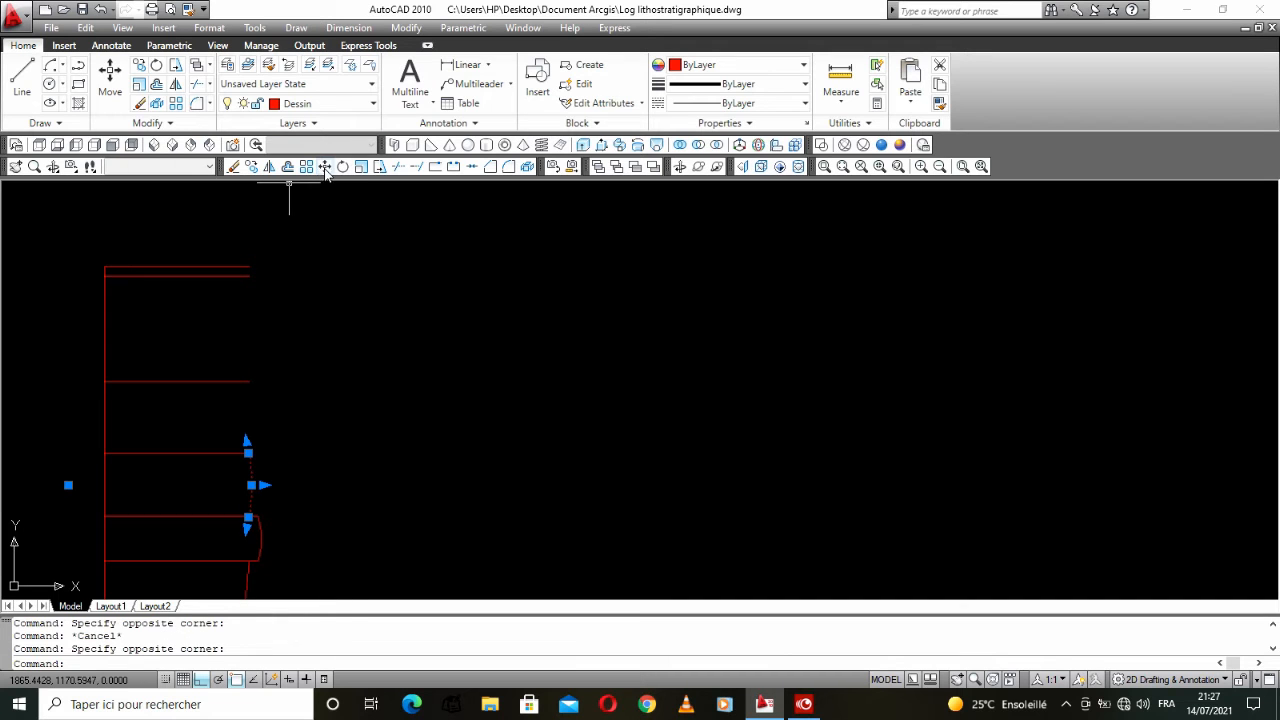
pyautogui.click(251, 166)
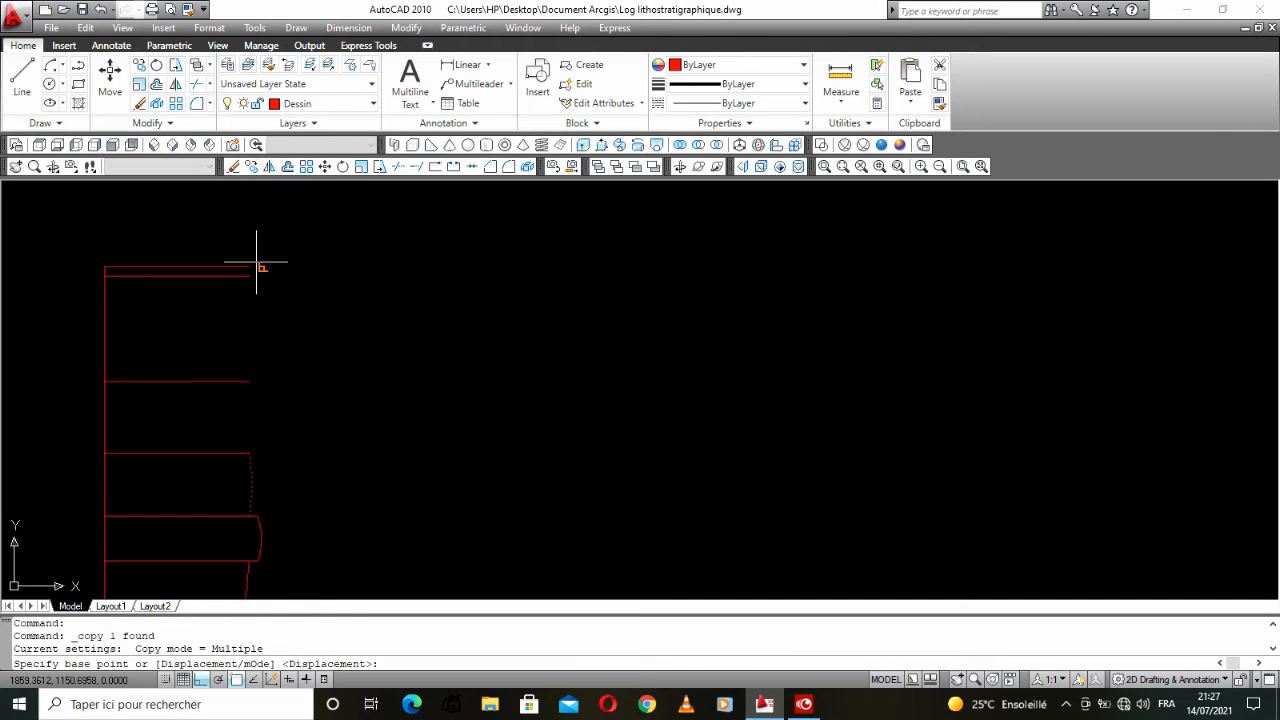
pyautogui.click(249, 455)
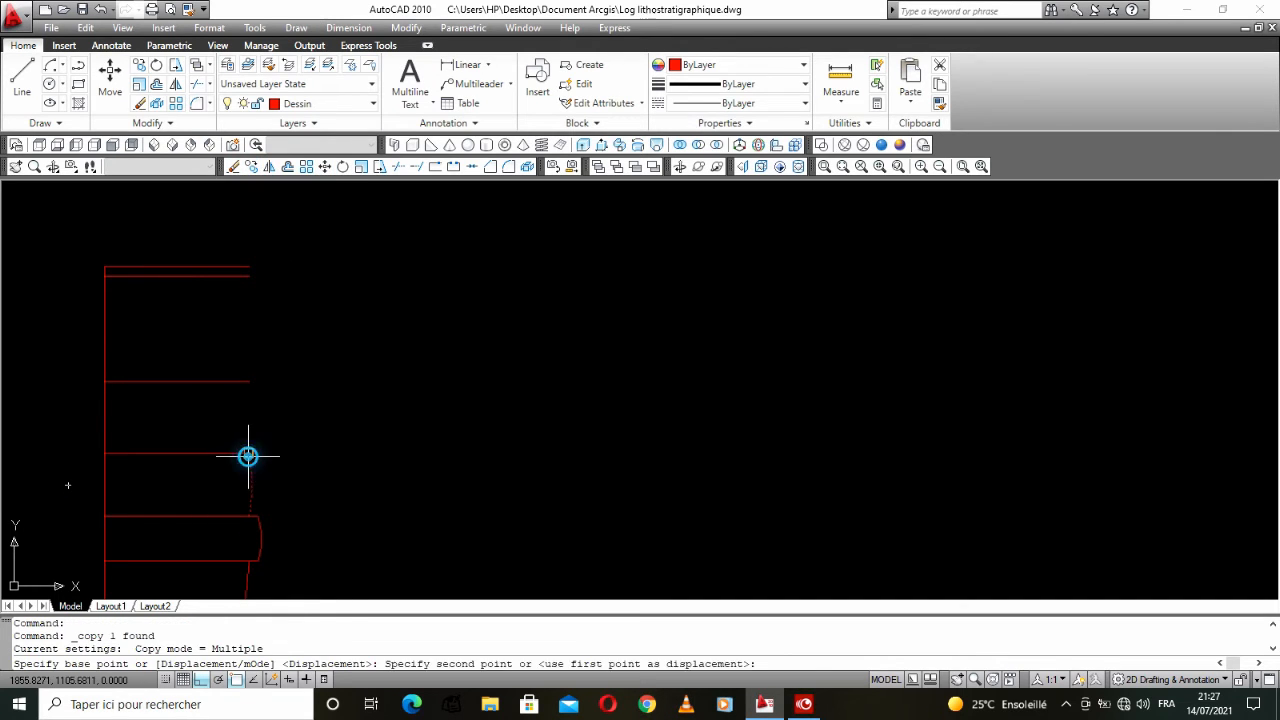
pyautogui.click(226, 382)
pyautogui.rightClick(283, 391)
pyautogui.click(305, 406)
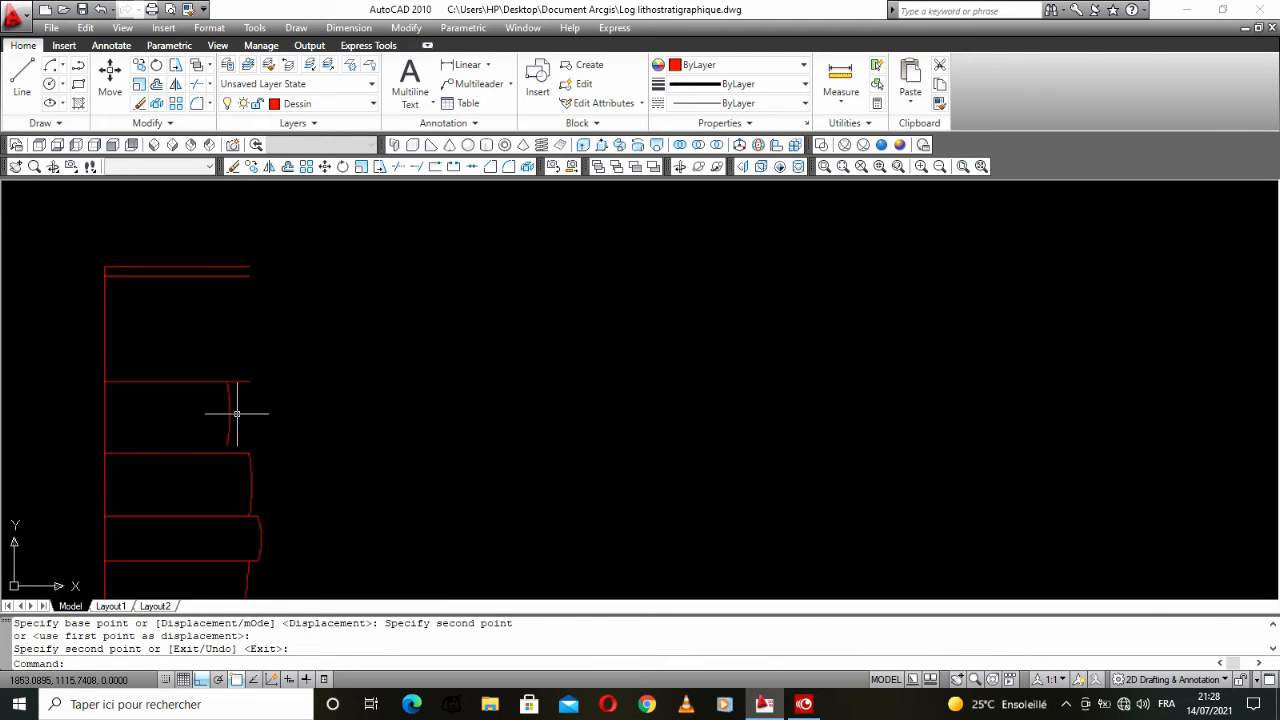
# Step: Stretch the lower end of the fourteenth layer's arc down onto that layer's lower line and its midpoint inward into a concave curve
pyautogui.moveTo(237, 413); pyautogui.dragTo(221, 432)
pyautogui.click(226, 446)
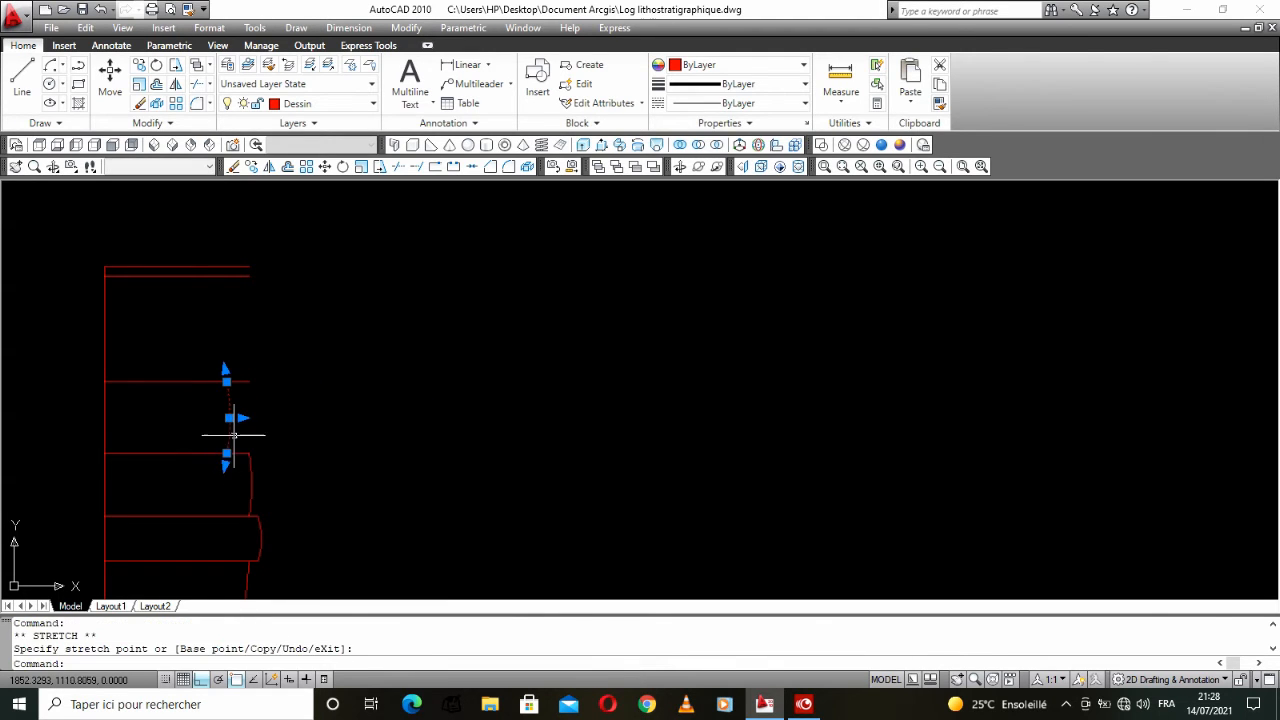
pyautogui.scroll(-4, 240, 416)
pyautogui.press('Escape')
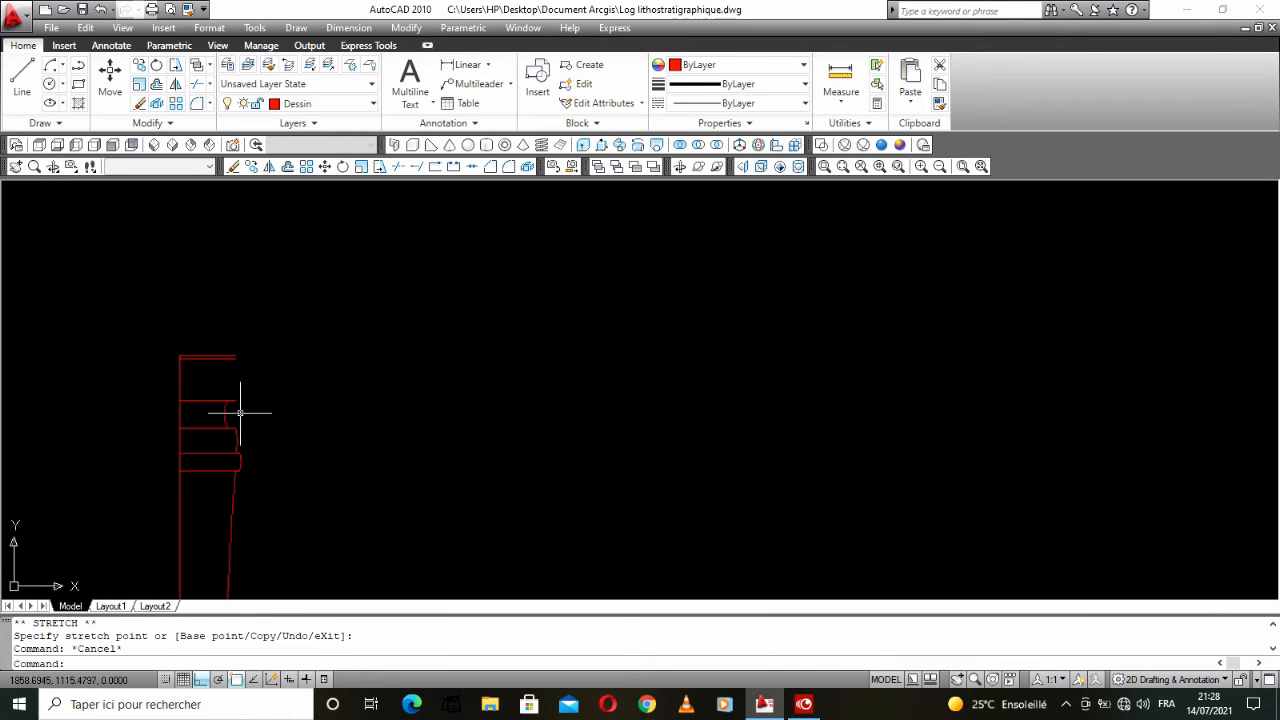
# Step: Copy the fourteenth layer's arc from its upper end onto the outer end of the fifteenth layer's upper line
pyautogui.moveTo(262, 438); pyautogui.dragTo(253, 235, button='middle')
pyautogui.moveTo(241, 371); pyautogui.dragTo(249, 506, button='middle')
pyautogui.scroll(2, 243, 354)
pyautogui.scroll(5, 243, 354)
pyautogui.moveTo(246, 350); pyautogui.dragTo(246, 400, button='middle')
pyautogui.scroll(4, 250, 373)
pyautogui.click(254, 406)
pyautogui.press('Escape')
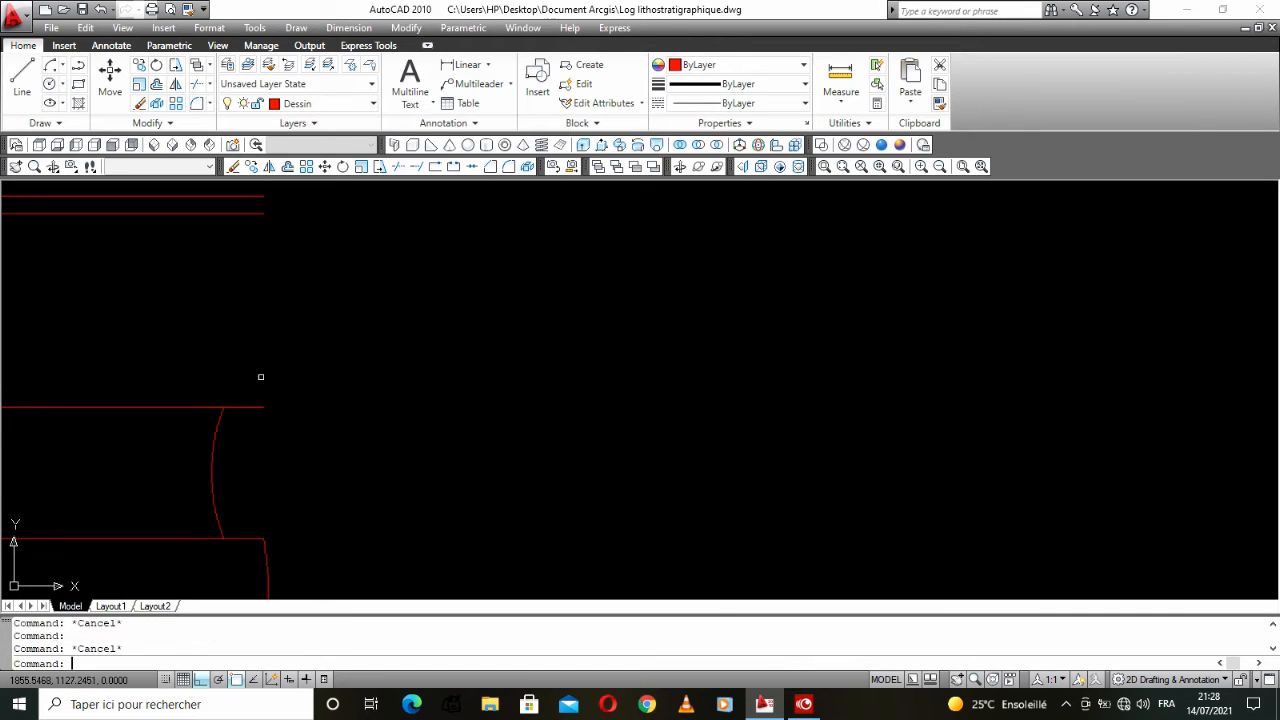
pyautogui.click(233, 450)
pyautogui.click(211, 474)
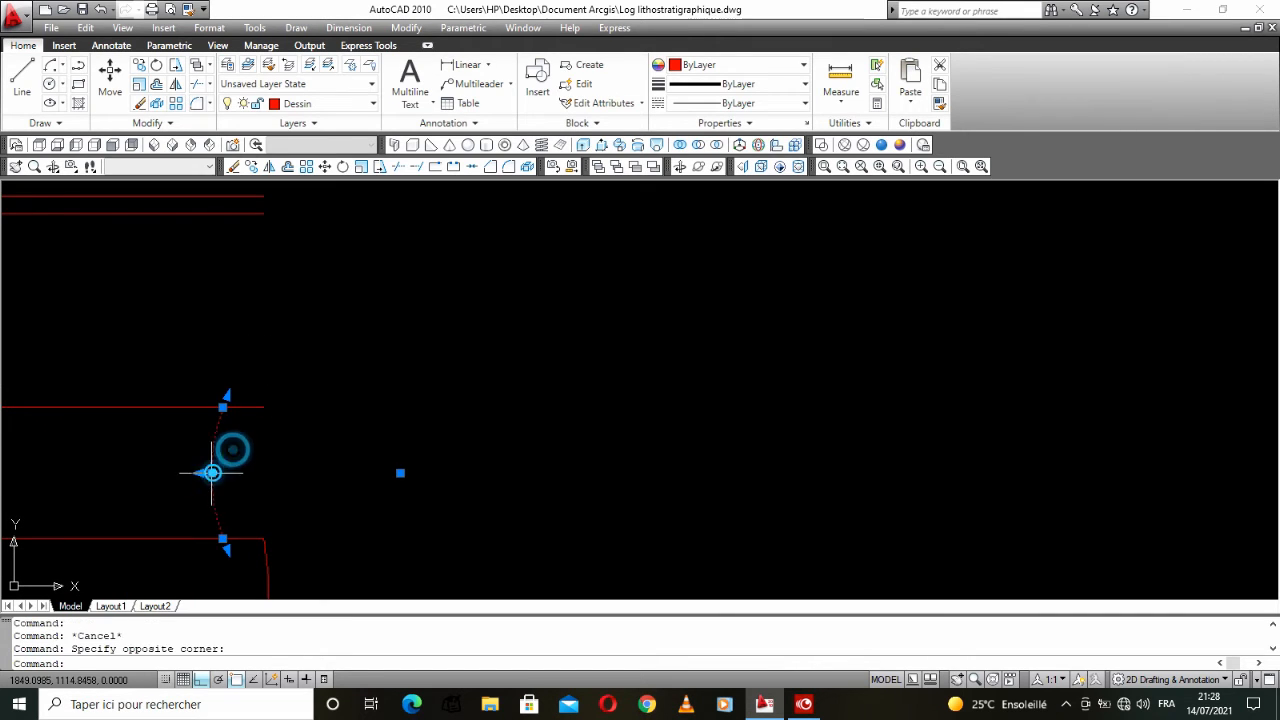
pyautogui.click(254, 167)
pyautogui.click(223, 406)
pyautogui.click(264, 216)
pyautogui.scroll(-5, 260, 324)
pyautogui.moveTo(260, 324); pyautogui.dragTo(246, 366, button='middle')
pyautogui.scroll(5, 247, 366)
pyautogui.rightClick(246, 340)
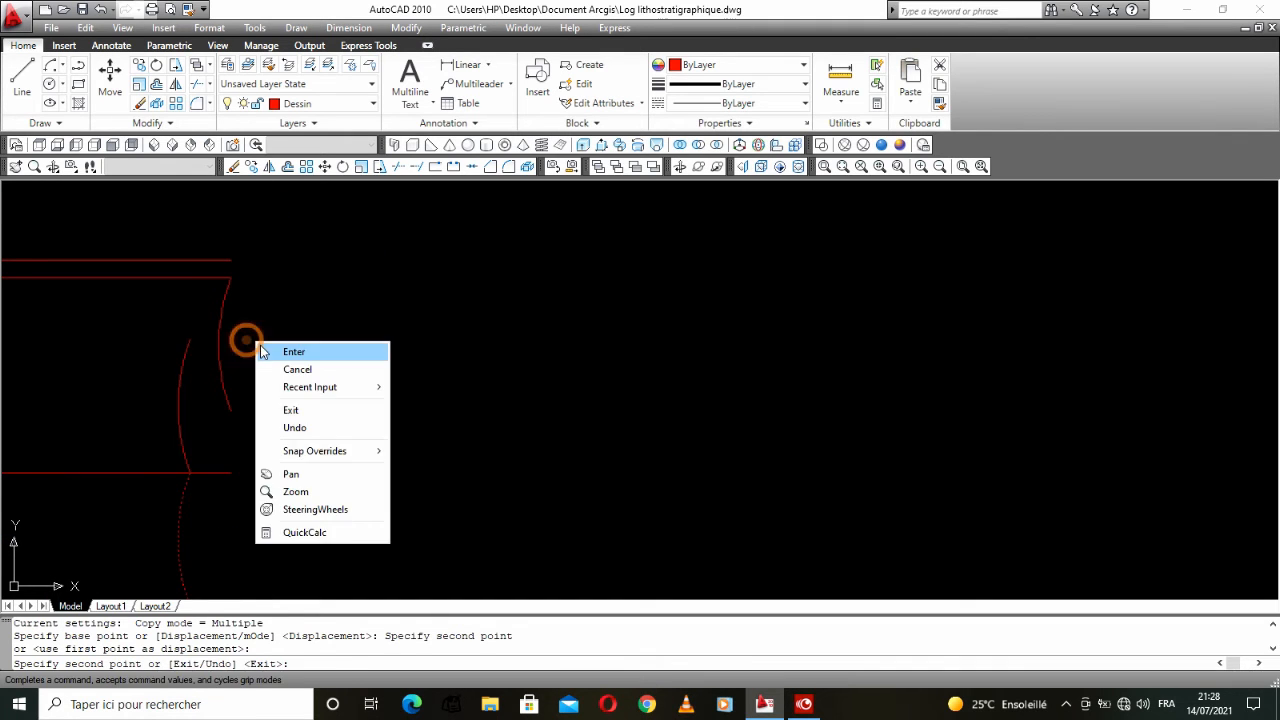
pyautogui.click(261, 349)
# Step: Stretch the fifteenth layer's arc down to the outer end of that layer's lower line and its midpoint outward by about 3.5 units
pyautogui.click(234, 371)
pyautogui.click(209, 408)
pyautogui.click(230, 411)
pyautogui.click(230, 474)
pyautogui.click(216, 375)
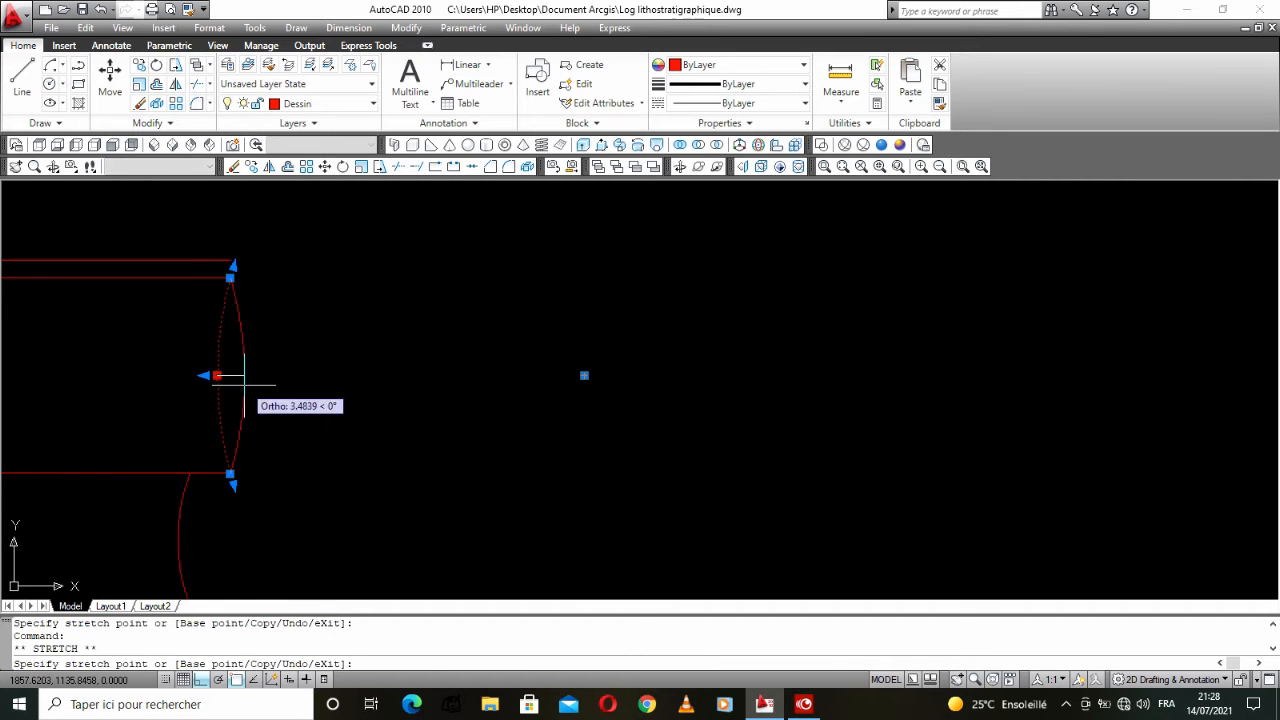
pyautogui.press('Escape')
pyautogui.scroll(-3, 251, 369)
pyautogui.scroll(5, 213, 403)
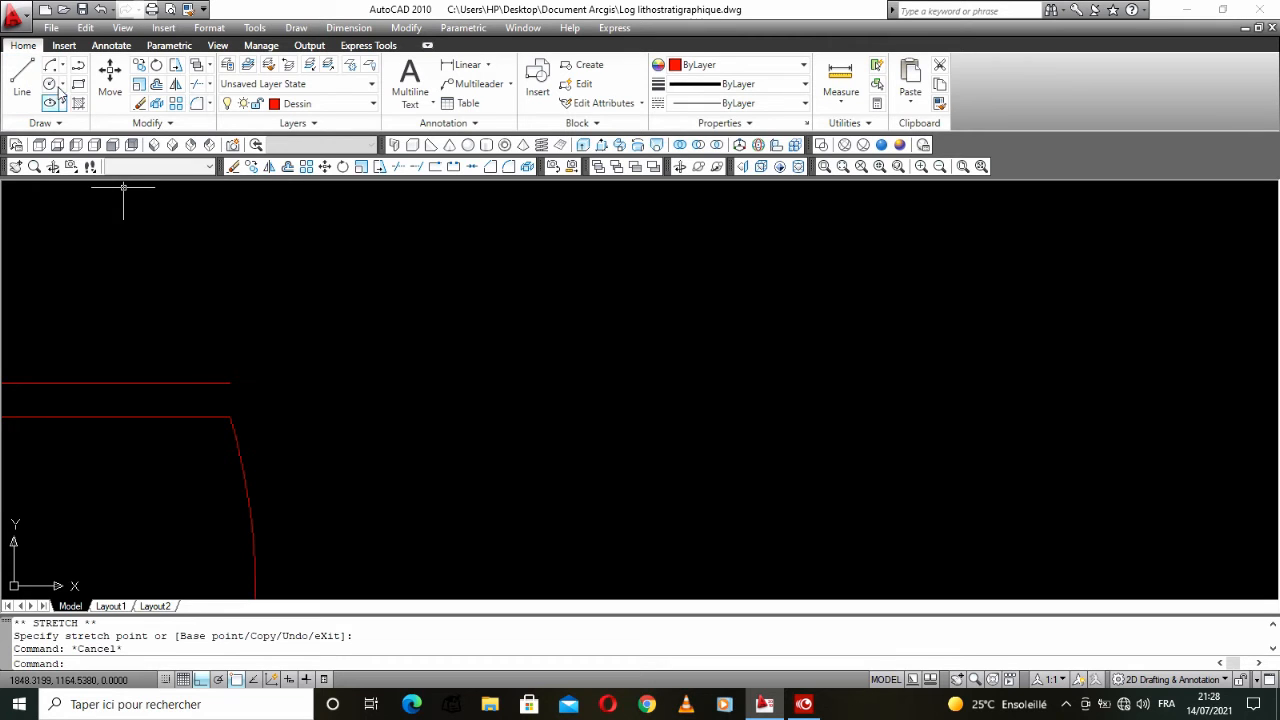
# Step: Copy the fifteenth layer's arc from its upper end onto the outer end of the thin top layer's upper line
pyautogui.click(268, 497)
pyautogui.click(233, 511)
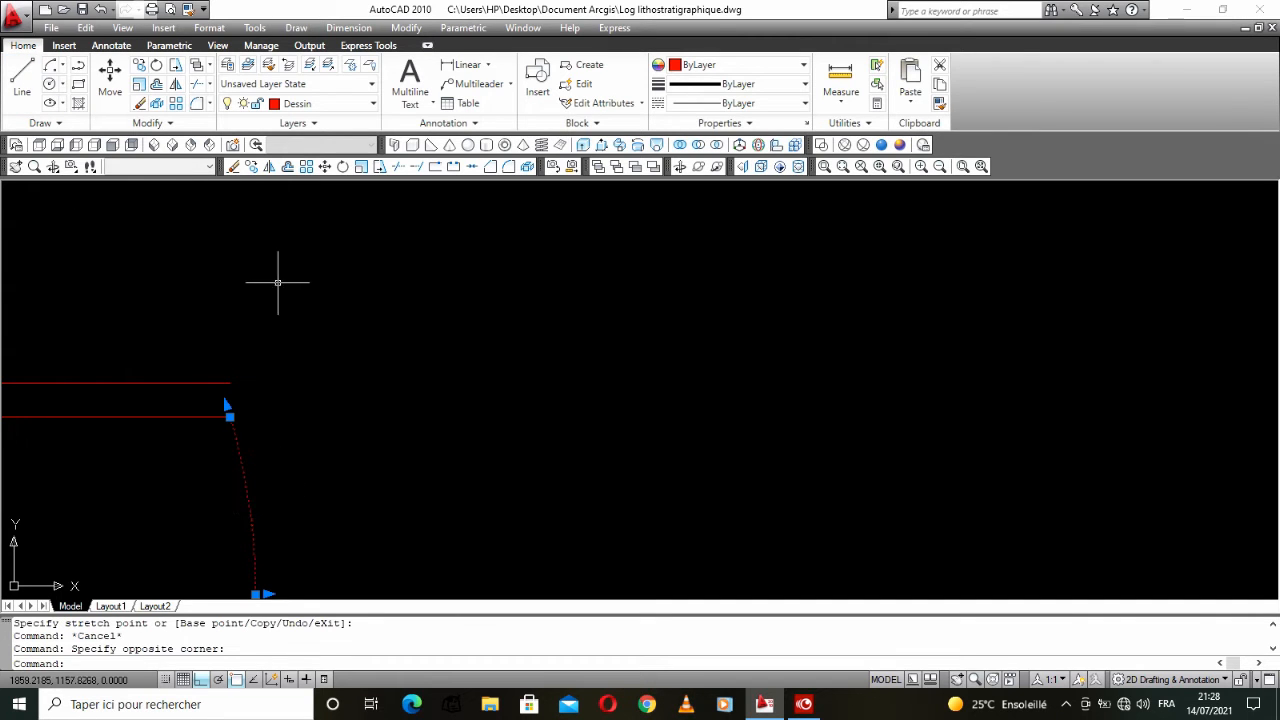
pyautogui.click(251, 166)
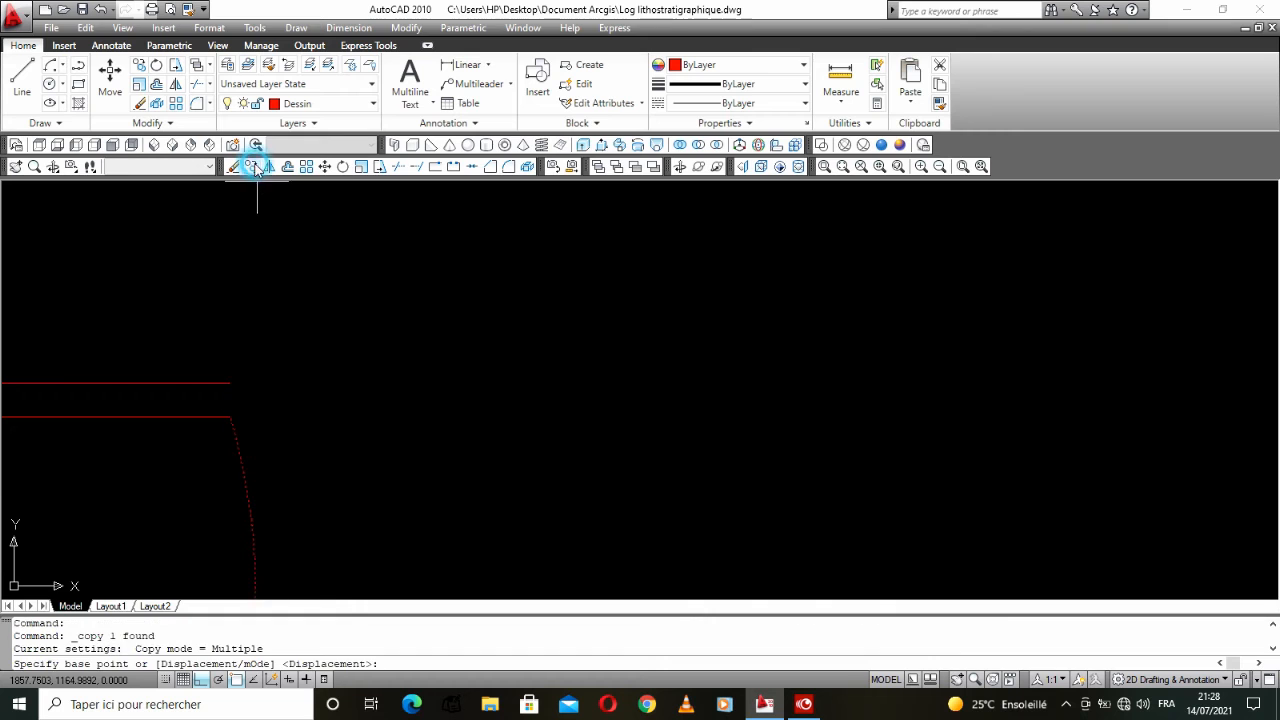
pyautogui.click(230, 417)
pyautogui.click(226, 380)
pyautogui.rightClick(240, 363)
pyautogui.click(262, 376)
# Step: Stretch the top layer's arc so its lower end meets that layer's lower line and its midpoint bulges slightly outward
pyautogui.click(249, 381)
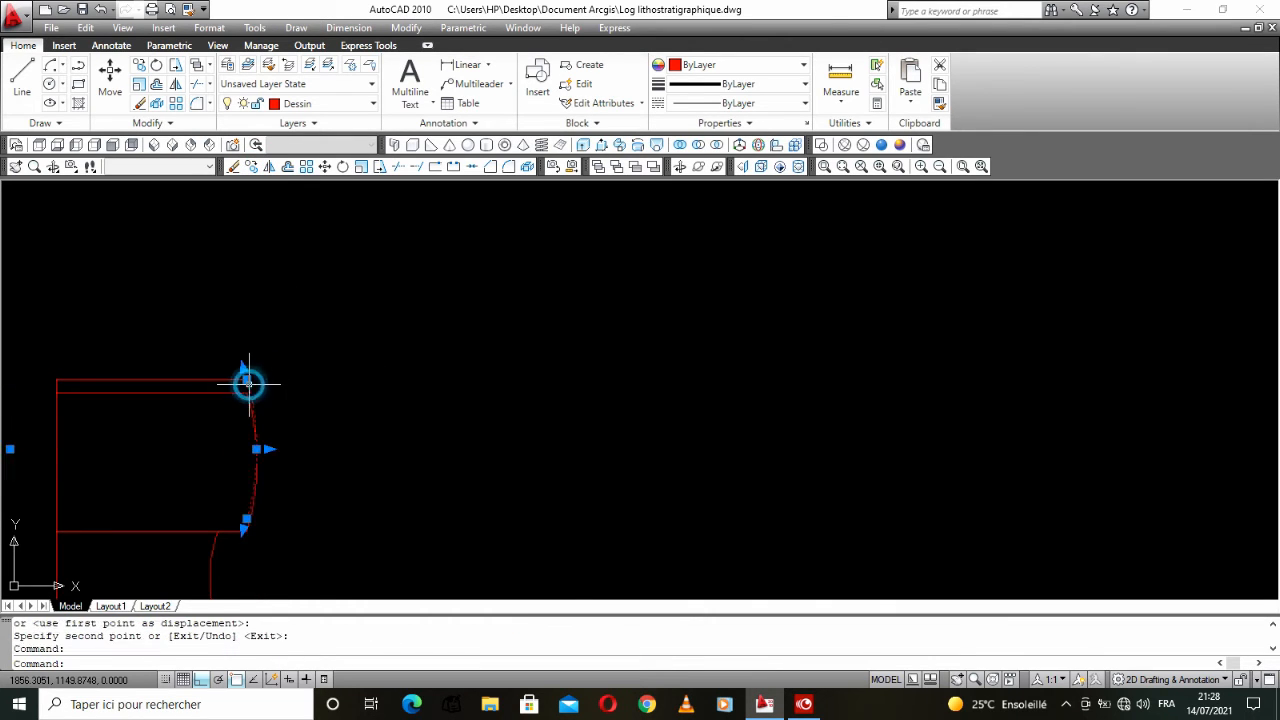
pyautogui.click(245, 521)
pyautogui.scroll(3, 250, 401)
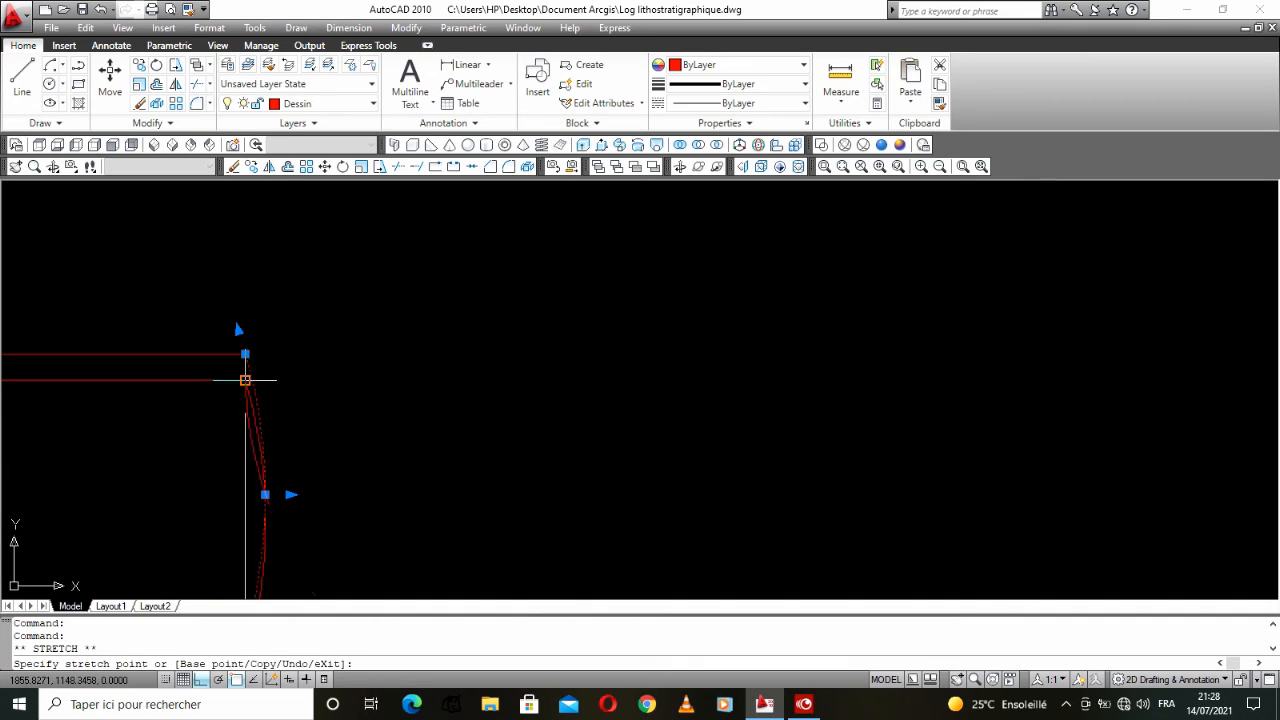
pyautogui.scroll(-3, 245, 380)
pyautogui.click(259, 385)
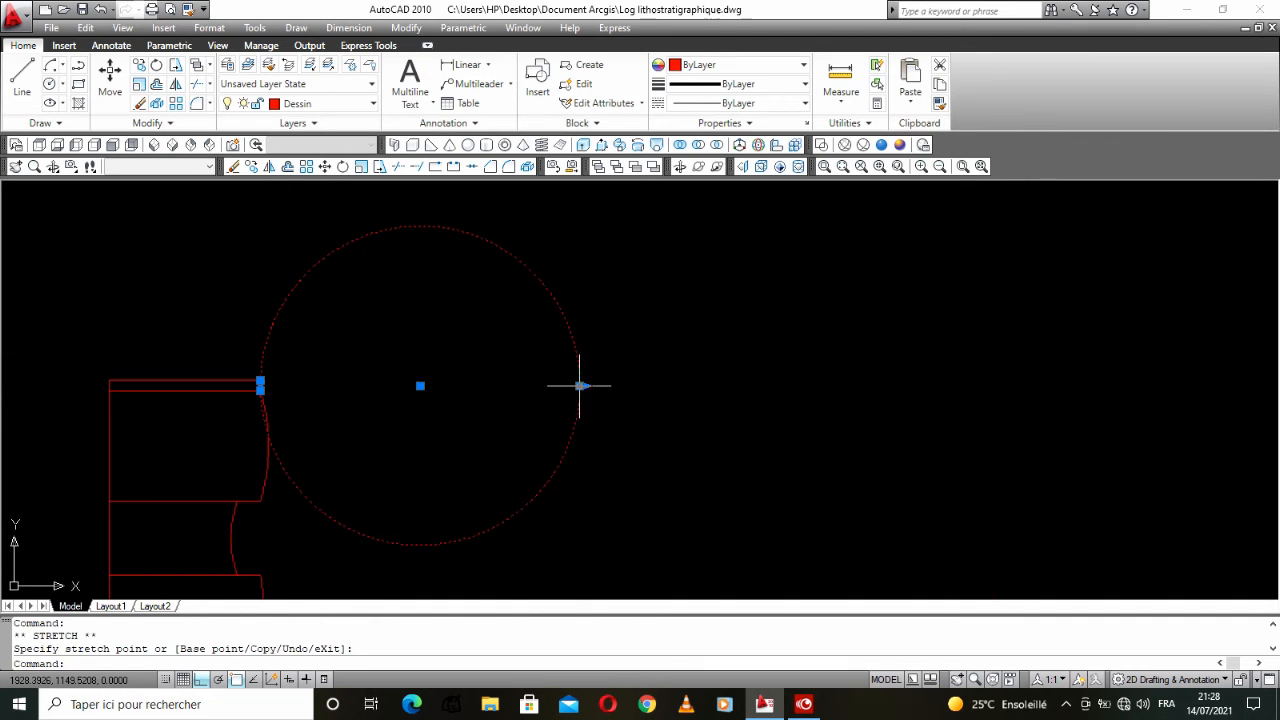
pyautogui.click(580, 385)
pyautogui.scroll(4, 192, 395)
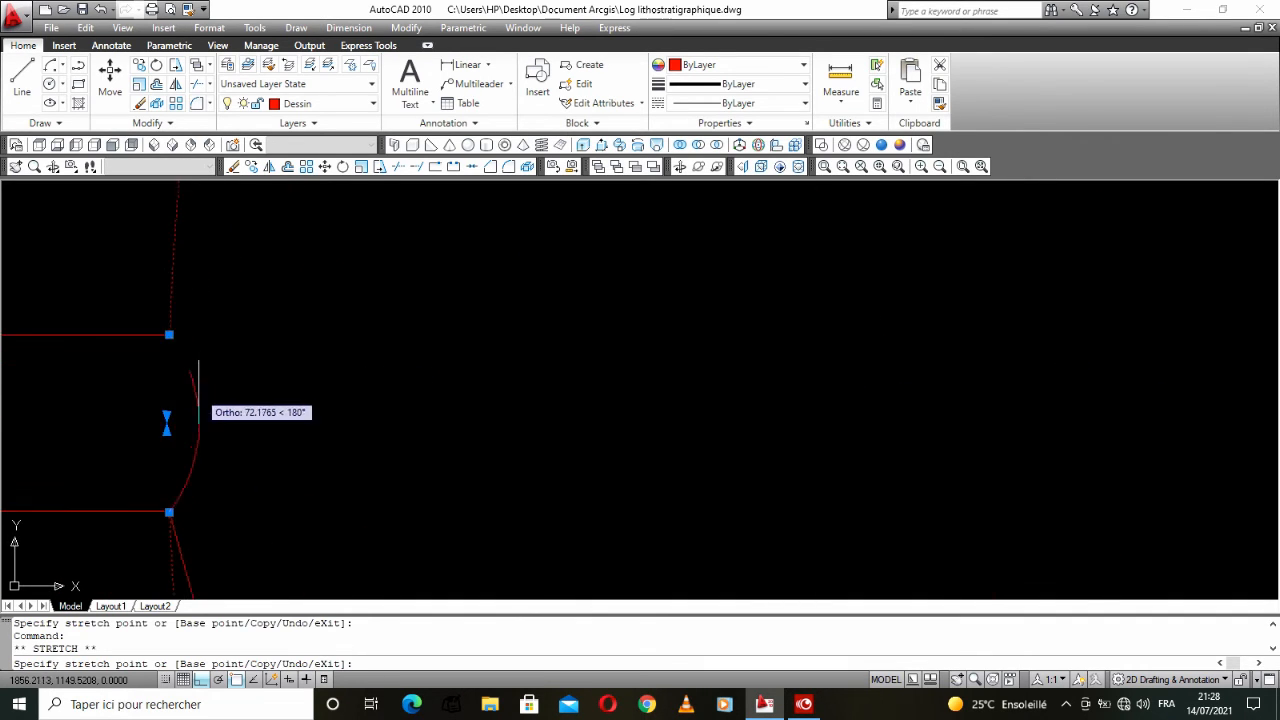
pyautogui.press('Escape')
pyautogui.scroll(-4, 325, 397)
pyautogui.scroll(-6, 330, 405)
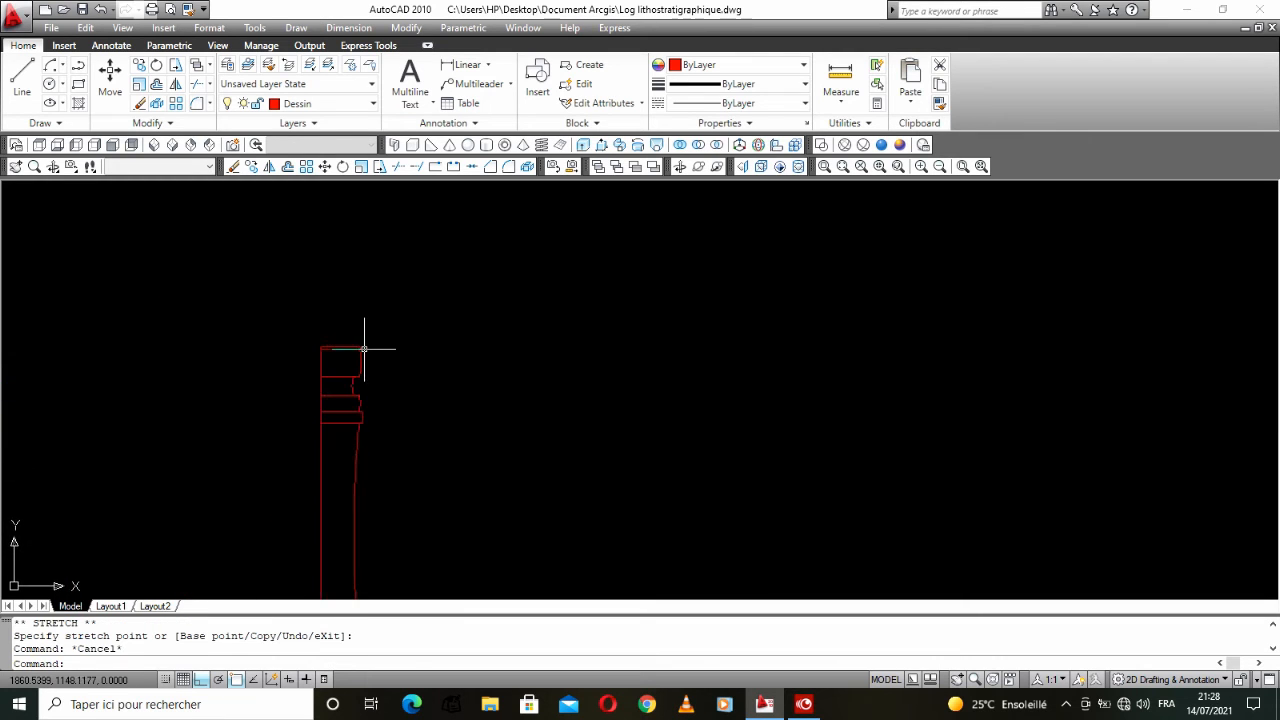
pyautogui.scroll(-3, 401, 375)
pyautogui.moveTo(388, 311); pyautogui.dragTo(363, 345, button='middle')
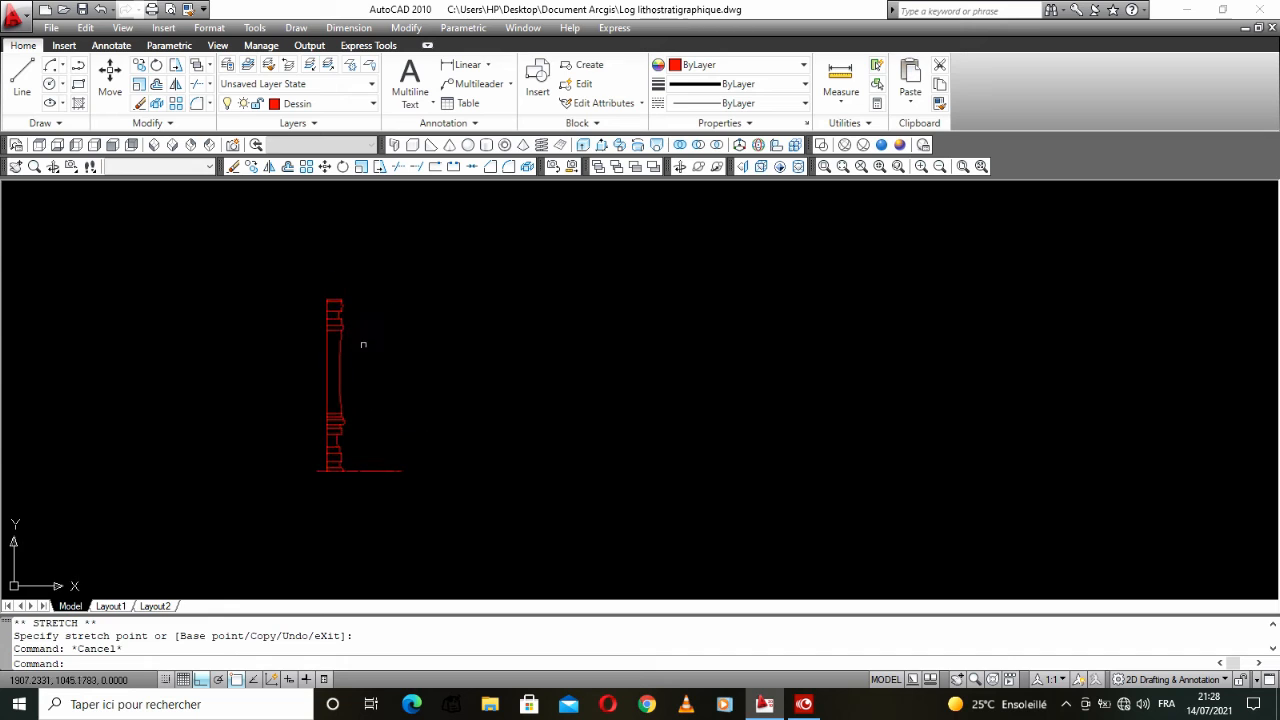
pyautogui.scroll(5, 405, 466)
pyautogui.click(409, 455)
pyautogui.click(371, 493)
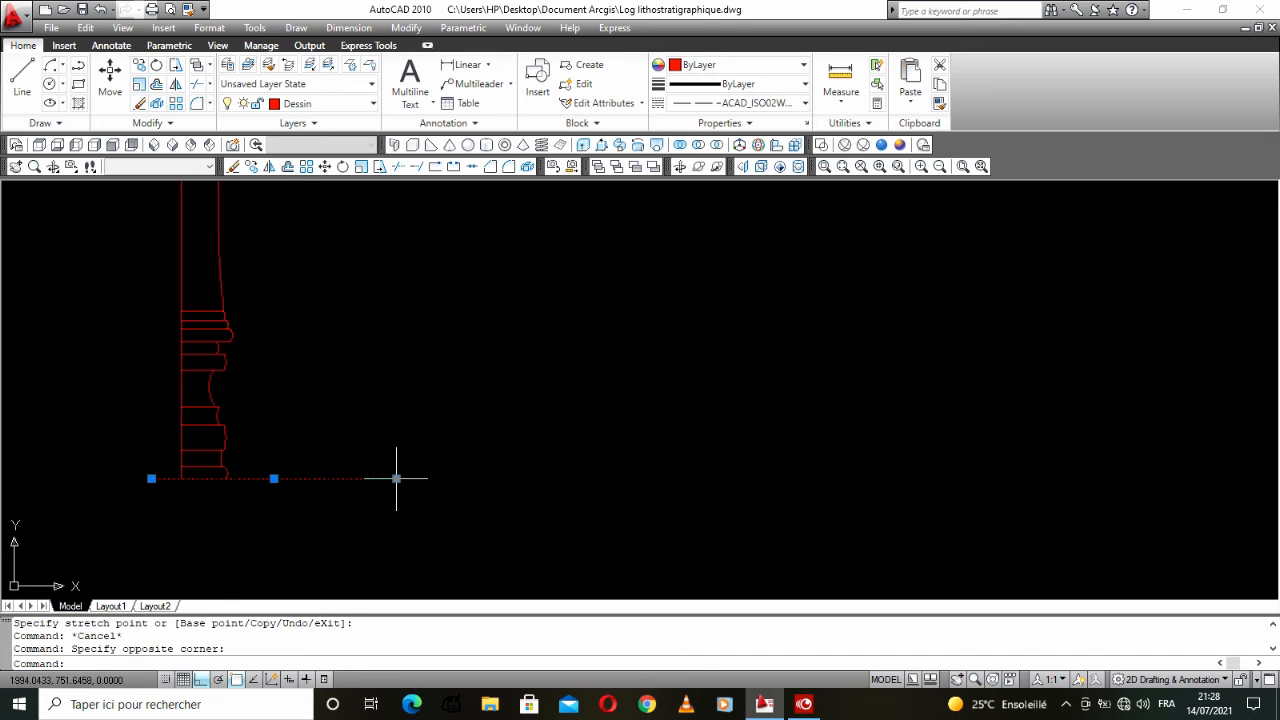
pyautogui.click(396, 478)
pyautogui.scroll(-3, 309, 457)
pyautogui.scroll(1, 309, 449)
pyautogui.press('Escape')
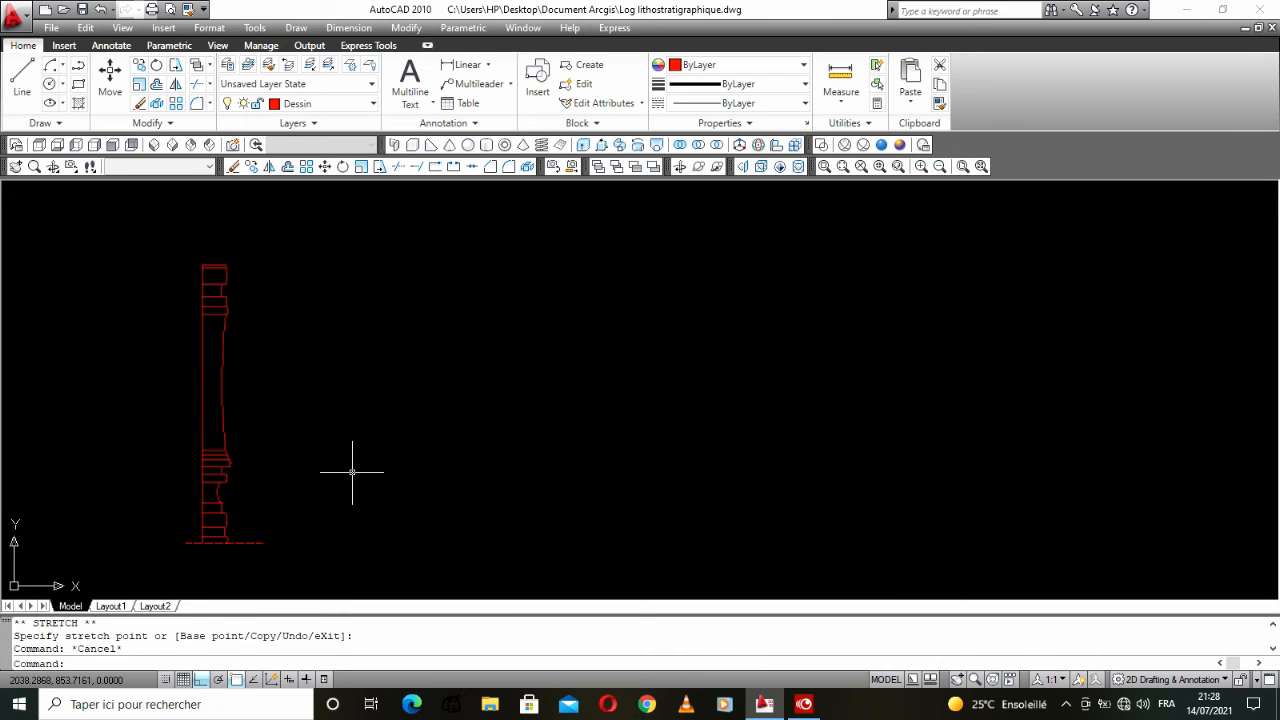
# Step: Draw a rectangle framing the whole log column and its dashed base line, with a margin on all sides
pyautogui.moveTo(155, 356); pyautogui.dragTo(334, 390, button='middle')
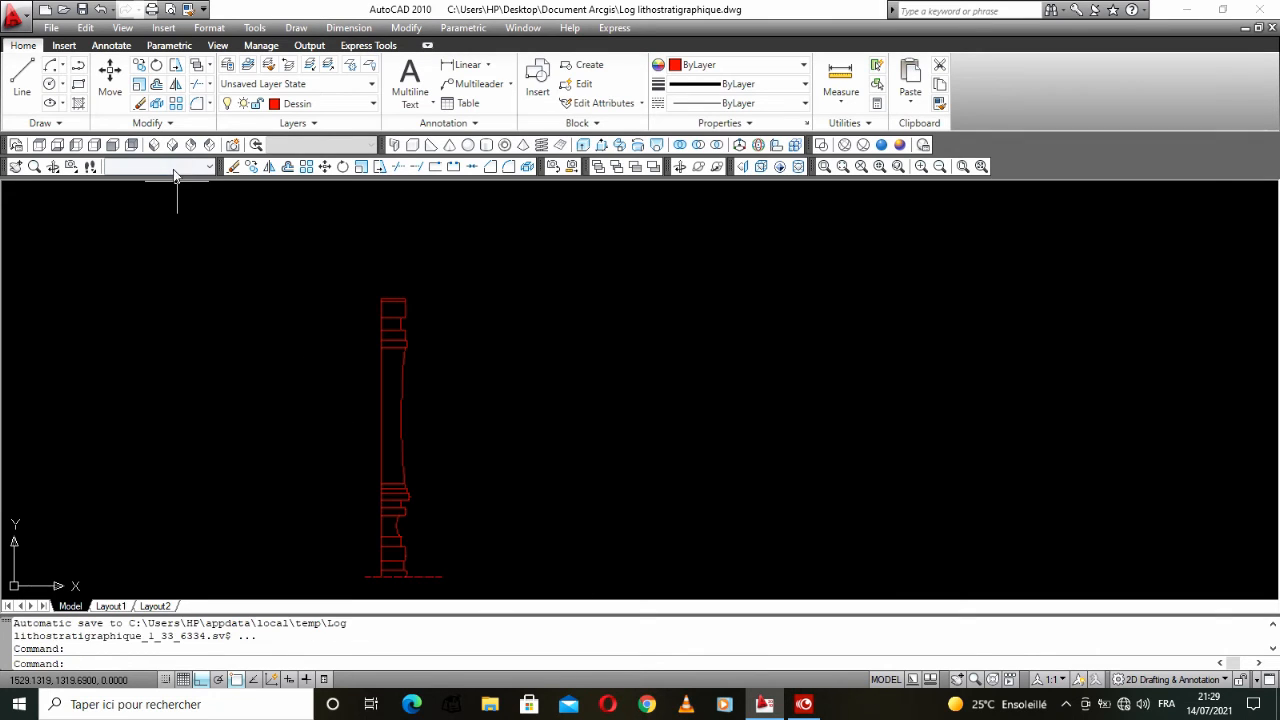
pyautogui.click(78, 84)
pyautogui.scroll(-2, 332, 272)
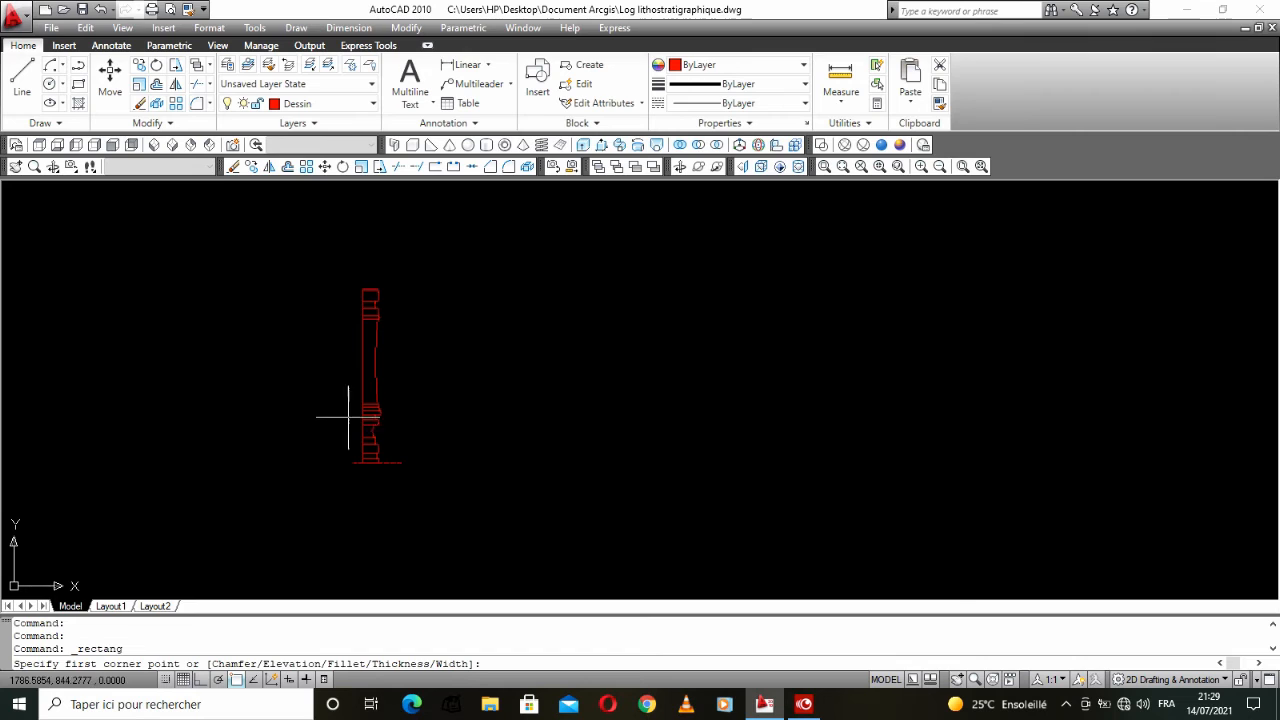
pyautogui.click(343, 472)
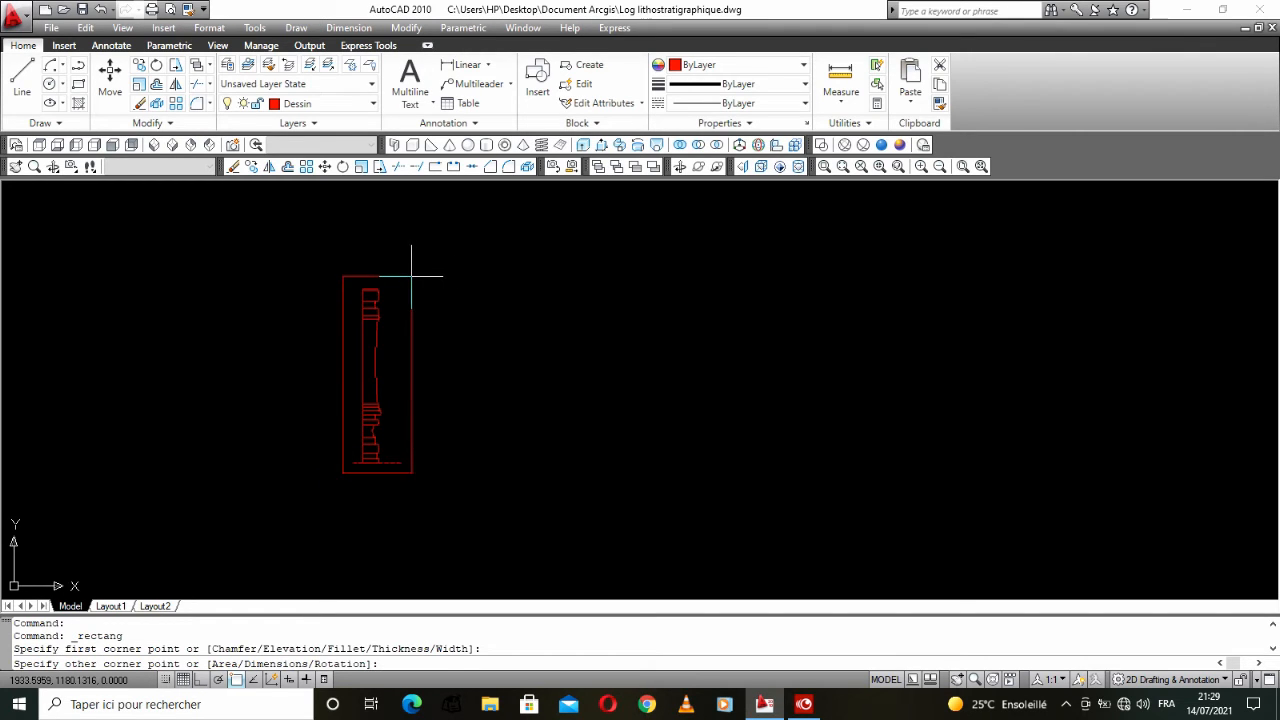
pyautogui.click(409, 276)
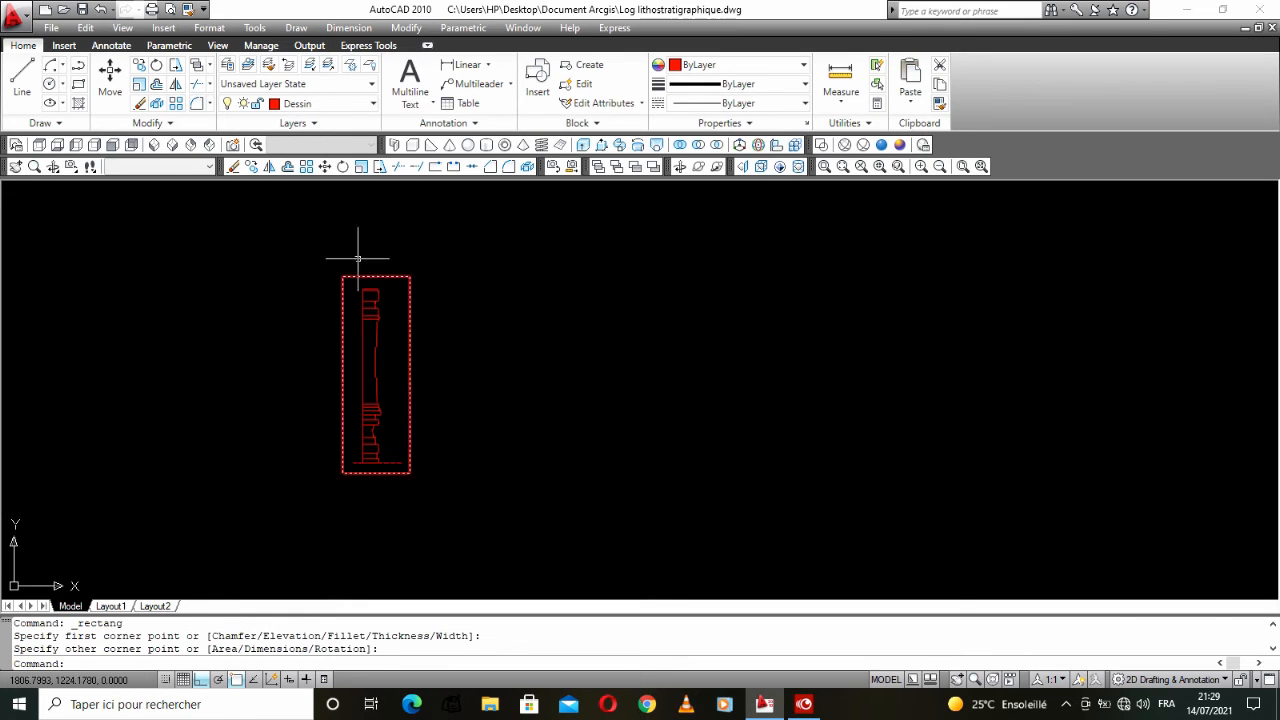
# Step: Draw a narrow rectangle of the same height against the left side of the frame around the log
pyautogui.click(22, 75)
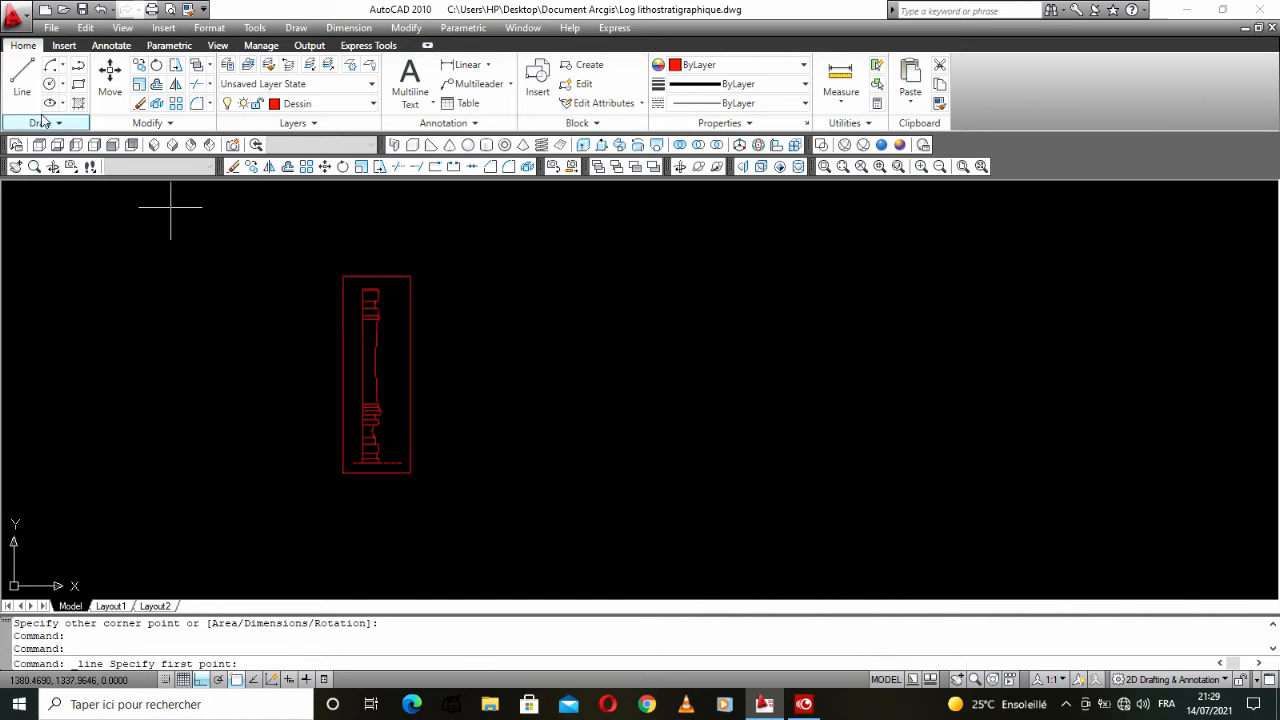
pyautogui.click(78, 84)
pyautogui.click(342, 275)
pyautogui.scroll(4, 321, 471)
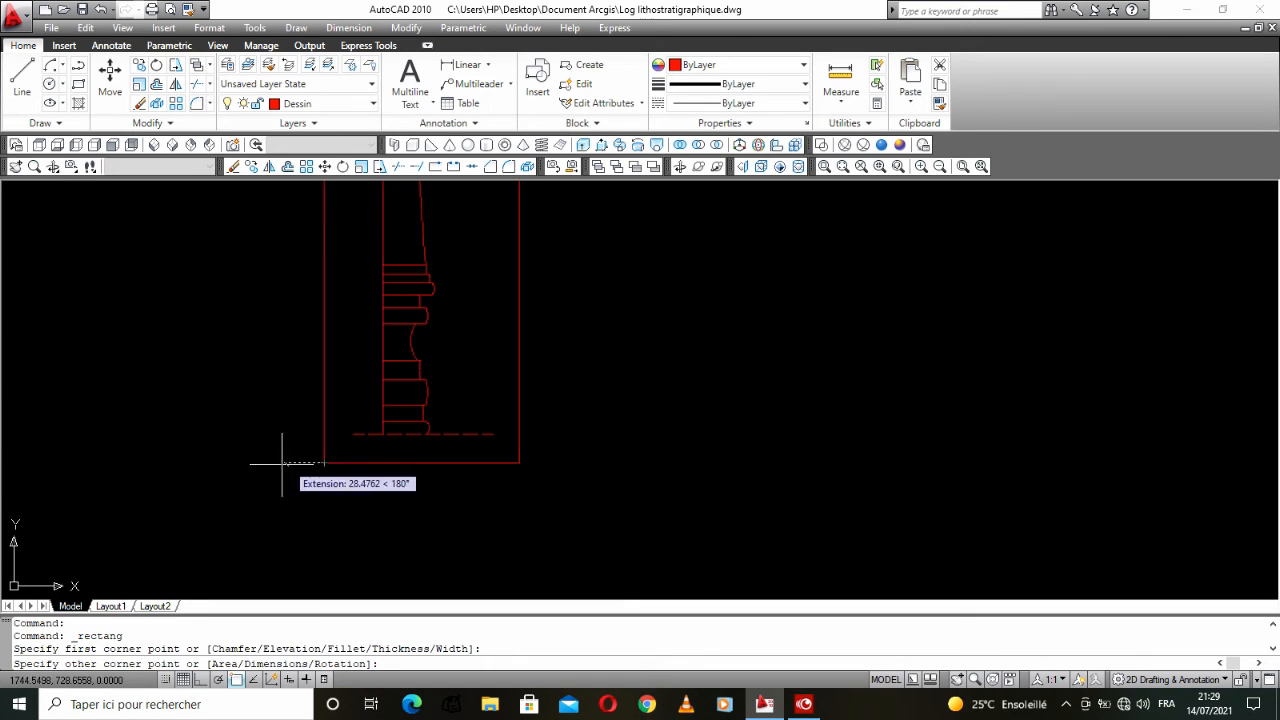
pyautogui.click(272, 463)
pyautogui.scroll(-5, 294, 437)
pyautogui.scroll(3, 260, 455)
# Step: Draw another rectangle of the same height, about 90 units wide, against the right side of the frame around the log
pyautogui.rightClick(258, 215)
pyautogui.click(292, 218)
pyautogui.click(297, 304)
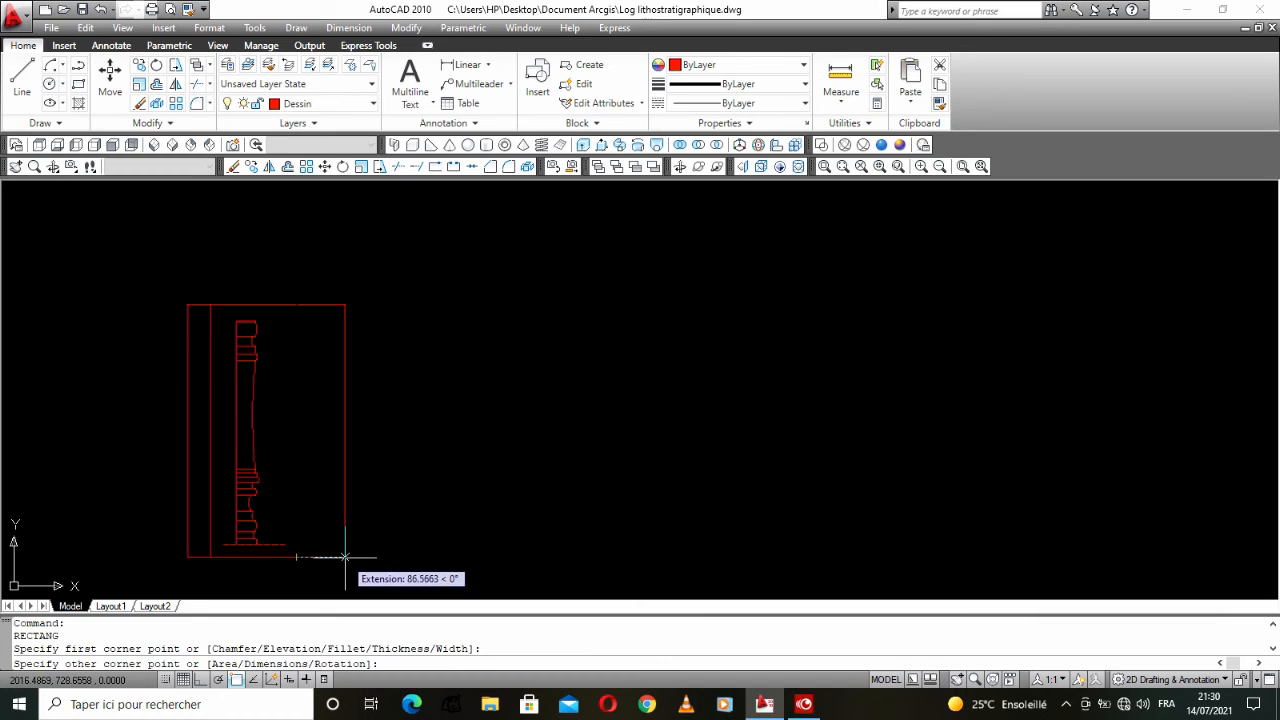
pyautogui.click(347, 557)
pyautogui.rightClick(372, 312)
pyautogui.click(423, 320)
pyautogui.click(347, 304)
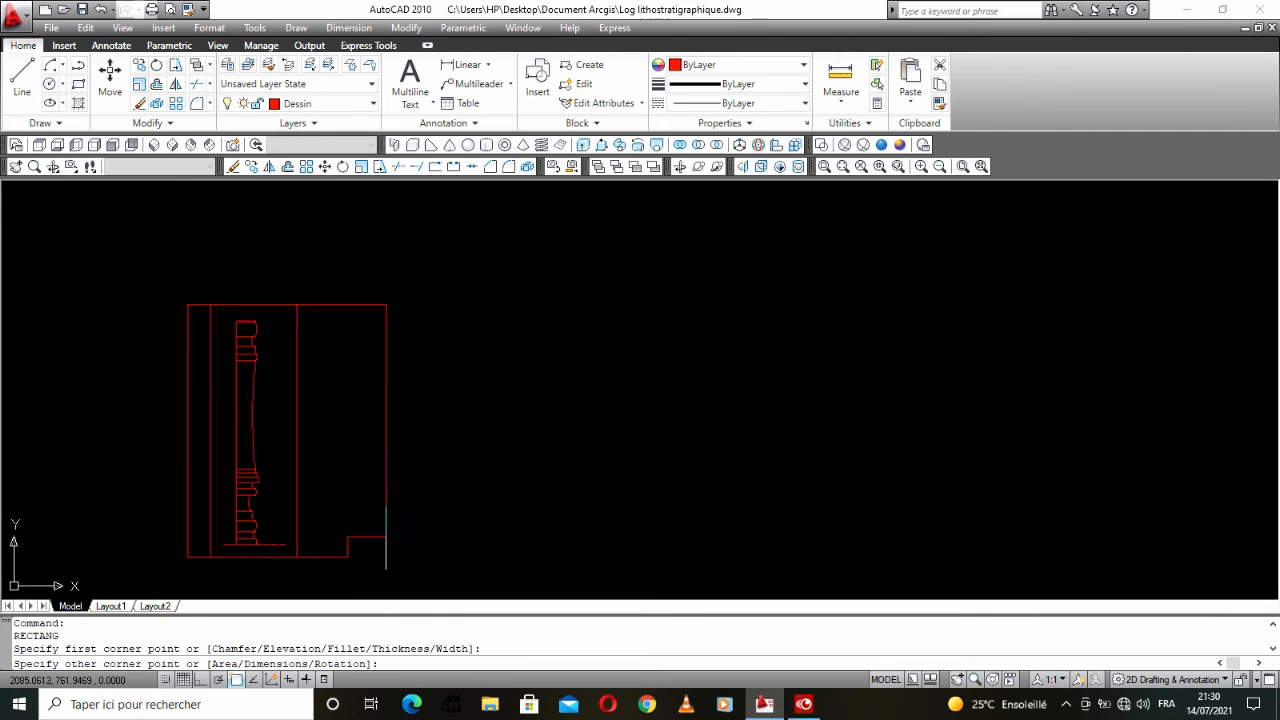
pyautogui.click(406, 557)
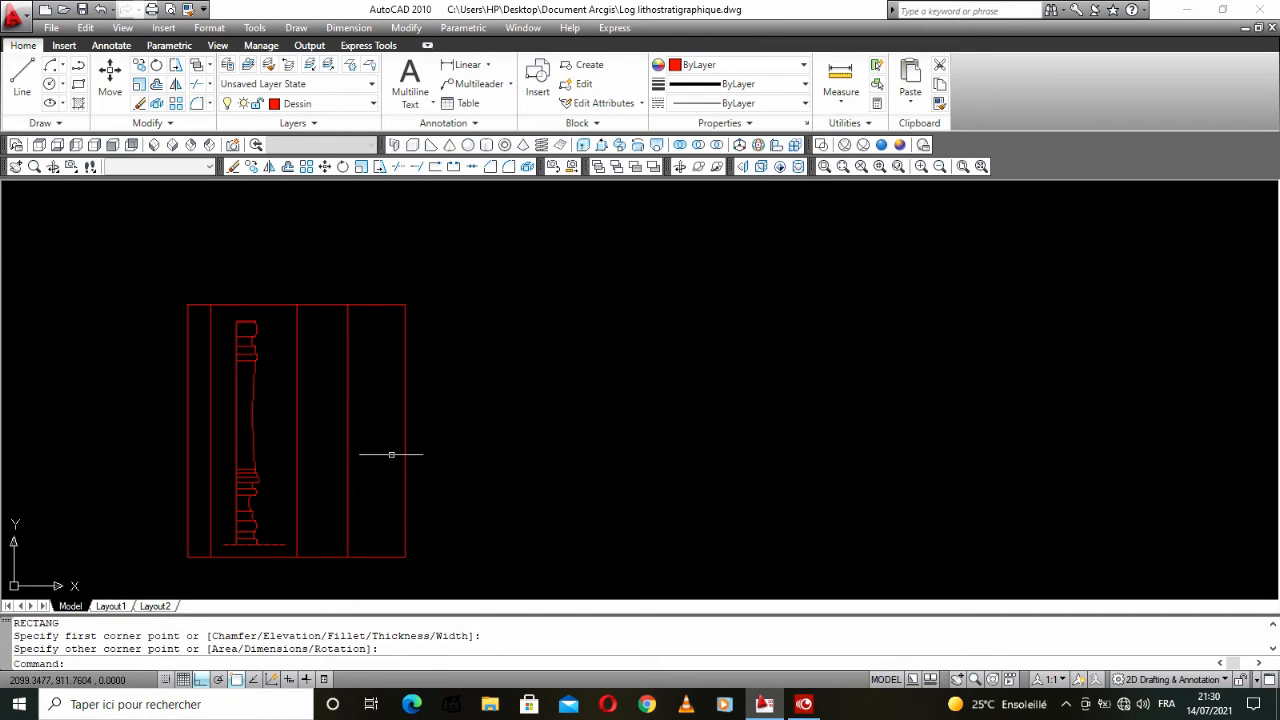
pyautogui.click(405, 452)
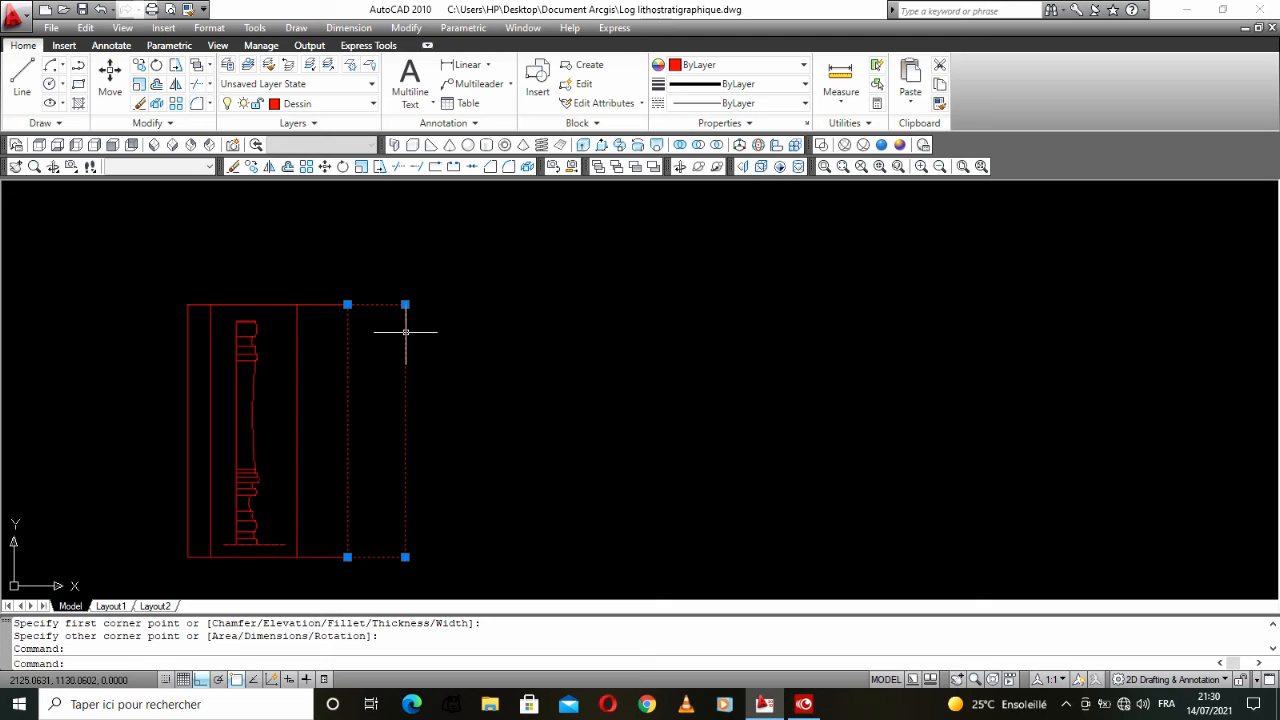
pyautogui.press('Delete')
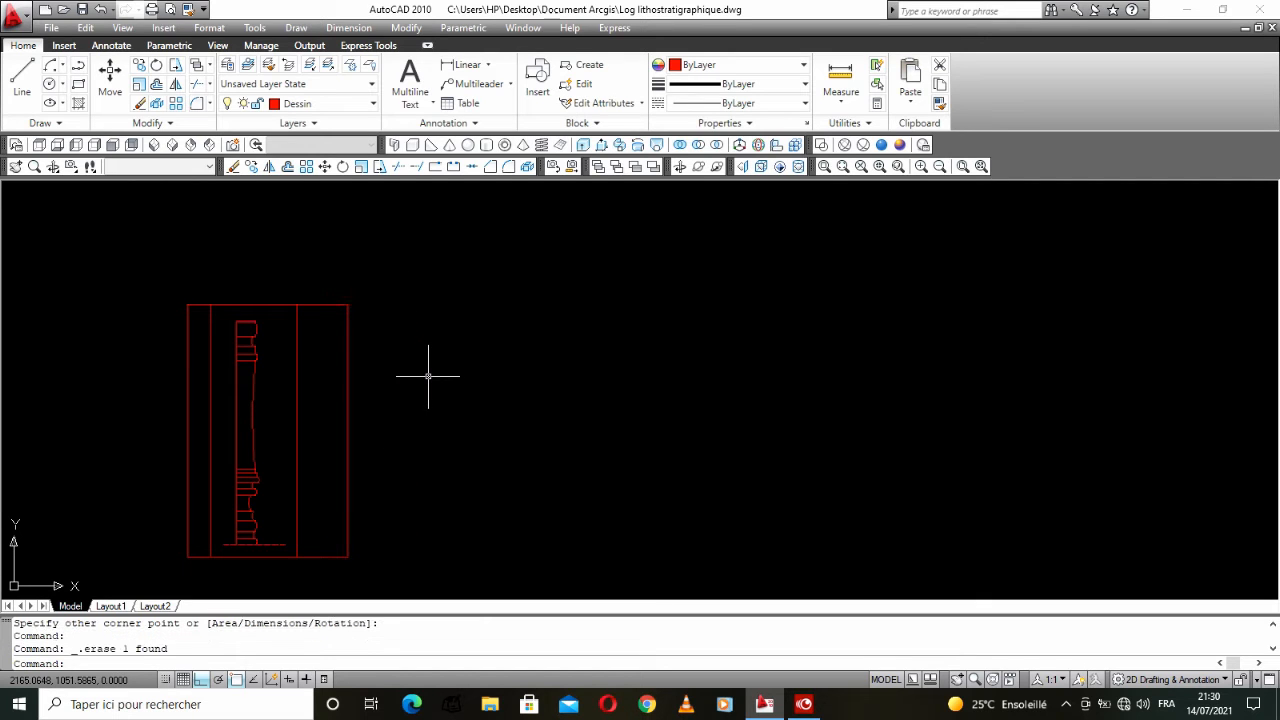
# Step: Draw a wide rectangle of the same height against the right side of the last column, more than twice as wide as the log's frame
pyautogui.click(78, 85)
pyautogui.click(348, 305)
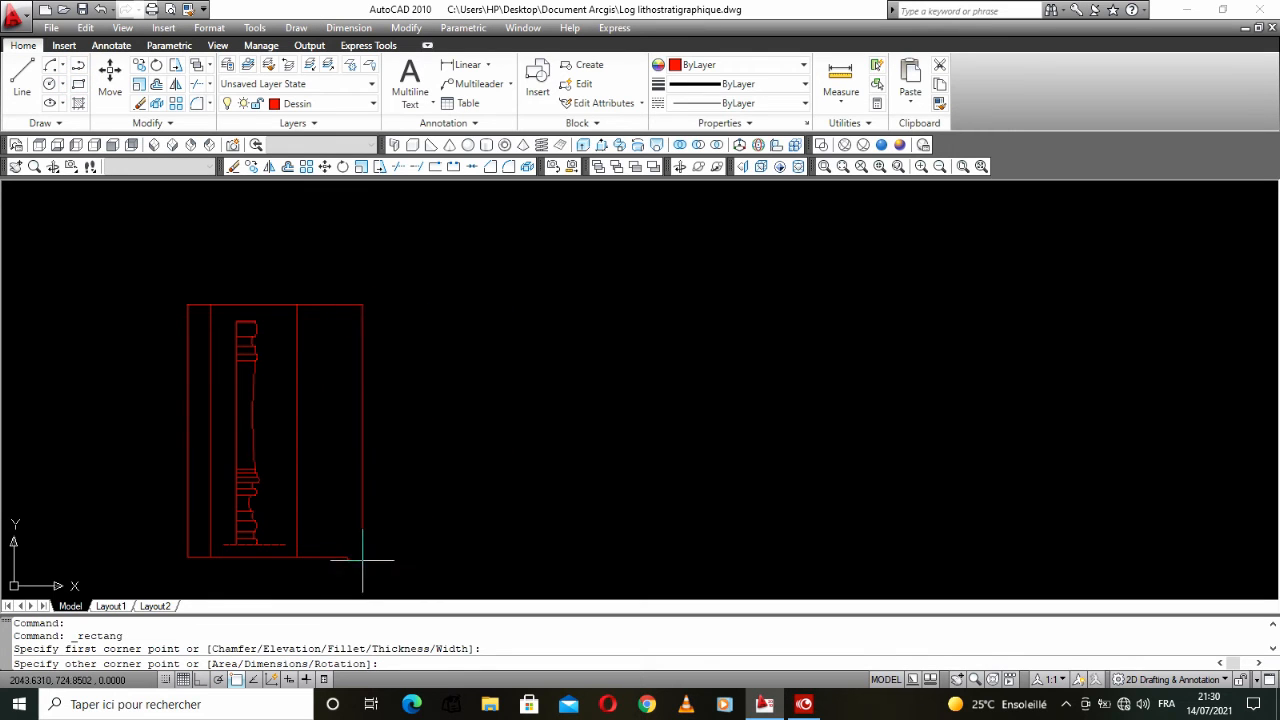
pyautogui.click(576, 557)
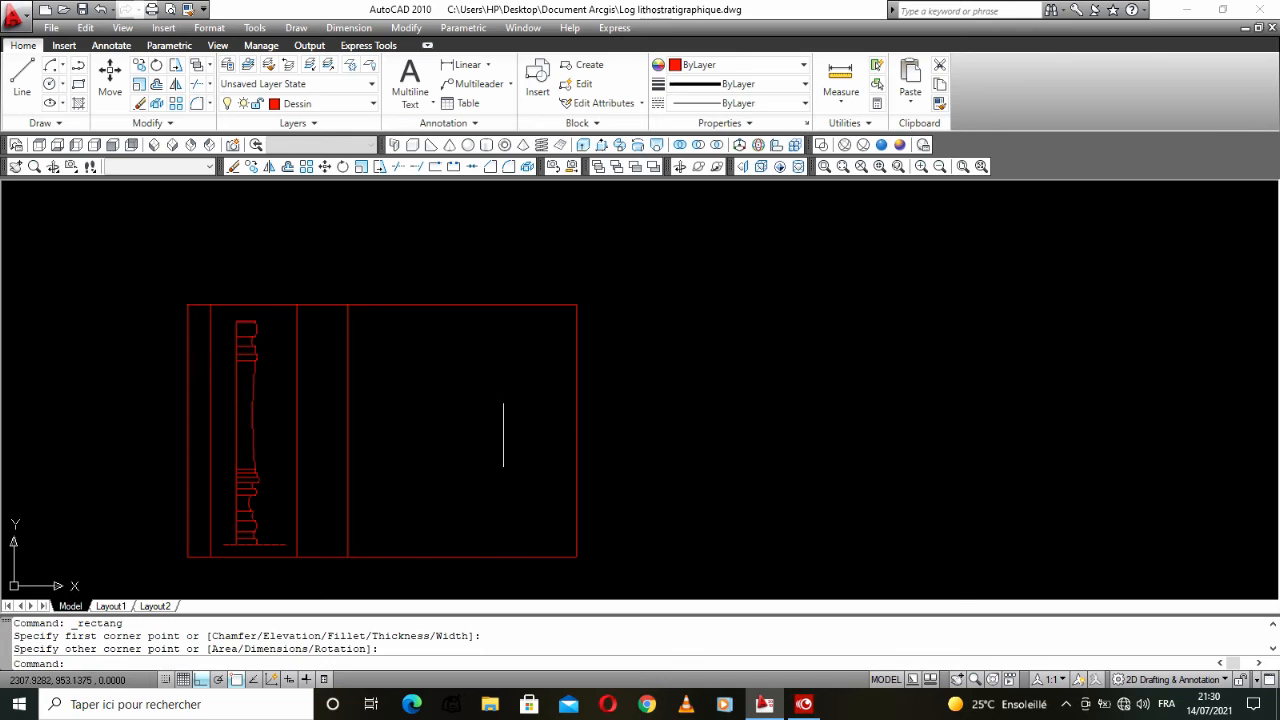
# Step: Draw a line along the upper edge of the four adjoining columns, from the far left corner to the far right corner
pyautogui.moveTo(185, 286); pyautogui.dragTo(177, 285, button='middle')
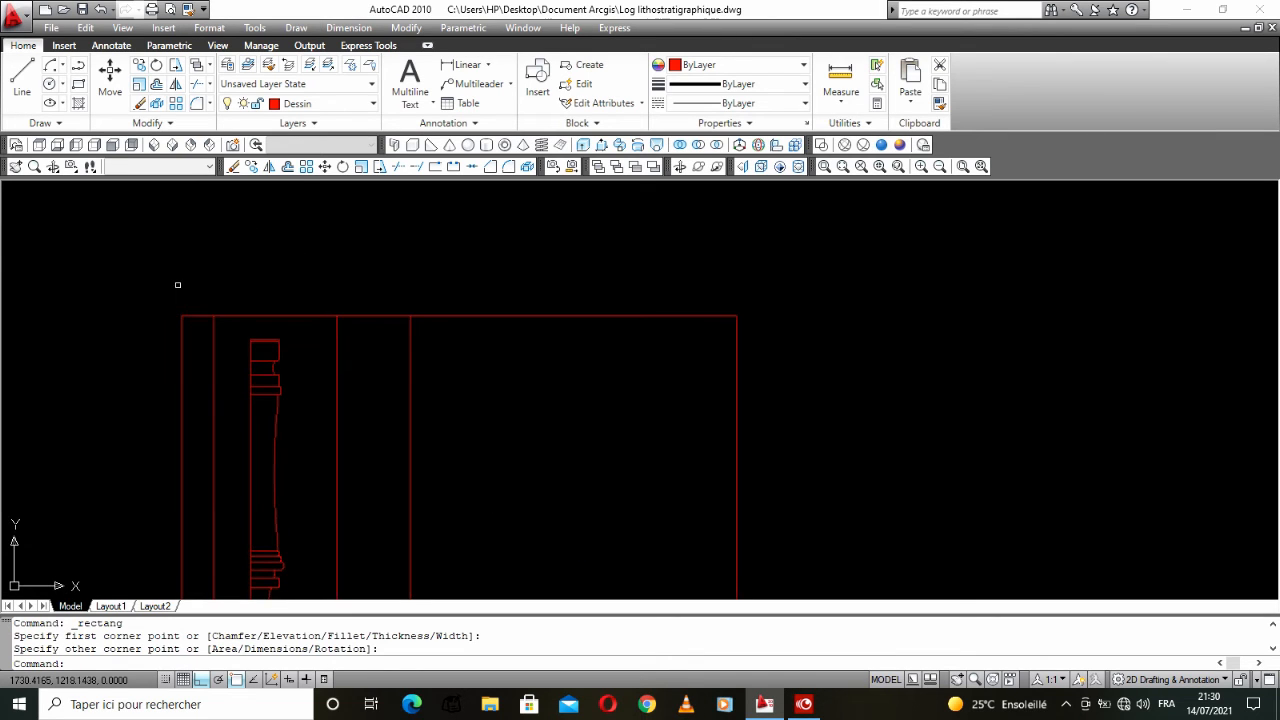
pyautogui.click(21, 76)
pyautogui.scroll(2, 182, 310)
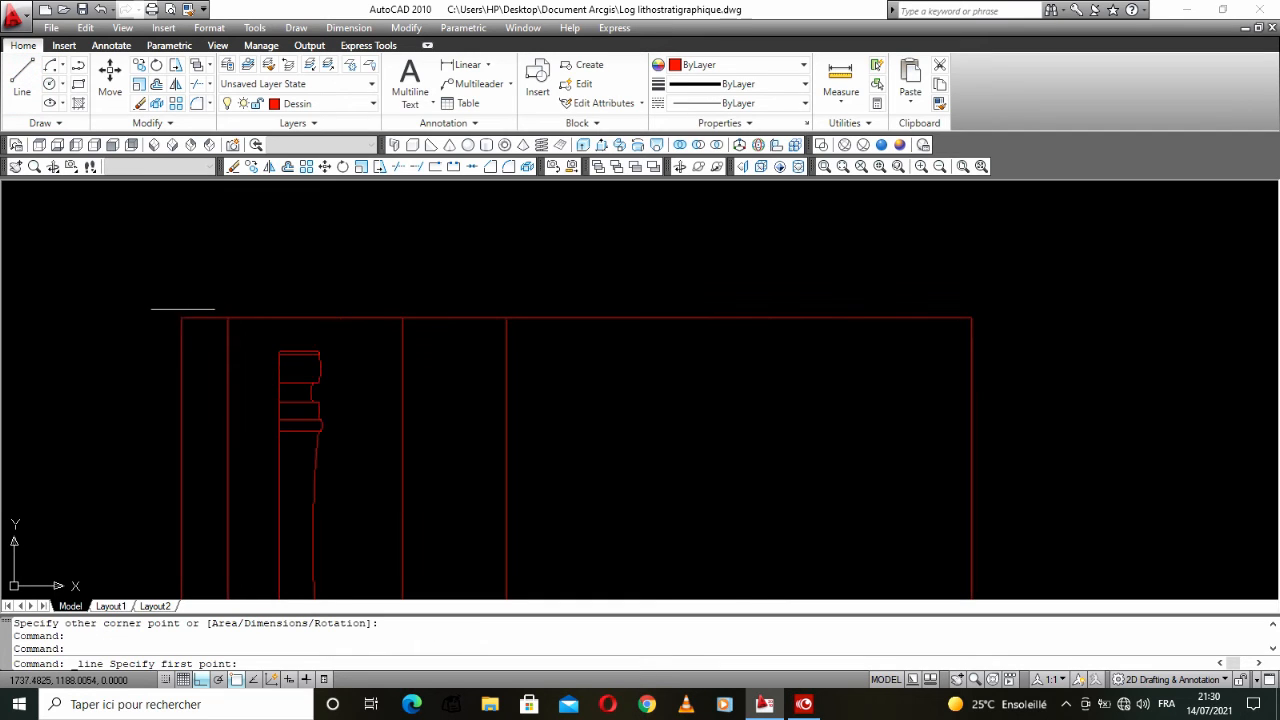
pyautogui.scroll(-2, 182, 318)
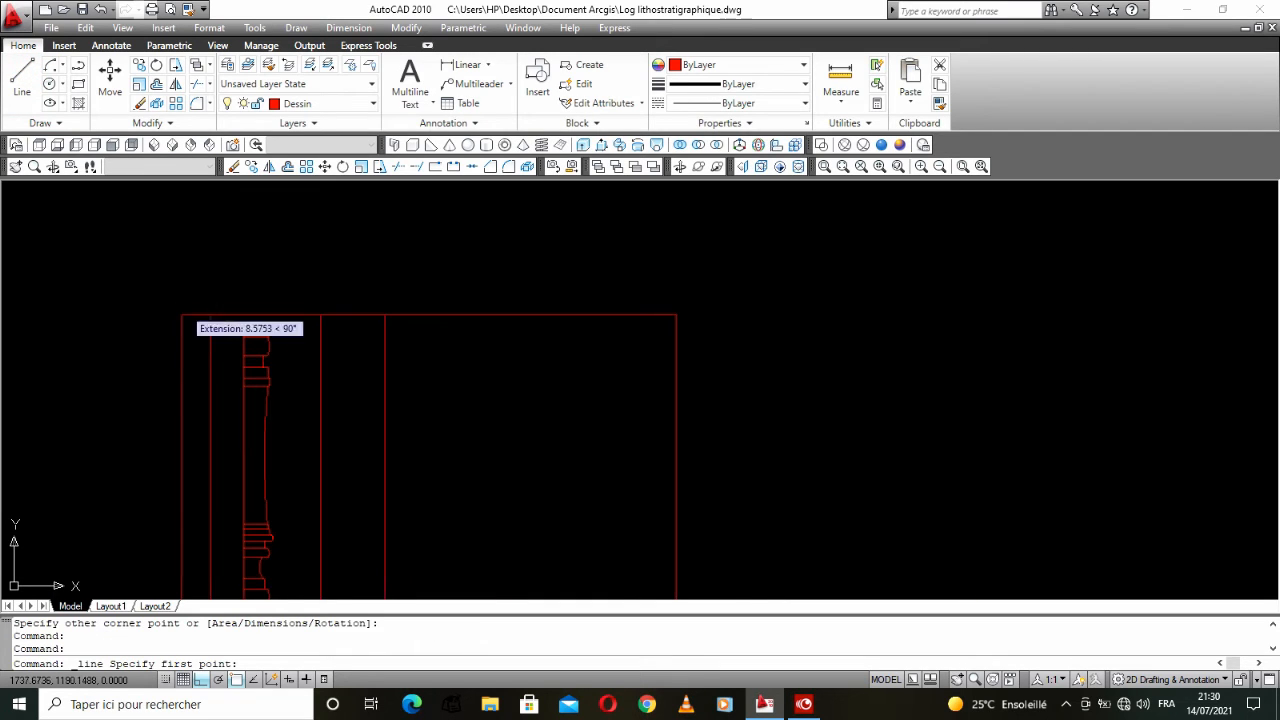
pyautogui.click(182, 314)
pyautogui.click(677, 314)
pyautogui.rightClick(688, 295)
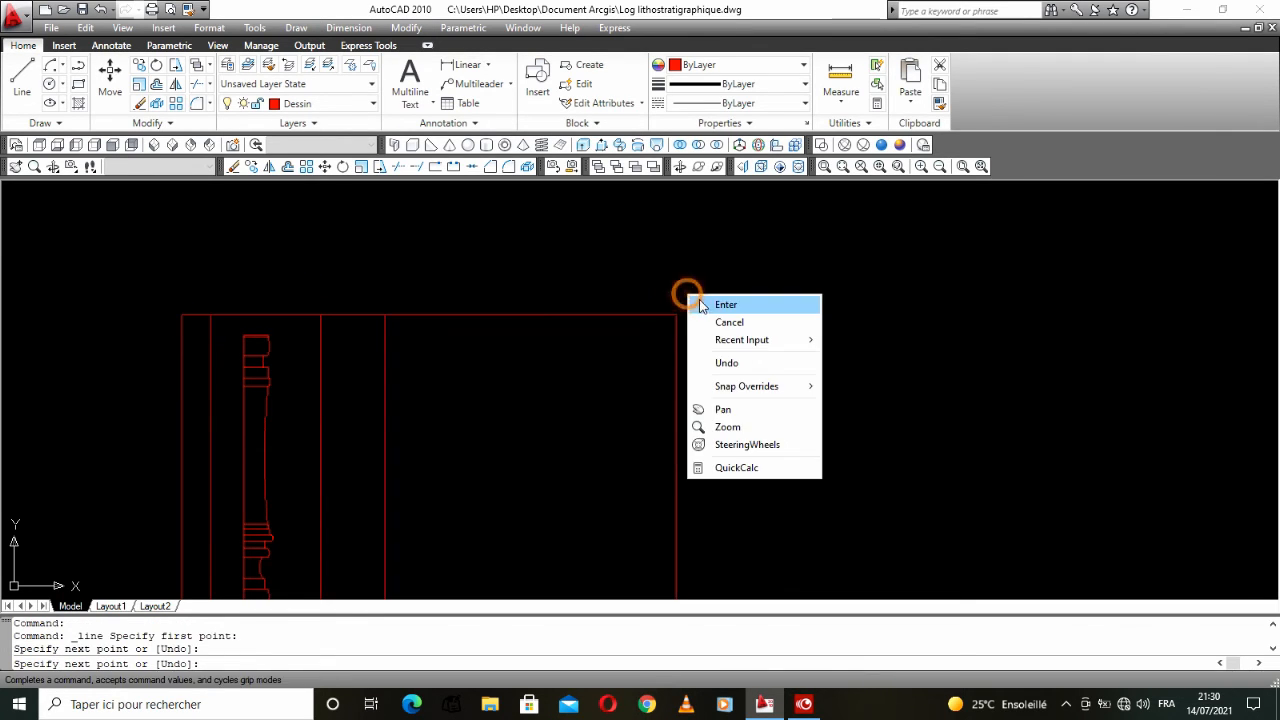
pyautogui.click(726, 305)
# Step: Offset the line along the columns' upper edge upward by about 110 units, using two picked points as the distance
pyautogui.click(663, 314)
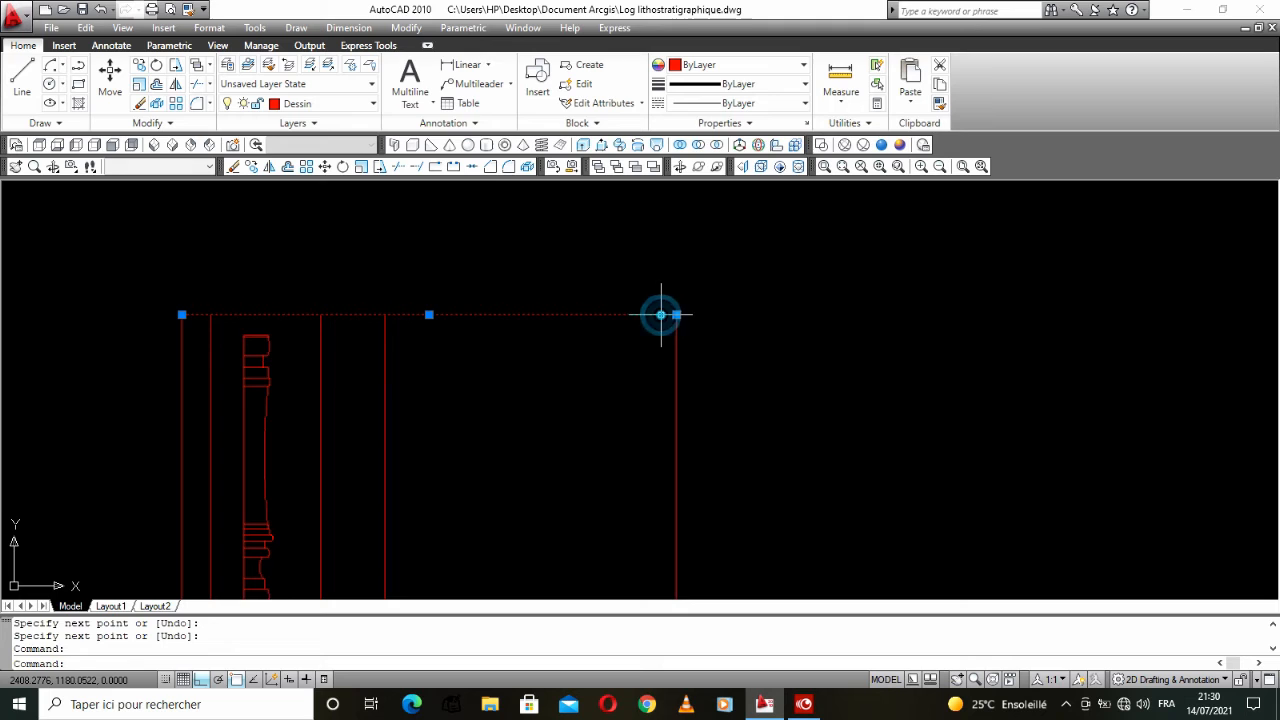
pyautogui.click(287, 167)
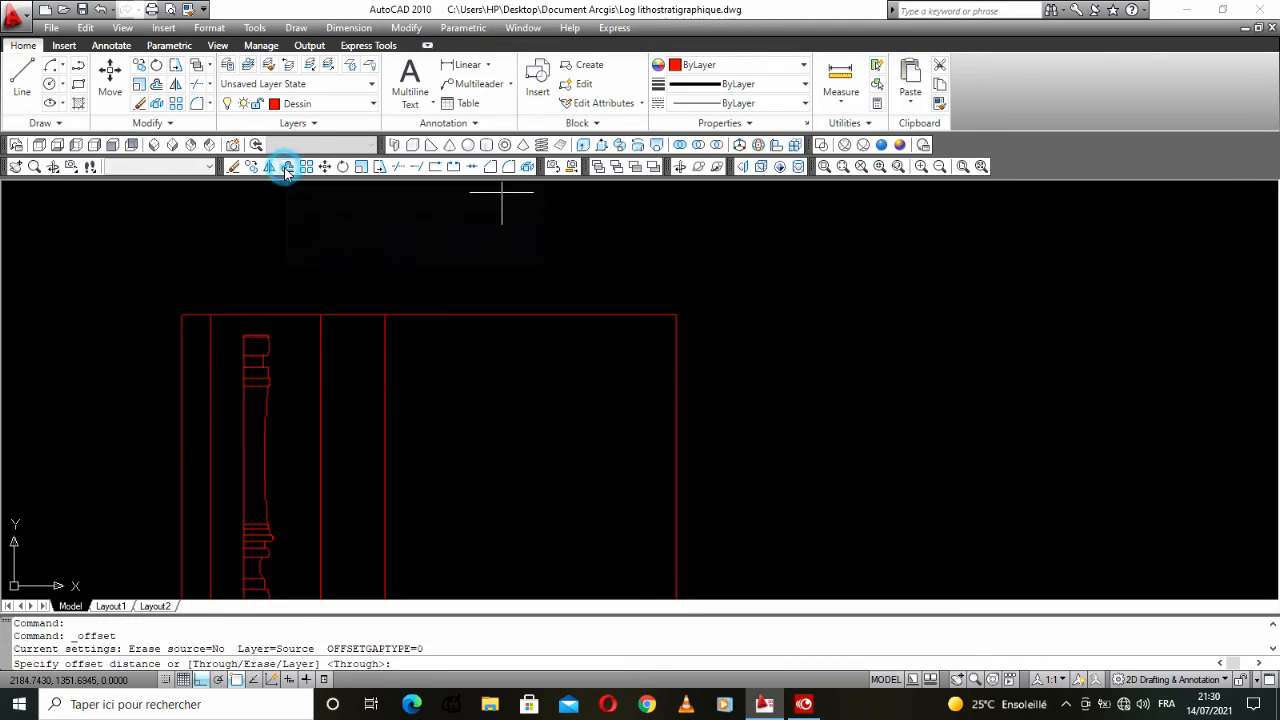
pyautogui.click(413, 315)
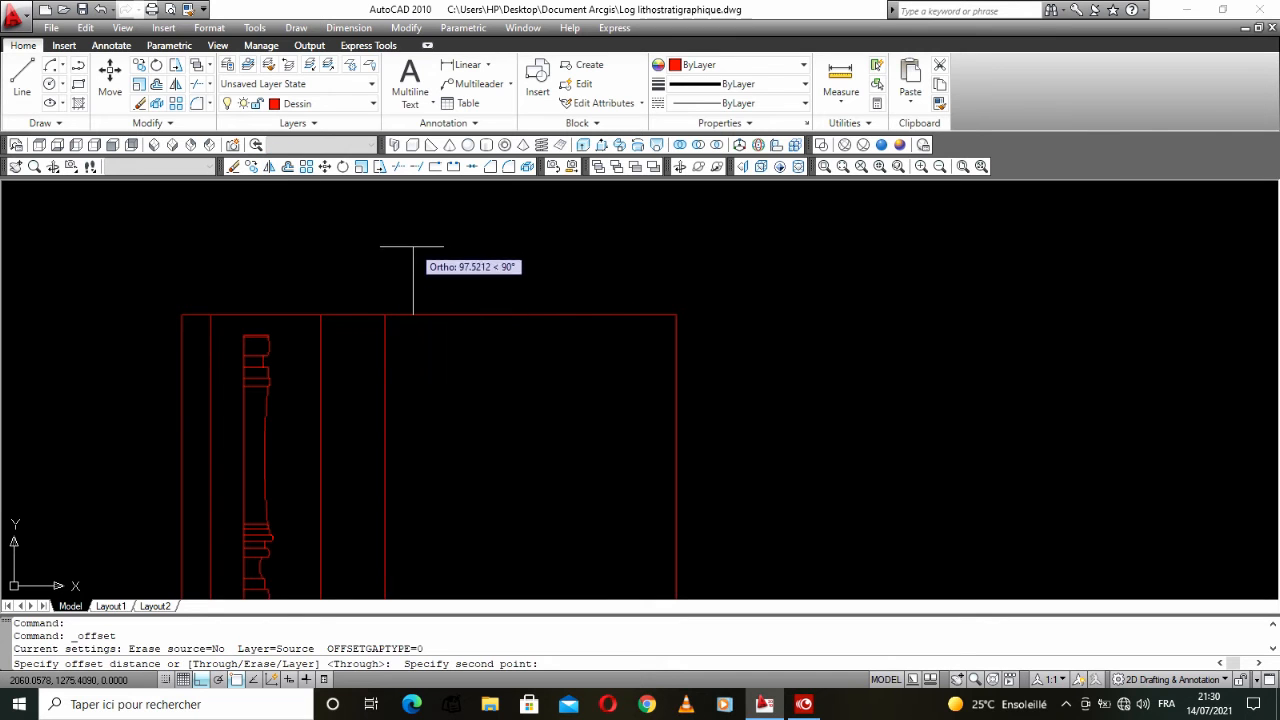
pyautogui.click(413, 235)
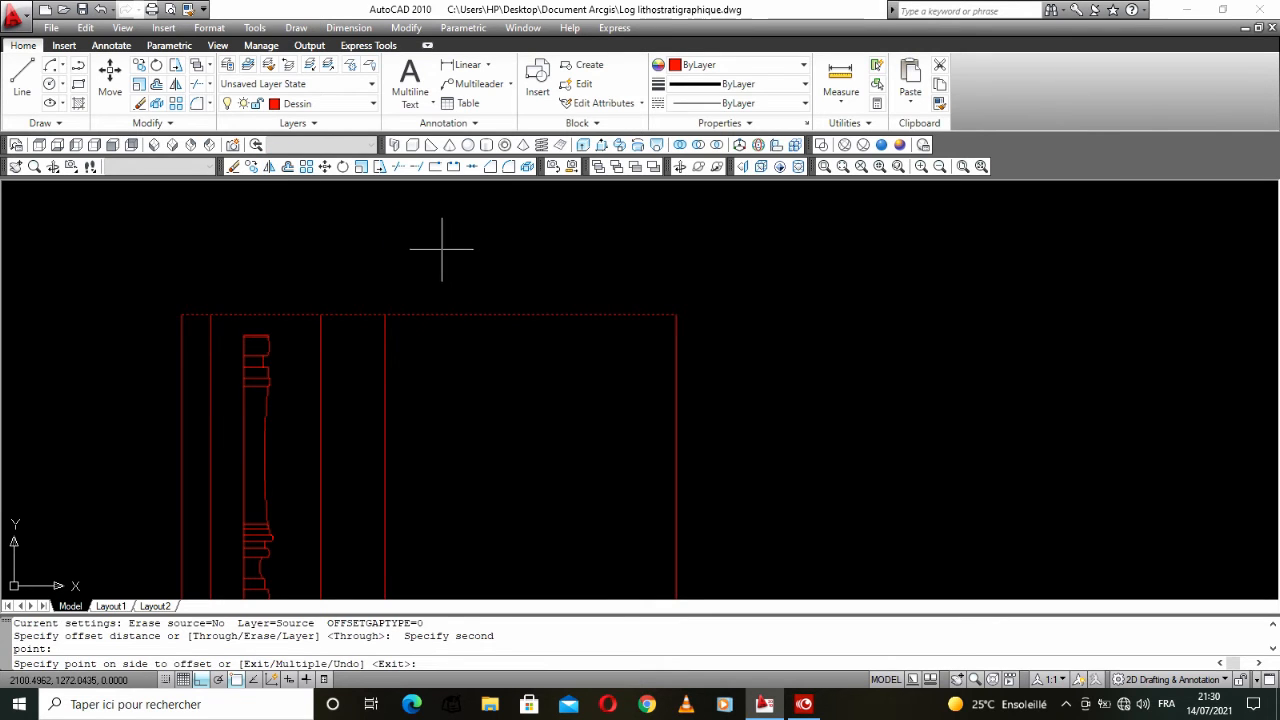
pyautogui.click(441, 249)
pyautogui.rightClick(486, 263)
pyautogui.click(503, 271)
pyautogui.scroll(-2, 503, 271)
pyautogui.moveTo(503, 271); pyautogui.dragTo(493, 335, button='middle')
pyautogui.scroll(2, 480, 336)
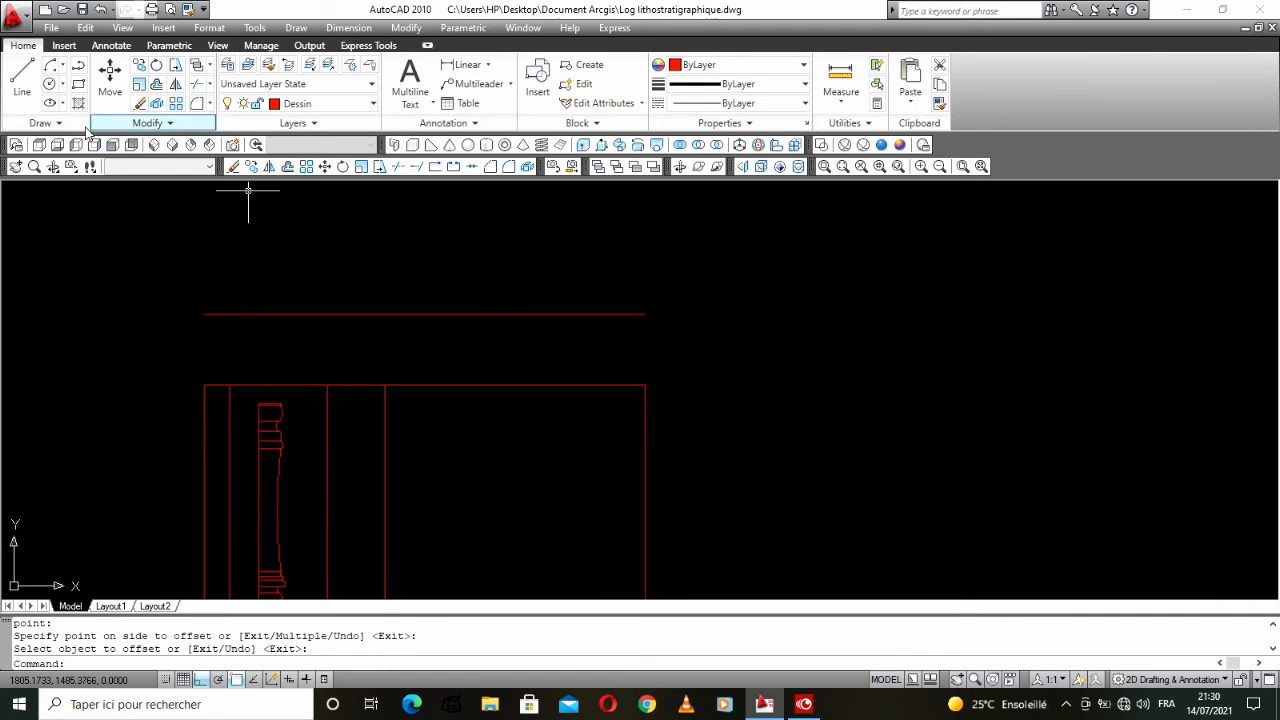
# Step: With Ortho off, draw a slanted line from the columns' upper left corner to the offset line, ending directly above the first column divider
pyautogui.click(21, 75)
pyautogui.click(204, 386)
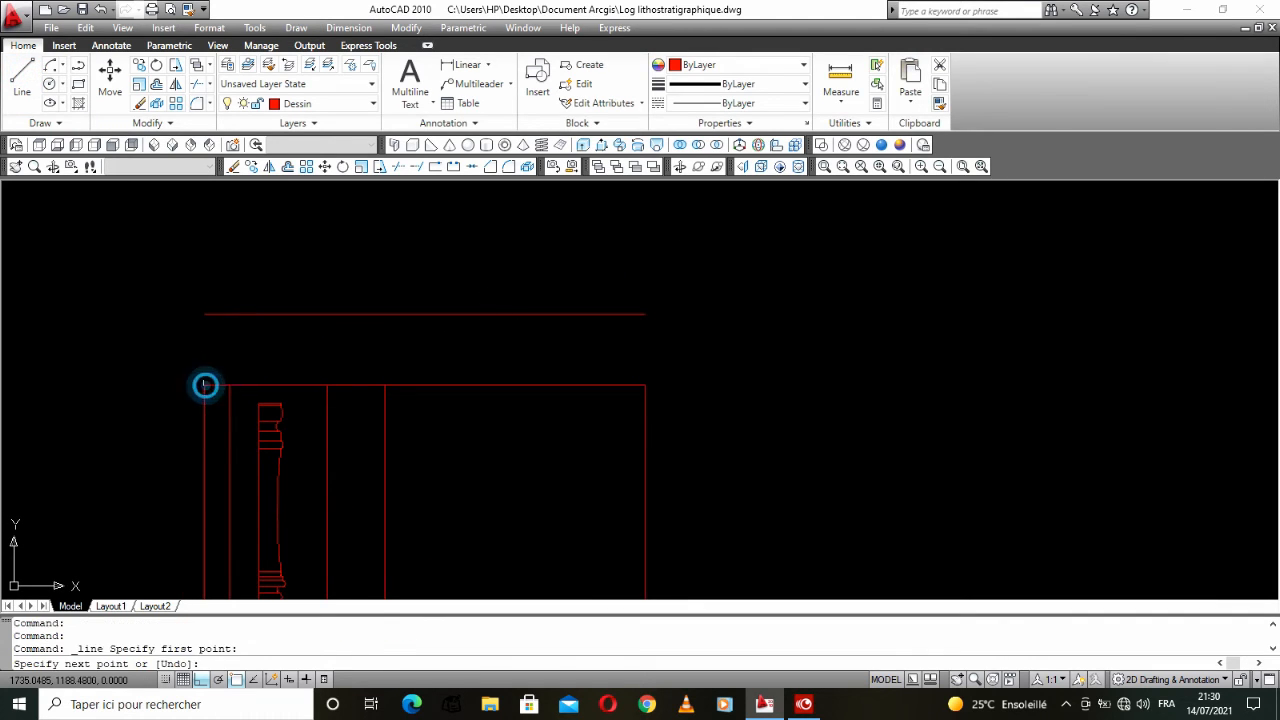
pyautogui.scroll(5, 226, 312)
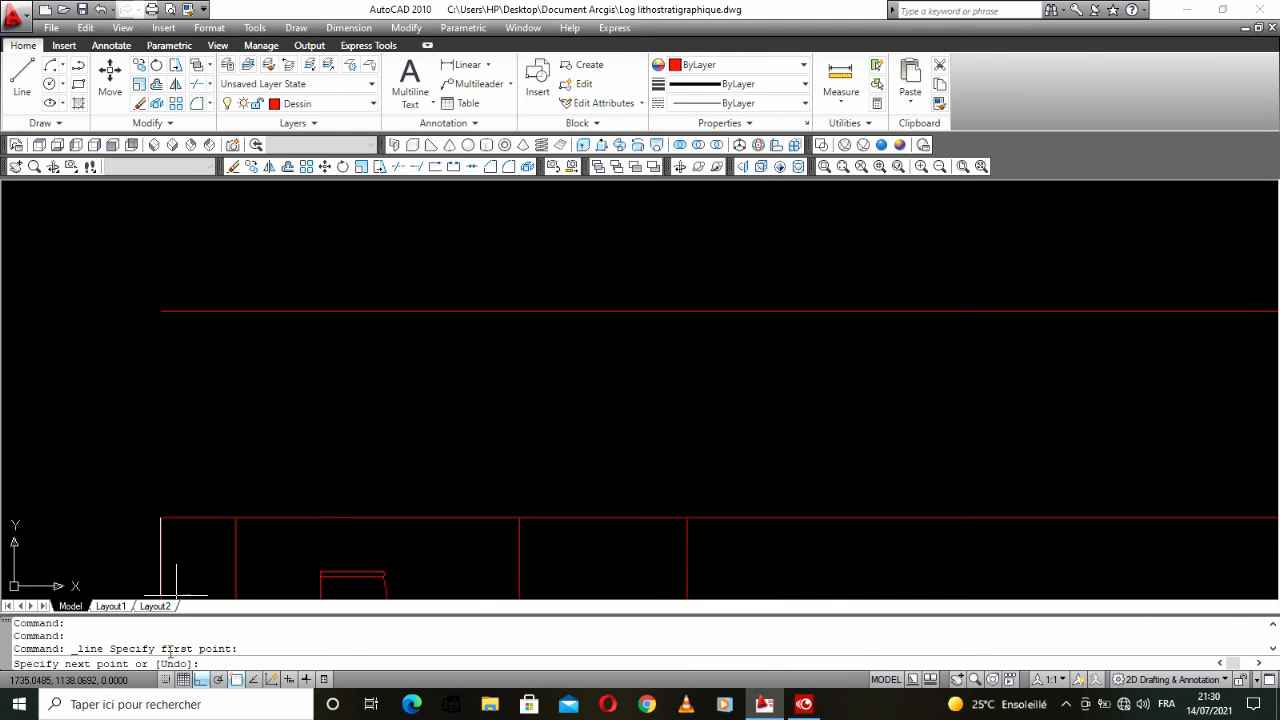
pyautogui.click(200, 679)
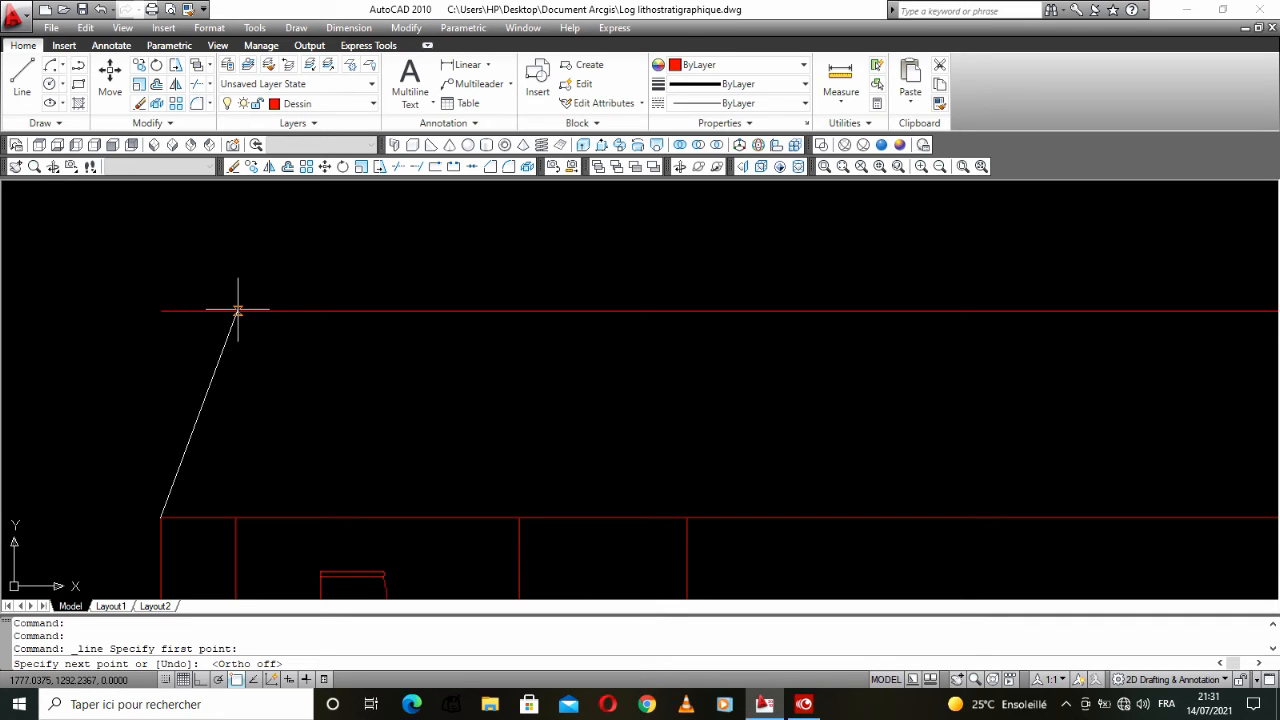
pyautogui.click(236, 311)
pyautogui.rightClick(265, 296)
pyautogui.click(292, 302)
# Step: Select the offset horizontal line at the end that overhangs the slanted line
pyautogui.click(206, 289)
pyautogui.click(126, 326)
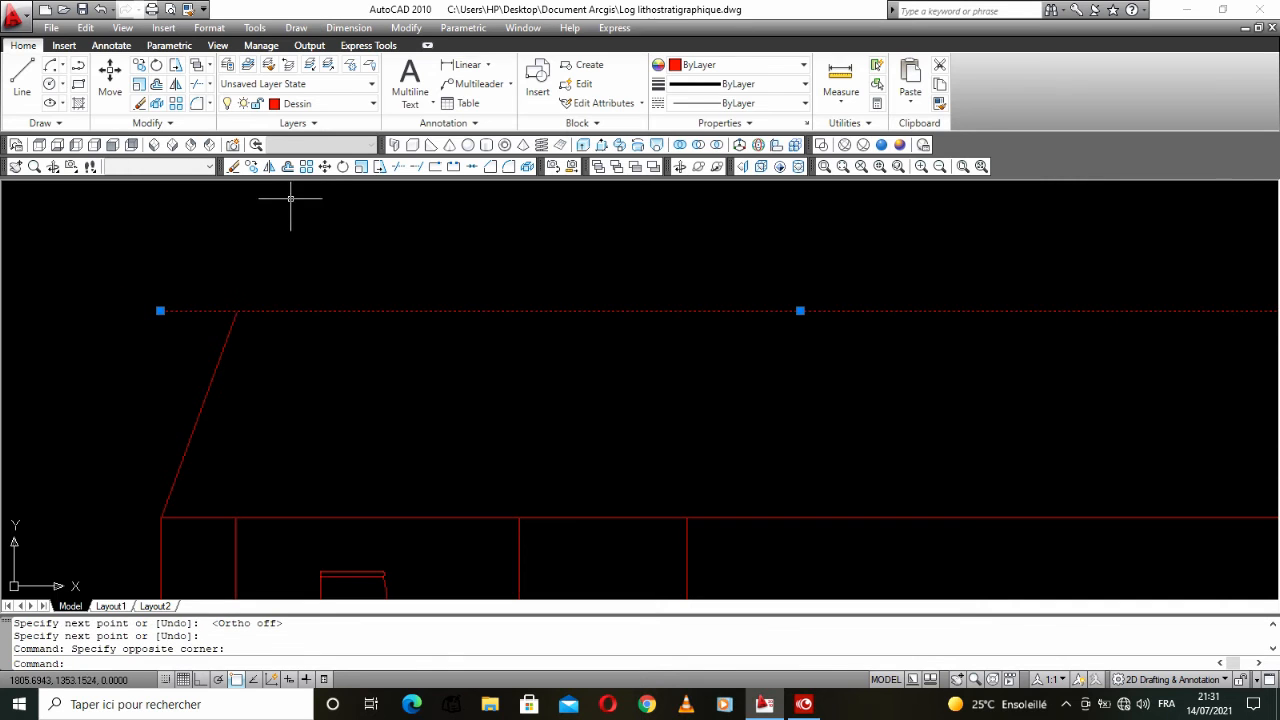
# Step: Move the upper horizontal line so its left end meets the top end of the slanted line
pyautogui.click(323, 168)
pyautogui.click(160, 311)
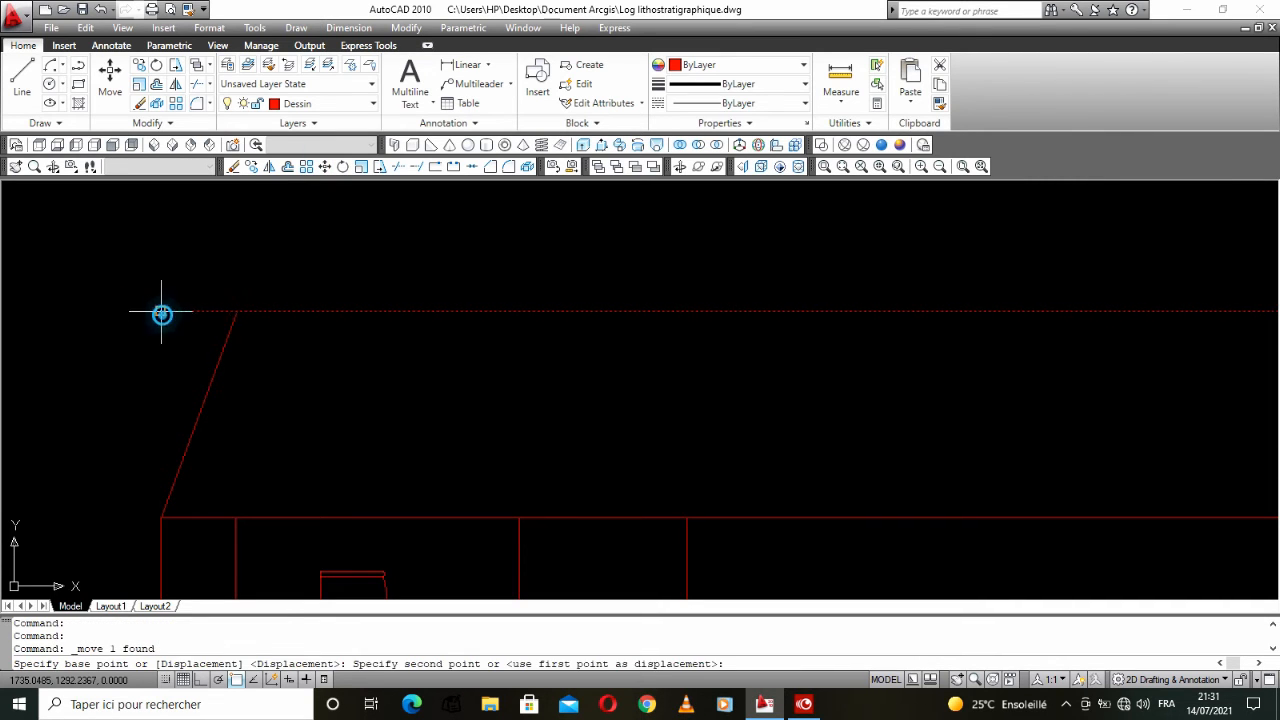
pyautogui.click(236, 311)
# Step: Copy the slanted line from the table's top-left corner to the top of each column divider and the right edge
pyautogui.scroll(-3, 287, 300)
pyautogui.click(274, 337)
pyautogui.click(192, 358)
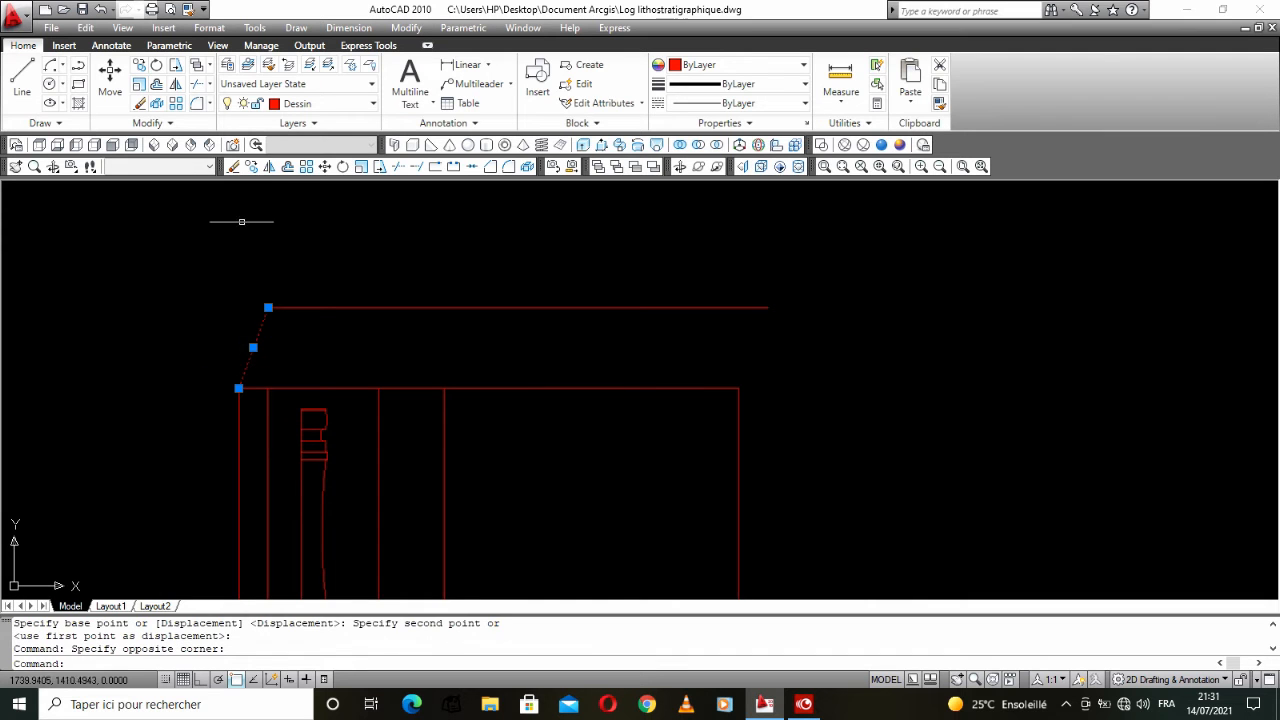
pyautogui.click(252, 168)
pyautogui.click(238, 388)
pyautogui.click(268, 388)
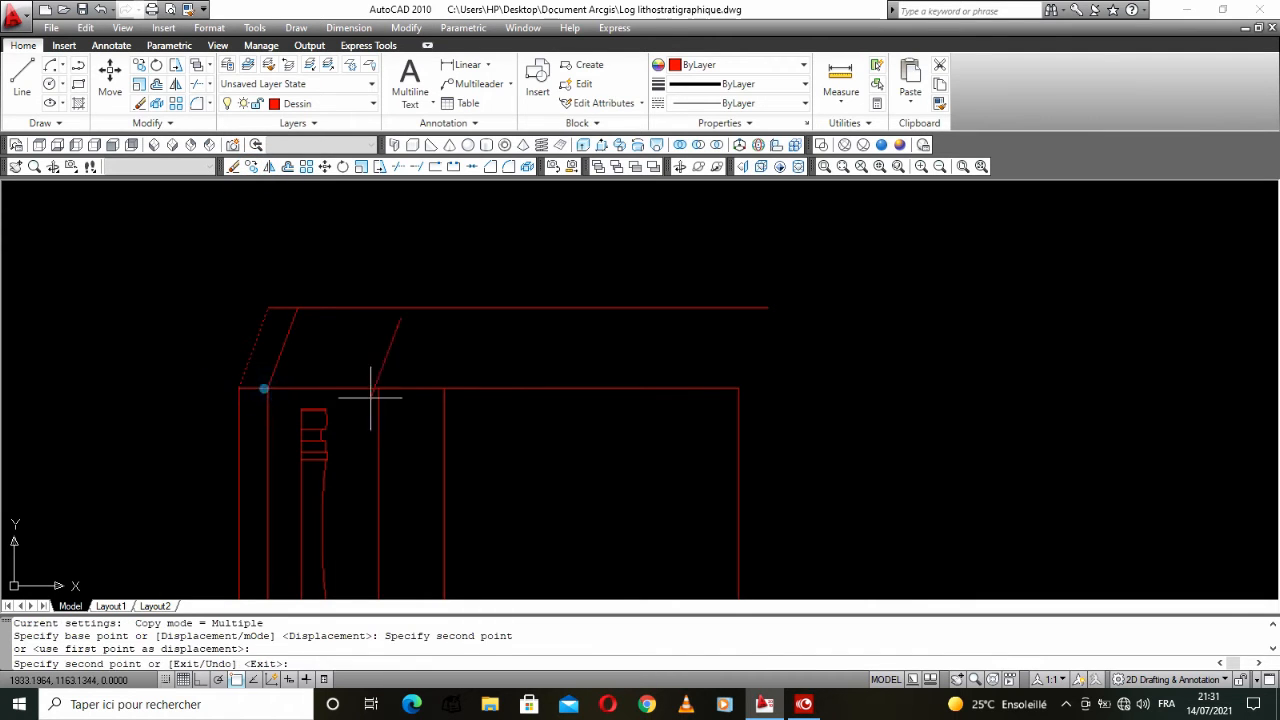
pyautogui.click(380, 388)
pyautogui.click(444, 388)
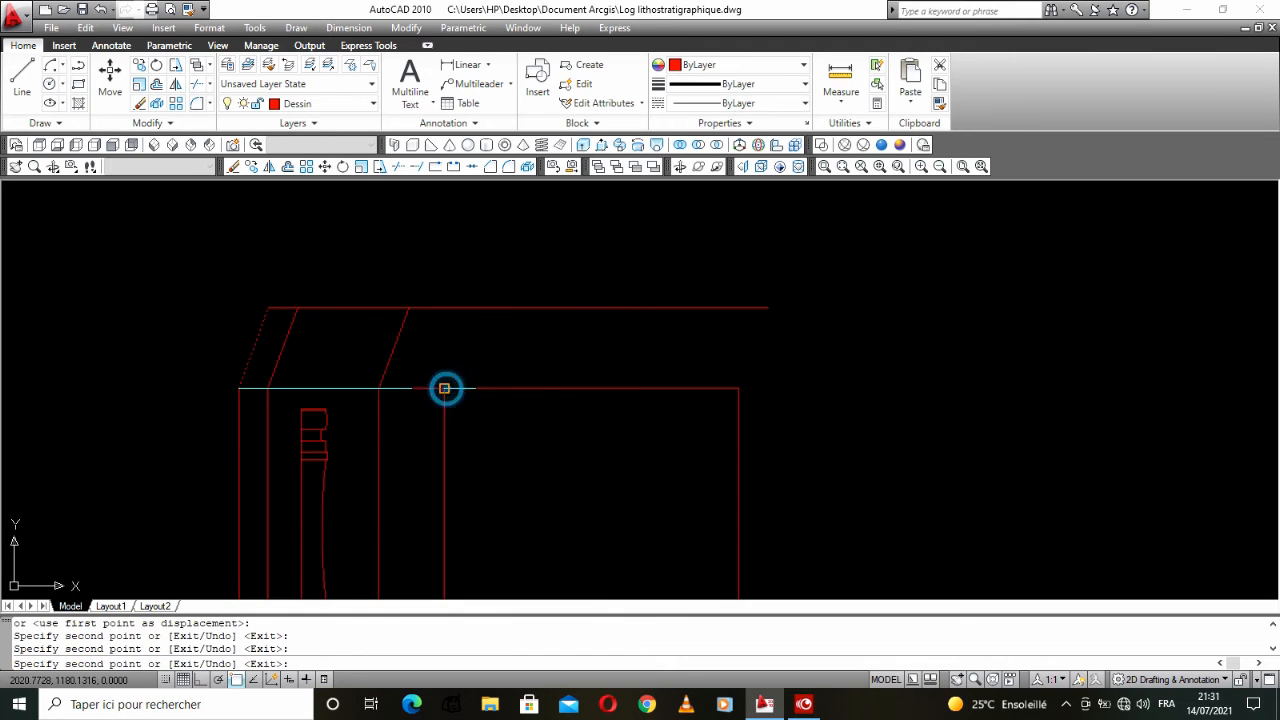
pyautogui.click(739, 388)
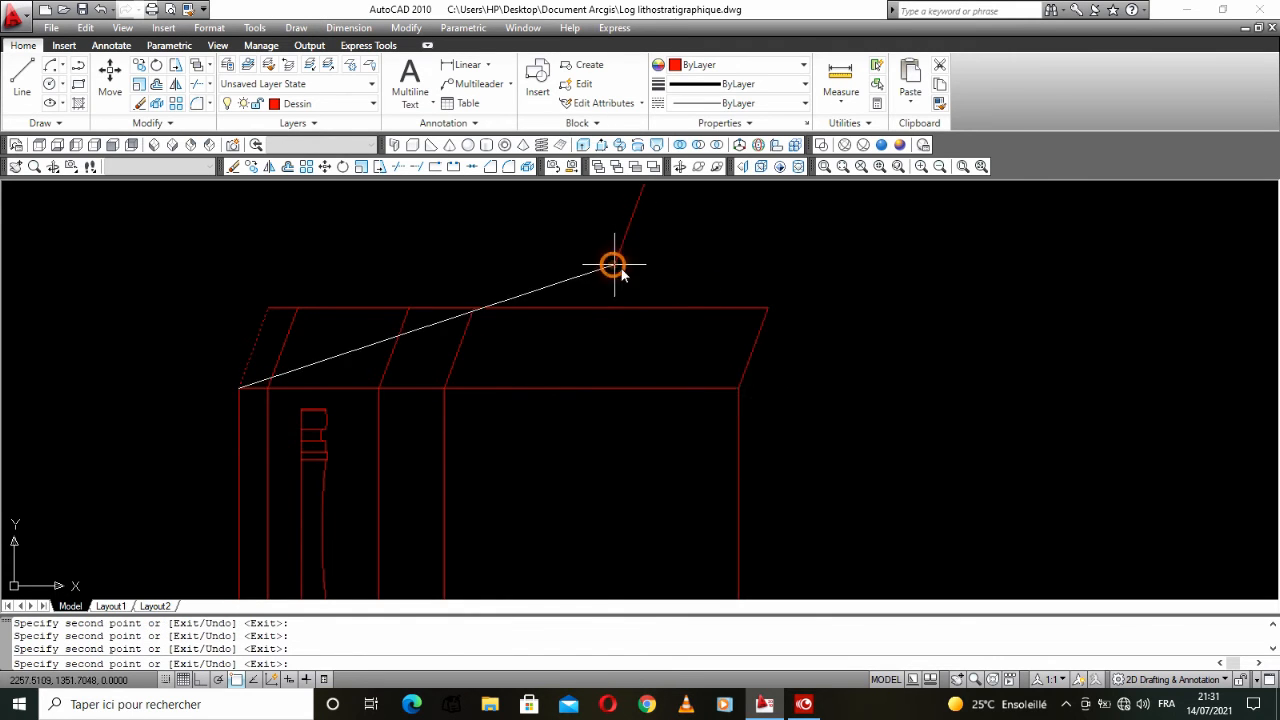
pyautogui.press('Return')
# Step: Copy the narrow leftmost column one column width to the left to add another column
pyautogui.scroll(-4, 598, 314)
pyautogui.scroll(3, 543, 343)
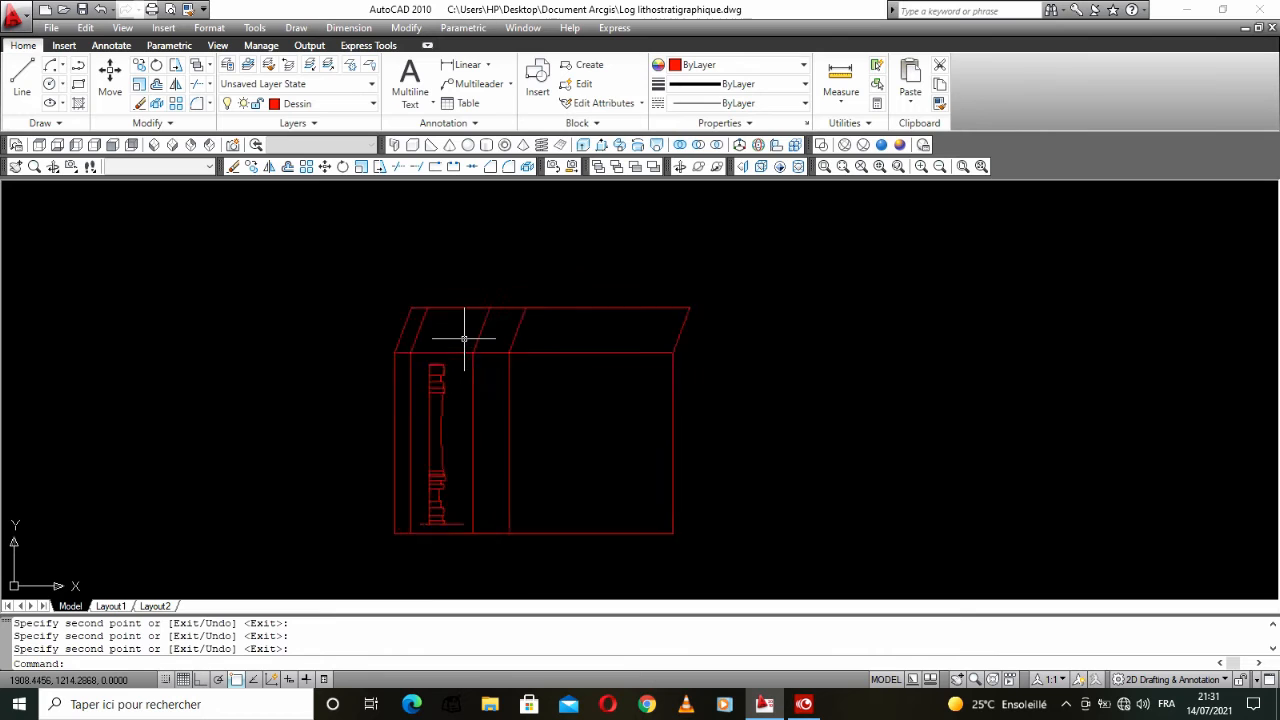
pyautogui.scroll(-2, 459, 340)
pyautogui.moveTo(459, 340); pyautogui.dragTo(529, 343, button='middle')
pyautogui.scroll(1, 482, 340)
pyautogui.scroll(1, 479, 341)
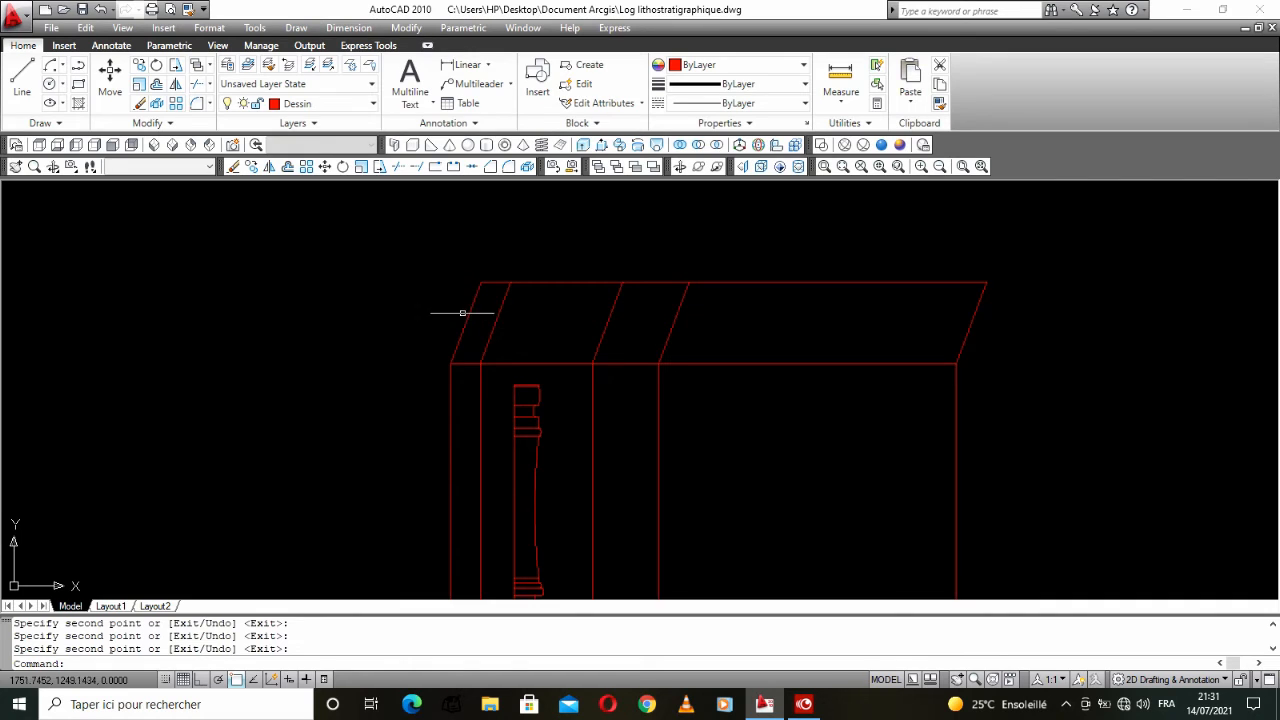
pyautogui.scroll(-1, 462, 313)
pyautogui.click(480, 360)
pyautogui.click(429, 414)
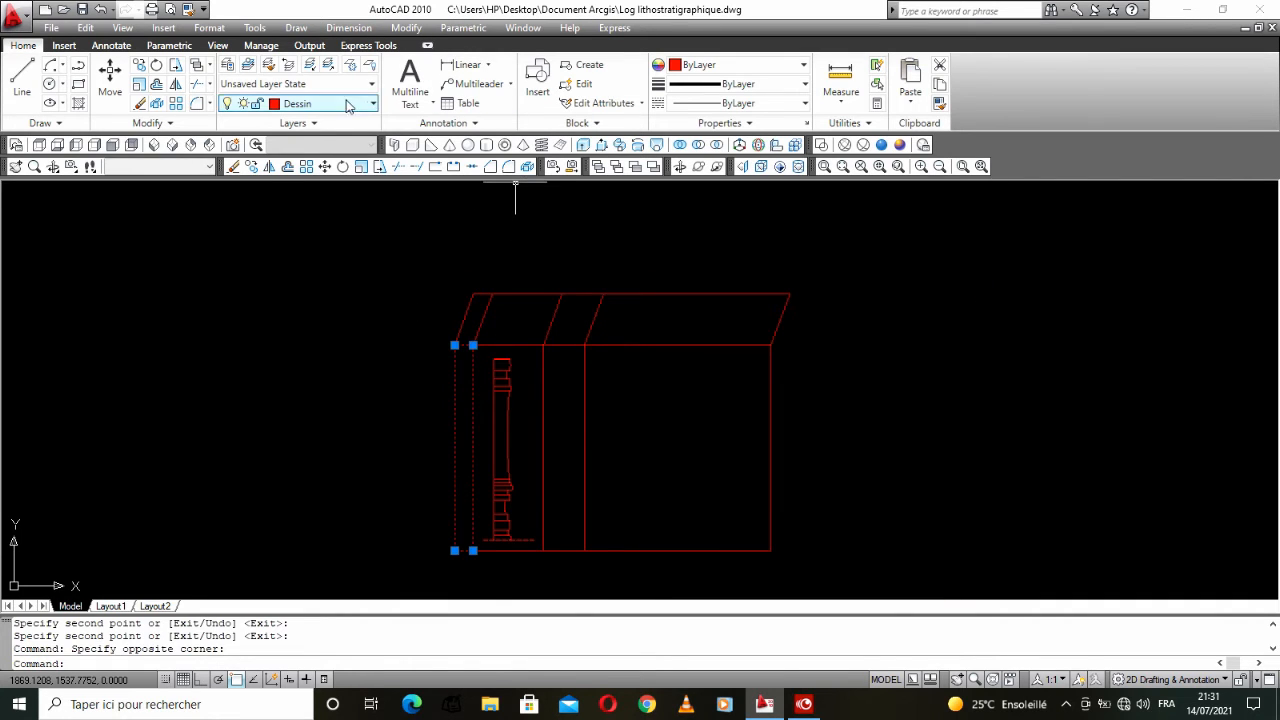
pyautogui.click(250, 166)
pyautogui.scroll(2, 464, 350)
pyautogui.click(482, 340)
pyautogui.click(445, 340)
pyautogui.rightClick(394, 294)
# Step: Copy the leftmost slanted line to the top-left corner of the added column
pyautogui.click(410, 297)
pyautogui.click(474, 297)
pyautogui.click(469, 191)
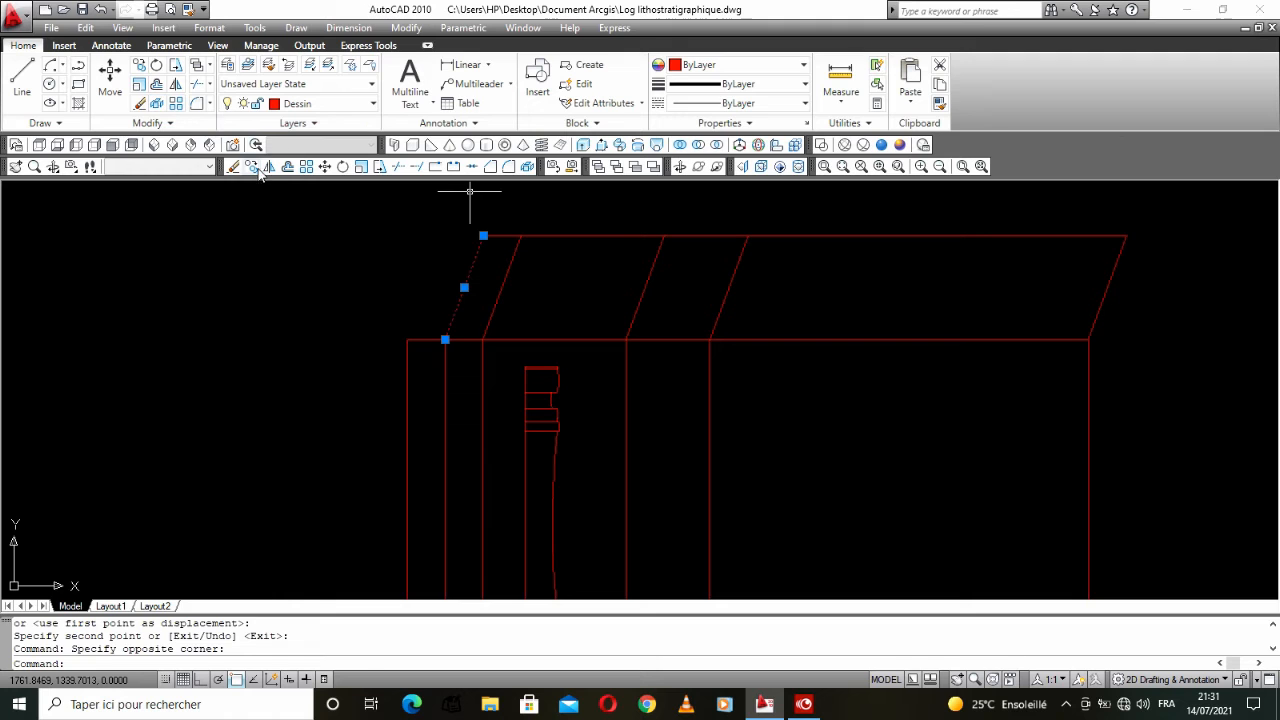
pyautogui.click(252, 167)
pyautogui.click(445, 340)
pyautogui.click(407, 340)
pyautogui.press('Return')
# Step: Stretch the left end of the upper horizontal line to the top of the new leftmost slanted line
pyautogui.click(510, 235)
pyautogui.click(480, 229)
pyautogui.click(483, 234)
pyautogui.click(443, 234)
pyautogui.scroll(-4, 390, 280)
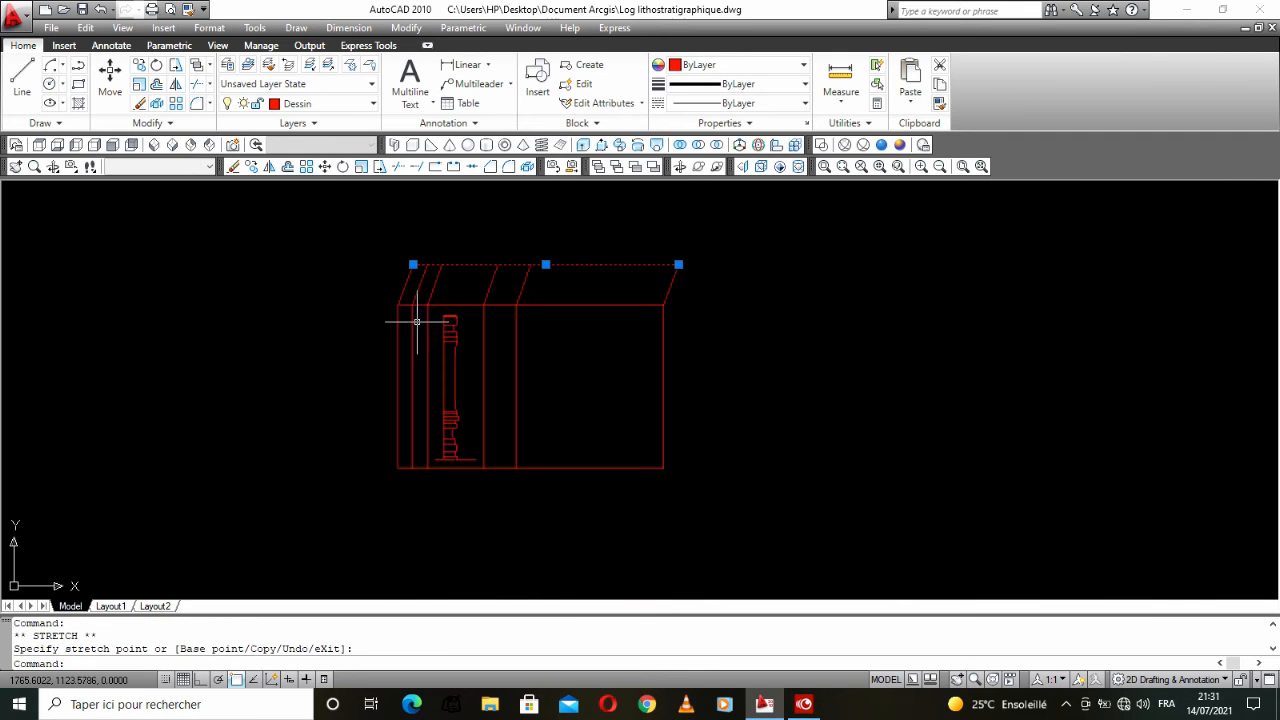
pyautogui.press('Escape')
# Step: Make the Texte layer current
pyautogui.scroll(-5, 466, 300)
pyautogui.scroll(7, 437, 320)
pyautogui.scroll(-2, 376, 310)
pyautogui.scroll(2, 370, 322)
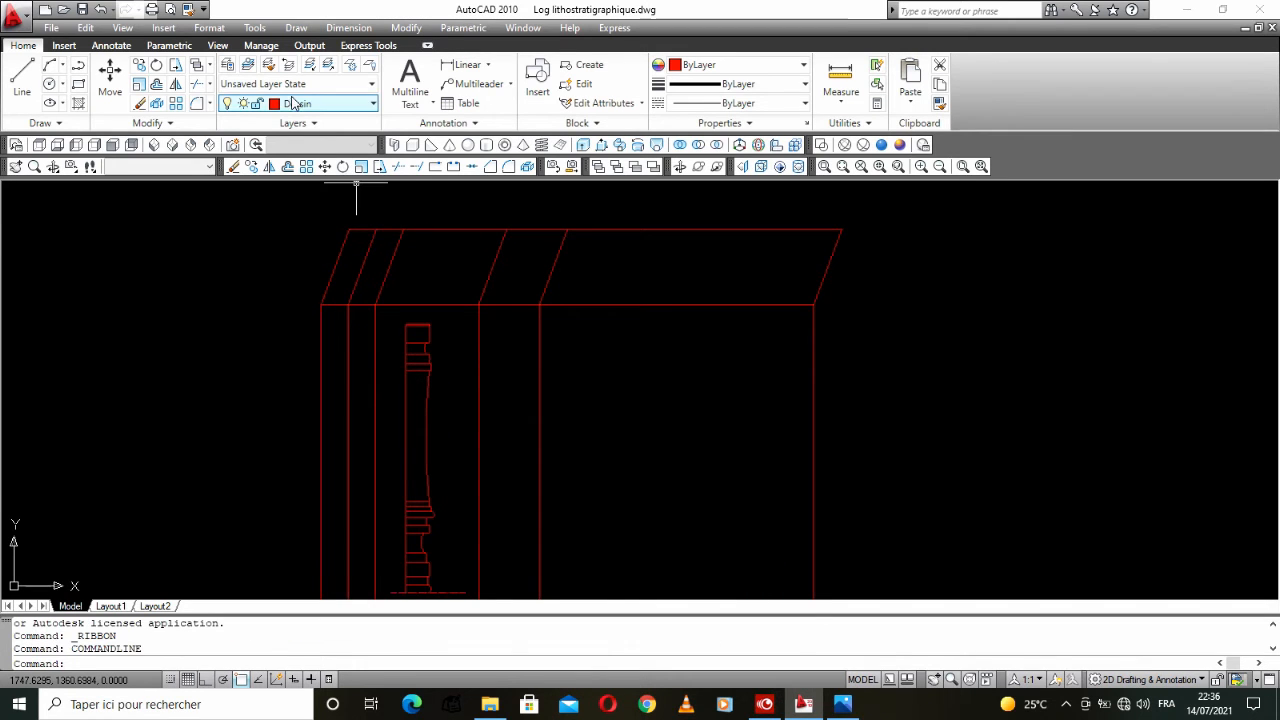
pyautogui.click(293, 107)
pyautogui.click(289, 196)
# Step: Add multiline text reading "Périodes" beside the leftmost slanted header cell
pyautogui.scroll(2, 375, 275)
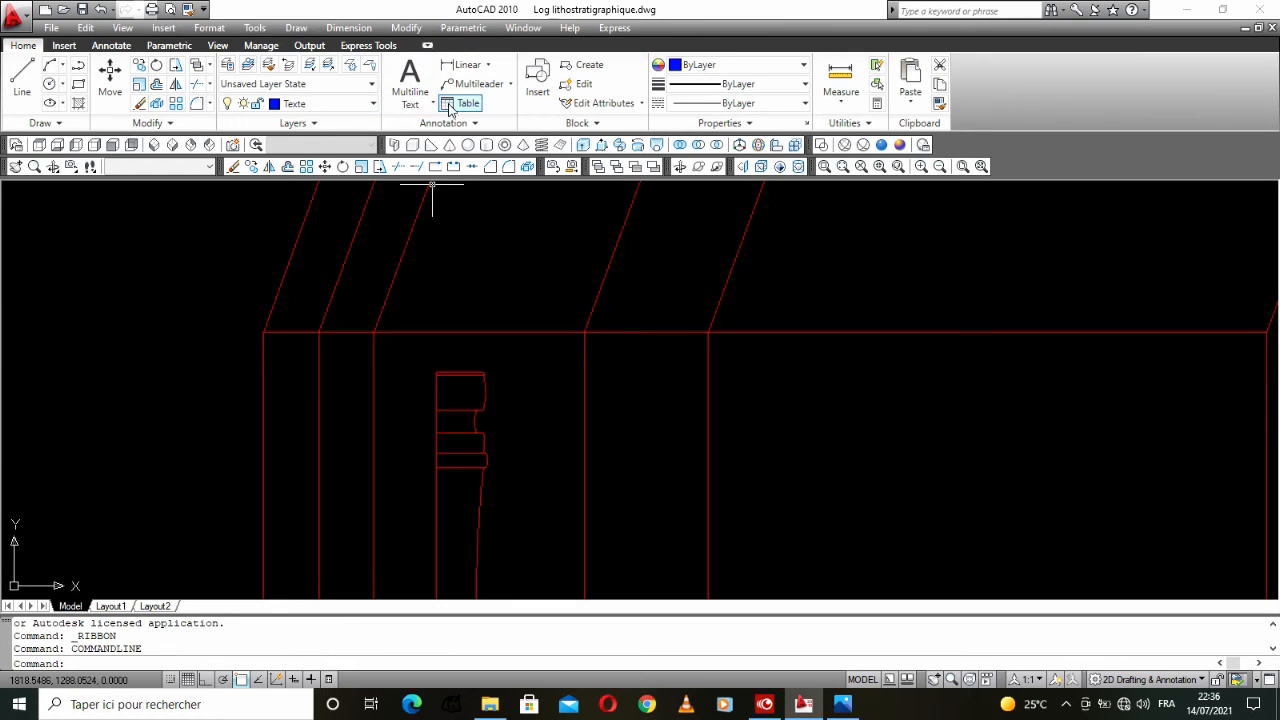
pyautogui.click(418, 70)
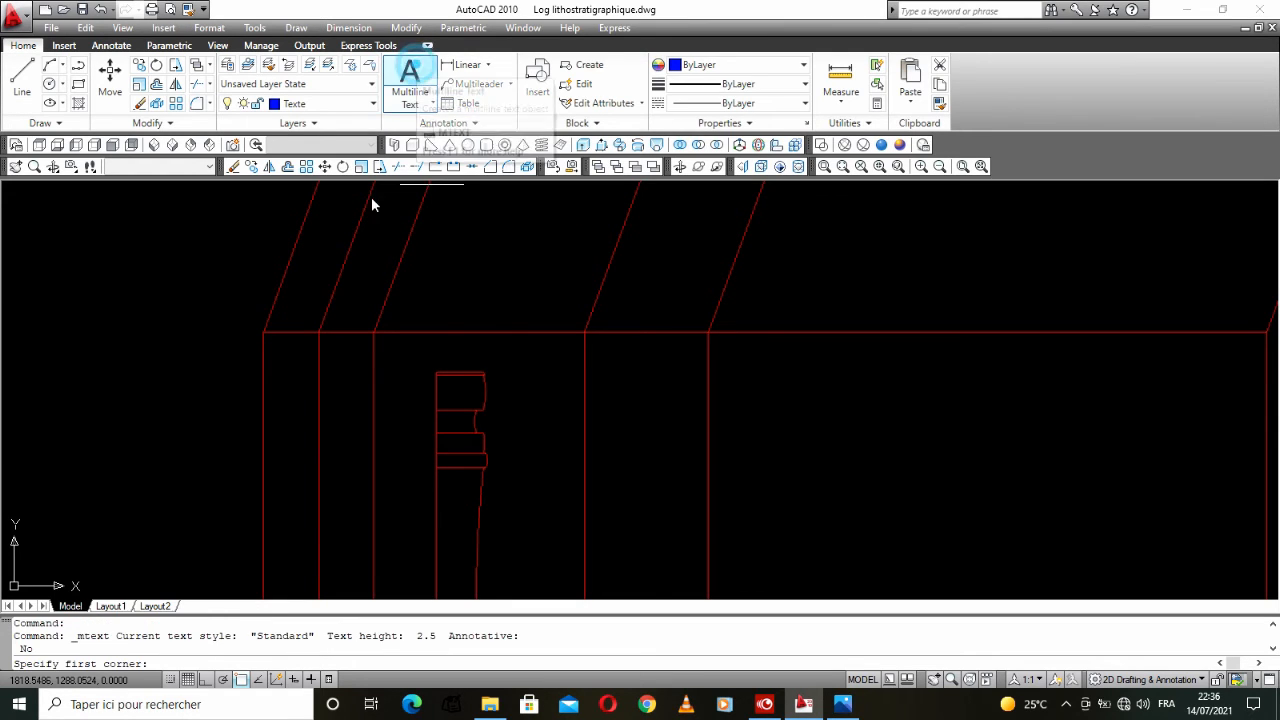
pyautogui.click(219, 259)
pyautogui.click(297, 283)
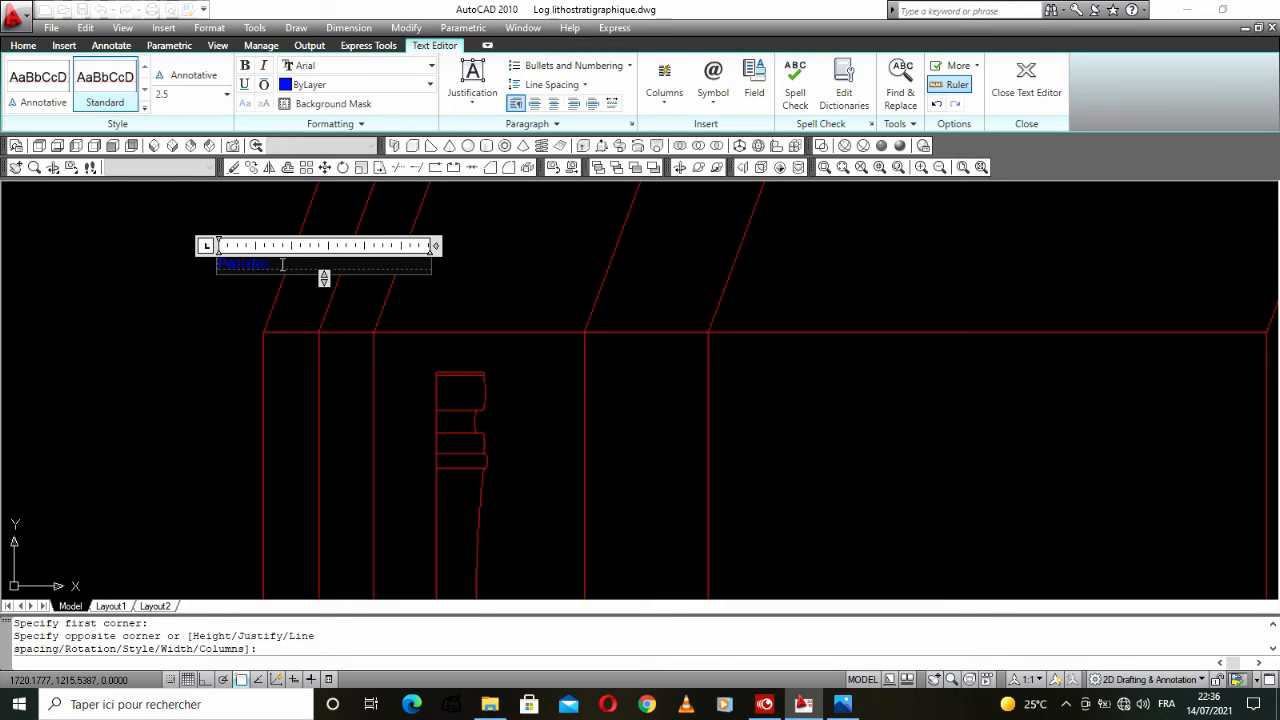
pyautogui.click(288, 198)
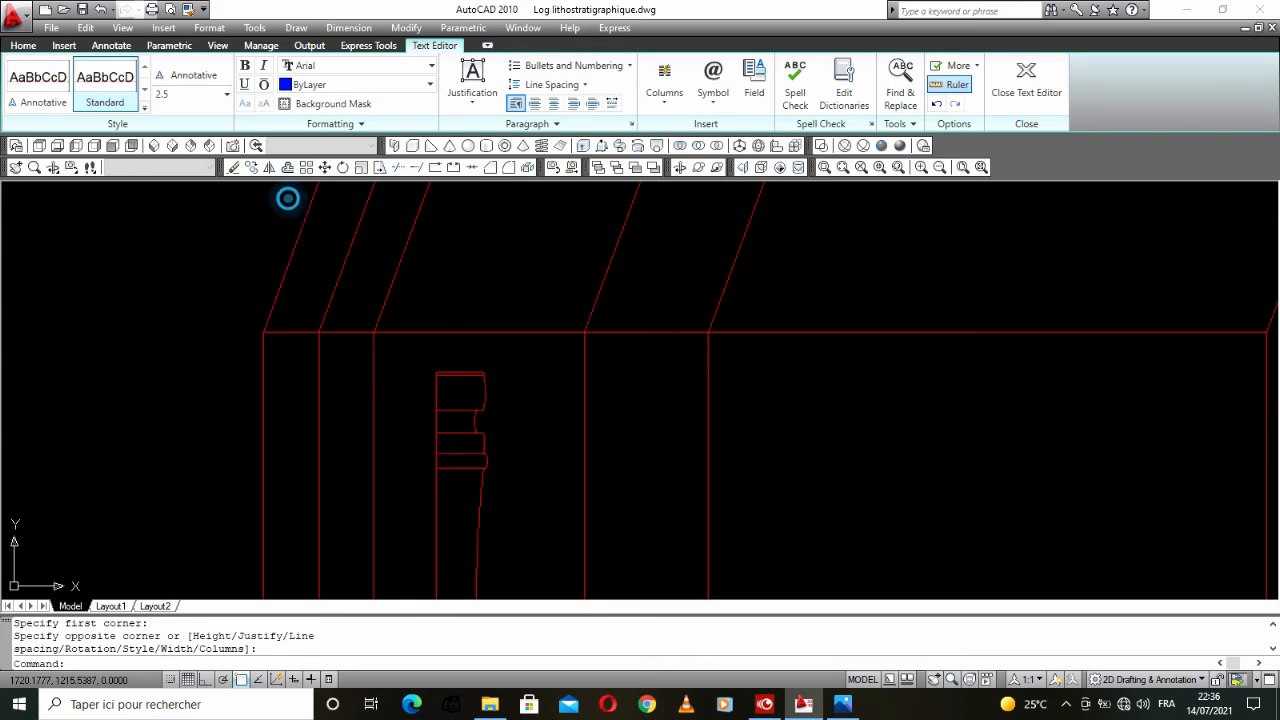
# Step: Set the text height of the "Périodes" label to 20
pyautogui.click(237, 251)
pyautogui.click(217, 280)
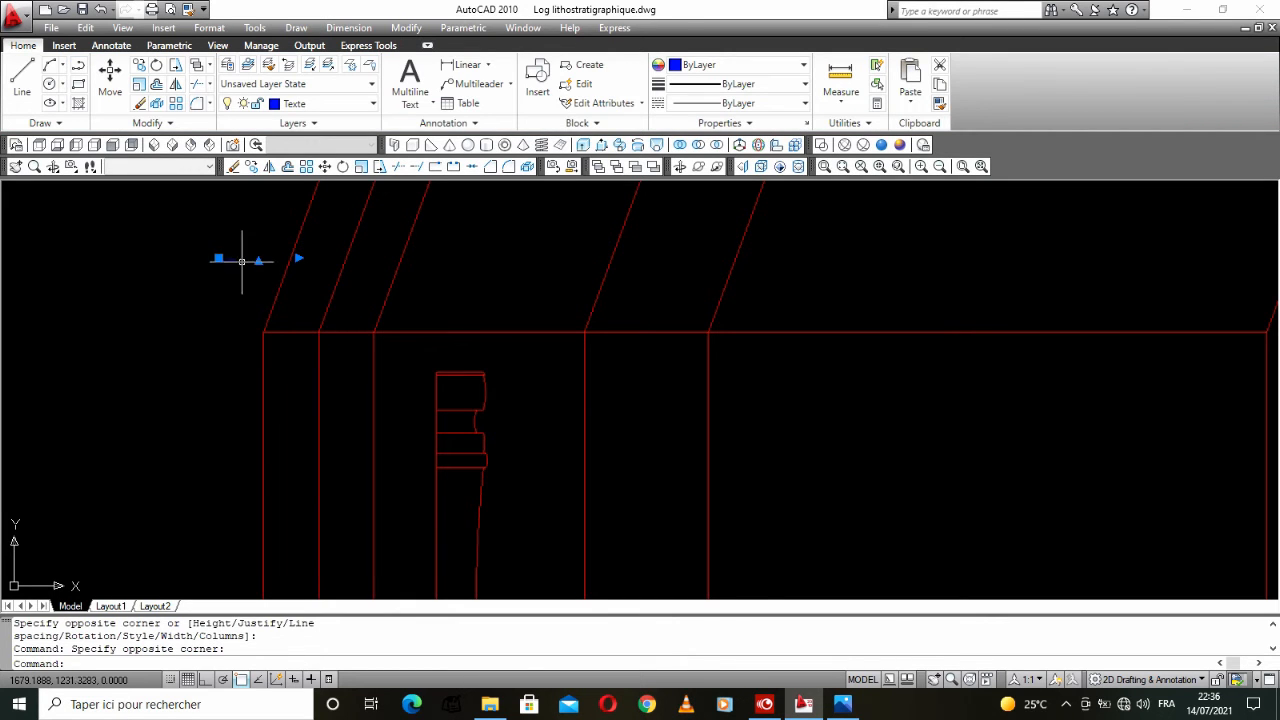
pyautogui.doubleClick(237, 260)
pyautogui.moveTo(275, 265); pyautogui.dragTo(212, 280)
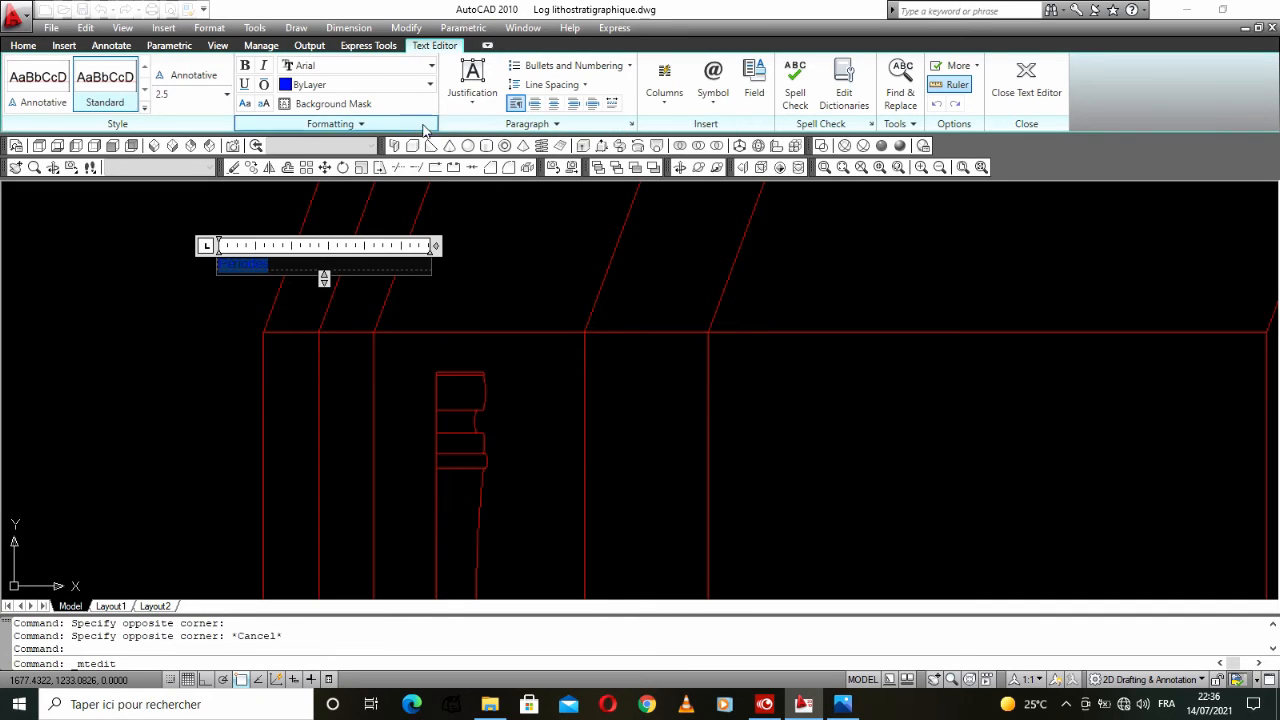
pyautogui.click(227, 95)
pyautogui.click(205, 95)
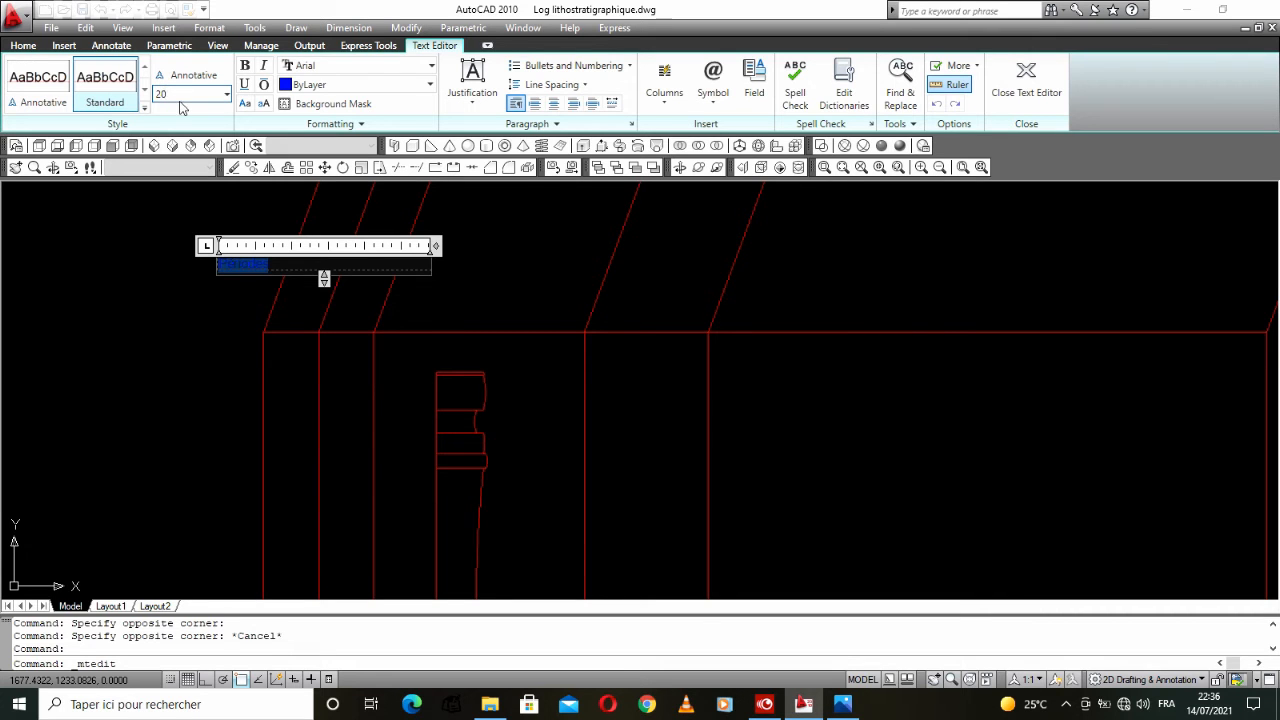
pyautogui.press('Return')
pyautogui.click(144, 291)
# Step: Rotate the "Périodes" label to run parallel to the slanted header lines
pyautogui.click(257, 277)
pyautogui.scroll(-2, 261, 284)
pyautogui.scroll(1, 261, 284)
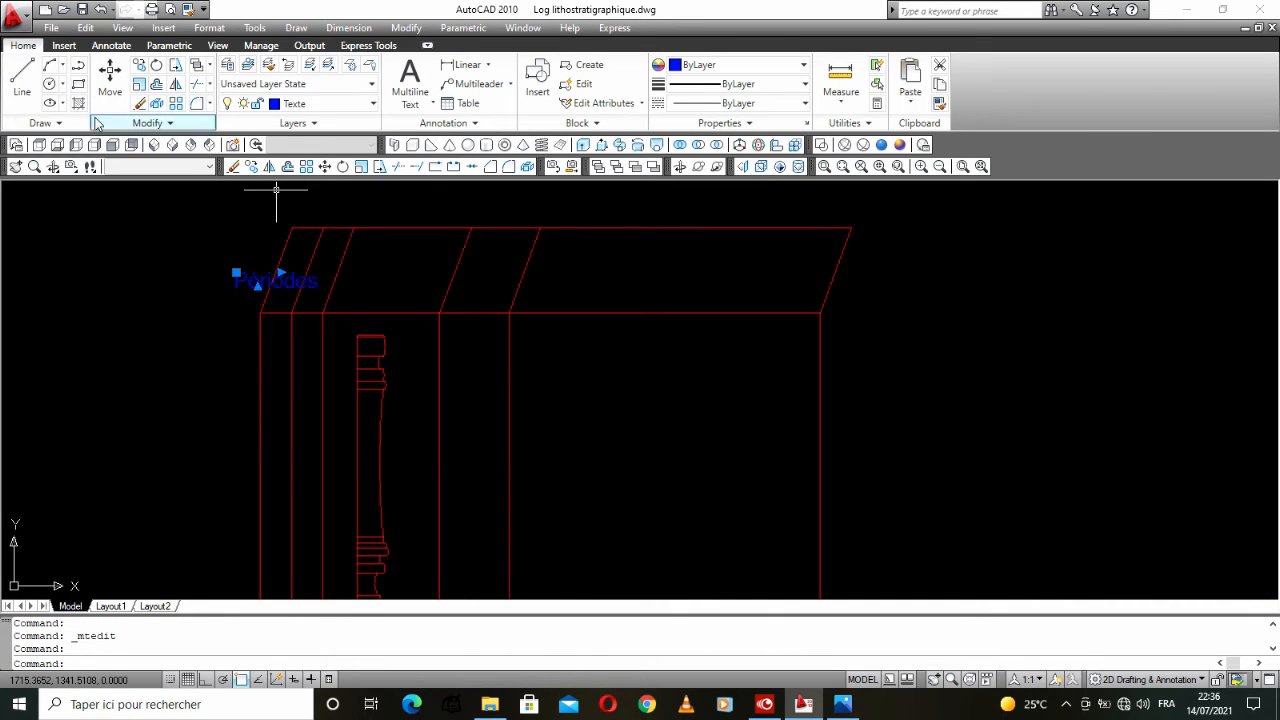
pyautogui.click(157, 65)
pyautogui.click(248, 252)
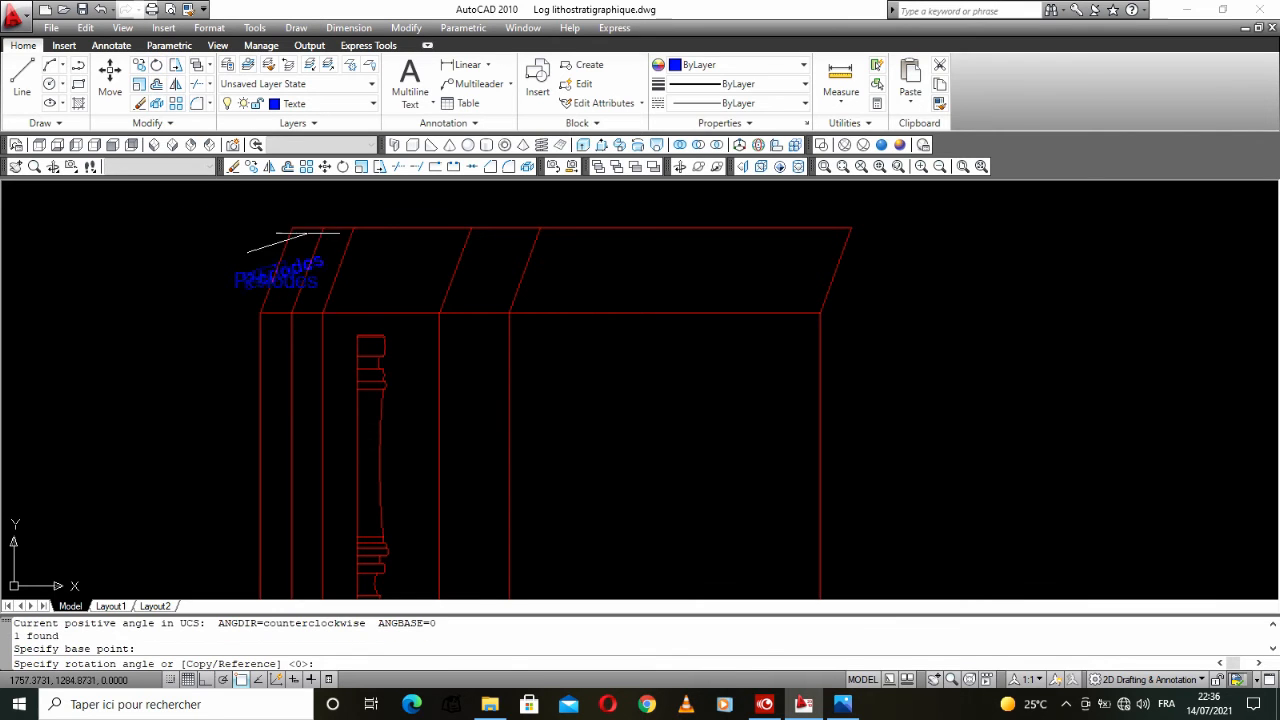
pyautogui.scroll(3, 272, 195)
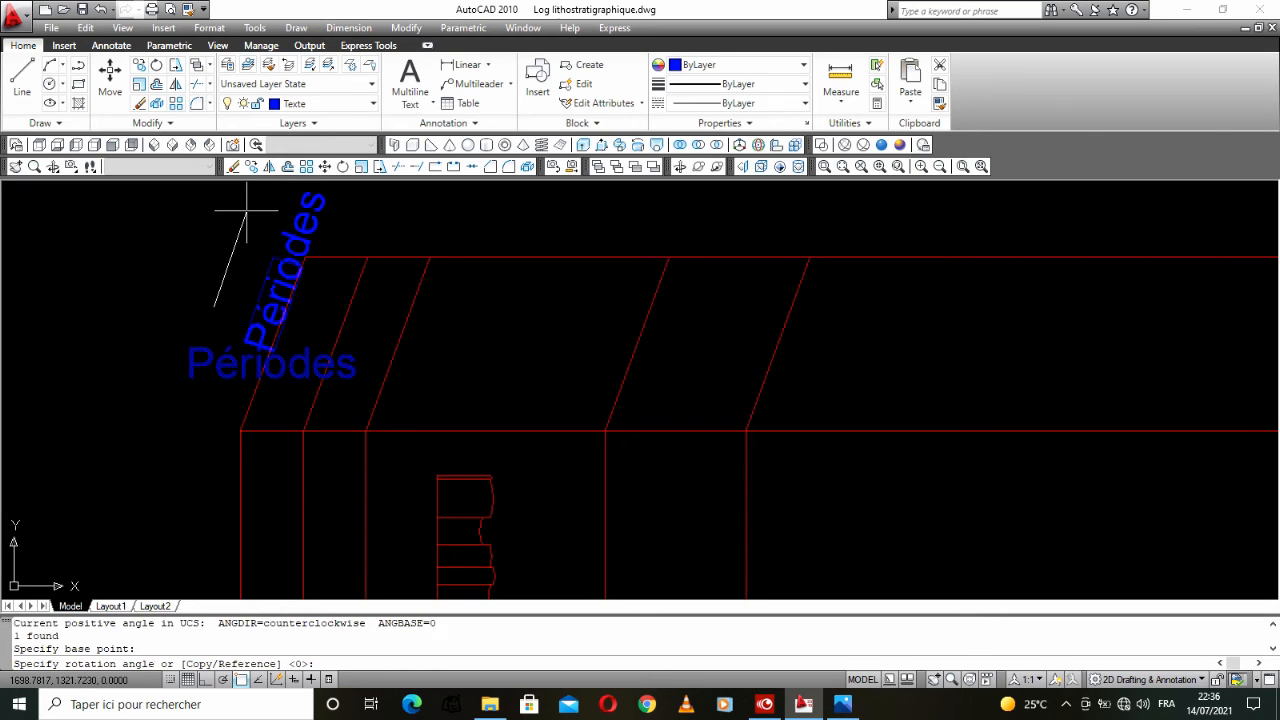
pyautogui.click(248, 212)
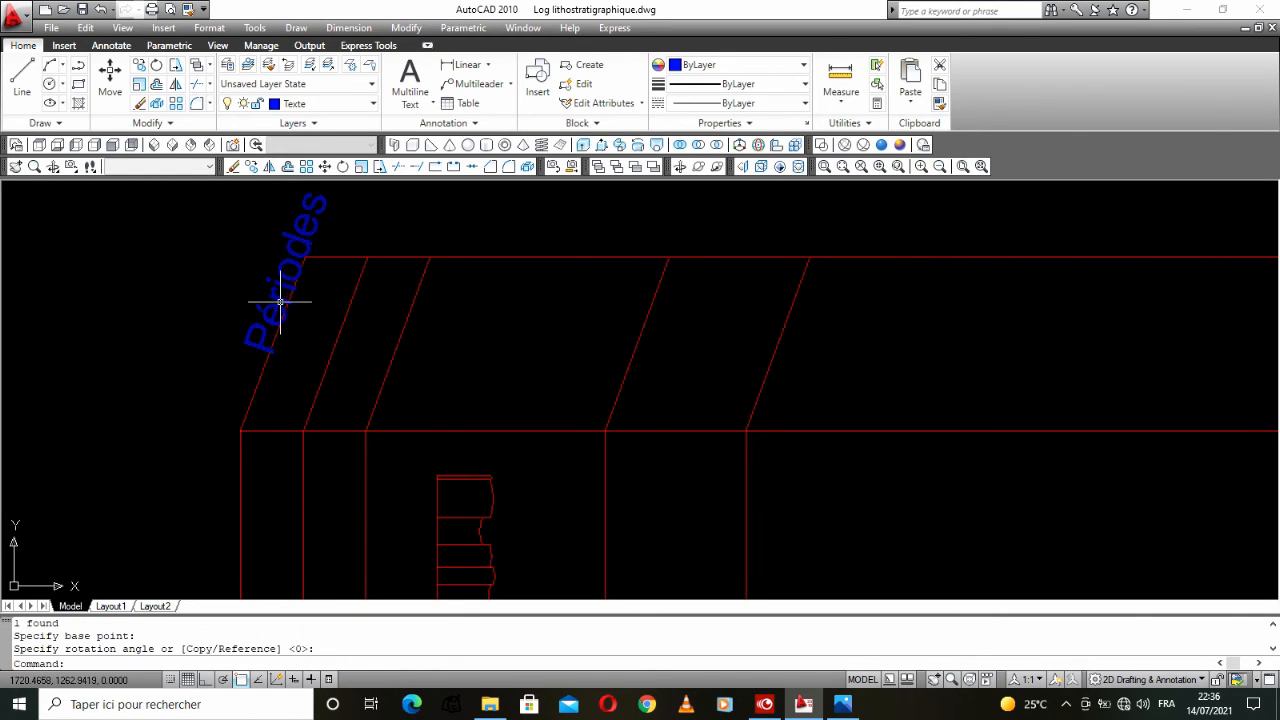
# Step: Move the rotated "Périodes" label into the first slanted header cell
pyautogui.click(268, 345)
pyautogui.click(243, 345)
pyautogui.click(243, 345)
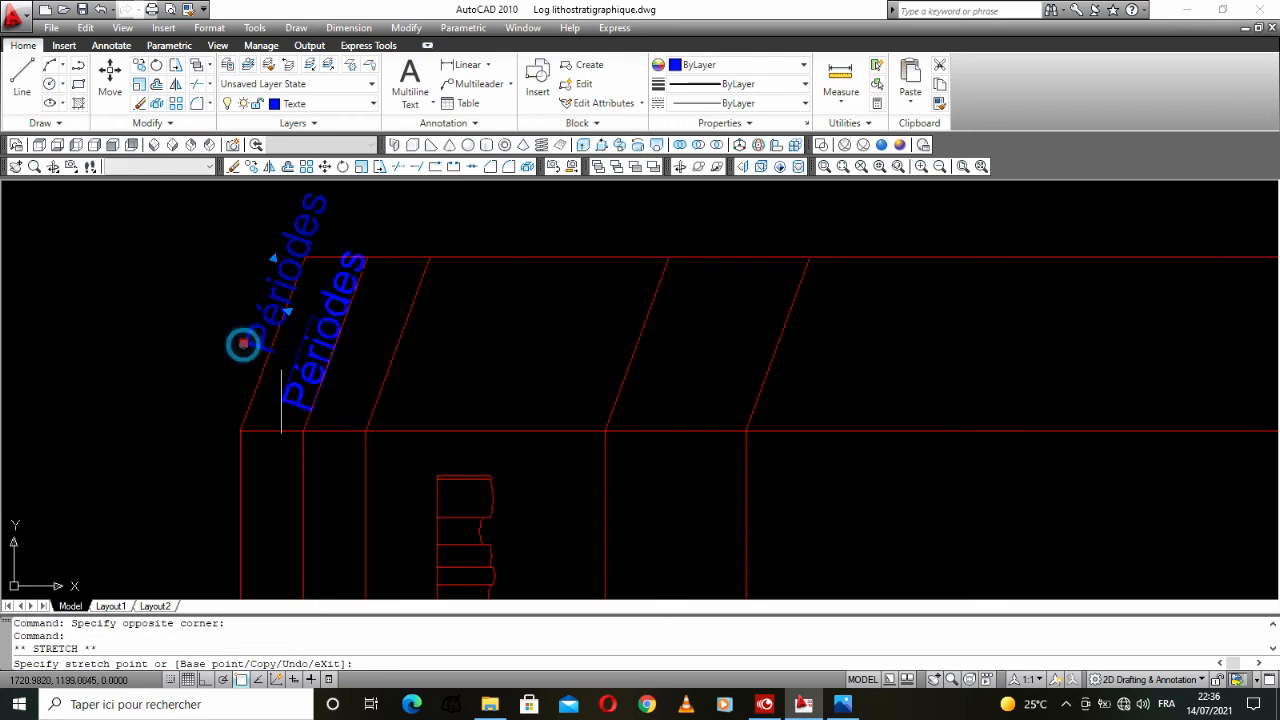
pyautogui.click(257, 418)
# Step: Copy the "Périodes" label horizontally with Ortho on into the other four slanted header cells
pyautogui.scroll(-4, 266, 318)
pyautogui.moveTo(266, 325); pyautogui.dragTo(207, 261, button='middle')
pyautogui.scroll(3, 207, 261)
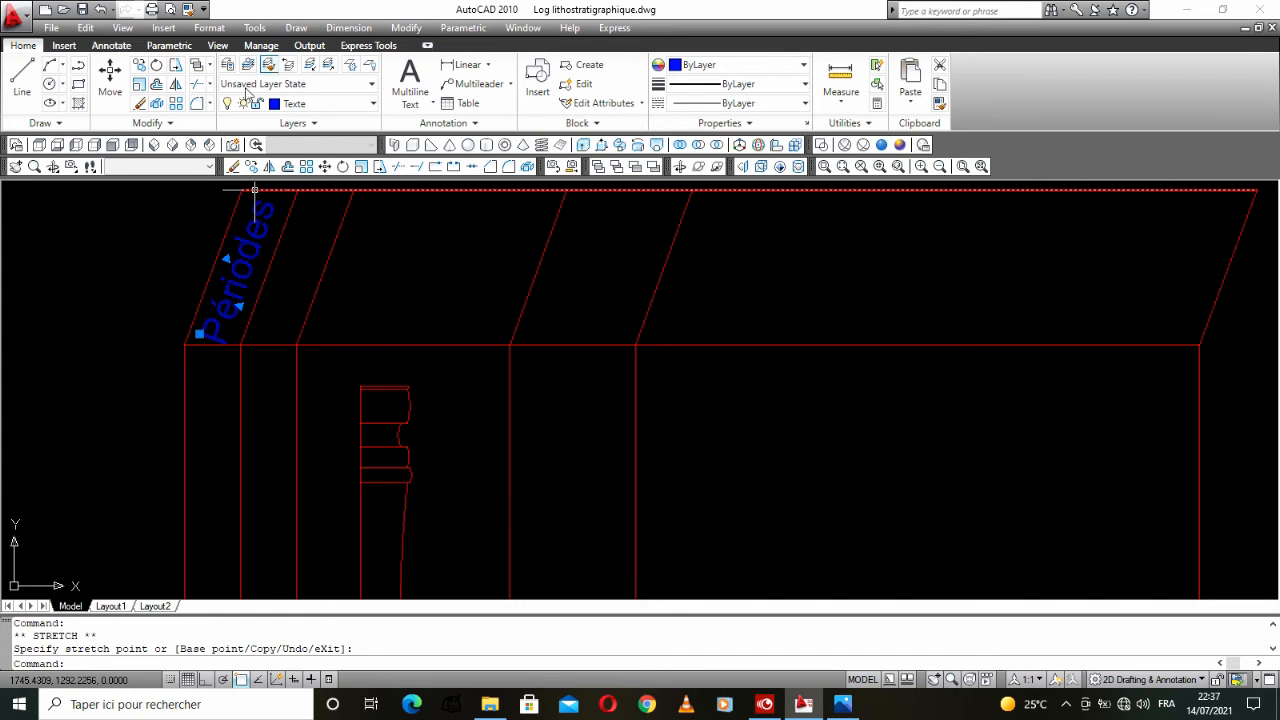
pyautogui.click(251, 166)
pyautogui.click(237, 288)
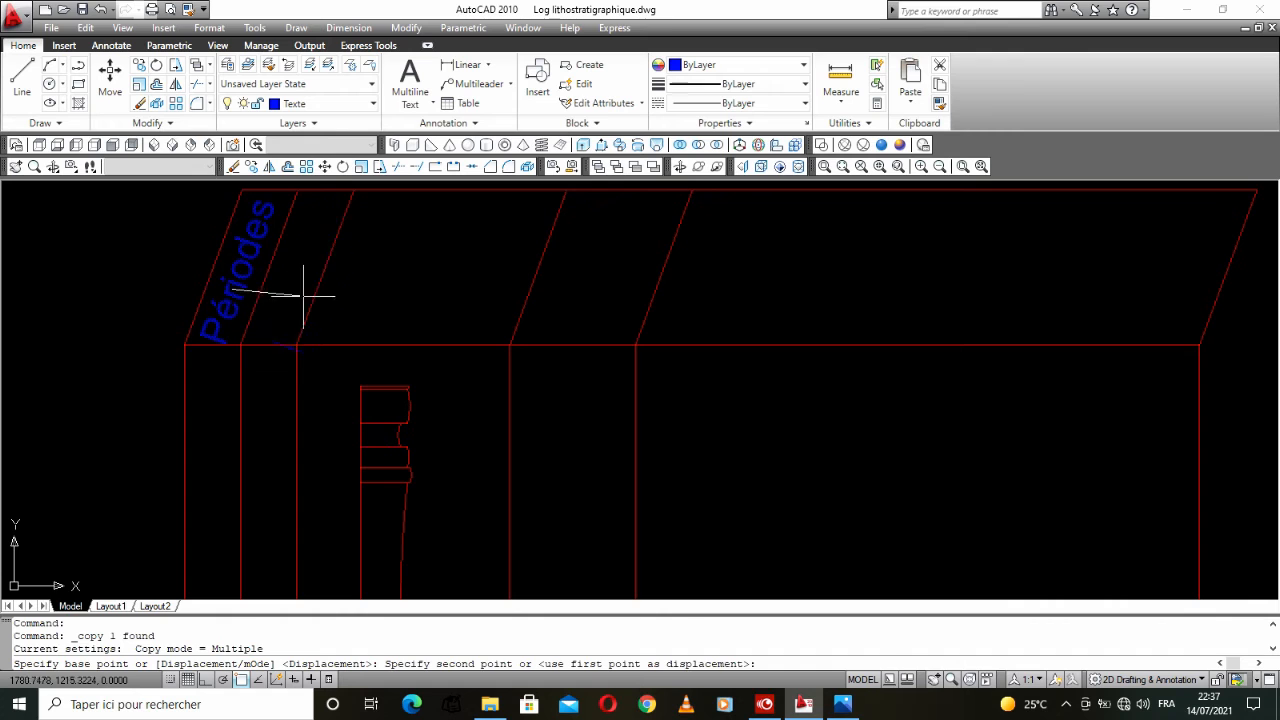
pyautogui.click(205, 679)
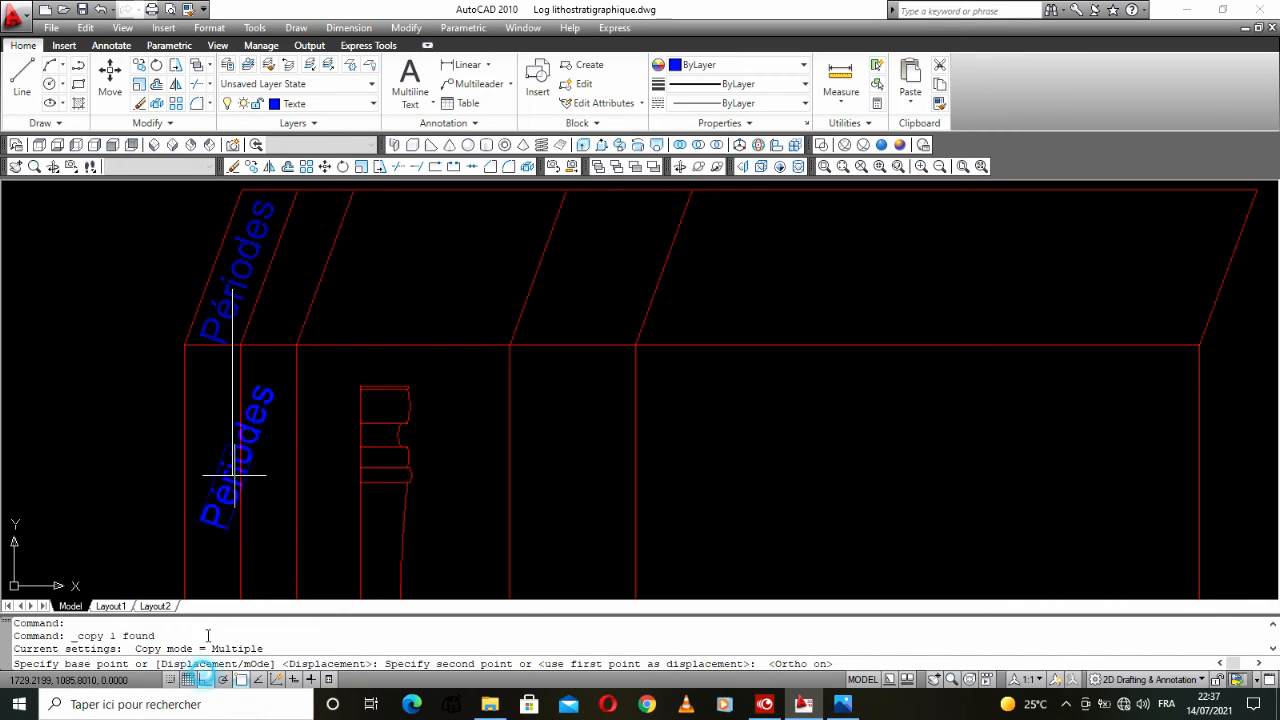
pyautogui.click(287, 291)
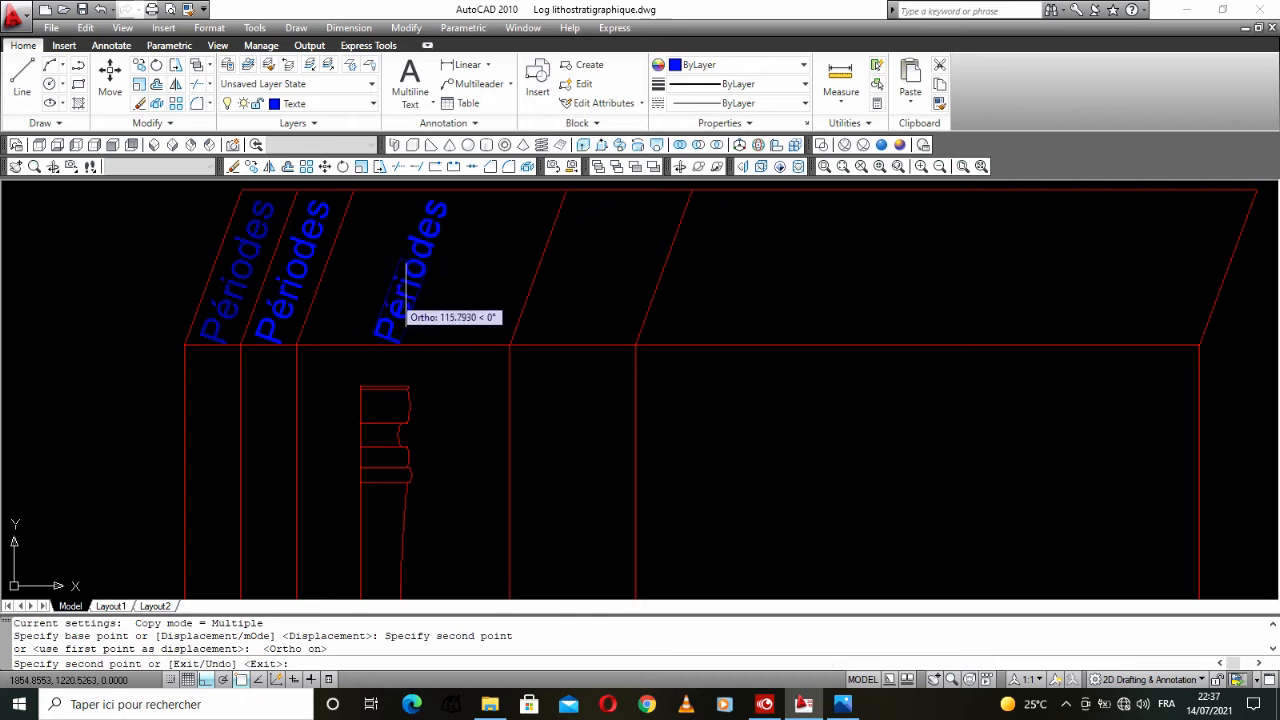
pyautogui.click(415, 290)
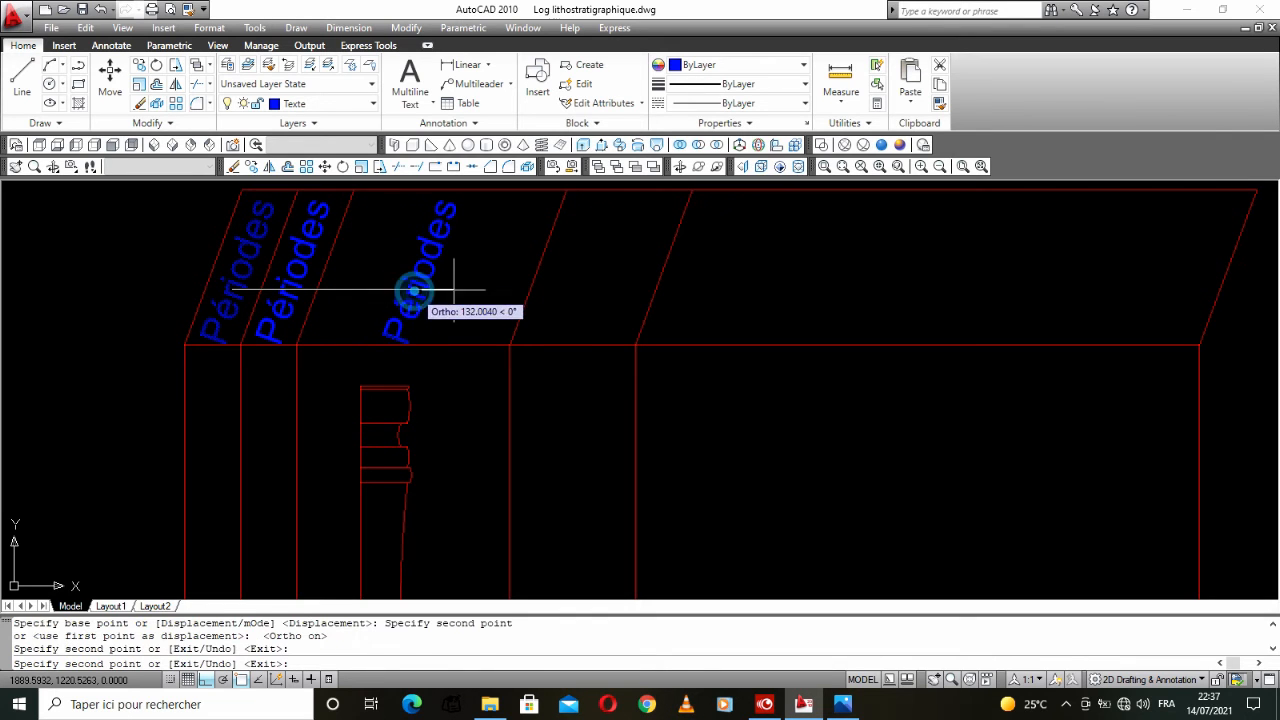
pyautogui.click(598, 289)
pyautogui.click(893, 289)
pyautogui.rightClick(757, 271)
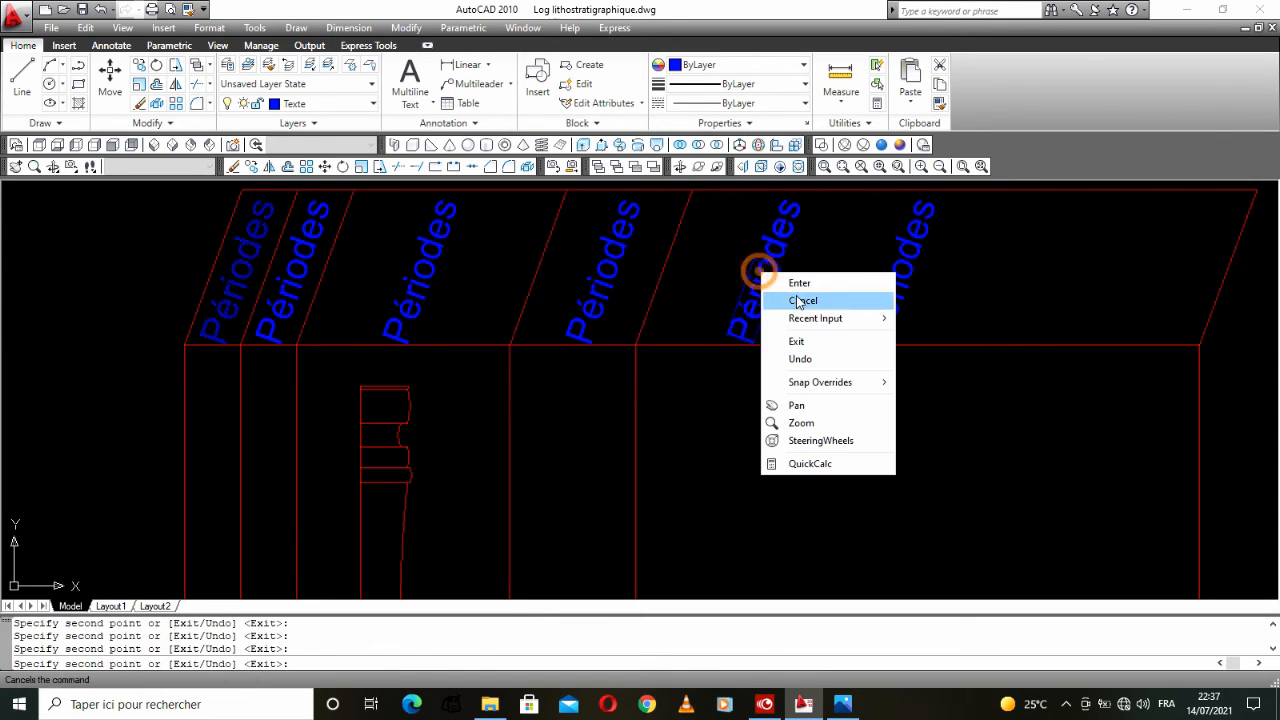
pyautogui.click(785, 280)
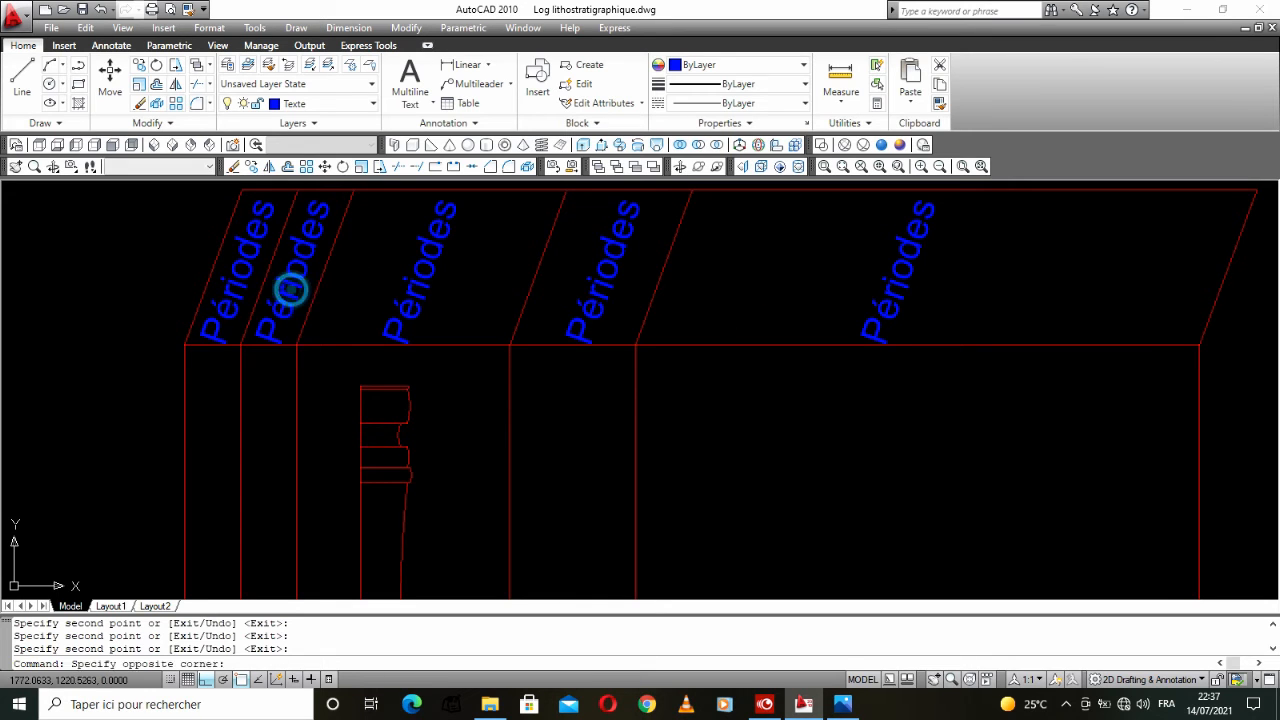
# Step: Change the label in the second header cell to "Epoques"
pyautogui.doubleClick(288, 296)
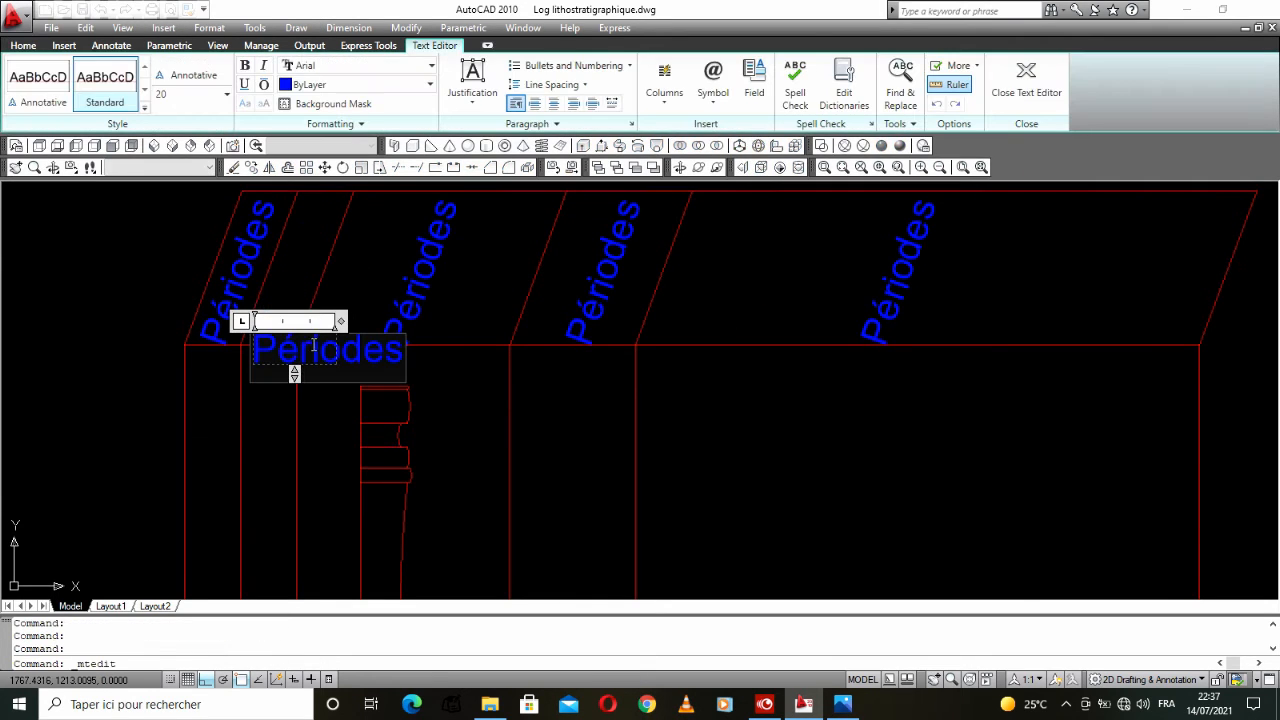
pyautogui.doubleClick(307, 347)
pyautogui.write('E')
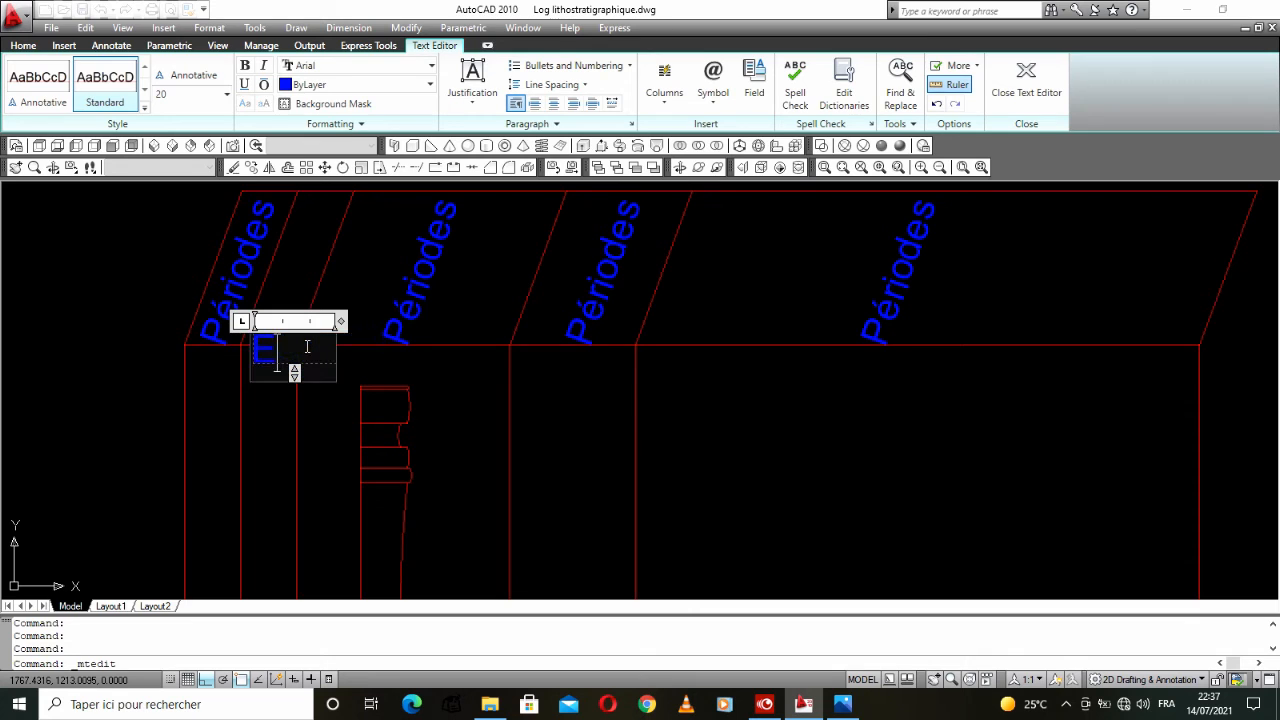
pyautogui.write('poques')
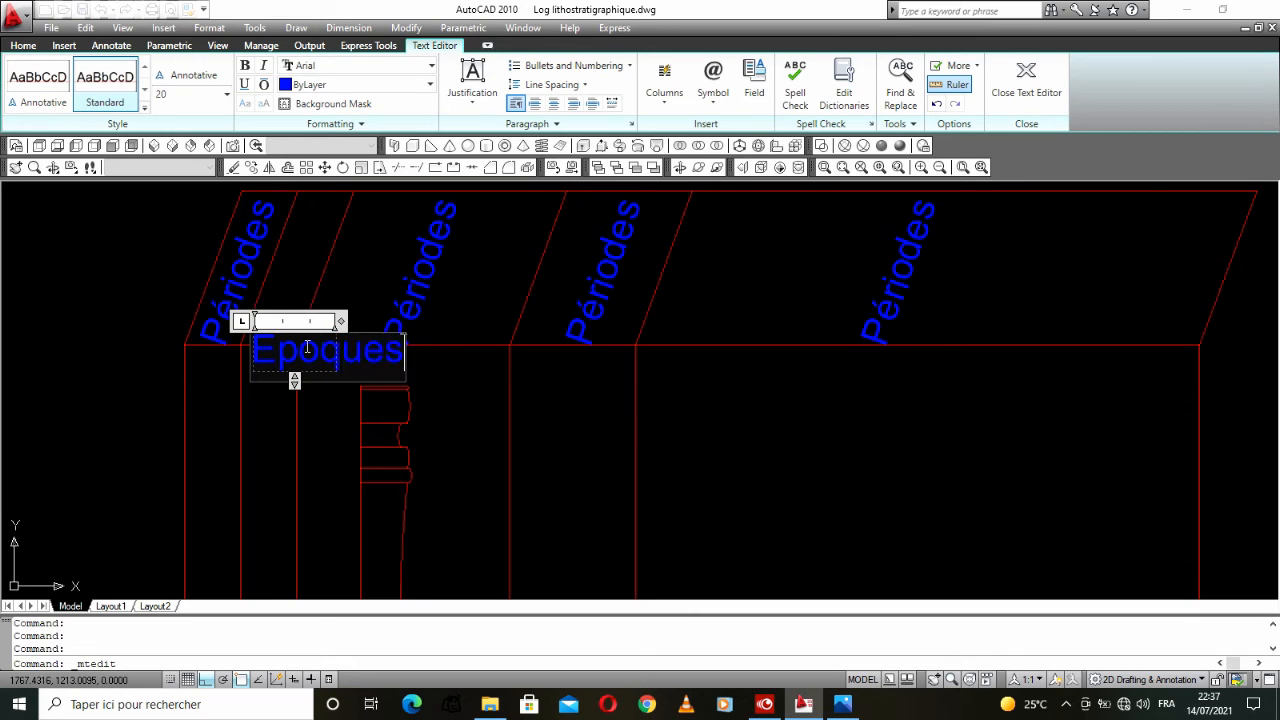
pyautogui.click(425, 295)
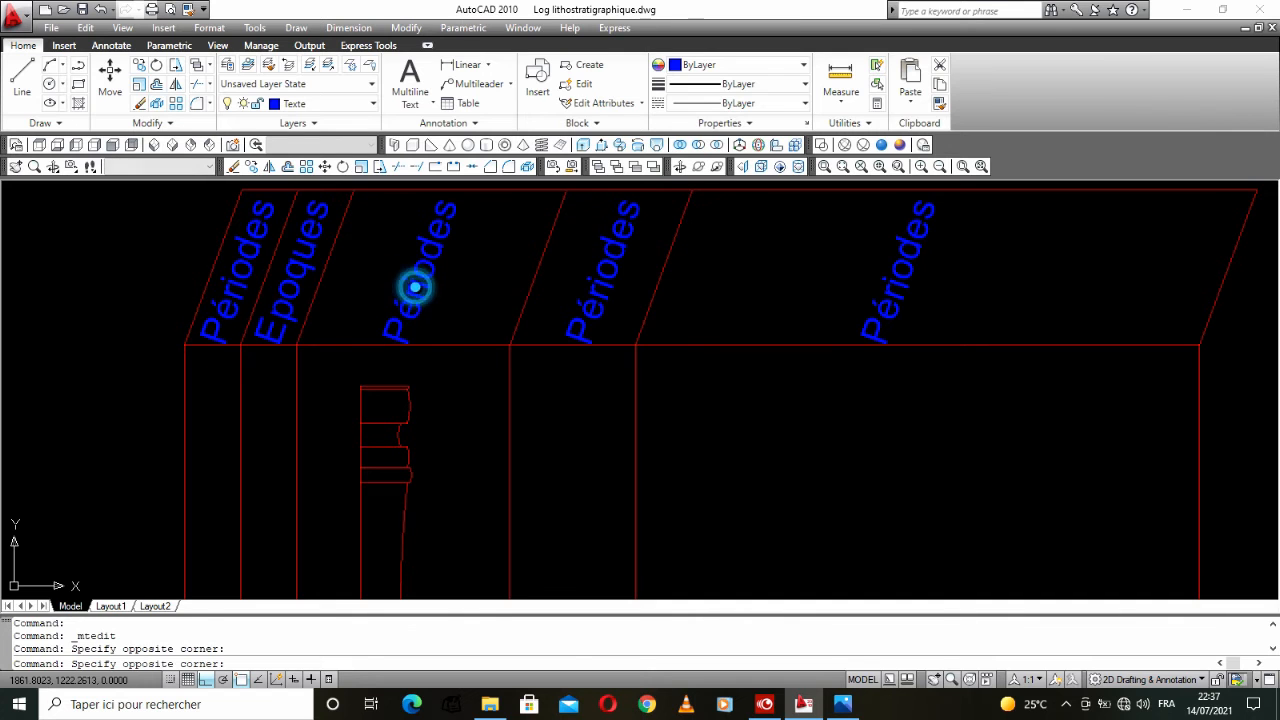
# Step: Change the label in the third slanted header cell to "Lithologie"
pyautogui.click(420, 292)
pyautogui.doubleClick(410, 298)
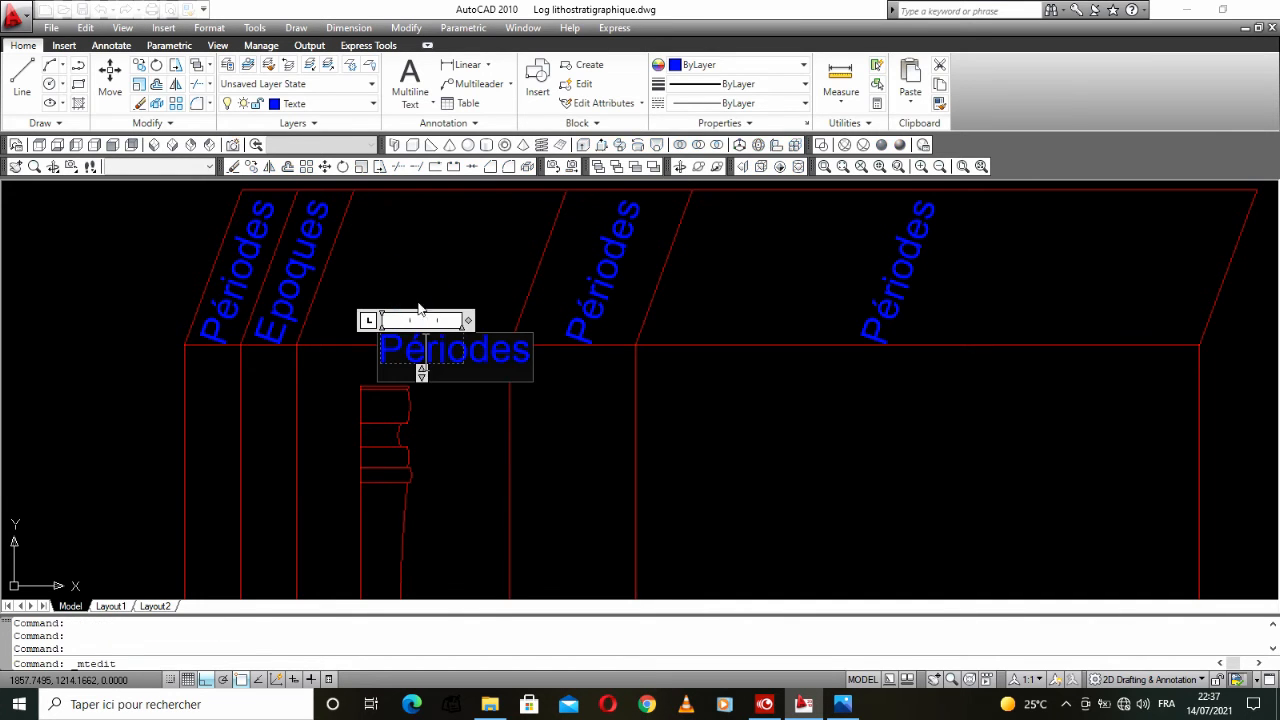
pyautogui.doubleClick(413, 342)
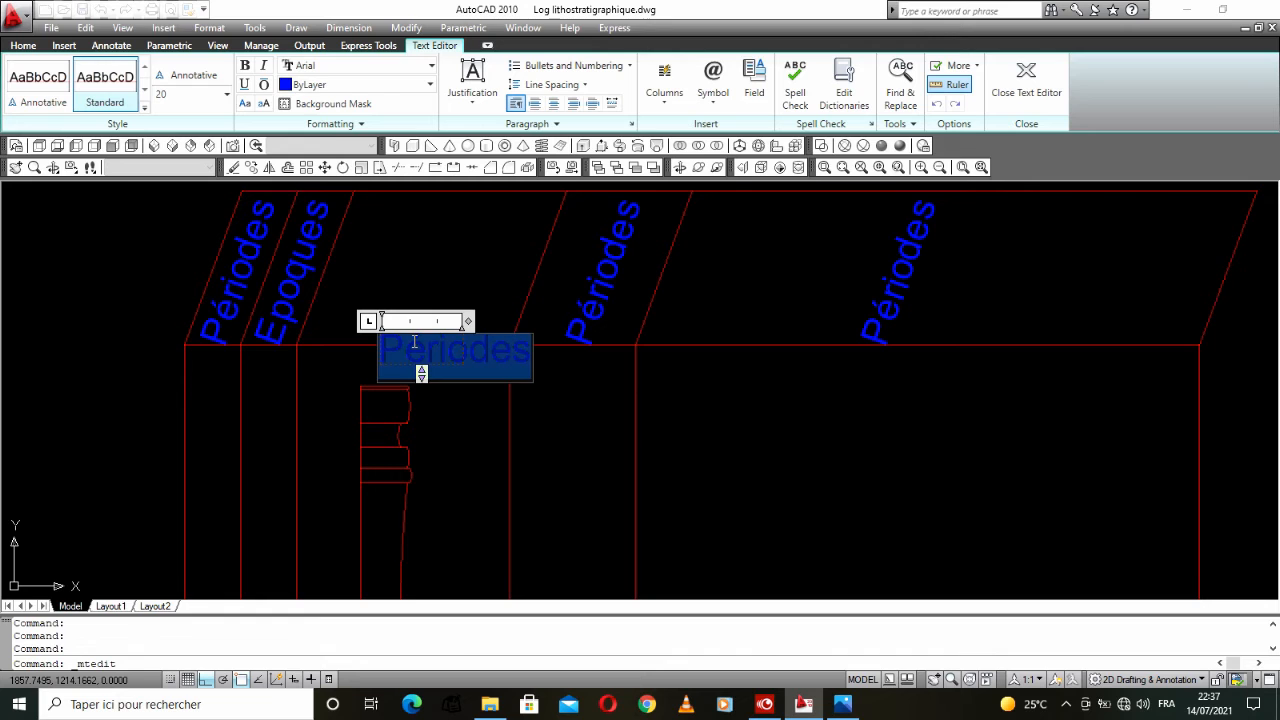
pyautogui.write('Lithologie')
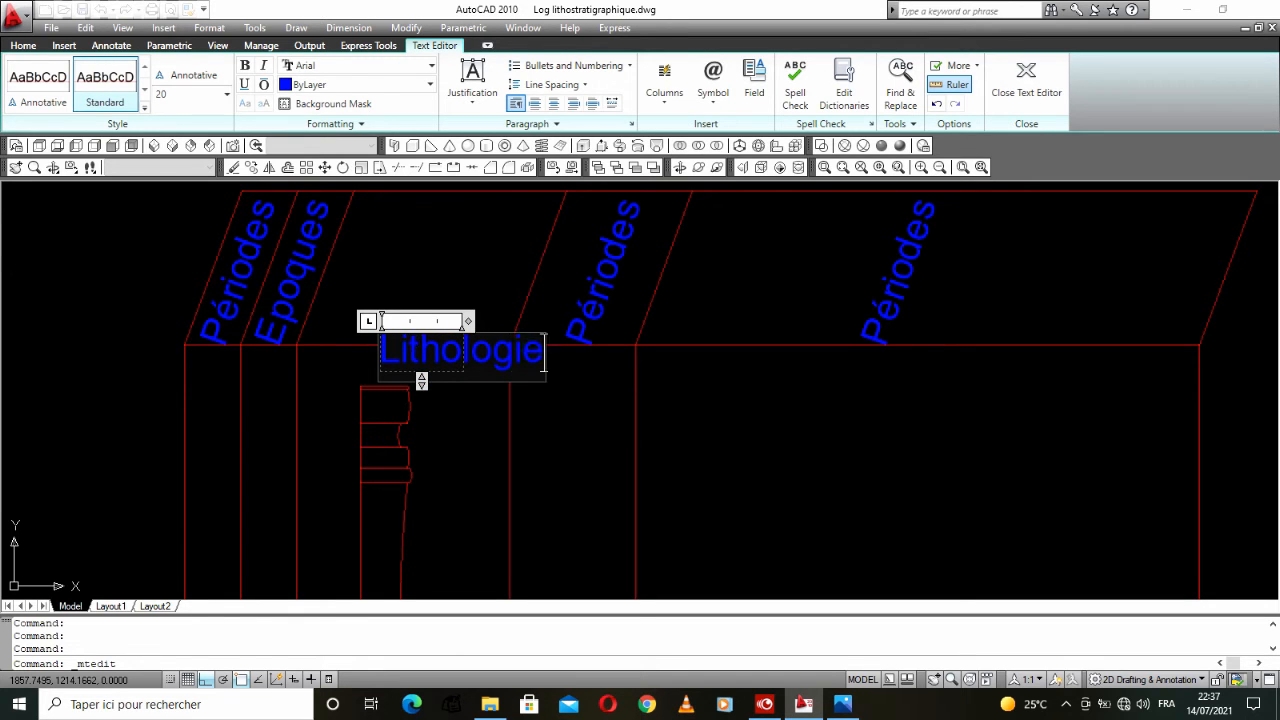
pyautogui.click(485, 277)
pyautogui.moveTo(490, 277); pyautogui.dragTo(446, 304, button='middle')
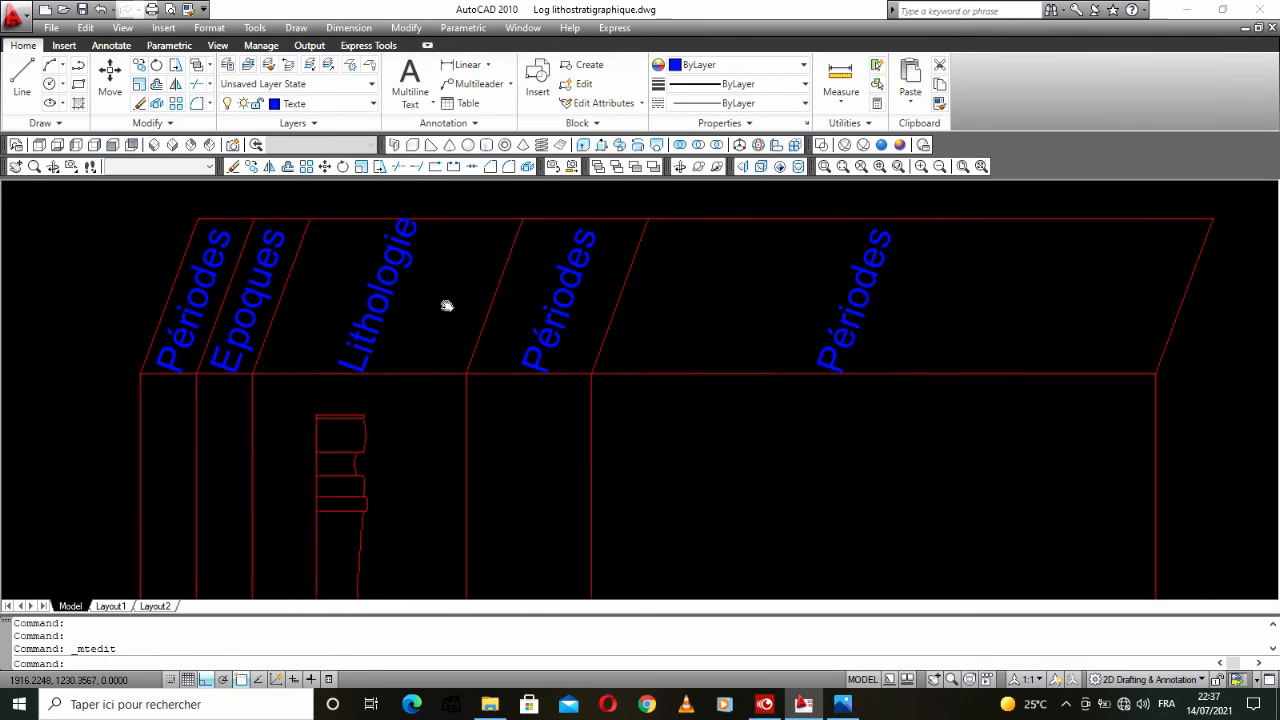
pyautogui.scroll(-4, 558, 299)
pyautogui.scroll(3, 558, 299)
pyautogui.moveTo(558, 299); pyautogui.dragTo(528, 263, button='middle')
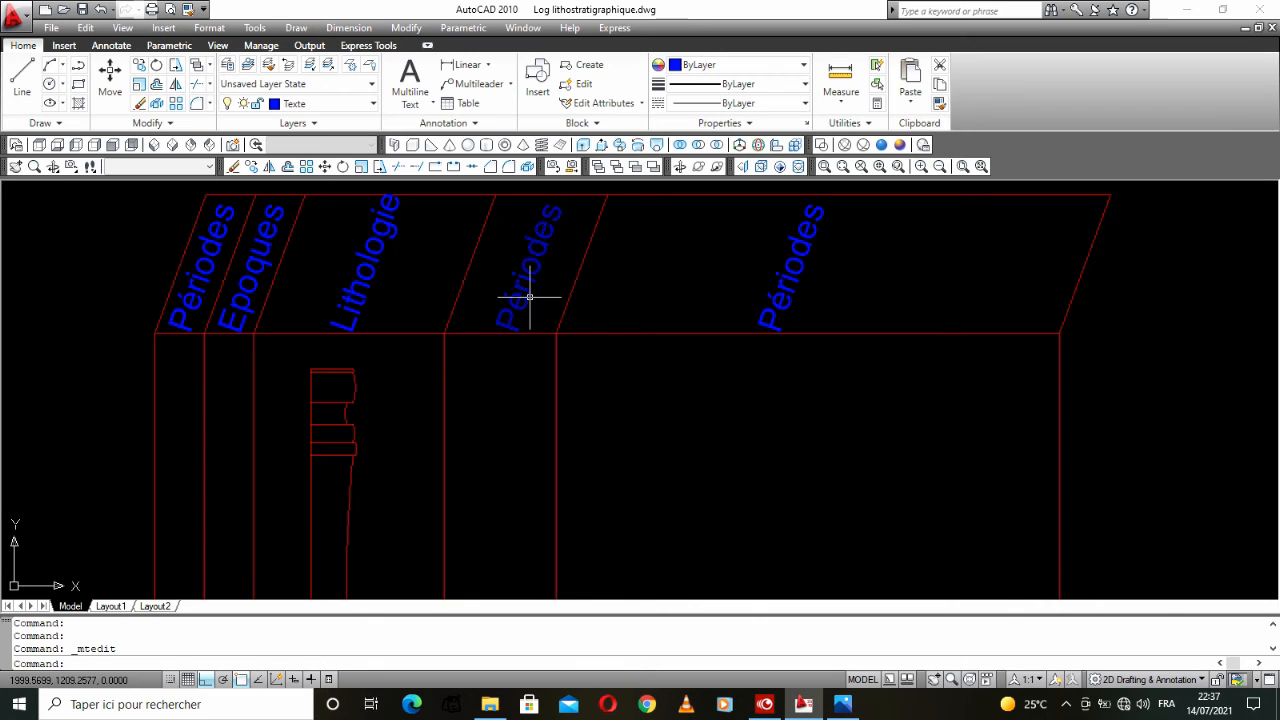
pyautogui.scroll(-4, 563, 322)
pyautogui.scroll(1, 563, 320)
pyautogui.moveTo(563, 320)
pyautogui.mouseDown(button='middle')
pyautogui.moveTo(512, 318)
pyautogui.moveTo(486, 287)
pyautogui.mouseUp(button='middle')
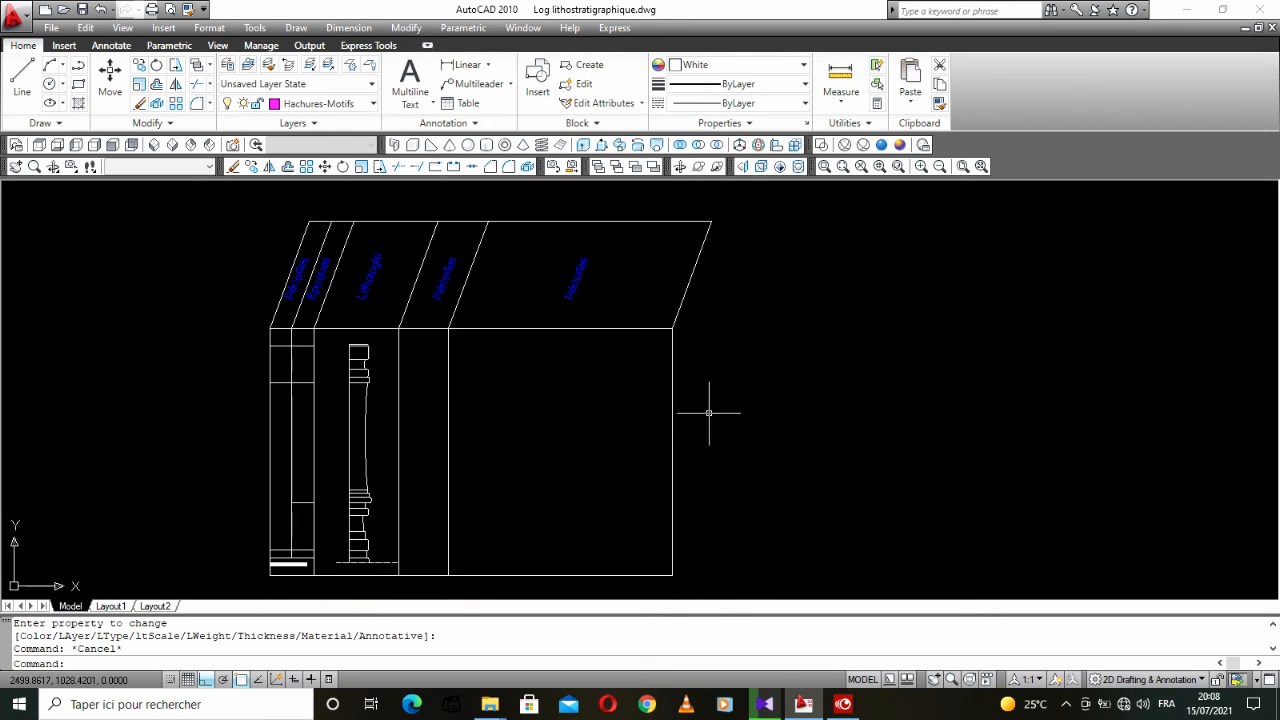
# Step: Set the uniform background colour of the 2D model space to White in the drawing window colour options
pyautogui.rightClick(708, 410)
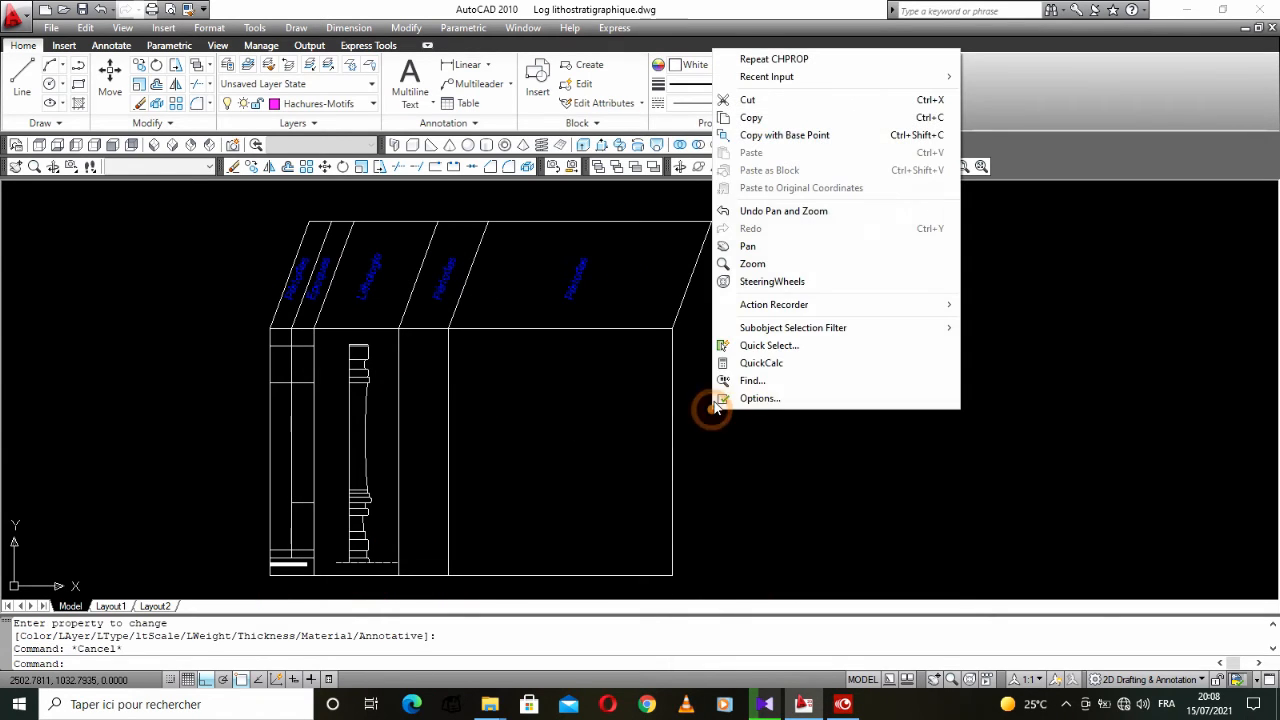
pyautogui.click(791, 399)
pyautogui.click(476, 390)
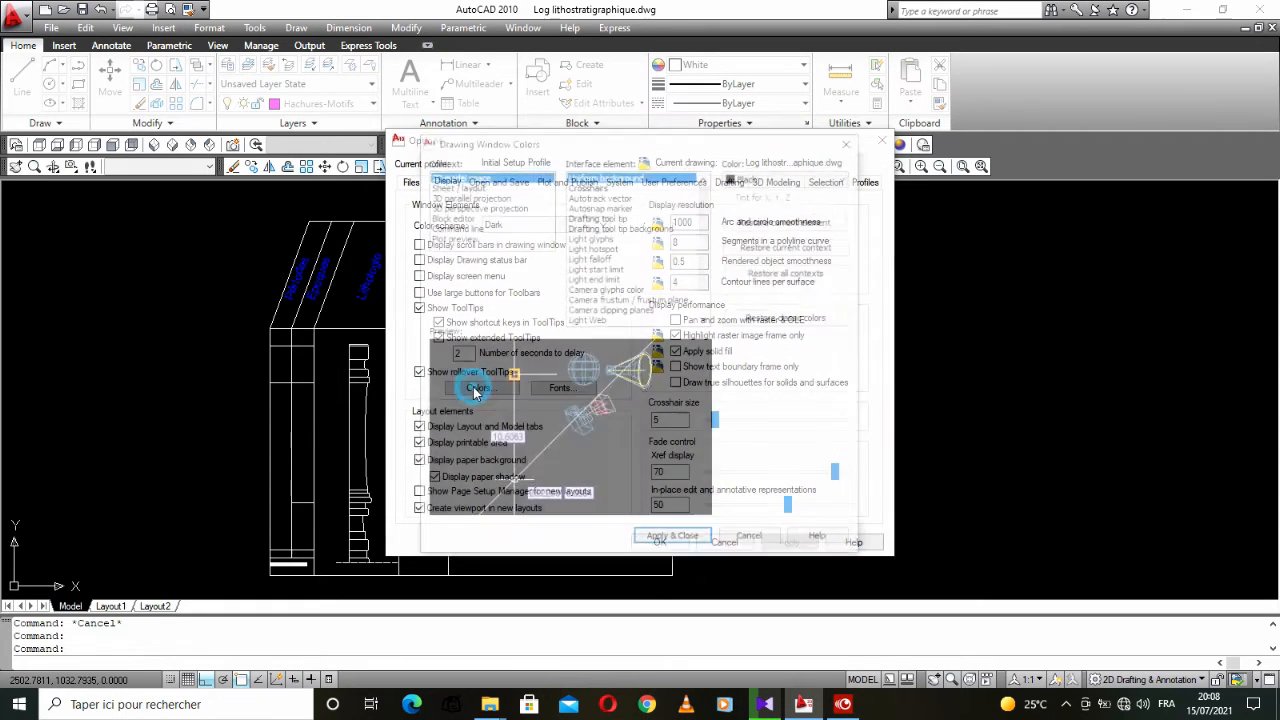
pyautogui.click(752, 176)
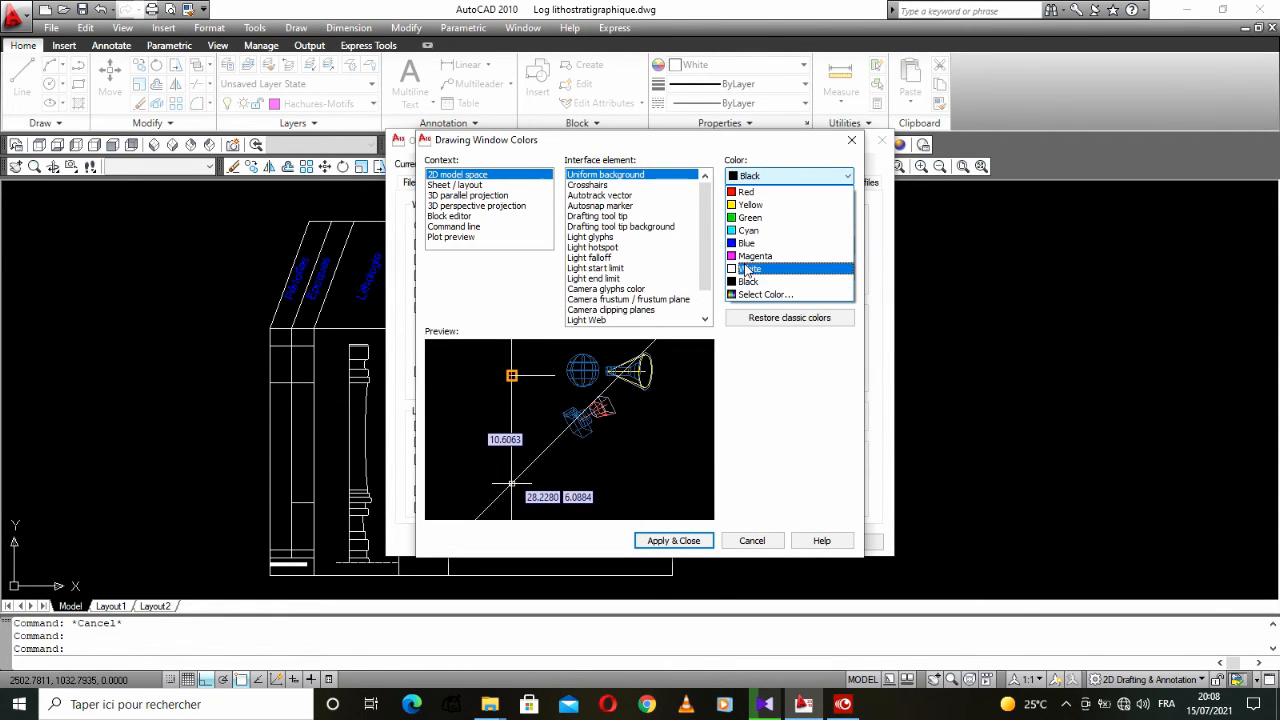
pyautogui.click(748, 269)
pyautogui.click(693, 541)
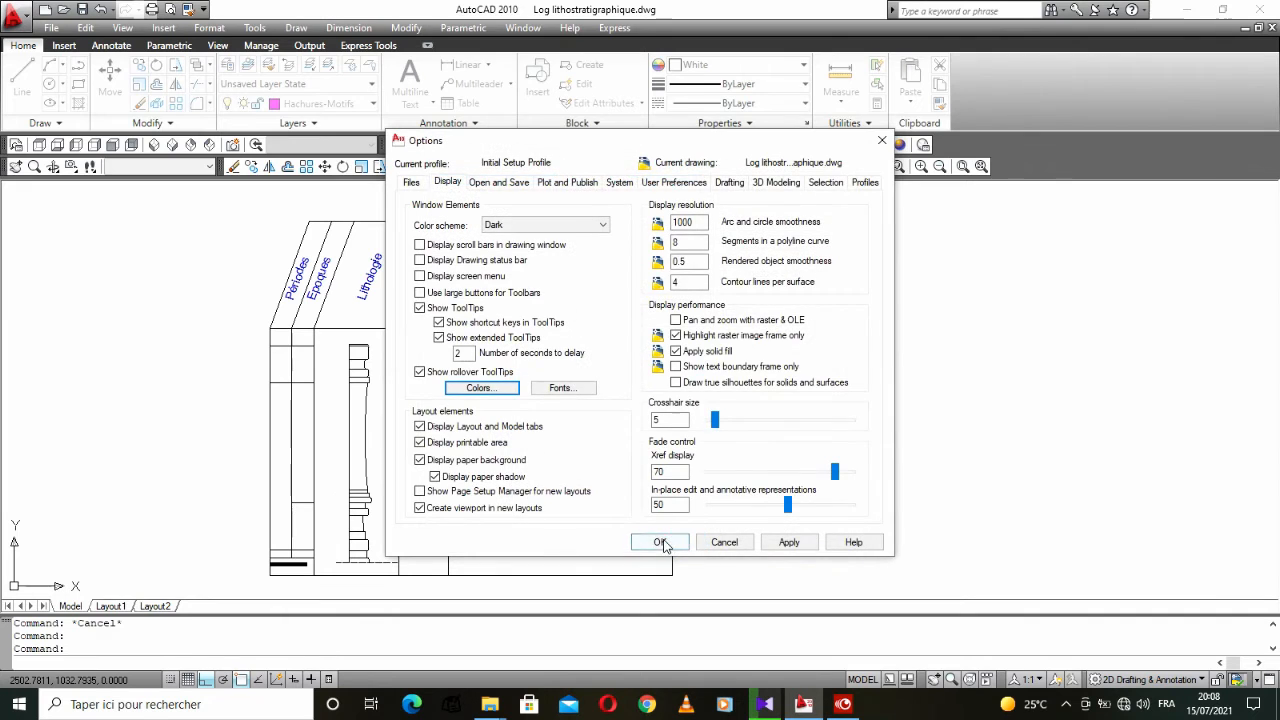
pyautogui.click(661, 542)
# Step: Change the colour of all five slanted header labels from ByLayer to White
pyautogui.click(605, 246)
pyautogui.click(557, 294)
pyautogui.click(443, 275)
pyautogui.click(373, 274)
pyautogui.click(320, 276)
pyautogui.click(300, 272)
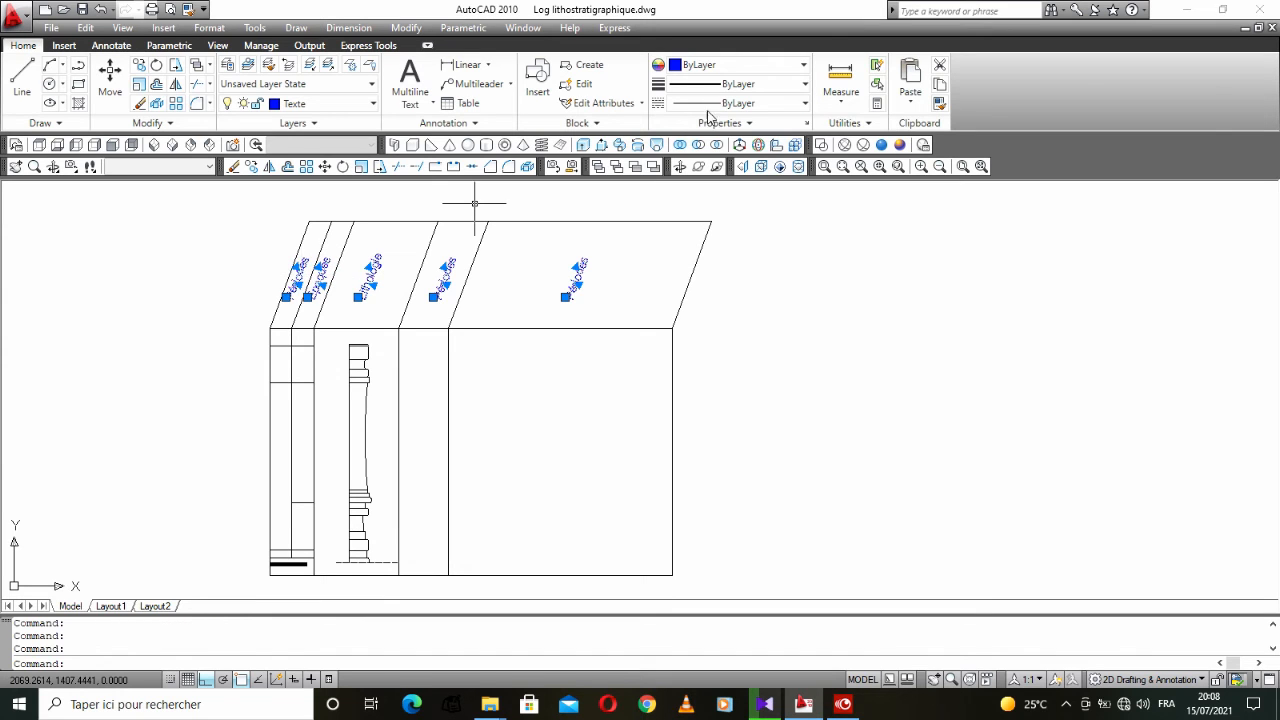
pyautogui.click(730, 65)
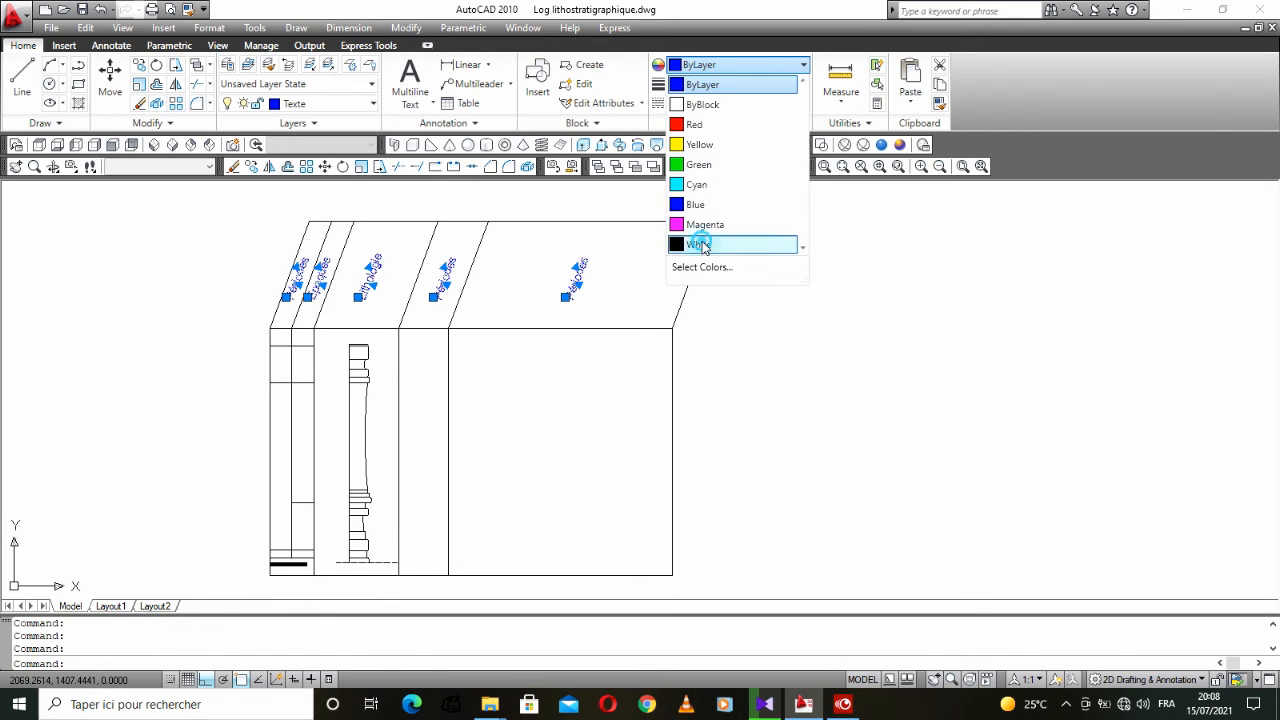
pyautogui.click(700, 245)
pyautogui.press('Escape')
# Step: Change the label in the fourth slanted header cell to "Formations / Groupes stratigraphiques"
pyautogui.click(445, 280)
pyautogui.doubleClick(445, 278)
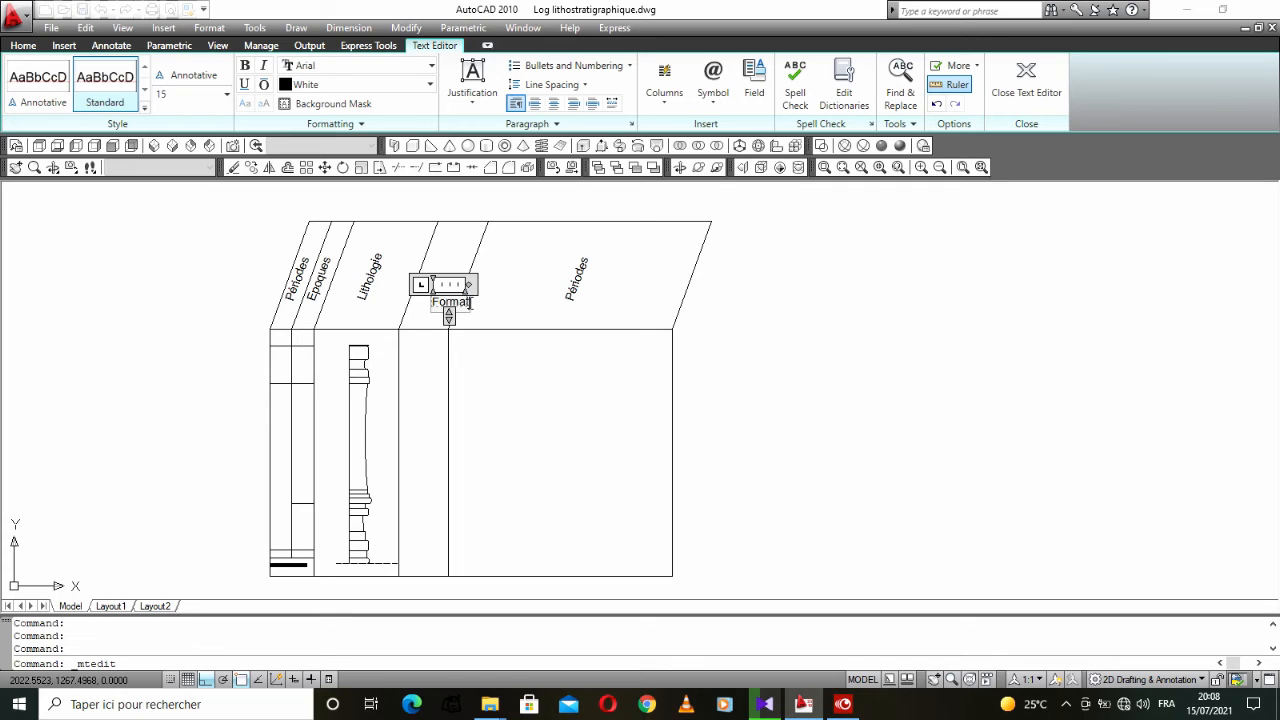
pyautogui.press('Return')
pyautogui.write('/ Groupes stratigraphiques')
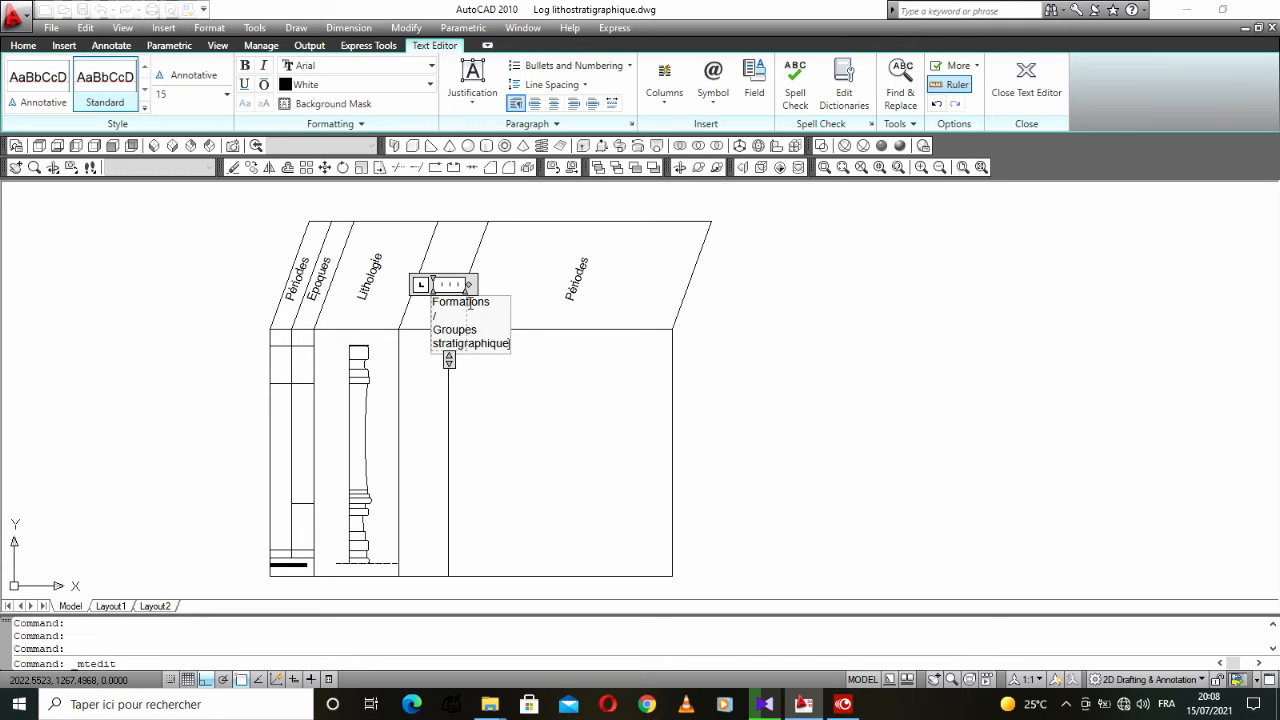
pyautogui.click(545, 362)
# Step: Lengthen the text frame of the "Formations / Groupes stratigraphiques" label so it wraps onto two lines
pyautogui.click(451, 287)
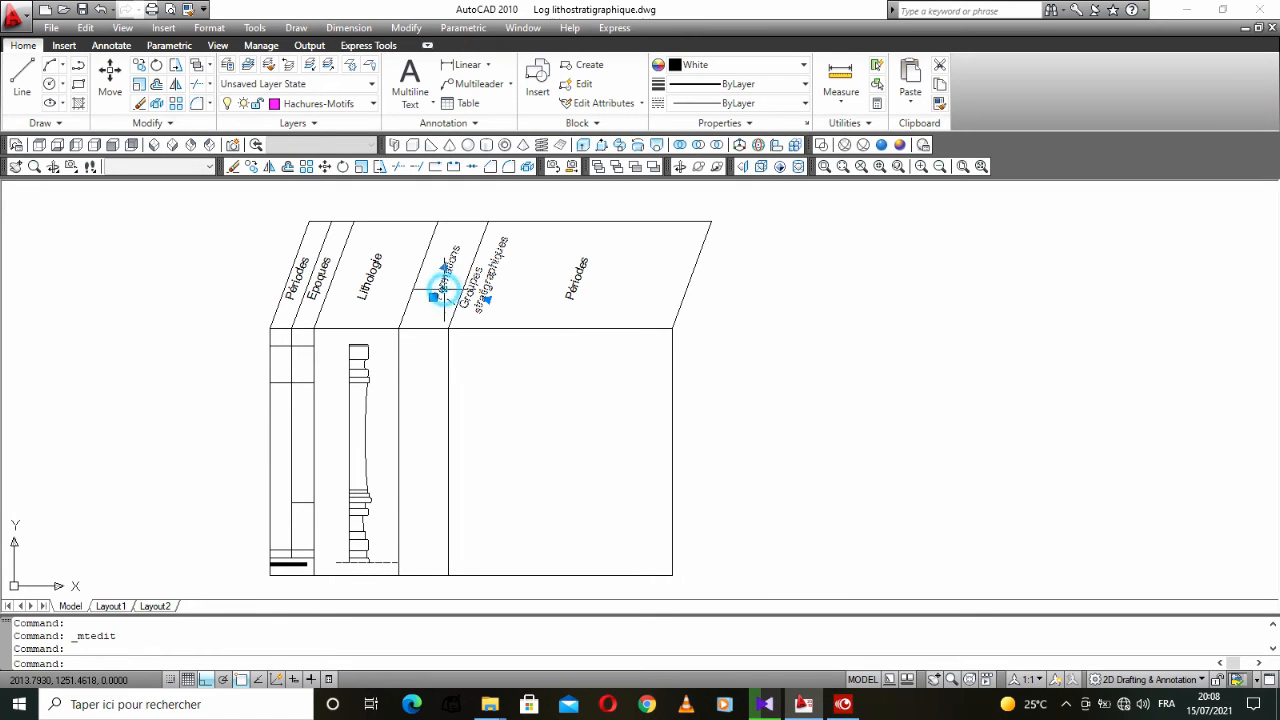
pyautogui.click(447, 267)
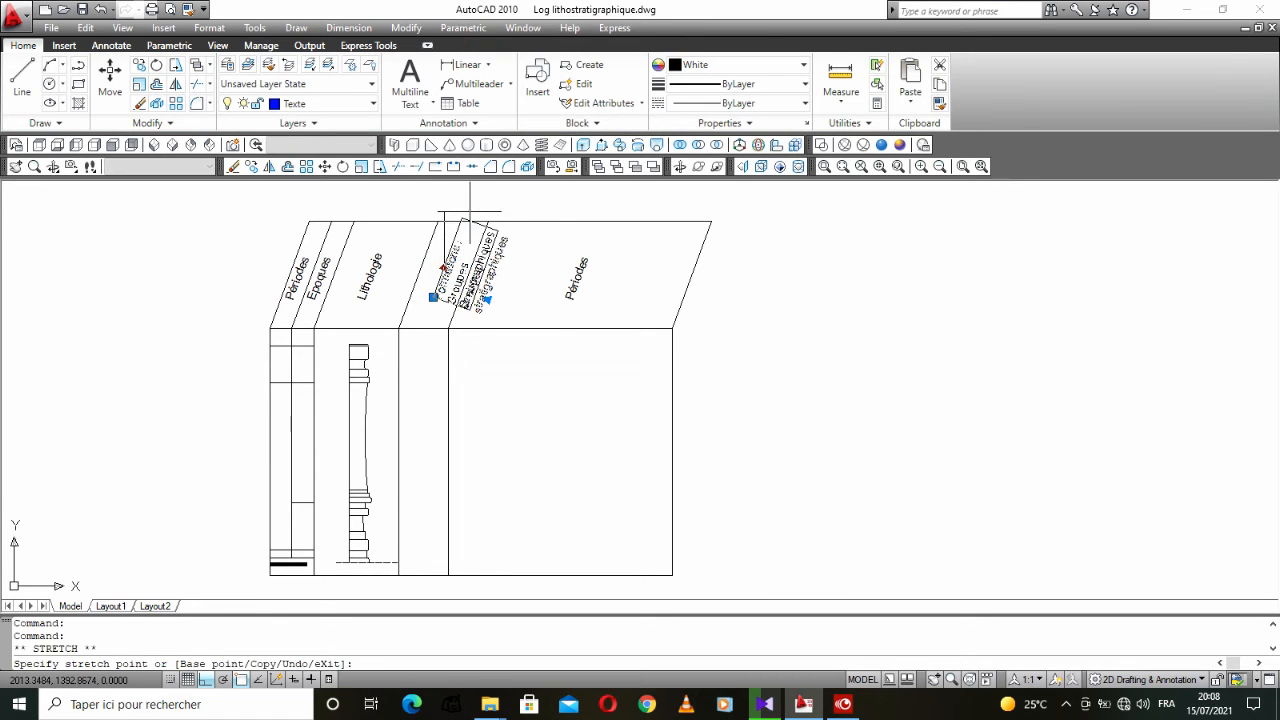
pyautogui.click(462, 213)
pyautogui.click(463, 213)
pyautogui.click(471, 190)
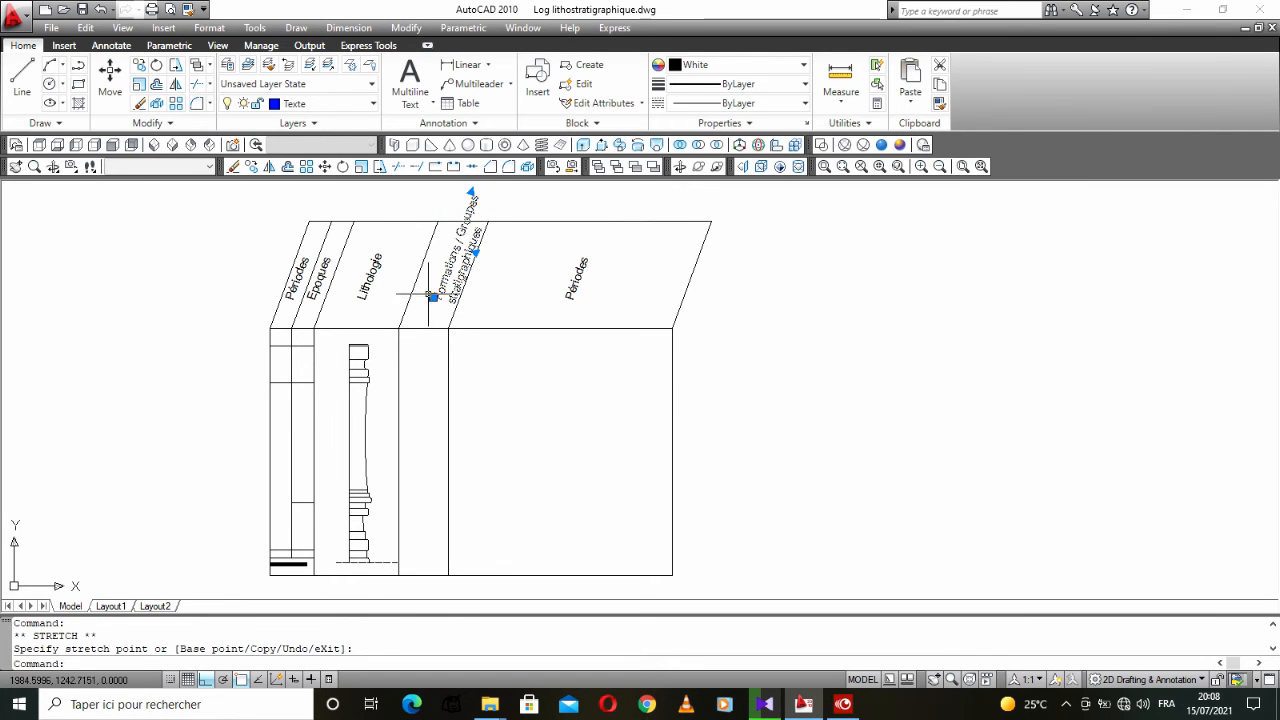
# Step: Turn Ortho off and move the "Formations / Groupes stratigraphiques" label between the slanted lines of the fourth header cell
pyautogui.click(433, 297)
pyautogui.scroll(3, 433, 290)
pyautogui.press('F8')
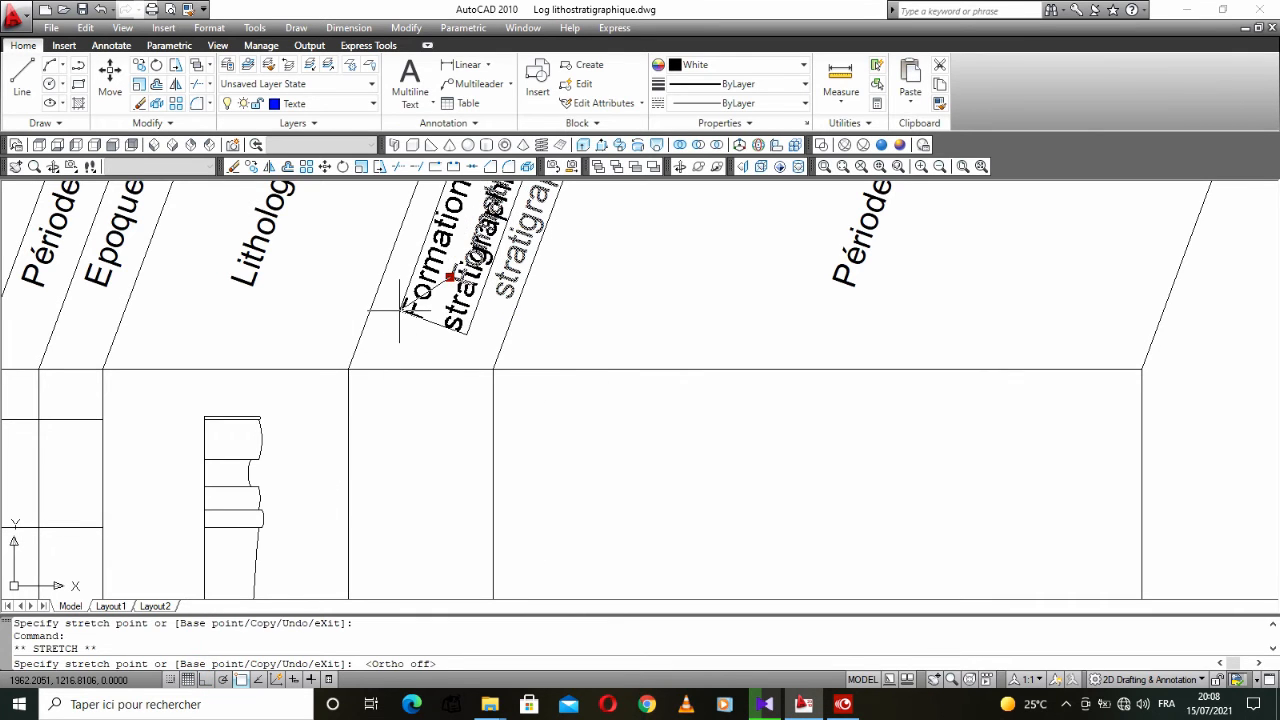
pyautogui.click(405, 308)
pyautogui.scroll(-3, 409, 306)
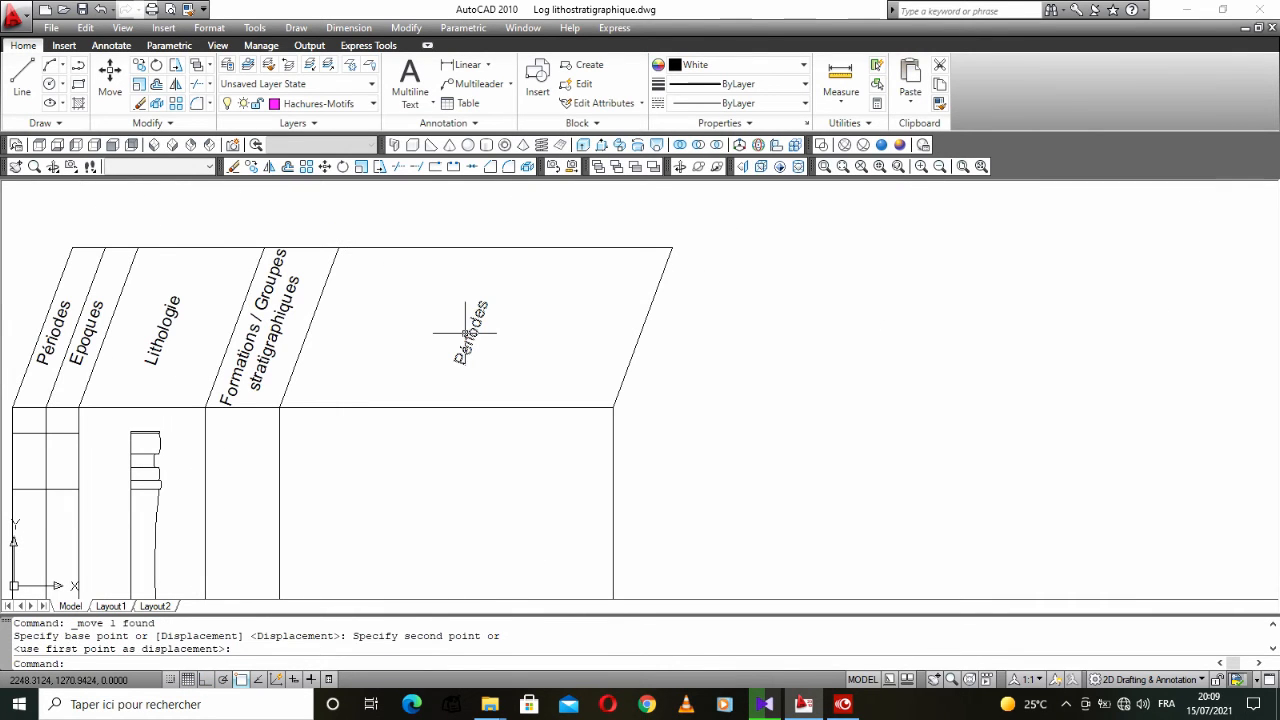
# Step: Change the label in the last slanted header cell to "Description"
pyautogui.doubleClick(466, 333)
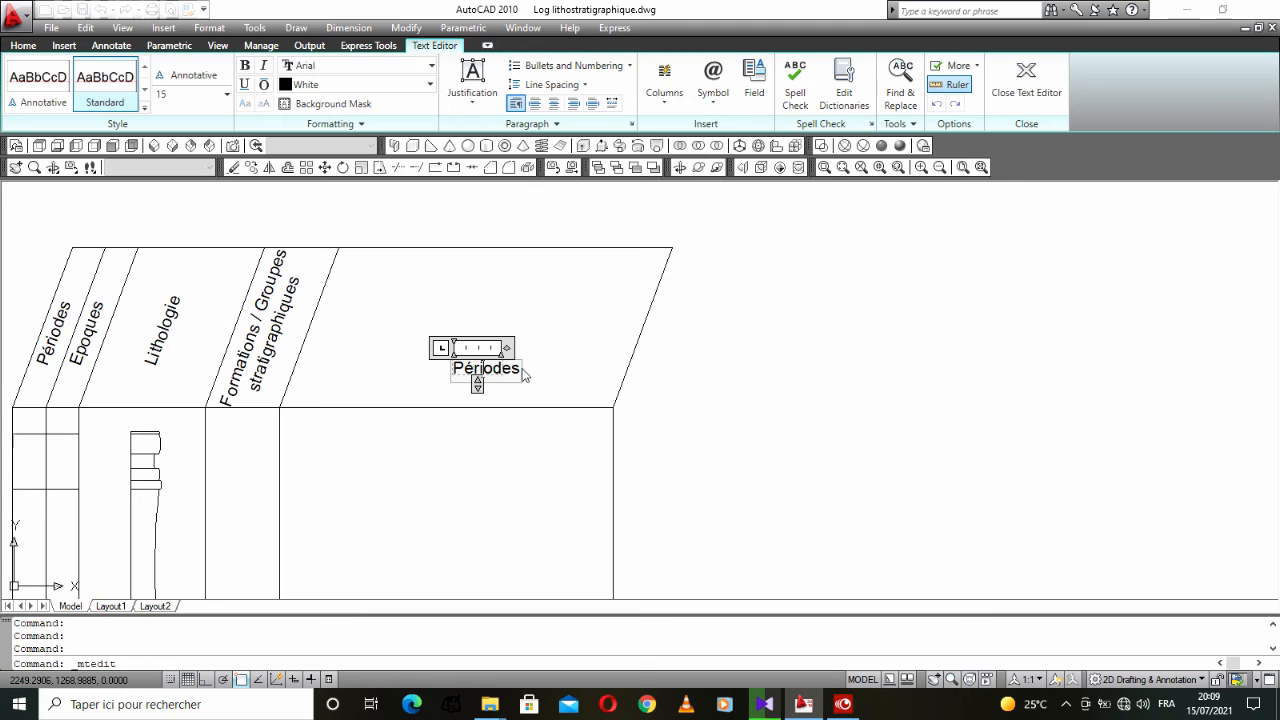
pyautogui.moveTo(520, 370); pyautogui.dragTo(404, 372)
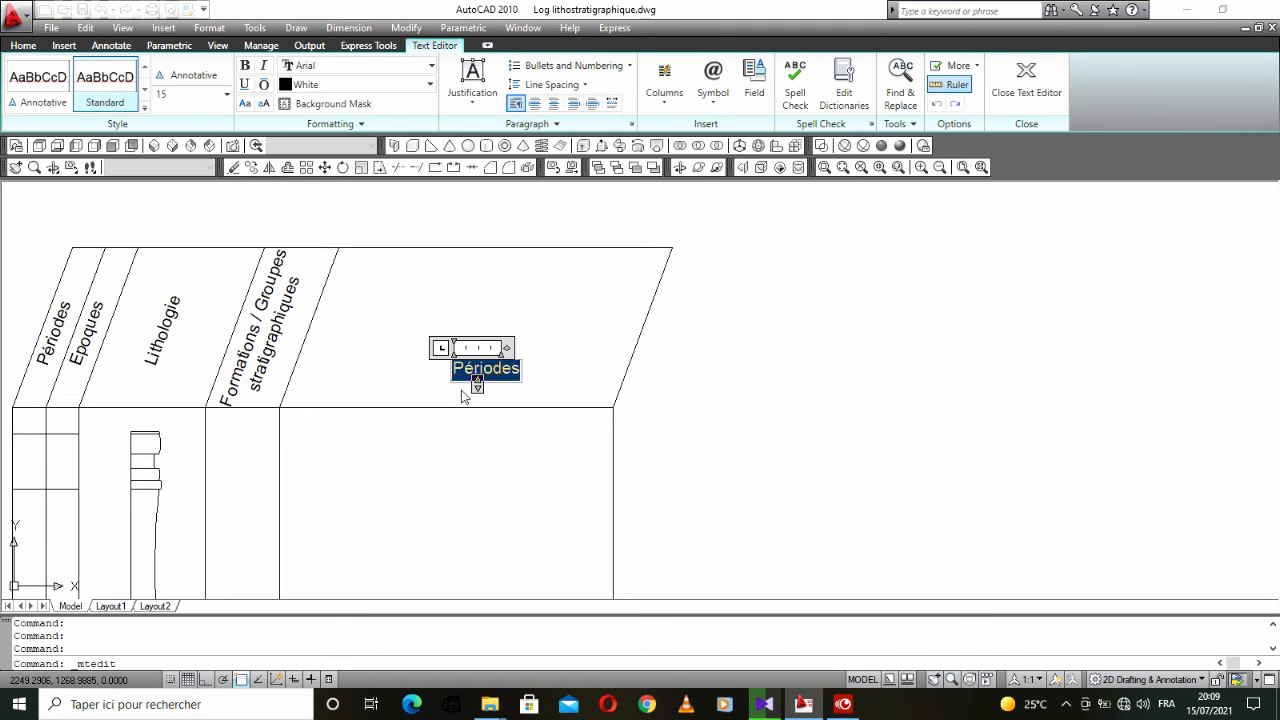
pyautogui.write('Description')
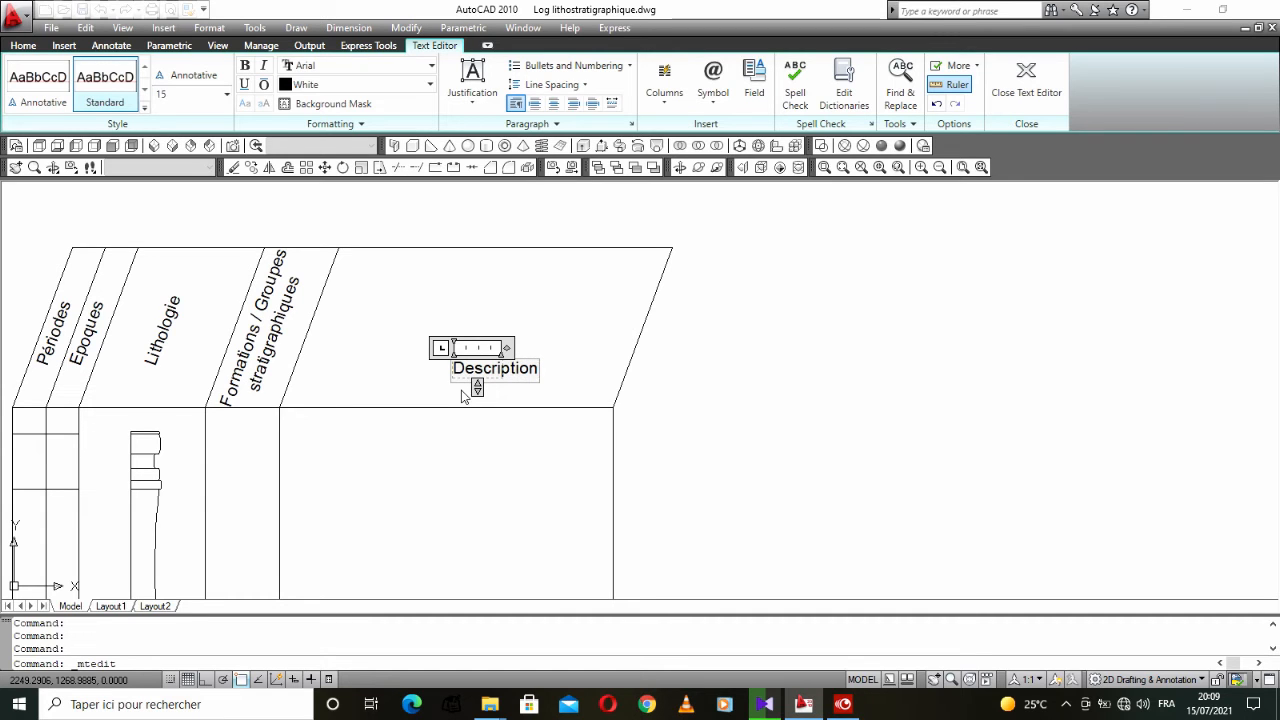
pyautogui.click(790, 370)
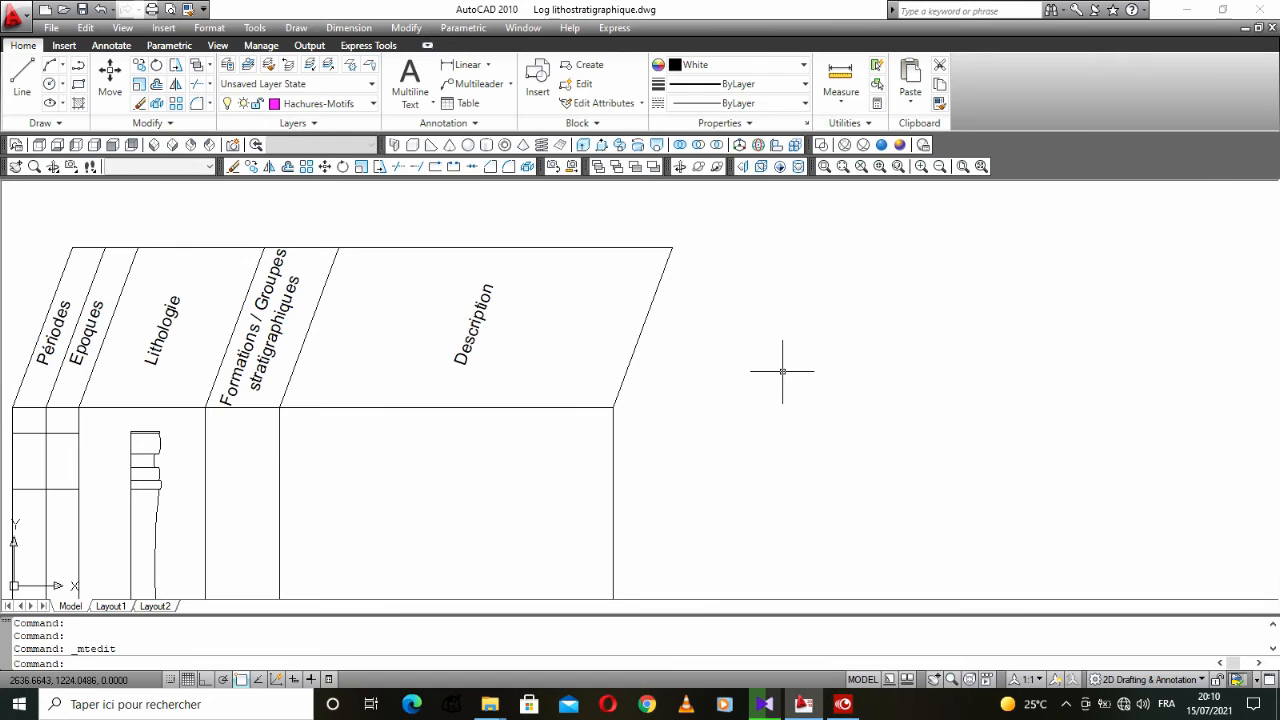
# Step: Remove the space before the slash in the fourth header label and narrow its text frame to wrap onto three lines
pyautogui.doubleClick(296, 404)
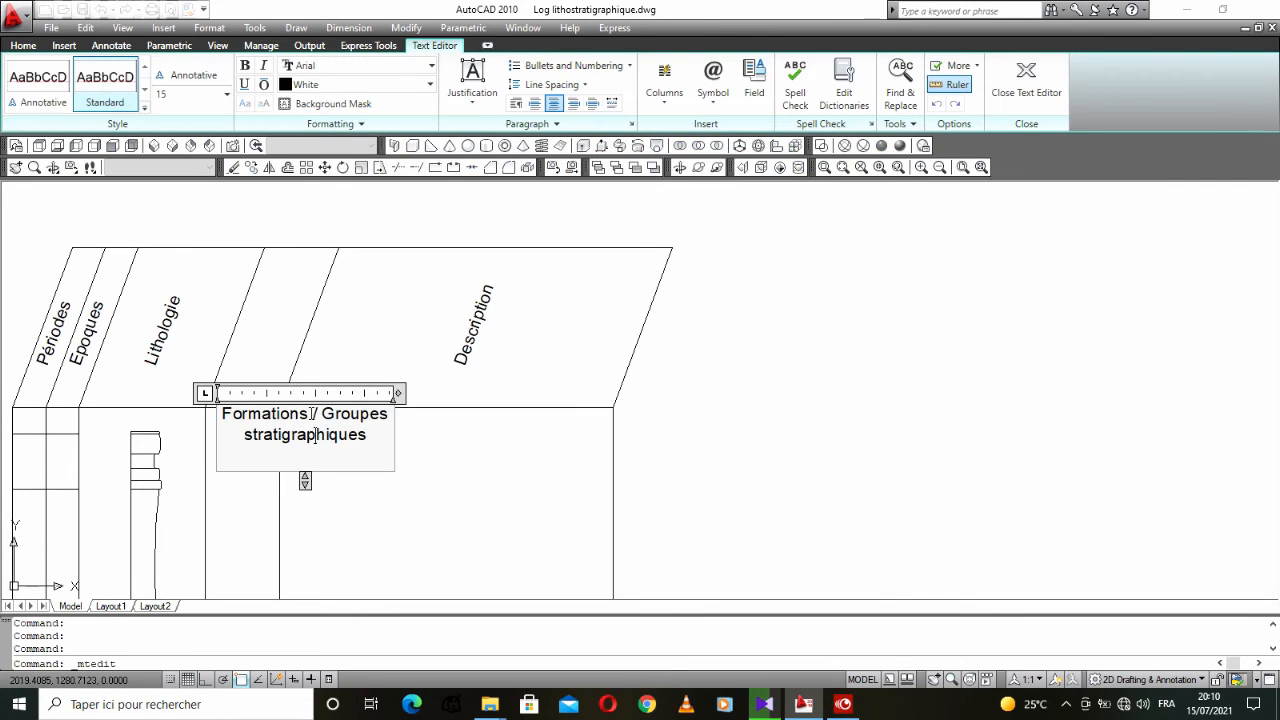
pyautogui.click(315, 414)
pyautogui.press('BackSpace')
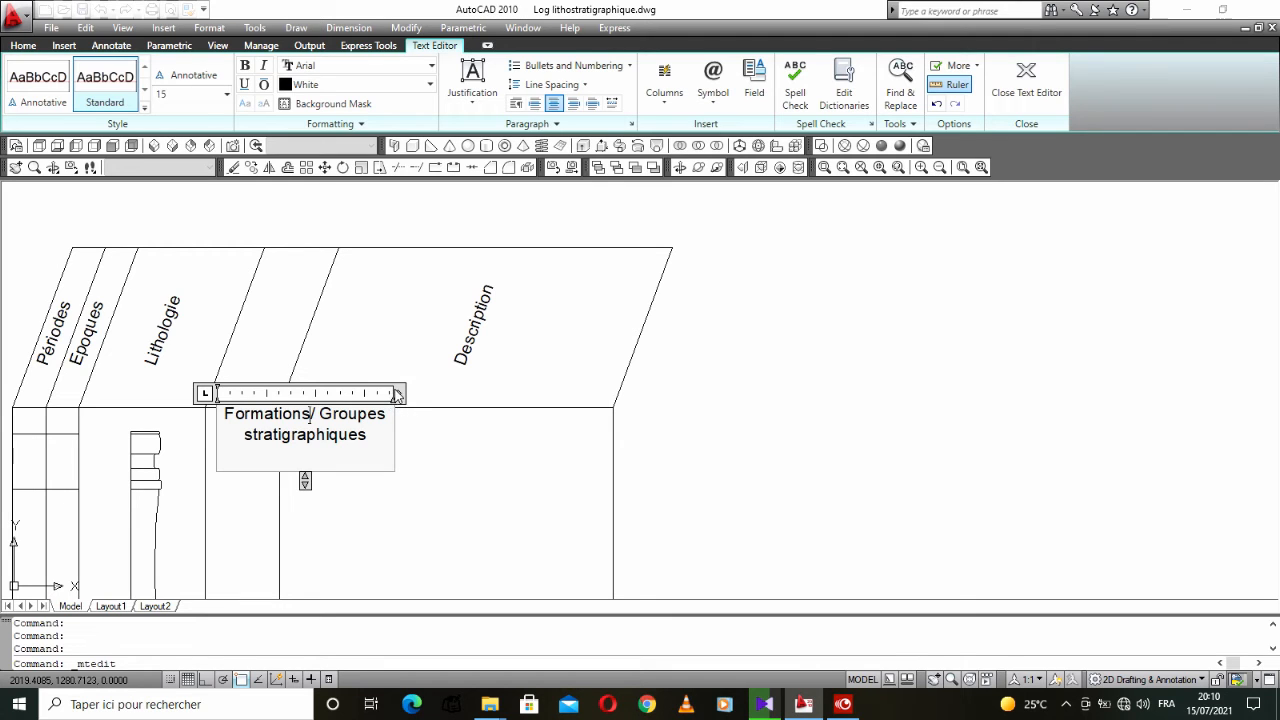
pyautogui.moveTo(397, 395); pyautogui.dragTo(378, 395)
pyautogui.click(695, 410)
# Step: Move the "Formations/ Groupes stratigraphiques" label slightly up to centre it in the fourth header cell
pyautogui.click(268, 345)
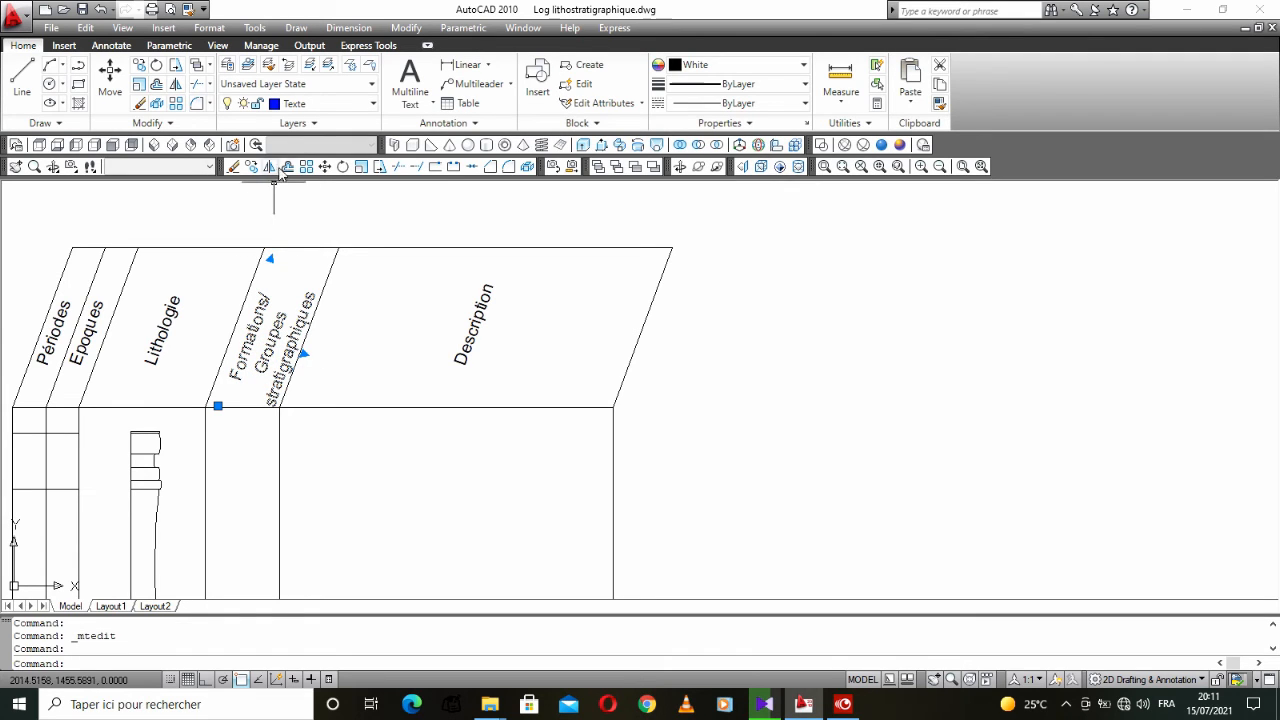
pyautogui.click(325, 168)
pyautogui.click(862, 425)
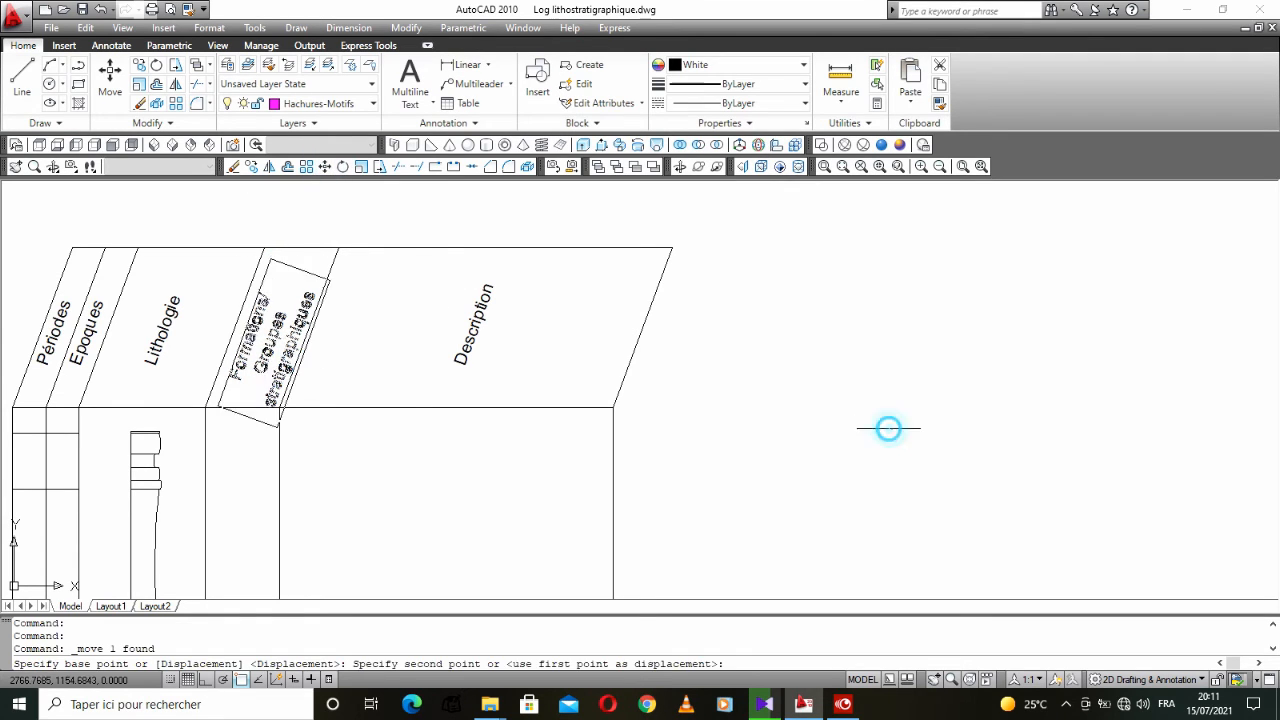
pyautogui.click(890, 410)
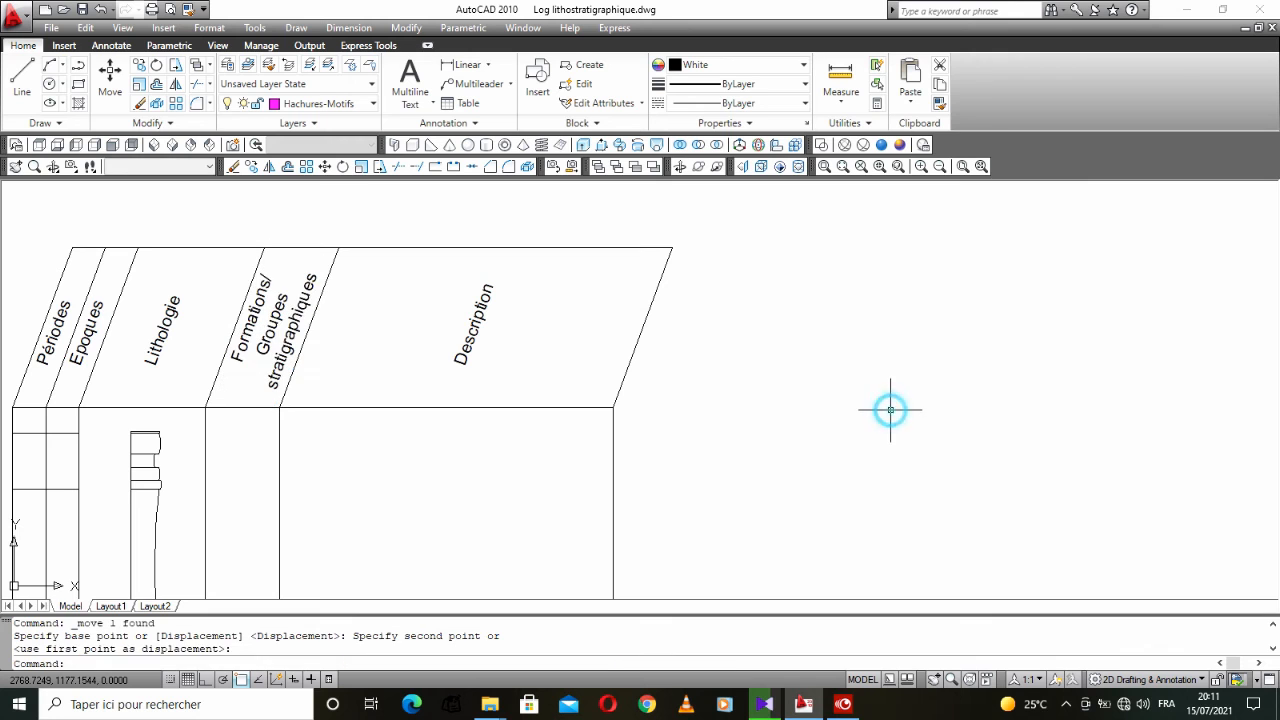
# Step: Make Dessin the current layer
pyautogui.scroll(-2, 594, 404)
pyautogui.moveTo(594, 404); pyautogui.dragTo(700, 354, button='middle')
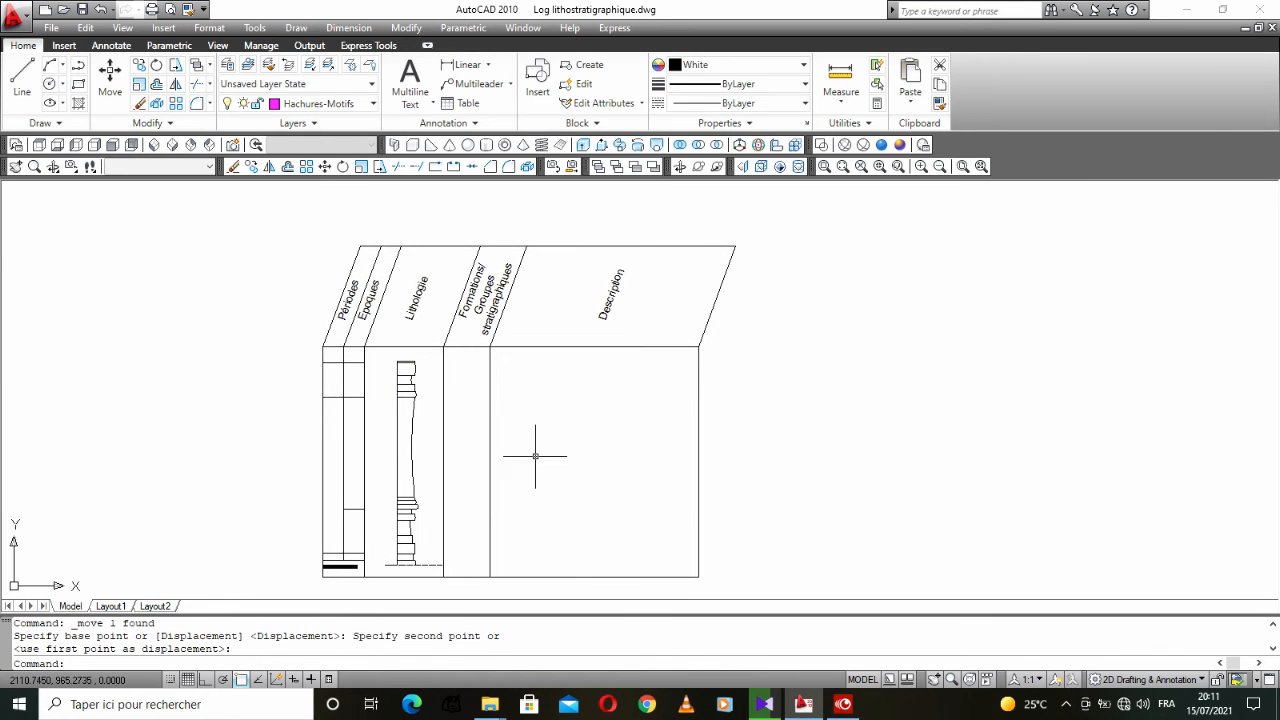
pyautogui.moveTo(529, 449); pyautogui.dragTo(591, 406, button='middle')
pyautogui.click(295, 103)
pyautogui.click(300, 150)
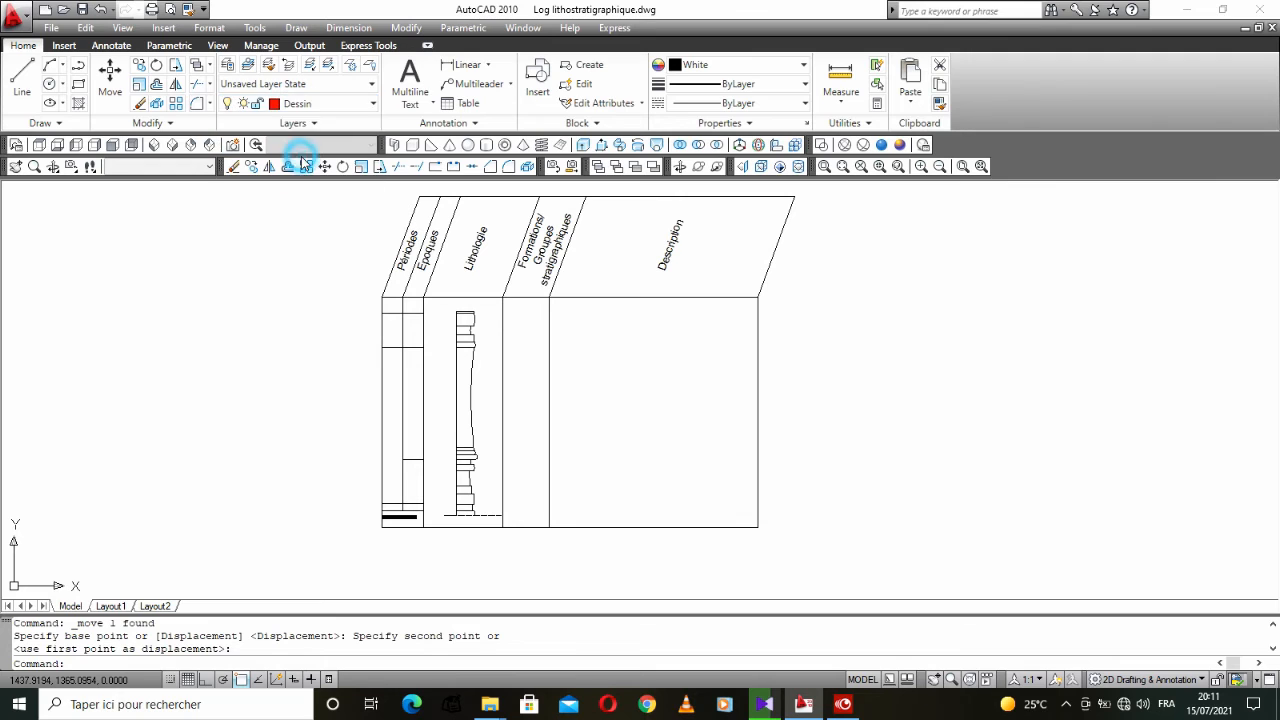
# Step: Turn the Texte layer off and back on to check which objects are on it
pyautogui.click(322, 103)
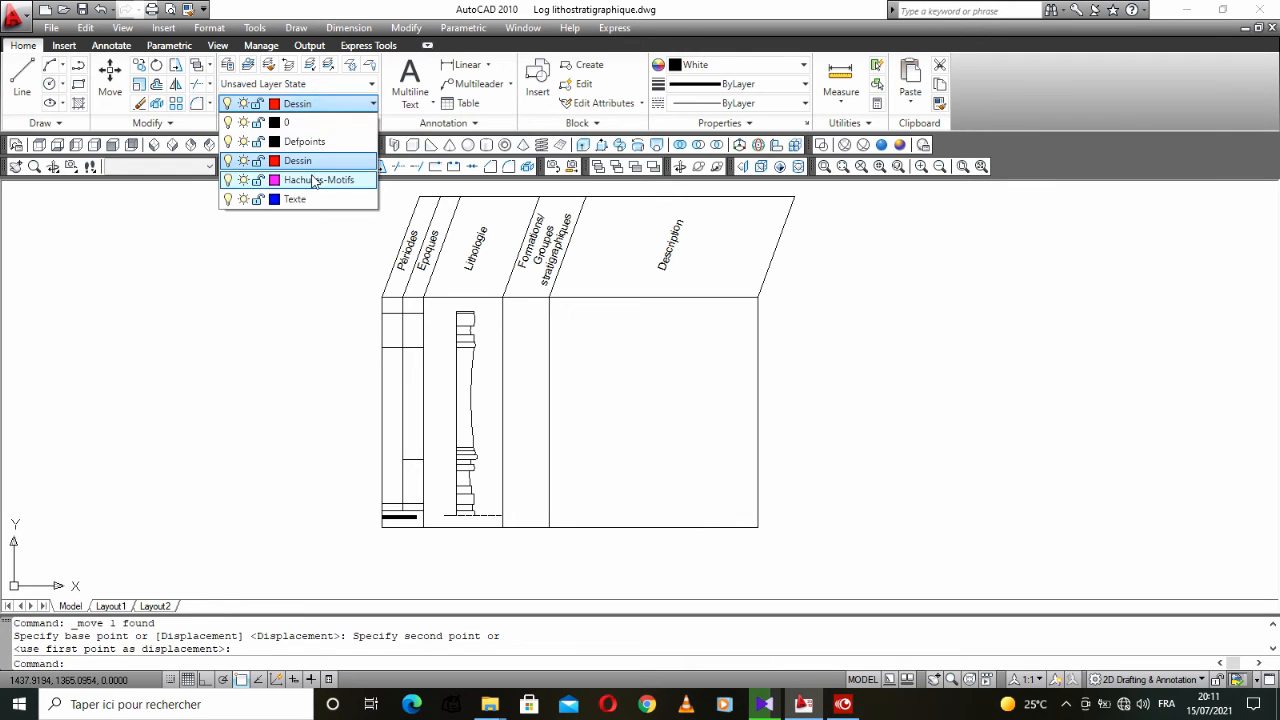
pyautogui.click(228, 201)
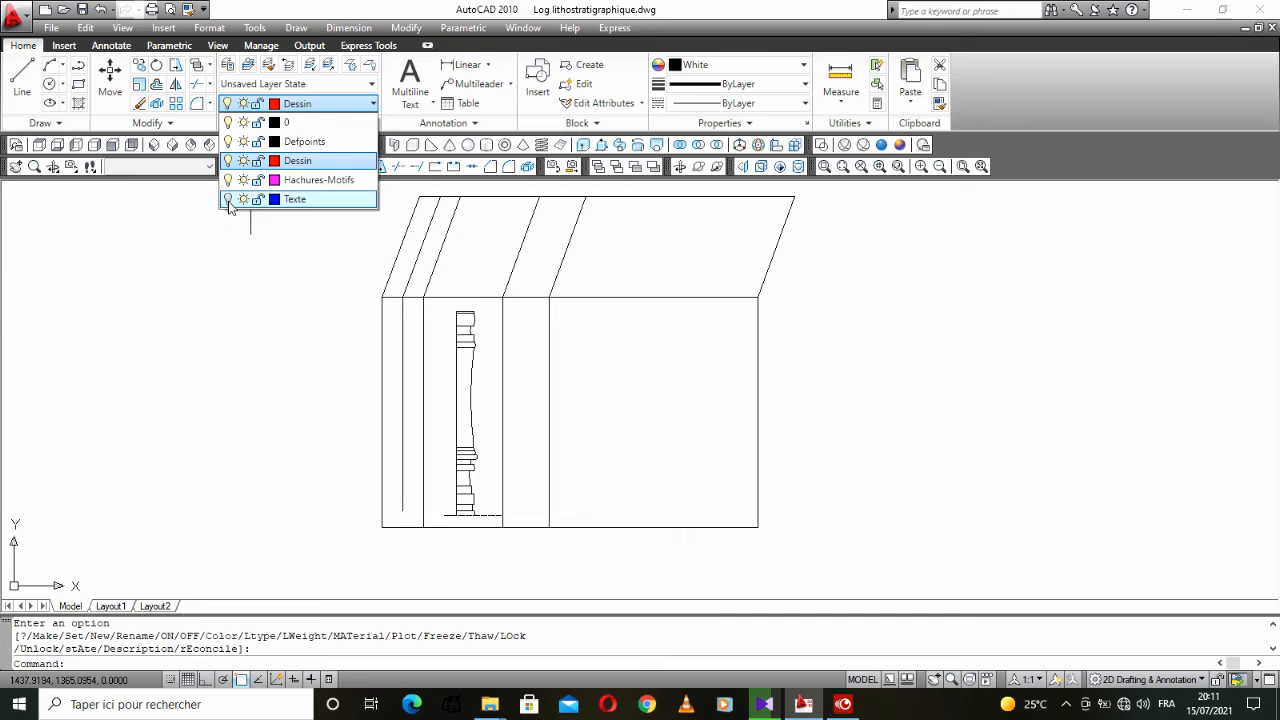
pyautogui.click(228, 201)
pyautogui.click(228, 200)
pyautogui.click(228, 200)
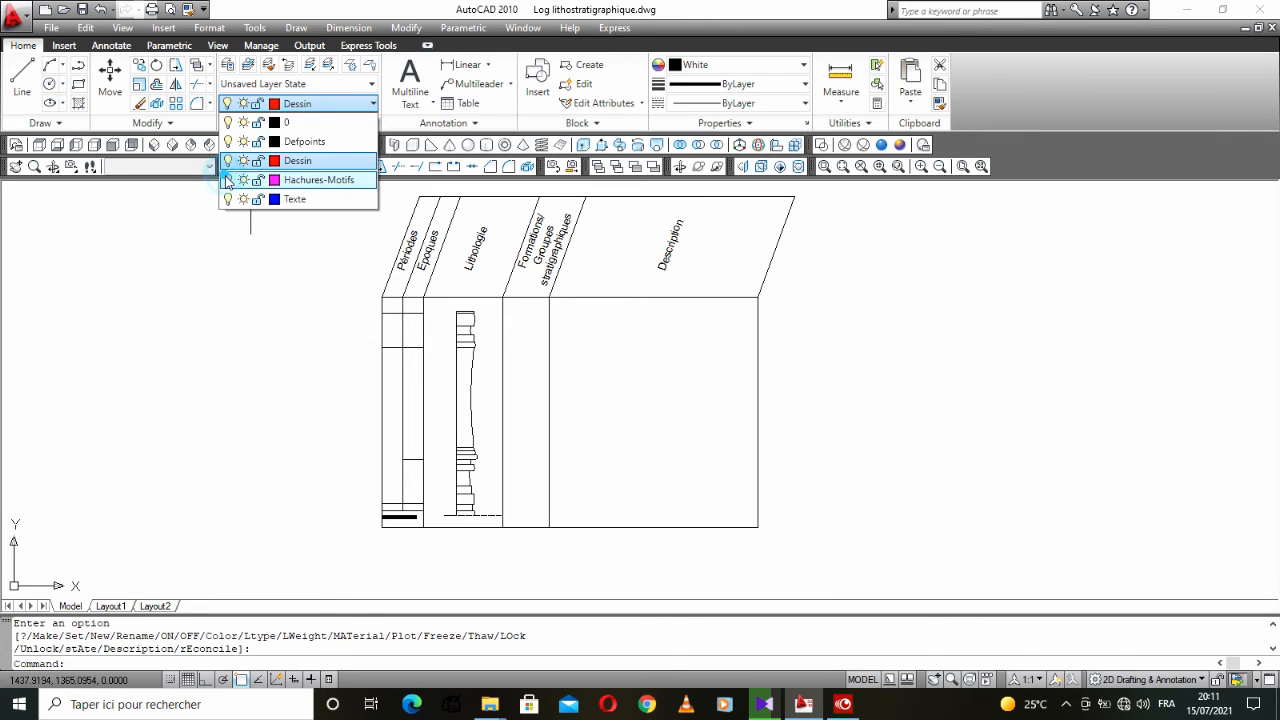
pyautogui.click(321, 327)
# Step: Draw a narrow vertical rectangle beside the lithology column, from the dashed base line up to the level of the column's top
pyautogui.scroll(3, 463, 485)
pyautogui.moveTo(439, 438); pyautogui.dragTo(413, 485, button='middle')
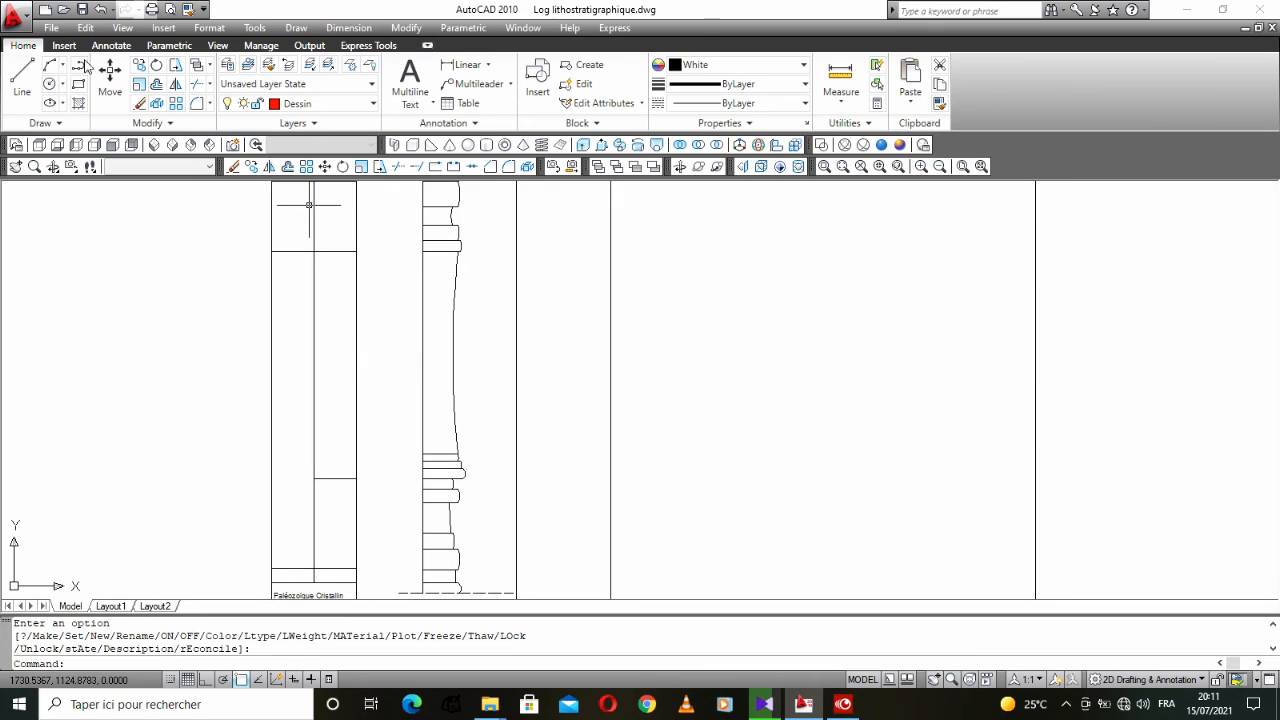
pyautogui.click(78, 84)
pyautogui.scroll(-2, 420, 320)
pyautogui.scroll(3, 409, 463)
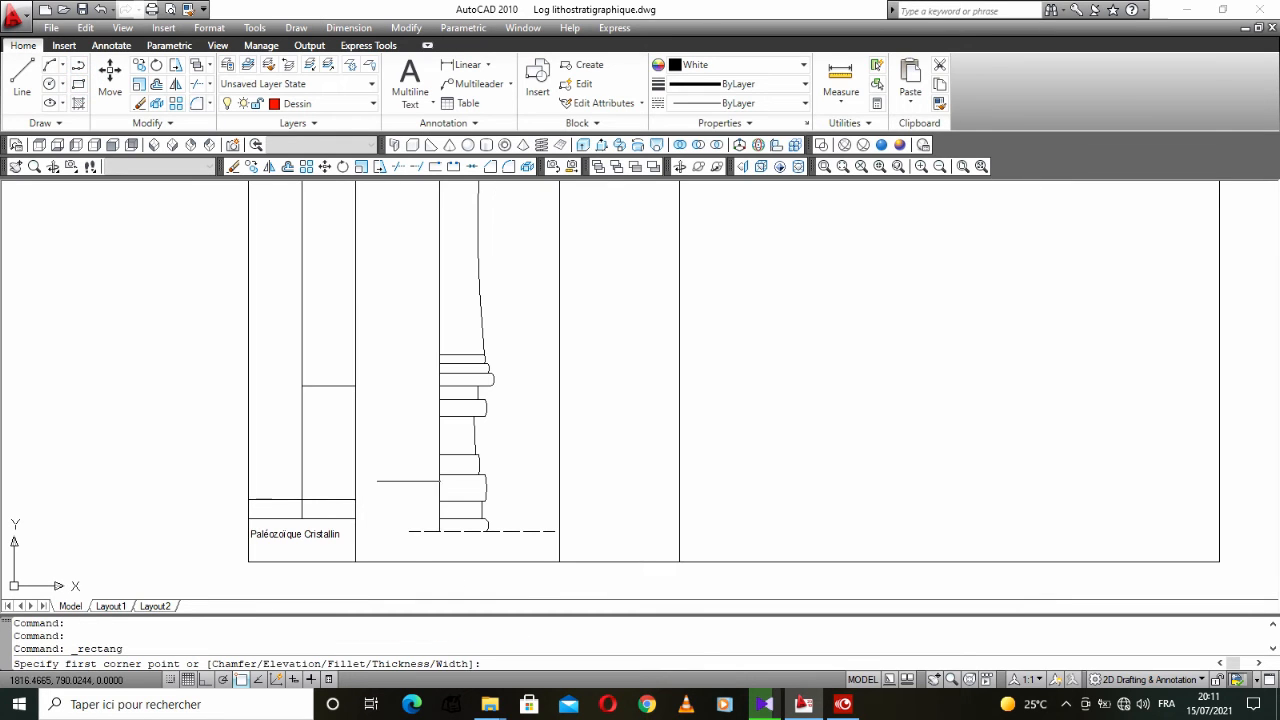
pyautogui.click(408, 532)
pyautogui.scroll(-3, 371, 443)
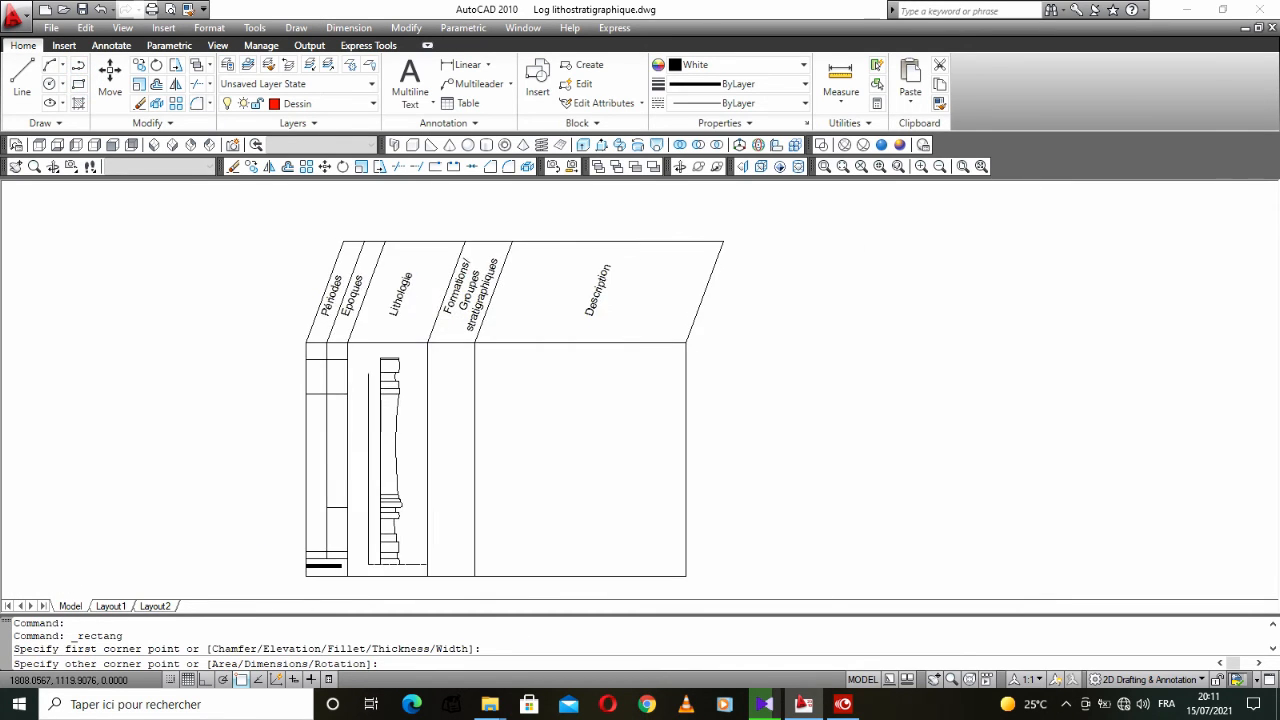
pyautogui.scroll(5, 371, 443)
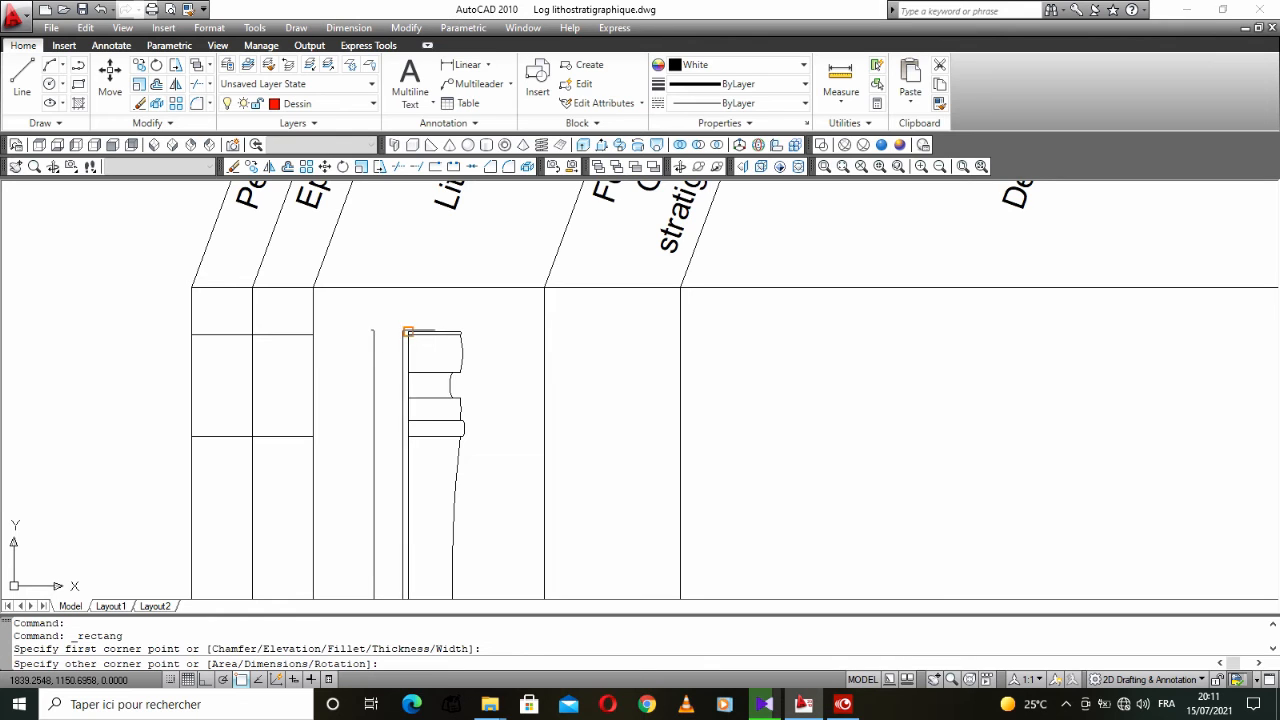
pyautogui.scroll(3, 368, 330)
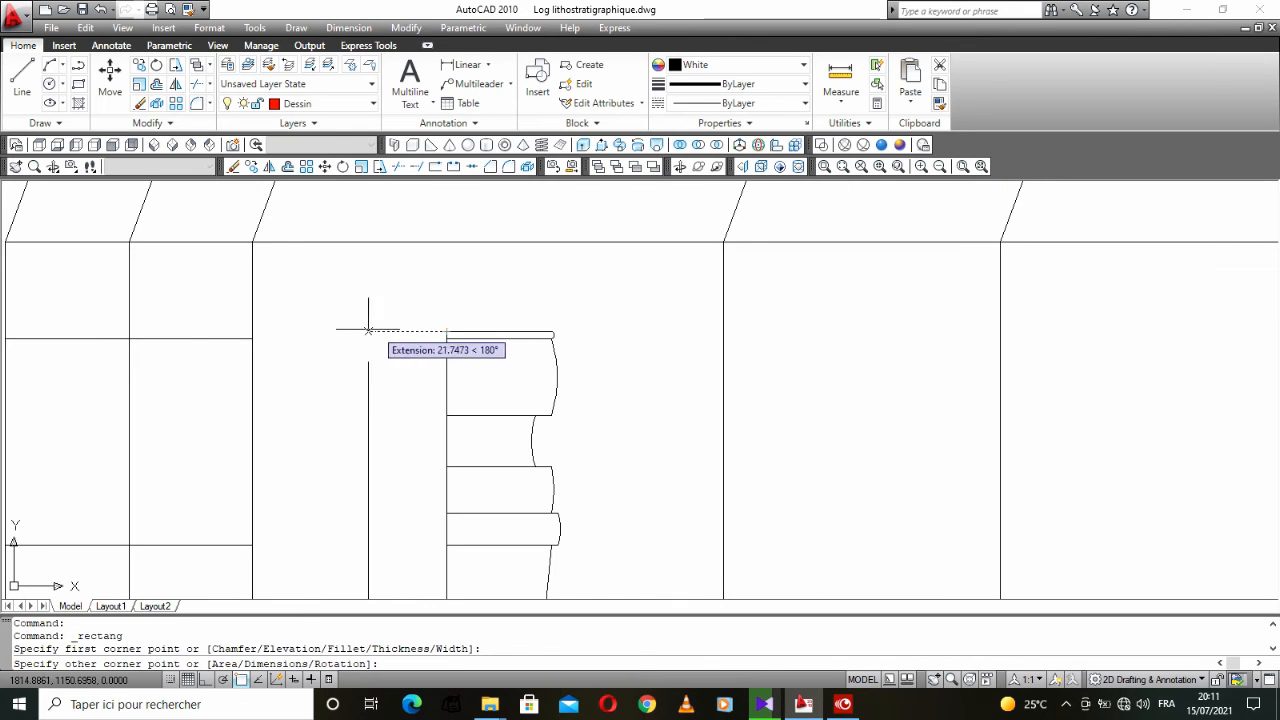
pyautogui.click(360, 333)
# Step: Examine the new narrow rectangle beside the lithology column along its full height
pyautogui.scroll(-3, 371, 443)
pyautogui.scroll(2, 362, 382)
pyautogui.scroll(-4, 362, 384)
pyautogui.moveTo(361, 412); pyautogui.dragTo(368, 374, button='middle')
pyautogui.scroll(3, 367, 463)
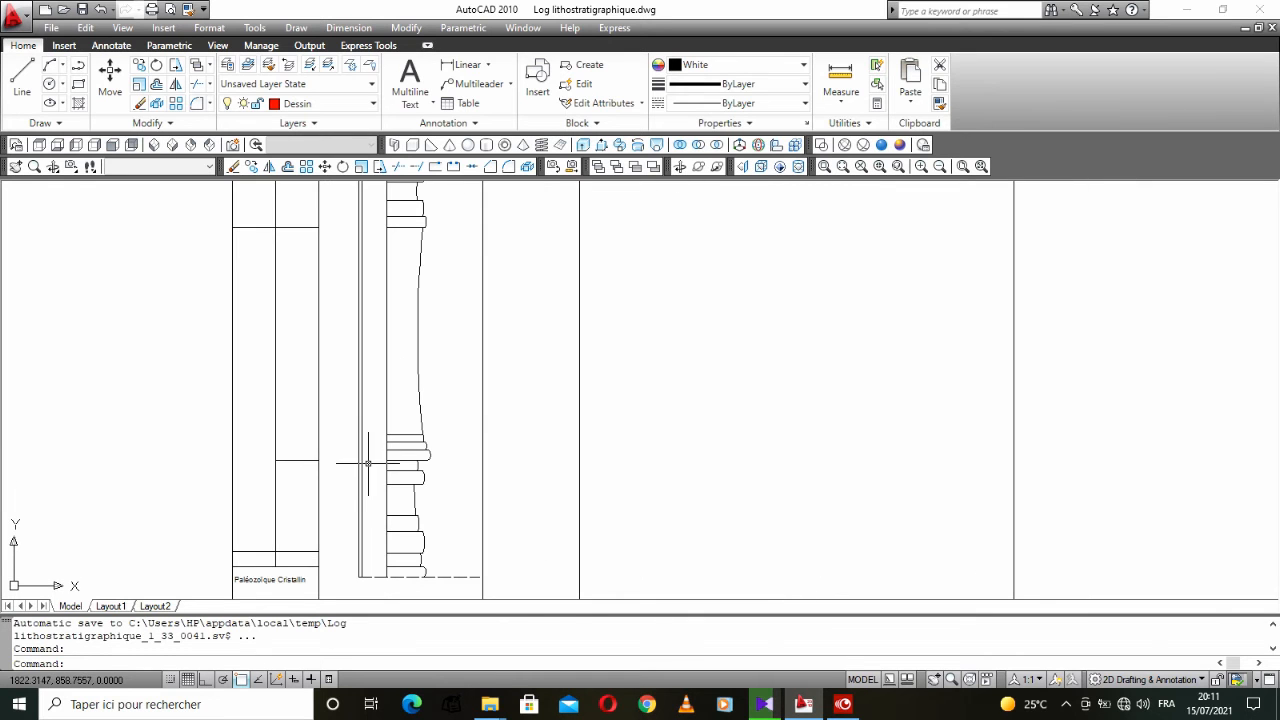
pyautogui.click(380, 464)
pyautogui.click(354, 485)
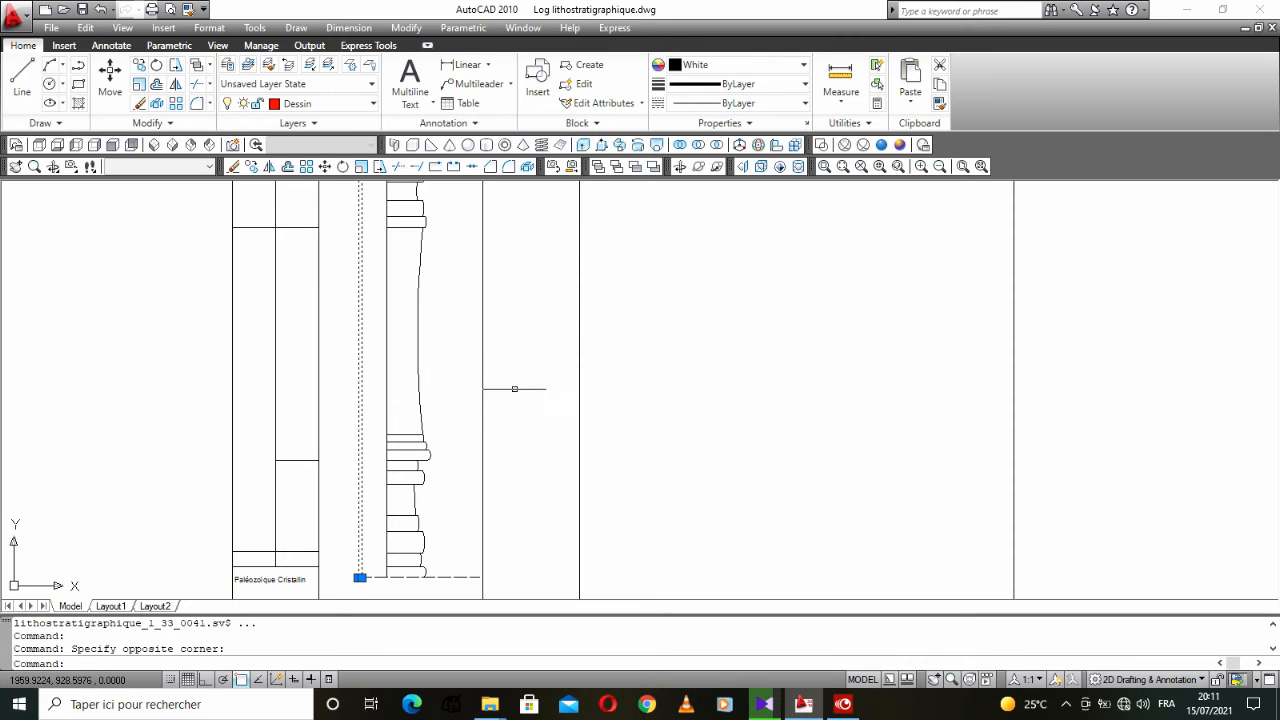
pyautogui.press('Escape')
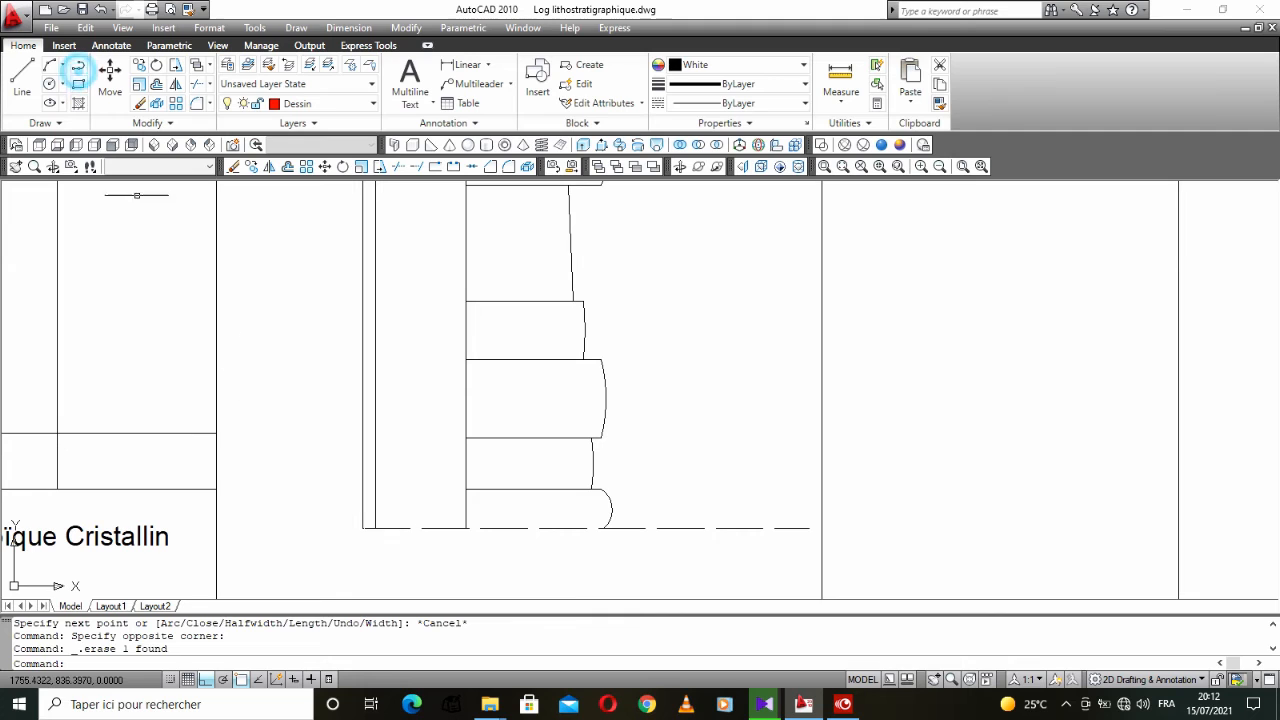
# Step: Start a polyline at the narrow rectangle's lower-left corner and zigzag it upward across the rectangle with 50-unit vertical segments
pyautogui.click(78, 66)
pyautogui.click(362, 528)
pyautogui.click(299, 528)
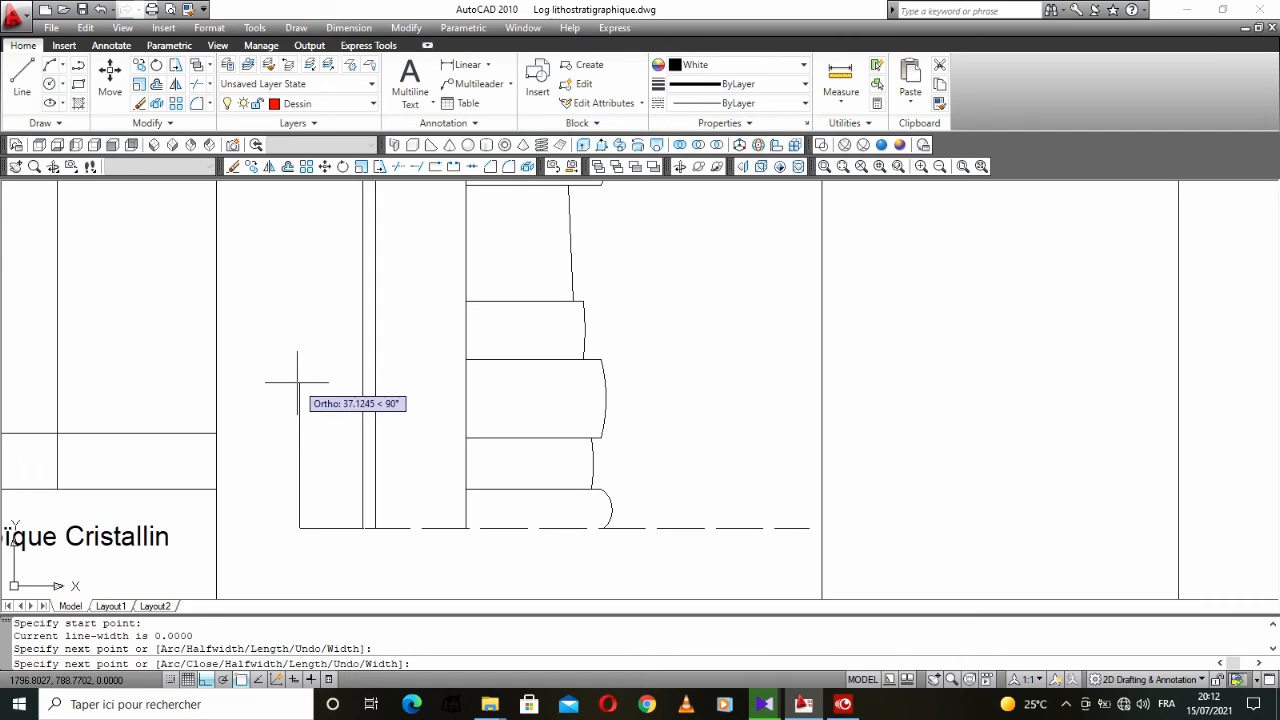
pyautogui.write('50')
pyautogui.press('Return')
pyautogui.scroll(-2, 314, 380)
pyautogui.click(410, 340)
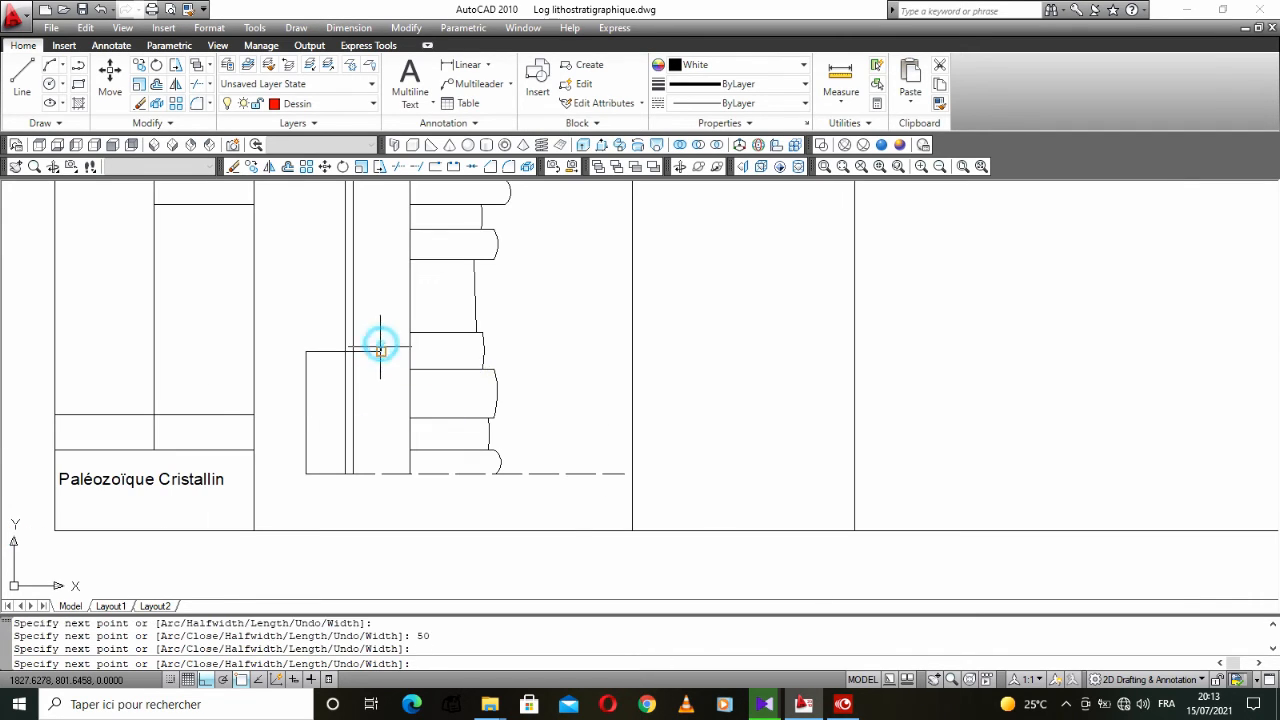
pyautogui.scroll(-2, 410, 342)
pyautogui.moveTo(354, 468); pyautogui.dragTo(347, 539, button='middle')
pyautogui.write('50')
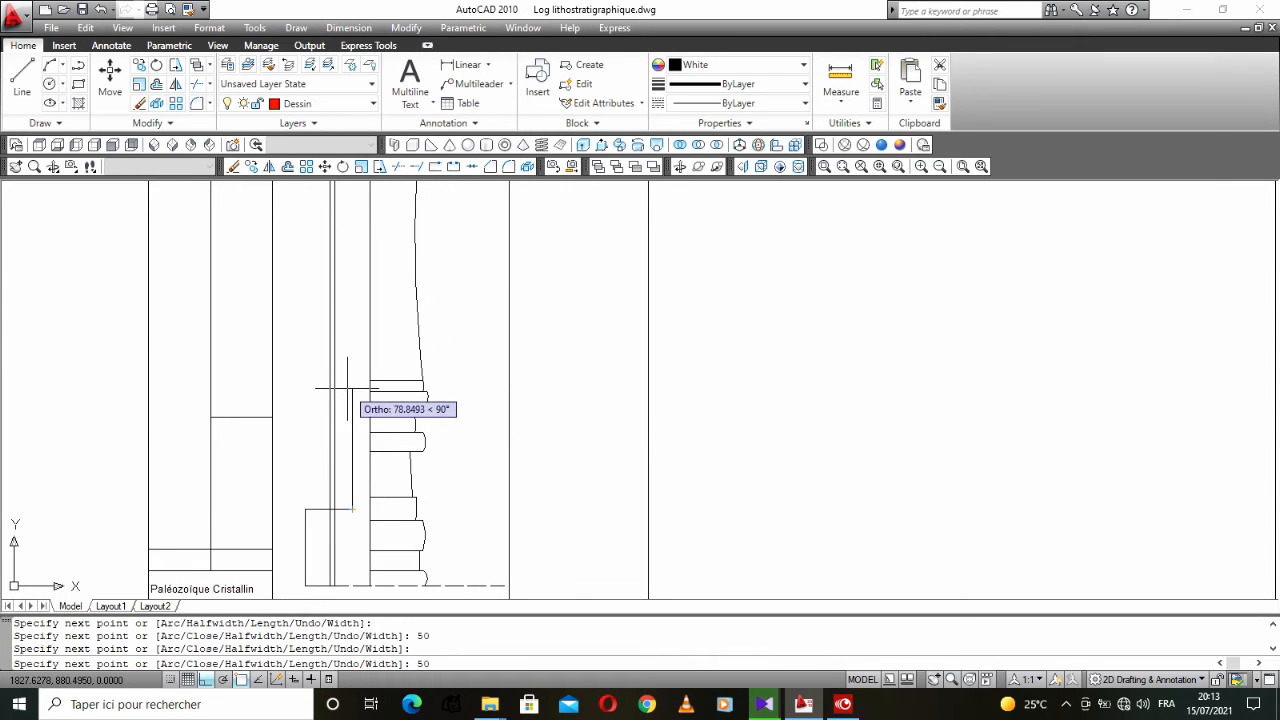
pyautogui.press('Return')
pyautogui.click(305, 420)
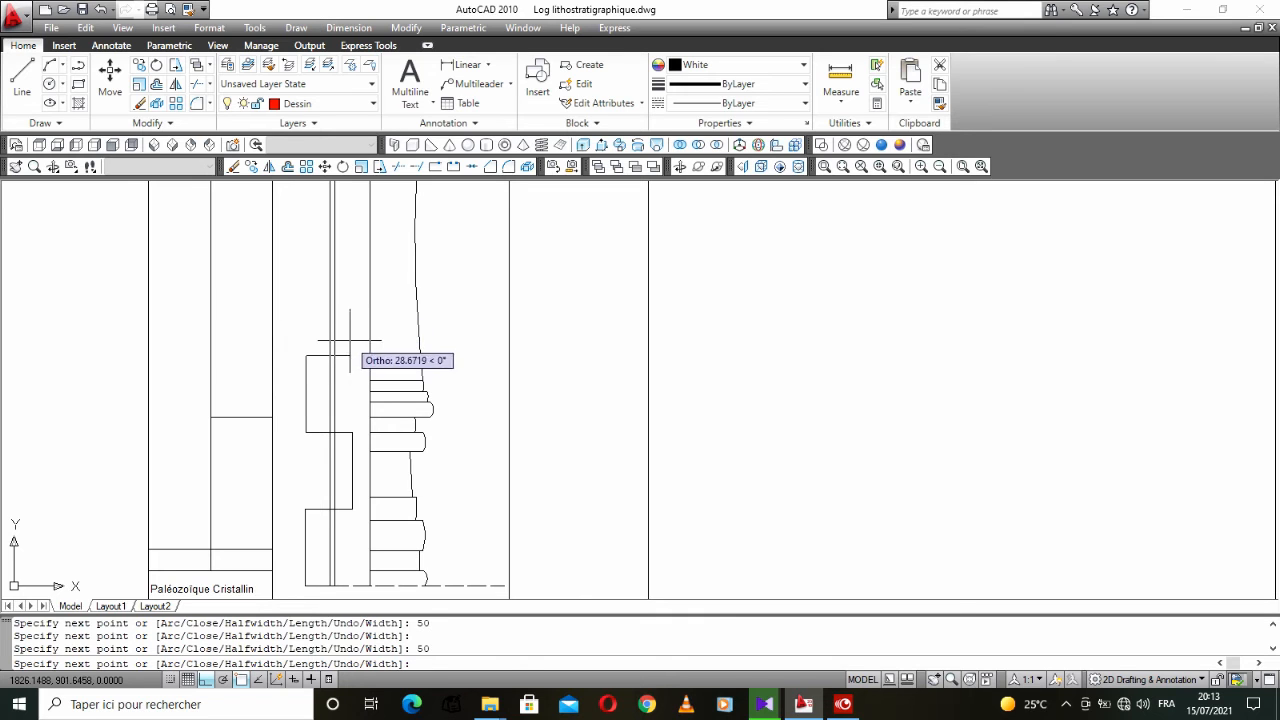
# Step: Continue the zigzag polyline with 50-unit vertical segments to a last crossing near the rectangle's top, then end it
pyautogui.moveTo(349, 257); pyautogui.dragTo(341, 381, button='middle')
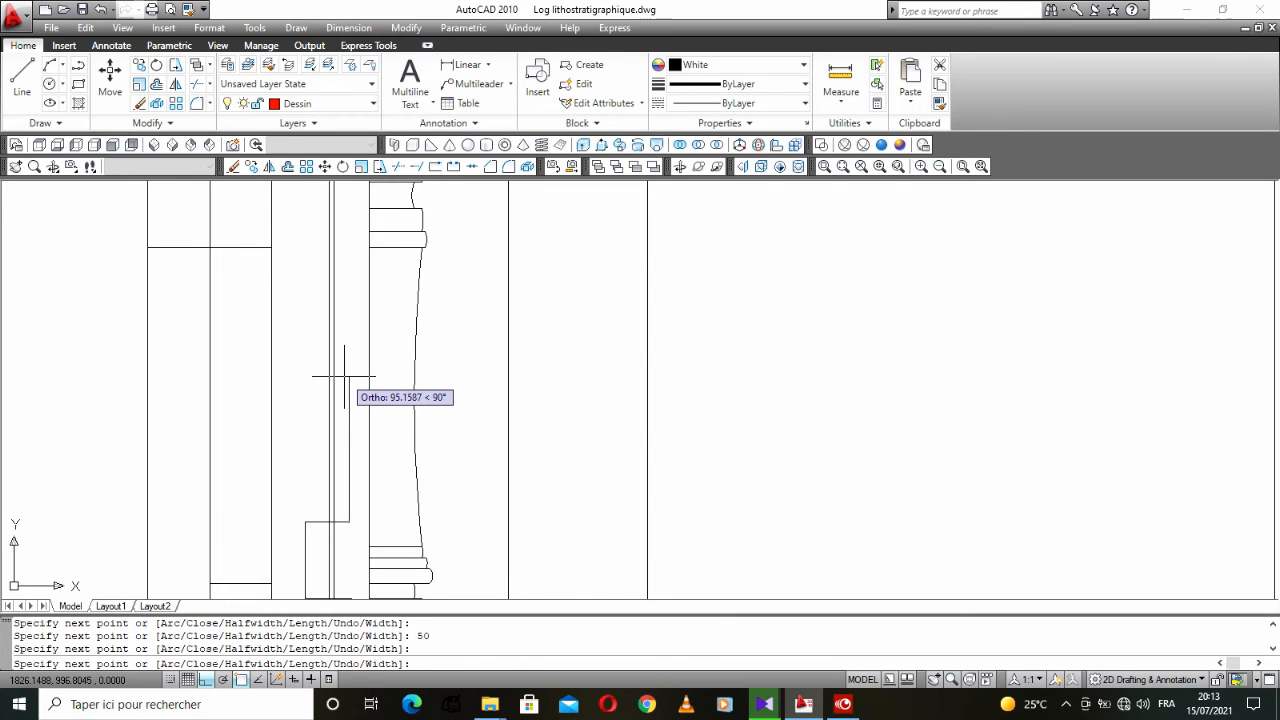
pyautogui.write('0')
pyautogui.press('Return')
pyautogui.click(294, 422)
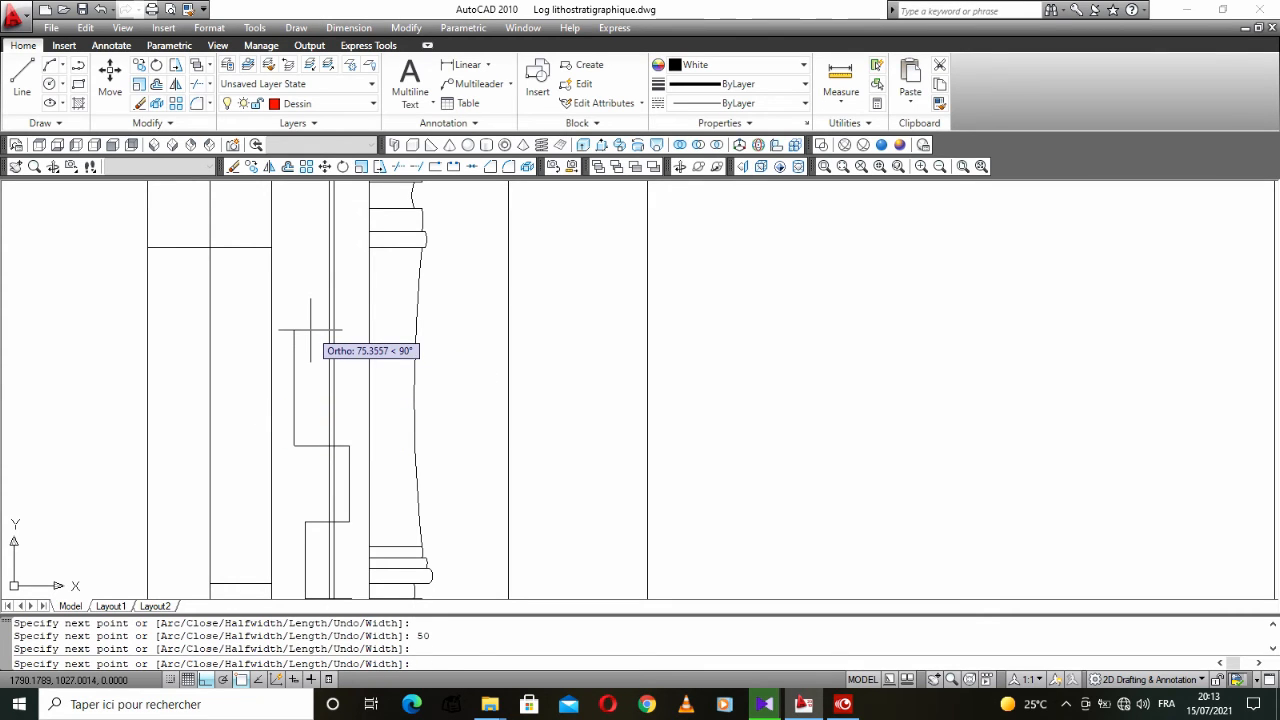
pyautogui.write('50')
pyautogui.press('Return')
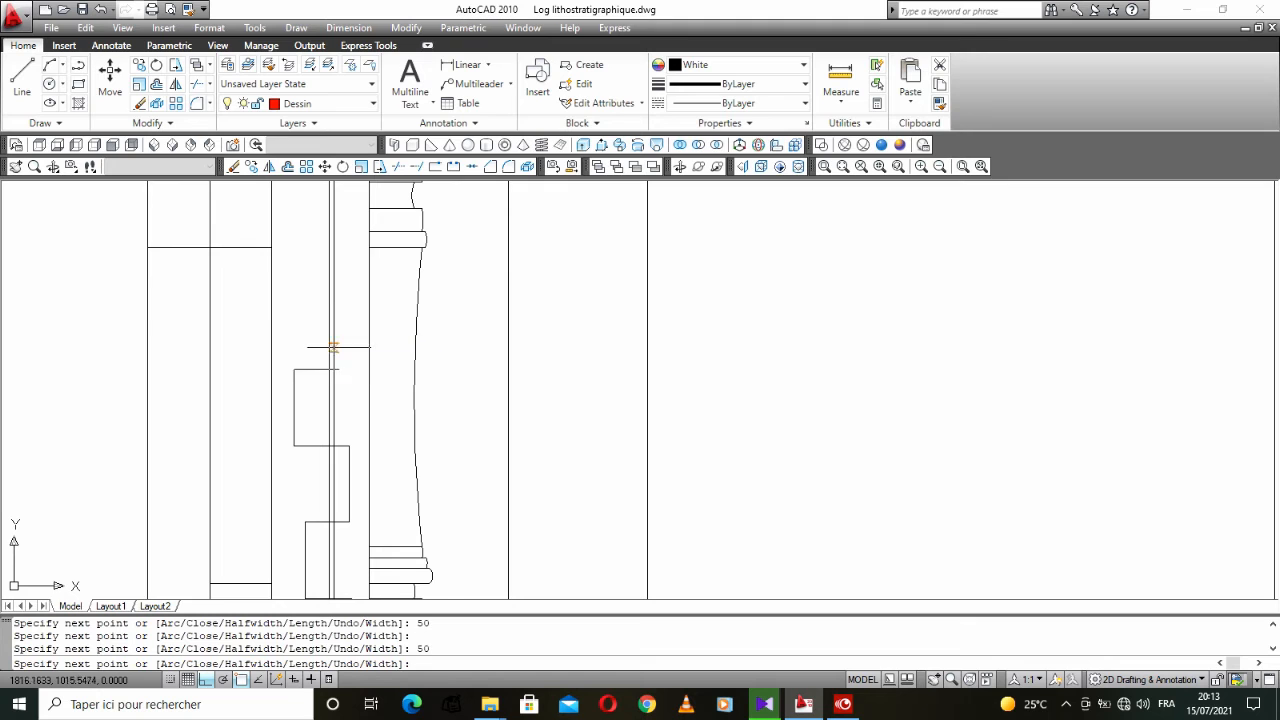
pyautogui.scroll(-3, 345, 349)
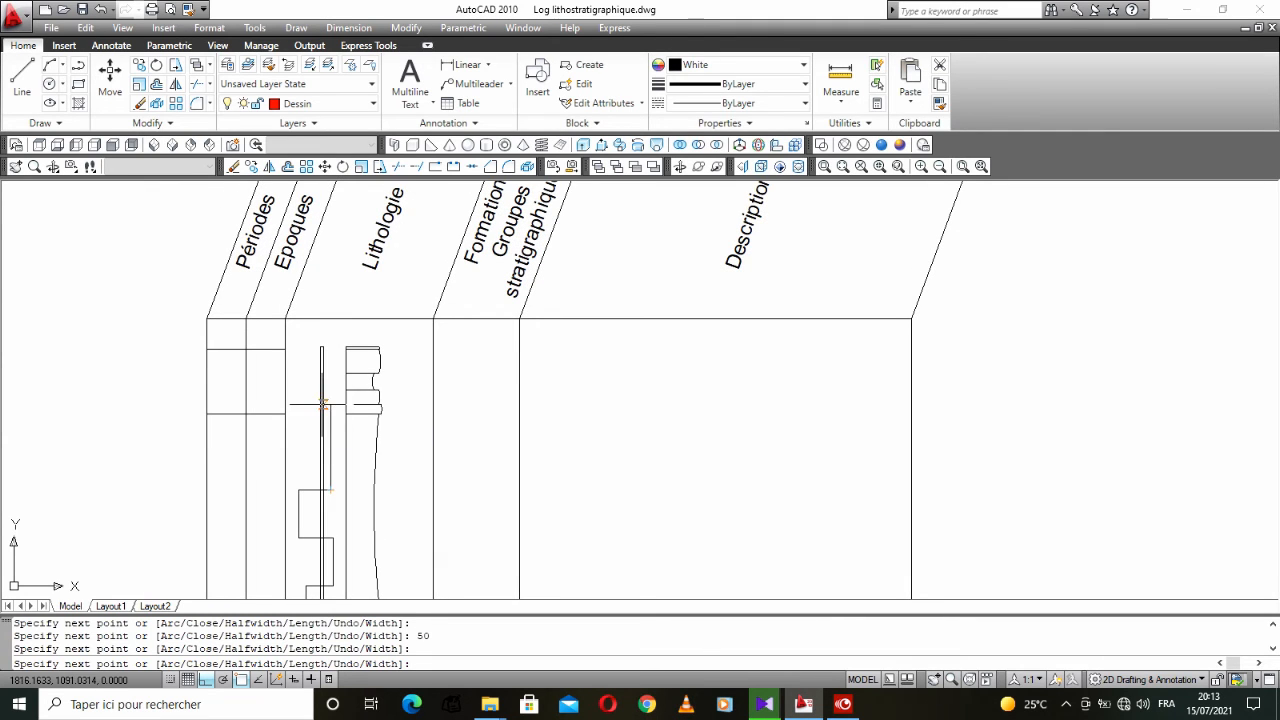
pyautogui.press('Return')
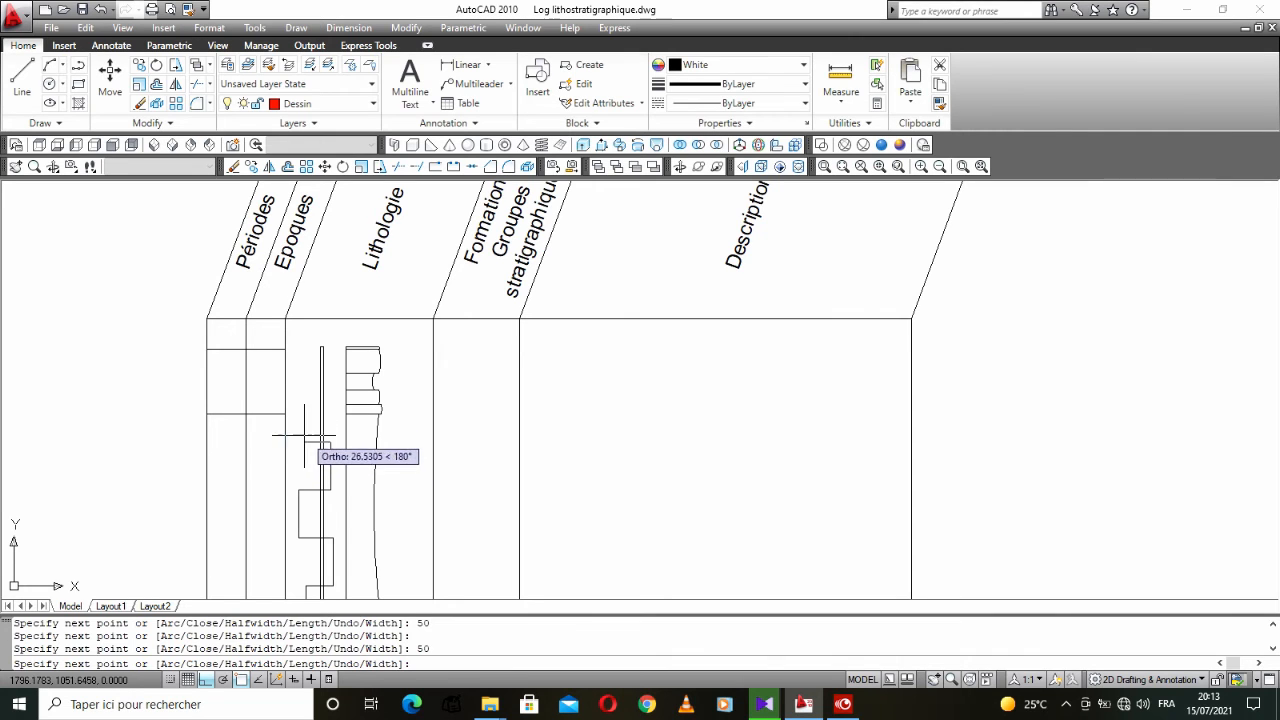
pyautogui.moveTo(300, 434); pyautogui.dragTo(306, 492, button='middle')
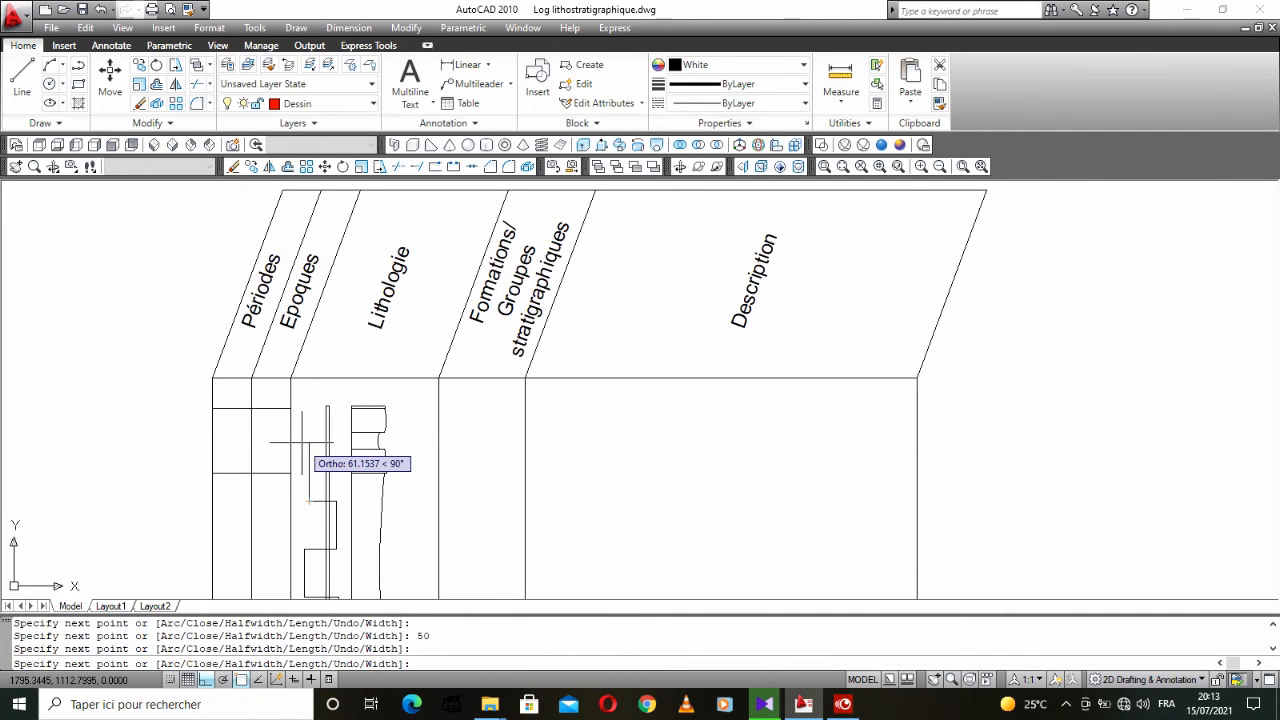
pyautogui.press('Return')
pyautogui.click(338, 450)
pyautogui.rightClick(350, 428)
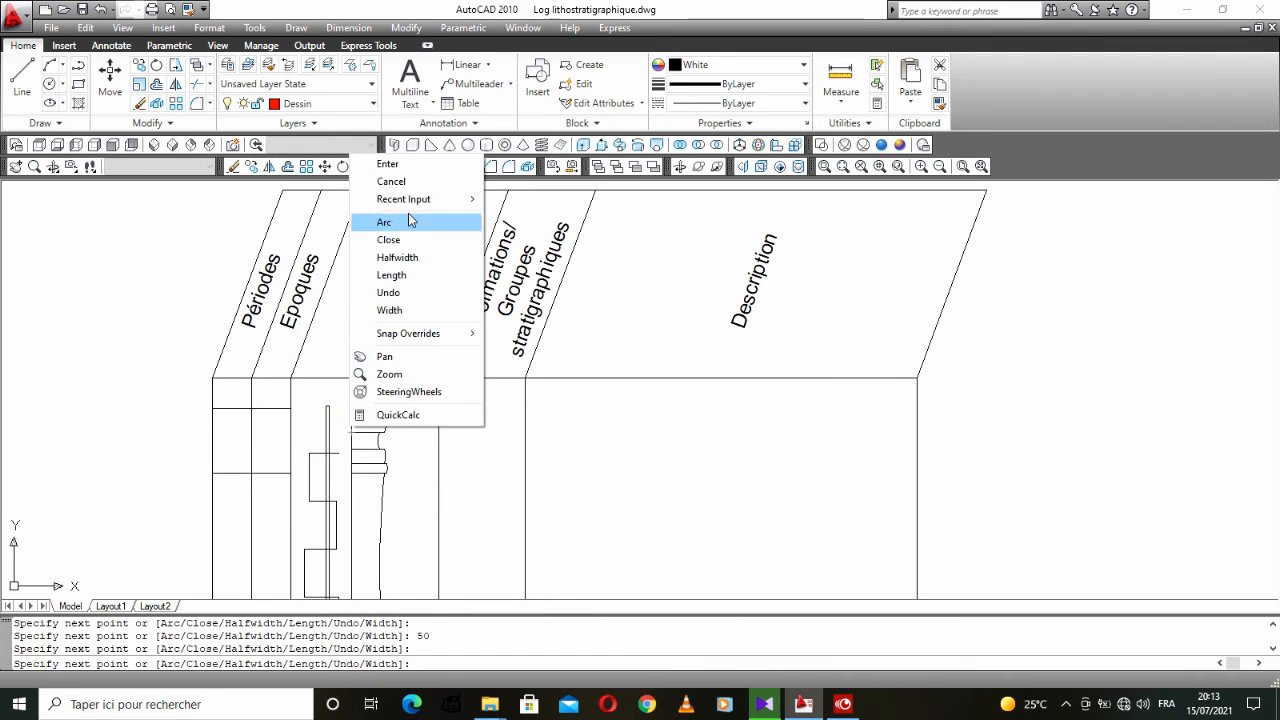
pyautogui.click(392, 181)
# Step: Trim the zigzag polyline outside both sides of the narrow rectangle, keeping only the division marks inside it
pyautogui.scroll(-3, 416, 405)
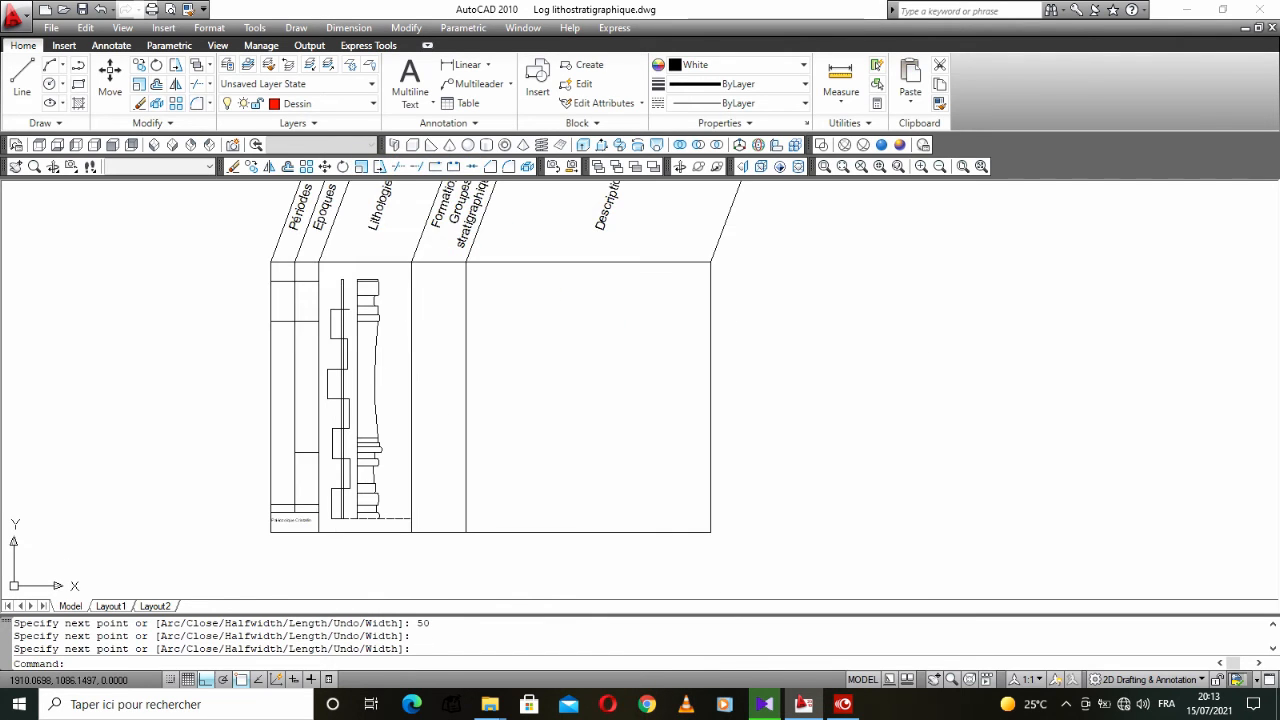
pyautogui.click(380, 166)
pyautogui.press('Return')
pyautogui.scroll(2, 345, 320)
pyautogui.moveTo(340, 298); pyautogui.dragTo(336, 258, button='middle')
pyautogui.click(332, 251)
pyautogui.click(319, 573)
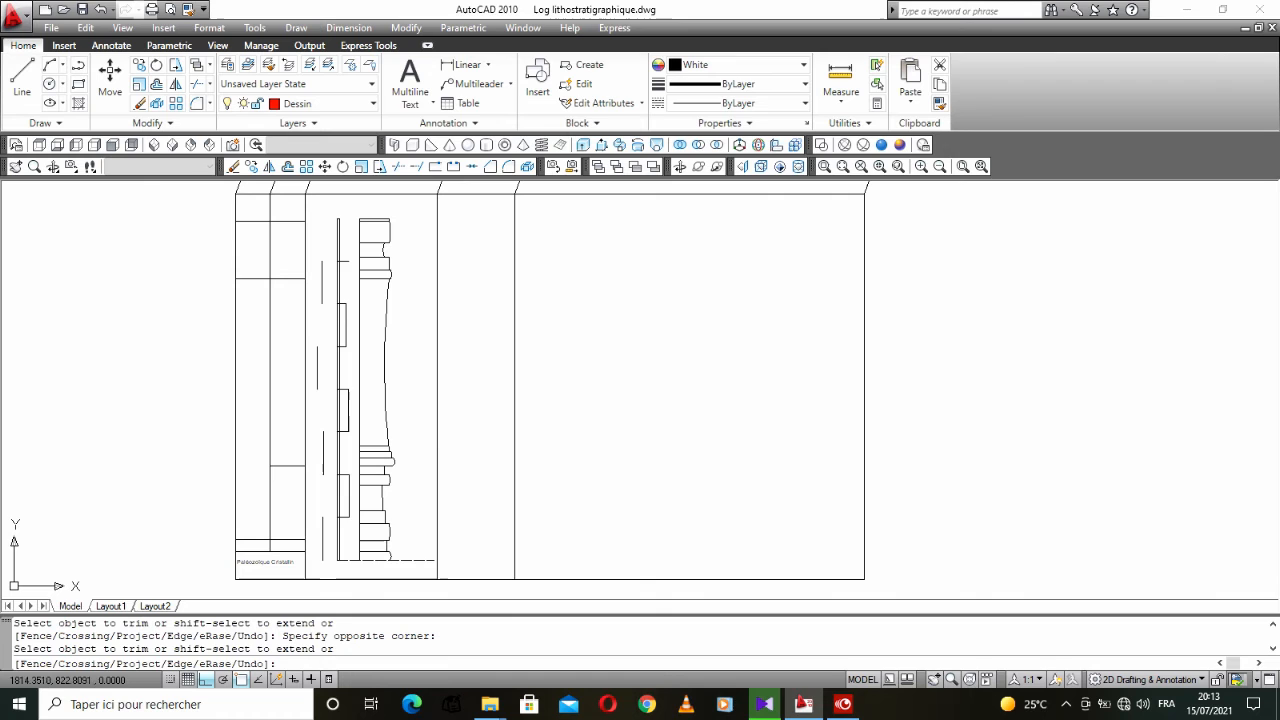
pyautogui.click(347, 244)
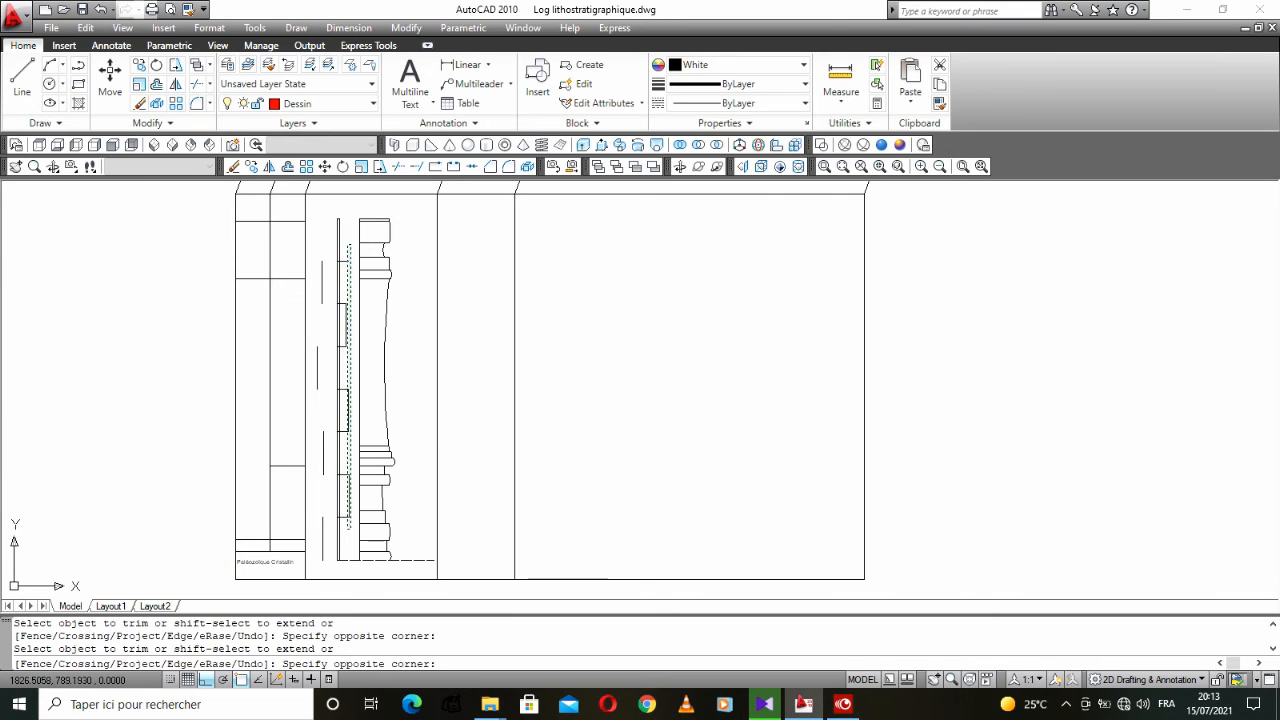
pyautogui.click(343, 531)
pyautogui.click(322, 438)
pyautogui.rightClick(324, 438)
pyautogui.click(342, 446)
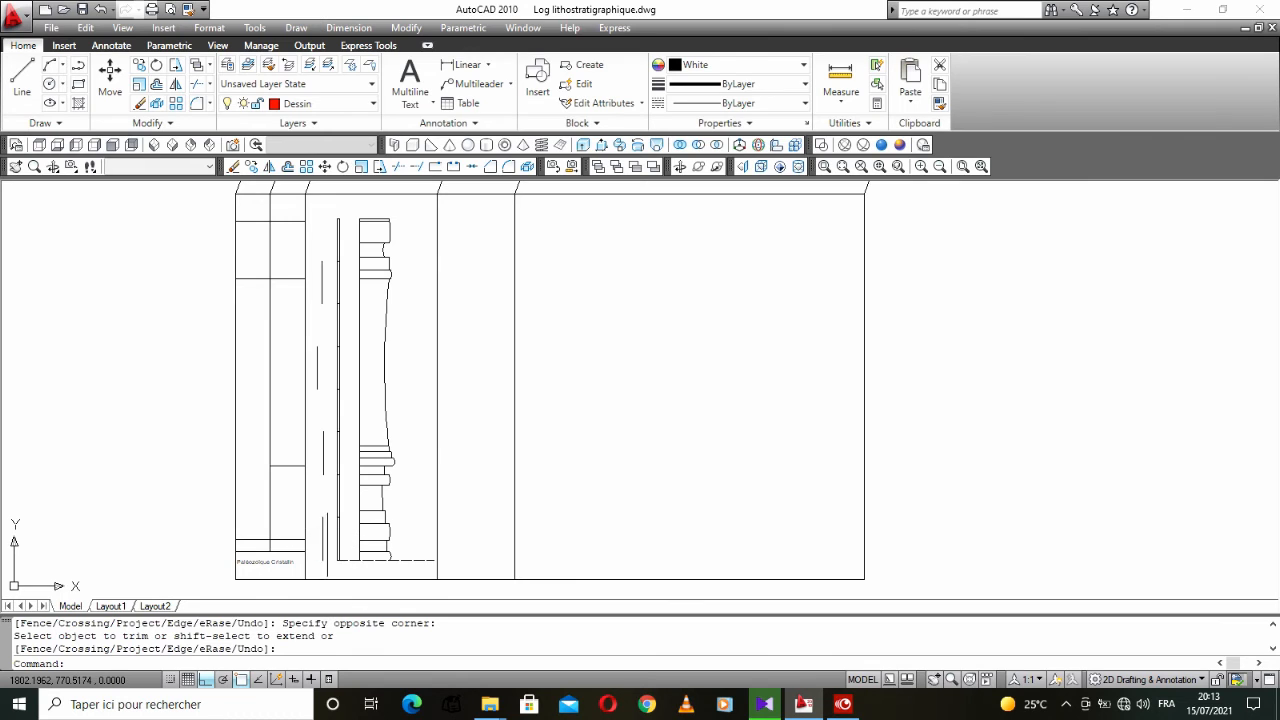
# Step: Erase the four leftover vertical segments beside the narrow rectangle
pyautogui.click(330, 572)
pyautogui.click(312, 260)
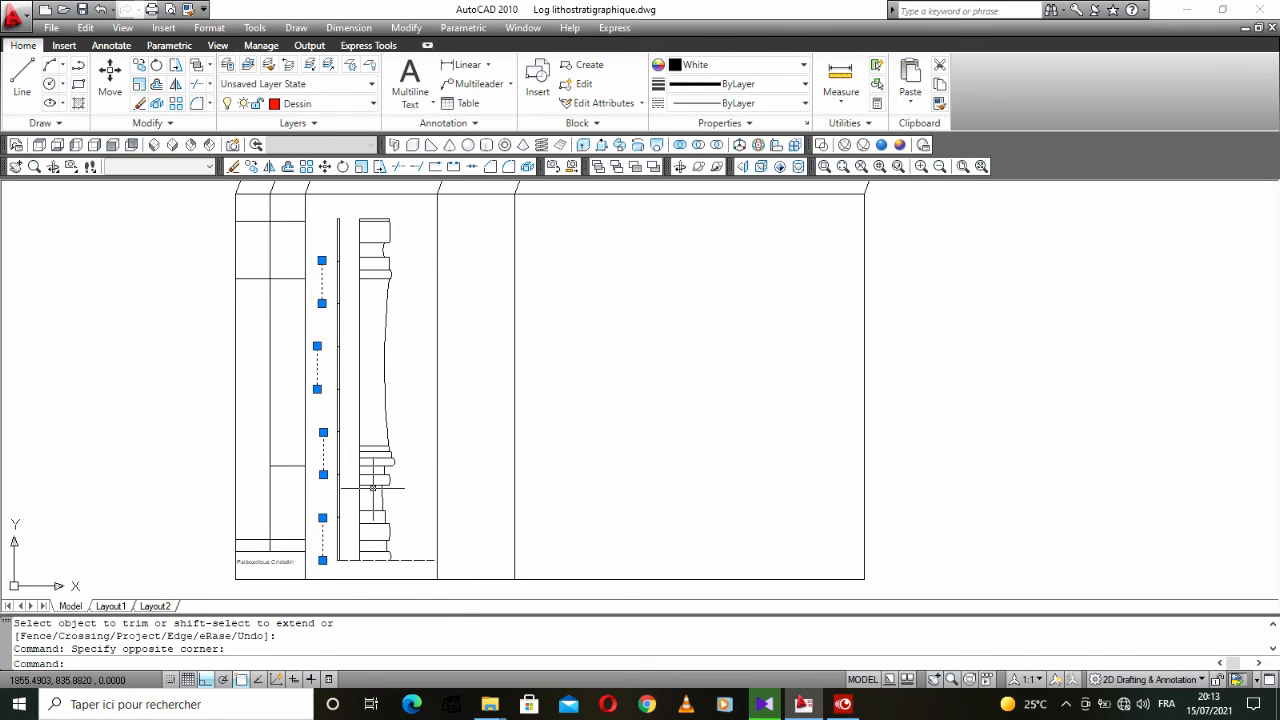
pyautogui.click(139, 104)
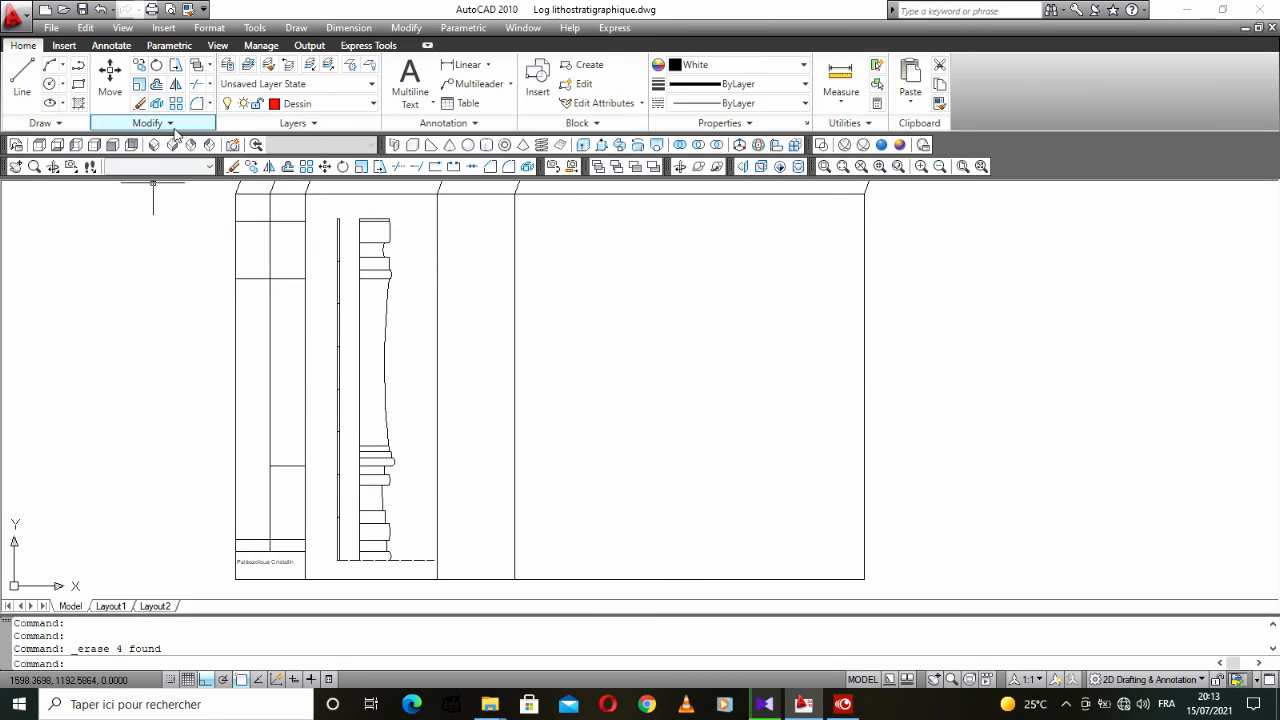
# Step: Start a hatch and choose the predefined SOLID pattern
pyautogui.click(80, 106)
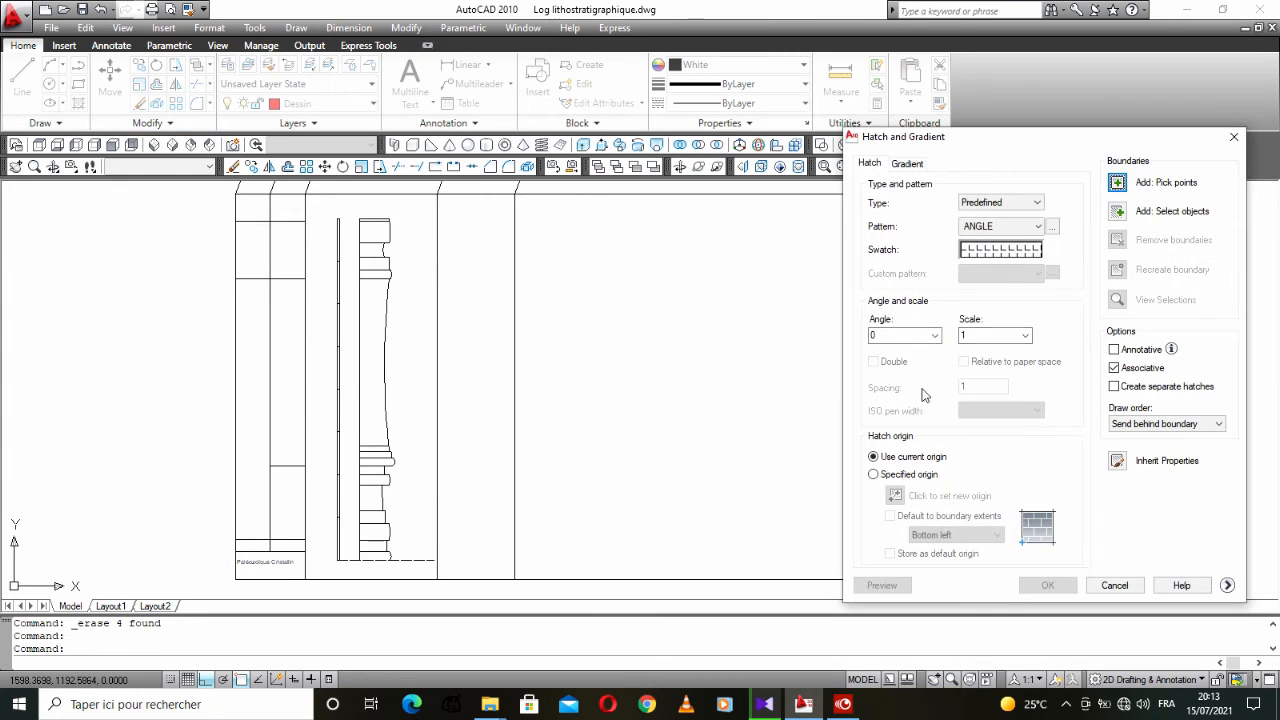
pyautogui.click(1052, 227)
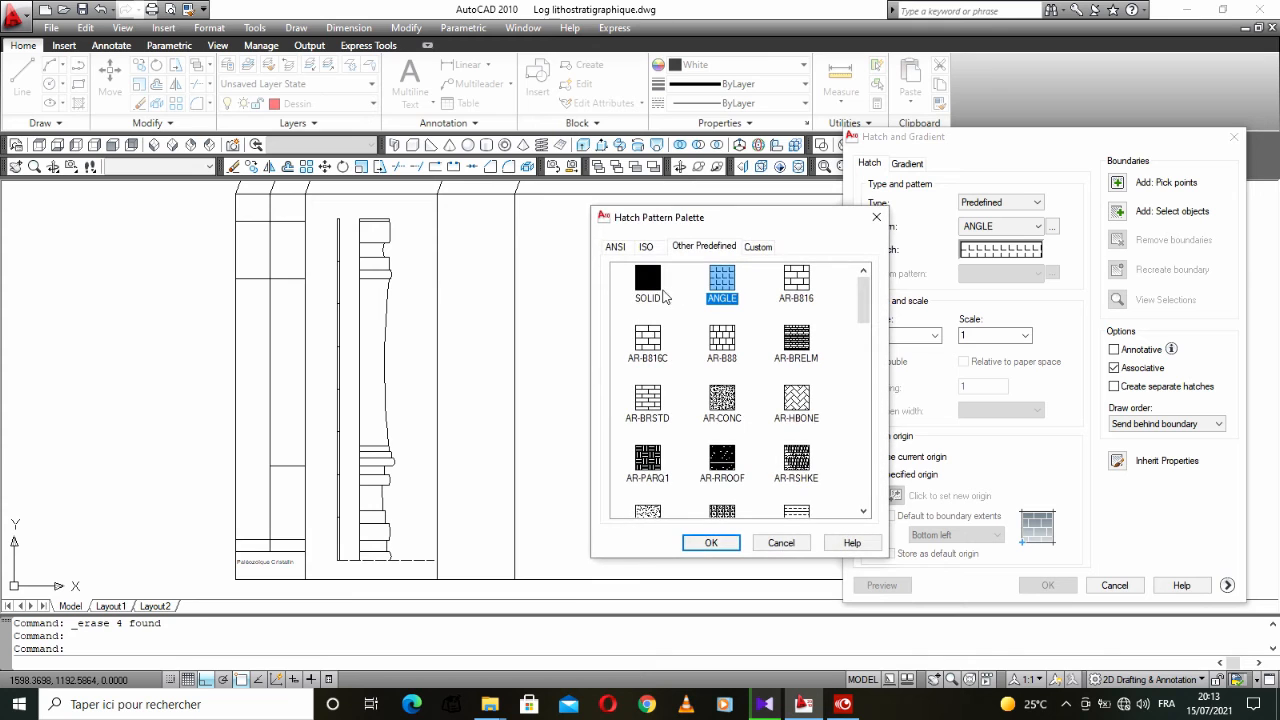
pyautogui.click(648, 283)
pyautogui.click(729, 543)
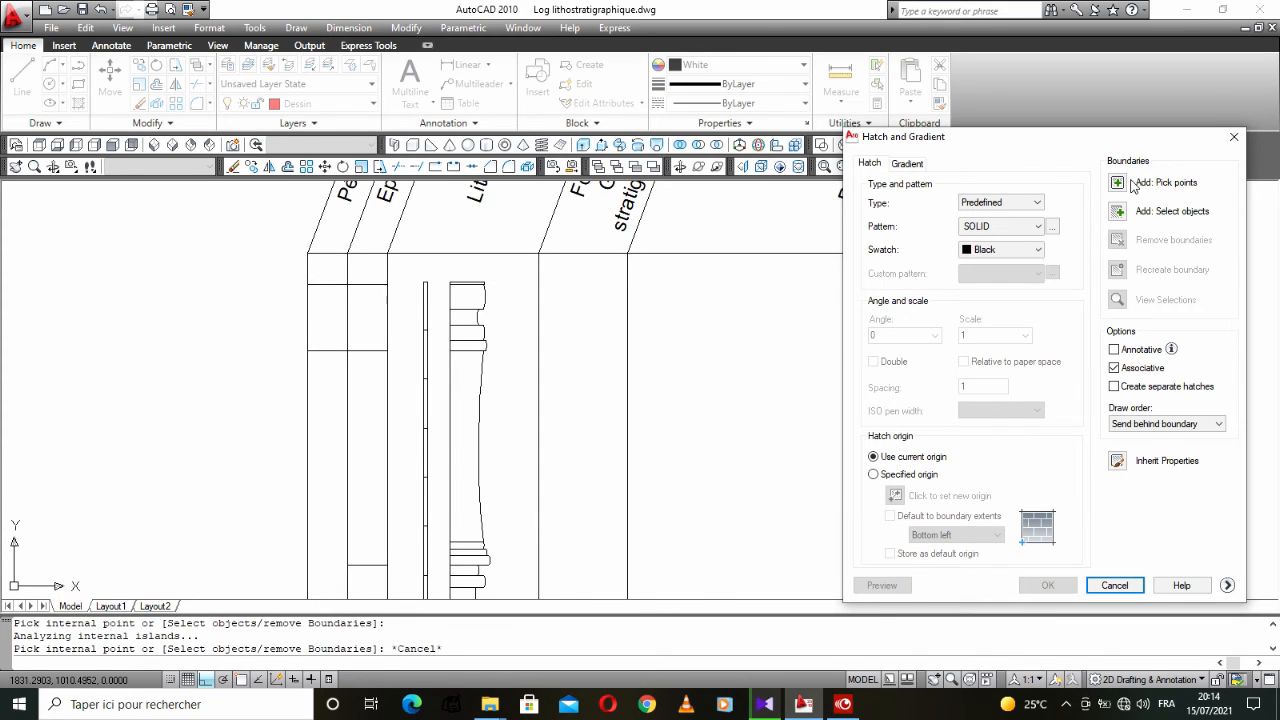
# Step: Fill the first and third divisions from the bottom of the narrow rectangle with the solid black hatch
pyautogui.click(1118, 183)
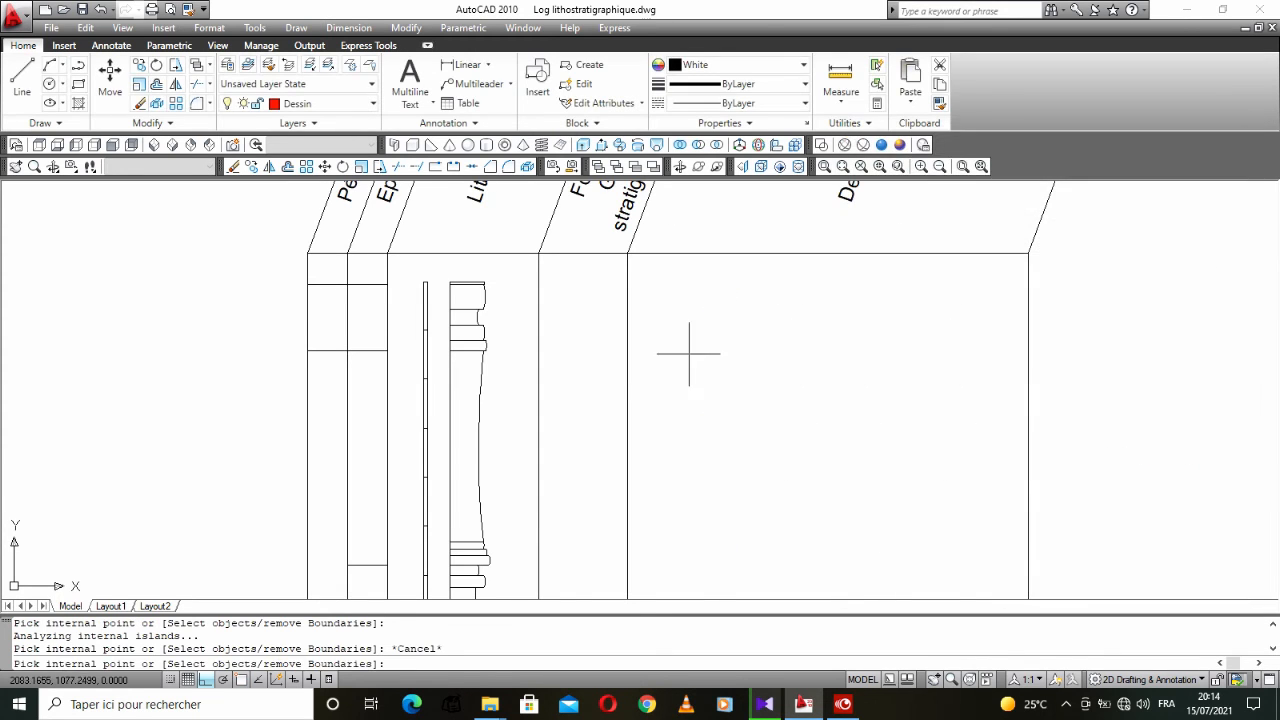
pyautogui.scroll(-3, 686, 349)
pyautogui.scroll(3, 597, 451)
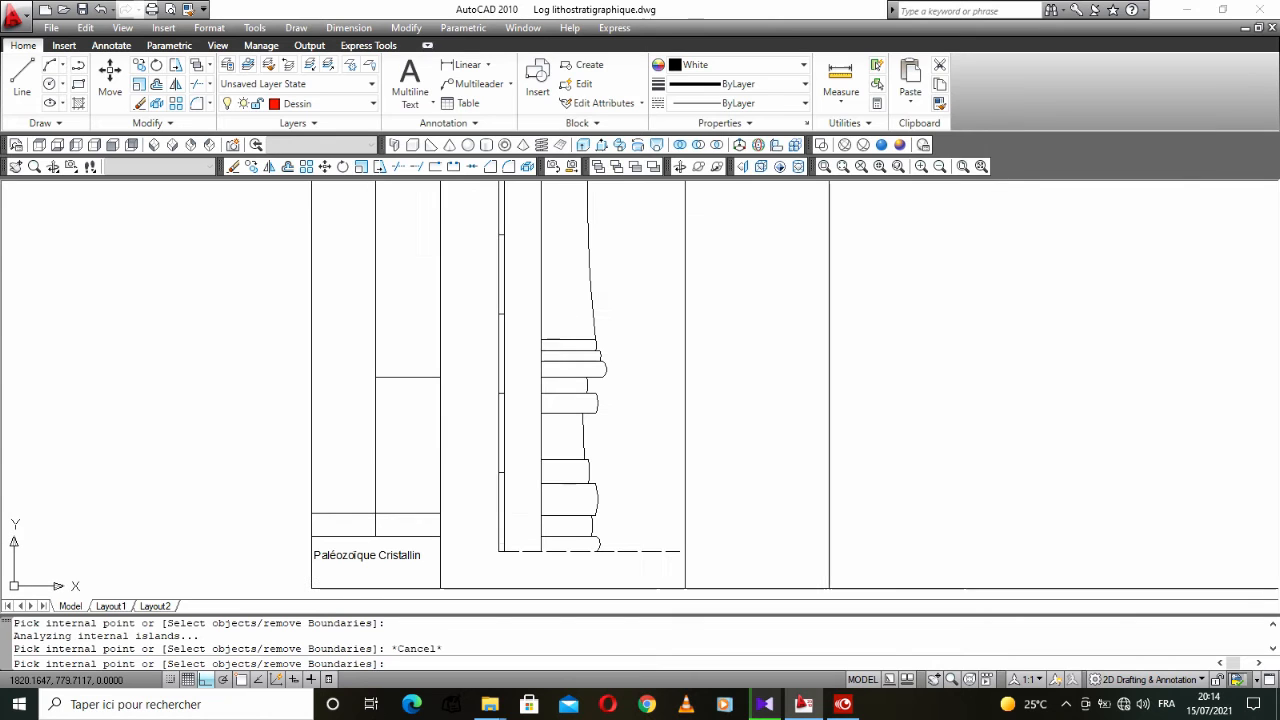
pyautogui.click(508, 510)
pyautogui.moveTo(513, 500); pyautogui.dragTo(476, 528, button='middle')
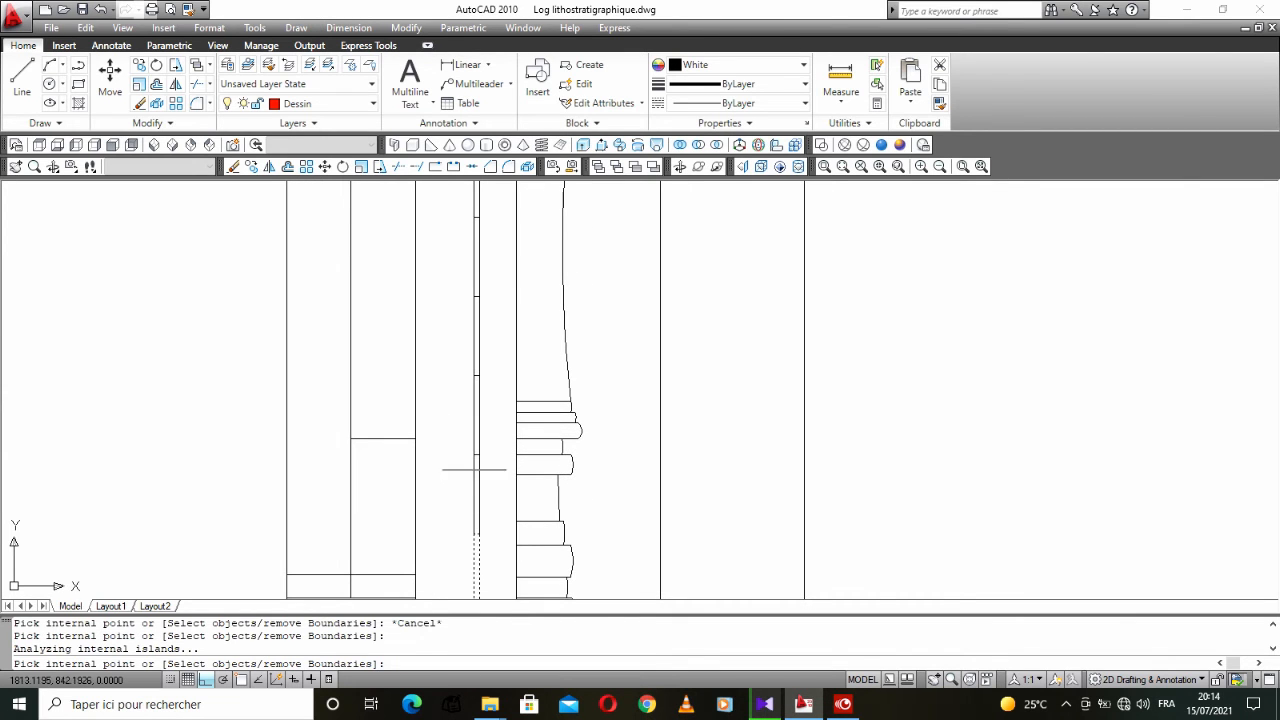
pyautogui.click(474, 434)
pyautogui.rightClick(486, 455)
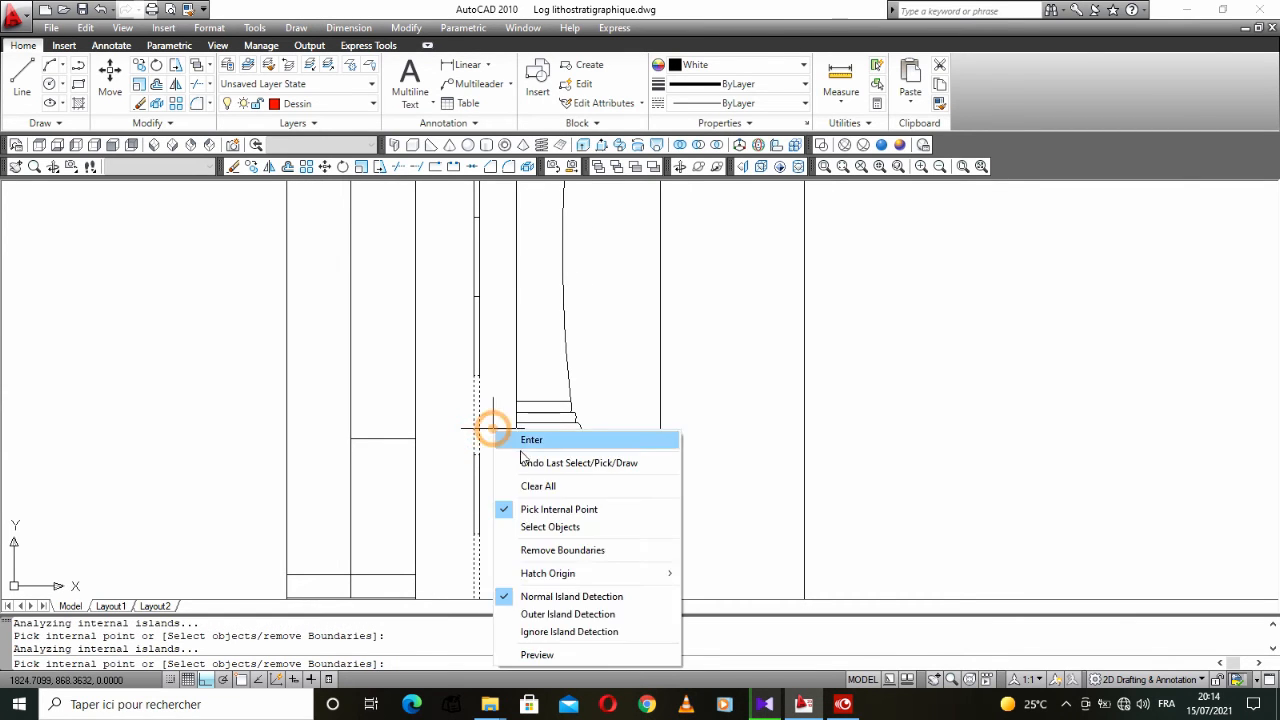
pyautogui.click(575, 655)
pyautogui.rightClick(506, 523)
# Step: Fill the fifth and seventh divisions from the bottom of the scale bar with the solid black hatch
pyautogui.scroll(-3, 477, 531)
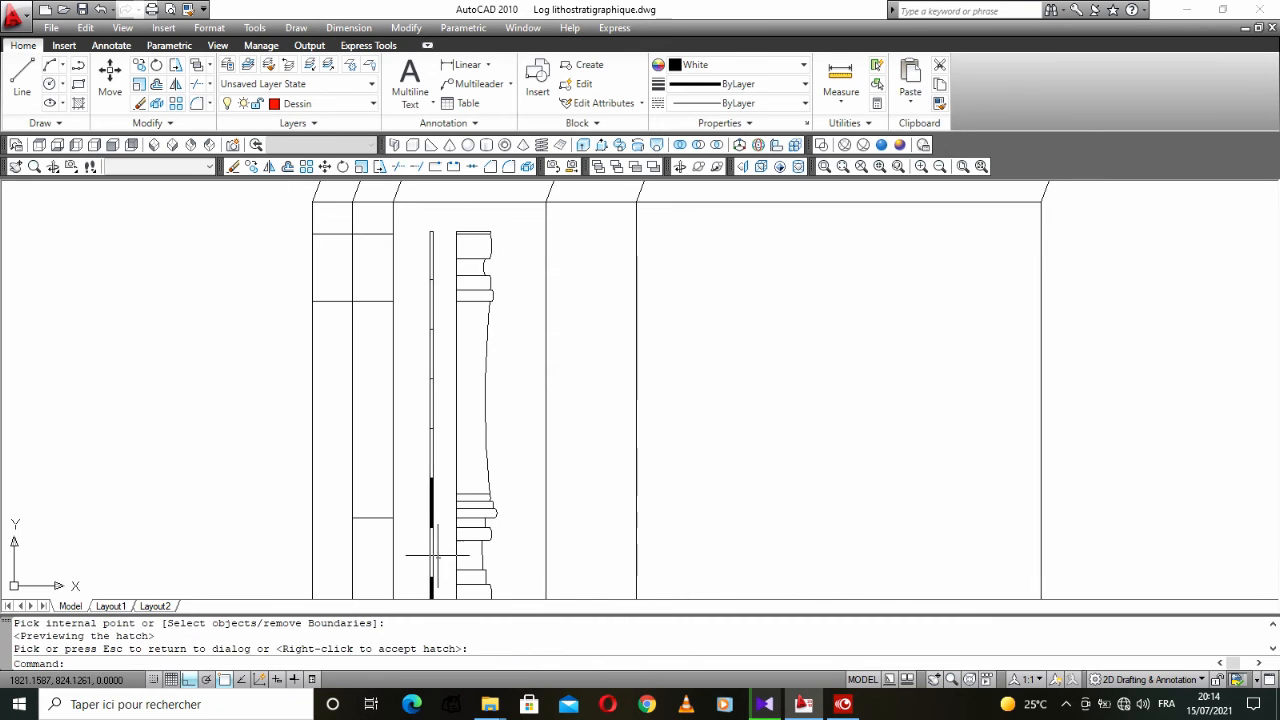
pyautogui.scroll(2, 435, 502)
pyautogui.rightClick(440, 490)
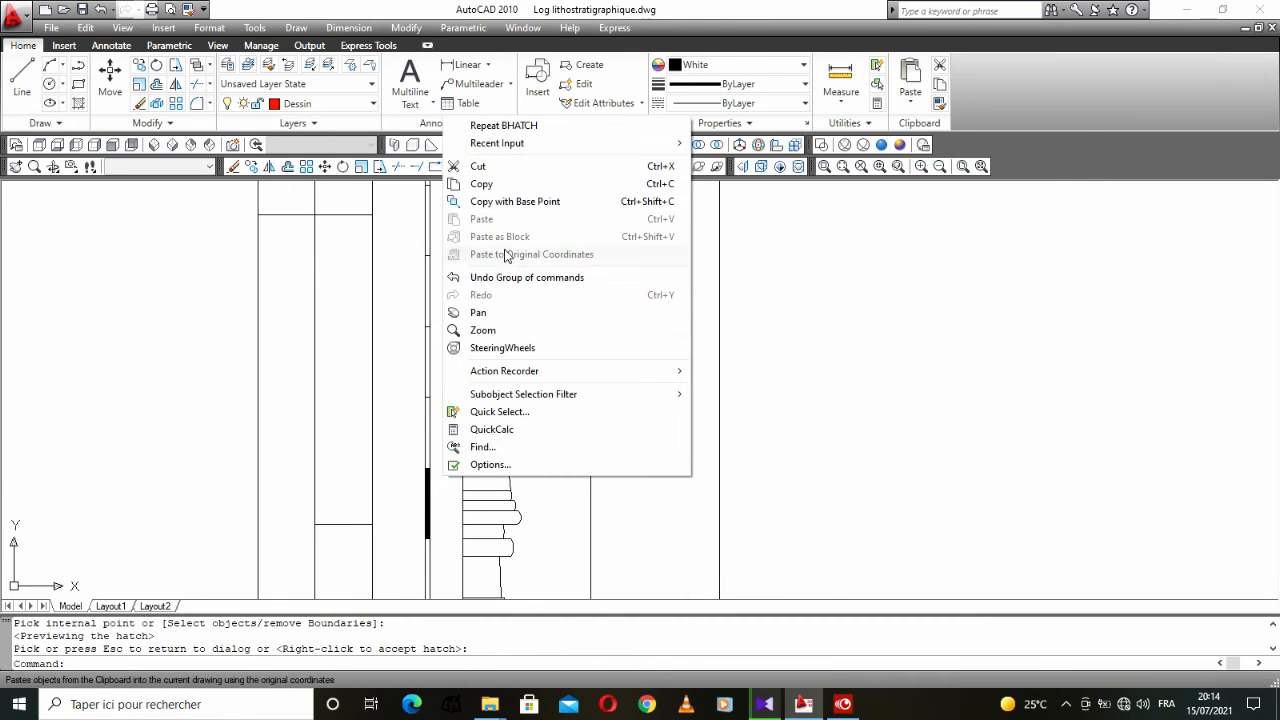
pyautogui.click(490, 125)
pyautogui.click(1113, 176)
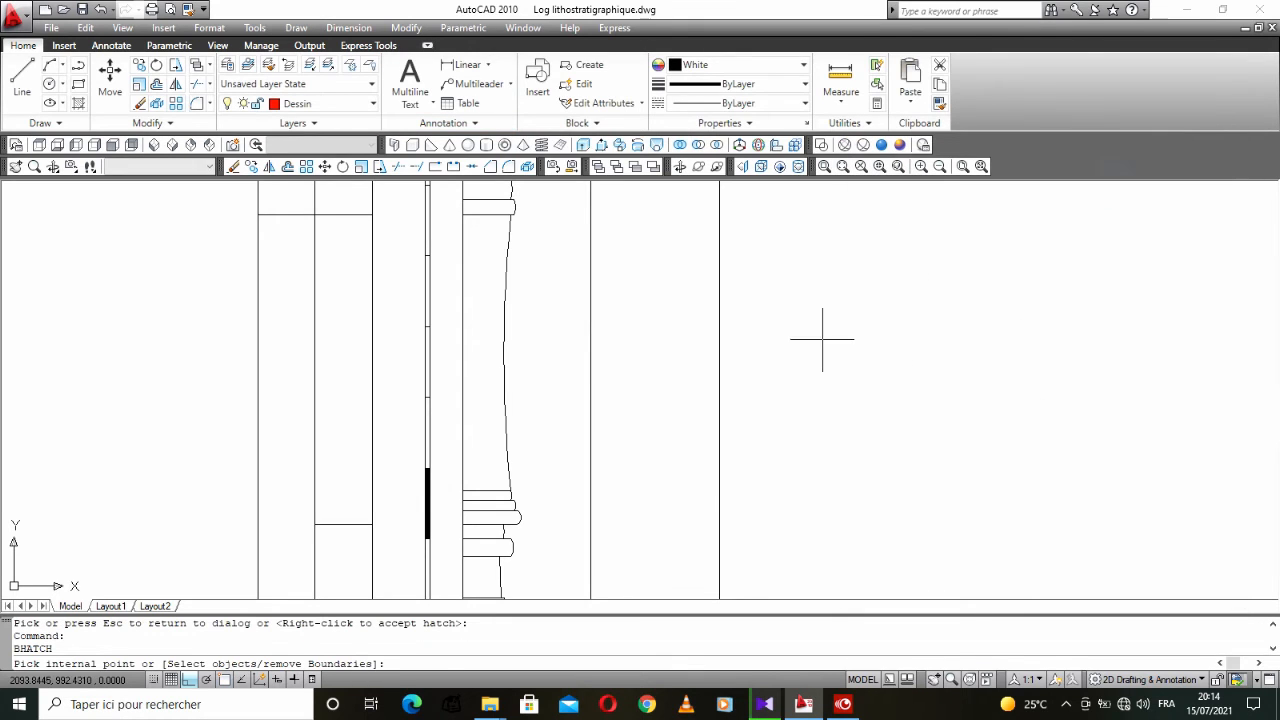
pyautogui.moveTo(518, 361); pyautogui.dragTo(549, 541, button='middle')
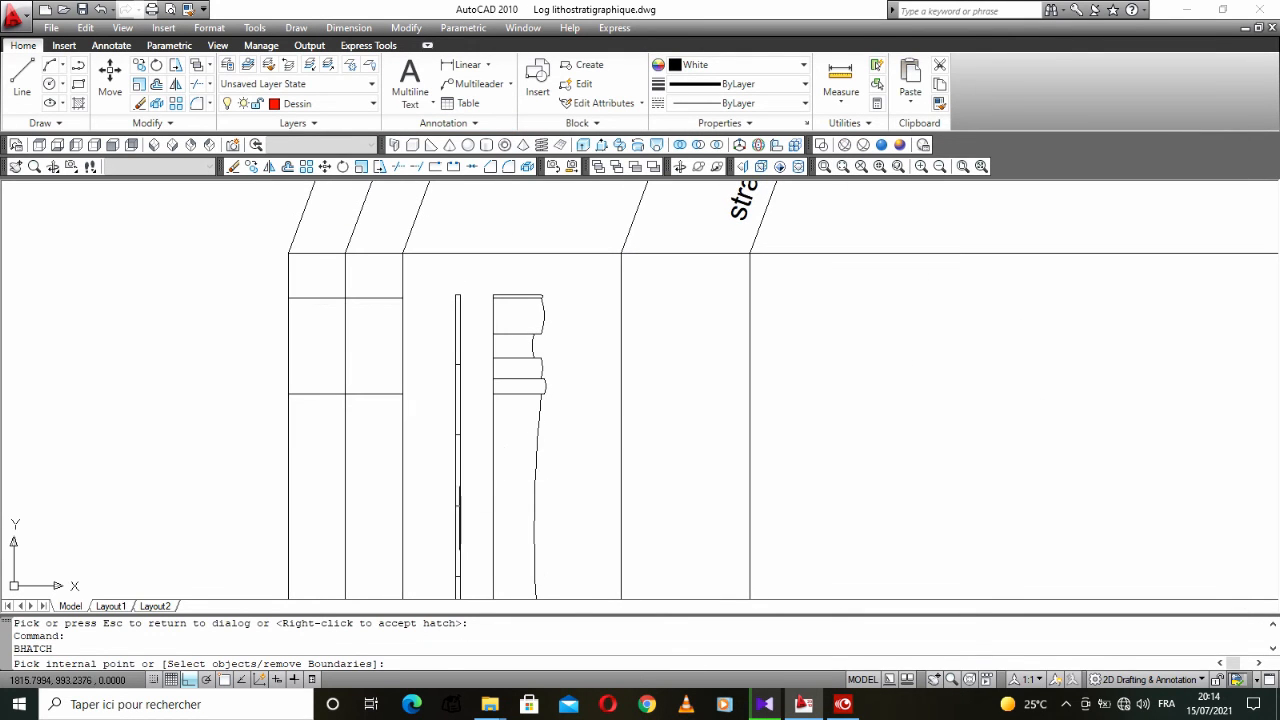
pyautogui.click(457, 520)
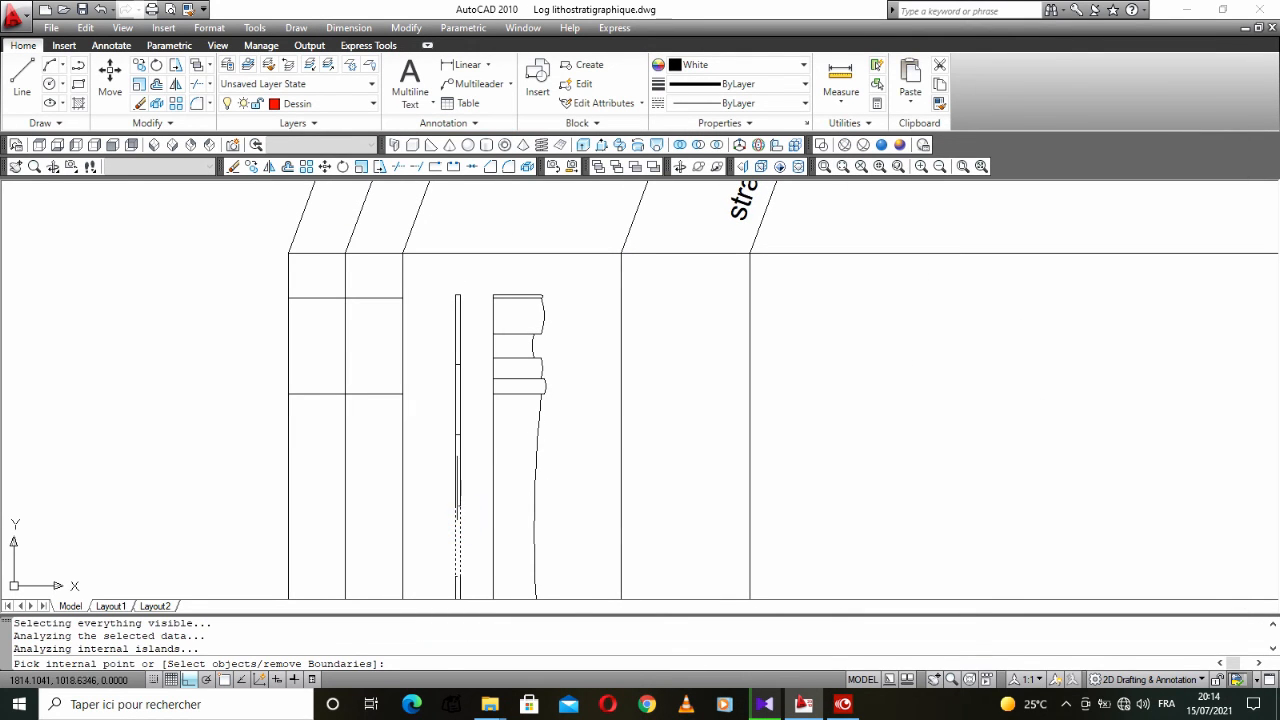
pyautogui.click(457, 422)
pyautogui.rightClick(471, 400)
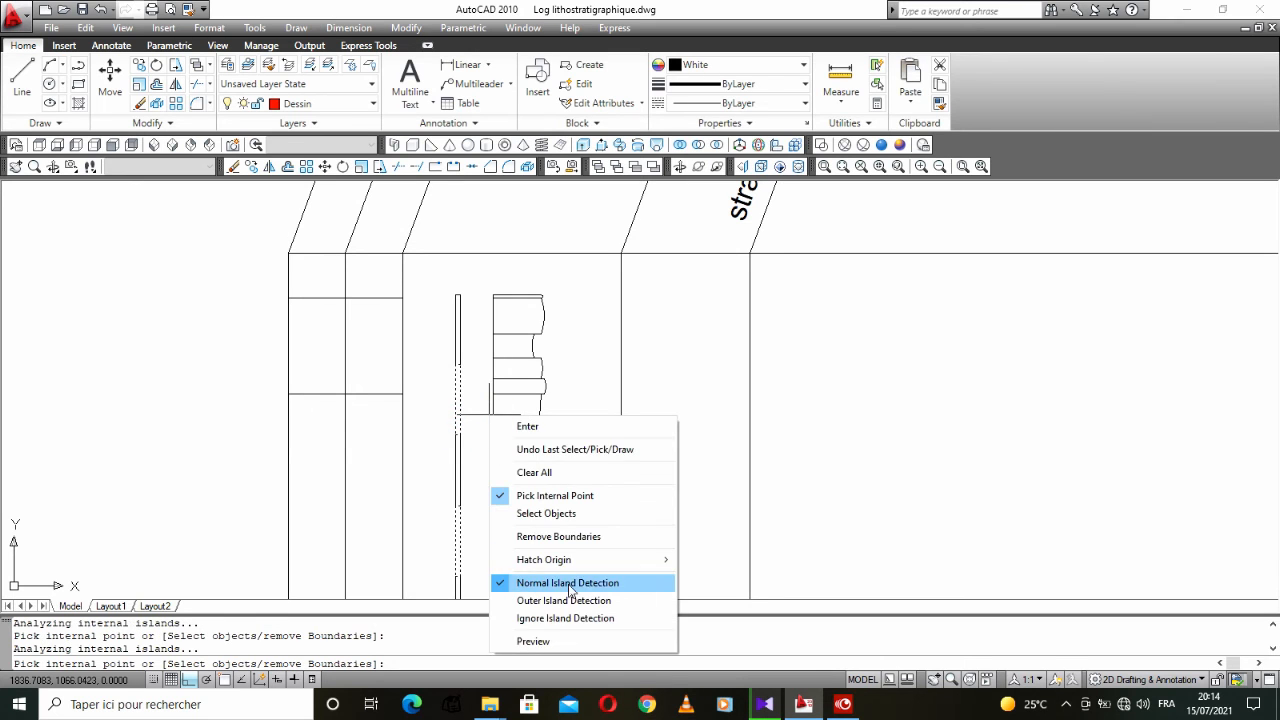
pyautogui.click(545, 644)
# Step: Add the multiline text "0 m" beside the base of the scale bar with a text height of 15
pyautogui.scroll(-4, 643, 458)
pyautogui.scroll(2, 433, 396)
pyautogui.moveTo(427, 437); pyautogui.dragTo(409, 378, button='middle')
pyautogui.scroll(4, 346, 525)
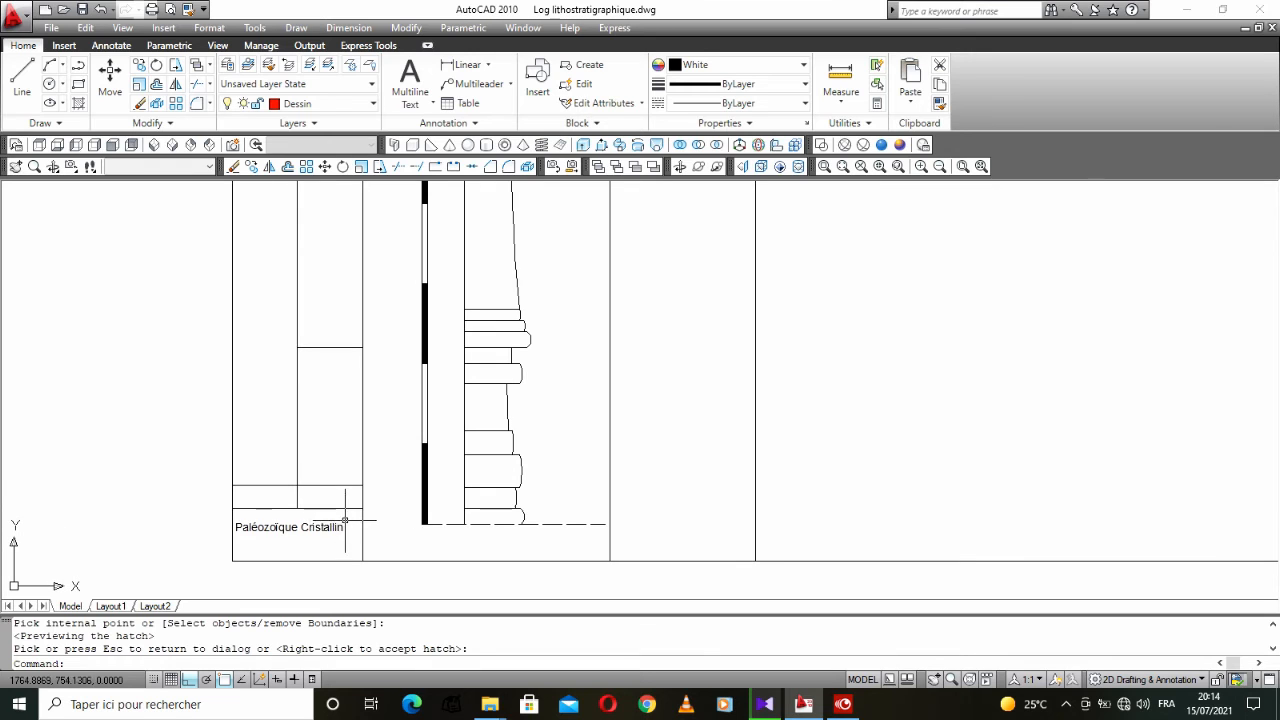
pyautogui.click(343, 524)
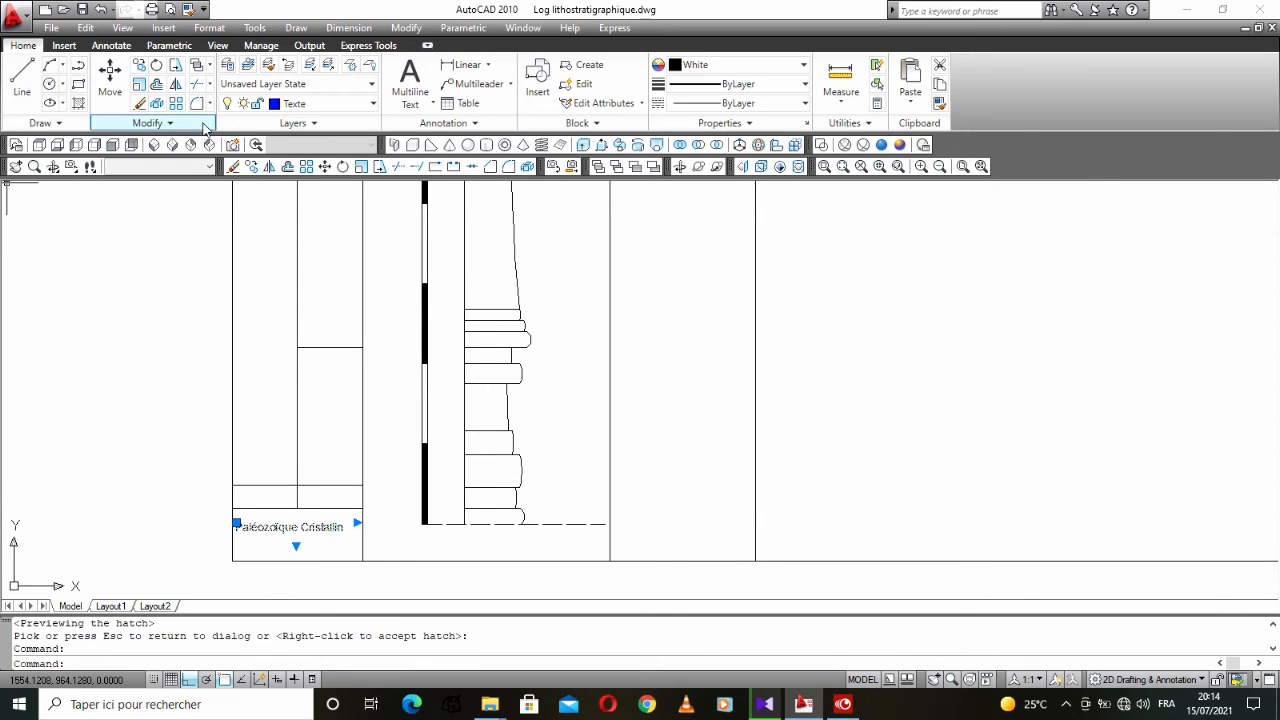
pyautogui.click(416, 80)
pyautogui.scroll(3, 418, 545)
pyautogui.click(408, 490)
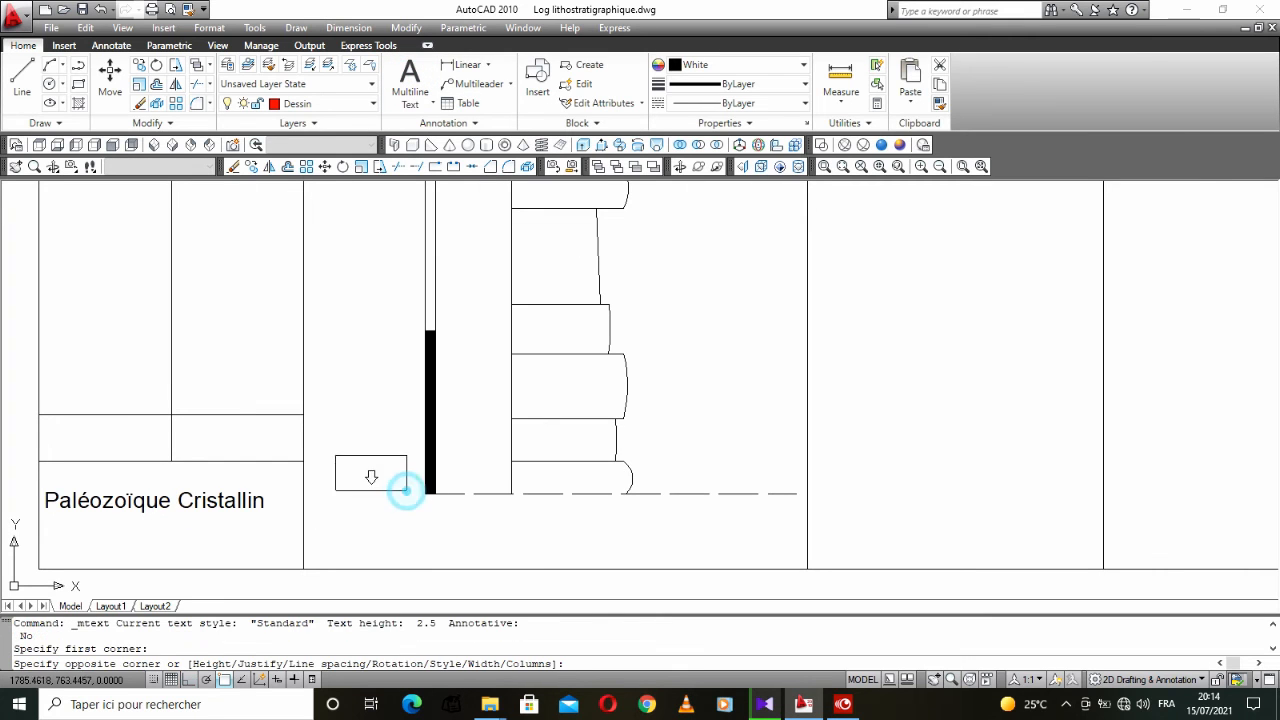
pyautogui.click(329, 453)
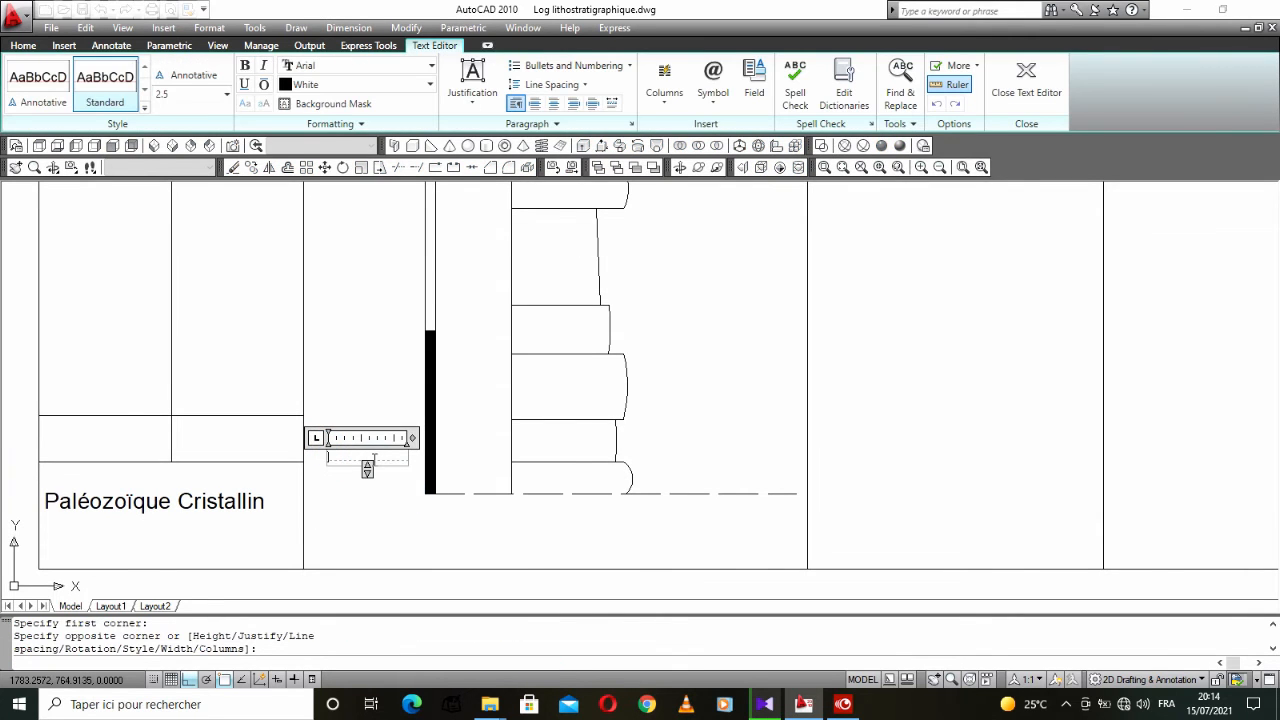
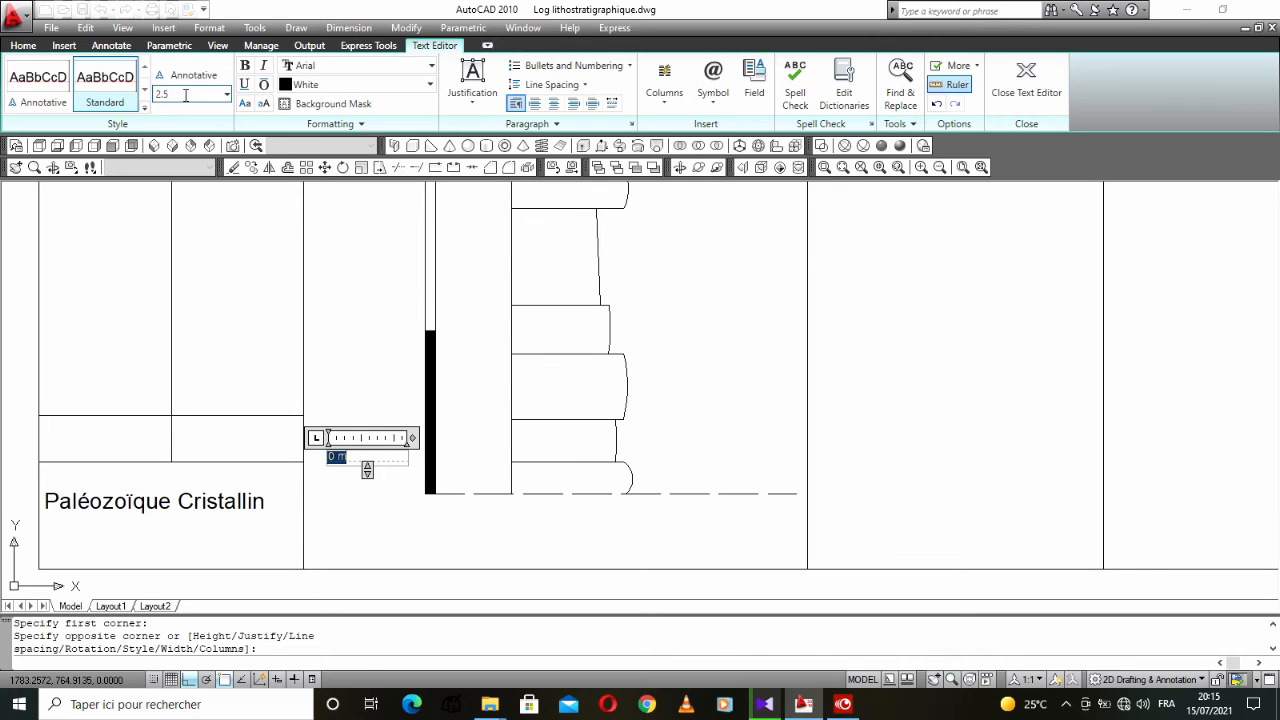
pyautogui.write('15')
pyautogui.press('Return')
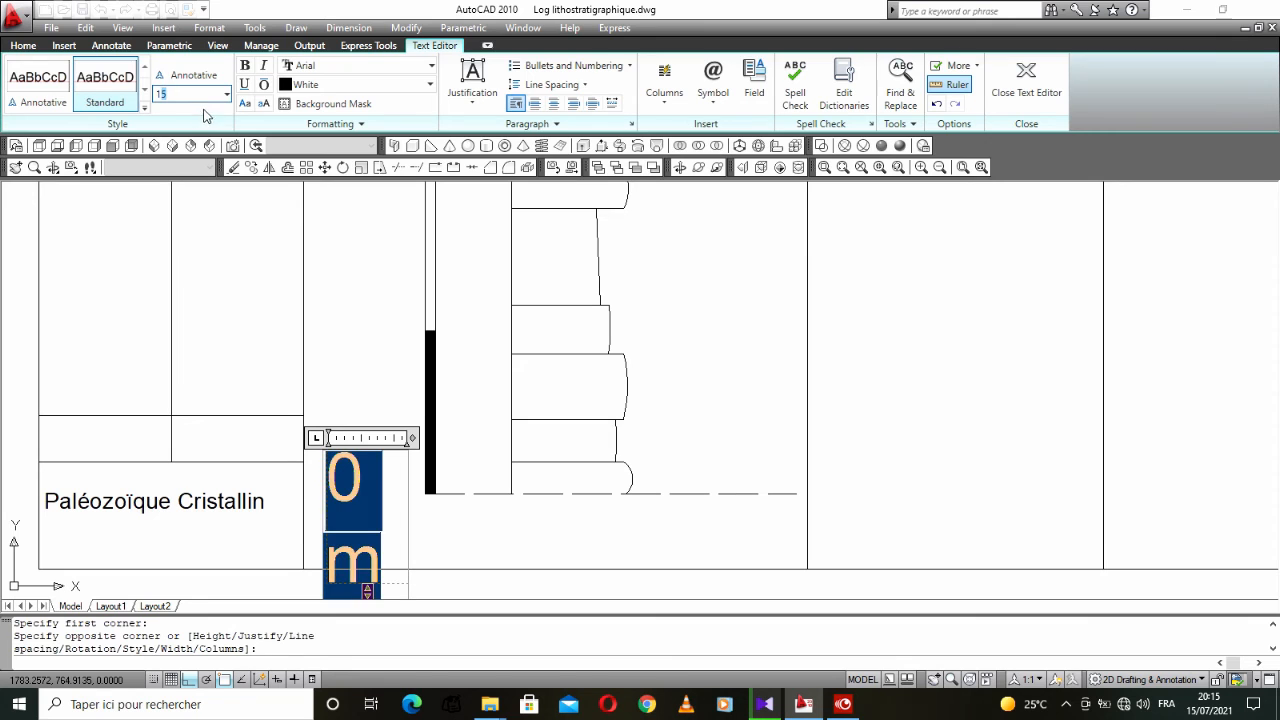
pyautogui.click(370, 314)
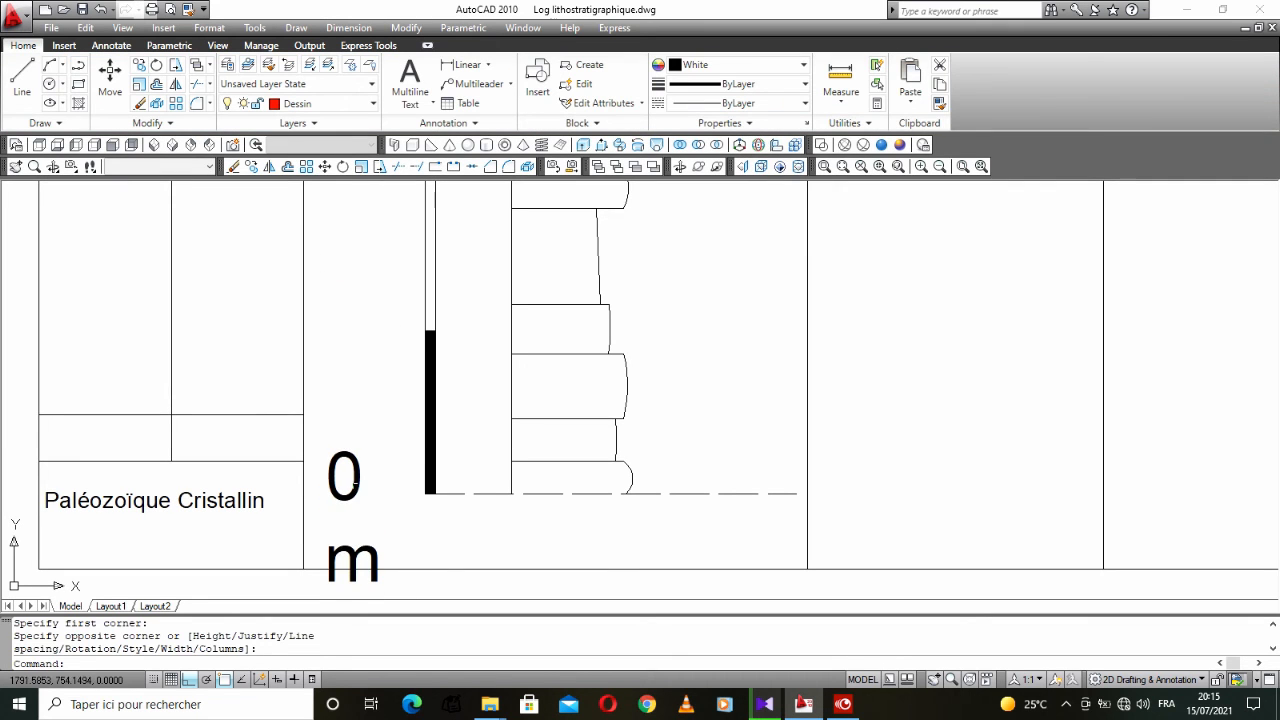
# Step: Set the text height of the "0 m" label to 10
pyautogui.click(351, 497)
pyautogui.doubleClick(356, 484)
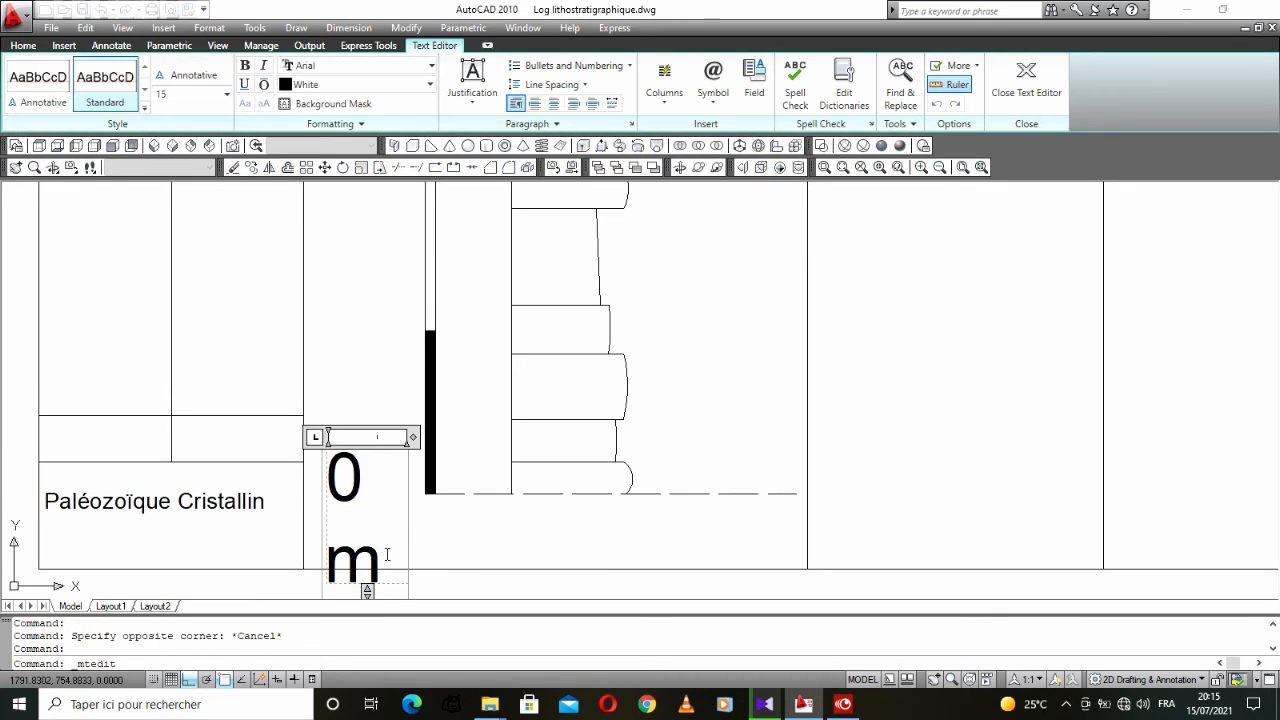
pyautogui.click(204, 95)
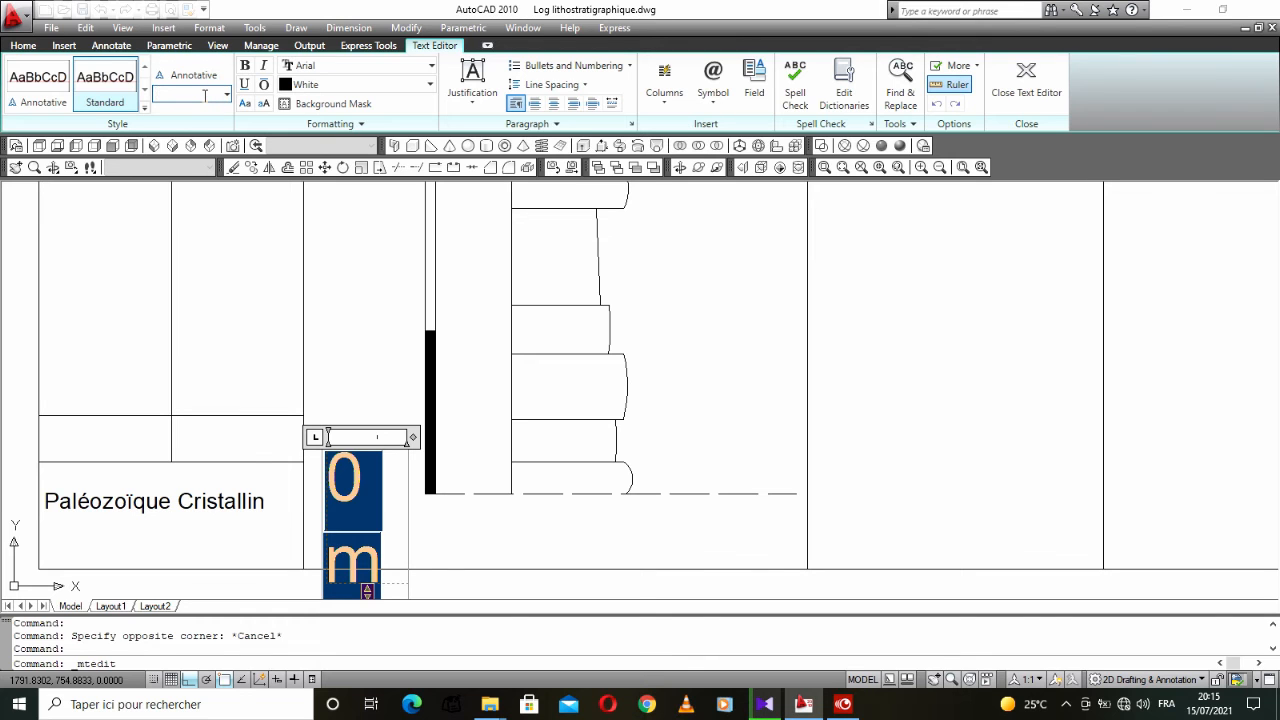
pyautogui.write('10')
pyautogui.click(349, 269)
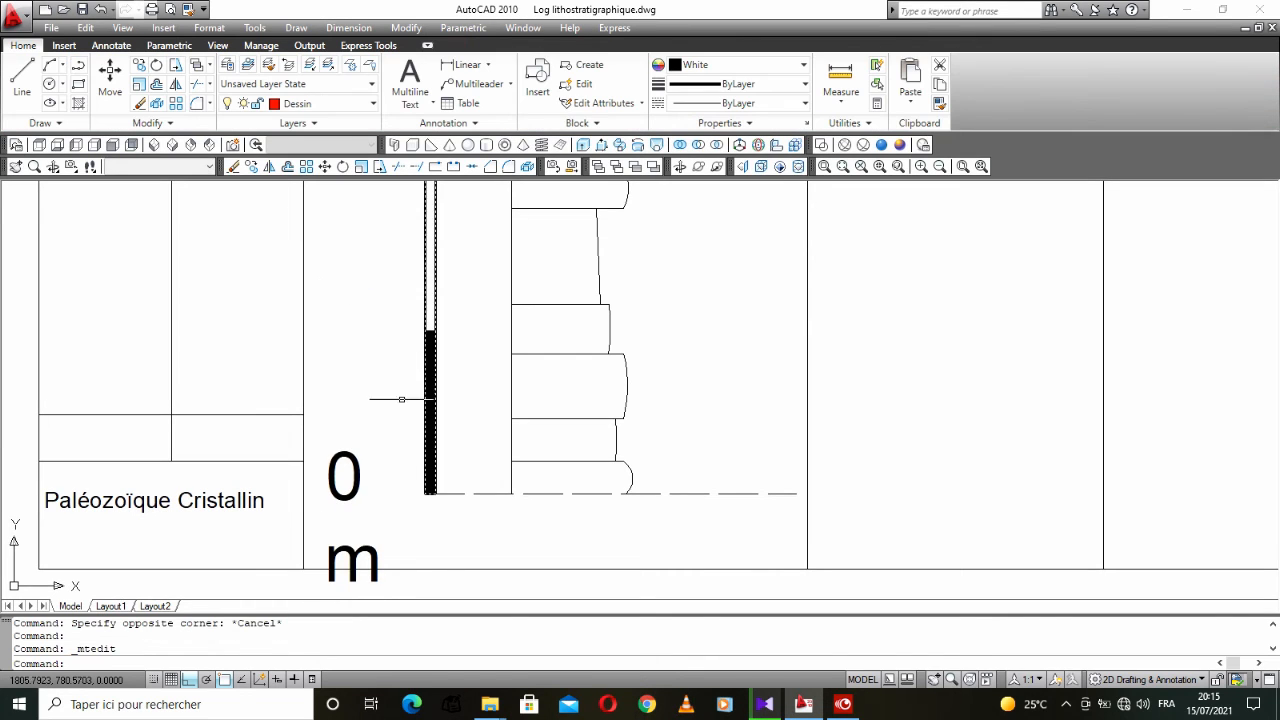
pyautogui.doubleClick(343, 462)
pyautogui.moveTo(382, 563); pyautogui.dragTo(316, 507)
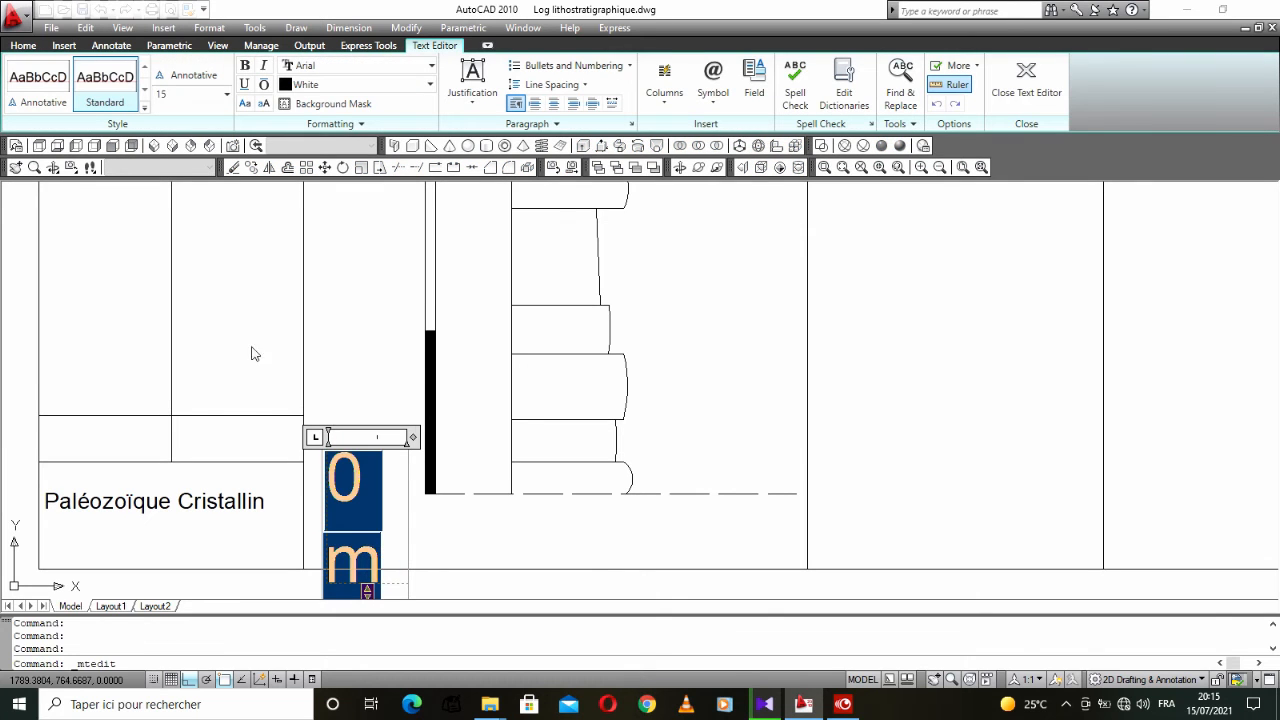
pyautogui.click(194, 90)
pyautogui.press('Return')
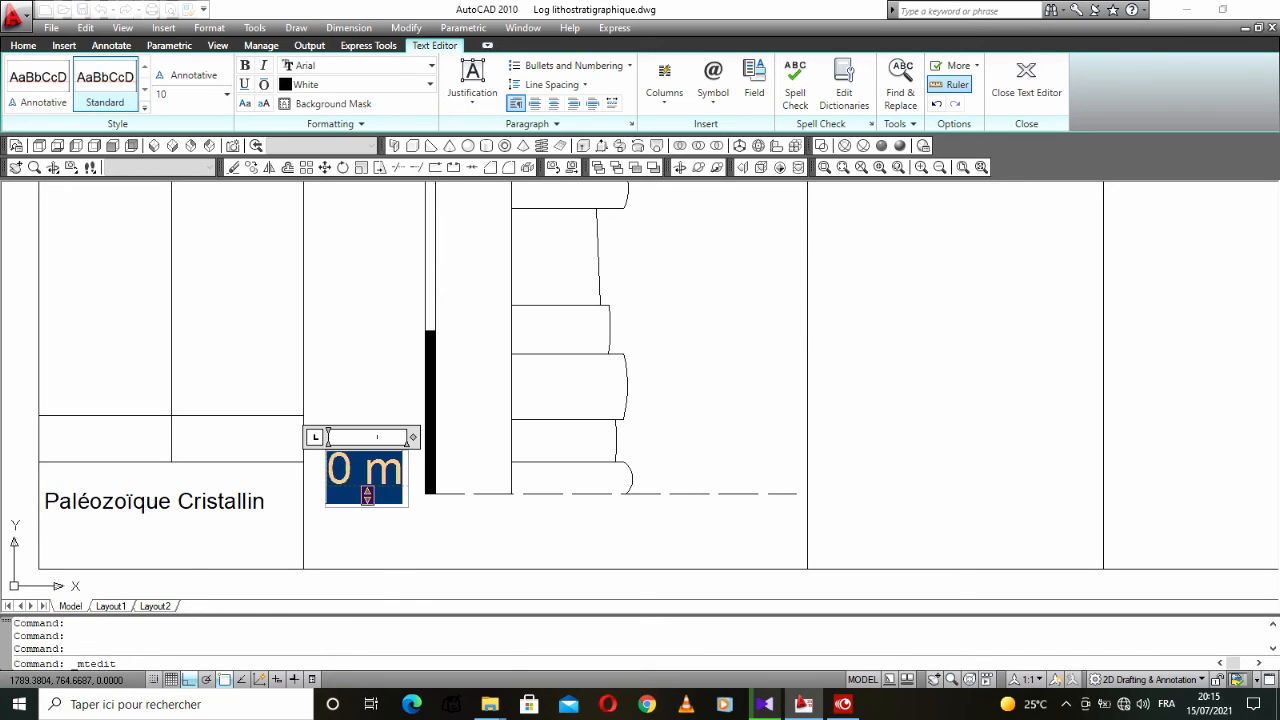
pyautogui.click(379, 530)
# Step: Move the "0 m" label straight down slightly so it sits closer to the base level of the scale bar
pyautogui.scroll(-6, 381, 483)
pyautogui.moveTo(380, 479); pyautogui.dragTo(277, 499, button='middle')
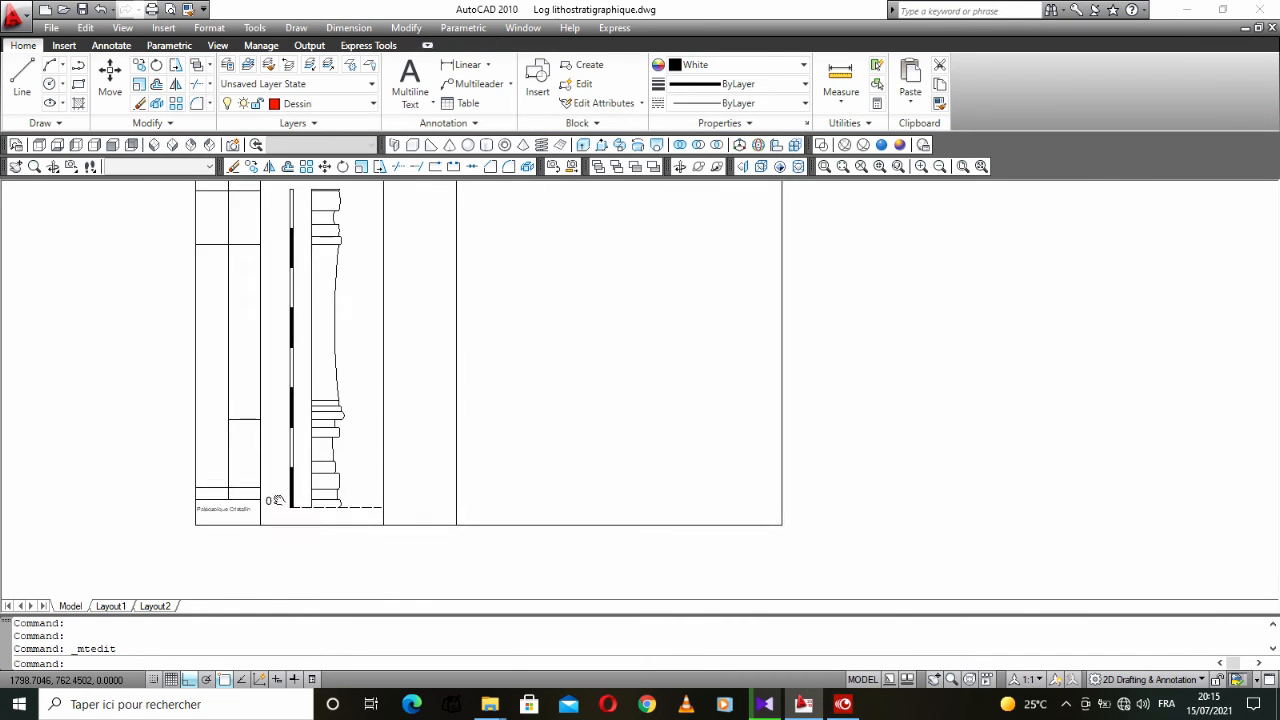
pyautogui.scroll(2, 277, 499)
pyautogui.click(285, 500)
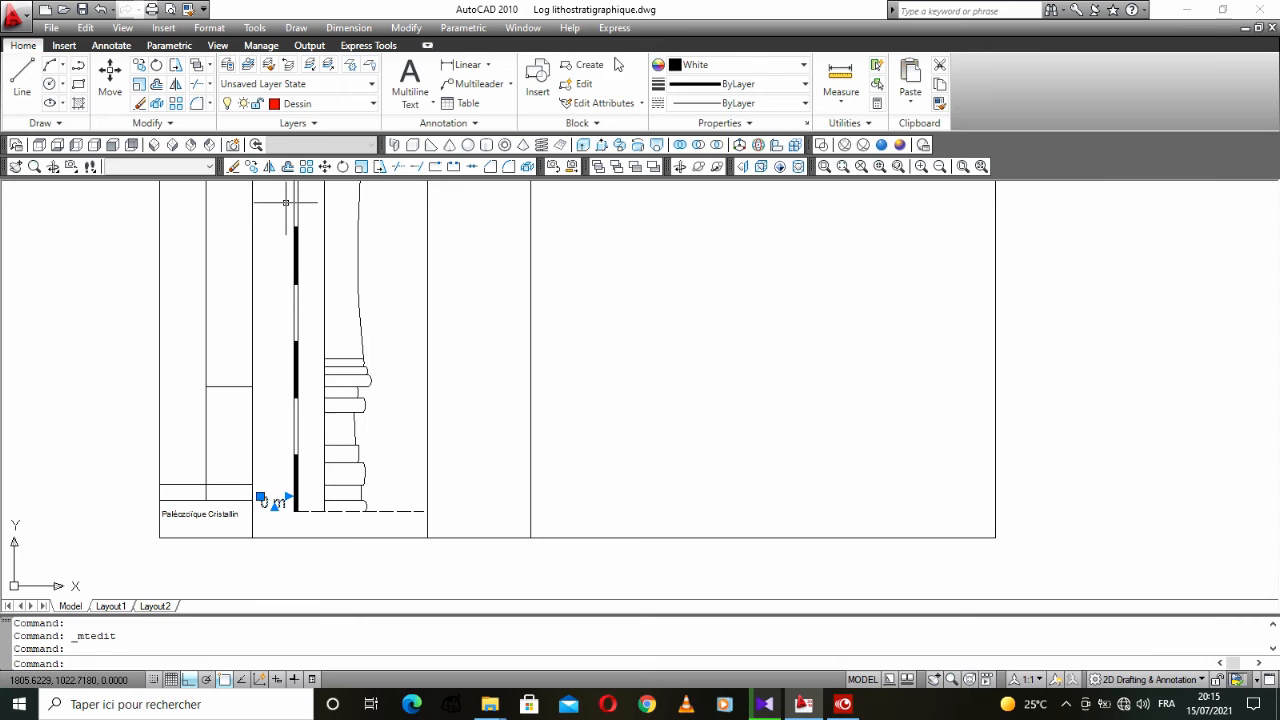
pyautogui.click(110, 77)
pyautogui.scroll(2, 355, 447)
pyautogui.scroll(2, 355, 447)
pyautogui.moveTo(200, 486); pyautogui.dragTo(325, 440, button='middle')
pyautogui.scroll(2, 325, 440)
pyautogui.click(409, 363)
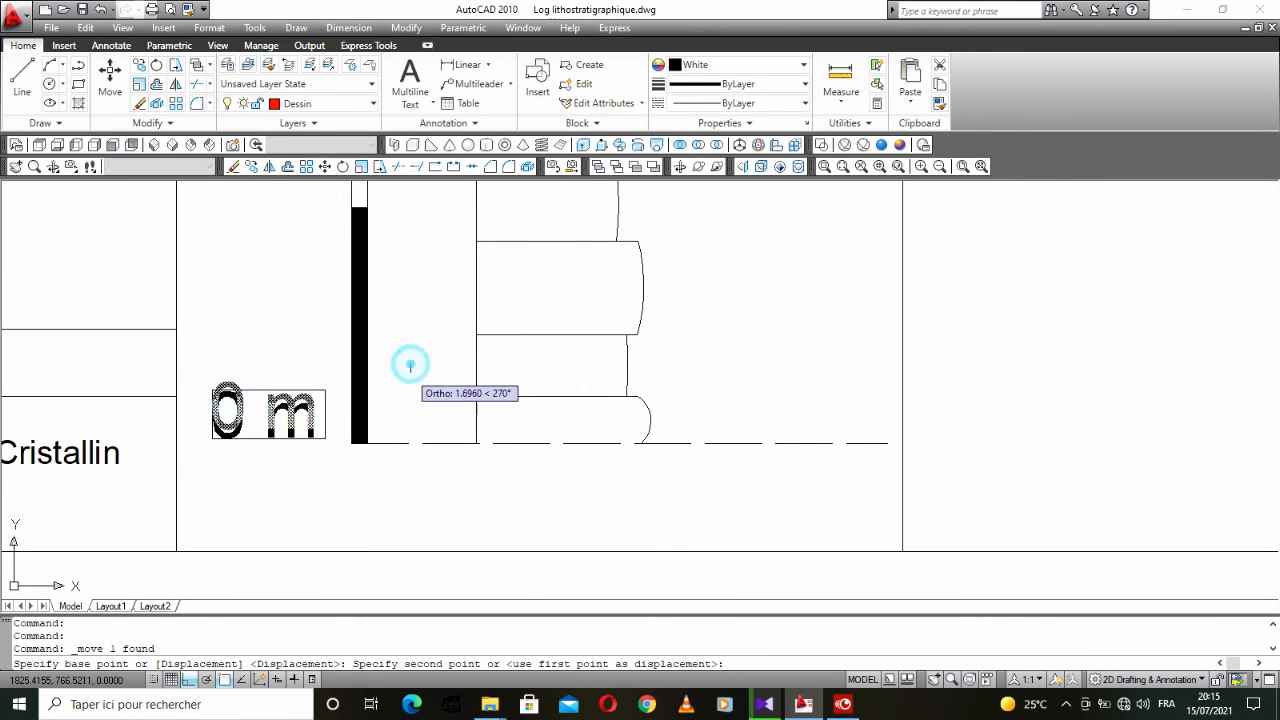
pyautogui.click(409, 386)
# Step: Copy the "0 m" label vertically from the scale bar's base to the lower end of the second black division
pyautogui.scroll(-2, 323, 440)
pyautogui.moveTo(325, 440); pyautogui.dragTo(301, 474, button='middle')
pyautogui.click(293, 459)
pyautogui.click(281, 463)
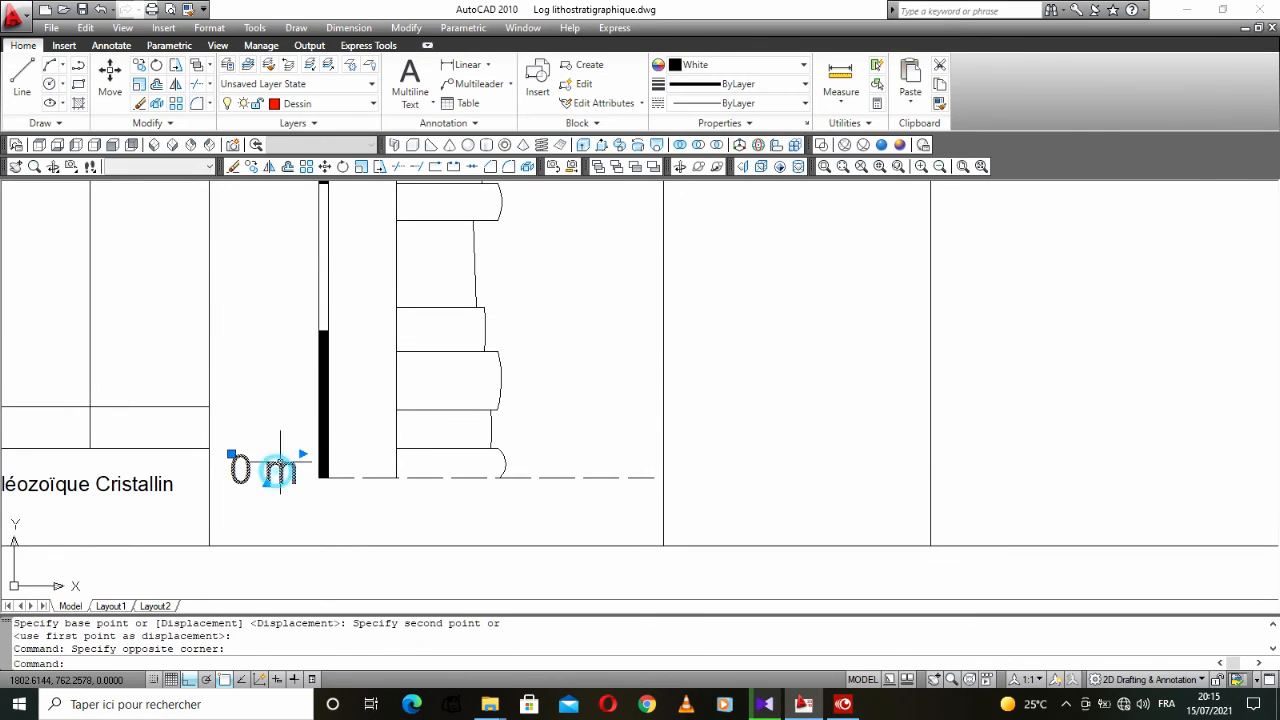
pyautogui.click(252, 167)
pyautogui.click(318, 478)
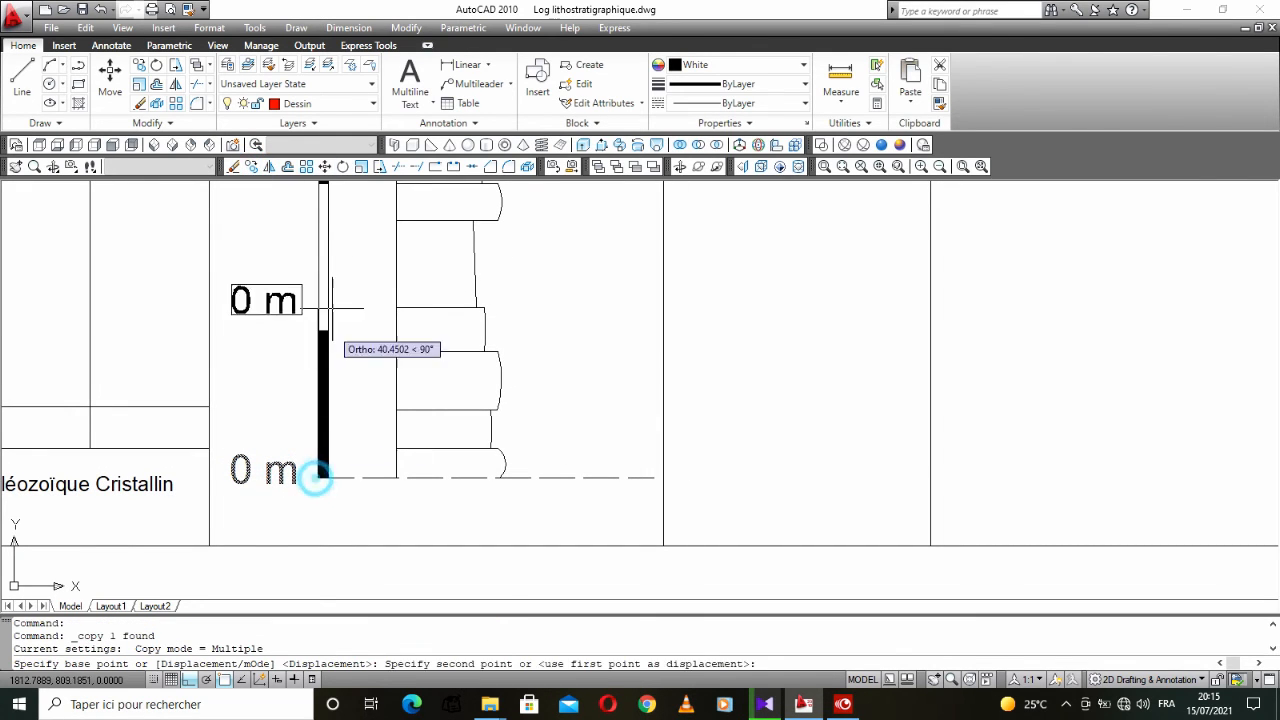
pyautogui.moveTo(320, 302); pyautogui.dragTo(302, 473, button='middle')
pyautogui.click(302, 353)
# Step: Place two more copies of the label at the lower ends of the third and fourth black divisions
pyautogui.scroll(-3, 298, 366)
pyautogui.moveTo(298, 356); pyautogui.dragTo(288, 390, button='middle')
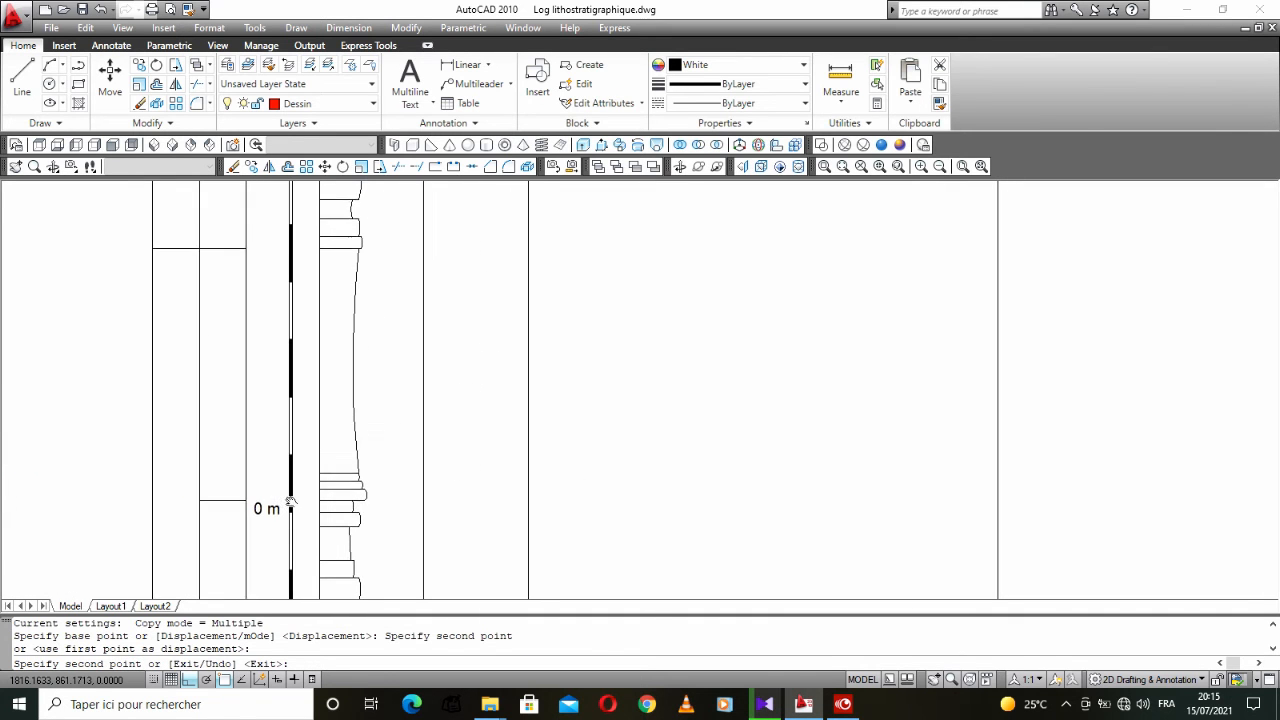
pyautogui.scroll(3, 288, 390)
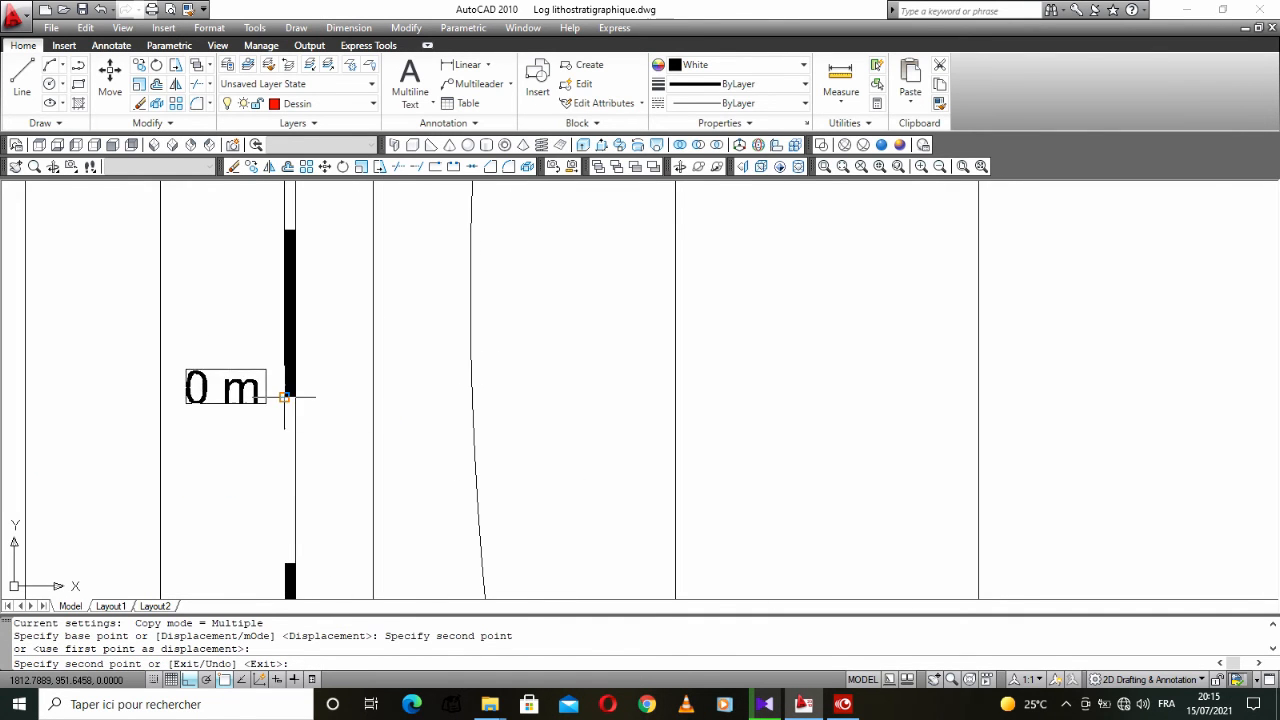
pyautogui.click(286, 397)
pyautogui.scroll(-4, 286, 397)
pyautogui.moveTo(280, 332); pyautogui.dragTo(270, 449, button='middle')
pyautogui.scroll(4, 270, 449)
pyautogui.click(276, 431)
pyautogui.rightClick(278, 348)
pyautogui.click(301, 360)
# Step: Change the three copied scale labels to 100, 200 and 300 from bottom to top
pyautogui.scroll(-5, 292, 348)
pyautogui.moveTo(293, 541); pyautogui.dragTo(289, 429, button='middle')
pyautogui.scroll(2, 289, 429)
pyautogui.doubleClick(267, 388)
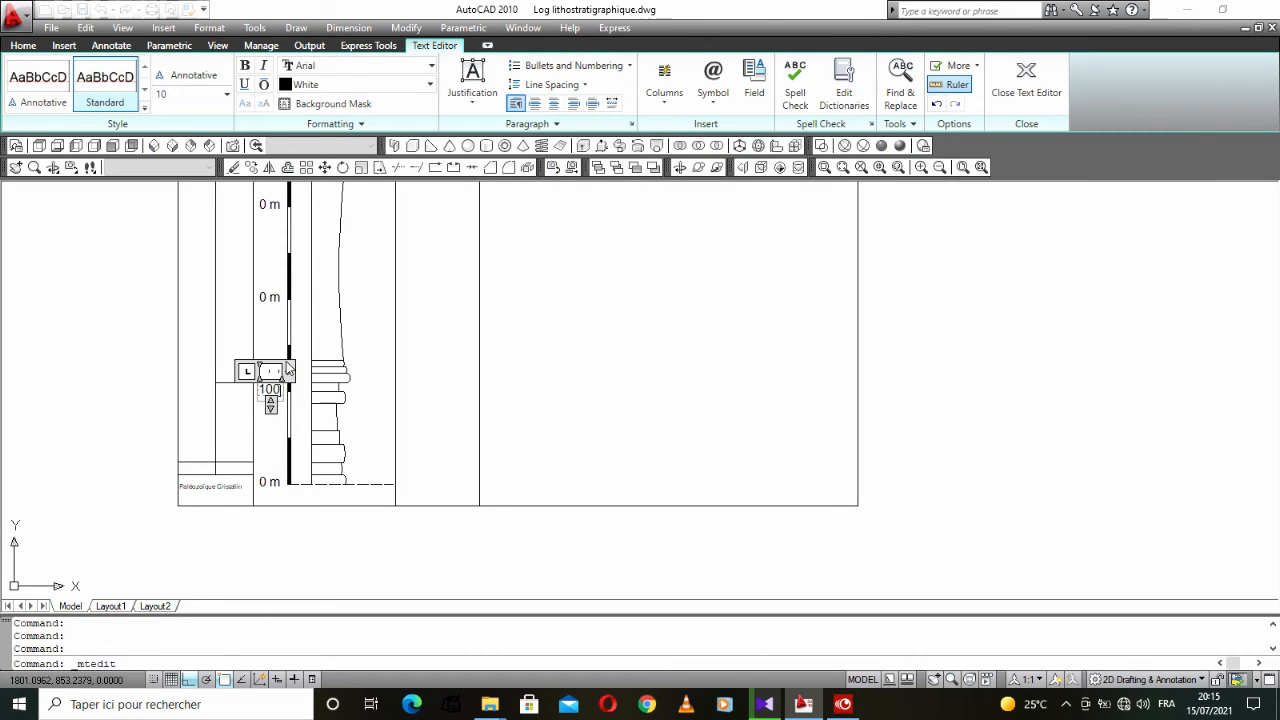
pyautogui.click(262, 334)
pyautogui.doubleClick(271, 297)
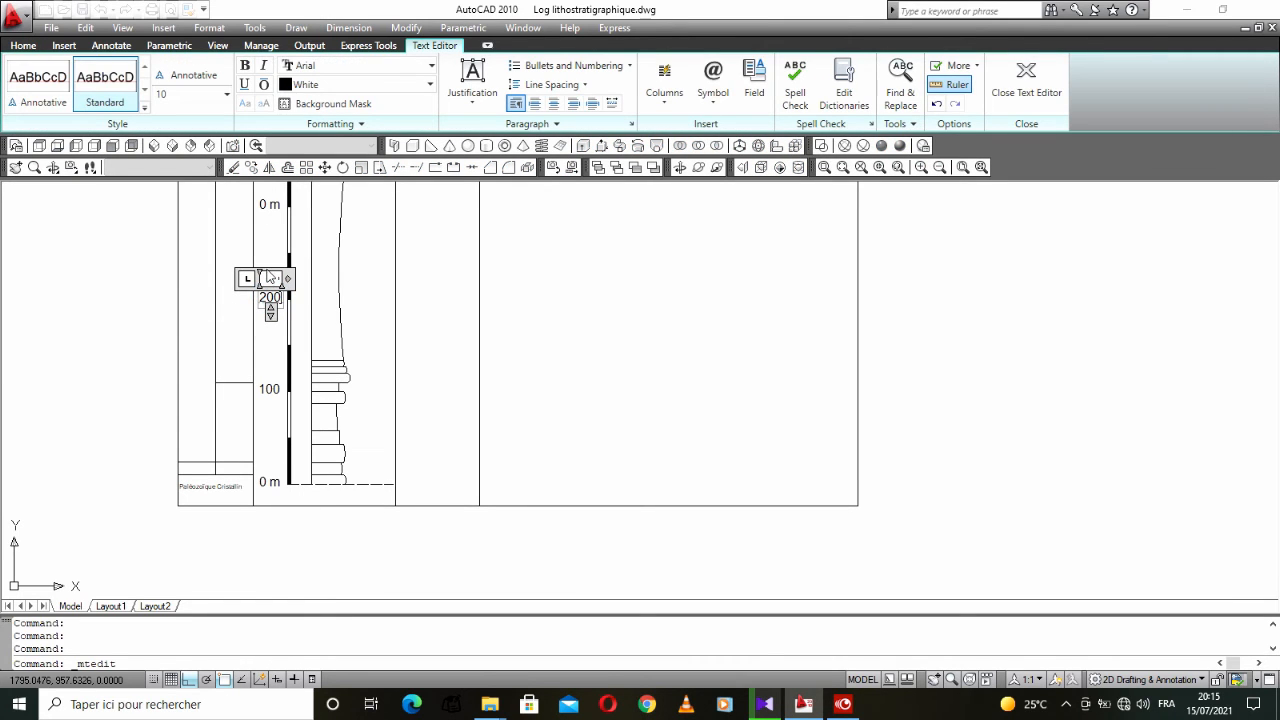
pyautogui.click(271, 250)
pyautogui.scroll(-2, 266, 292)
pyautogui.moveTo(268, 292); pyautogui.dragTo(263, 409, button='middle')
pyautogui.scroll(3, 265, 354)
pyautogui.doubleClick(270, 346)
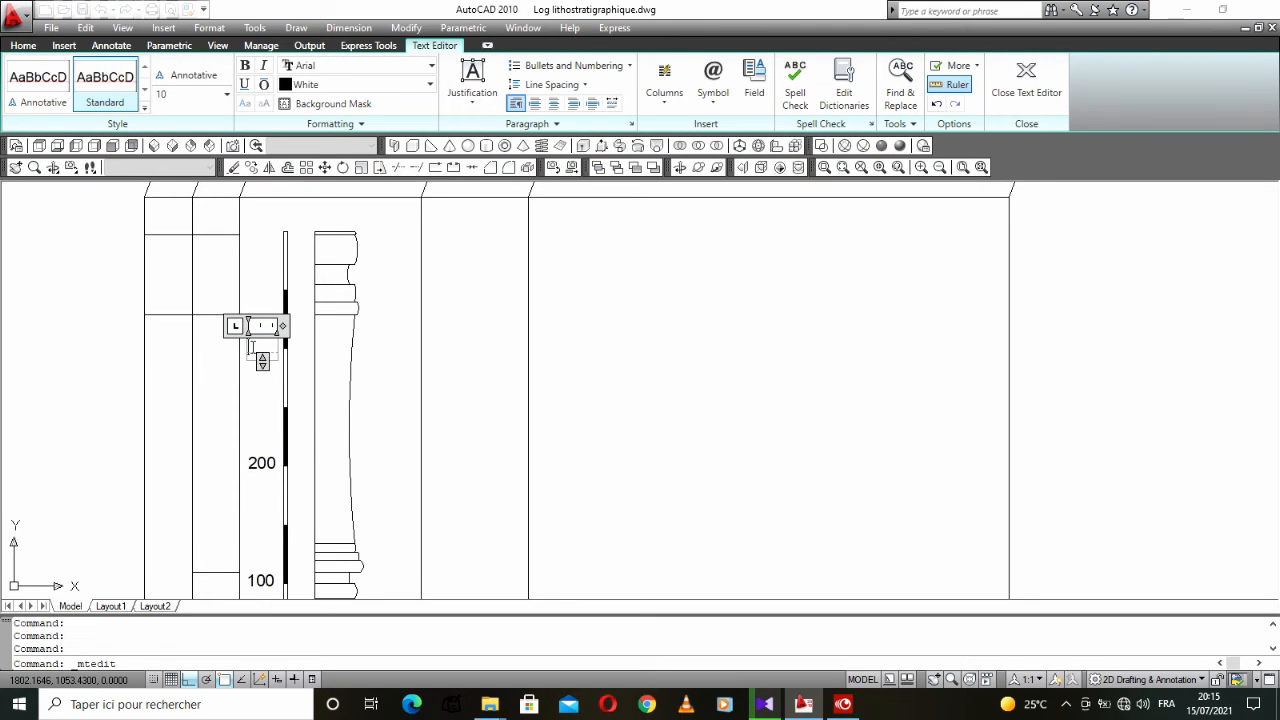
pyautogui.click(389, 341)
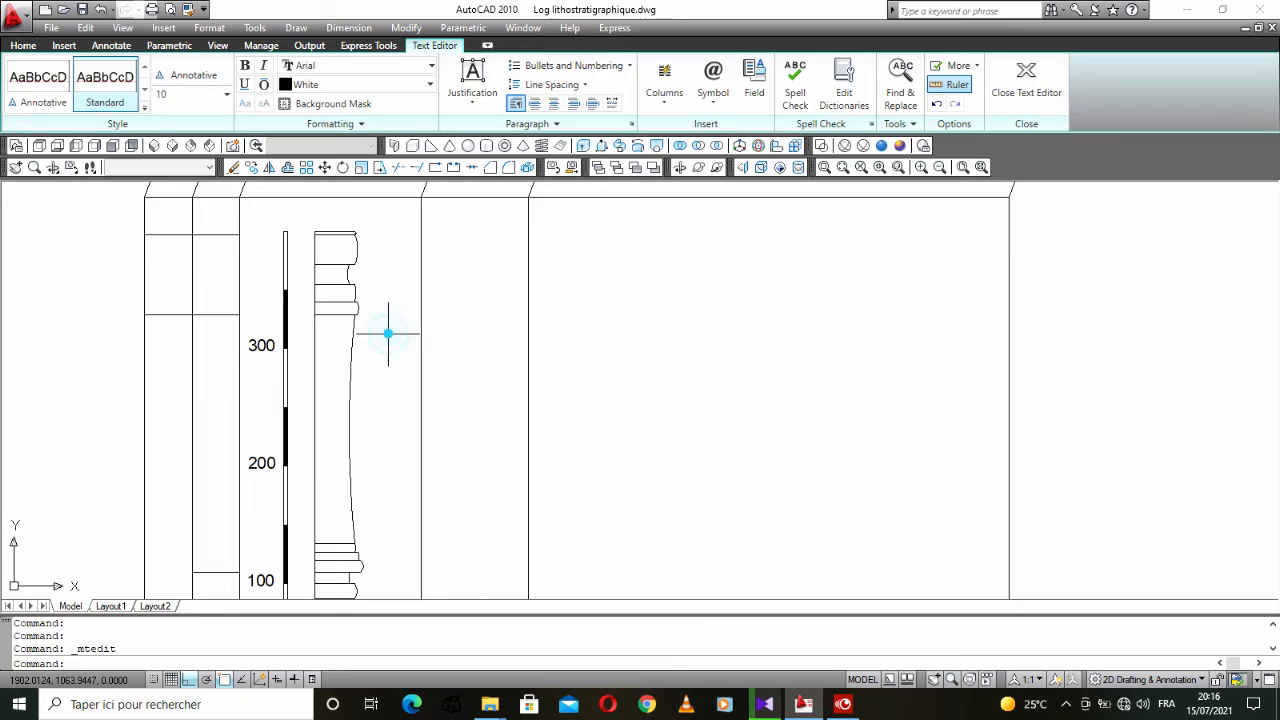
# Step: Draw a horizontal line across the two leftmost columns, level with the top of the second bed from the base of the lithology column
pyautogui.scroll(-2, 357, 378)
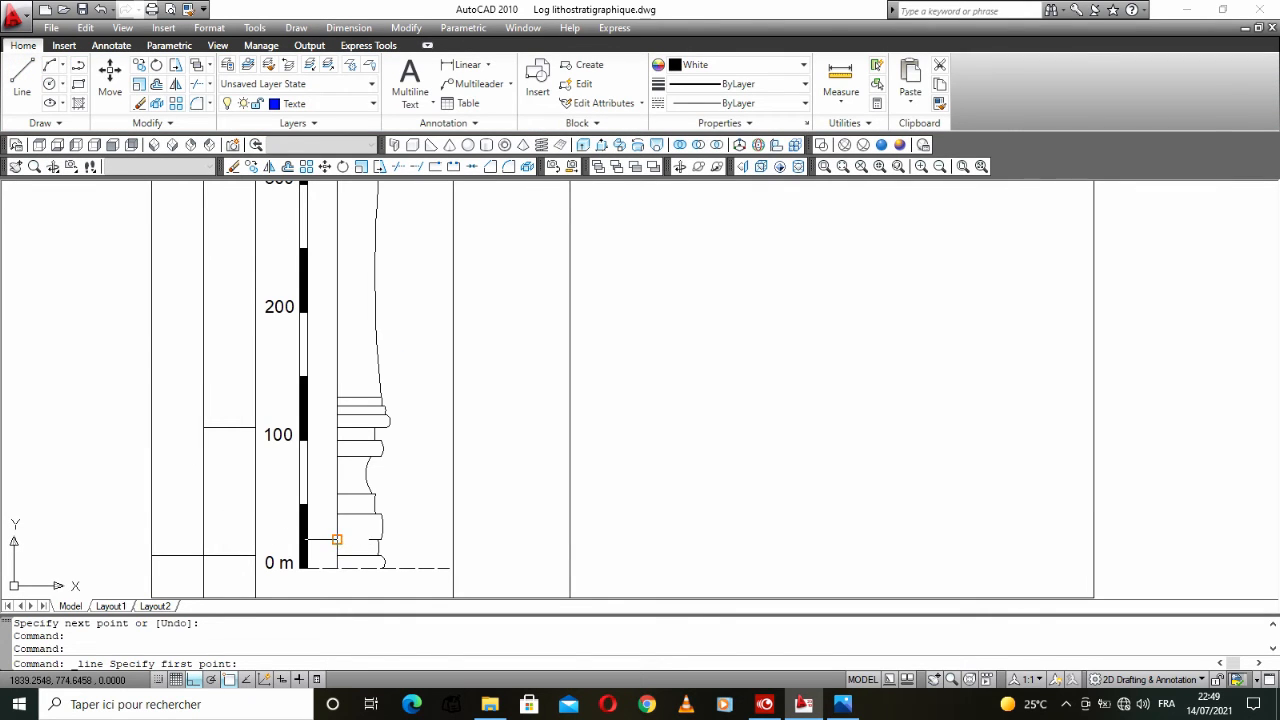
pyautogui.click(255, 538)
pyautogui.click(149, 534)
pyautogui.rightClick(122, 516)
pyautogui.click(160, 342)
# Step: Make Hachures-Motifs the current layer and set the object color to ByLayer
pyautogui.scroll(-2, 143, 463)
pyautogui.moveTo(143, 463)
pyautogui.mouseDown(button='middle')
pyautogui.moveTo(76, 457)
pyautogui.moveTo(115, 541)
pyautogui.mouseUp(button='middle')
pyautogui.scroll(3, 100, 496)
pyautogui.scroll(-4, 101, 496)
pyautogui.moveTo(232, 357)
pyautogui.mouseDown(button='middle')
pyautogui.moveTo(263, 351)
pyautogui.moveTo(257, 420)
pyautogui.moveTo(274, 409)
pyautogui.moveTo(246, 397)
pyautogui.moveTo(309, 327)
pyautogui.mouseUp(button='middle')
pyautogui.scroll(-2, 257, 420)
pyautogui.scroll(2, 224, 433)
pyautogui.scroll(2, 222, 432)
pyautogui.click(310, 104)
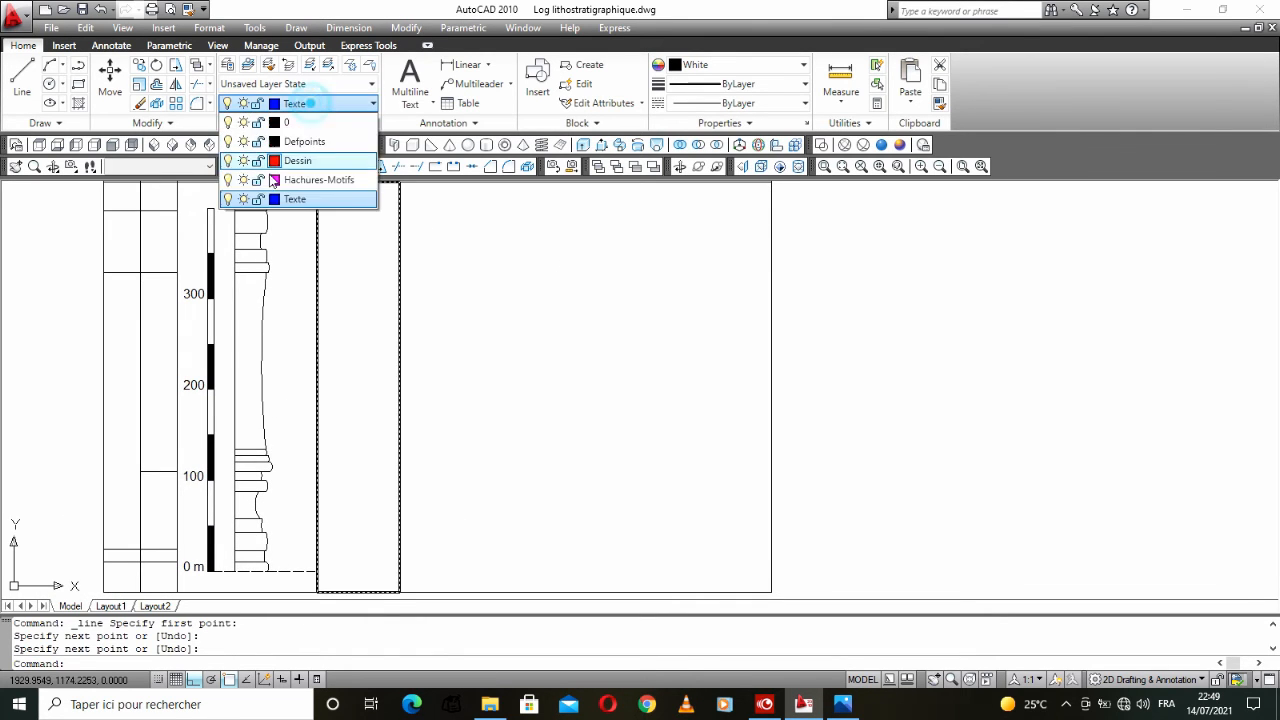
pyautogui.click(312, 179)
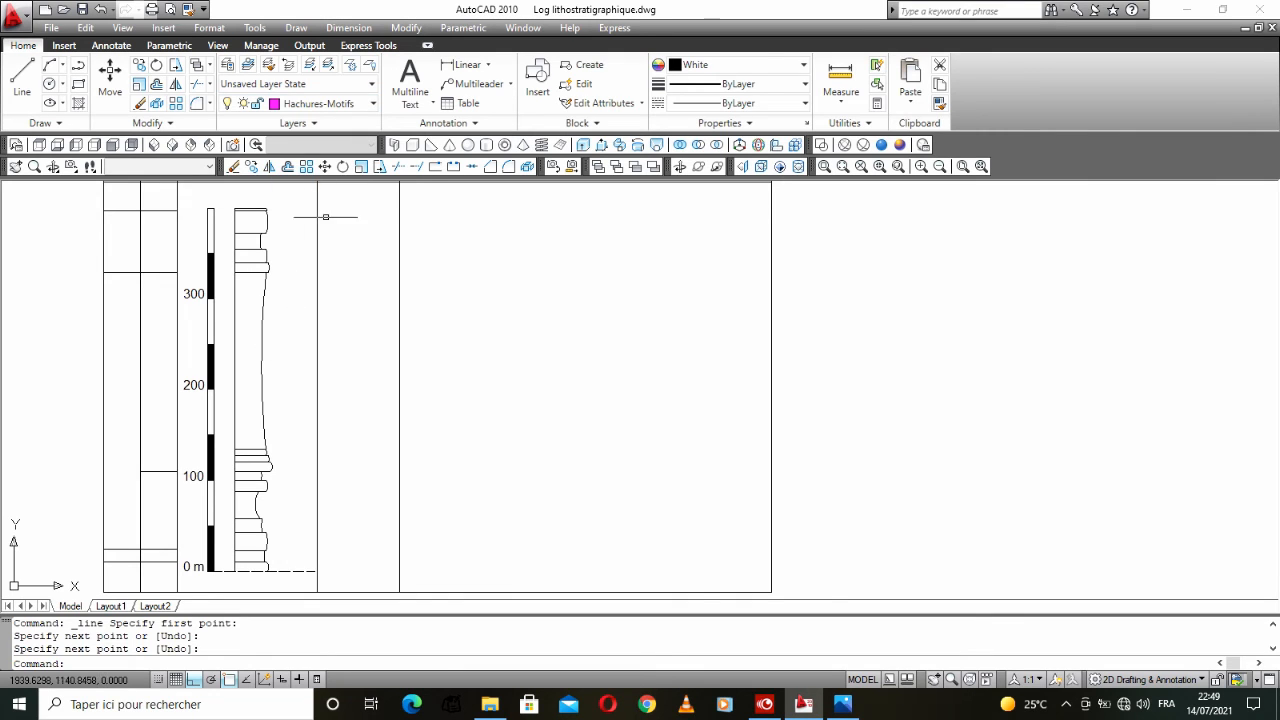
pyautogui.click(722, 64)
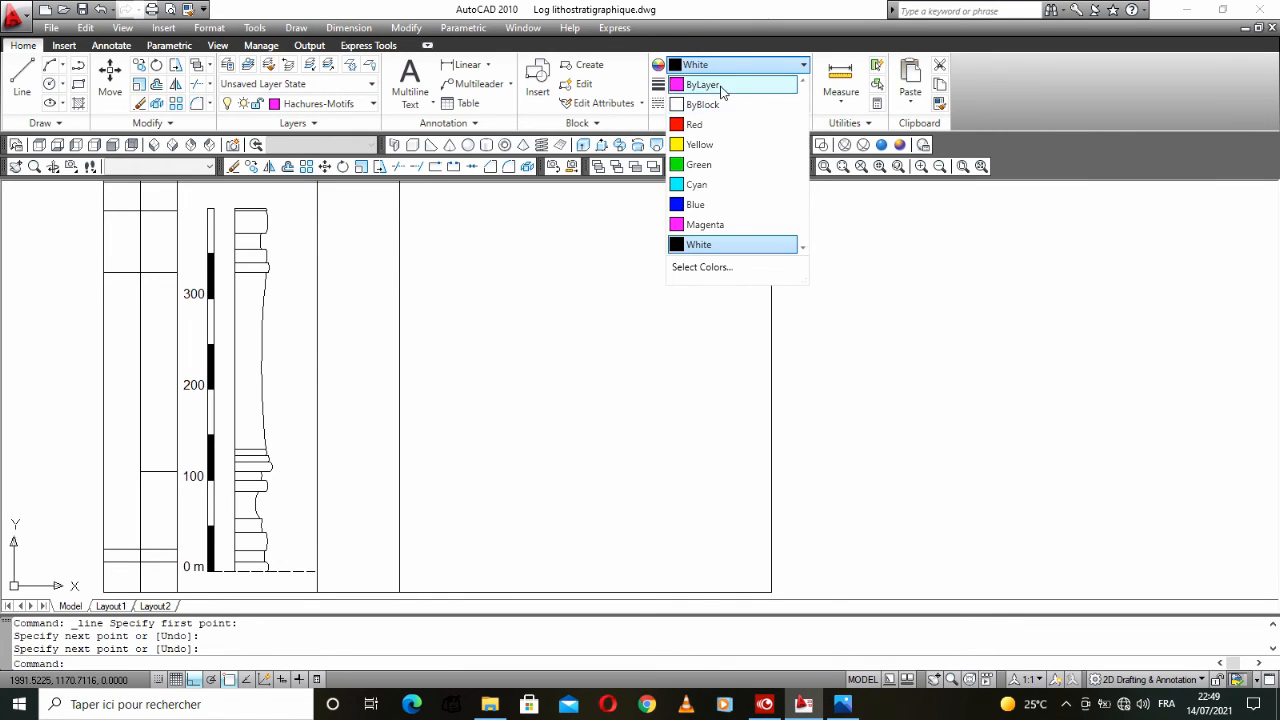
pyautogui.click(715, 84)
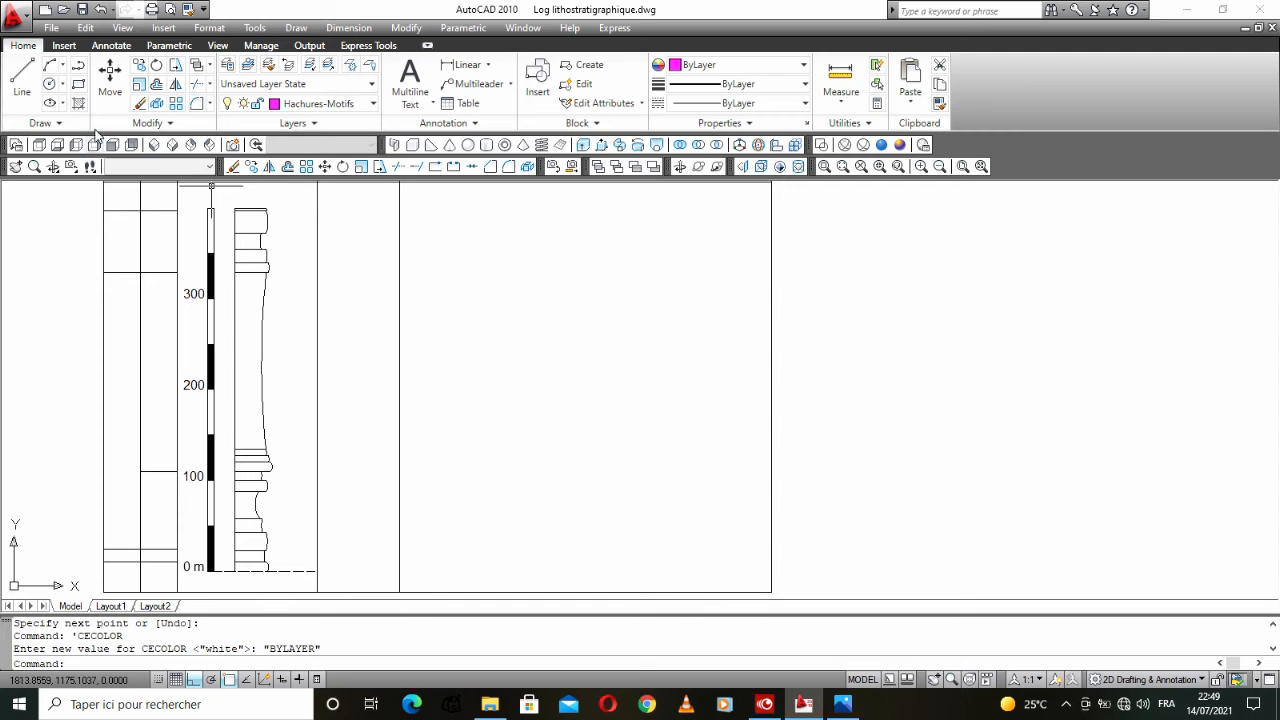
# Step: Hatch the lowest bed of the lithology column, just above the 0 m line, with the SOLID pattern in the ByLayer color
pyautogui.click(78, 104)
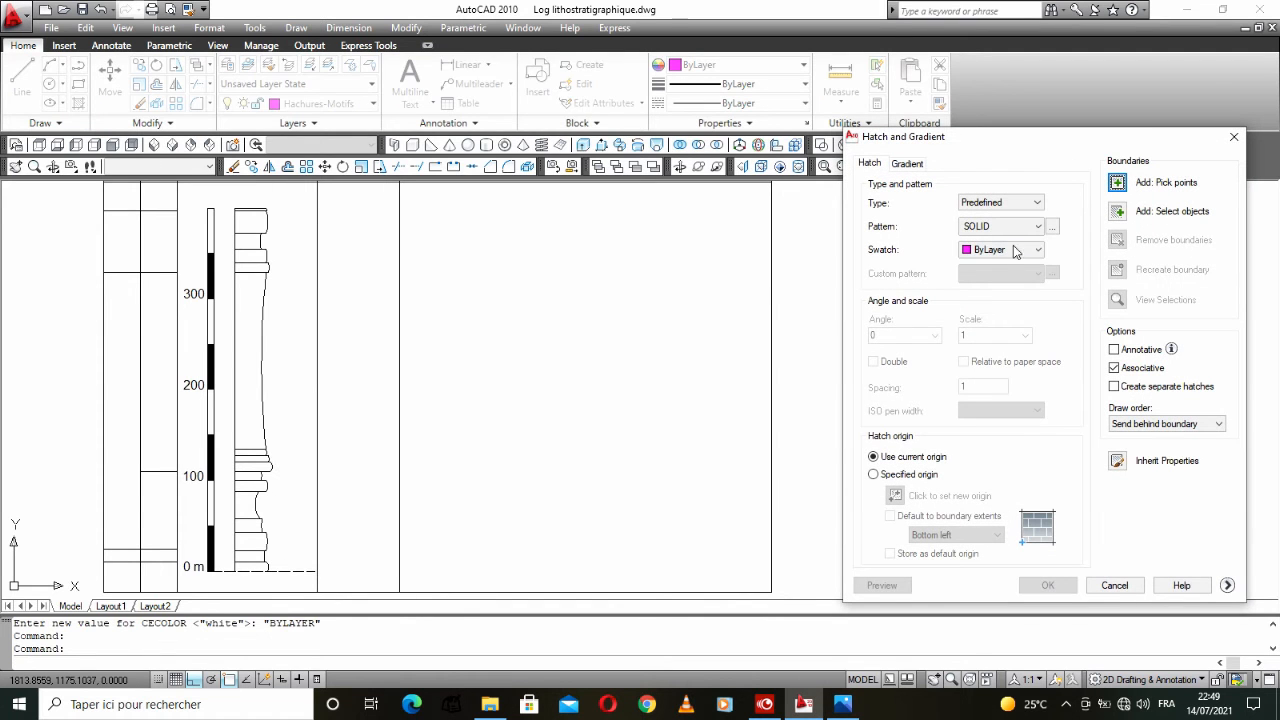
pyautogui.click(1119, 186)
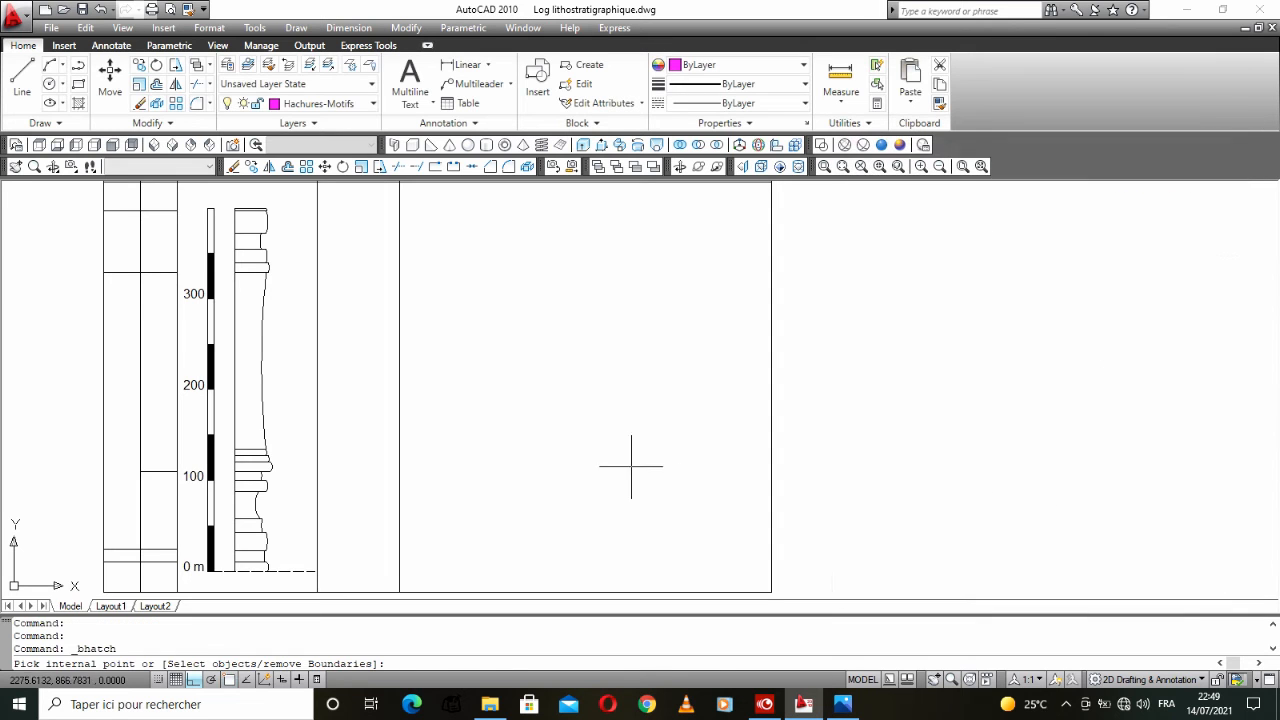
pyautogui.scroll(3, 250, 560)
pyautogui.click(247, 572)
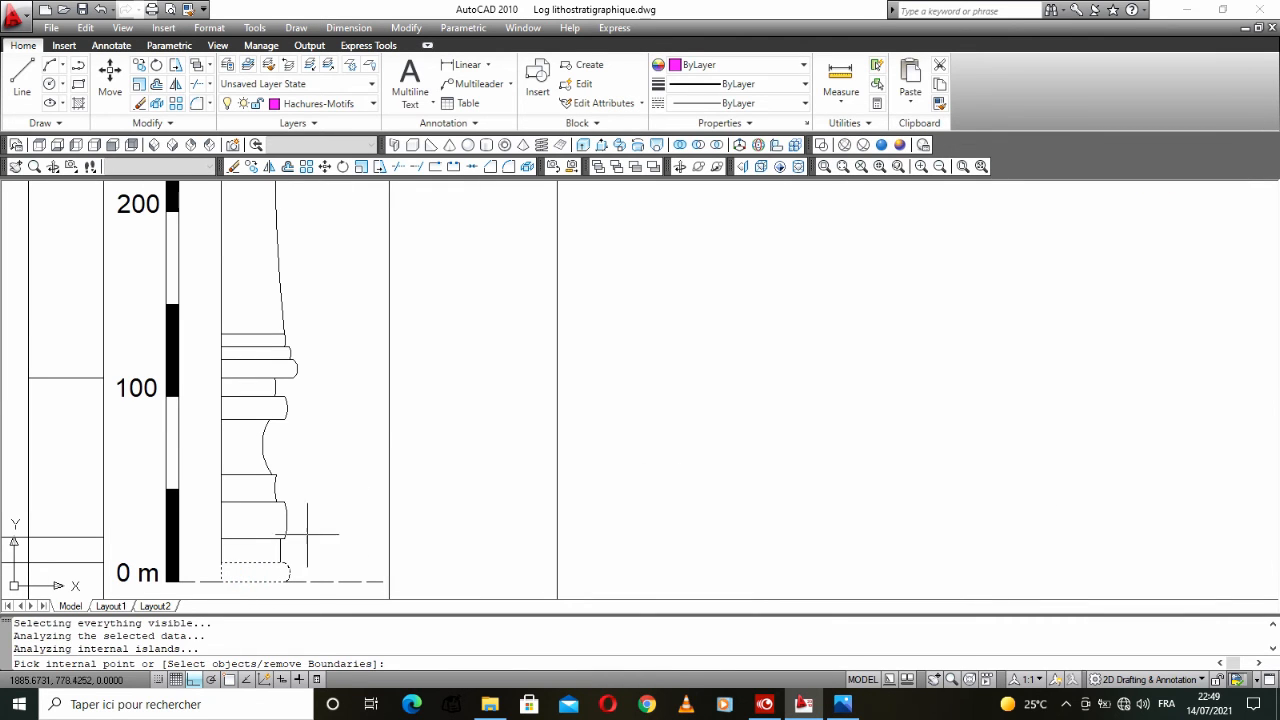
pyautogui.rightClick(309, 522)
pyautogui.click(350, 296)
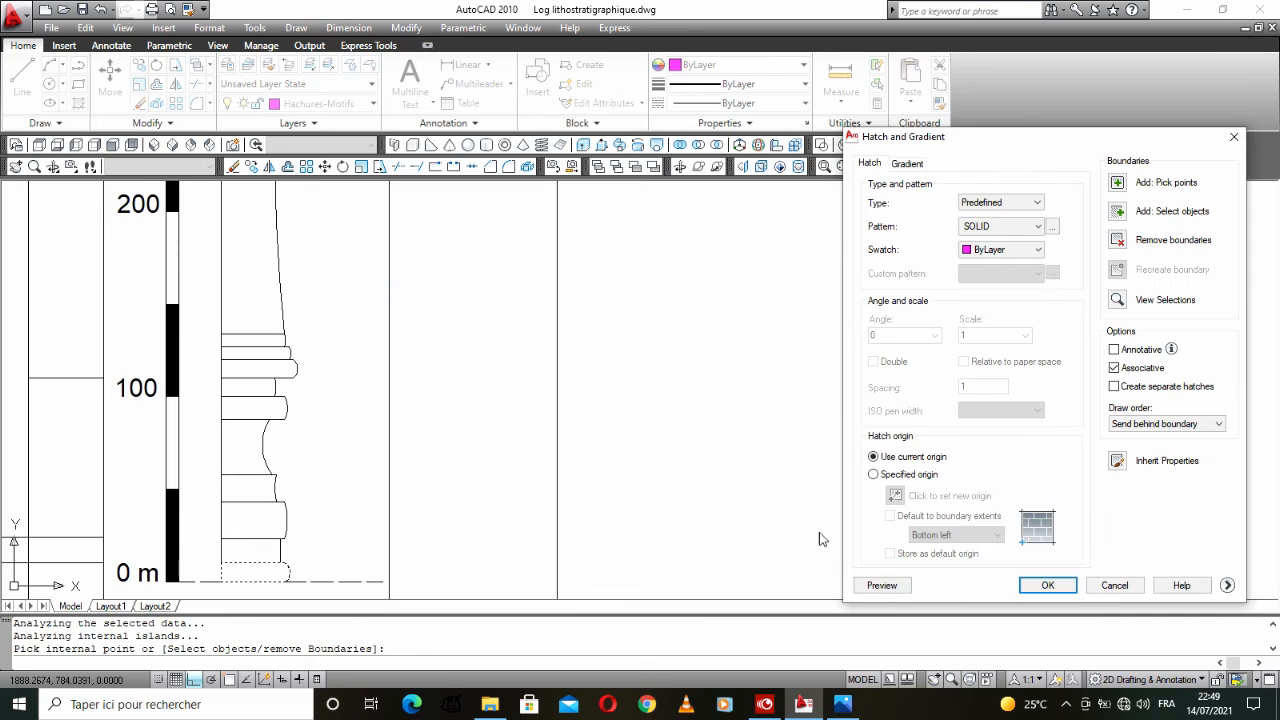
pyautogui.click(901, 589)
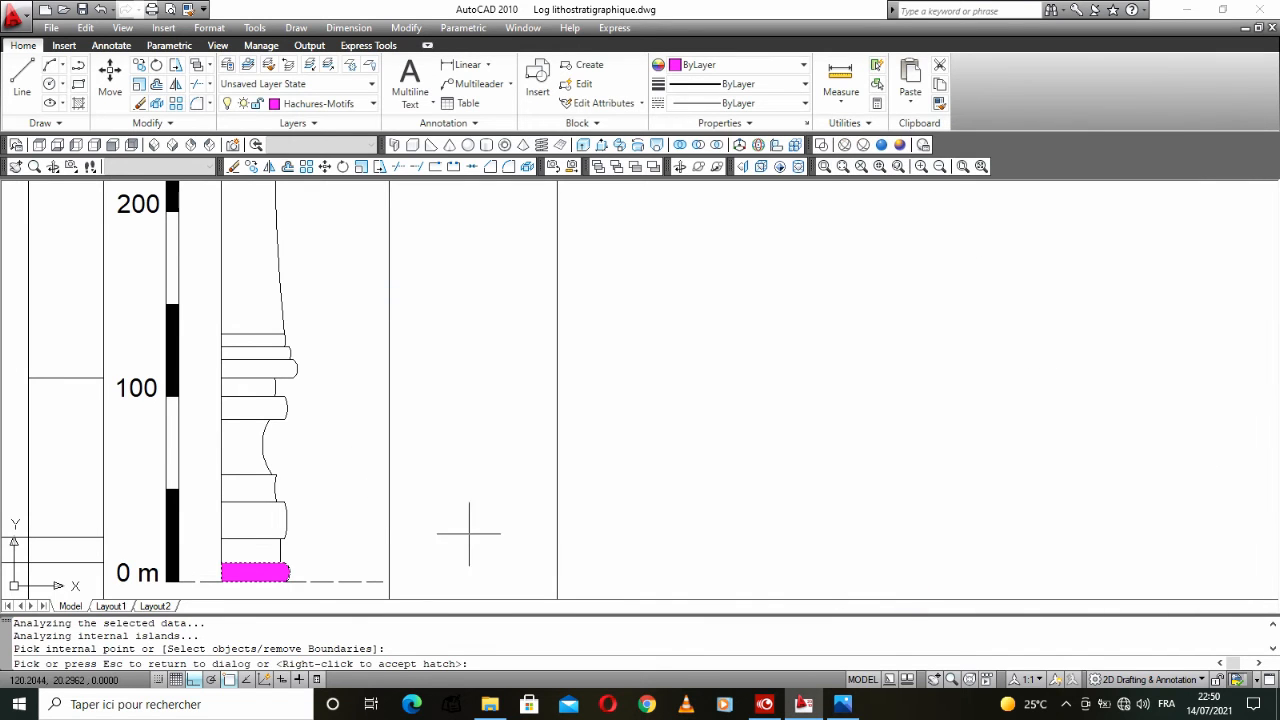
pyautogui.rightClick(336, 514)
# Step: Apply a separate SOLID hatch to the second bed from the base of the lithology column
pyautogui.rightClick(336, 514)
pyautogui.click(397, 162)
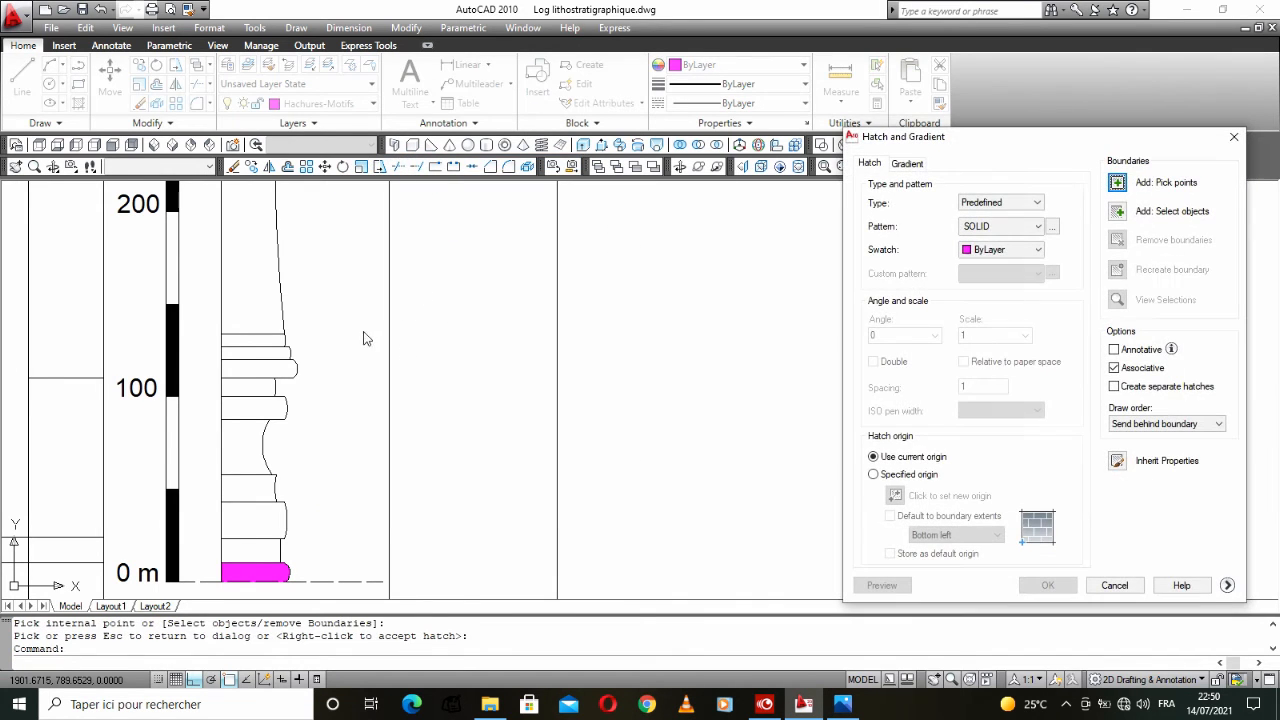
pyautogui.click(1117, 183)
pyautogui.click(258, 543)
pyautogui.press('Return')
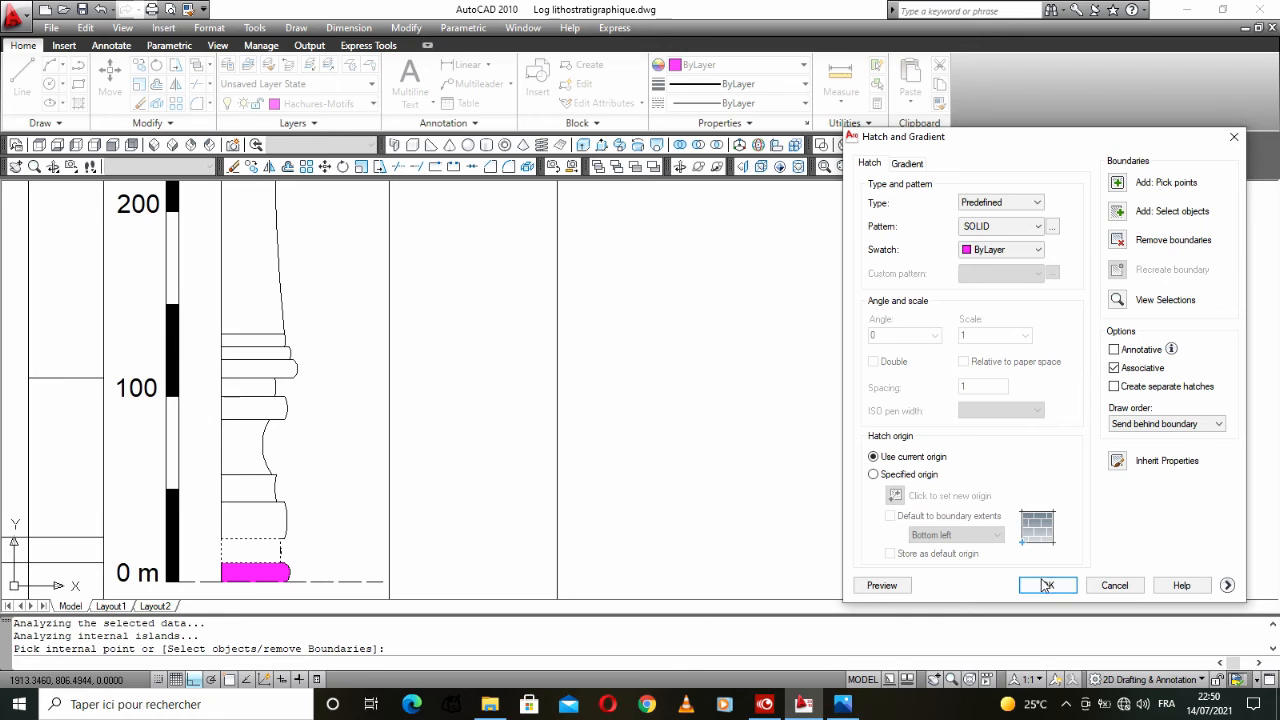
pyautogui.click(875, 587)
pyautogui.rightClick(590, 500)
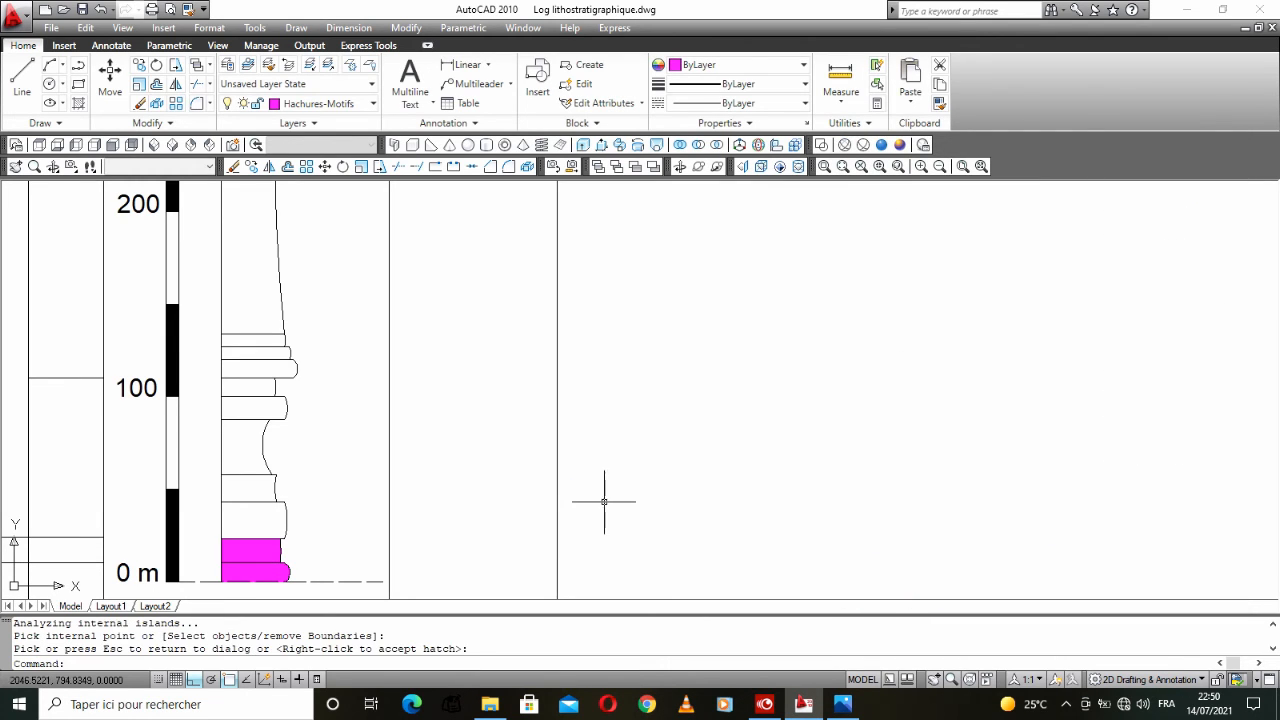
# Step: Fill the third bed from the base of the lithology column with its own SOLID hatch
pyautogui.press('Return')
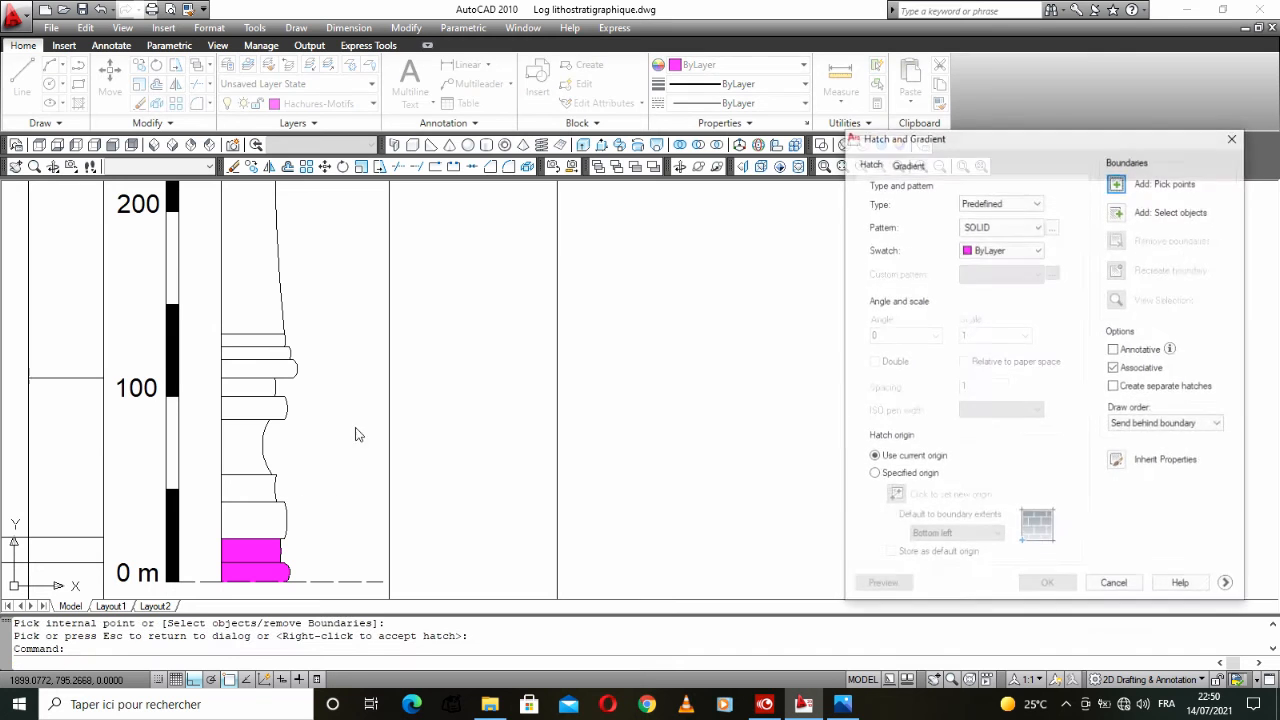
pyautogui.click(1117, 182)
pyautogui.click(252, 520)
pyautogui.rightClick(316, 468)
pyautogui.click(366, 247)
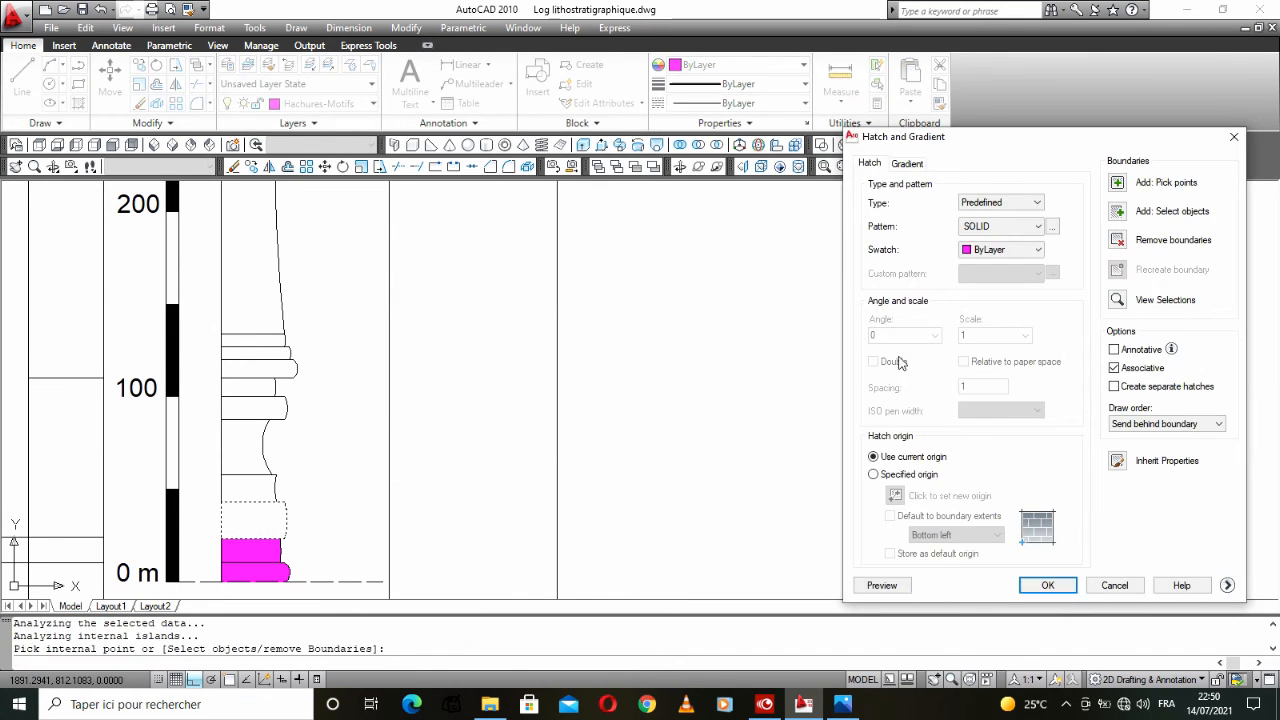
pyautogui.click(1044, 587)
# Step: Start another SOLID hatch and pick the fourth bed from the base as its boundary
pyautogui.scroll(-2, 366, 486)
pyautogui.scroll(3, 350, 500)
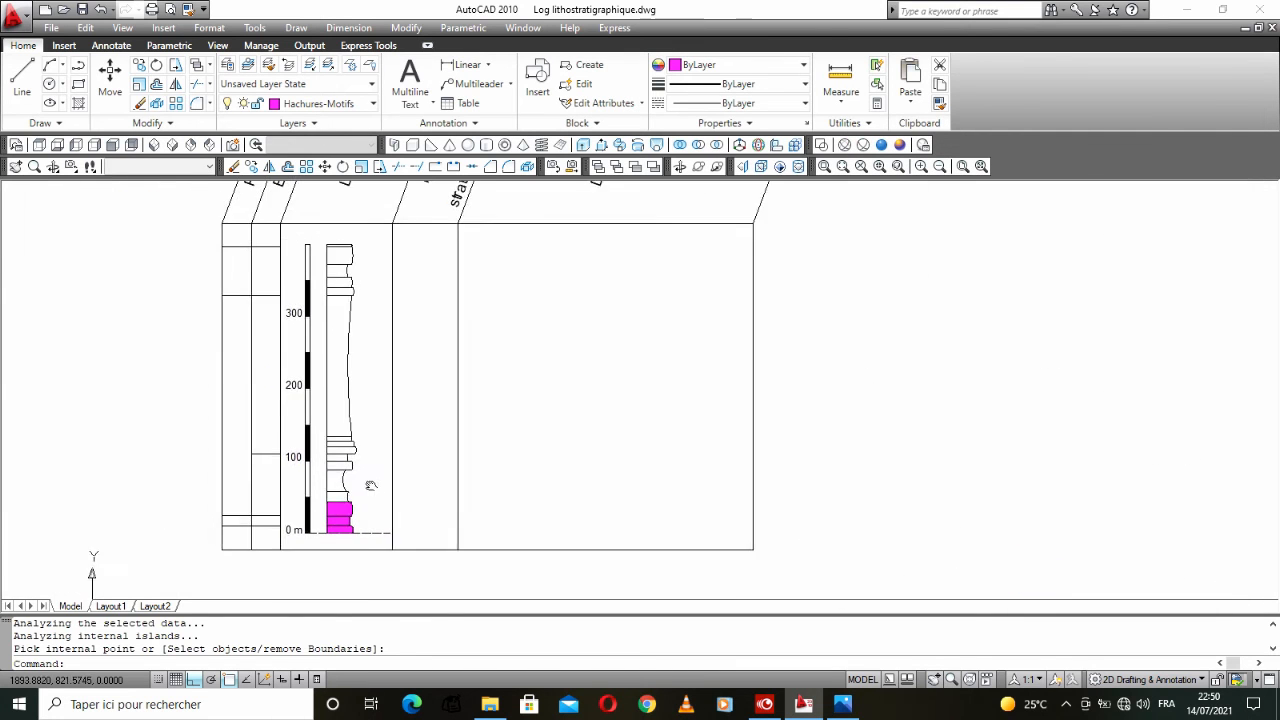
pyautogui.scroll(2, 342, 515)
pyautogui.rightClick(386, 462)
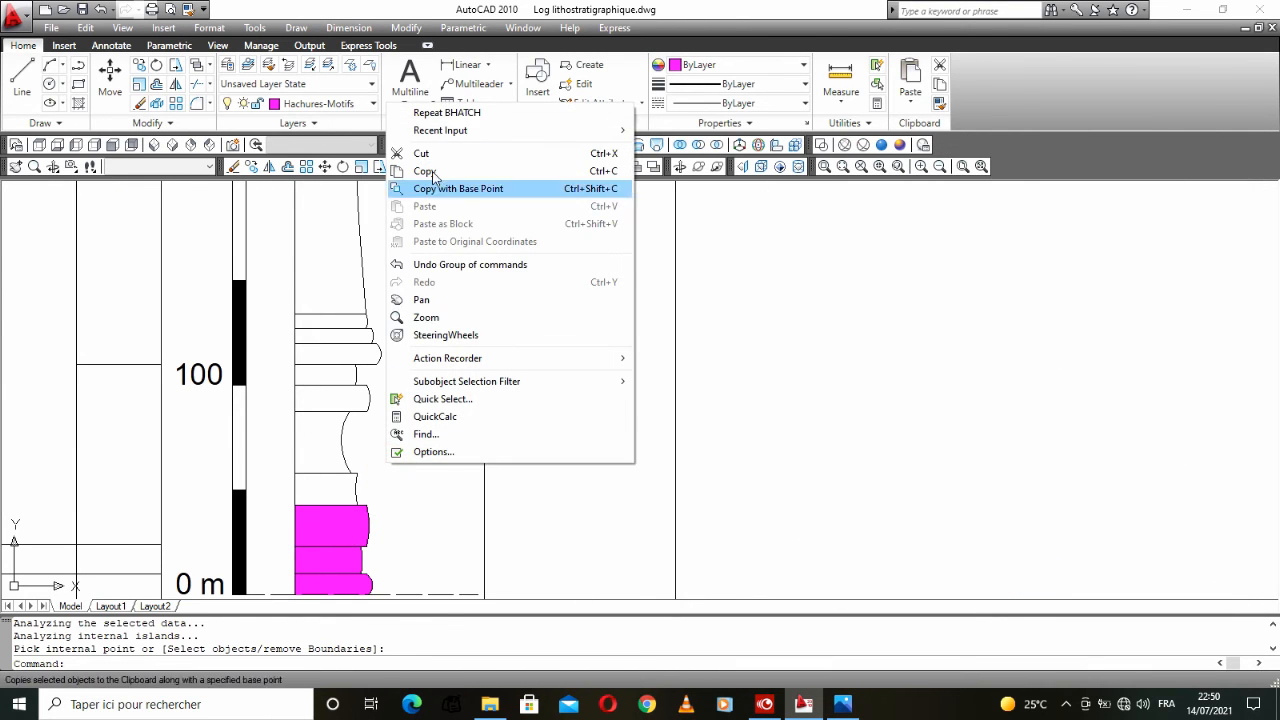
pyautogui.click(441, 115)
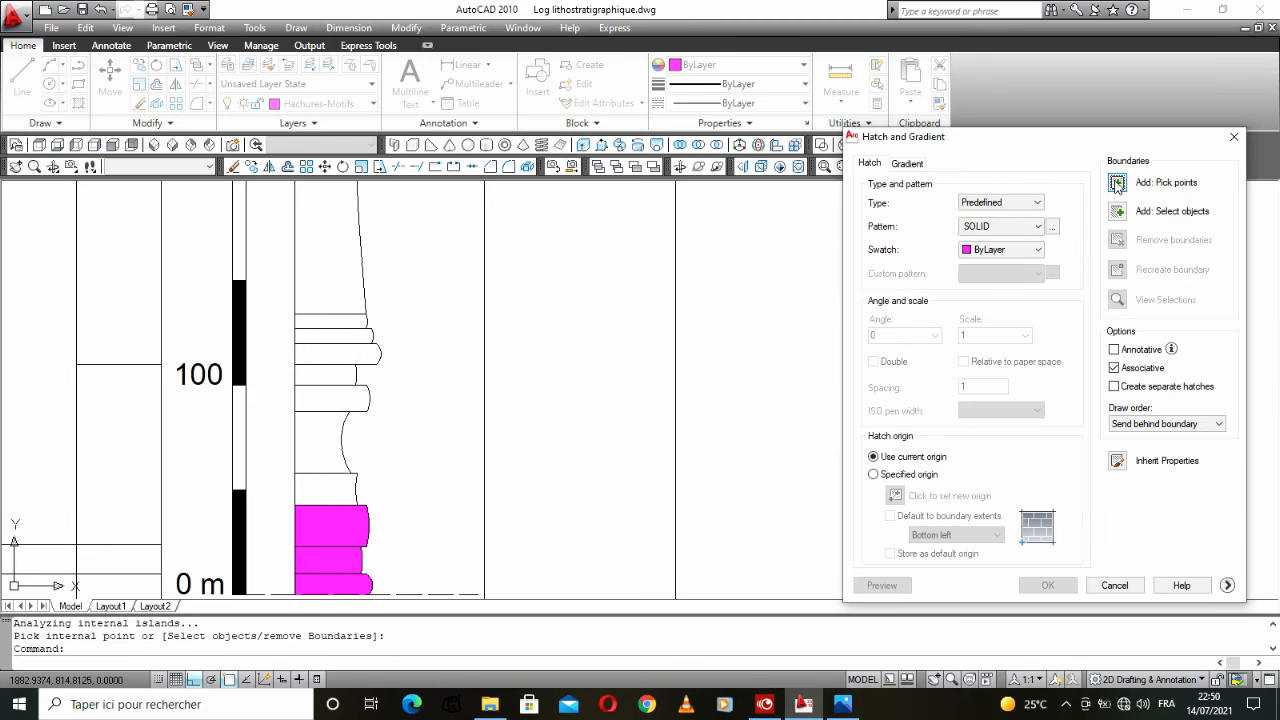
pyautogui.click(1117, 183)
pyautogui.click(306, 498)
pyautogui.rightClick(368, 468)
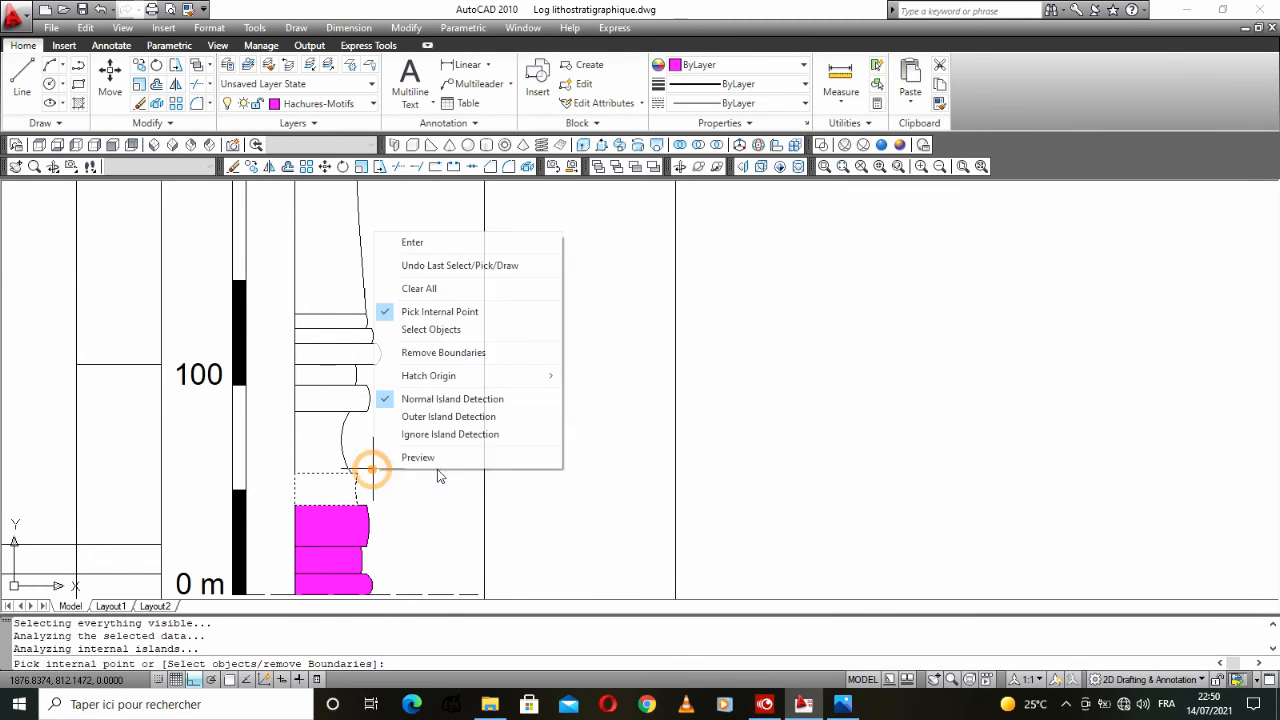
pyautogui.click(455, 246)
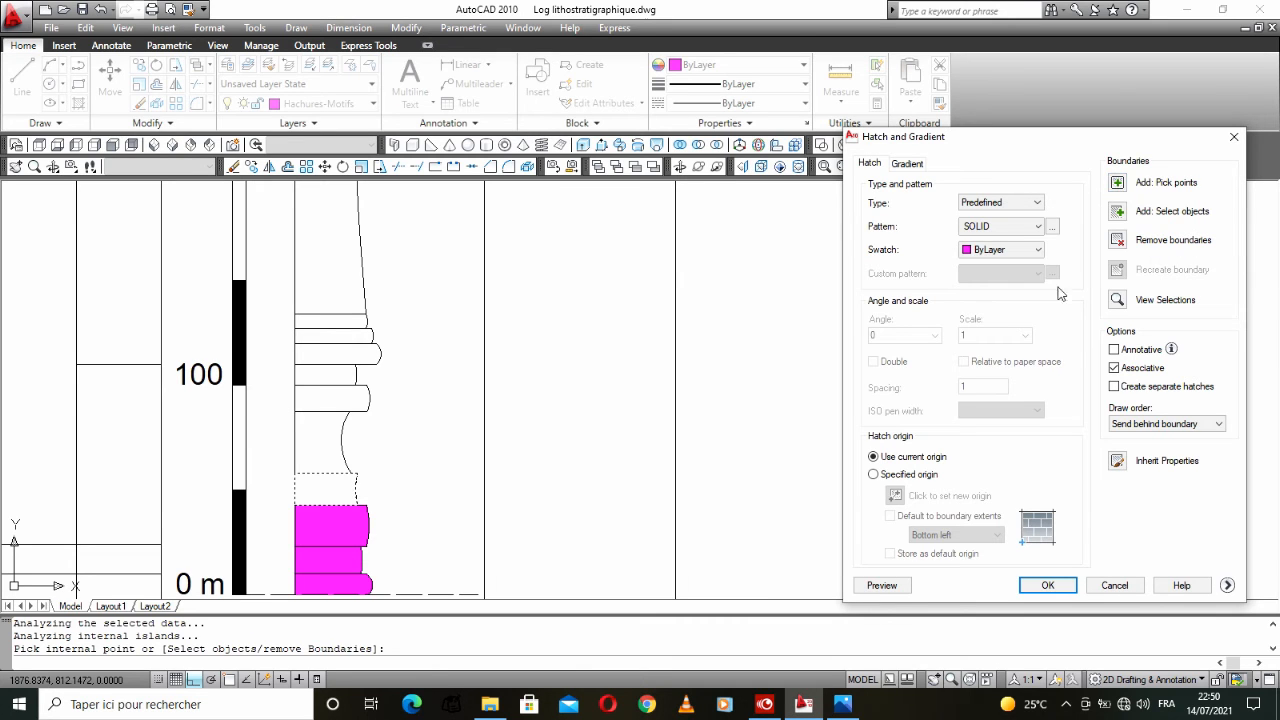
# Step: Add the fifth, sixth and seventh beds from the base to the hatch boundary and apply the SOLID hatch
pyautogui.click(1117, 183)
pyautogui.scroll(-4, 500, 451)
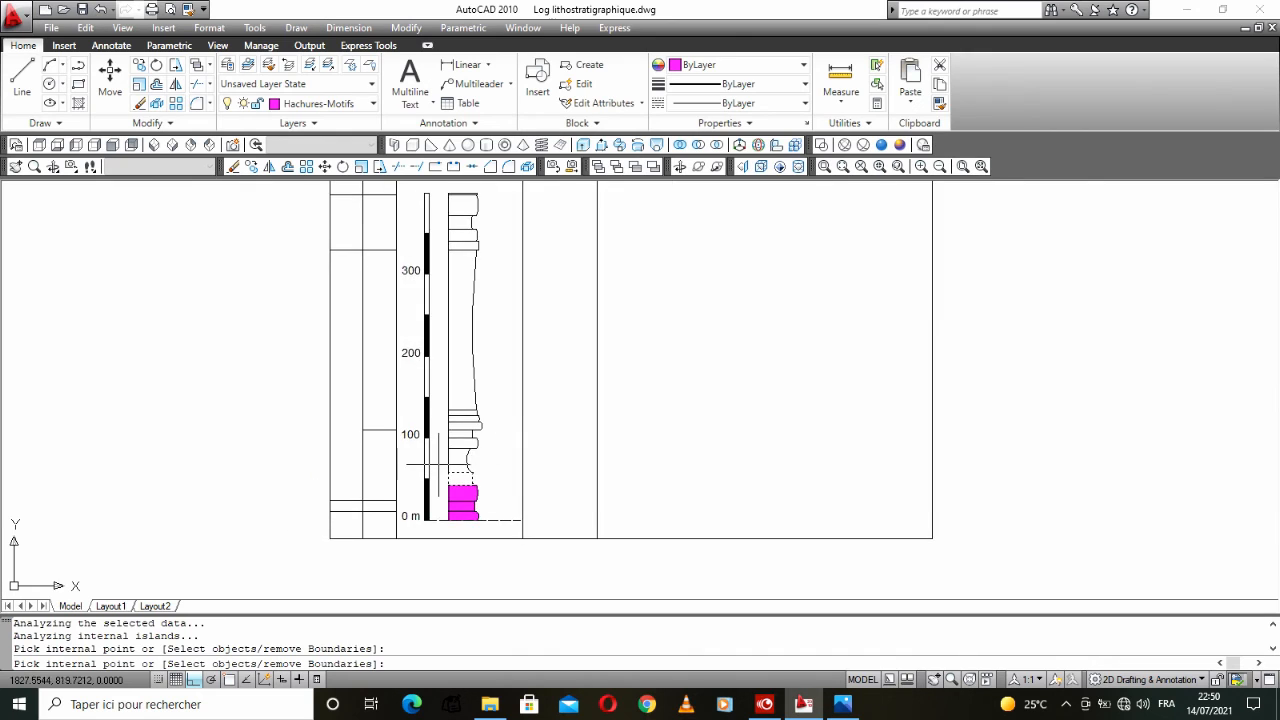
pyautogui.scroll(2, 438, 465)
pyautogui.click(458, 464)
pyautogui.click(468, 430)
pyautogui.rightClick(523, 386)
pyautogui.click(575, 397)
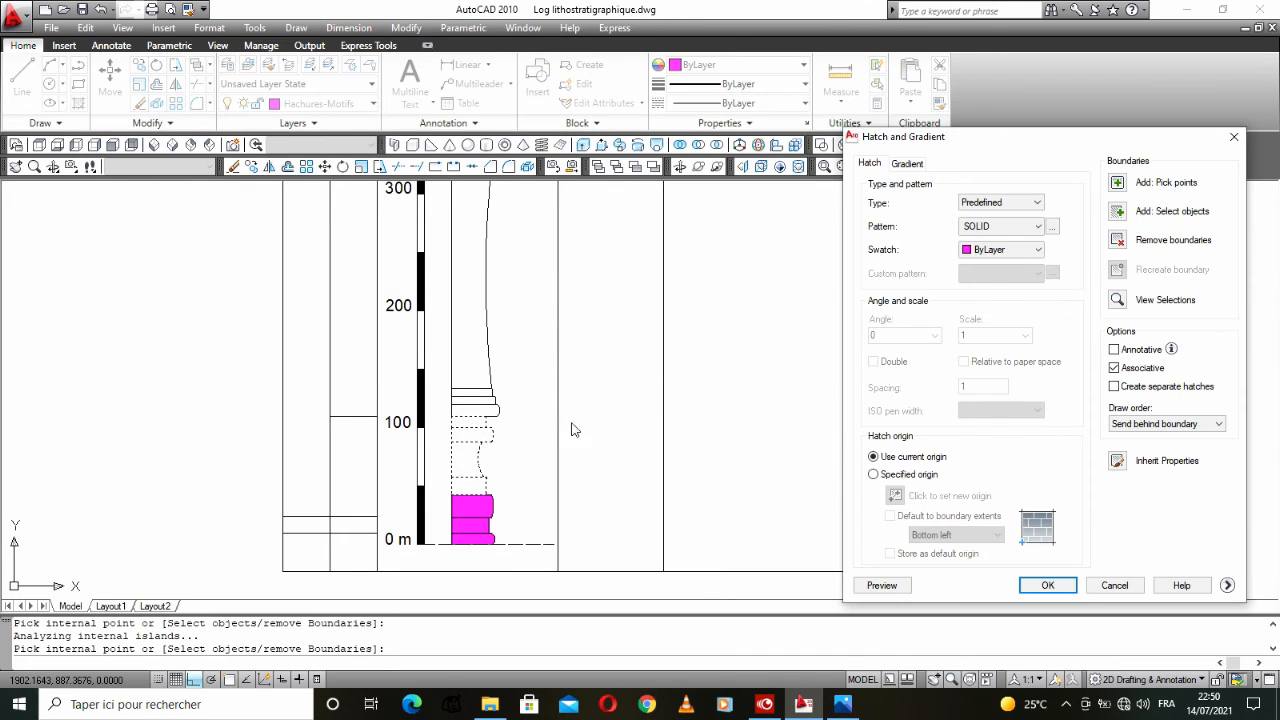
pyautogui.click(882, 586)
pyautogui.rightClick(543, 414)
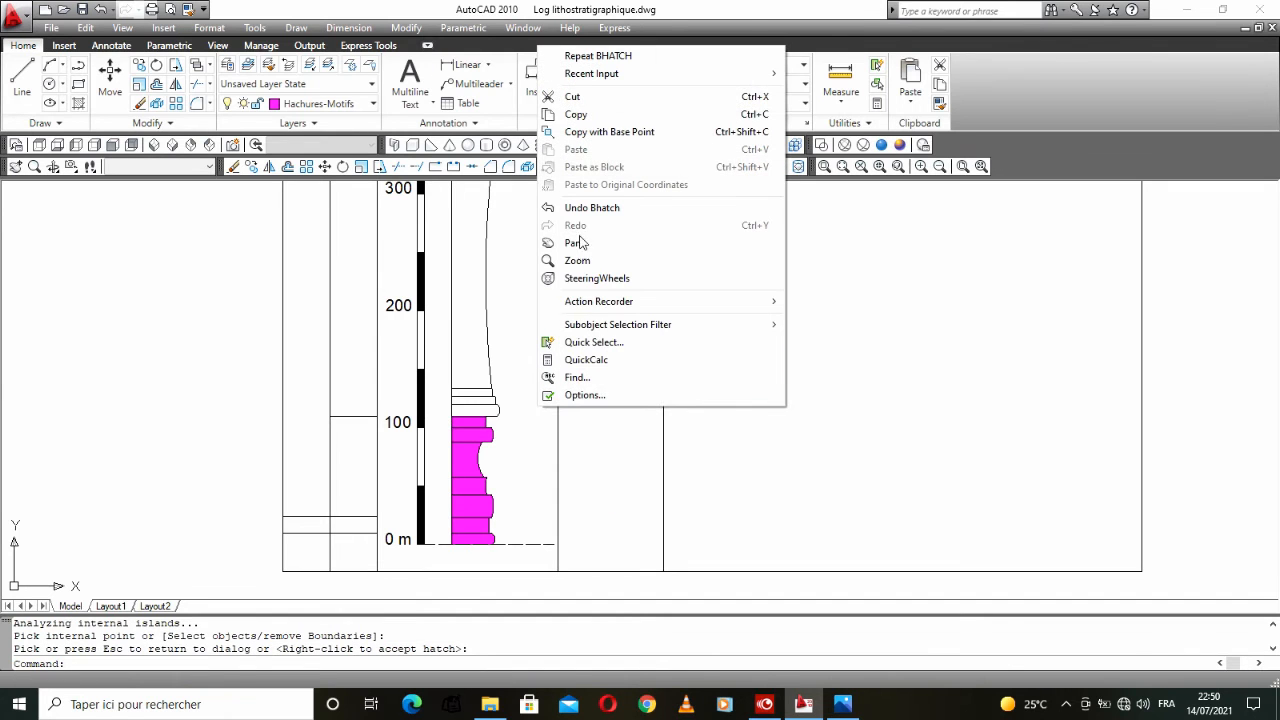
# Step: Hatch the eighth and ninth beds from the base, just above the 100 mark, together with the SOLID pattern
pyautogui.click(600, 56)
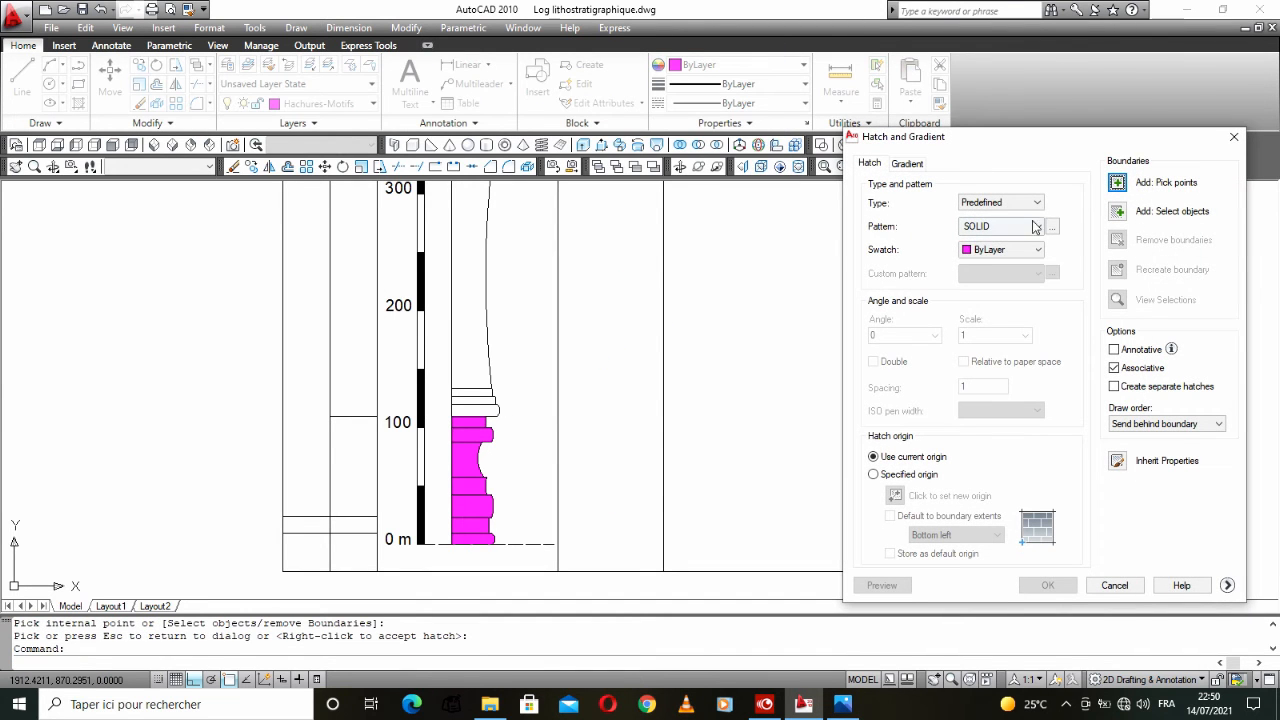
pyautogui.click(1115, 184)
pyautogui.scroll(3, 480, 410)
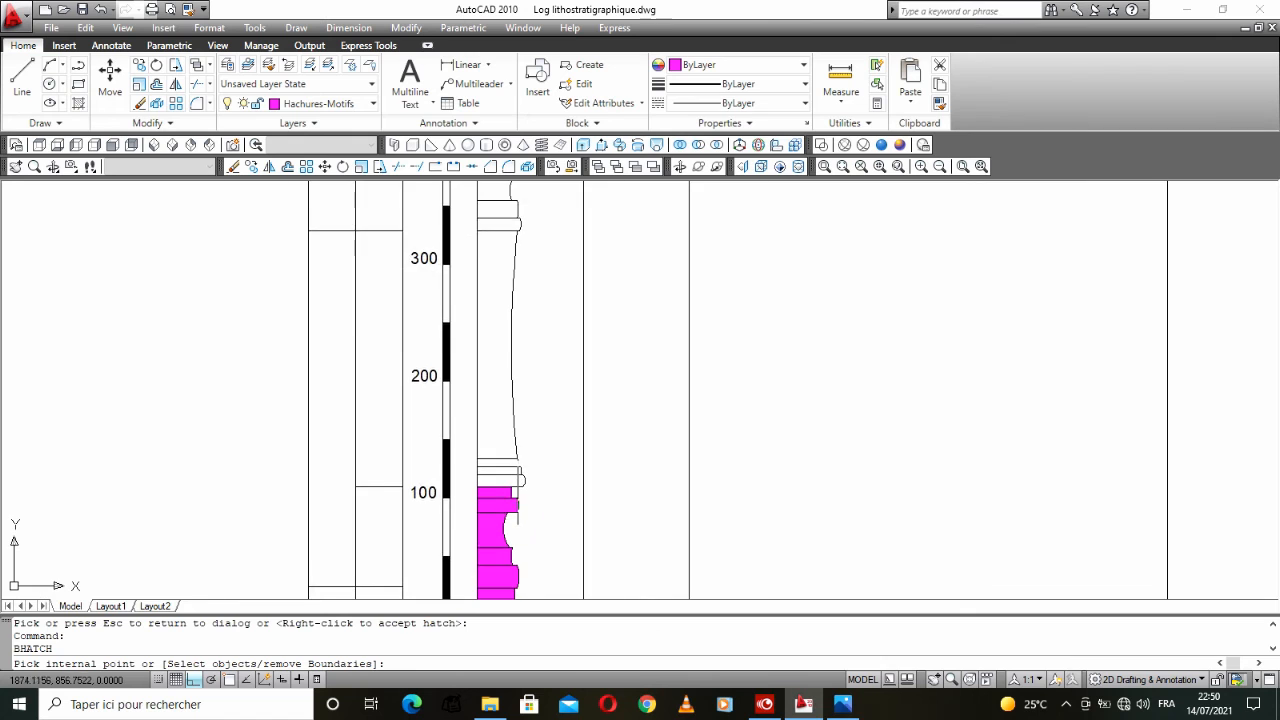
pyautogui.click(486, 458)
pyautogui.click(500, 448)
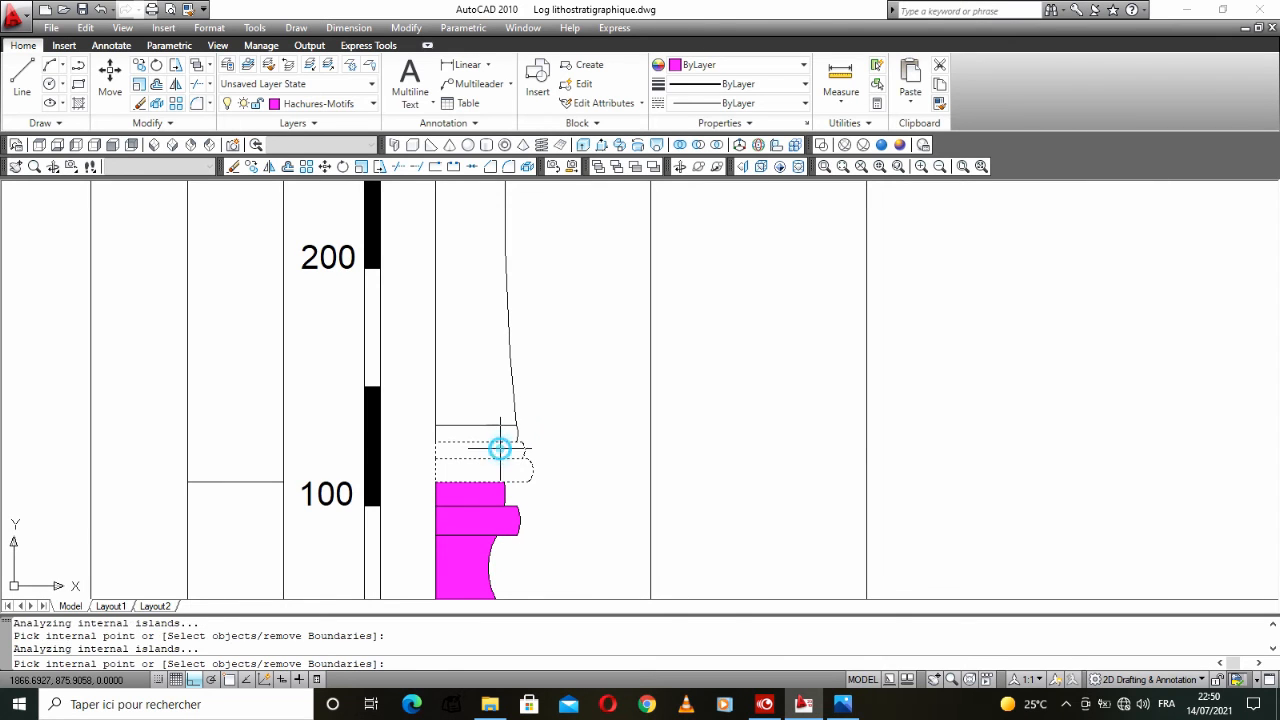
pyautogui.rightClick(548, 407)
pyautogui.click(603, 415)
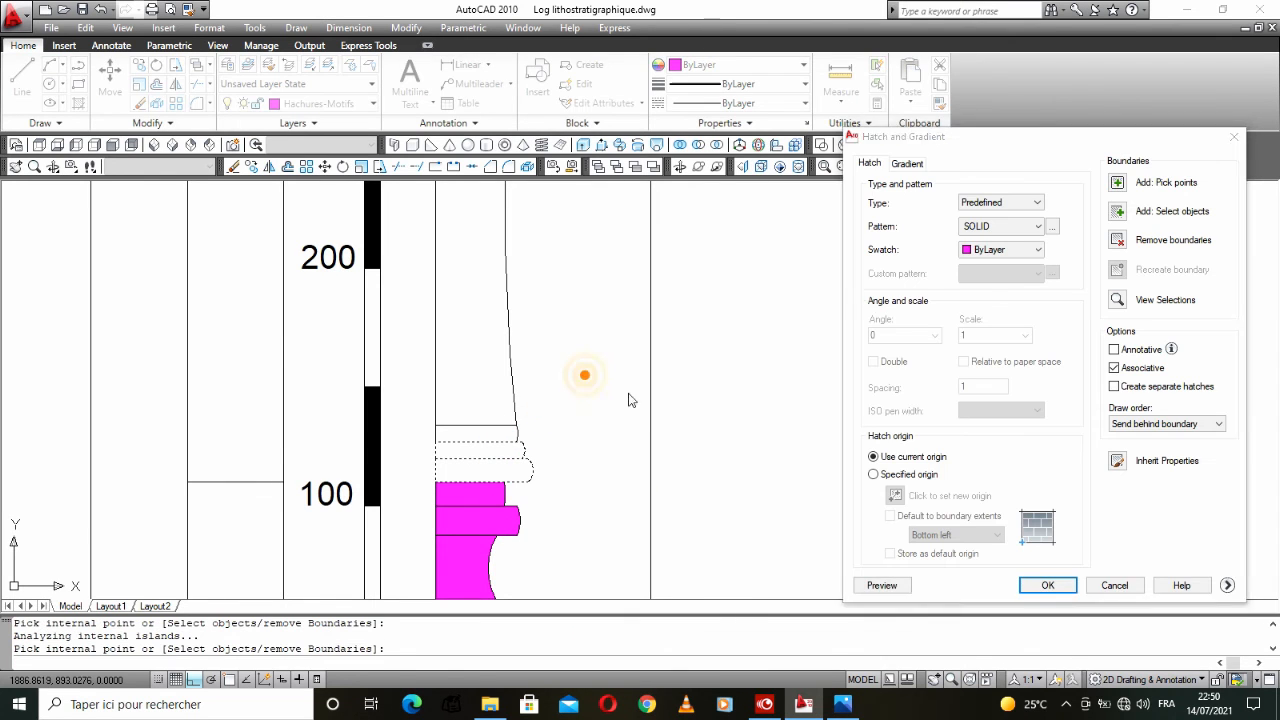
pyautogui.click(1047, 586)
# Step: Apply a SOLID hatch to the thin bed directly beneath the tall central bed
pyautogui.rightClick(547, 368)
pyautogui.click(607, 19)
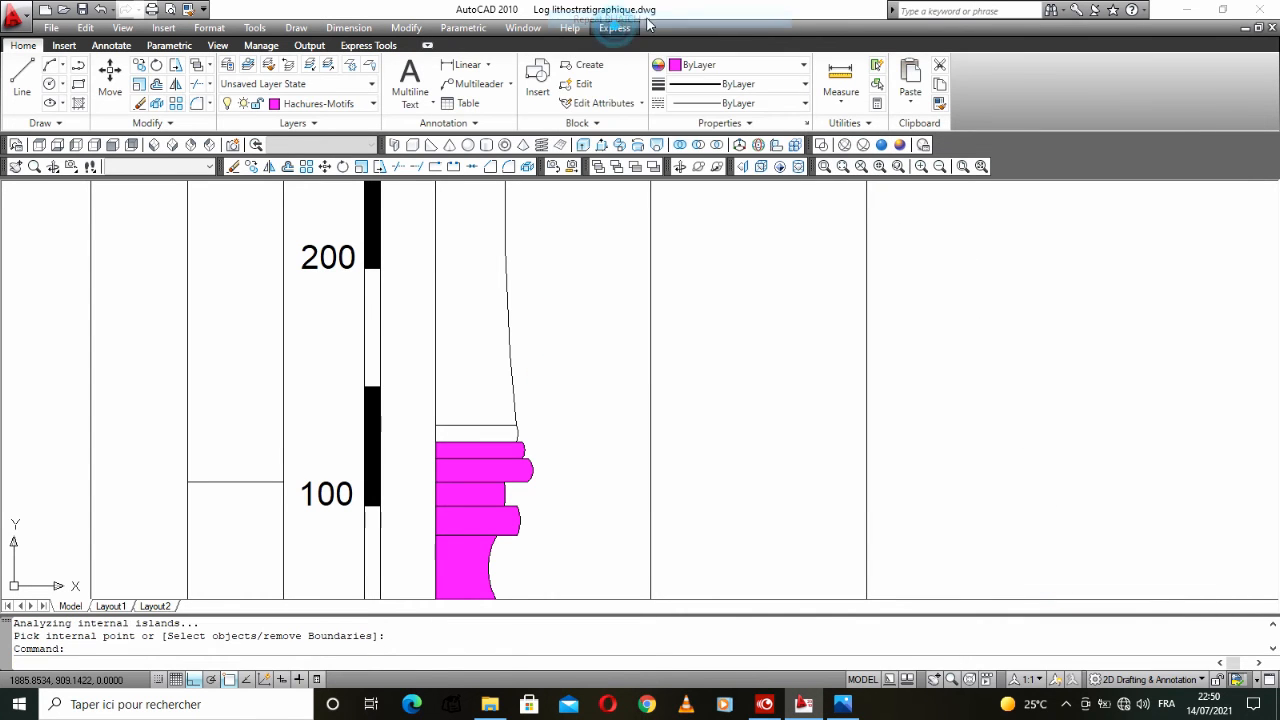
pyautogui.click(1116, 183)
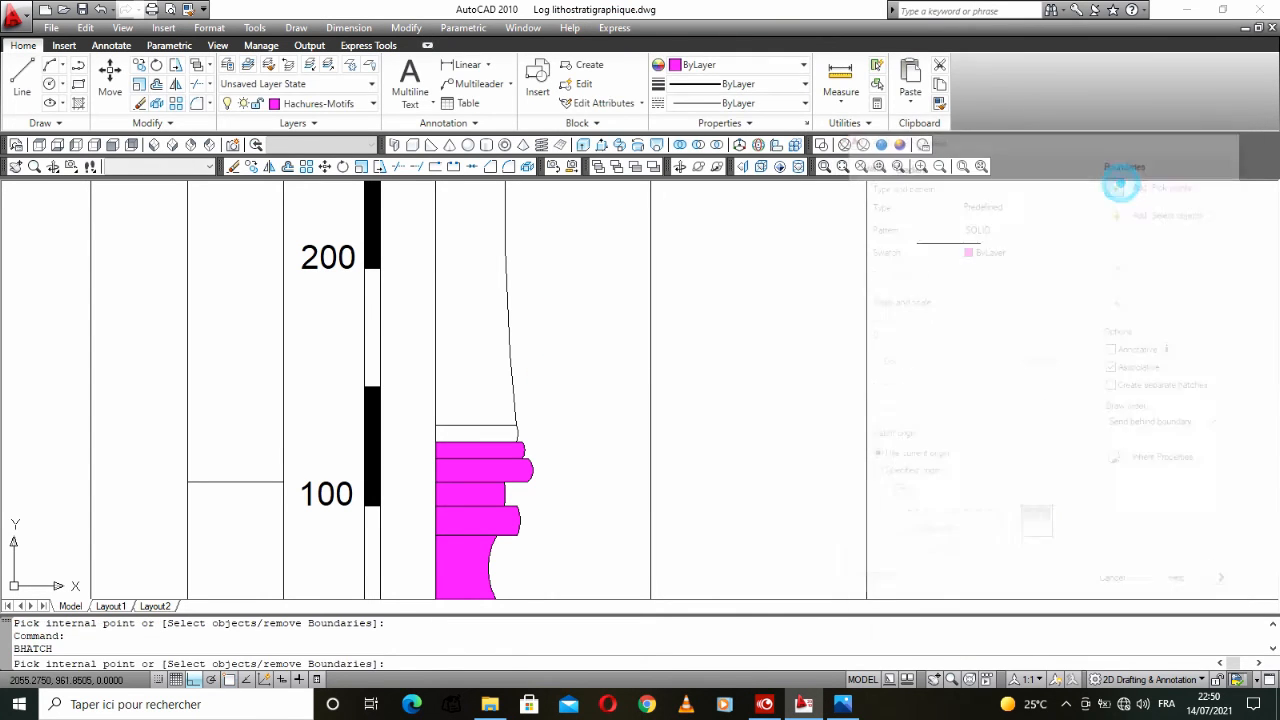
pyautogui.click(479, 436)
pyautogui.rightClick(523, 386)
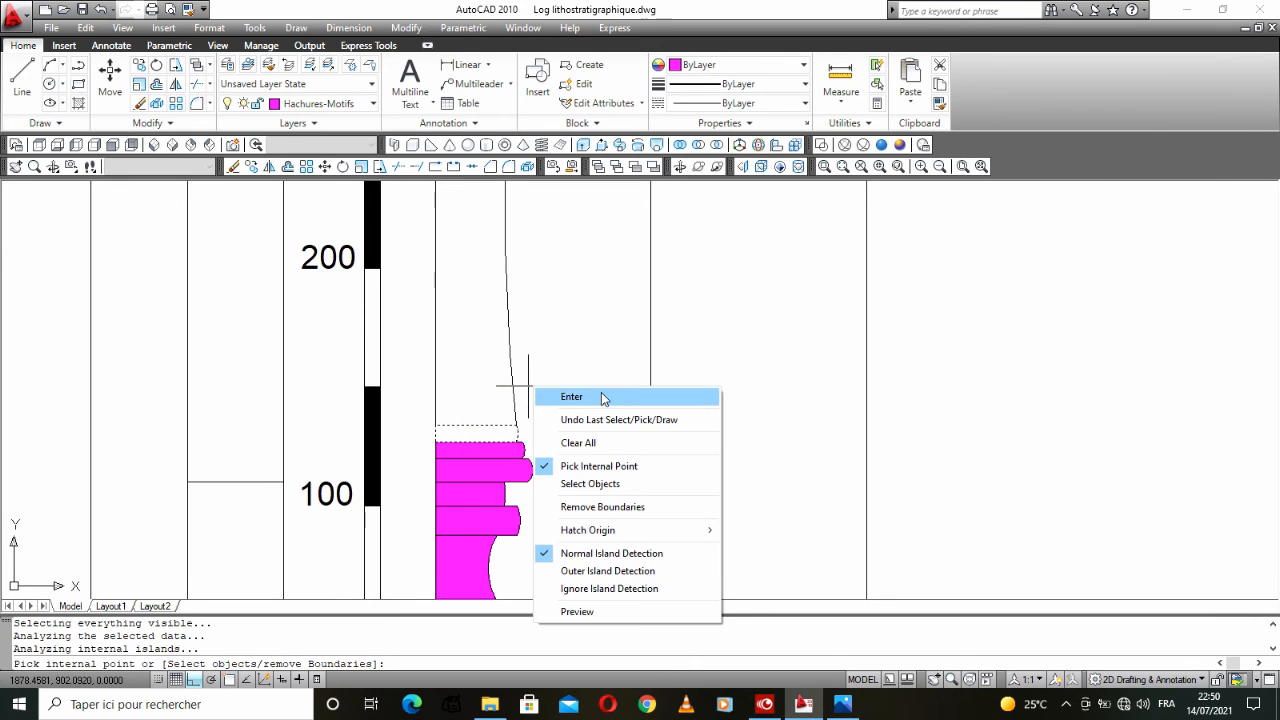
pyautogui.click(604, 399)
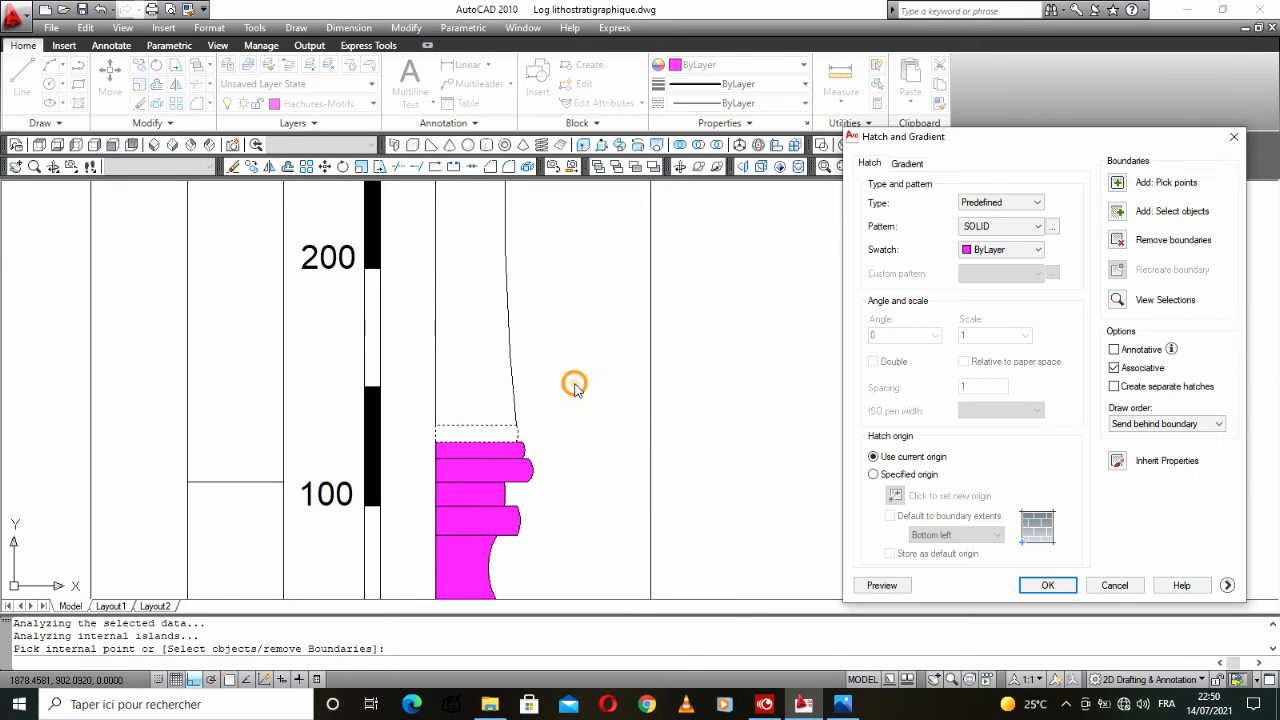
pyautogui.click(1047, 586)
# Step: Fill the tall central bed, reaching from above the 100 mark to above the 300 mark, with a SOLID hatch
pyautogui.scroll(-4, 611, 409)
pyautogui.moveTo(611, 409); pyautogui.dragTo(583, 457, button='middle')
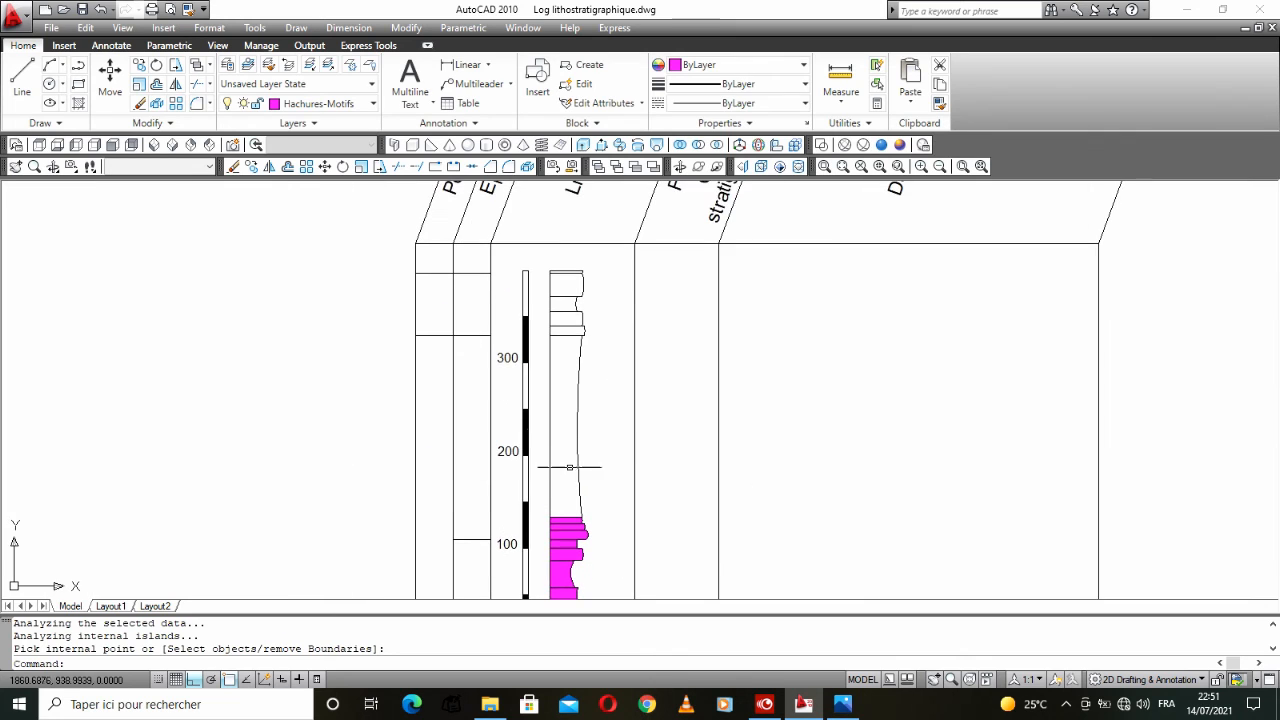
pyautogui.rightClick(559, 430)
pyautogui.click(620, 79)
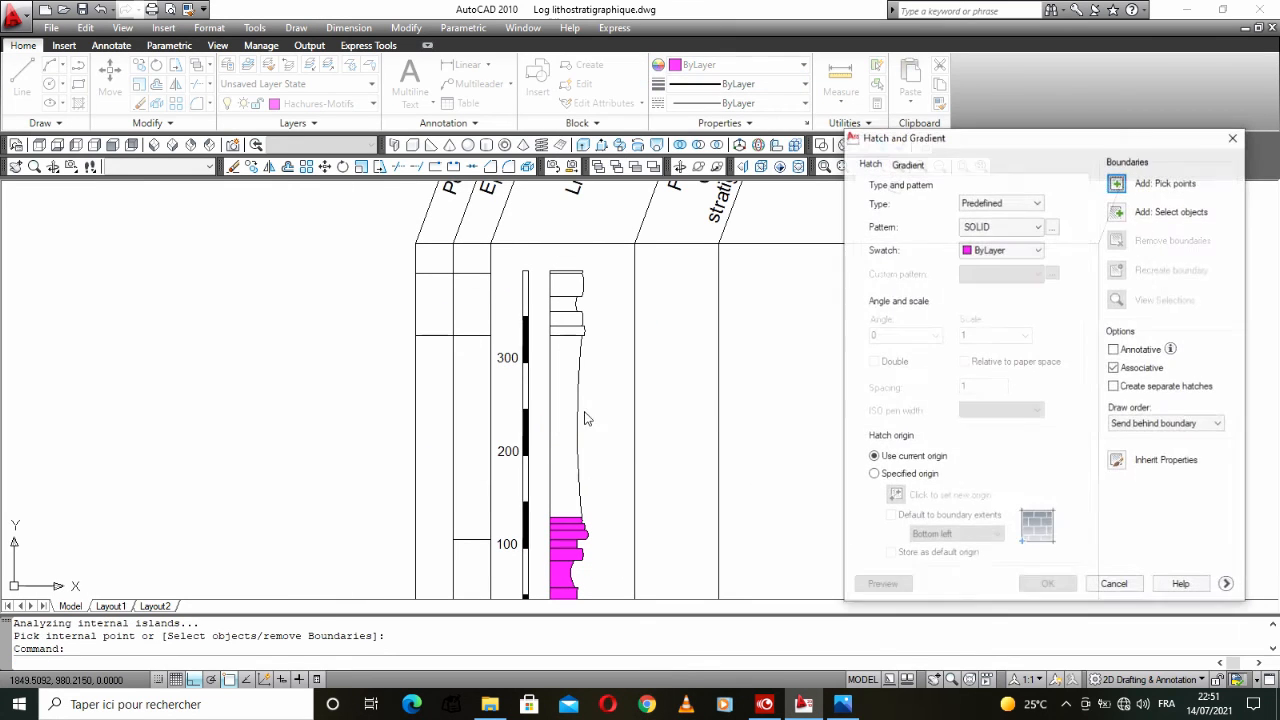
pyautogui.click(1115, 183)
pyautogui.click(574, 435)
pyautogui.rightClick(597, 406)
pyautogui.click(651, 414)
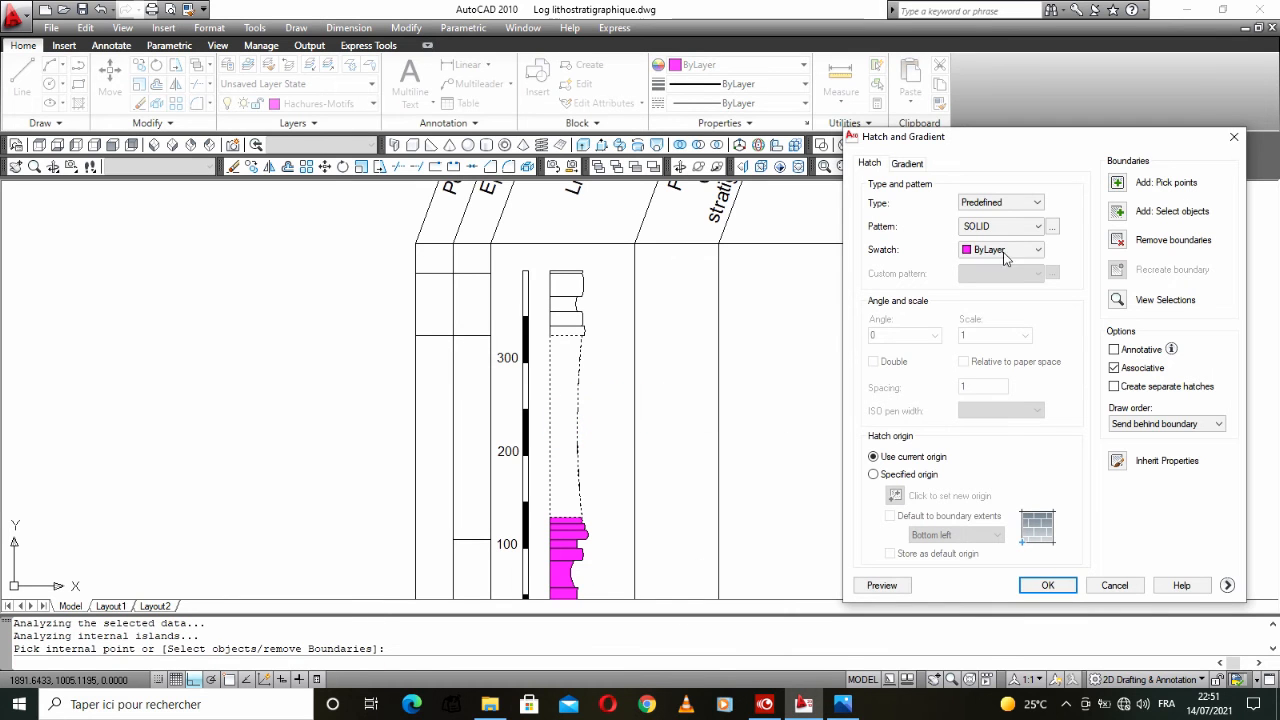
pyautogui.click(1045, 586)
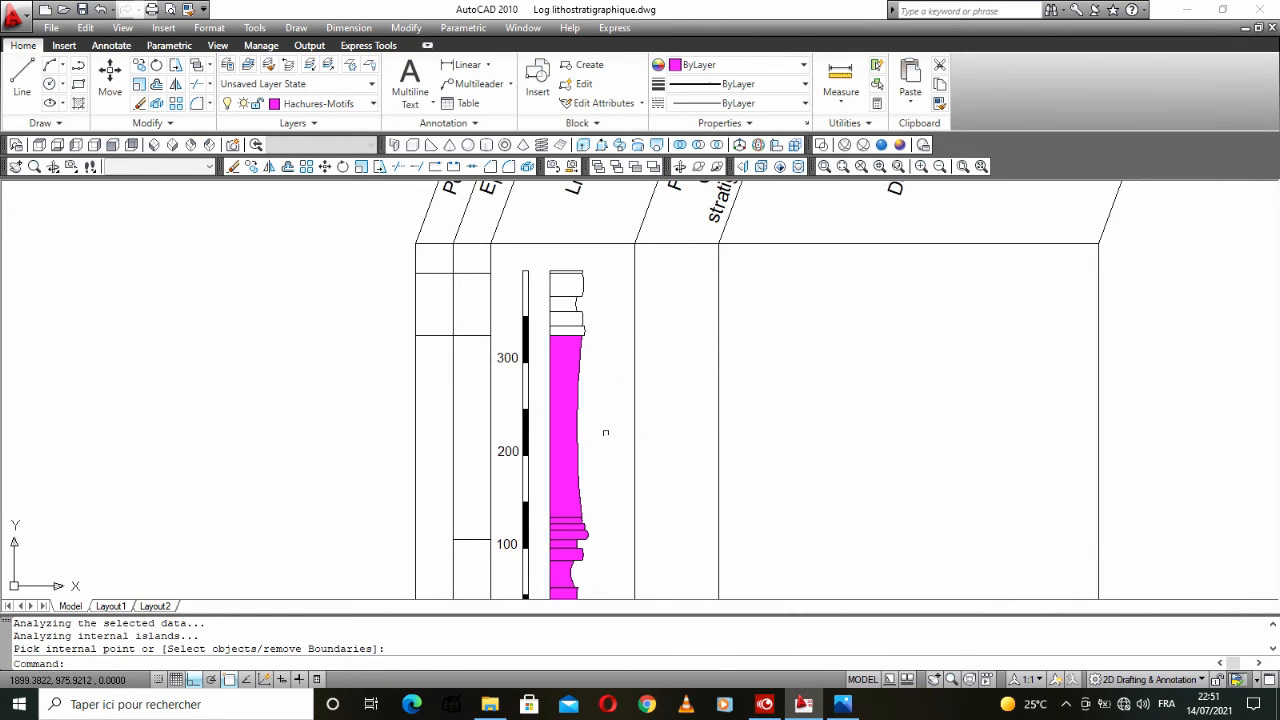
# Step: Apply a SOLID hatch to the thin rounded bed directly above the tall central bed
pyautogui.scroll(-3, 605, 432)
pyautogui.scroll(4, 605, 432)
pyautogui.rightClick(598, 412)
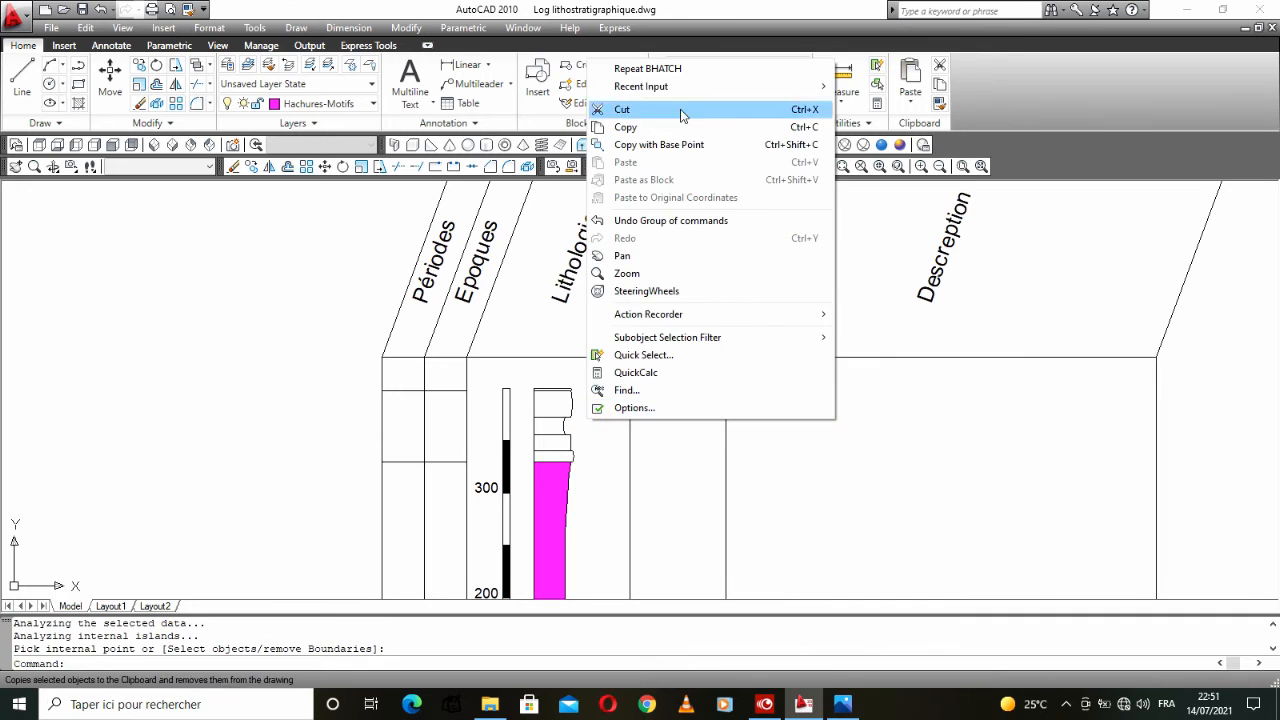
pyautogui.click(699, 68)
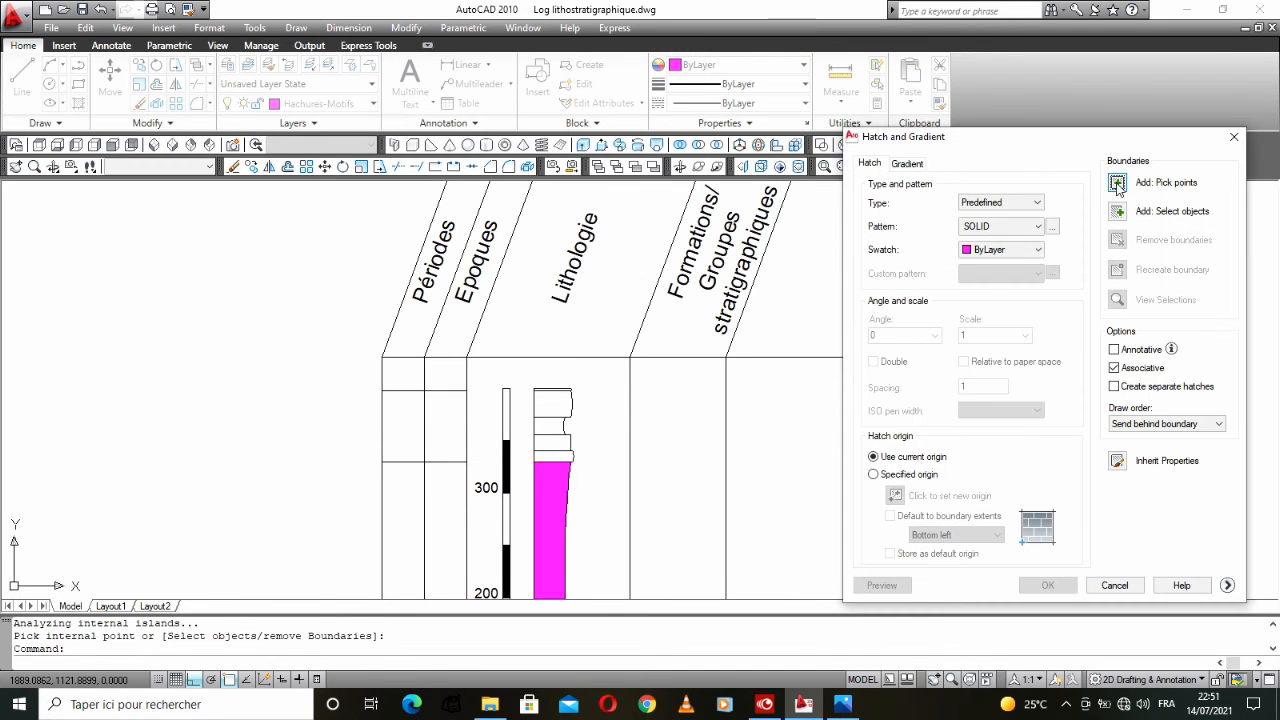
pyautogui.click(1117, 184)
pyautogui.click(550, 453)
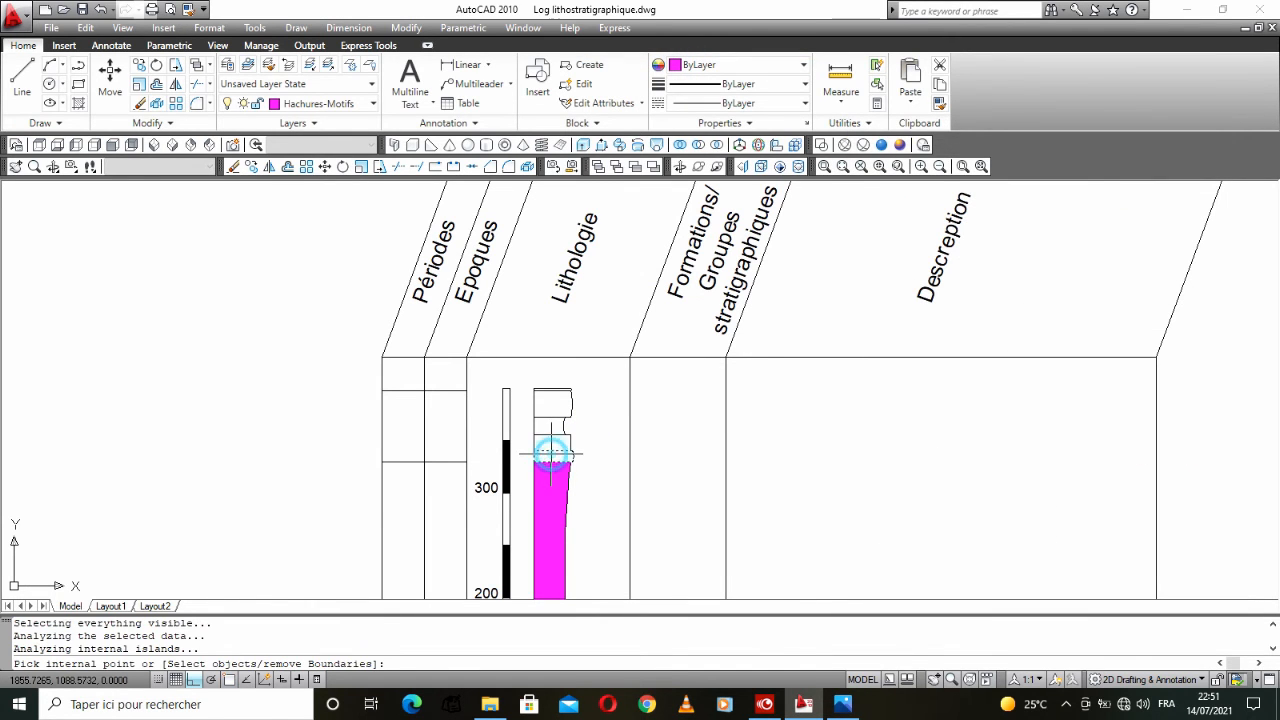
pyautogui.scroll(2, 550, 453)
pyautogui.rightClick(628, 398)
pyautogui.click(668, 411)
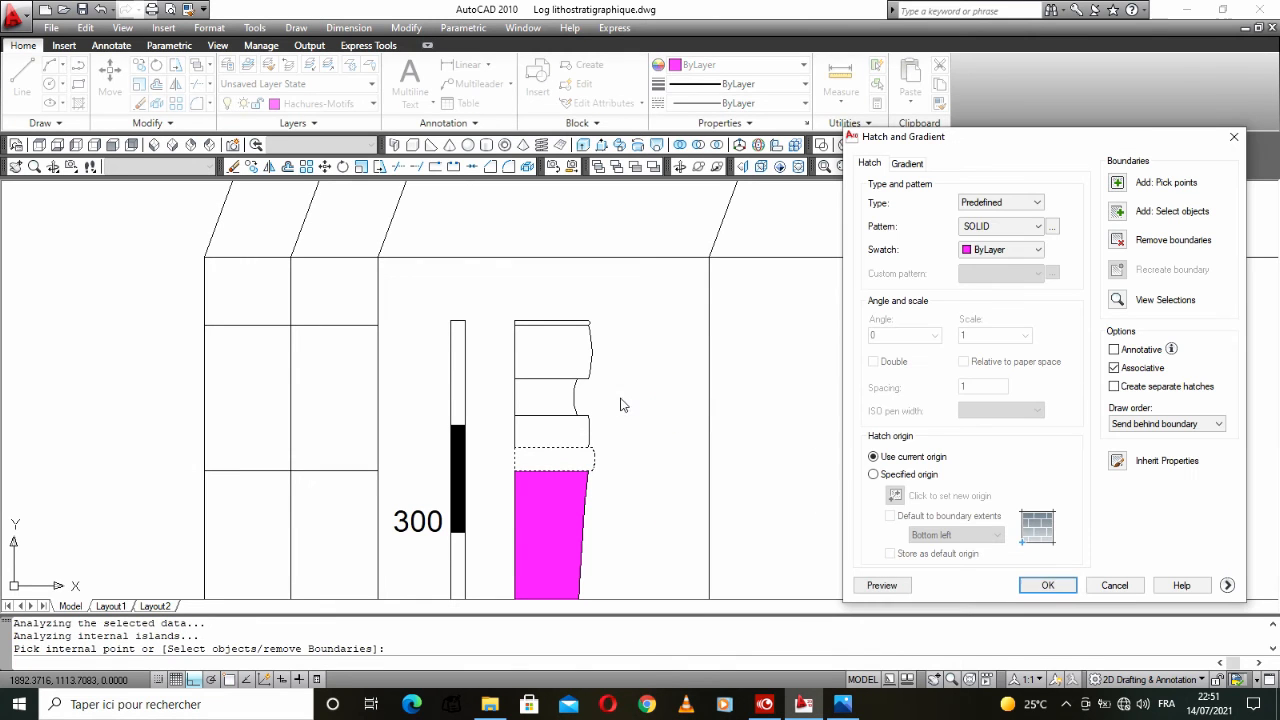
pyautogui.click(1047, 585)
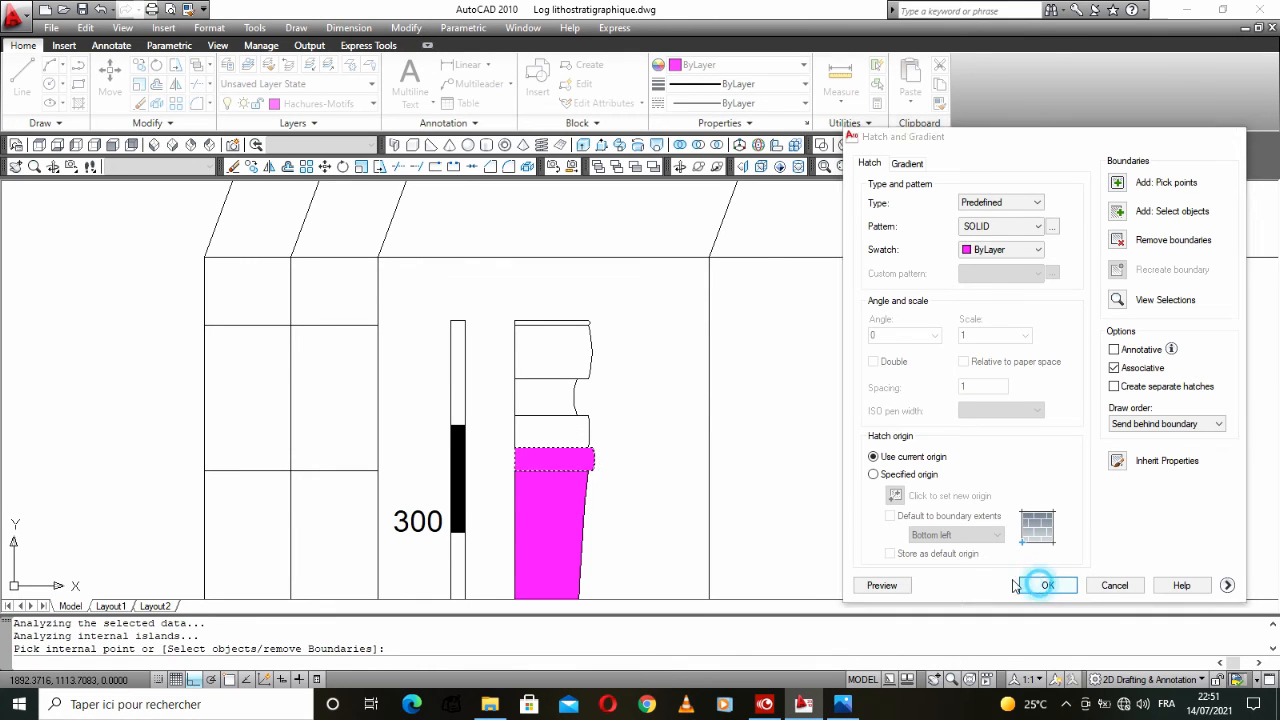
# Step: Apply a SOLID hatch to the two beds directly above the thin rounded bed, including the one with the concave edge
pyautogui.rightClick(663, 425)
pyautogui.click(712, 77)
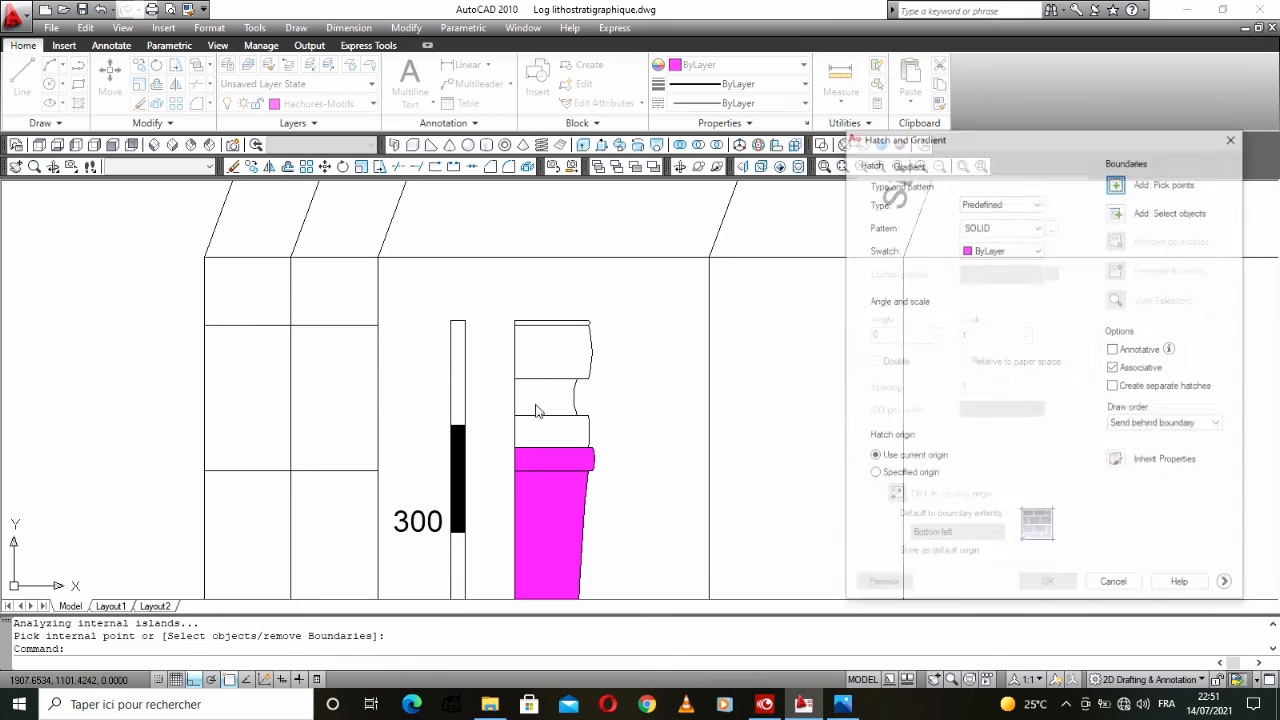
pyautogui.click(1112, 182)
pyautogui.click(550, 429)
pyautogui.click(542, 400)
pyautogui.rightClick(670, 340)
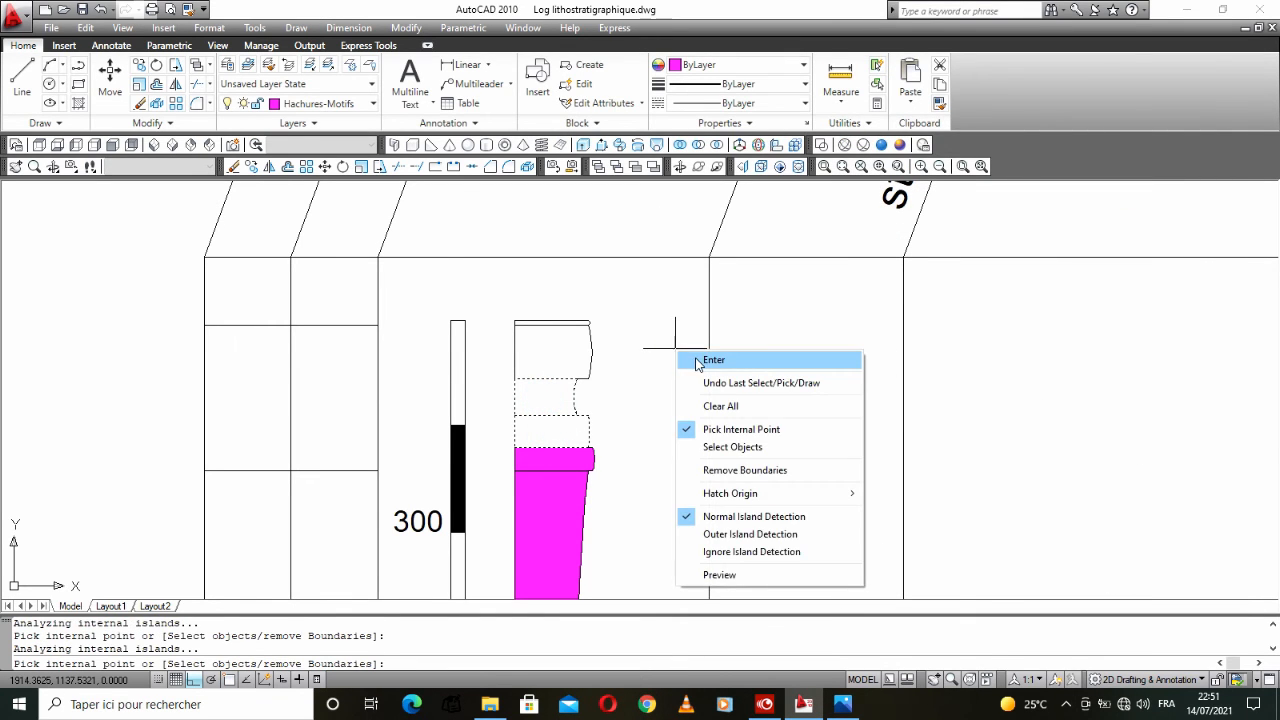
pyautogui.click(702, 358)
pyautogui.click(1048, 584)
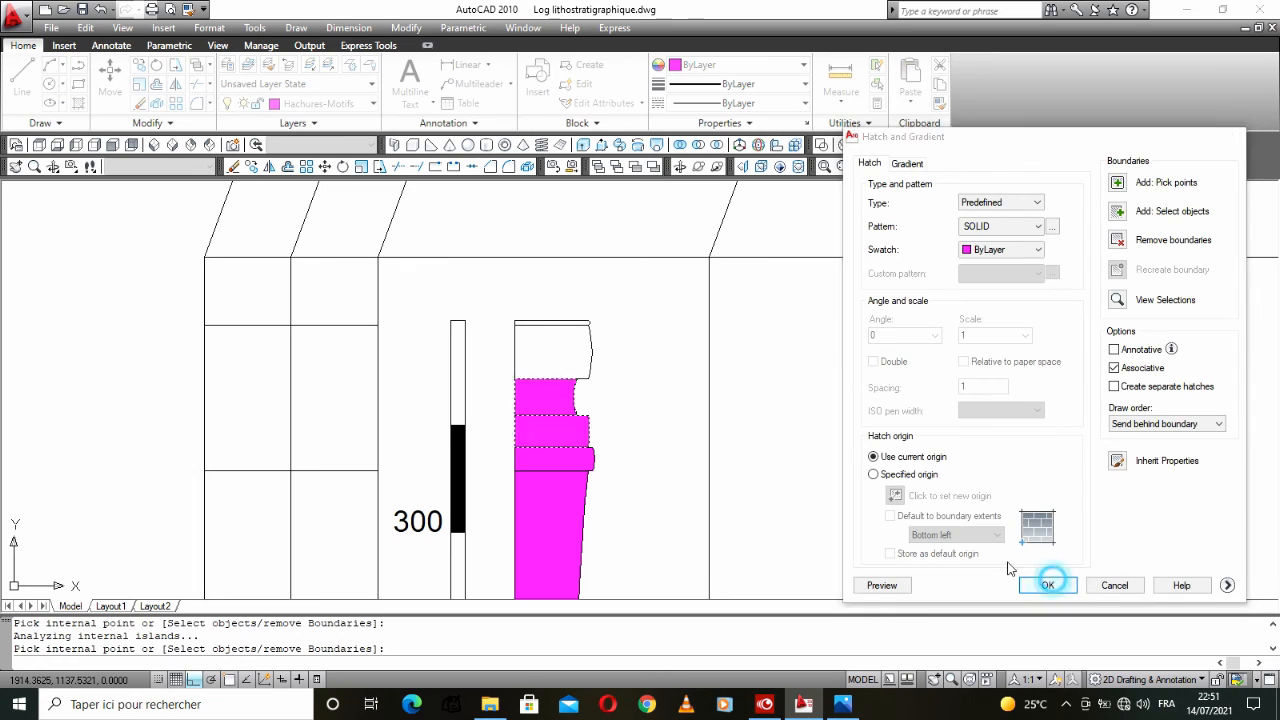
# Step: Fill the convex-edged bed just beneath the thin topmost bed with a SOLID hatch
pyautogui.rightClick(623, 366)
pyautogui.click(705, 37)
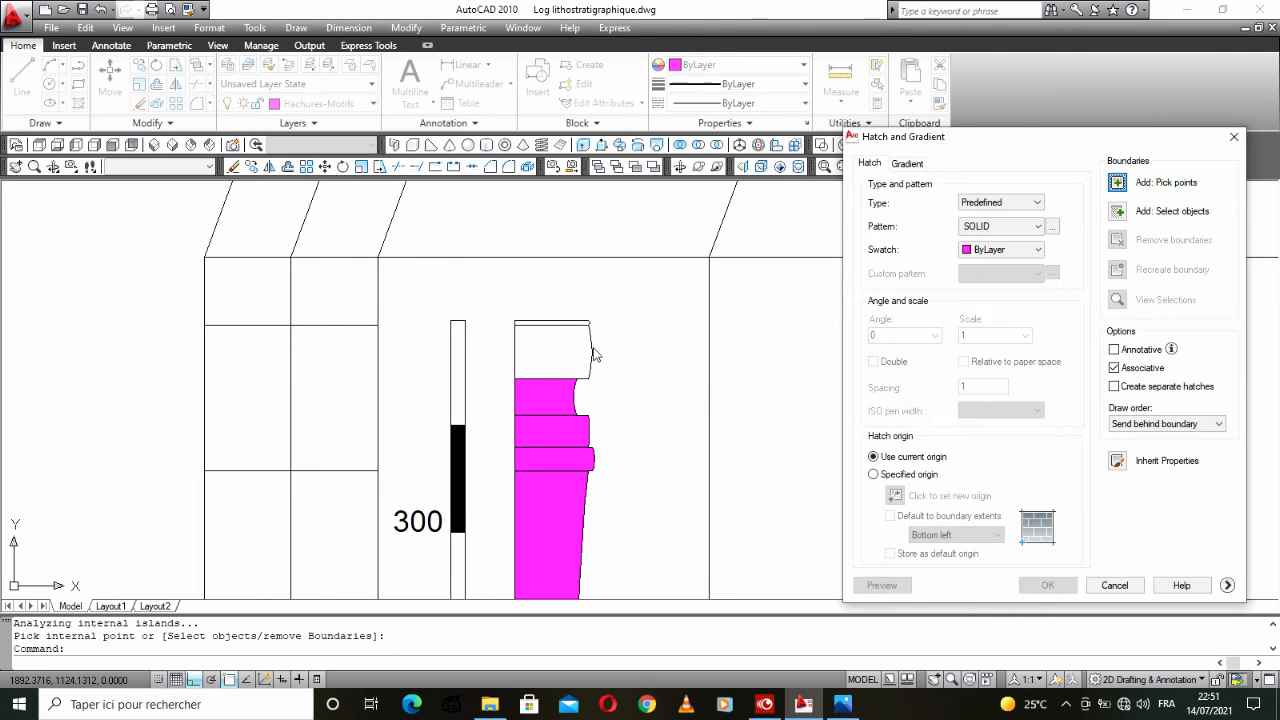
pyautogui.click(1120, 182)
pyautogui.click(571, 350)
pyautogui.rightClick(609, 290)
pyautogui.click(664, 305)
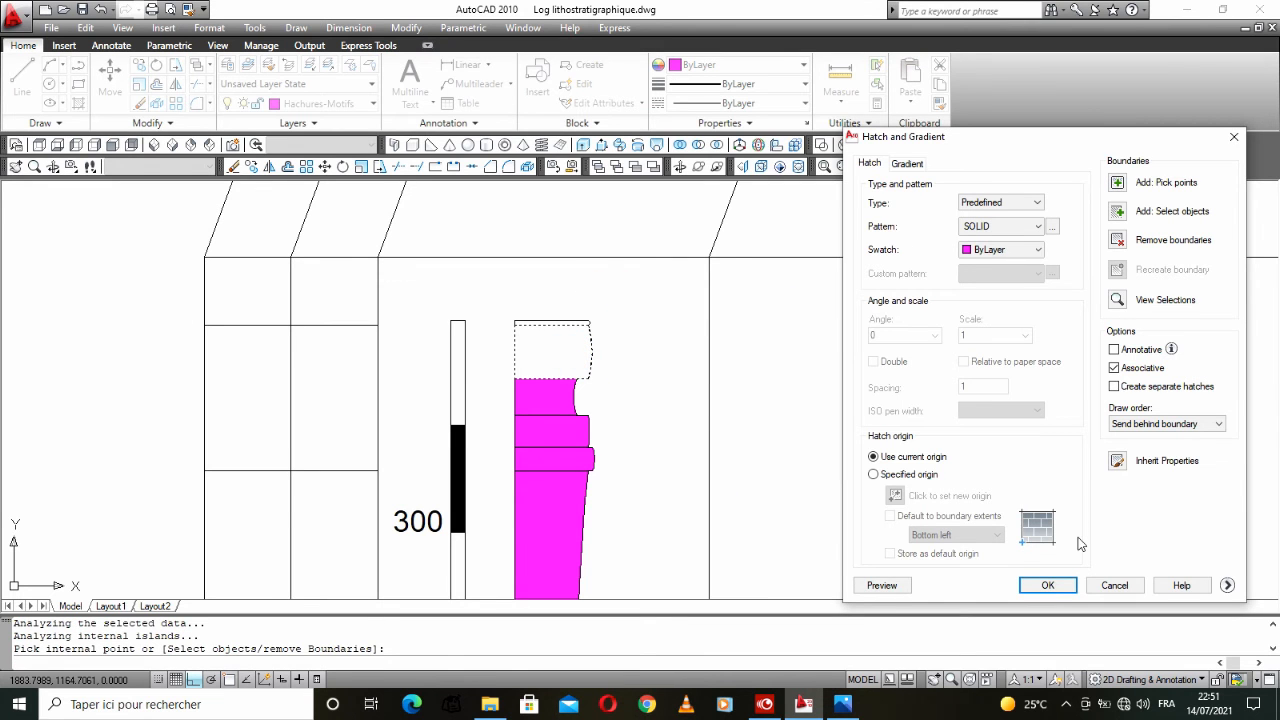
pyautogui.click(1048, 586)
# Step: Apply a SOLID hatch to the thin topmost bed of the lithology column
pyautogui.rightClick(674, 366)
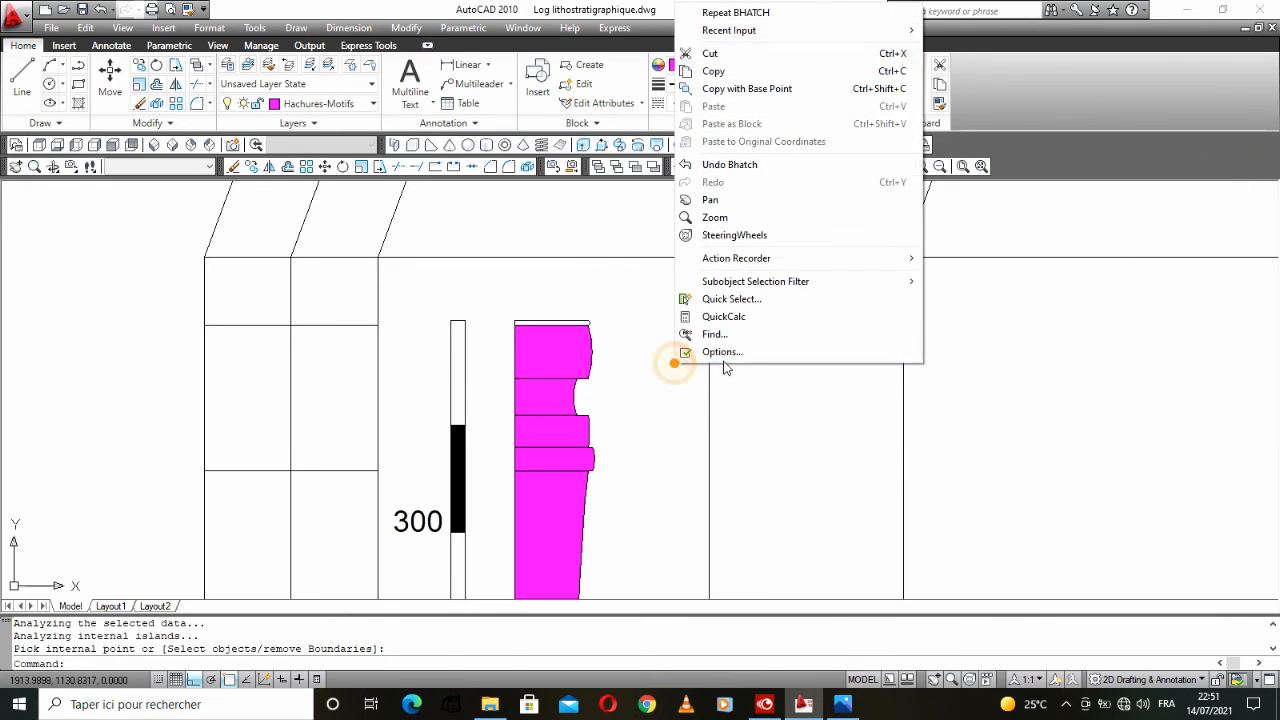
pyautogui.click(766, 14)
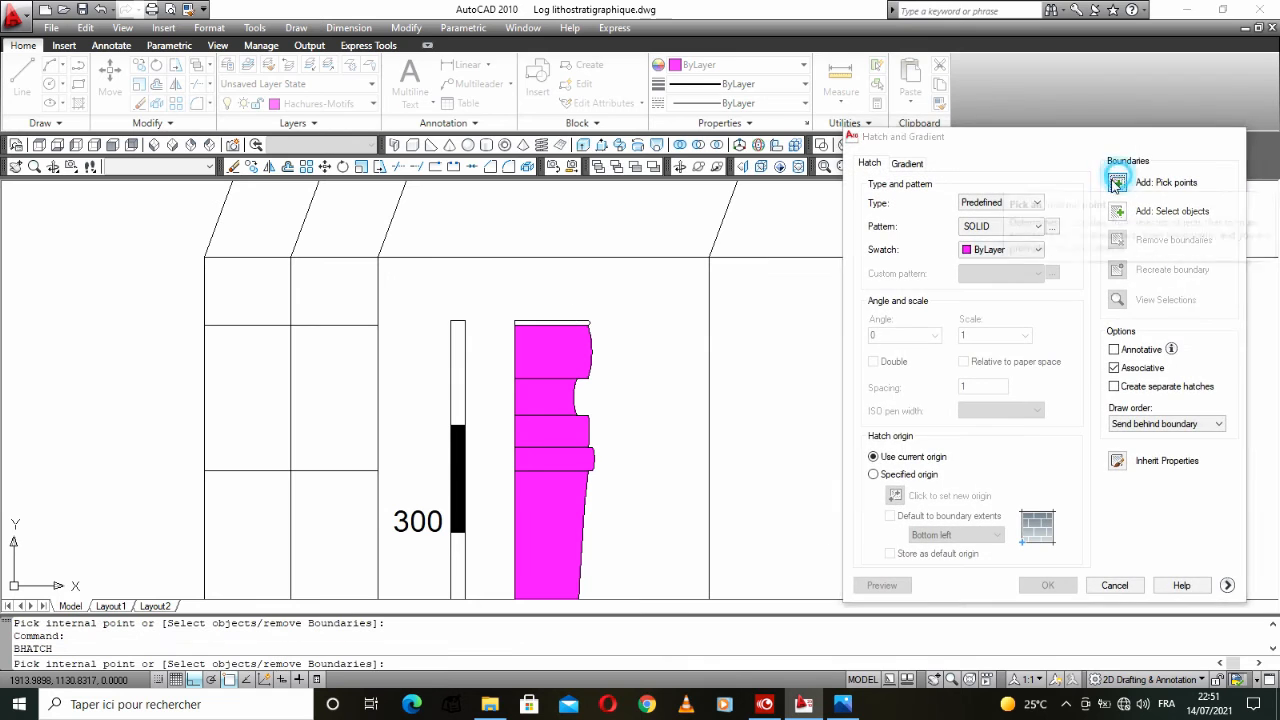
pyautogui.click(1118, 182)
pyautogui.scroll(2, 568, 330)
pyautogui.scroll(4, 568, 330)
pyautogui.click(570, 300)
pyautogui.rightClick(740, 303)
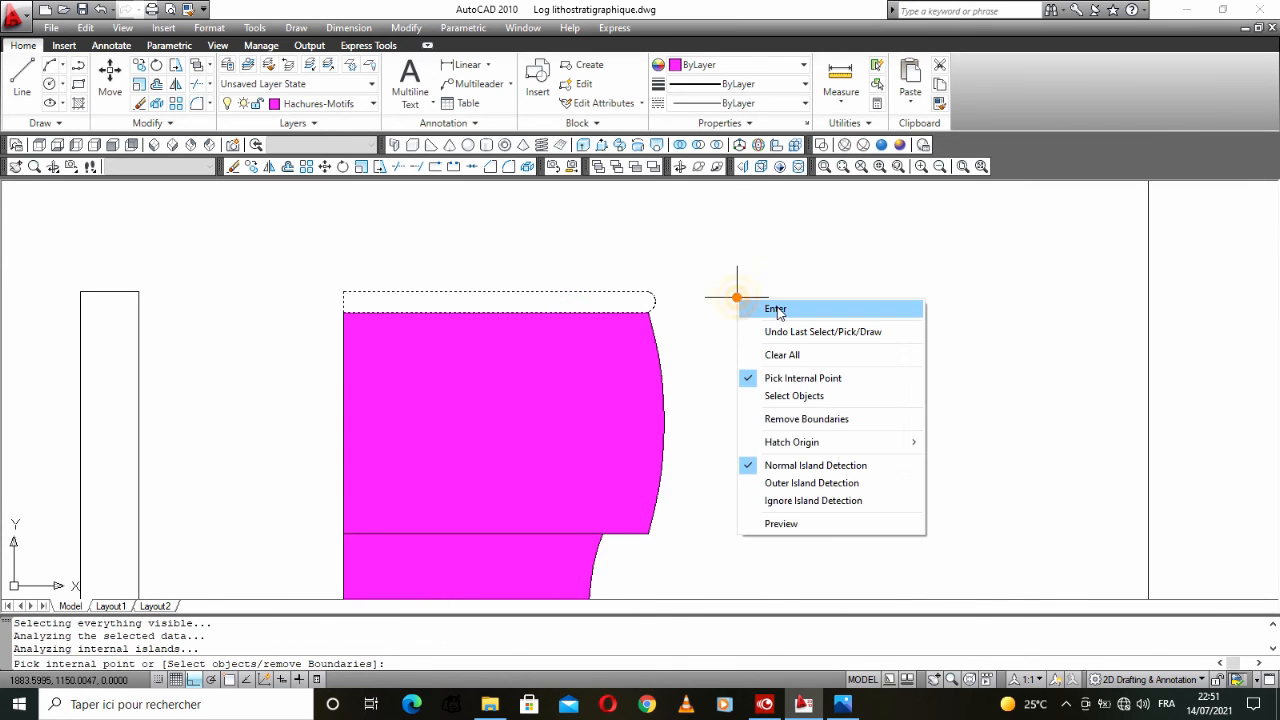
pyautogui.click(776, 308)
pyautogui.click(1048, 585)
pyautogui.scroll(-4, 708, 323)
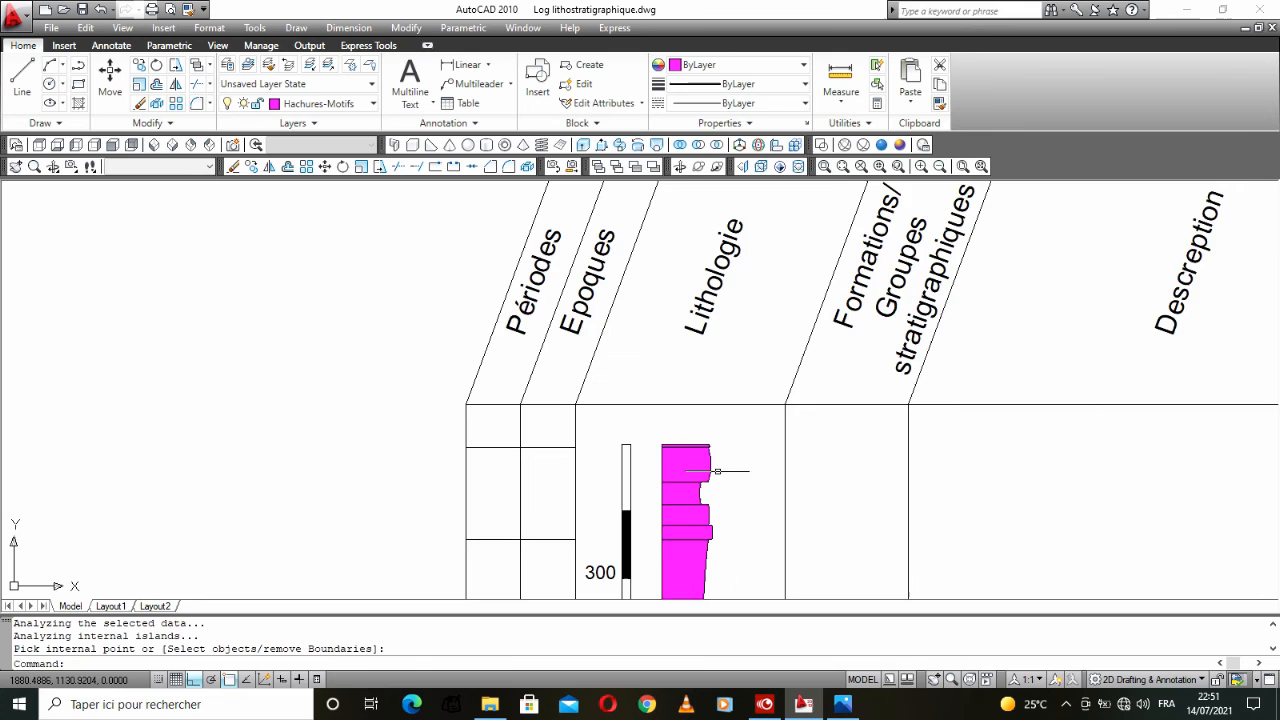
pyautogui.scroll(-3, 708, 323)
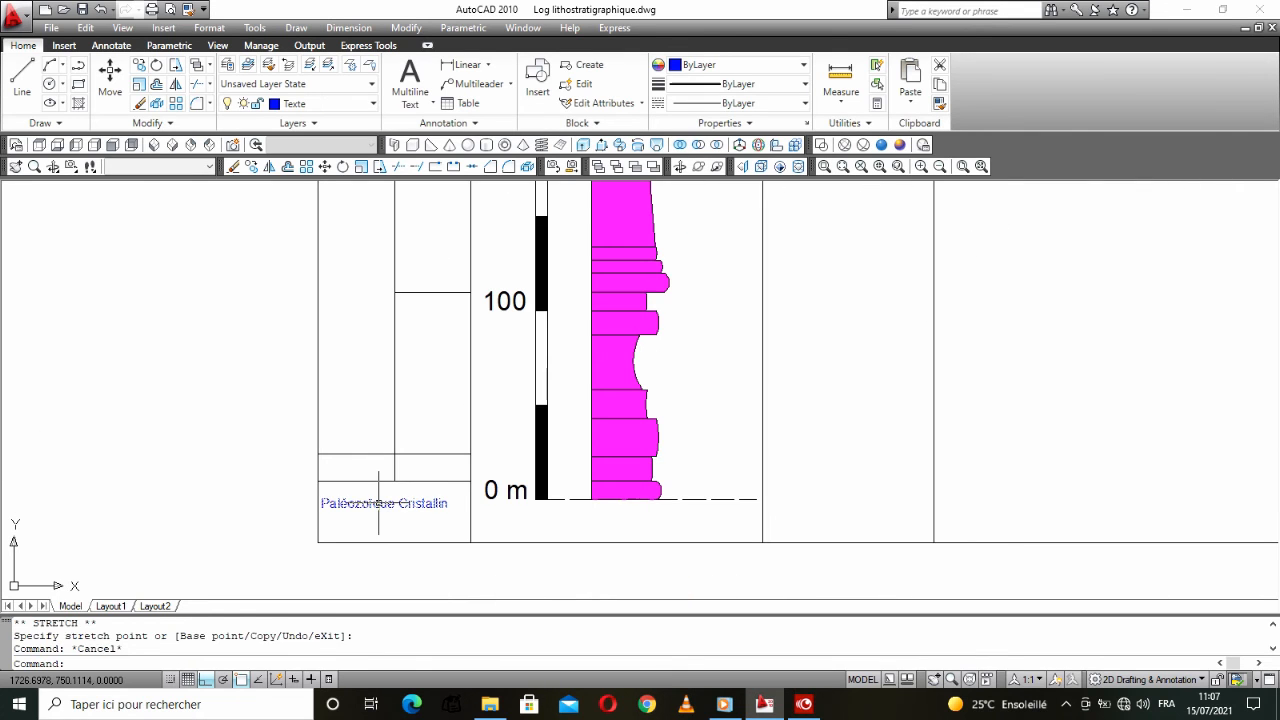
# Step: Copy the "Paléozoïque Cristallin" text straight up into the row directly above it
pyautogui.click(256, 167)
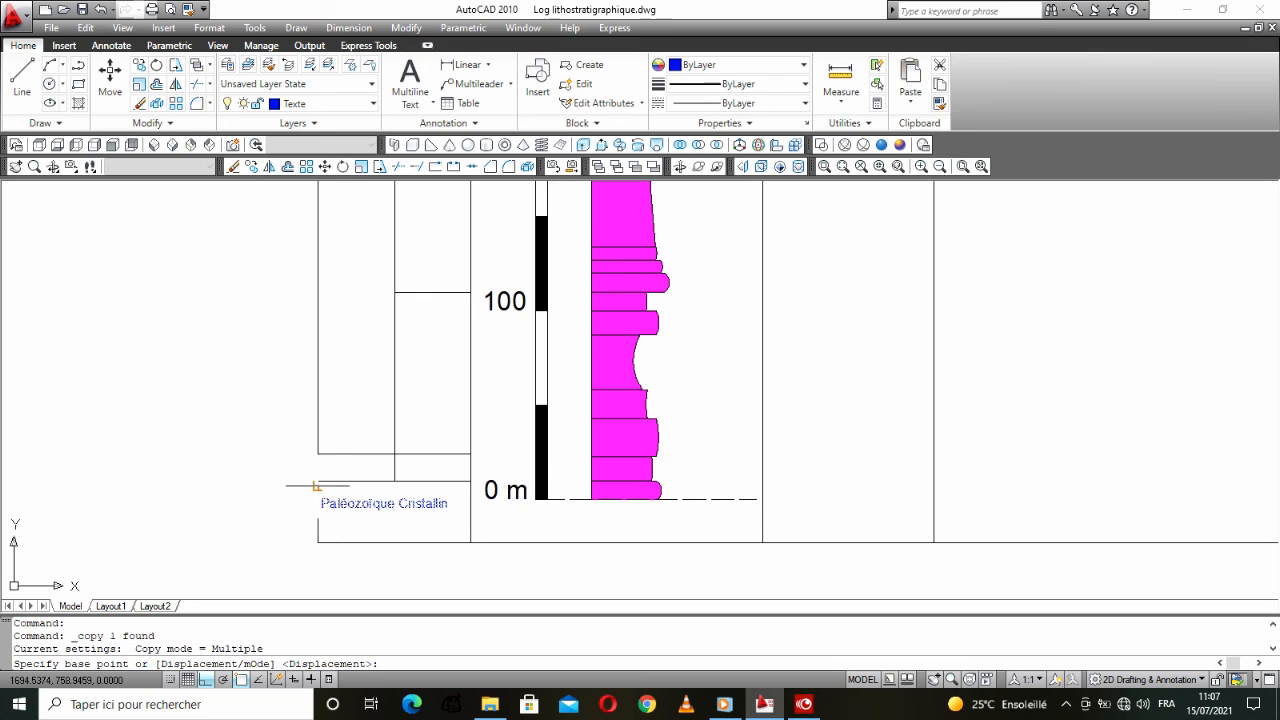
pyautogui.scroll(5, 320, 498)
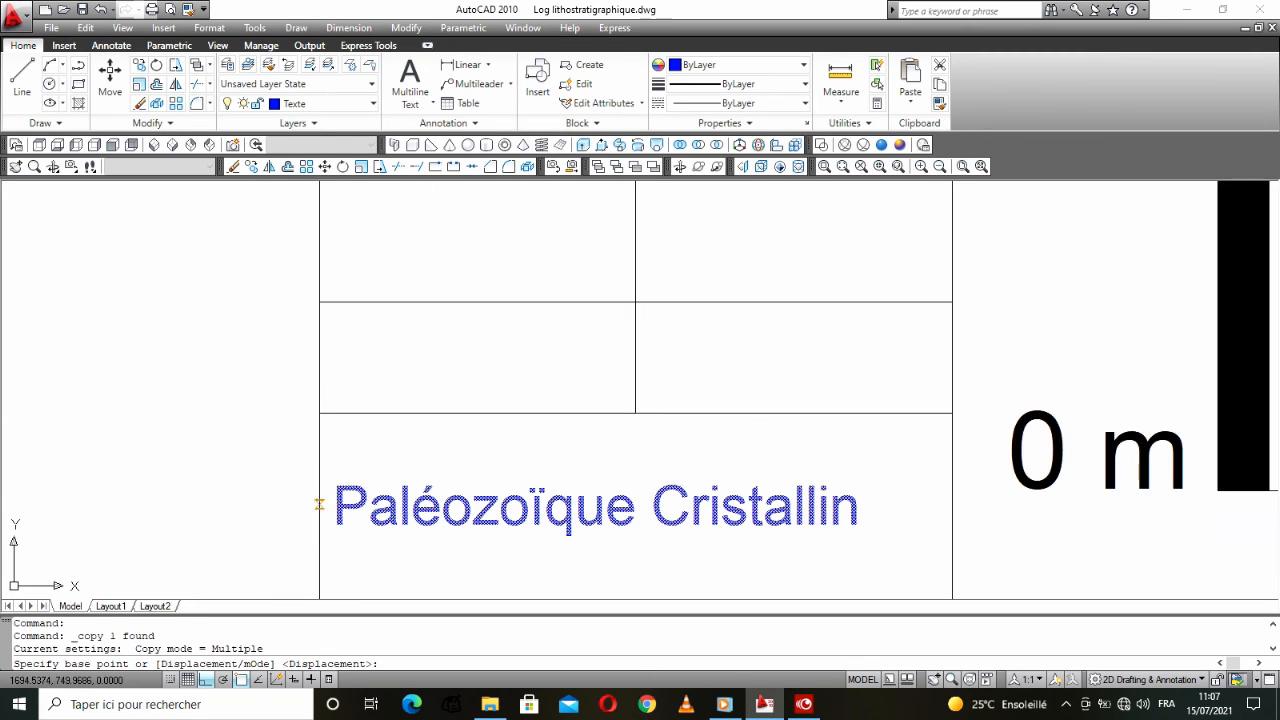
pyautogui.click(320, 499)
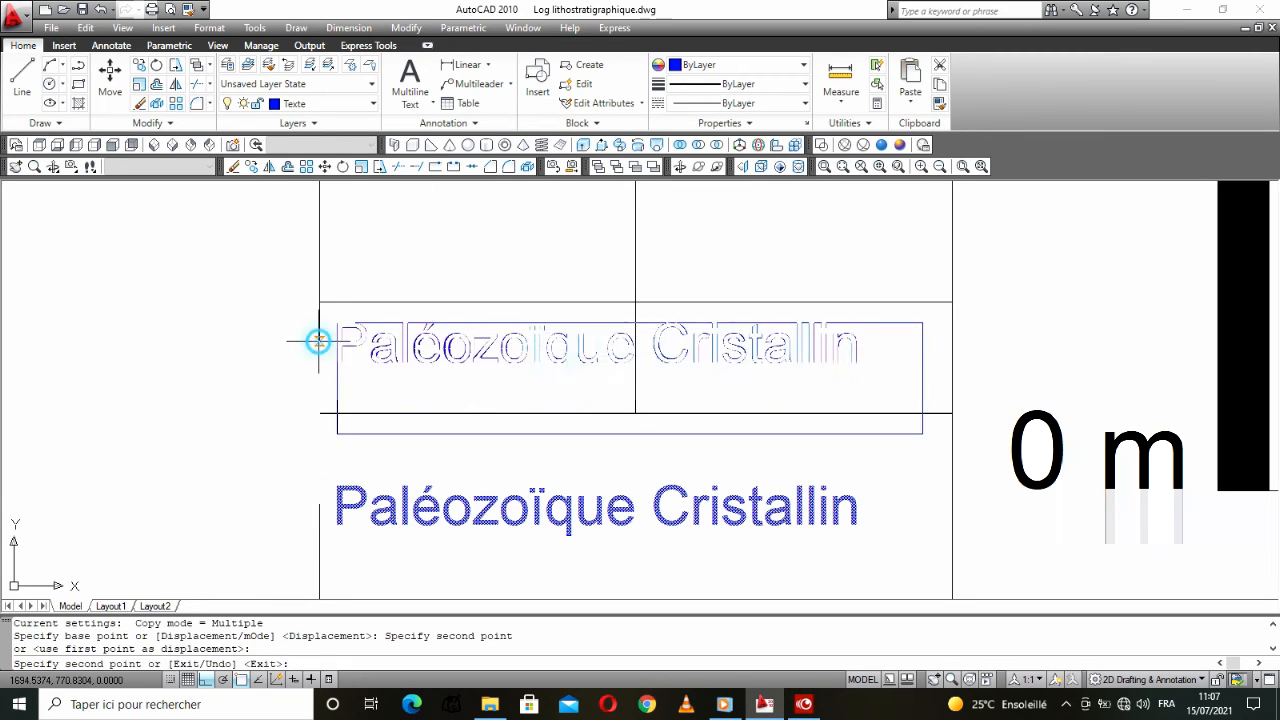
pyautogui.click(319, 341)
pyautogui.rightClick(727, 312)
pyautogui.click(775, 323)
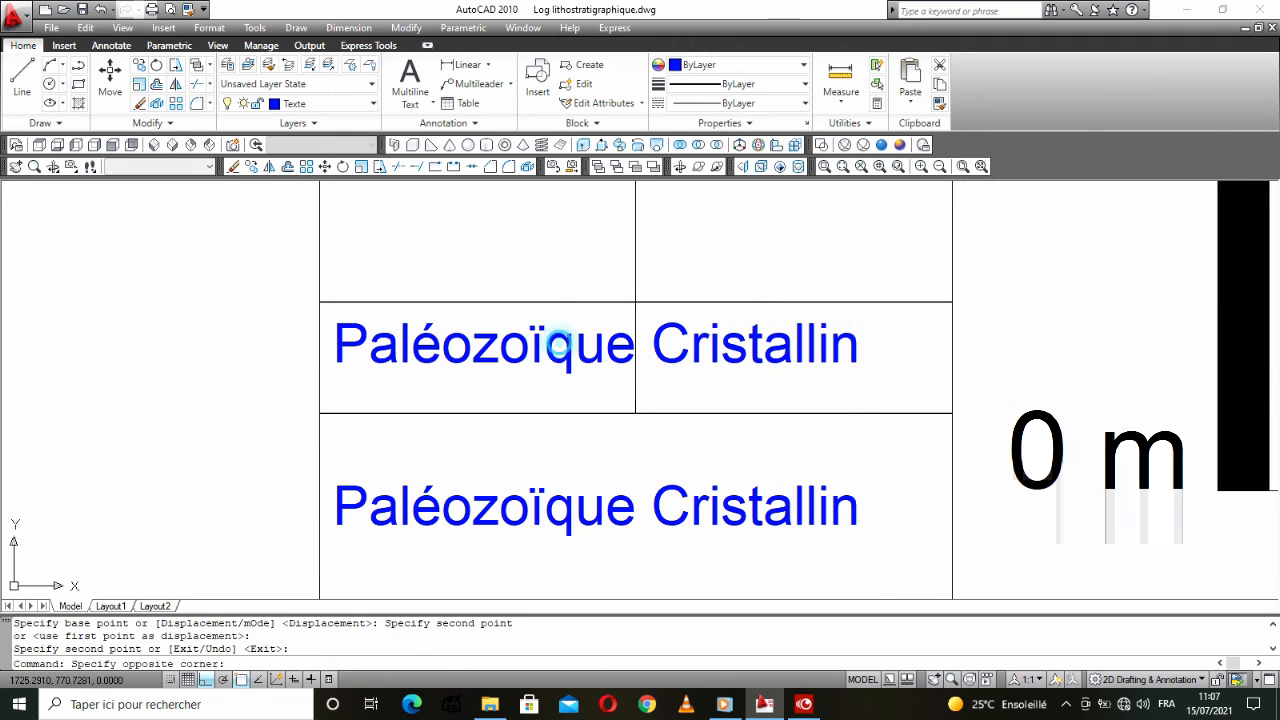
# Step: Replace the wording of the copied text above "Paléozoïque Cristallin" with "Trias"
pyautogui.click(562, 362)
pyautogui.doubleClick(562, 362)
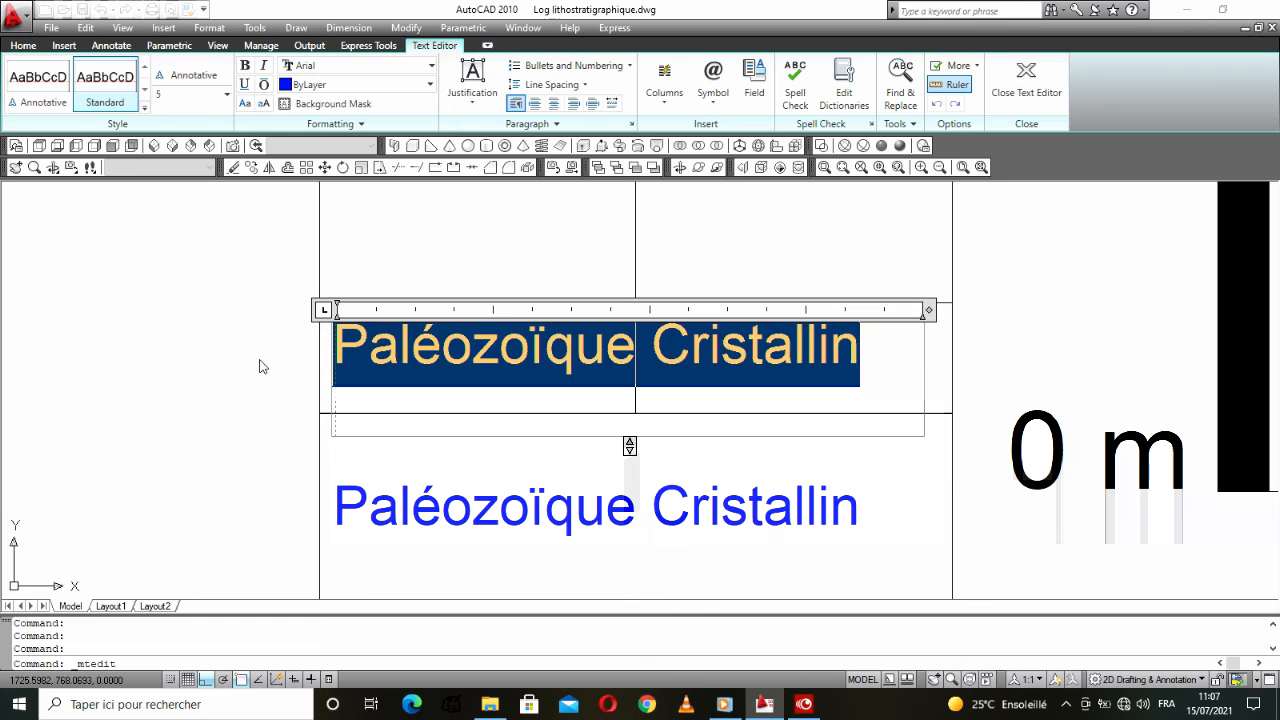
pyautogui.write('Trias')
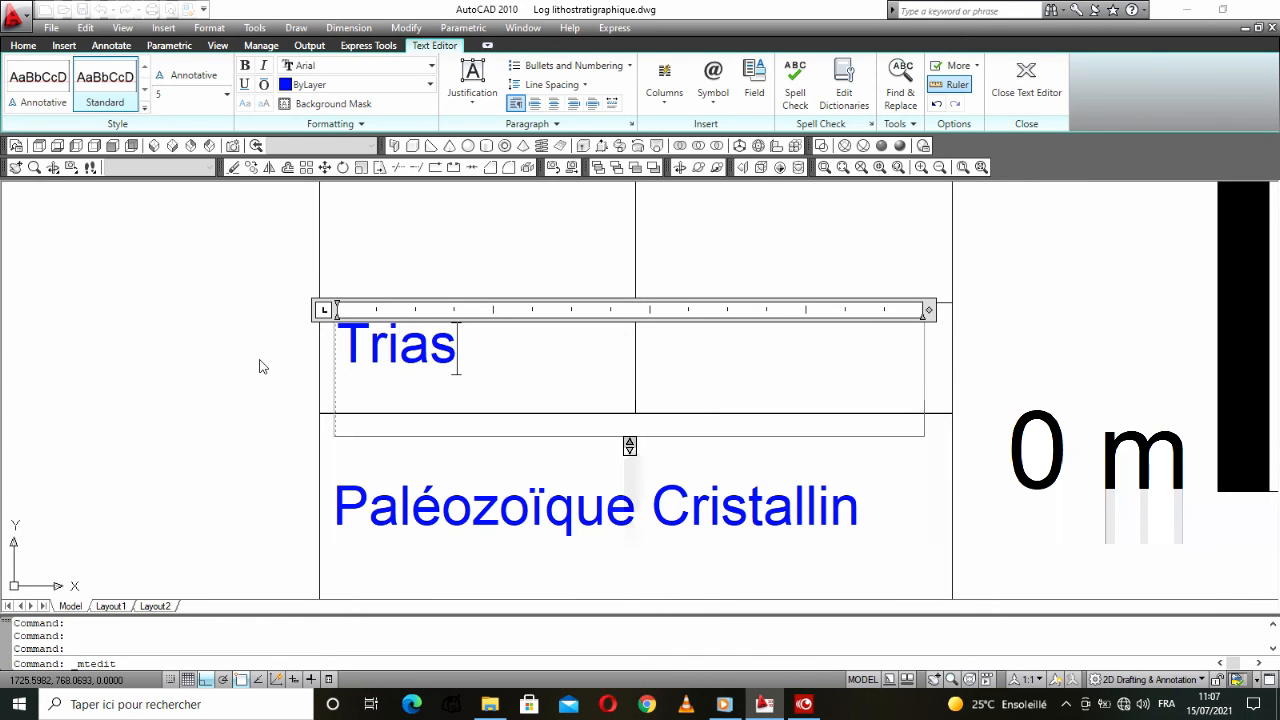
pyautogui.click(220, 329)
# Step: Shrink the "Trias" text frame to end at the Périodes column's divider and at its cell's lower line
pyautogui.scroll(-4, 349, 370)
pyautogui.moveTo(373, 408); pyautogui.dragTo(348, 482, button='middle')
pyautogui.scroll(-4, 347, 483)
pyautogui.scroll(1, 340, 486)
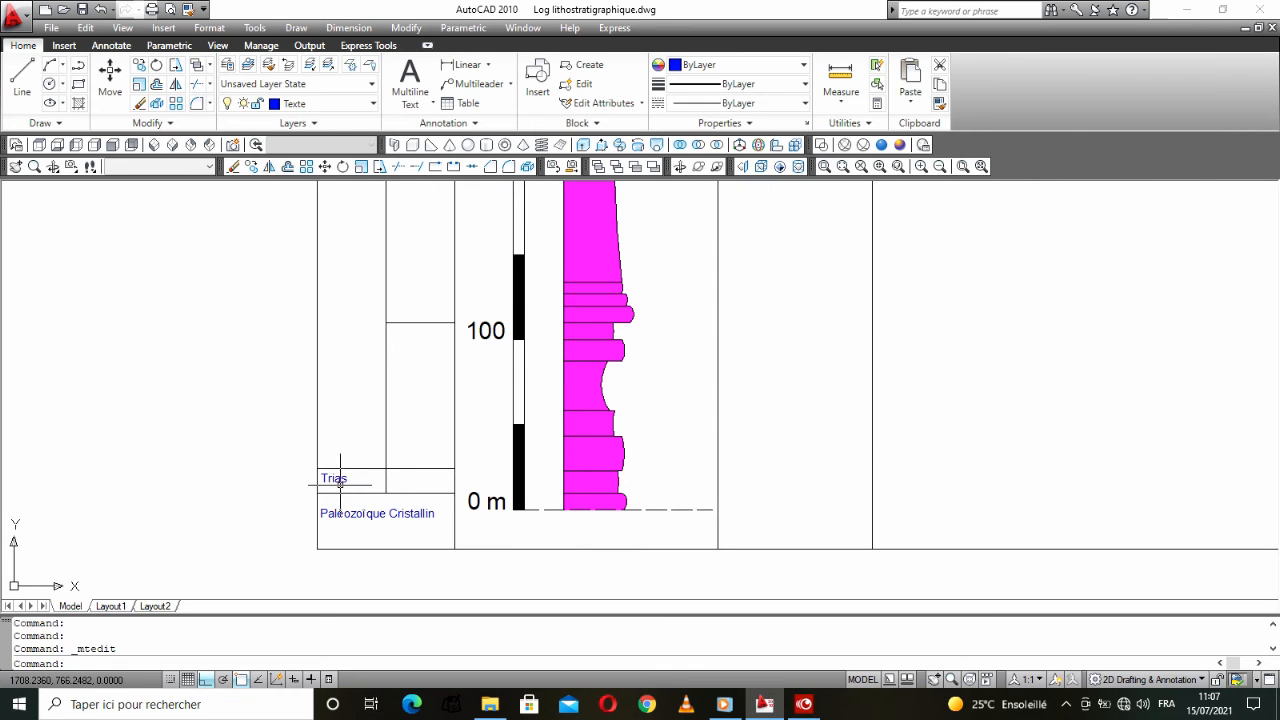
pyautogui.click(342, 480)
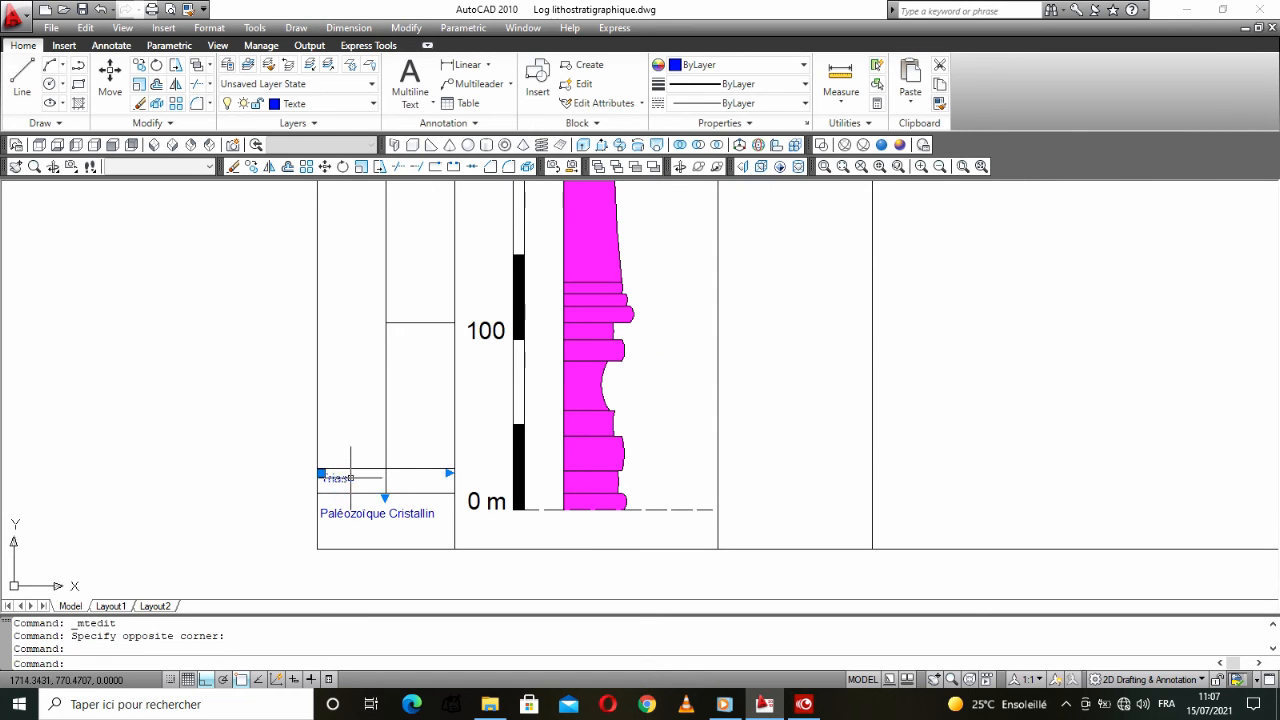
pyautogui.click(449, 473)
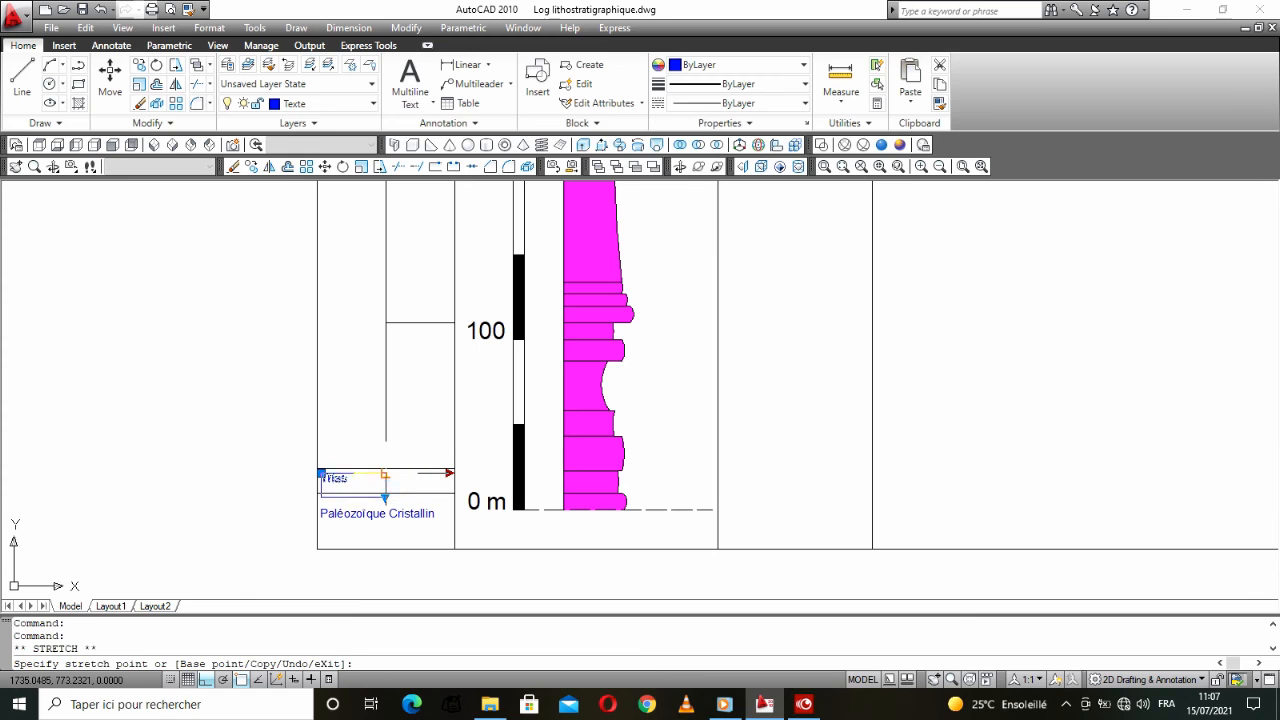
pyautogui.click(386, 474)
pyautogui.click(352, 494)
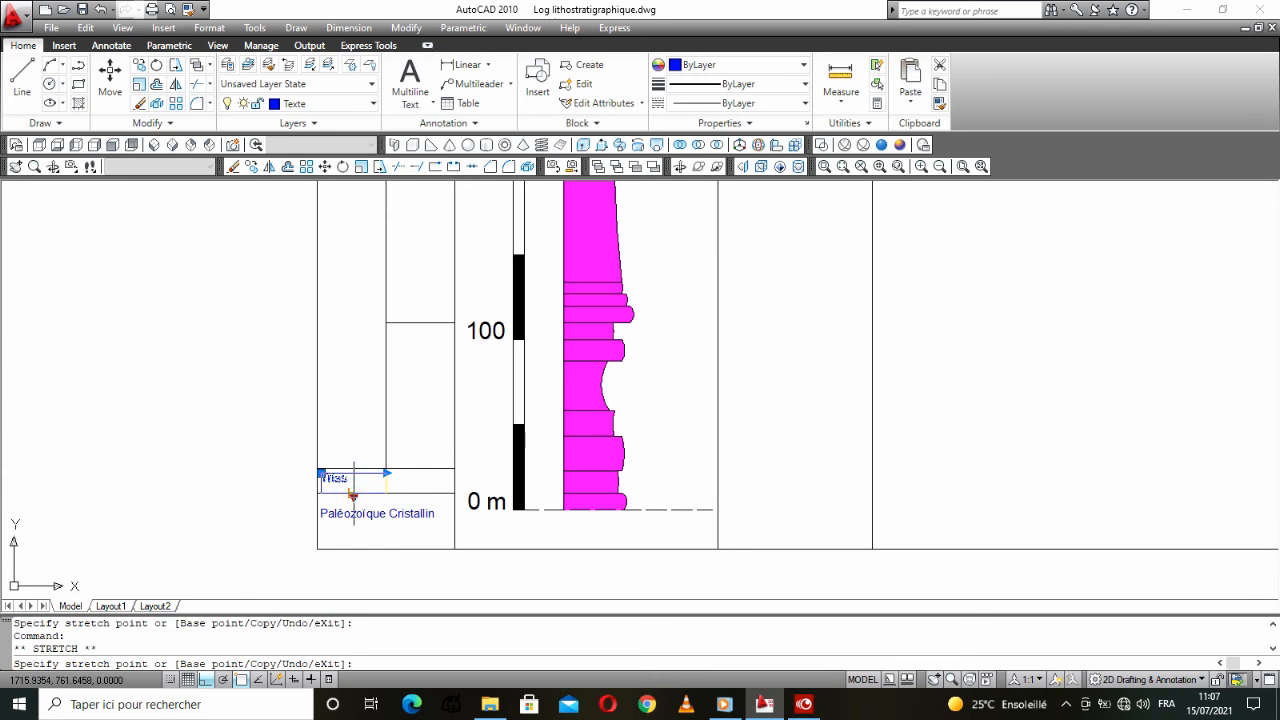
pyautogui.click(352, 494)
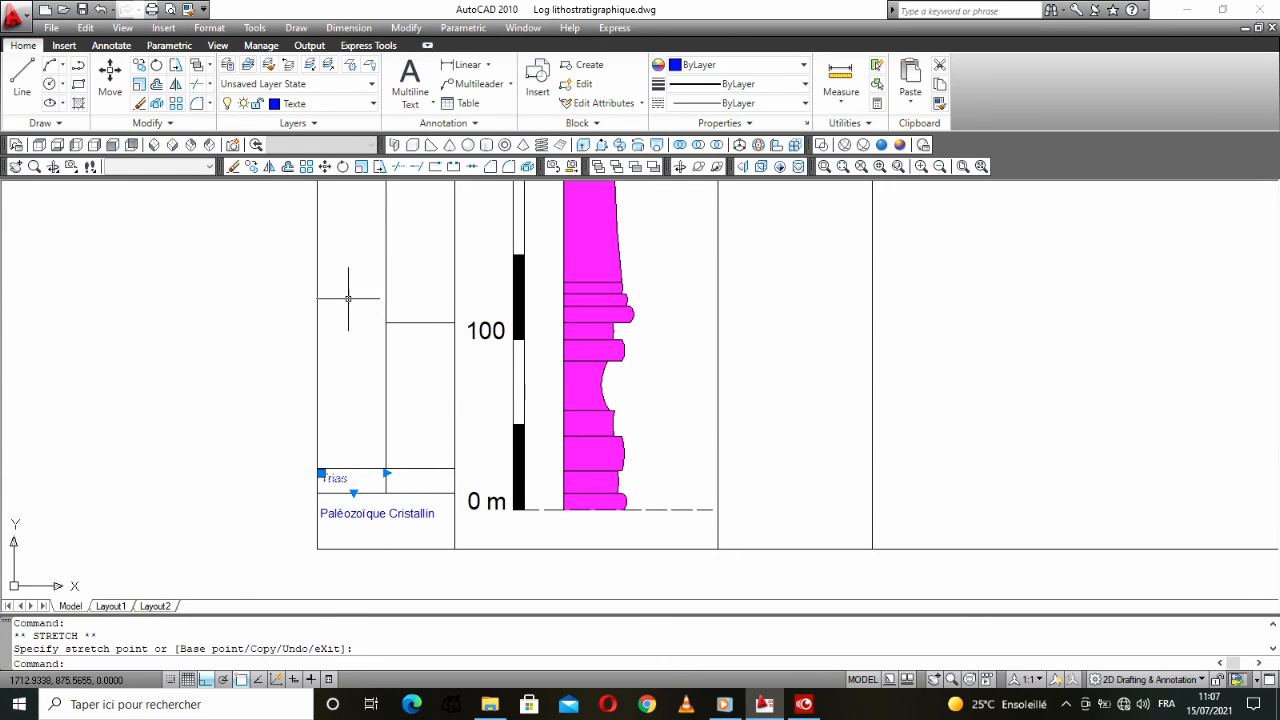
# Step: Center the "Trias" text horizontally within its frame
pyautogui.doubleClick(338, 478)
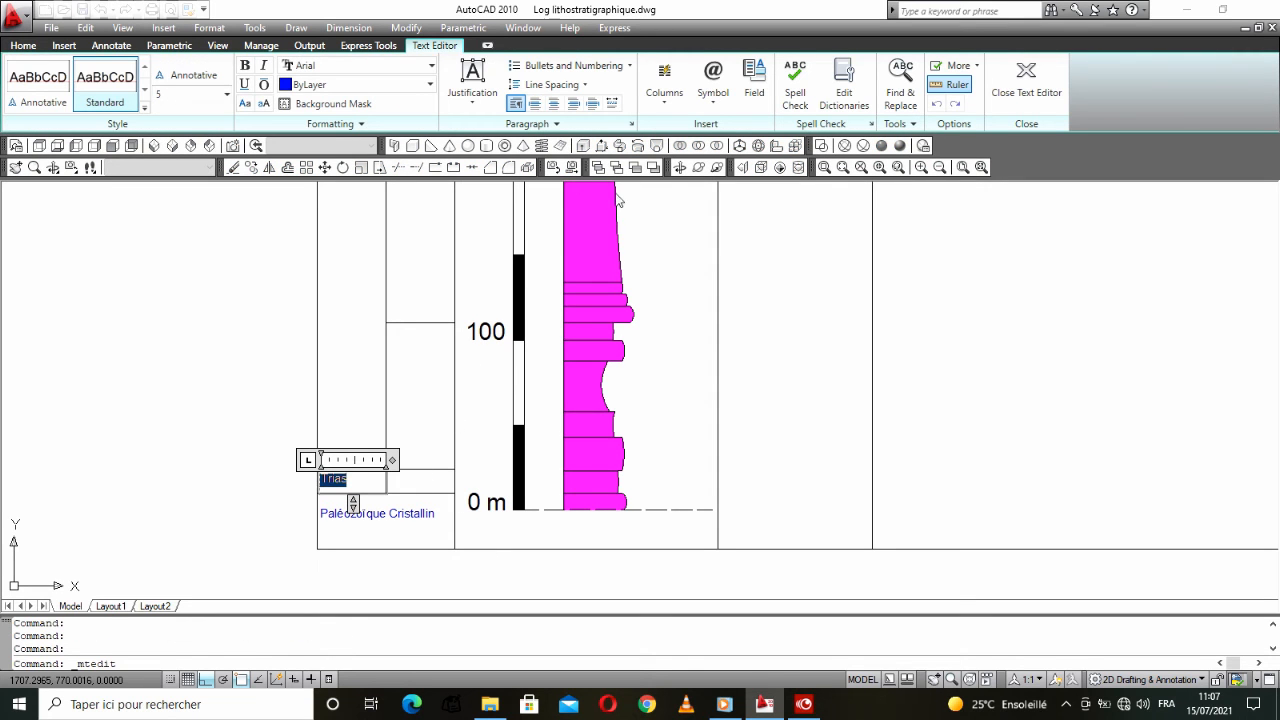
pyautogui.click(553, 104)
pyautogui.click(267, 433)
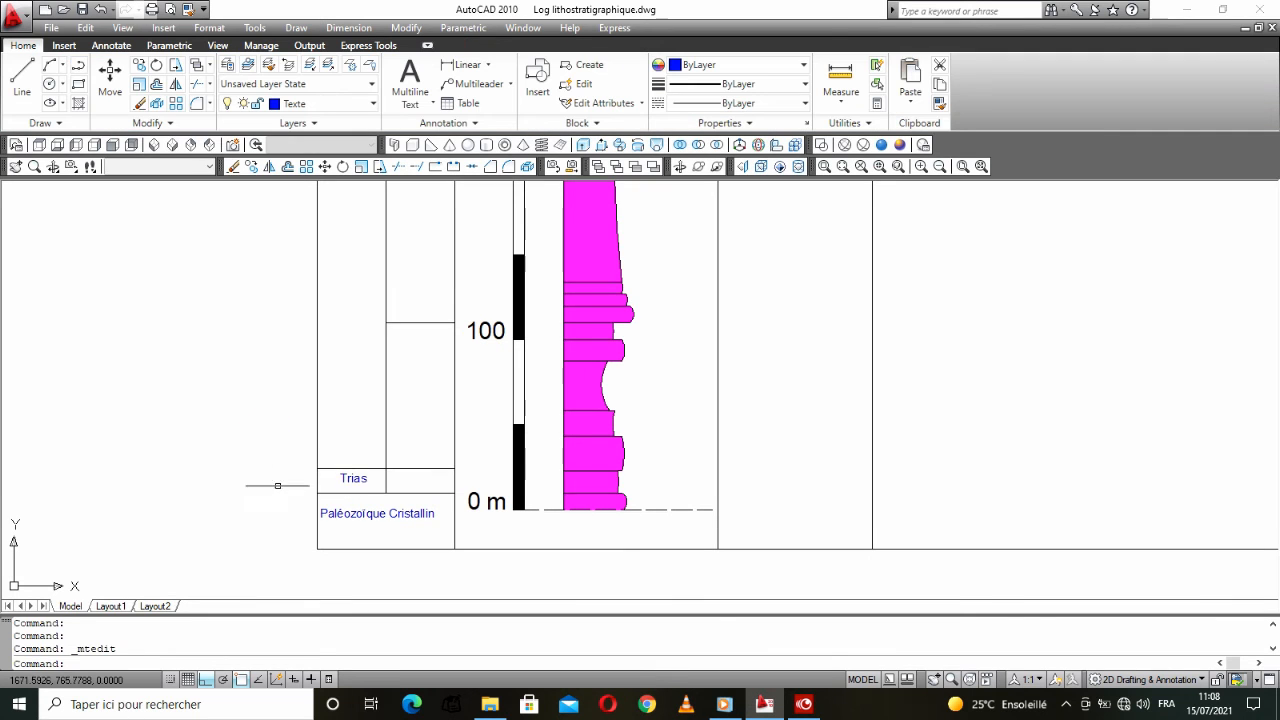
# Step: Copy the "Trias" text vertically into the three empty cells above it in the Périodes column
pyautogui.click(349, 479)
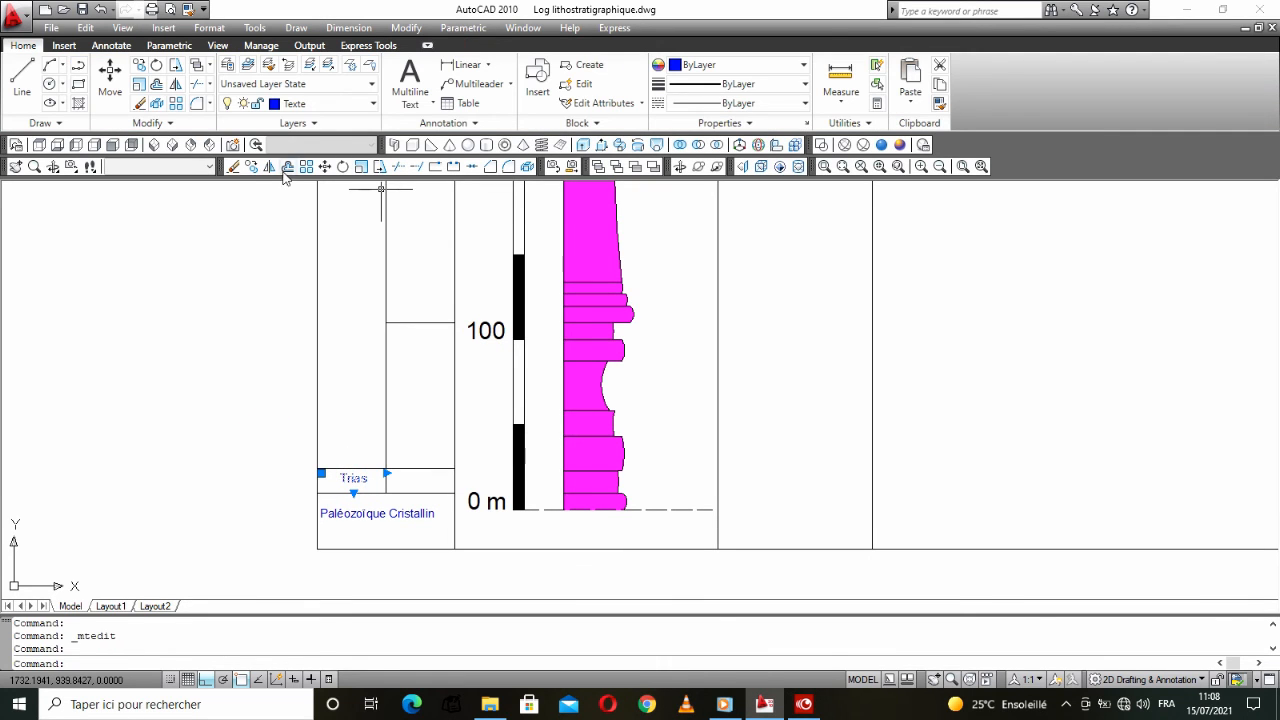
pyautogui.click(250, 168)
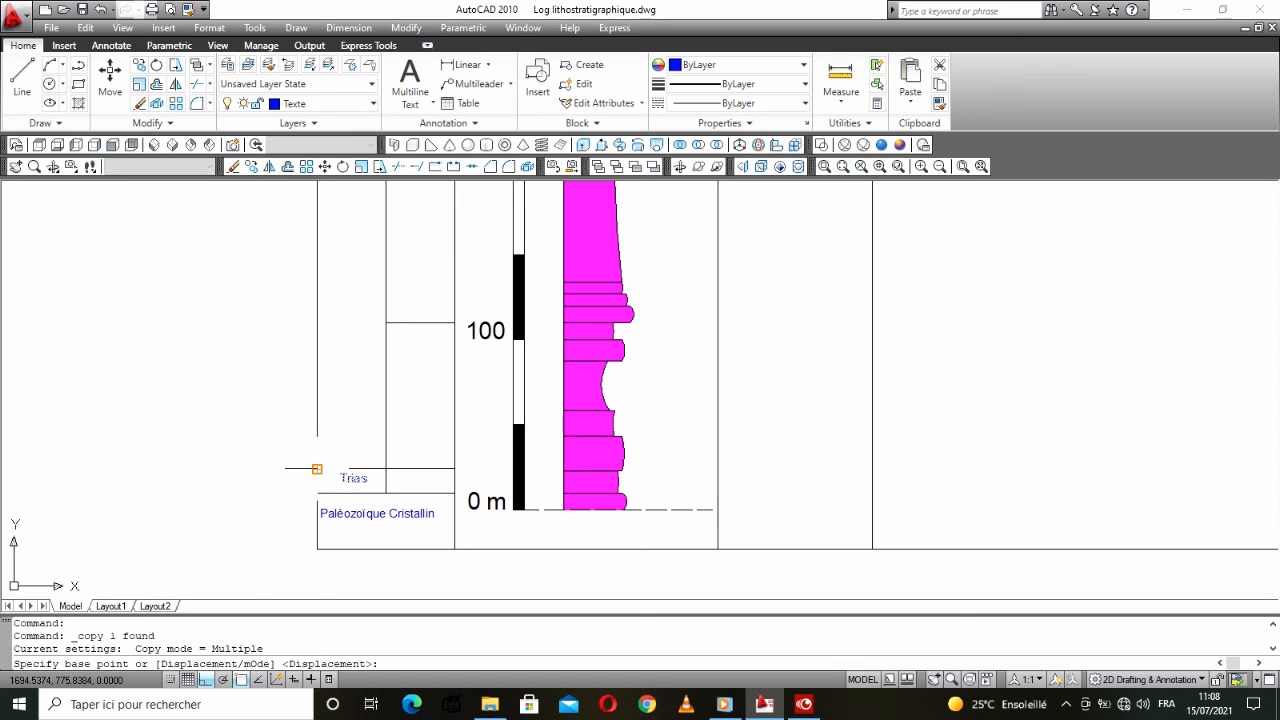
pyautogui.click(317, 469)
pyautogui.scroll(-5, 323, 471)
pyautogui.scroll(3, 318, 450)
pyautogui.click(310, 445)
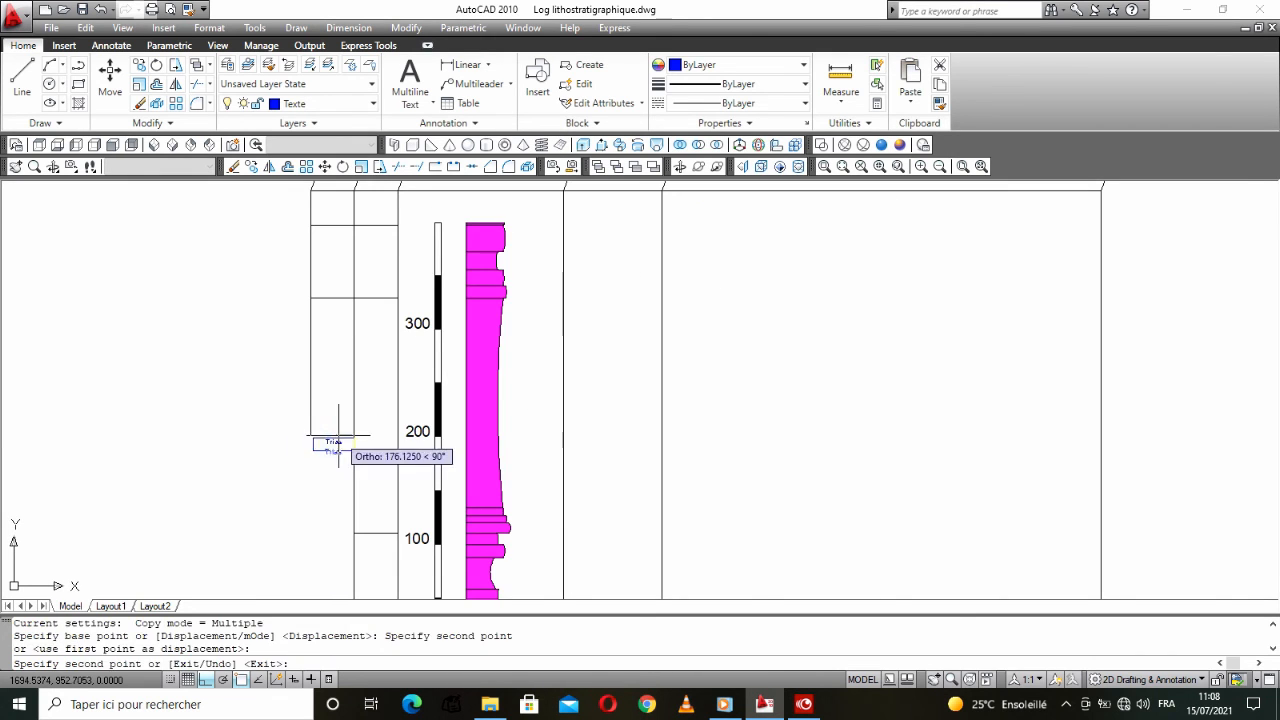
pyautogui.click(310, 253)
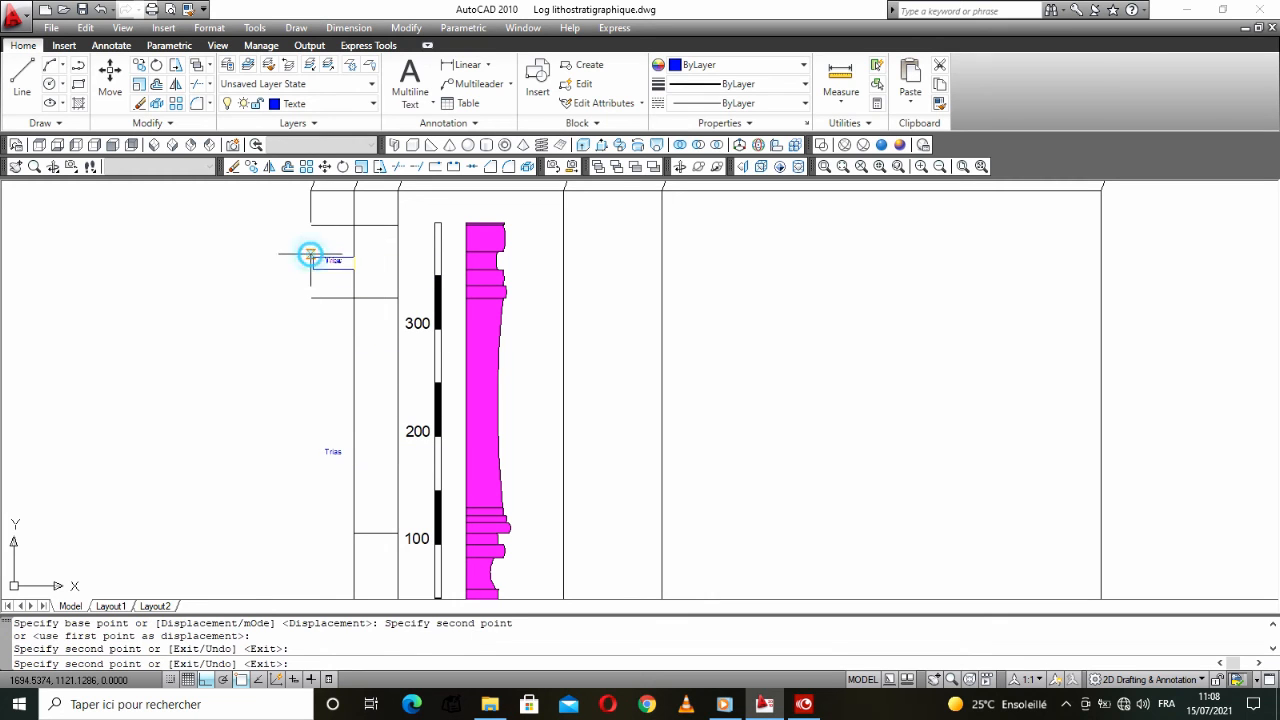
pyautogui.click(309, 204)
pyautogui.rightClick(335, 220)
pyautogui.click(362, 229)
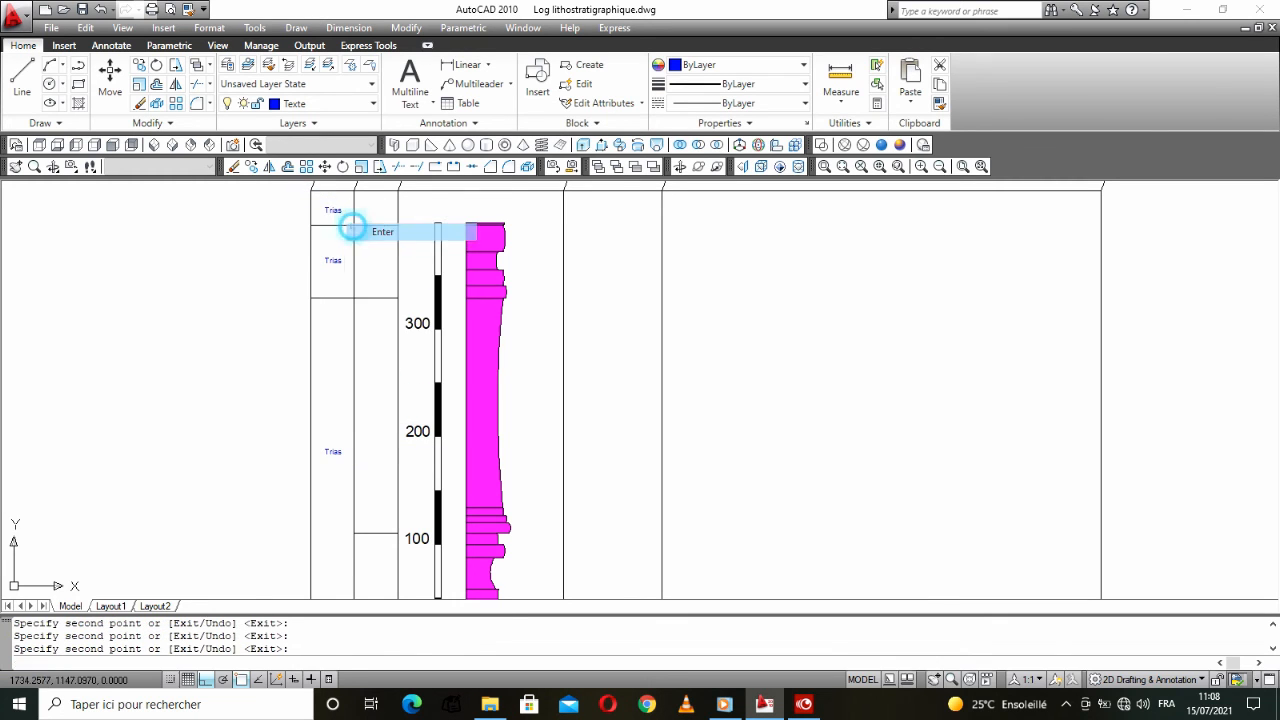
# Step: Change the "Trias" copy in the tall middle Périodes cell to "Jurassique"
pyautogui.scroll(-3, 340, 300)
pyautogui.scroll(2, 335, 395)
pyautogui.scroll(2, 335, 395)
pyautogui.moveTo(352, 379); pyautogui.dragTo(340, 438, button='middle')
pyautogui.doubleClick(333, 387)
pyautogui.doubleClick(356, 393)
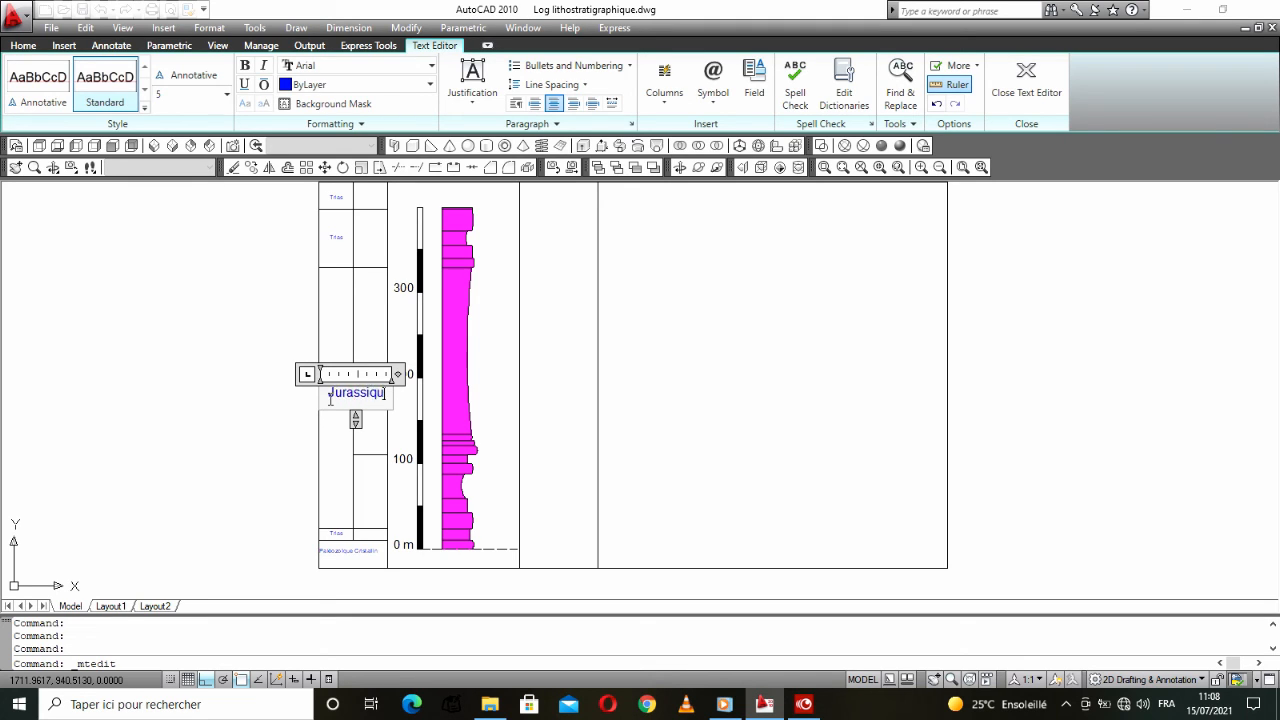
pyautogui.click(349, 240)
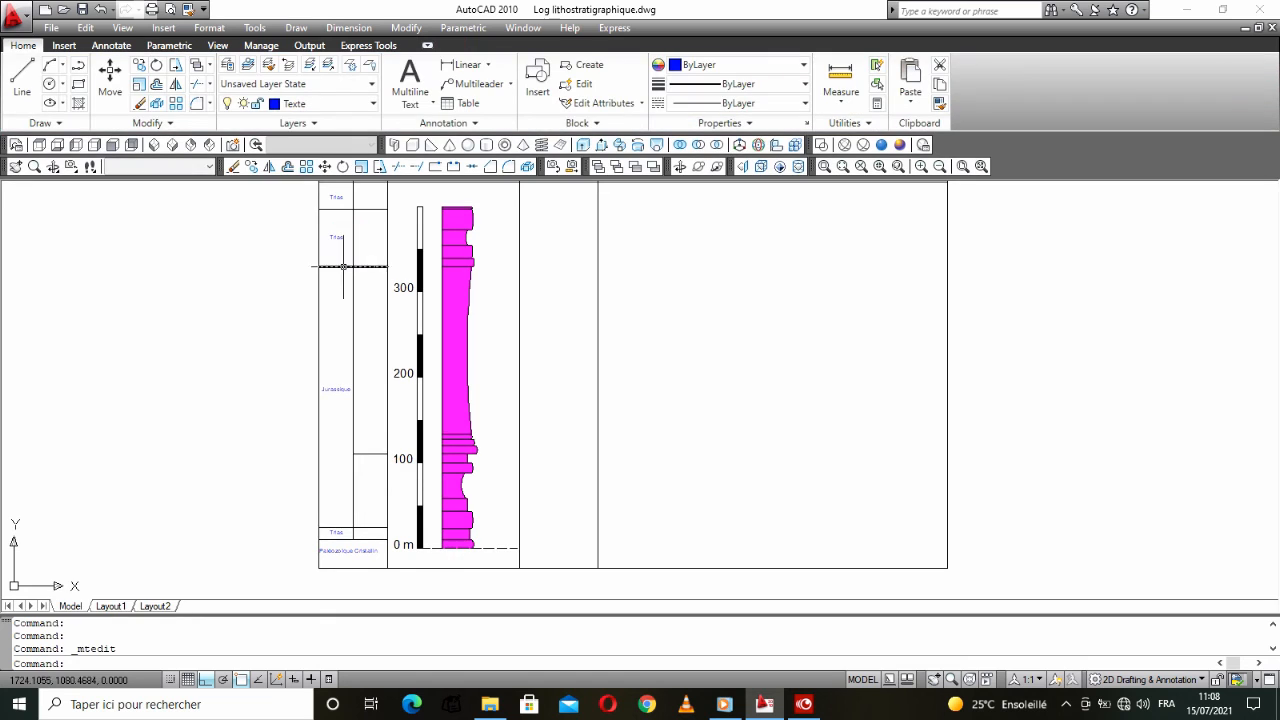
# Step: Change the "Trias" copy in the second Périodes cell from the top to "Crétacé"
pyautogui.doubleClick(335, 236)
pyautogui.doubleClick(358, 240)
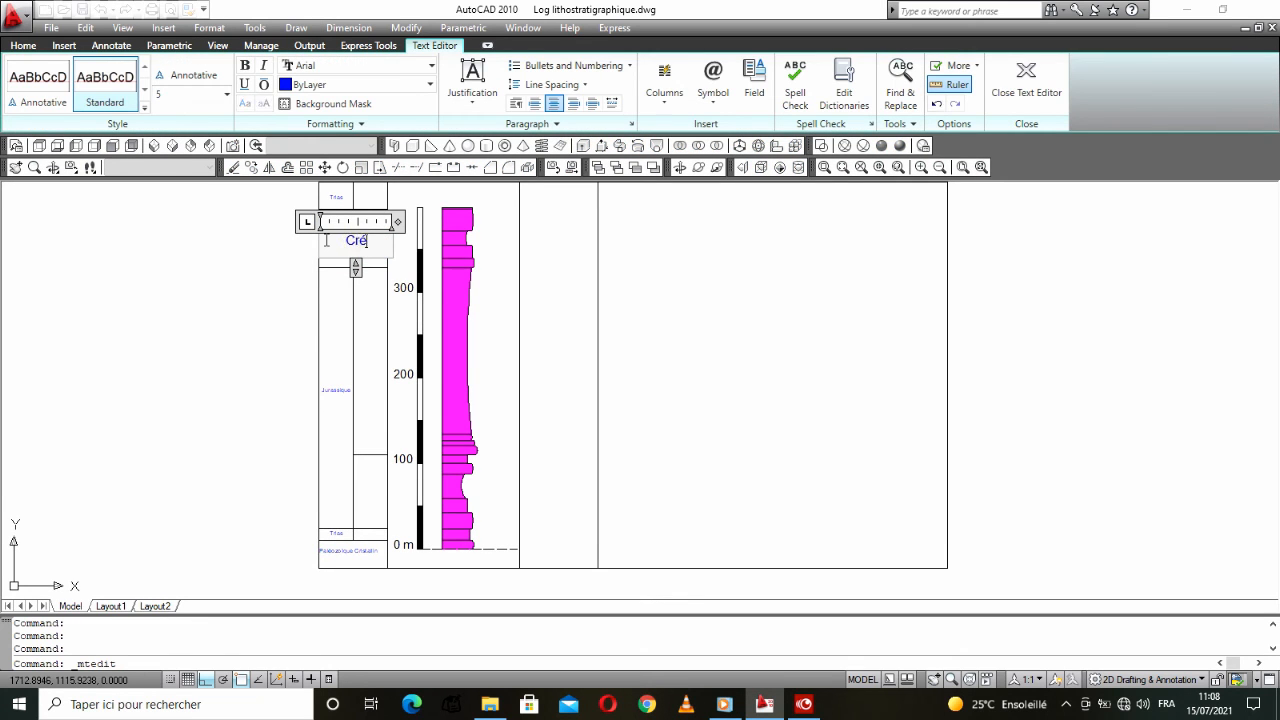
pyautogui.click(344, 298)
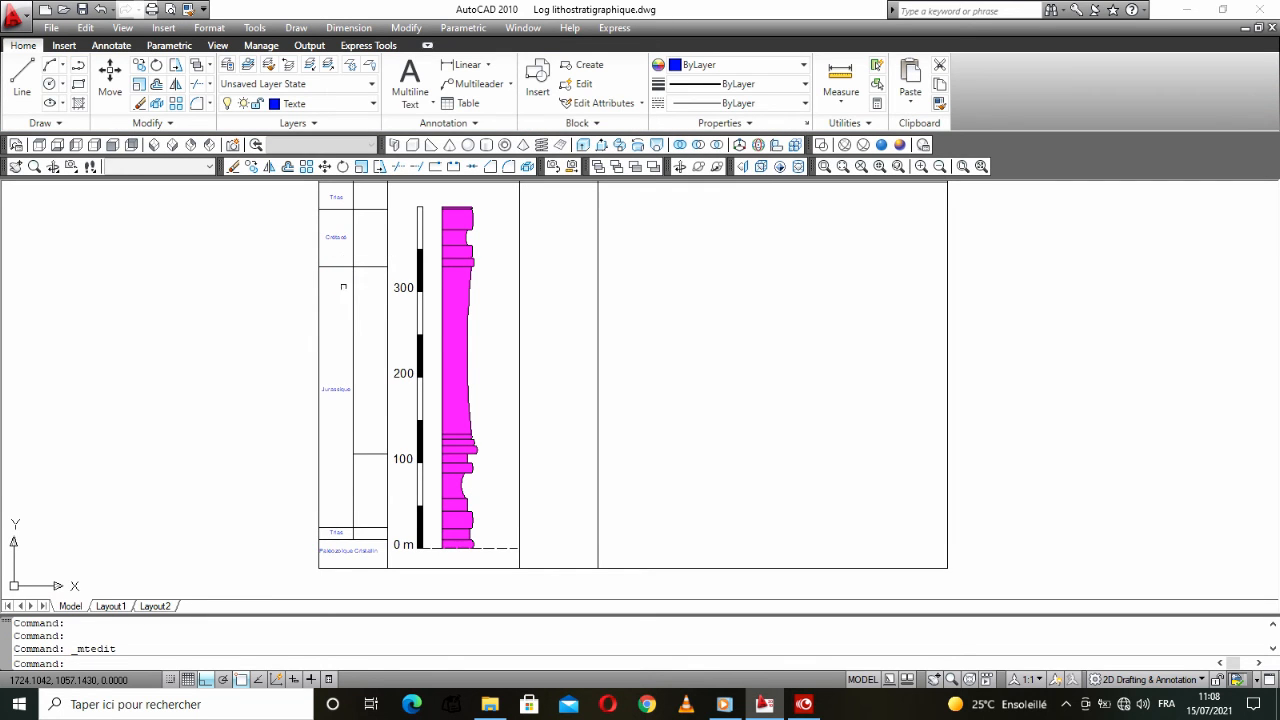
# Step: Change the "Trias" copy in the topmost Périodes cell to "Quaternaire"
pyautogui.moveTo(462, 360); pyautogui.dragTo(474, 464, button='middle')
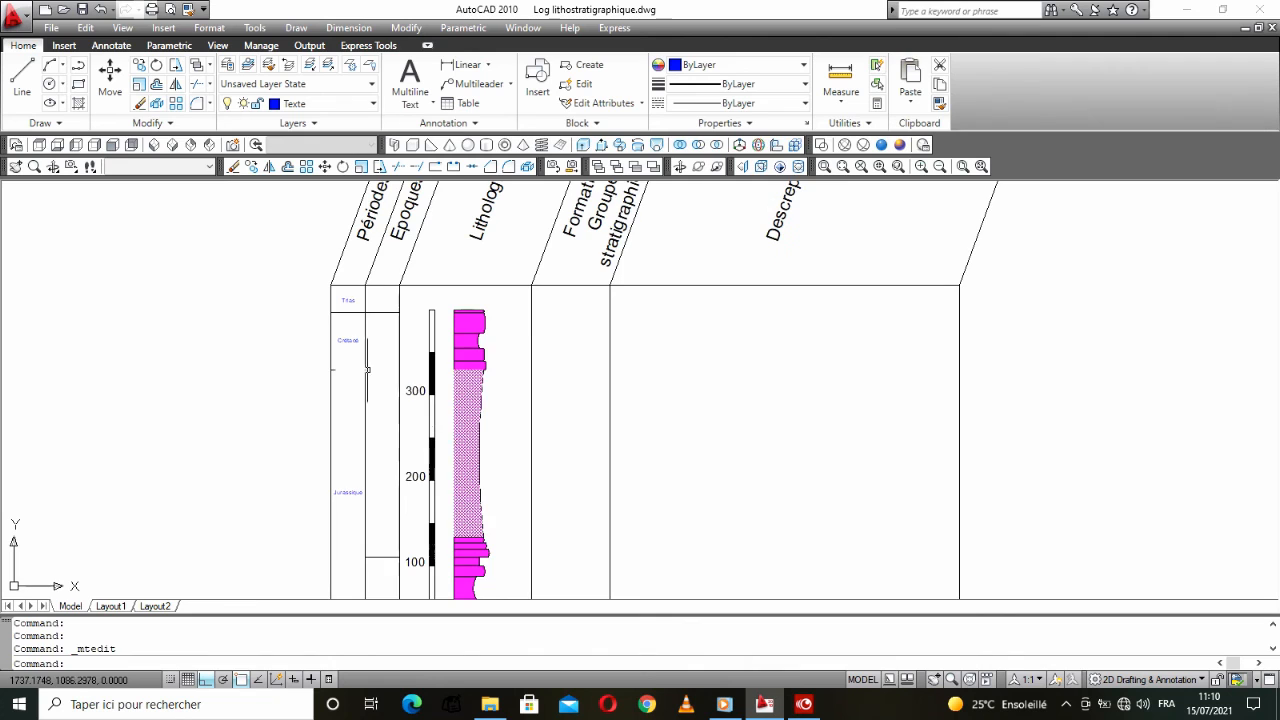
pyautogui.scroll(2, 361, 317)
pyautogui.scroll(1, 364, 306)
pyautogui.doubleClick(337, 287)
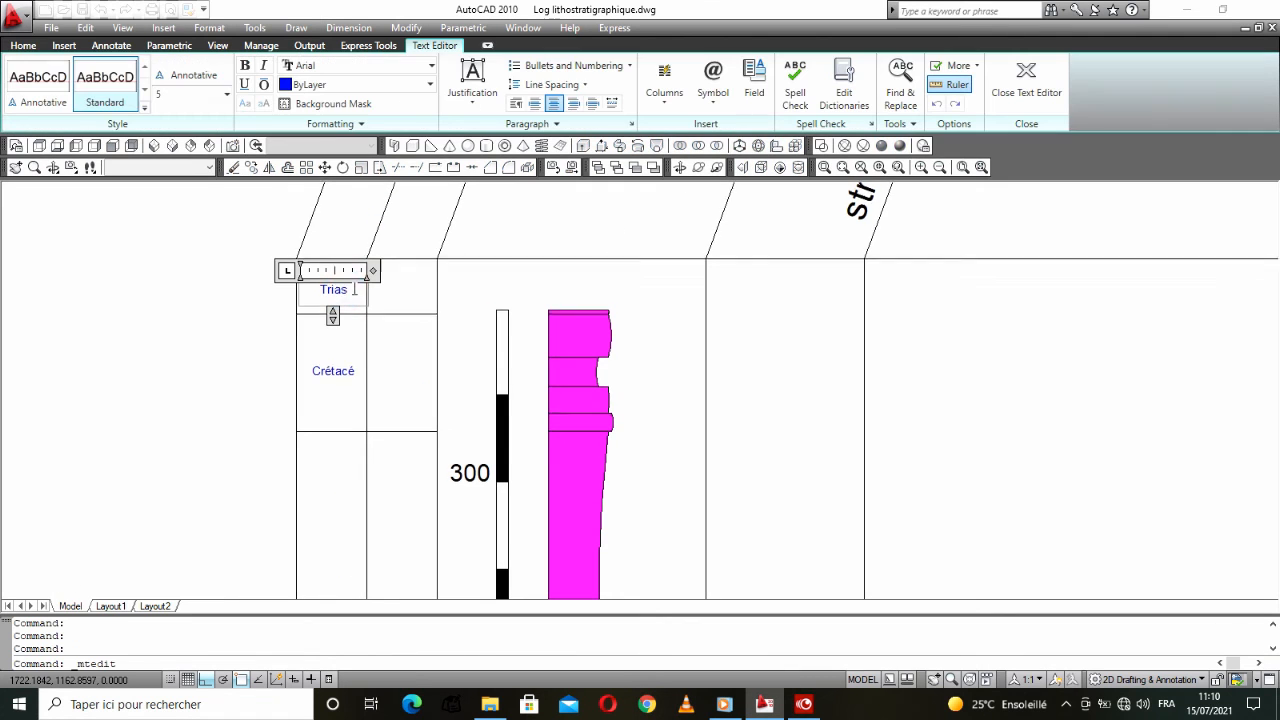
pyautogui.doubleClick(345, 289)
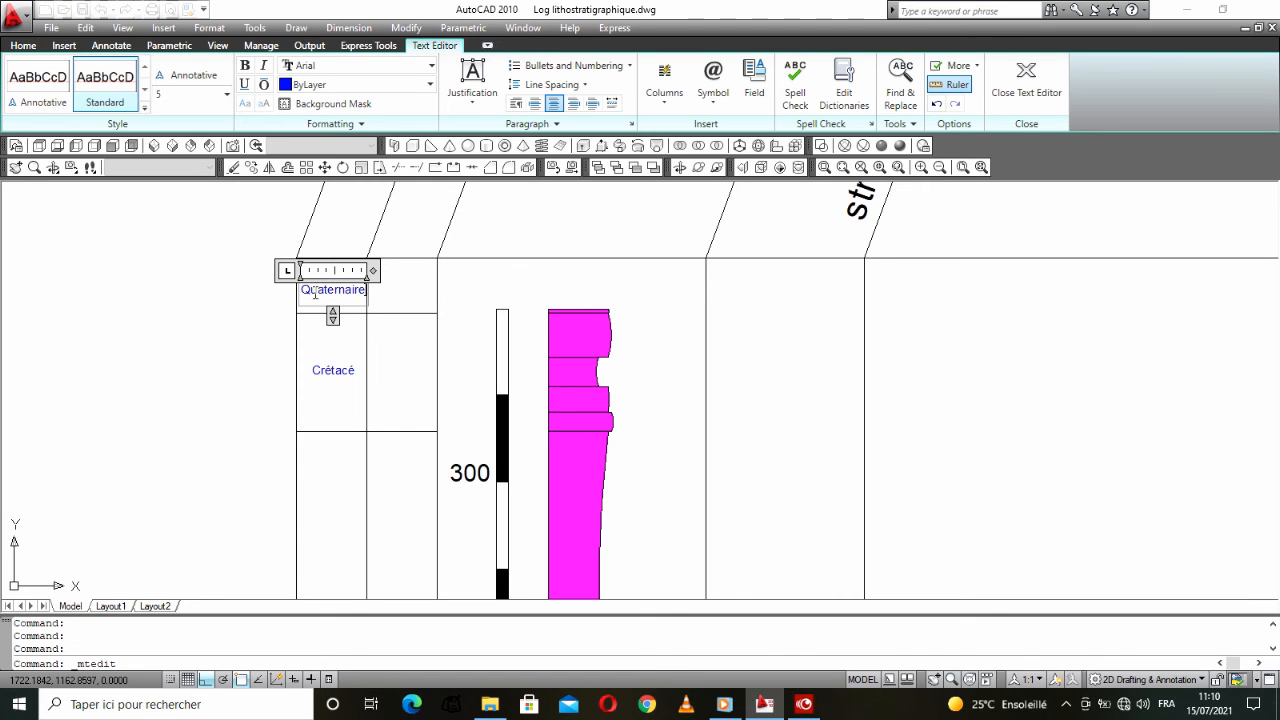
pyautogui.click(197, 499)
# Step: Copy the lowest "Trias" text of the Périodes column horizontally into the Epoques cell beside it
pyautogui.scroll(-6, 396, 355)
pyautogui.moveTo(396, 506); pyautogui.dragTo(395, 460, button='middle')
pyautogui.scroll(3, 395, 460)
pyautogui.scroll(3, 391, 496)
pyautogui.click(340, 550)
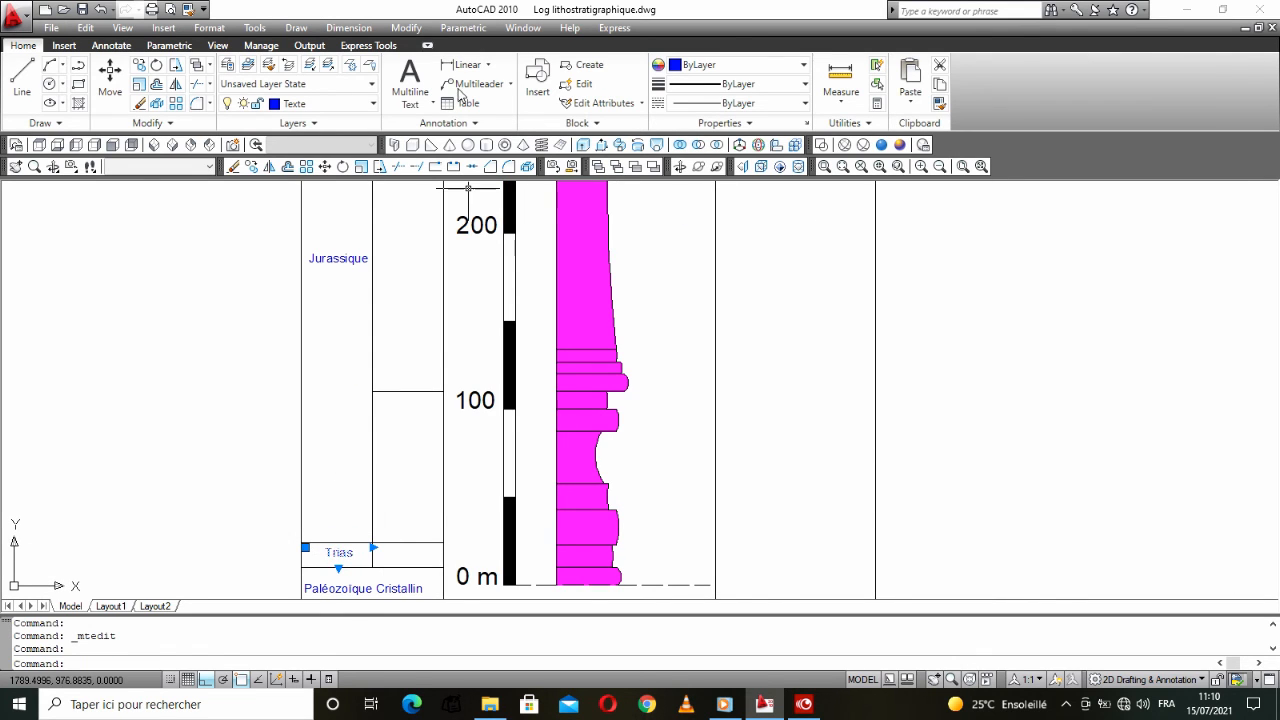
pyautogui.click(140, 84)
pyautogui.scroll(2, 305, 592)
pyautogui.click(301, 557)
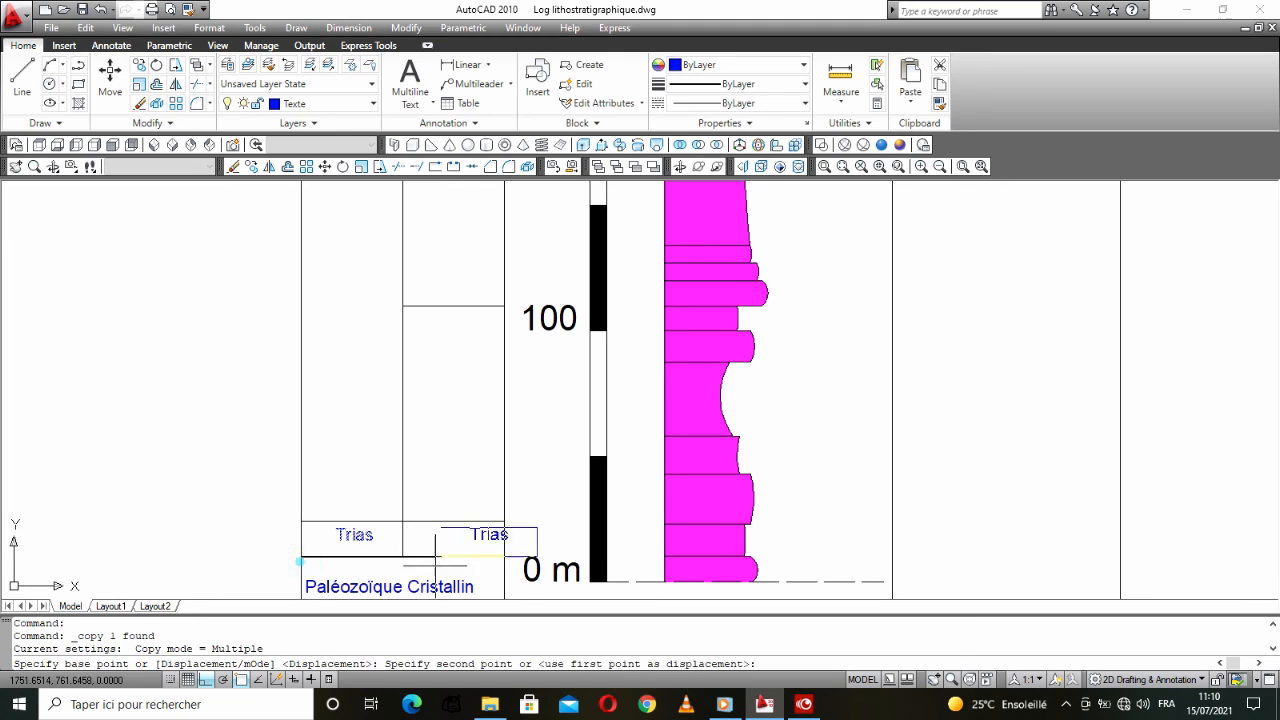
pyautogui.click(399, 557)
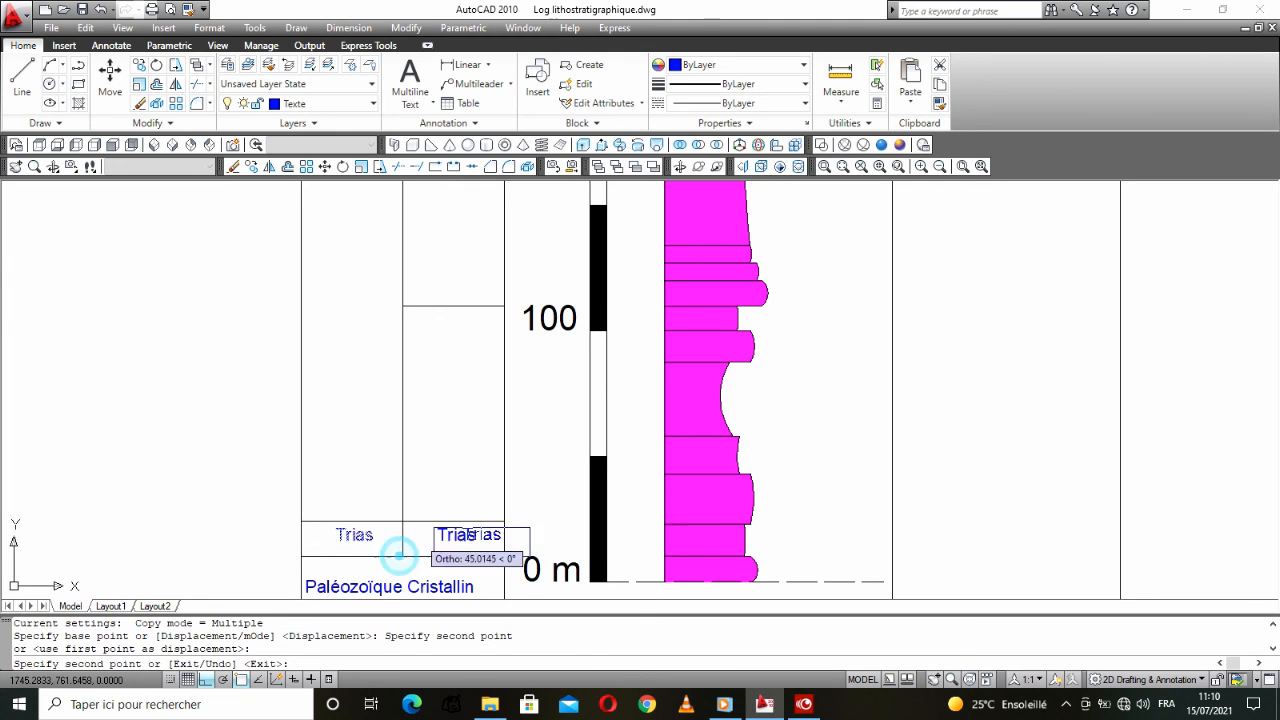
# Step: Place further "Trias" copies in the two tall Epoques cells above the lowest one
pyautogui.click(402, 416)
pyautogui.scroll(-2, 397, 455)
pyautogui.scroll(-3, 380, 360)
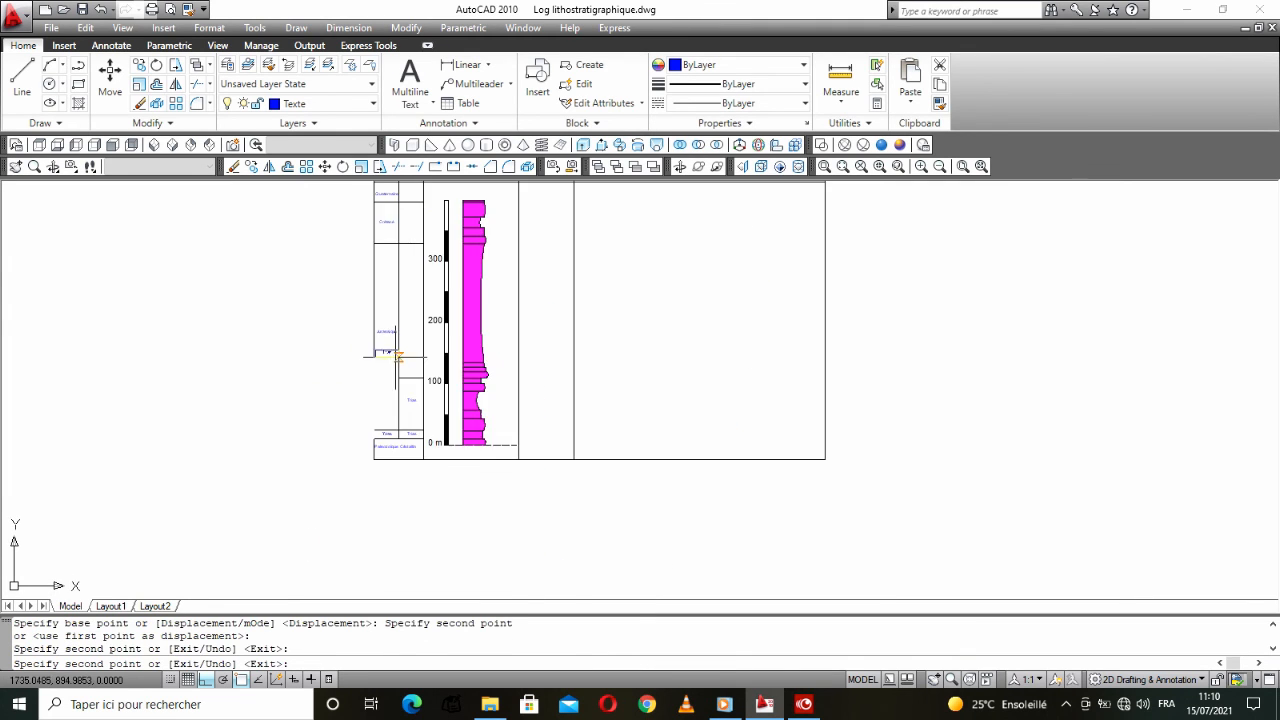
pyautogui.scroll(4, 367, 375)
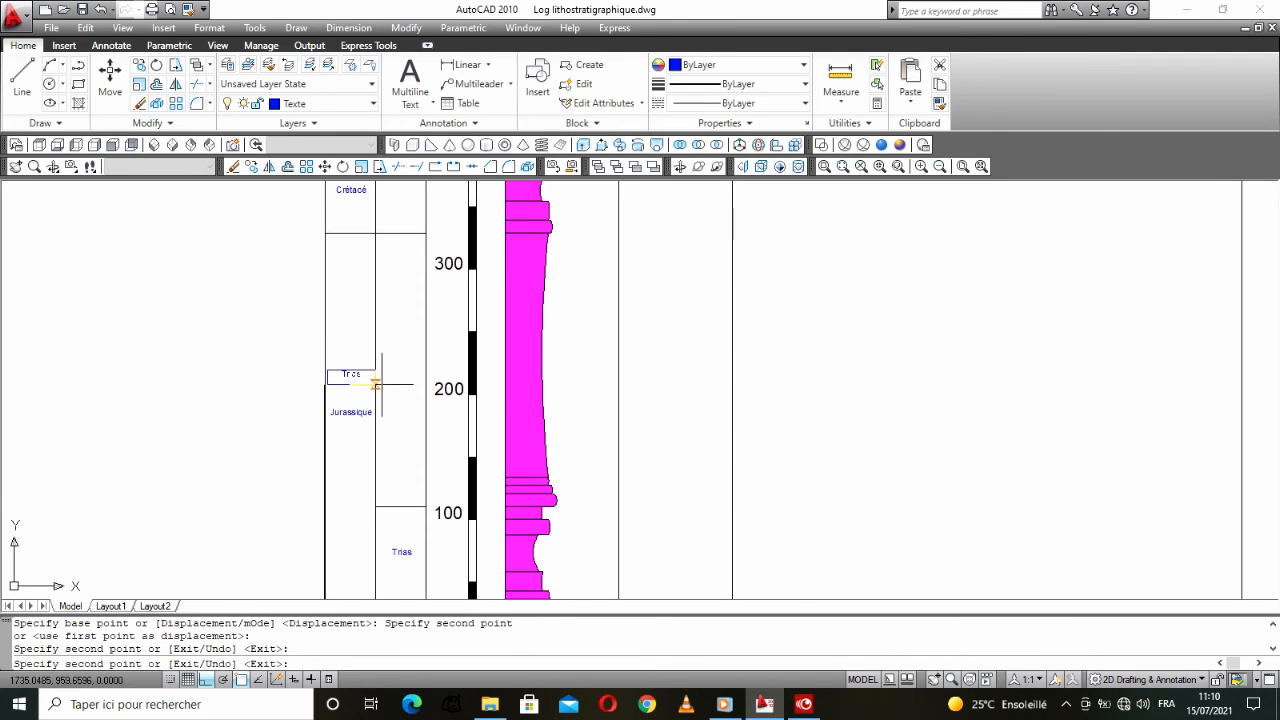
pyautogui.click(378, 384)
# Step: Place "Trias" copies in the Epoques cells beside "Crétacé" and "Quaternaire", and finish copying
pyautogui.moveTo(383, 266); pyautogui.dragTo(368, 375, button='middle')
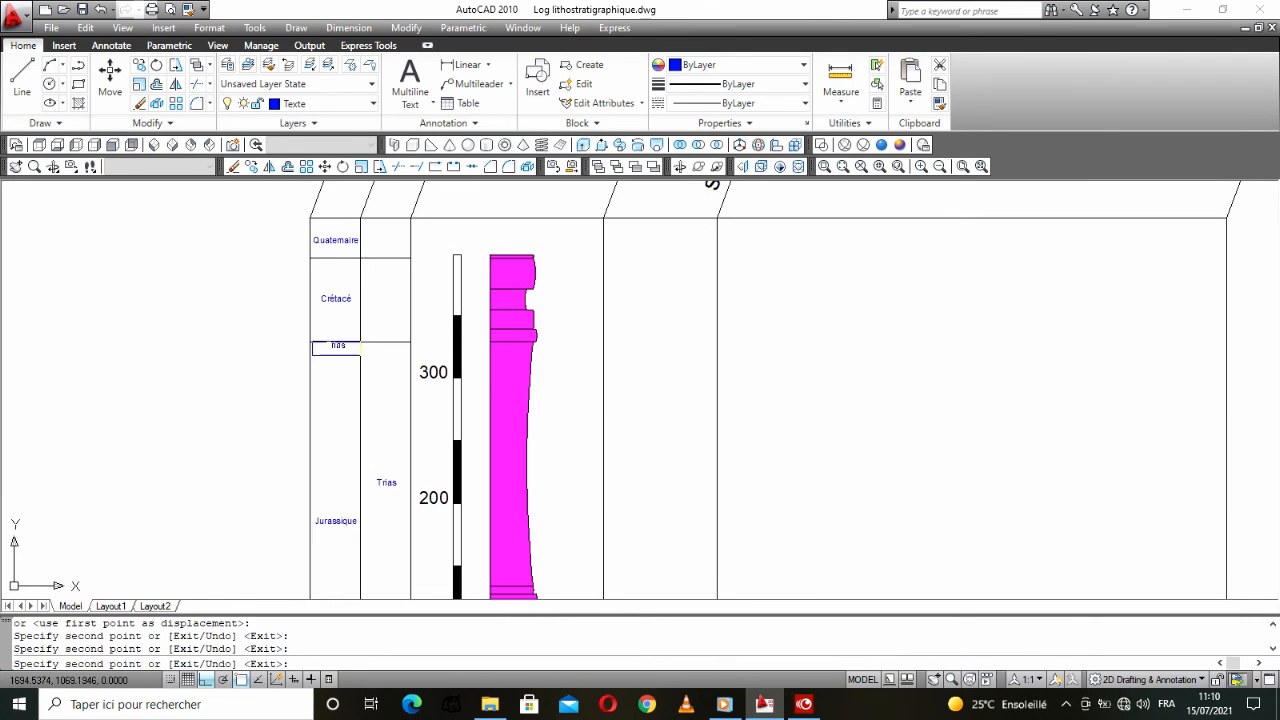
pyautogui.scroll(4, 359, 355)
pyautogui.click(351, 298)
pyautogui.scroll(-2, 351, 298)
pyautogui.moveTo(366, 335); pyautogui.dragTo(329, 486, button='middle')
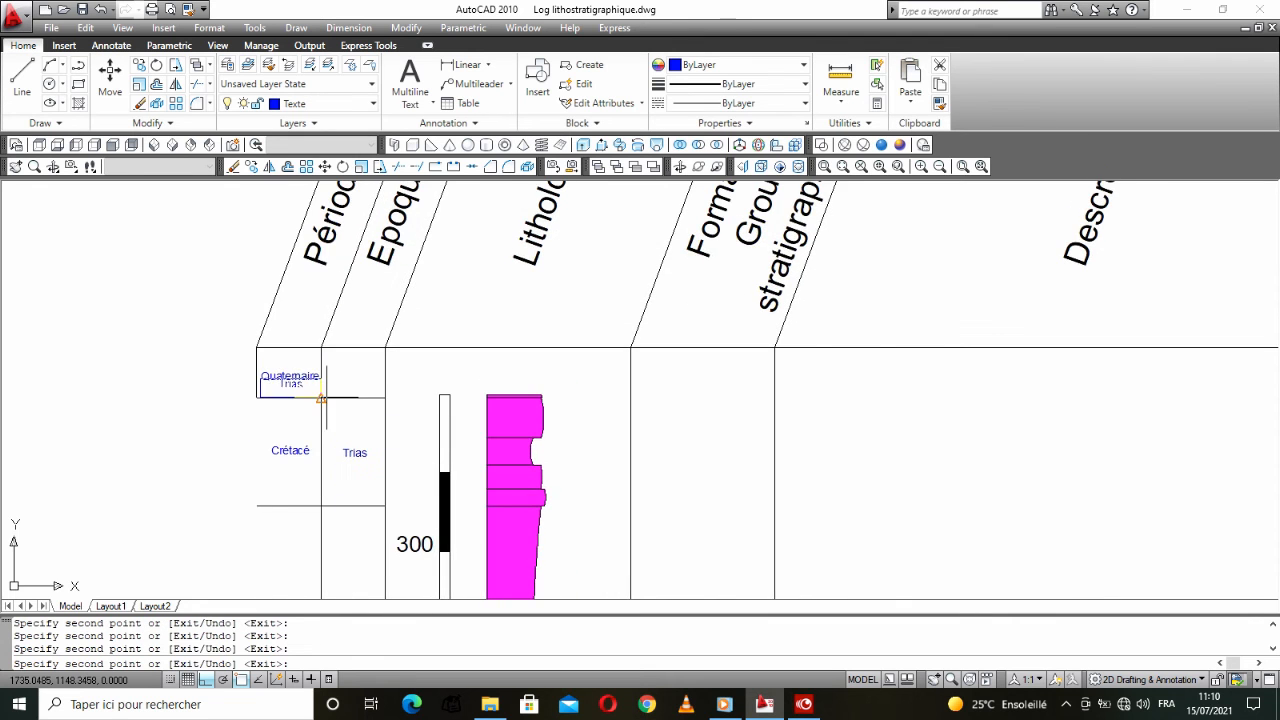
pyautogui.scroll(4, 314, 377)
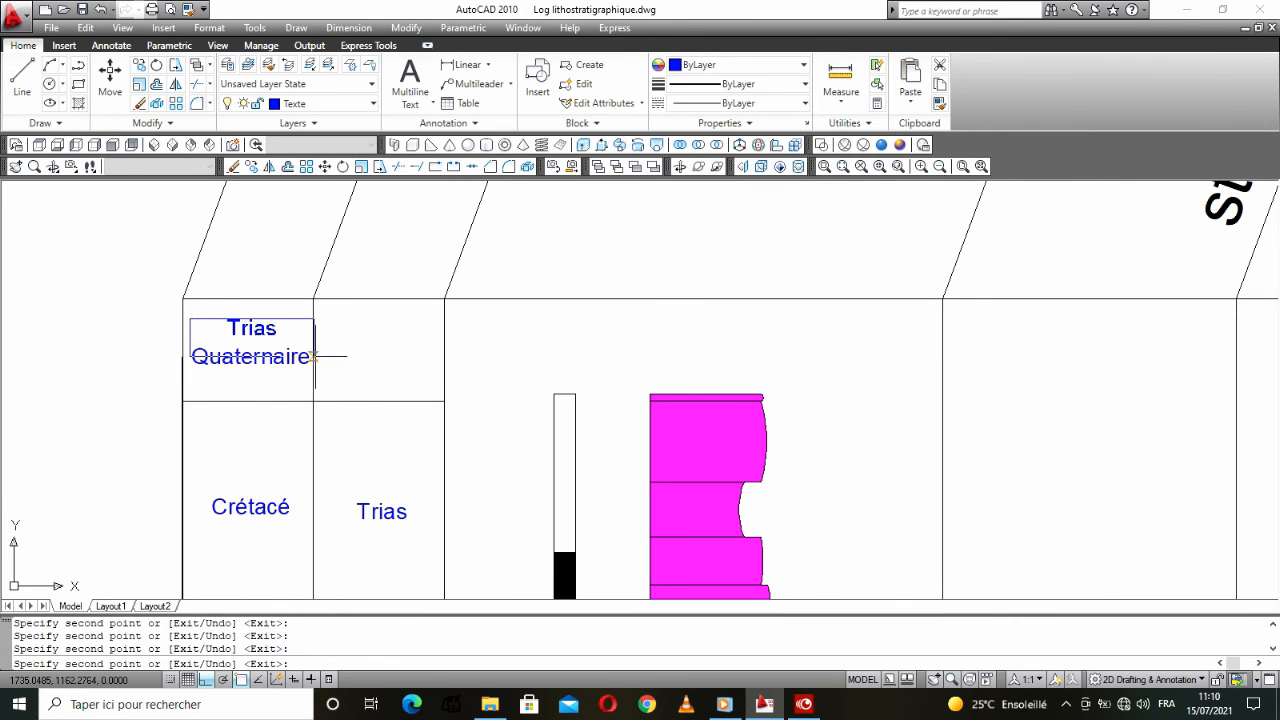
pyautogui.click(320, 360)
pyautogui.rightClick(349, 362)
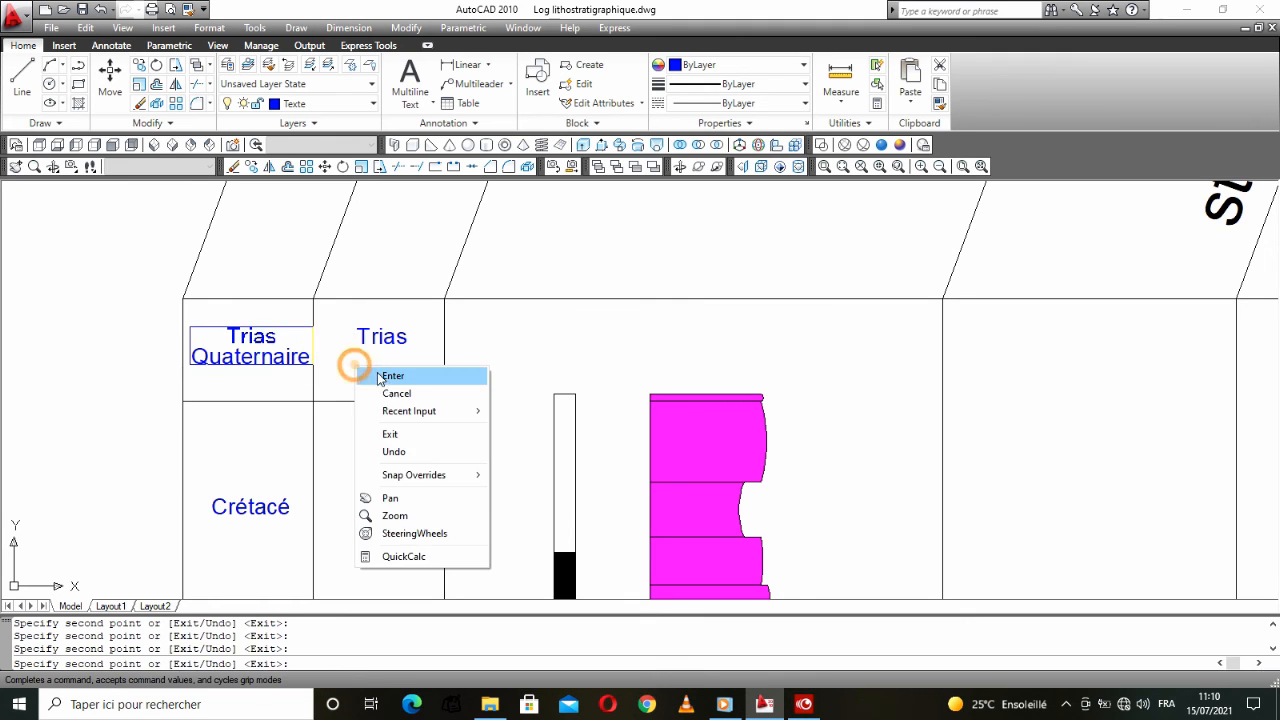
pyautogui.click(386, 376)
# Step: Move the topmost "Trias" text in the Epoques column to line up with "Quaternaire"
pyautogui.click(381, 337)
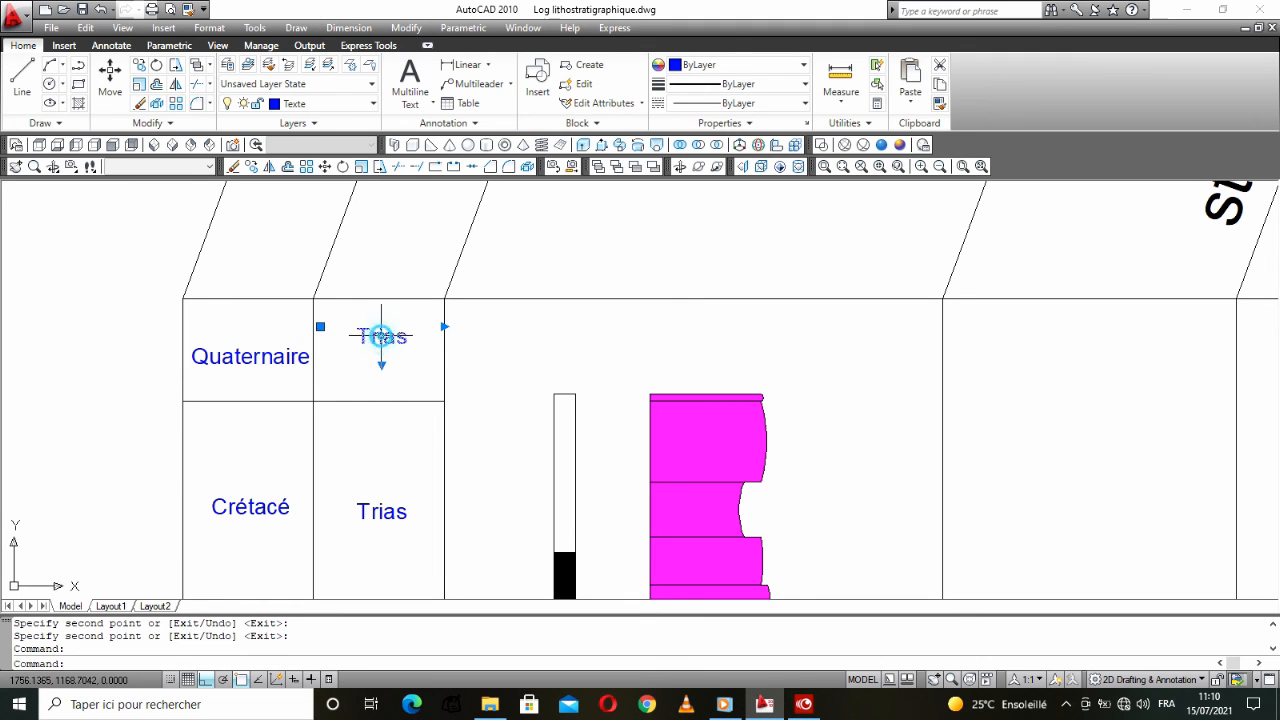
pyautogui.scroll(3, 320, 326)
pyautogui.click(320, 326)
pyautogui.click(312, 346)
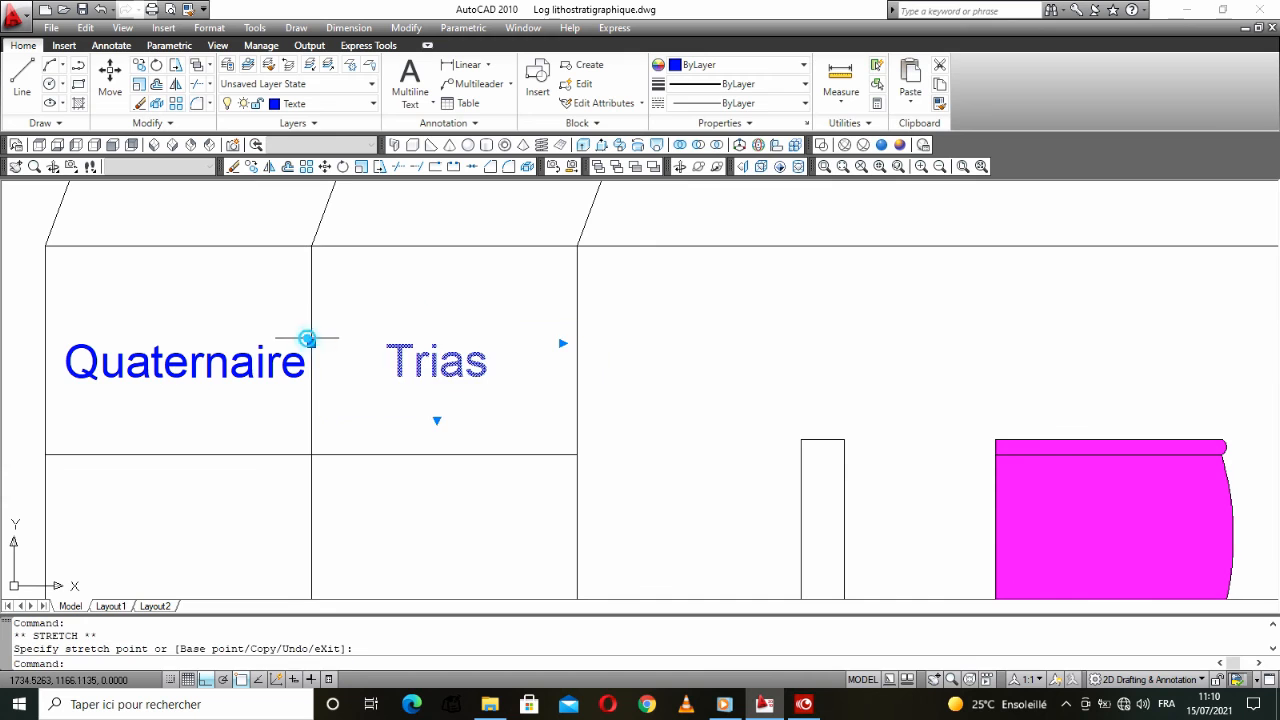
pyautogui.scroll(-10, 522, 378)
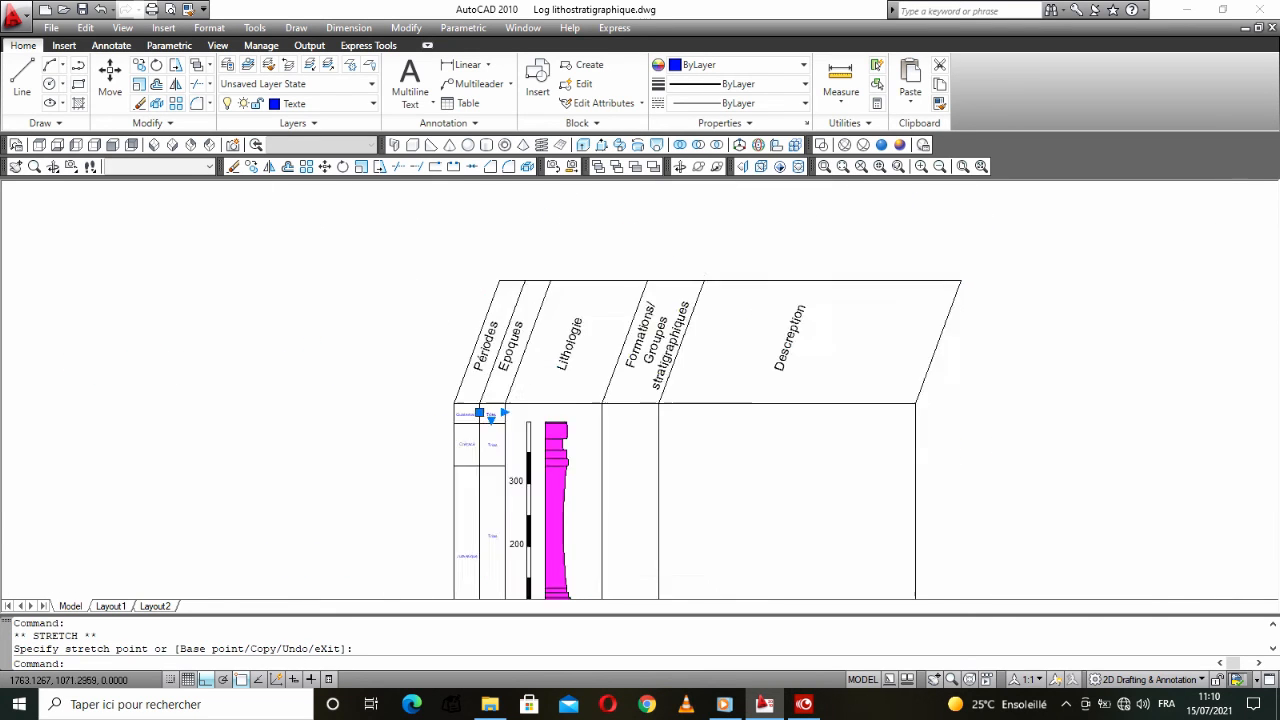
pyautogui.scroll(6, 476, 492)
pyautogui.scroll(4, 476, 492)
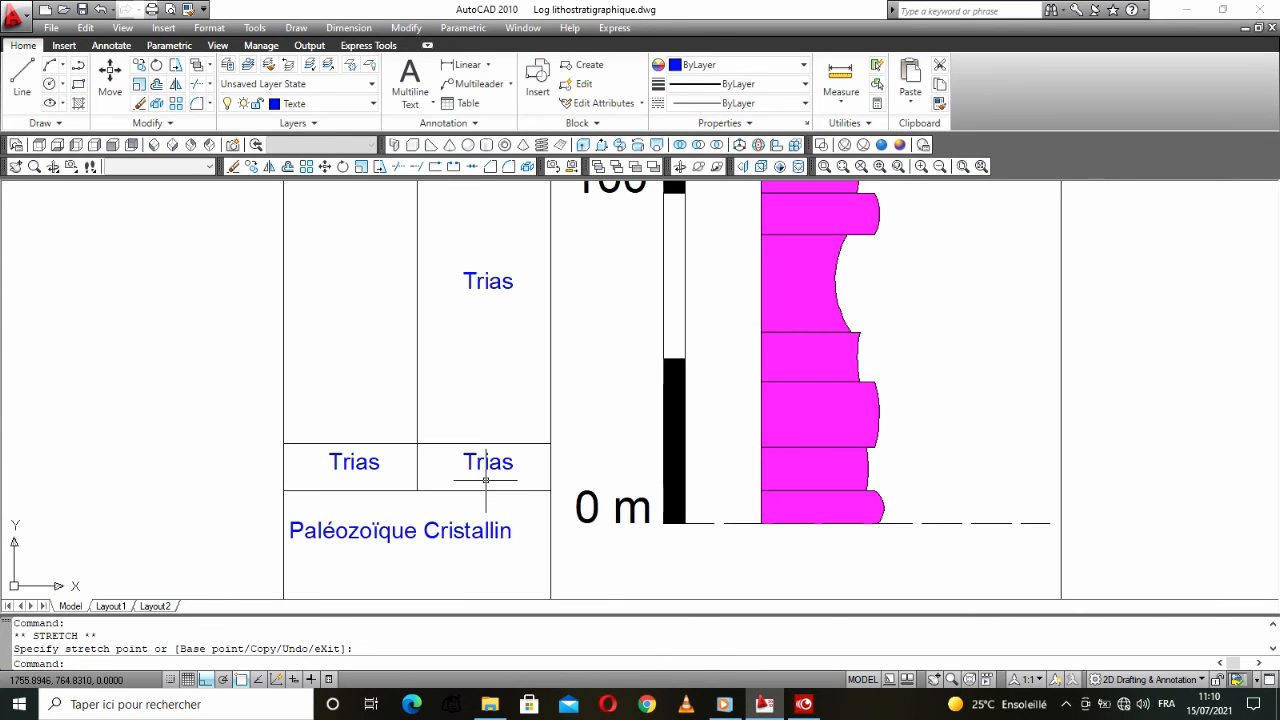
pyautogui.click(490, 463)
pyautogui.doubleClick(490, 463)
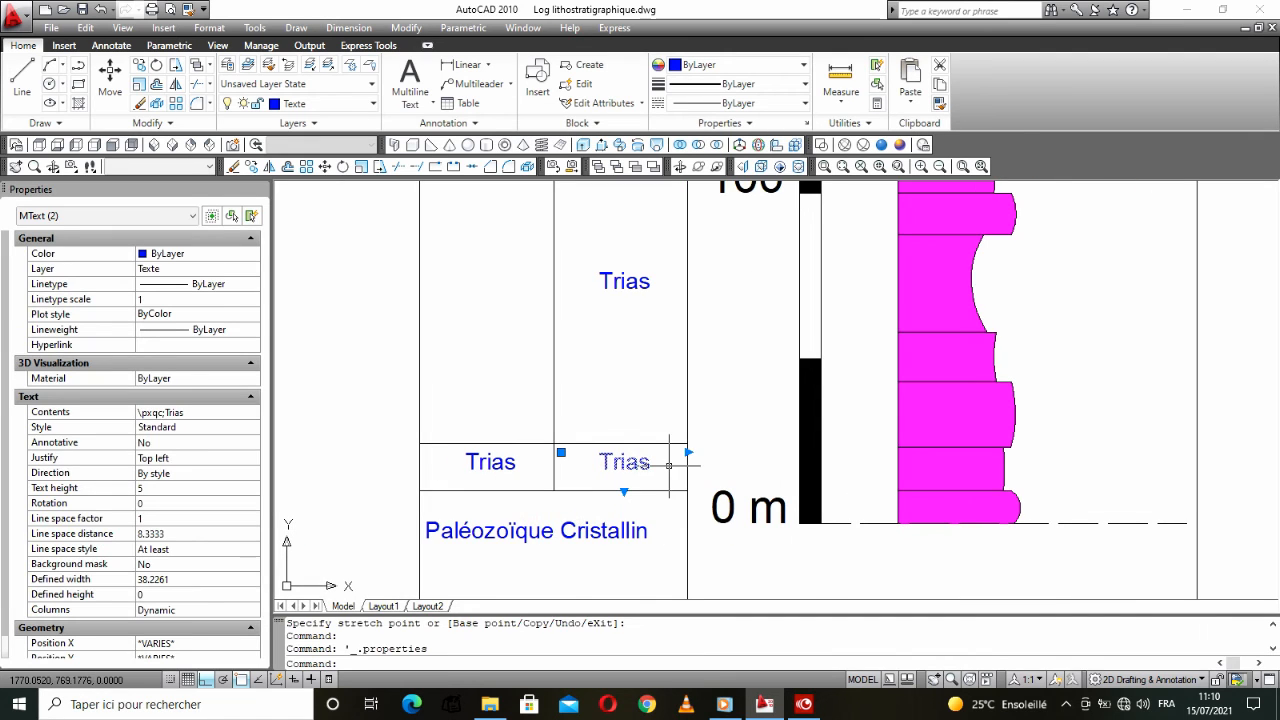
pyautogui.click(642, 461)
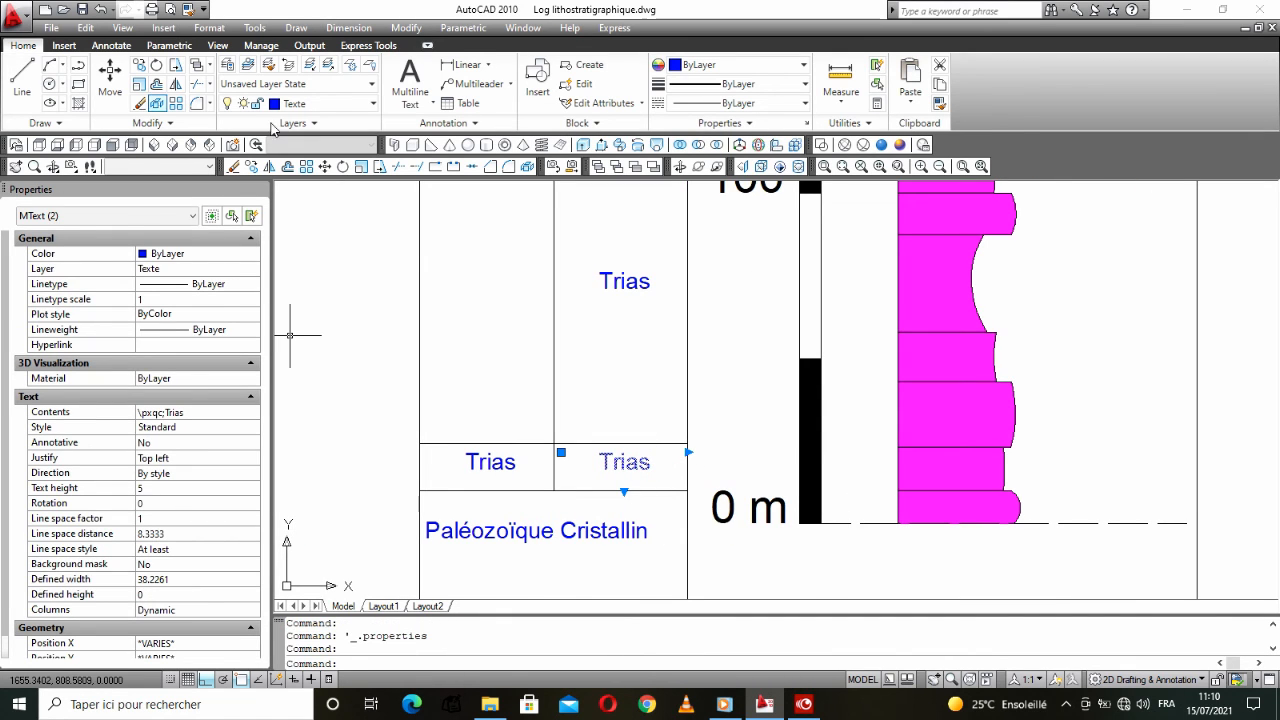
pyautogui.click(259, 190)
pyautogui.click(525, 477)
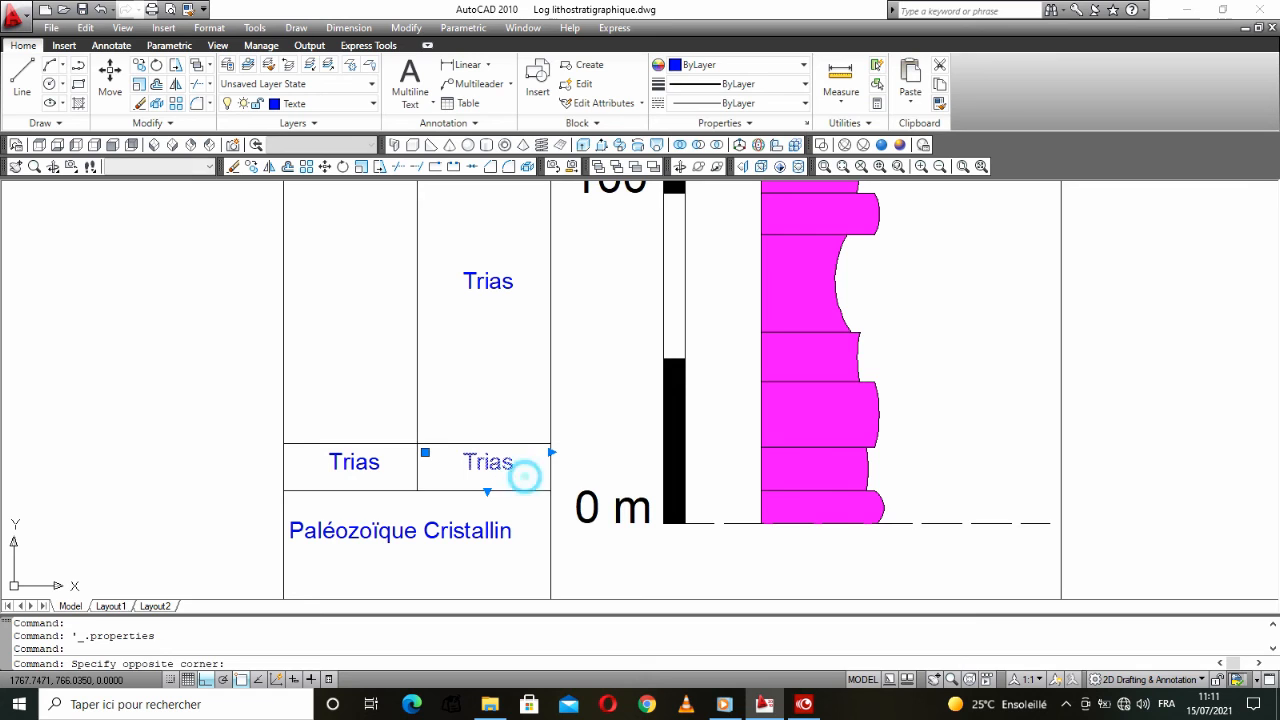
pyautogui.press('Escape')
pyautogui.press('Escape')
# Step: Change the "Trias" text in the lowest Epoques cell to "Trias sup"
pyautogui.click(517, 460)
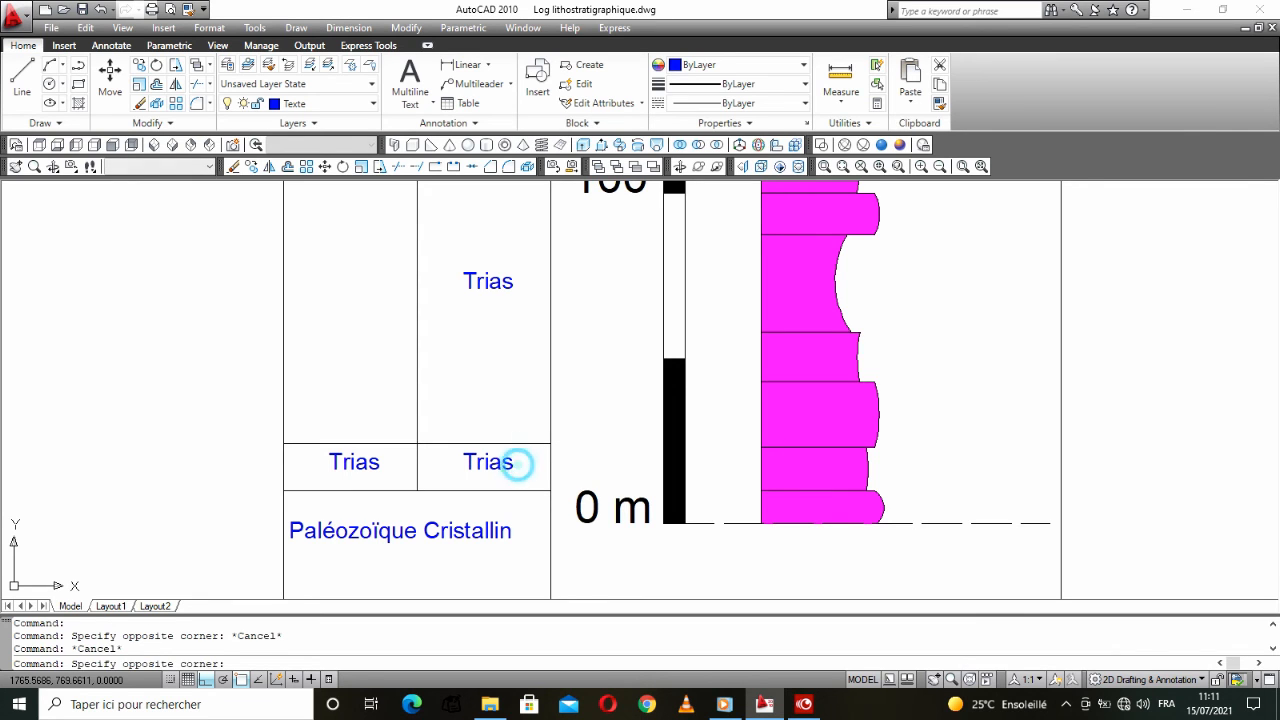
pyautogui.click(511, 440)
pyautogui.doubleClick(512, 462)
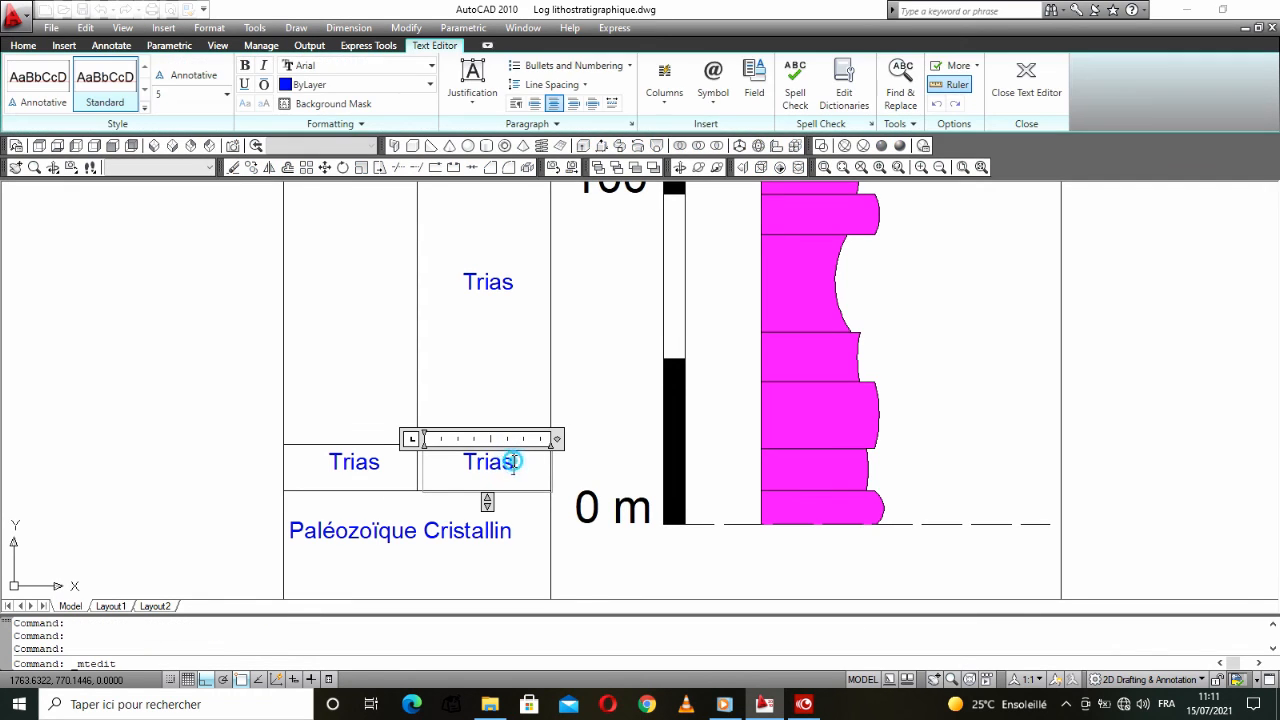
pyautogui.write('sup')
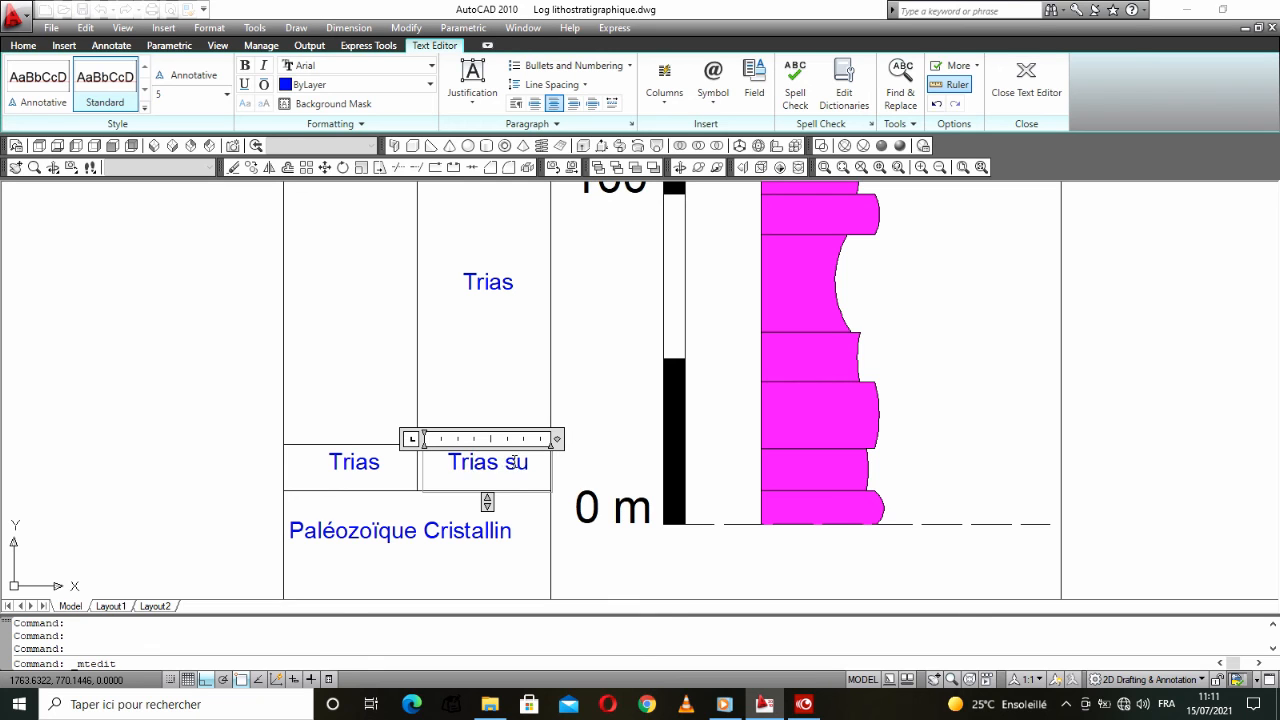
pyautogui.click(566, 368)
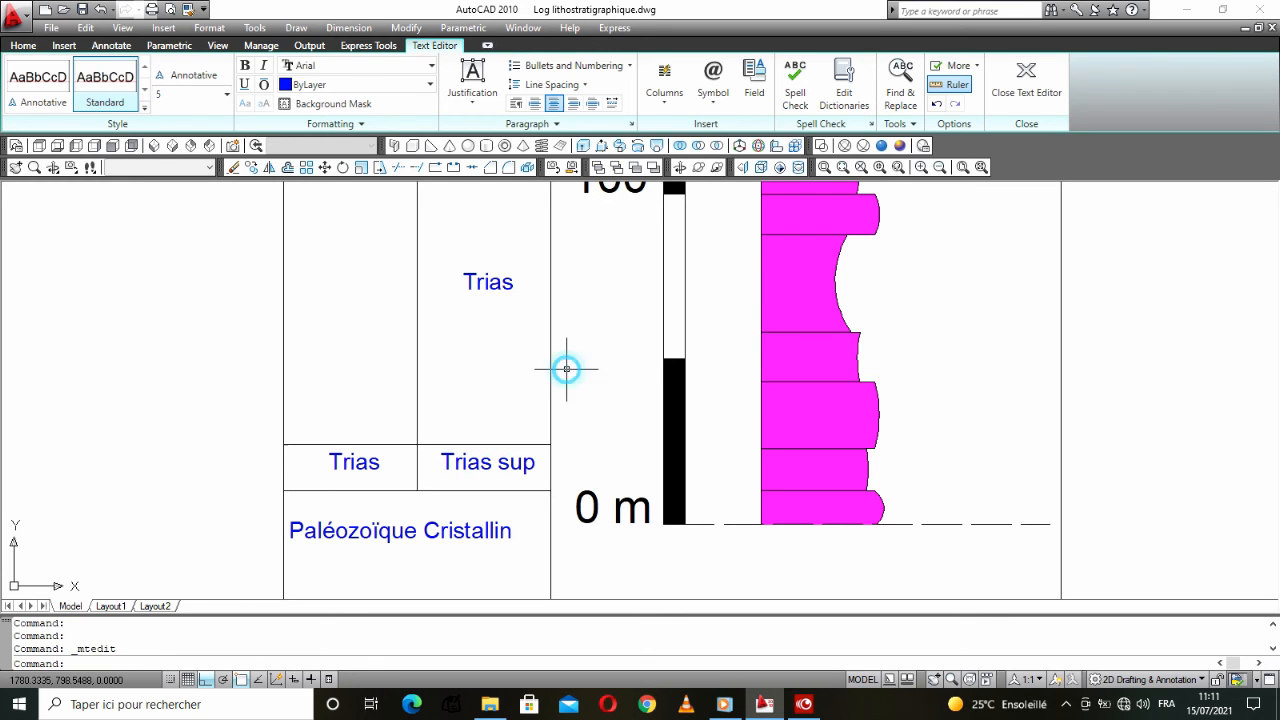
# Step: Change the "Trias" copy in the Epoques cell just above "Trias sup" to "Lias"
pyautogui.scroll(2, 508, 282)
pyautogui.doubleClick(487, 352)
pyautogui.press('BackSpace')
pyautogui.press('BackSpace')
pyautogui.press('BackSpace')
pyautogui.press('BackSpace')
pyautogui.press('BackSpace')
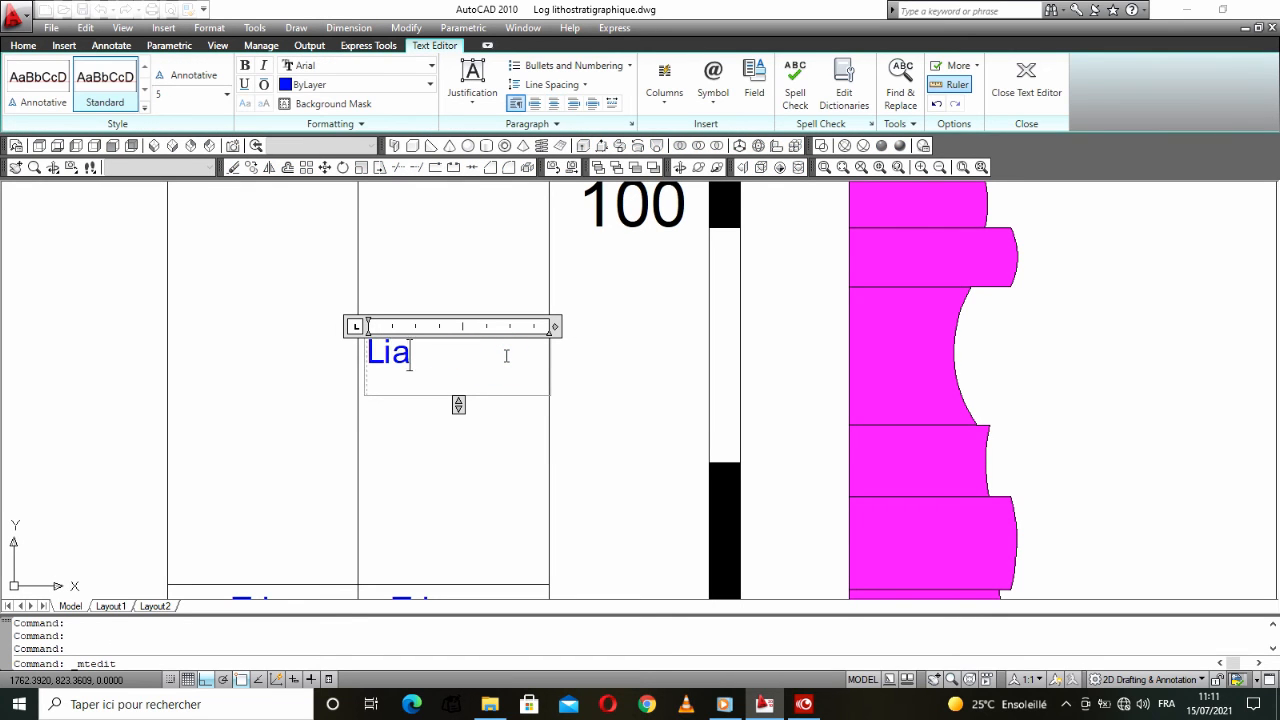
pyautogui.click(616, 376)
# Step: Center the "Lias" text horizontally within its frame
pyautogui.click(380, 351)
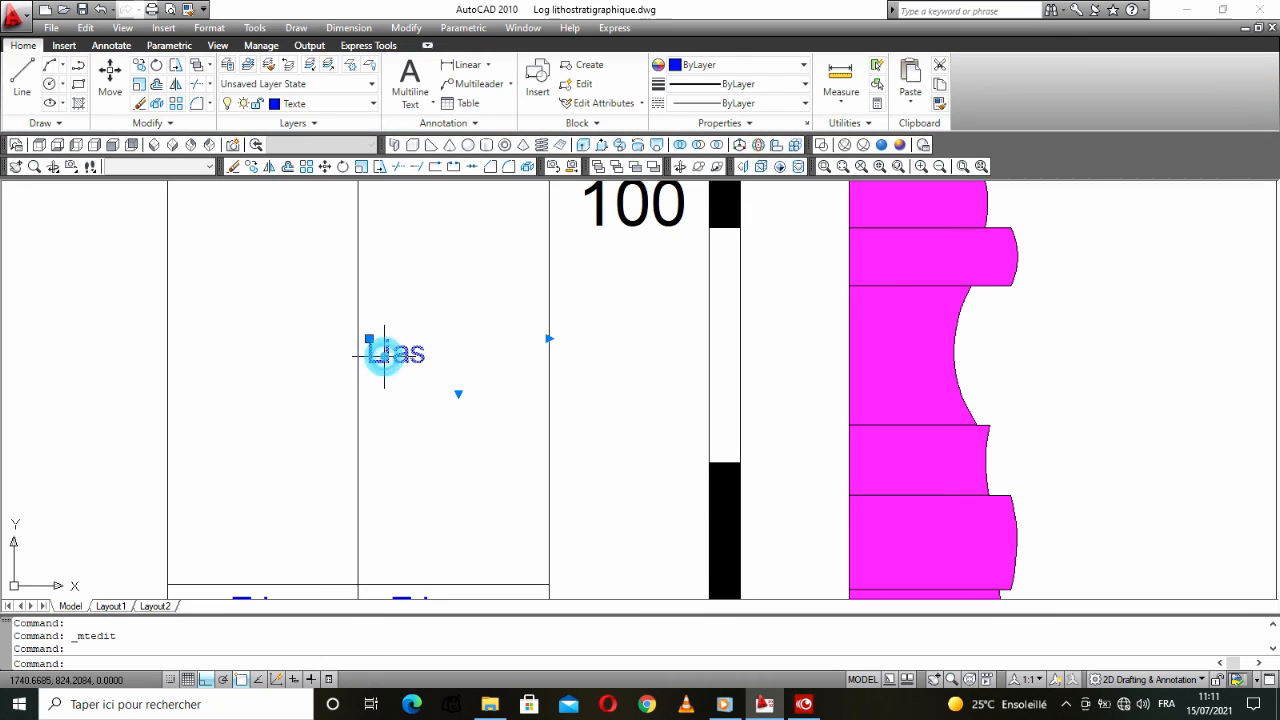
pyautogui.doubleClick(400, 348)
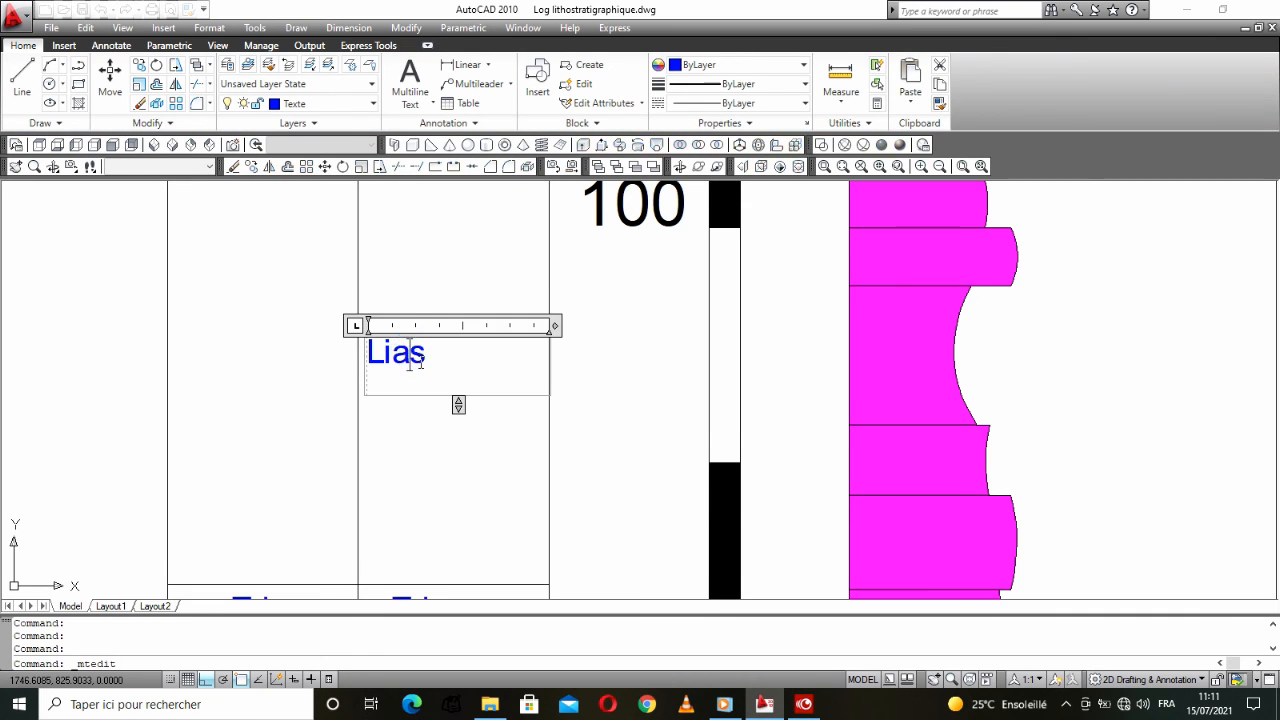
pyautogui.click(535, 103)
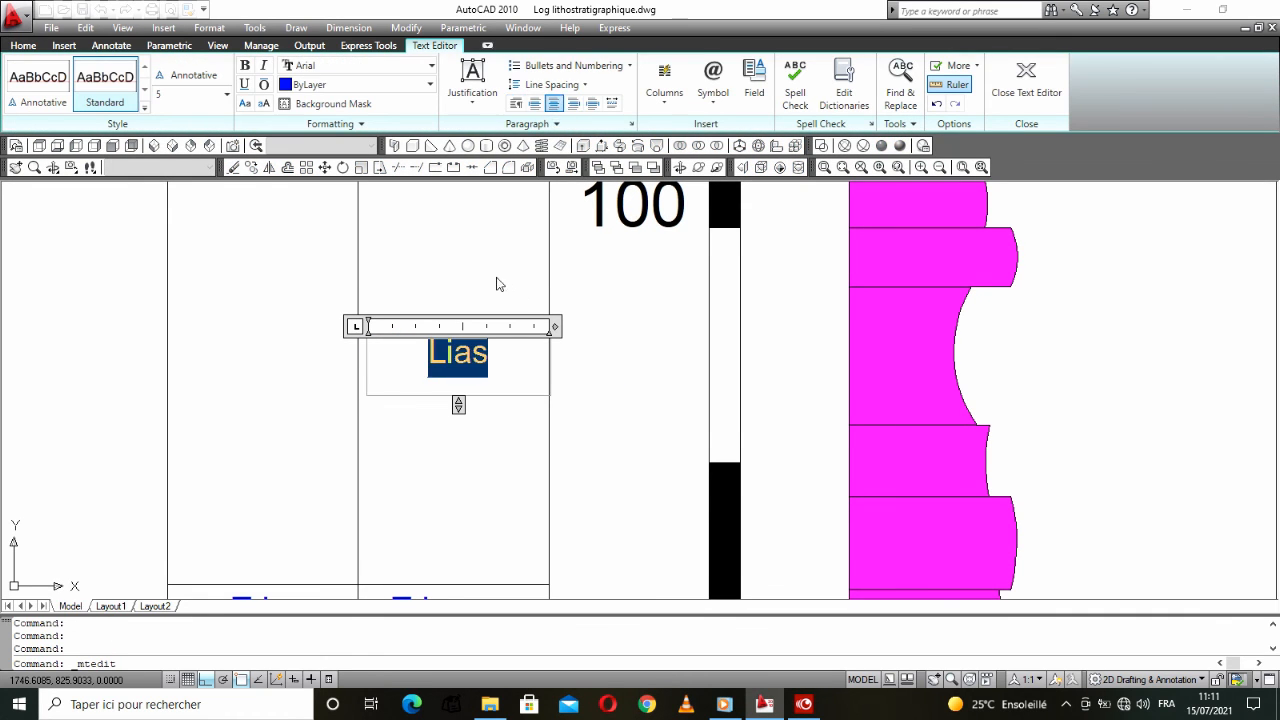
pyautogui.click(487, 283)
# Step: Change the "Trias" copy in the tall Epoques cell above "Lias" to "Dogger"
pyautogui.scroll(-5, 487, 283)
pyautogui.moveTo(480, 318); pyautogui.dragTo(445, 513, button='middle')
pyautogui.doubleClick(447, 323)
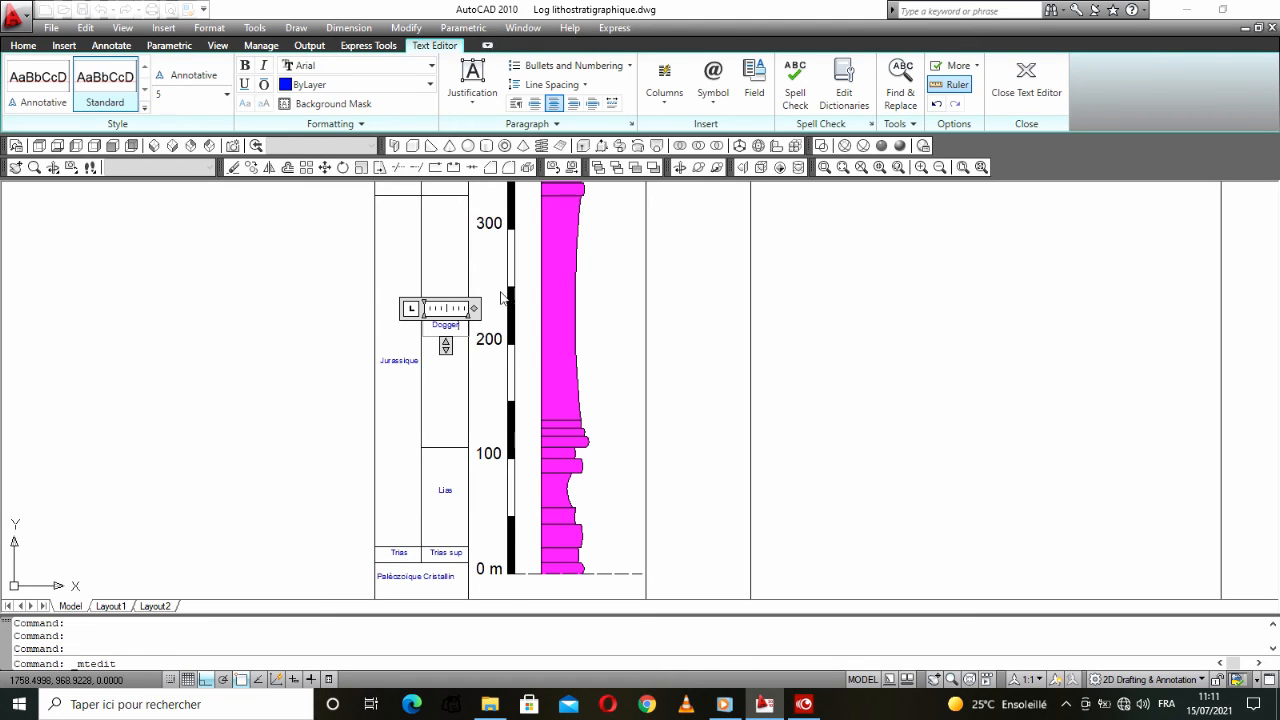
pyautogui.click(503, 297)
# Step: Change the "Trias" copy in the Epoques cell beside "Crétacé" to "Crétacé moyen"
pyautogui.scroll(-3, 480, 320)
pyautogui.scroll(6, 443, 349)
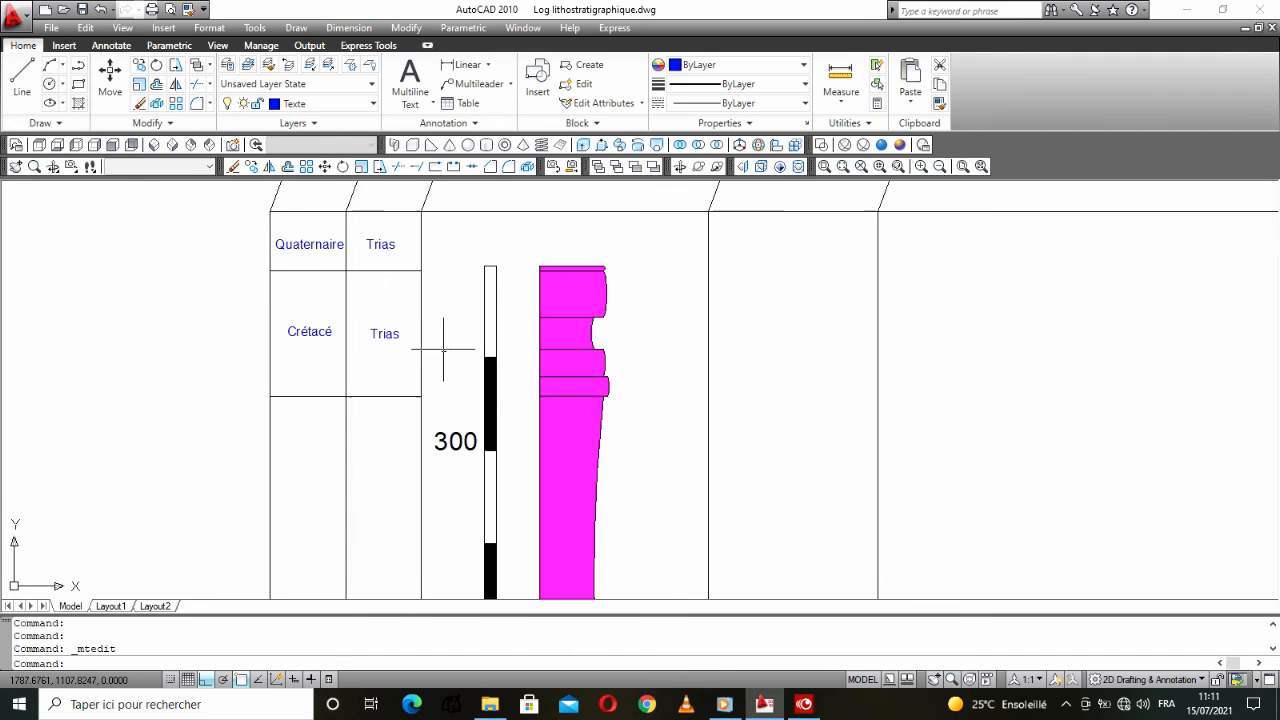
pyautogui.moveTo(449, 340); pyautogui.dragTo(432, 383, button='middle')
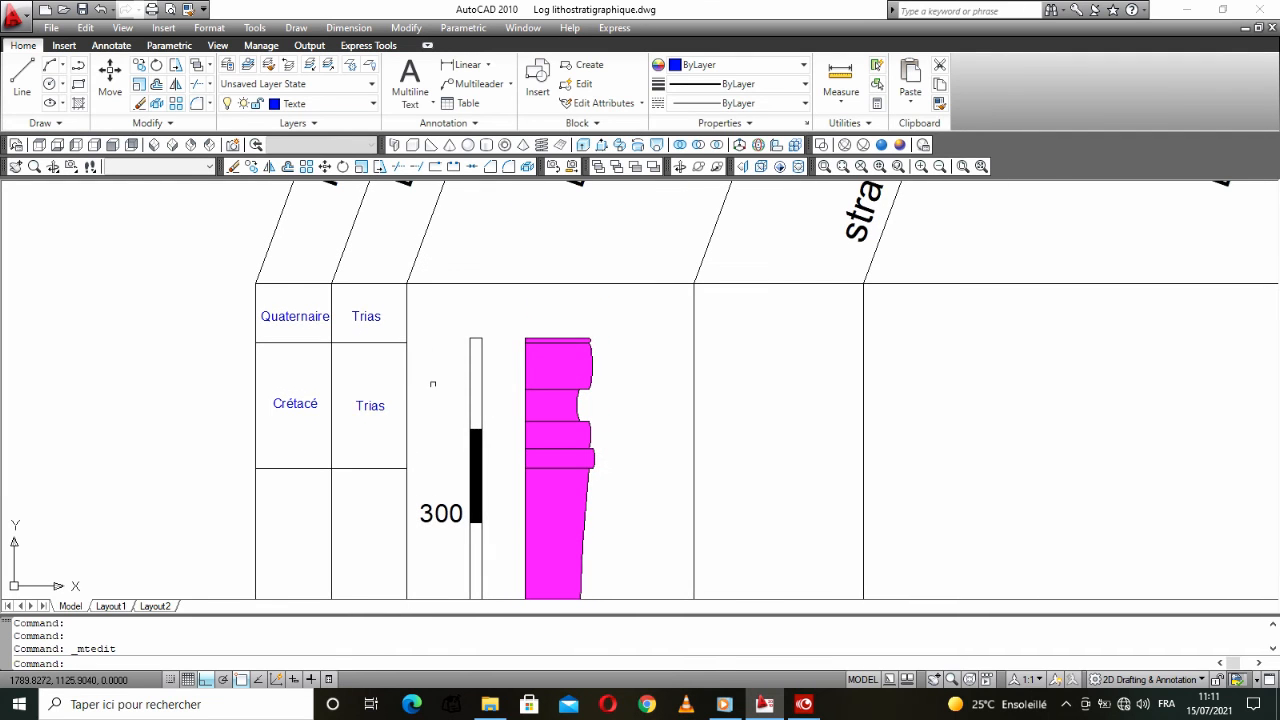
pyautogui.doubleClick(370, 407)
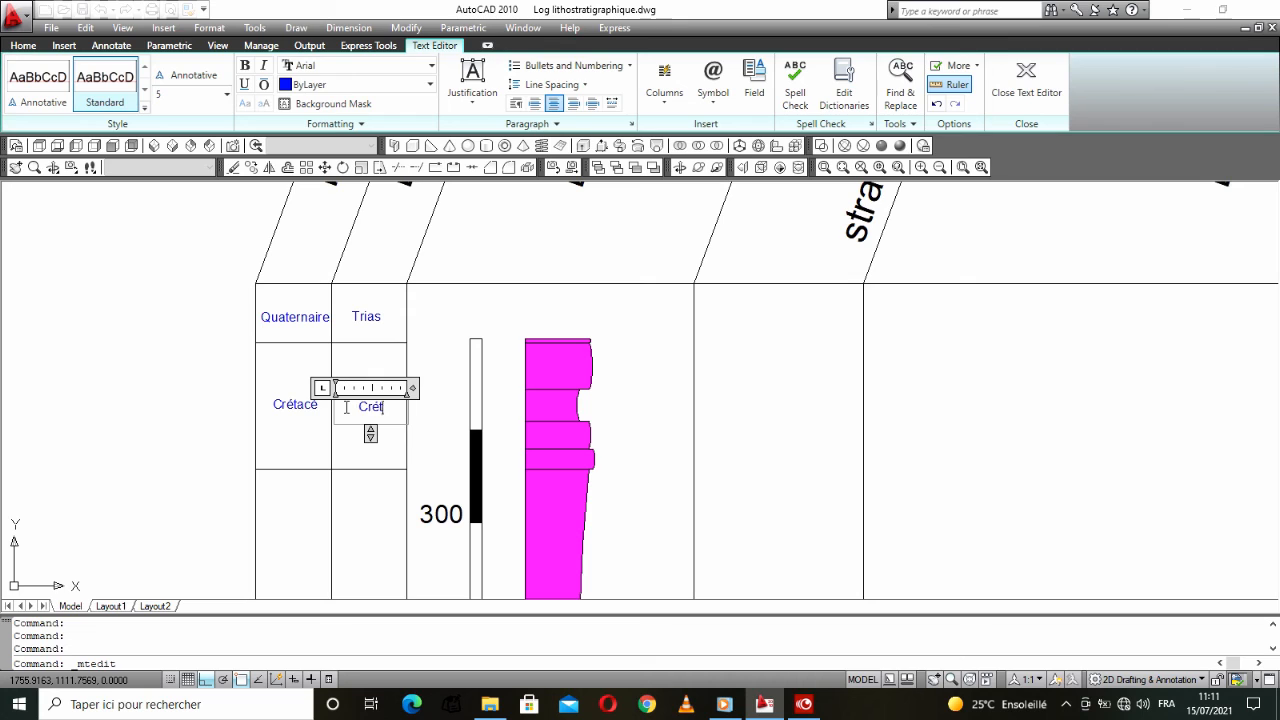
pyautogui.write('yen')
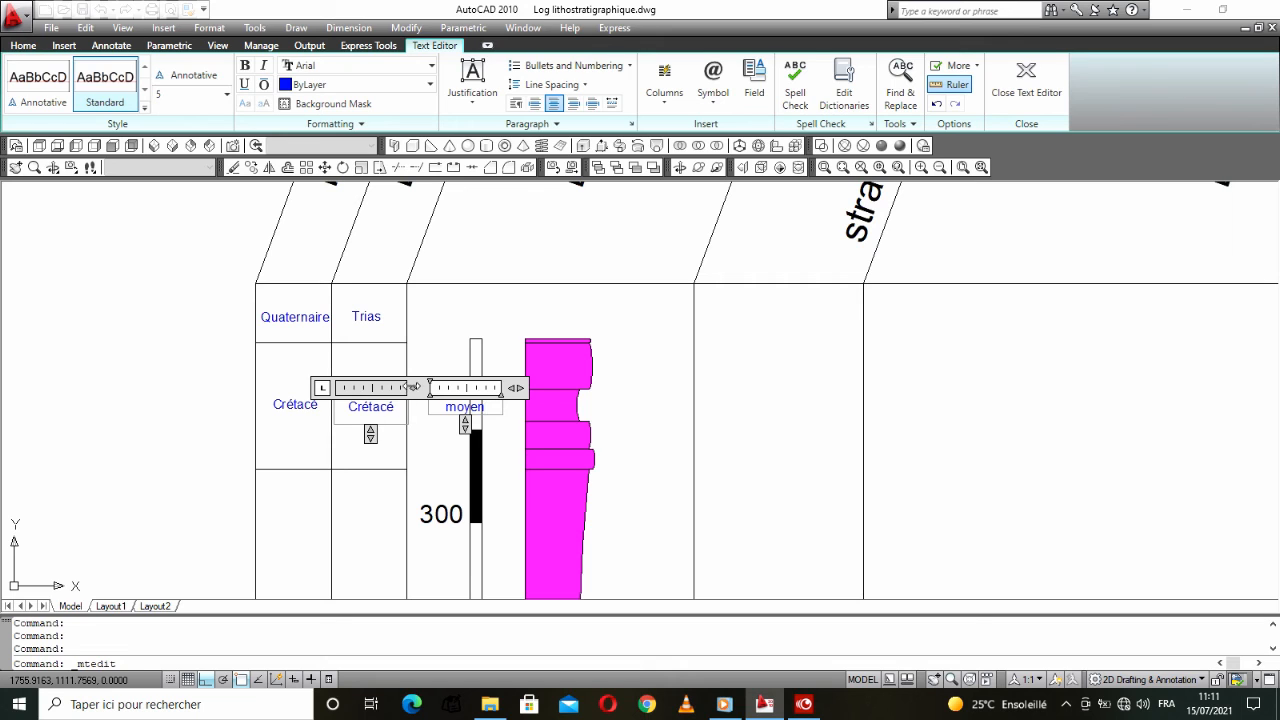
# Step: Adjust the "Crétacé moyen" text frame's width so the label wraps onto two lines, and select the text
pyautogui.moveTo(412, 387); pyautogui.dragTo(443, 388)
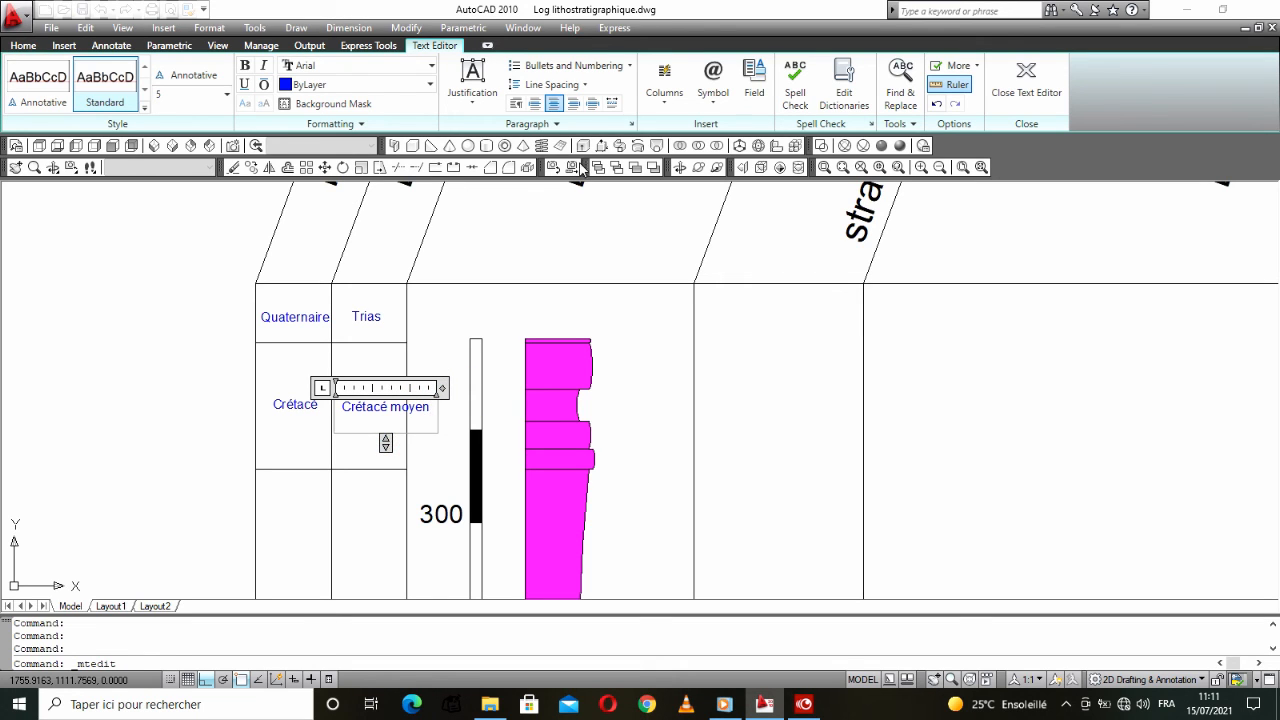
pyautogui.click(387, 409)
pyautogui.moveTo(443, 388); pyautogui.dragTo(422, 389)
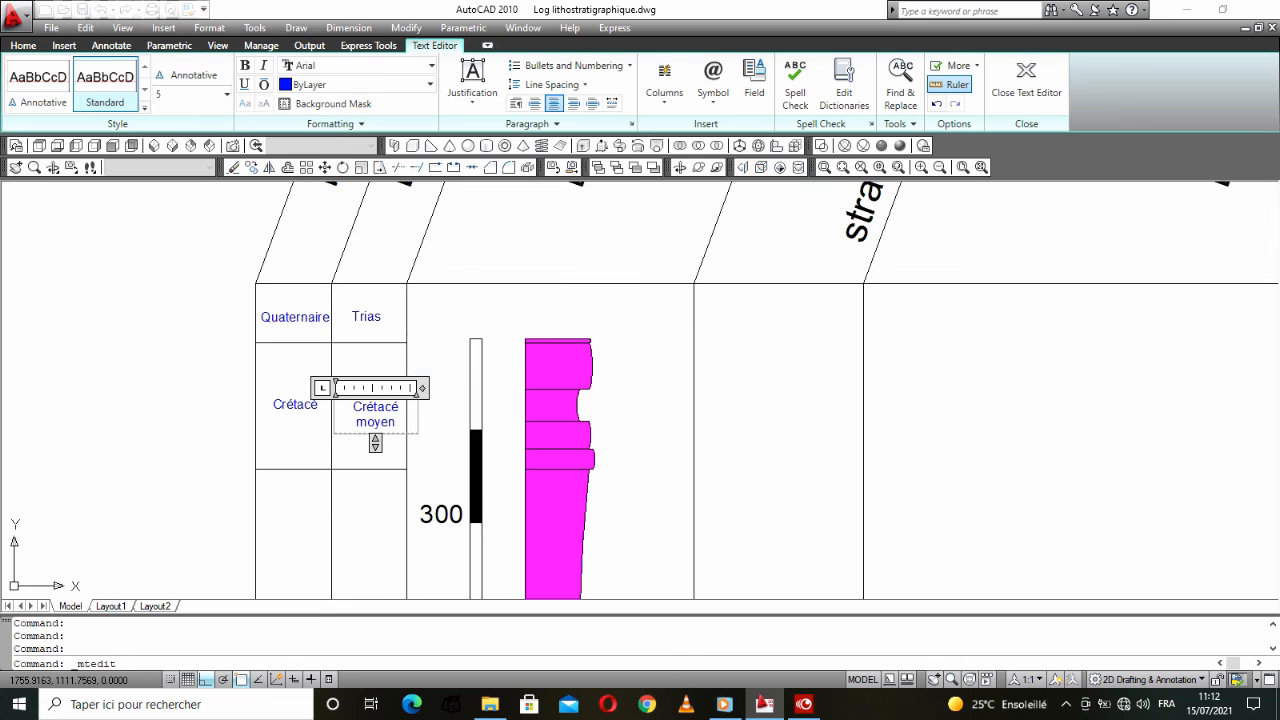
pyautogui.click(414, 368)
pyautogui.click(362, 427)
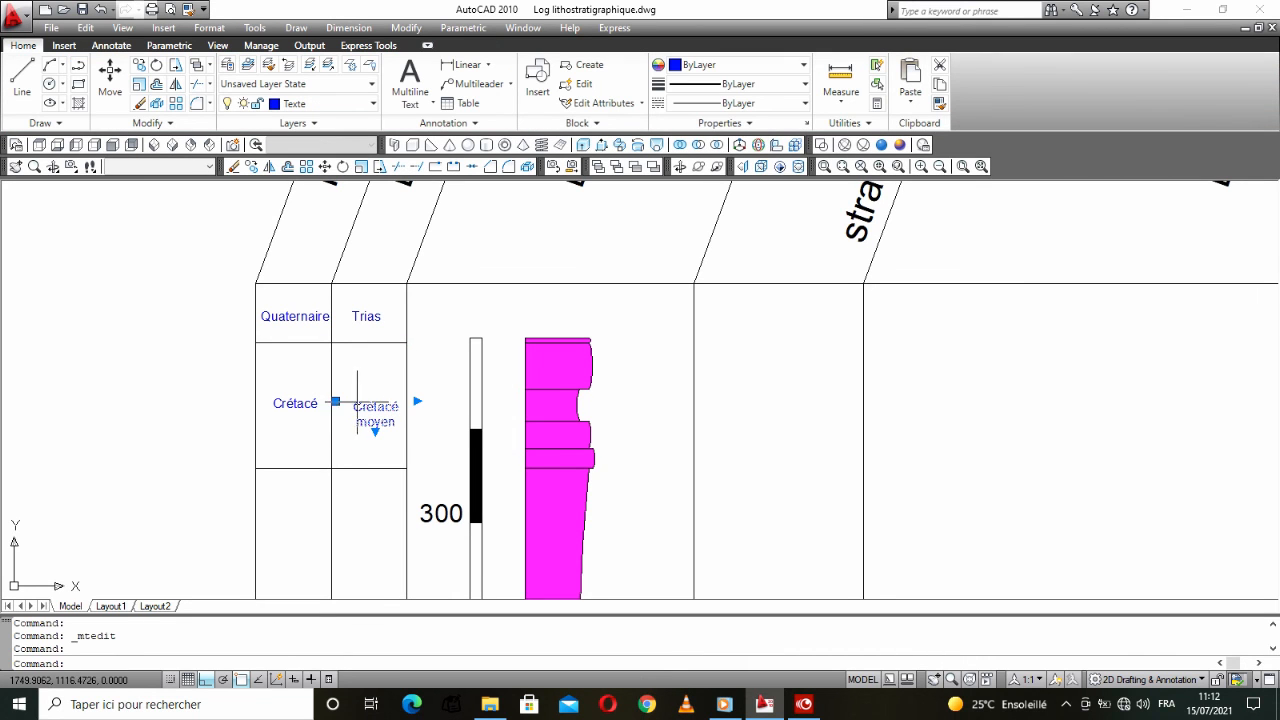
# Step: Move the "Crétacé moyen" text so its frame starts on the Epoques column's left border within its cell
pyautogui.click(336, 401)
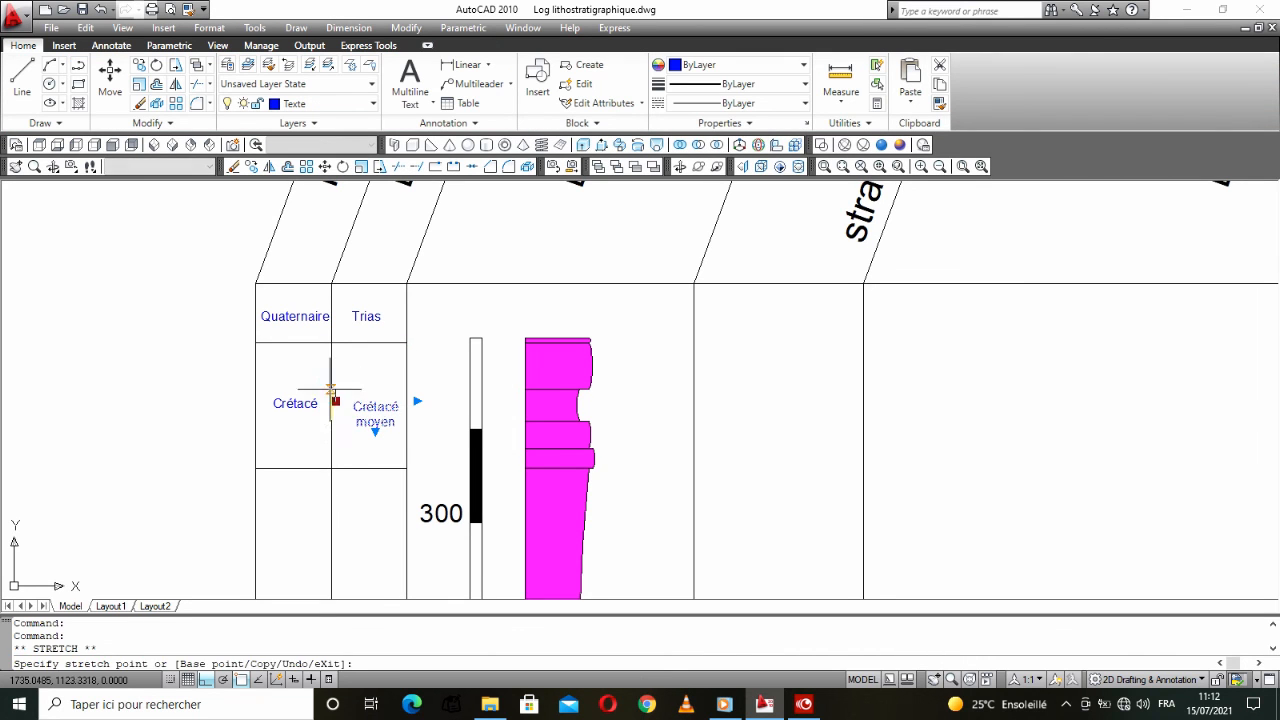
pyautogui.click(331, 387)
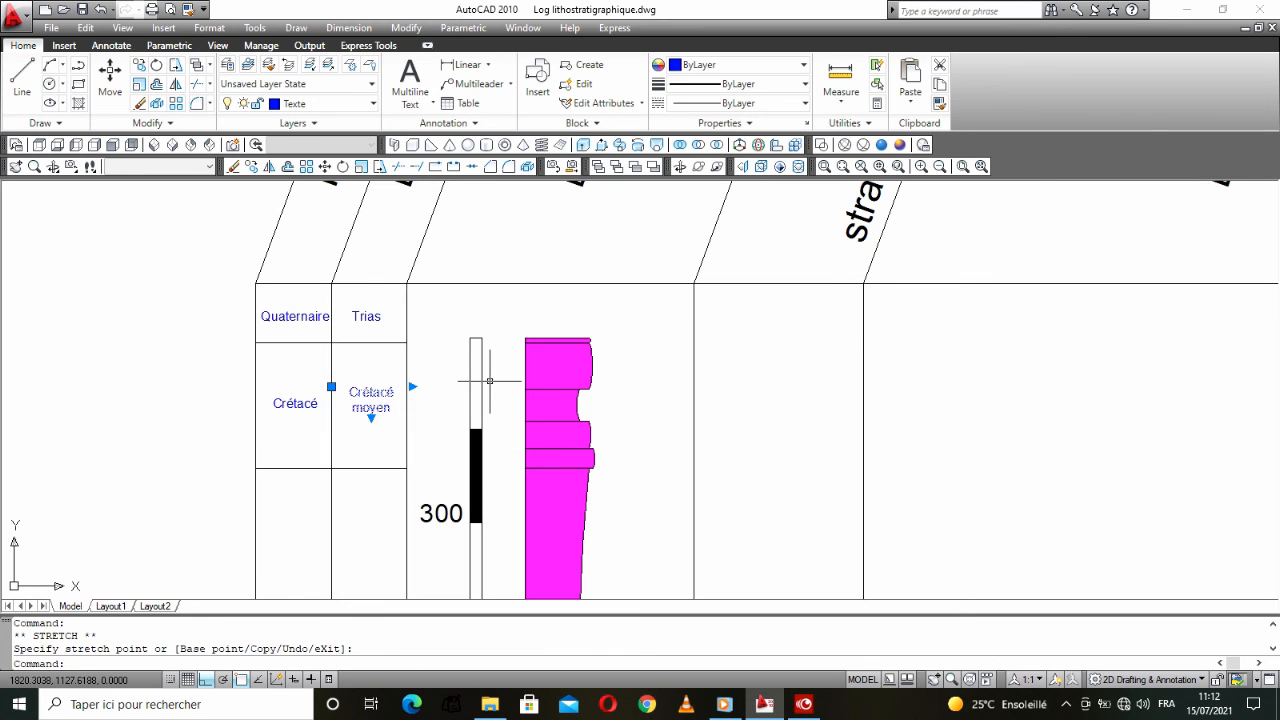
pyautogui.press('Escape')
# Step: Set the hatch of the lowest lithology bed, just above the 0 m line, to violet index color 200
pyautogui.scroll(-2, 470, 376)
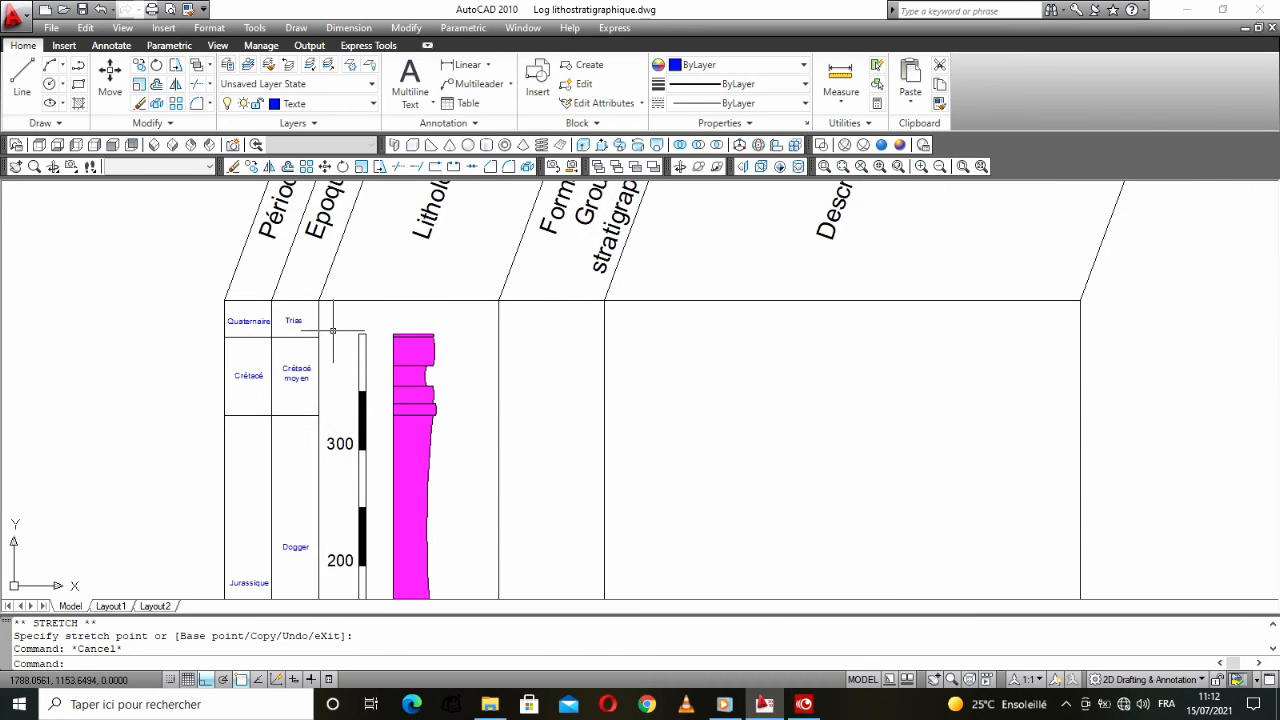
pyautogui.scroll(-4, 361, 350)
pyautogui.scroll(2, 360, 328)
pyautogui.scroll(3, 360, 328)
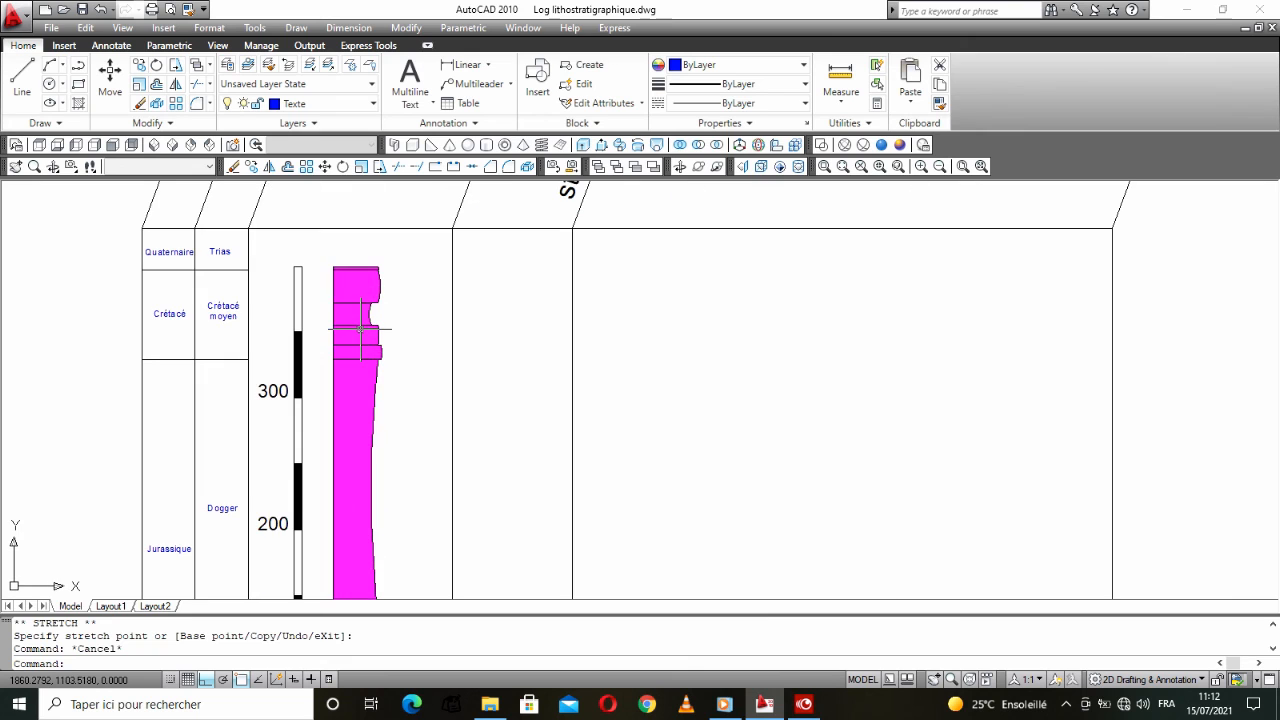
pyautogui.scroll(-2, 365, 332)
pyautogui.moveTo(378, 352); pyautogui.dragTo(397, 290, button='middle')
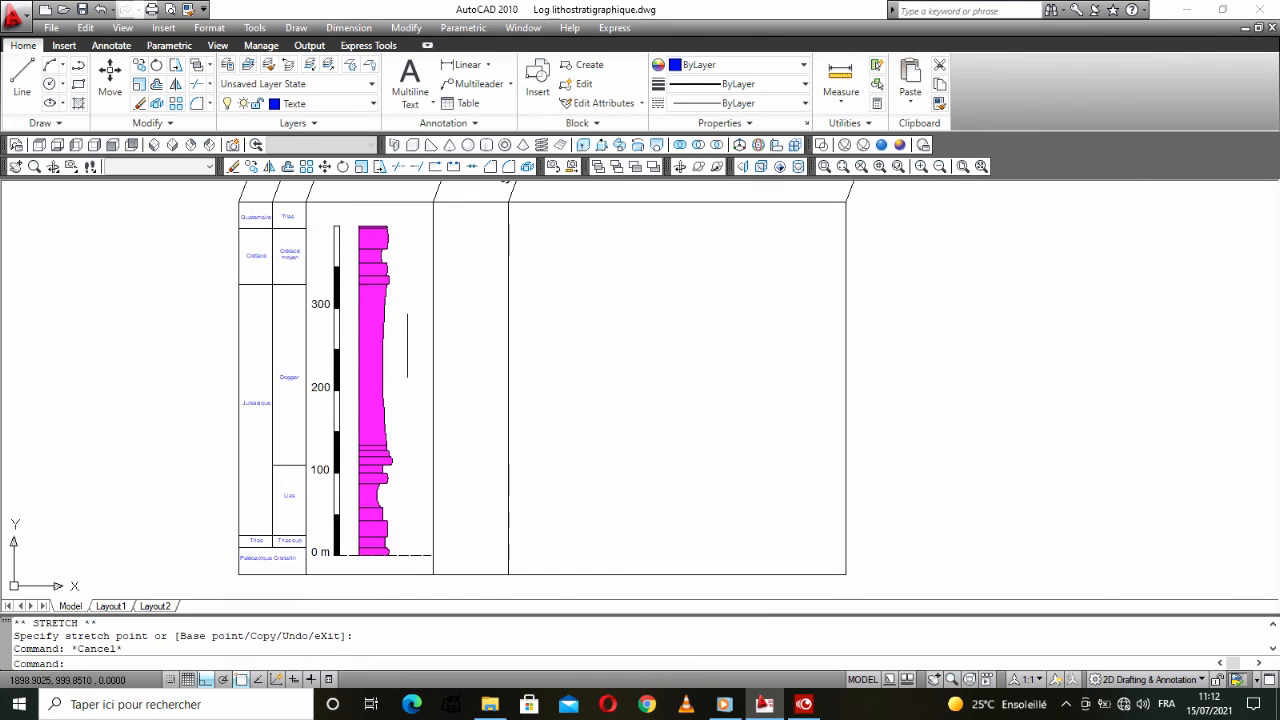
pyautogui.scroll(5, 470, 560)
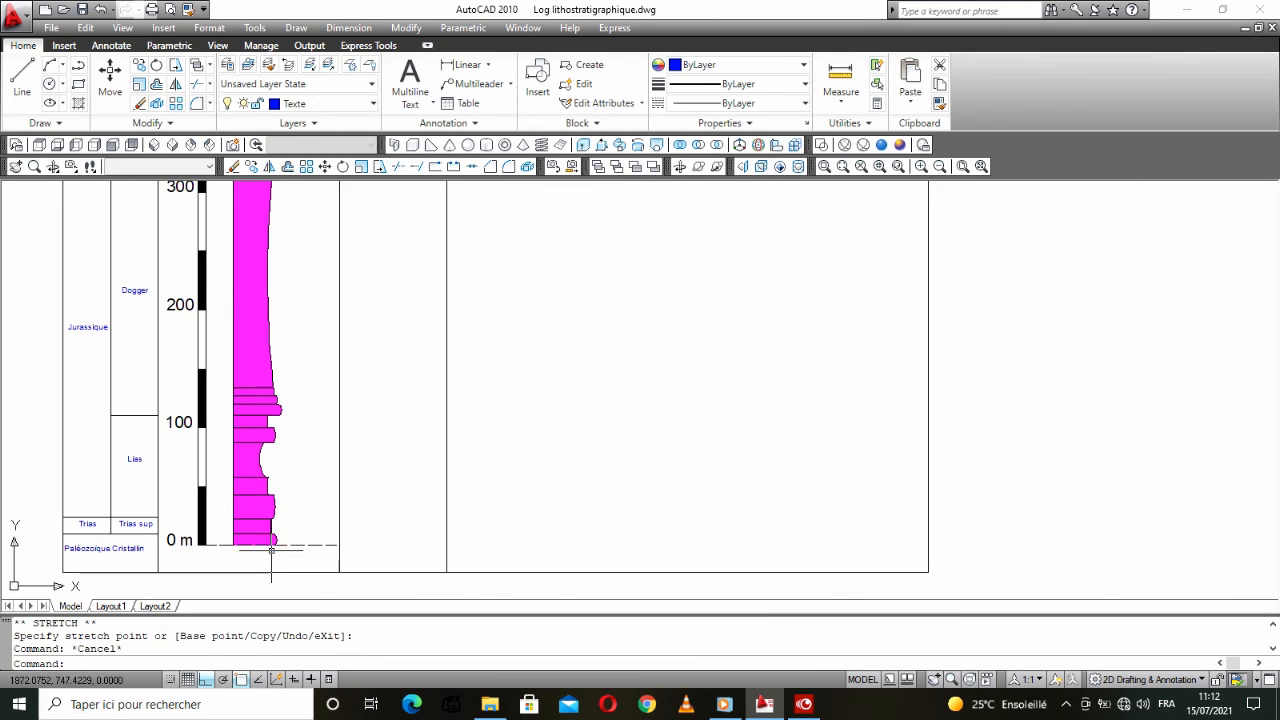
pyautogui.scroll(3, 228, 541)
pyautogui.click(350, 518)
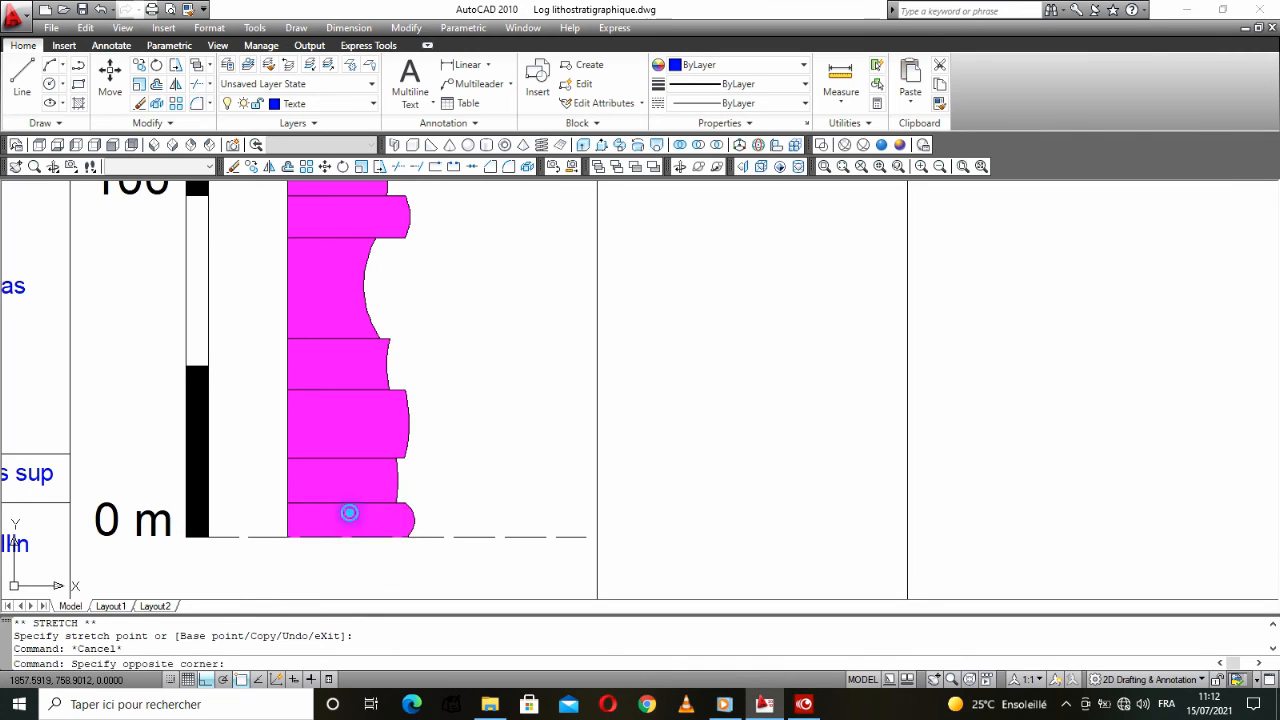
pyautogui.click(700, 65)
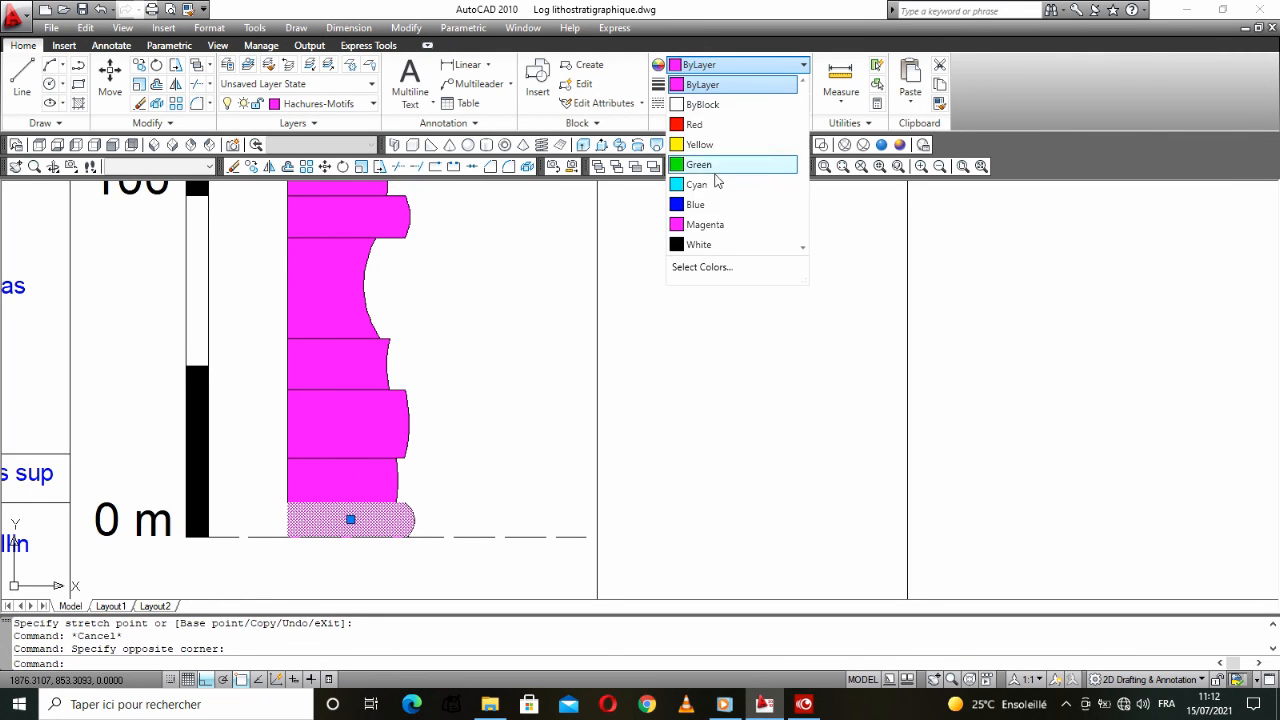
pyautogui.click(715, 270)
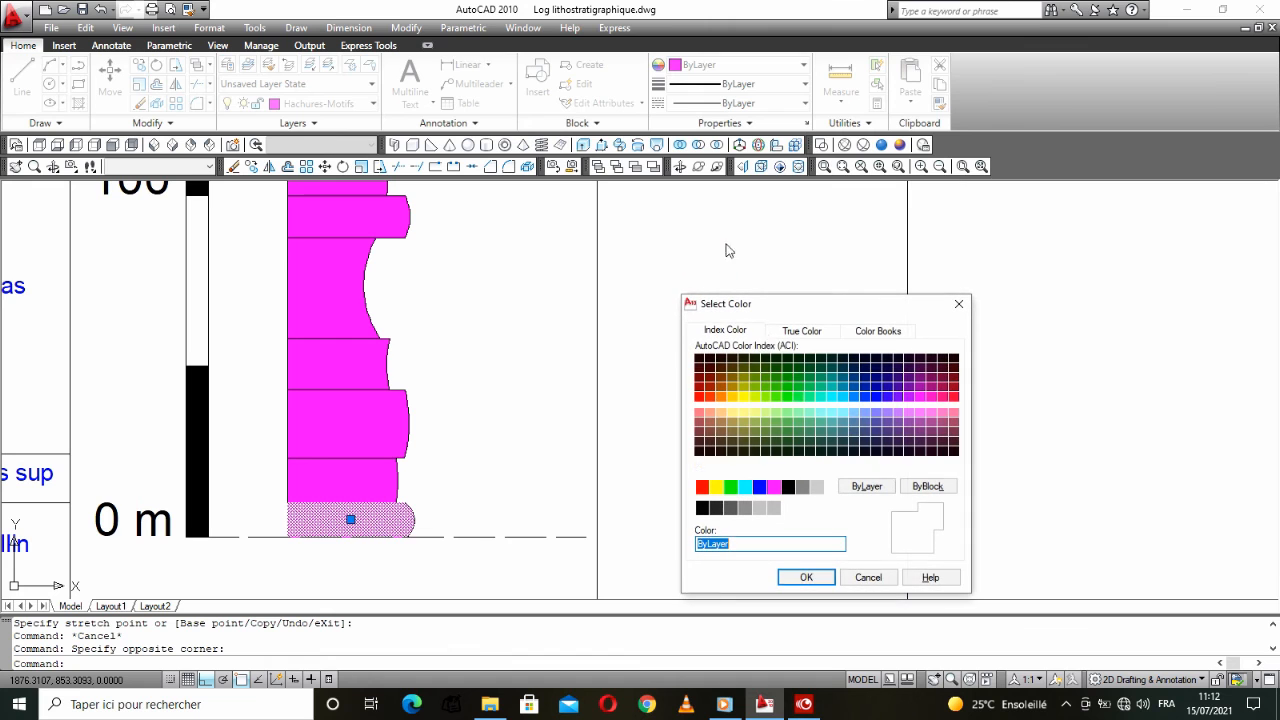
pyautogui.click(899, 397)
pyautogui.click(908, 396)
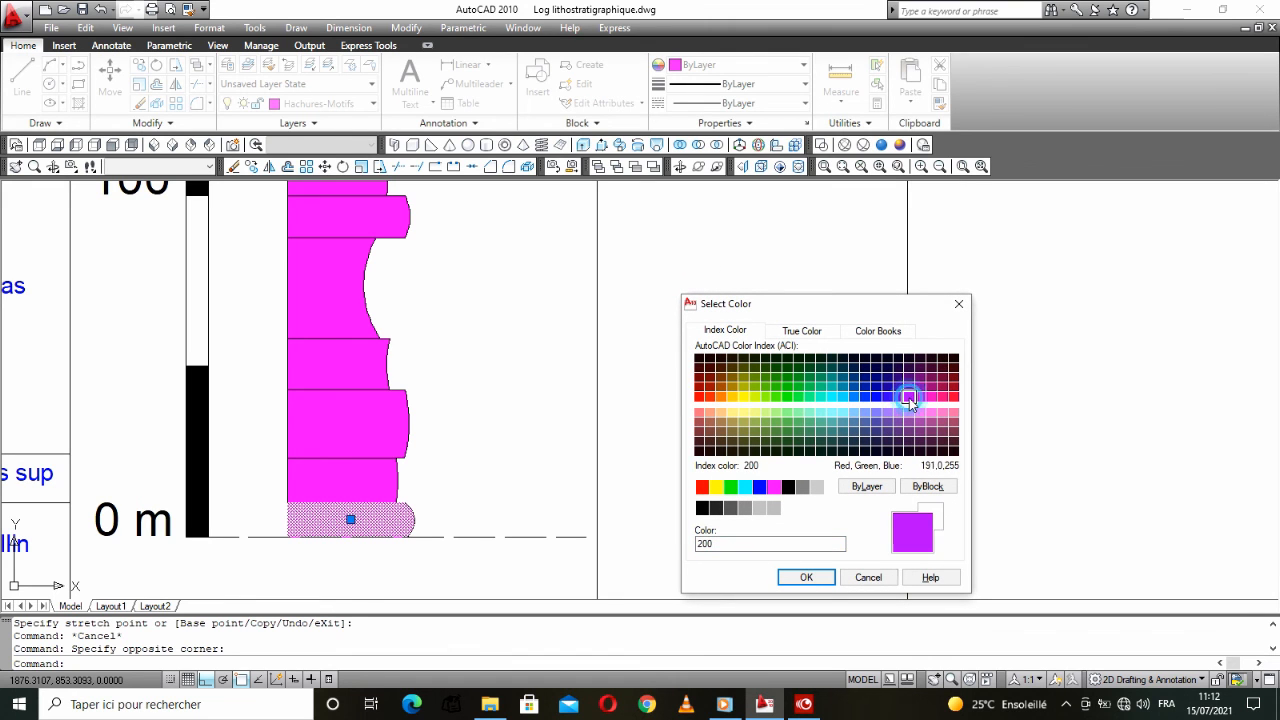
pyautogui.click(807, 578)
pyautogui.press('Escape')
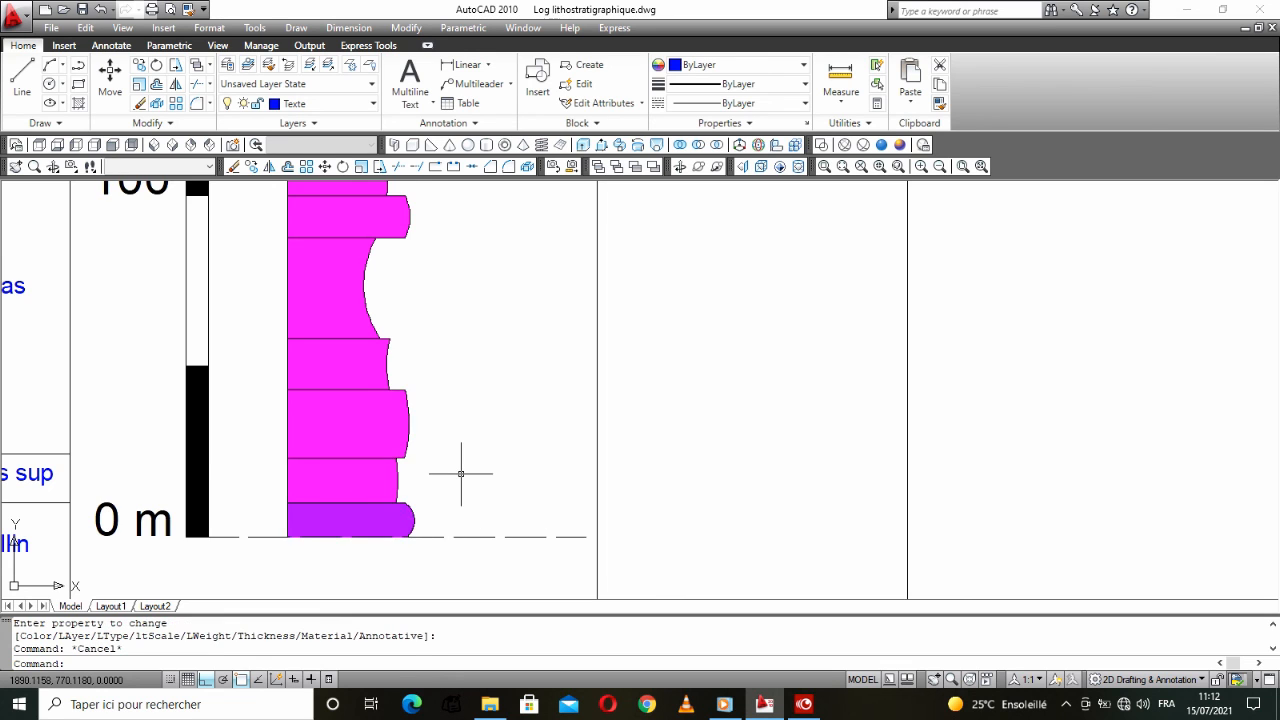
# Step: Set the hatch of the second bed from the base, beside "Trias sup", to light pink index color 211
pyautogui.scroll(-2, 460, 490)
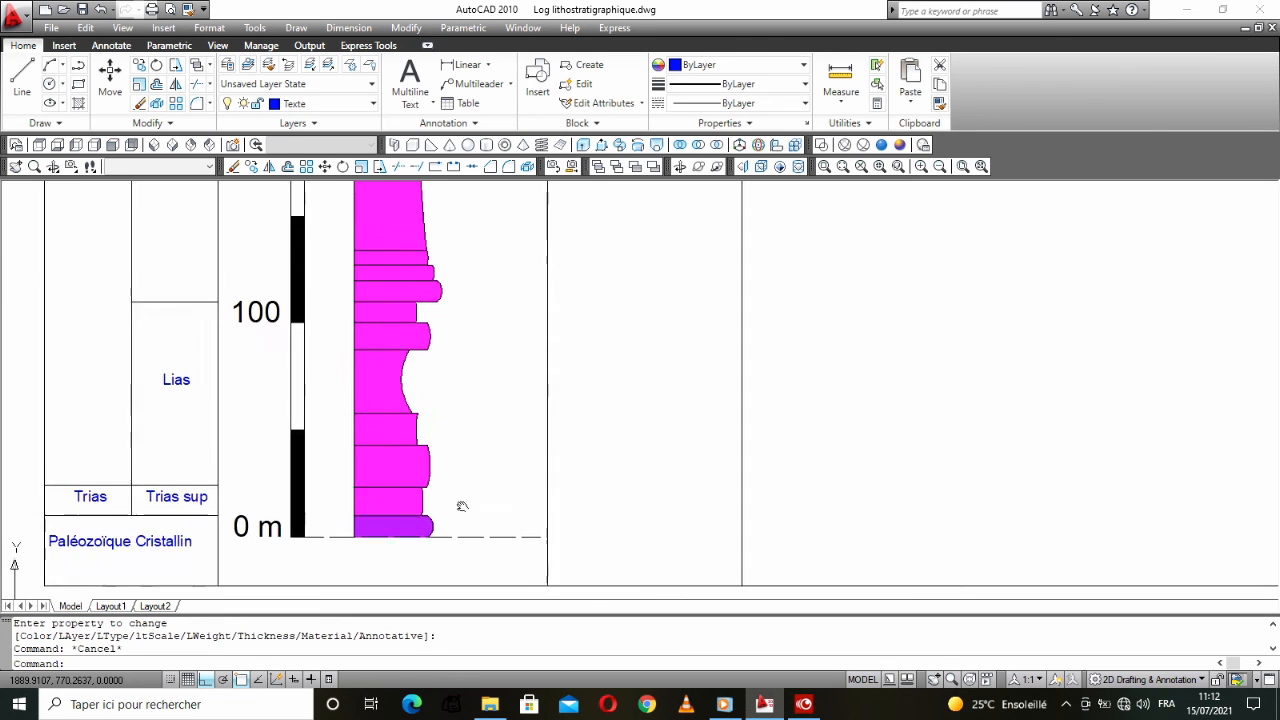
pyautogui.click(384, 518)
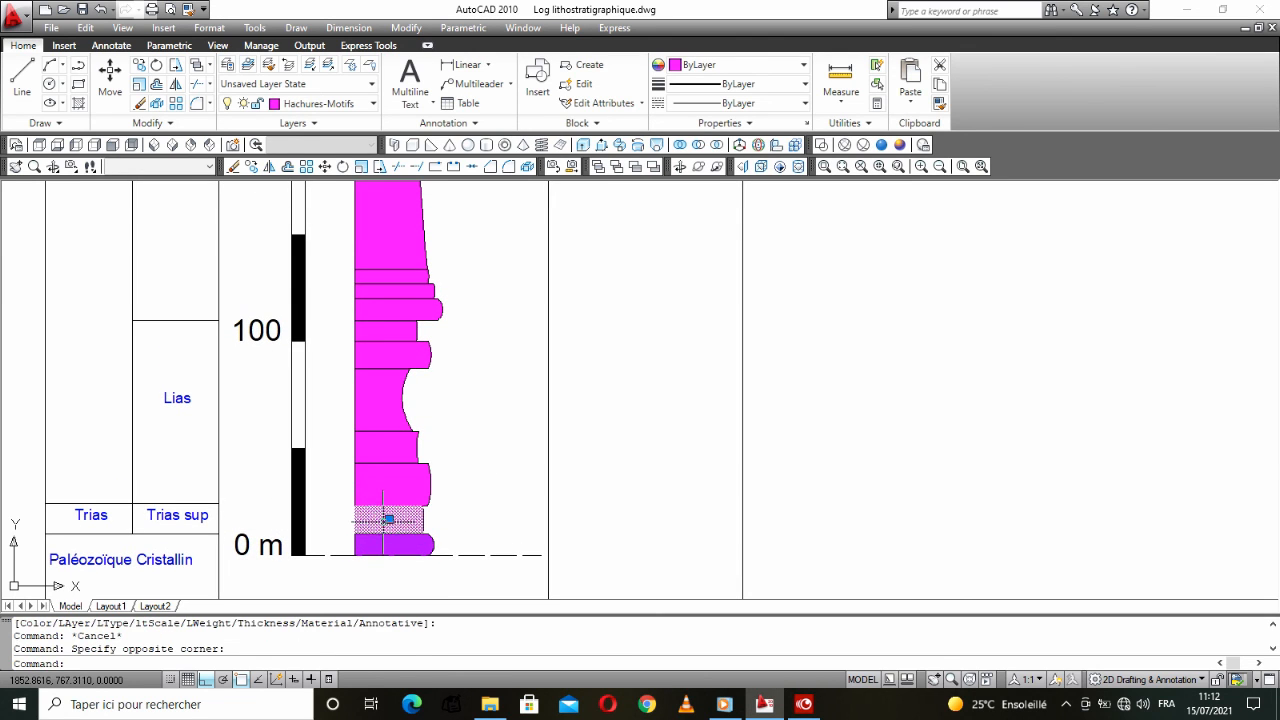
pyautogui.click(733, 64)
pyautogui.click(752, 268)
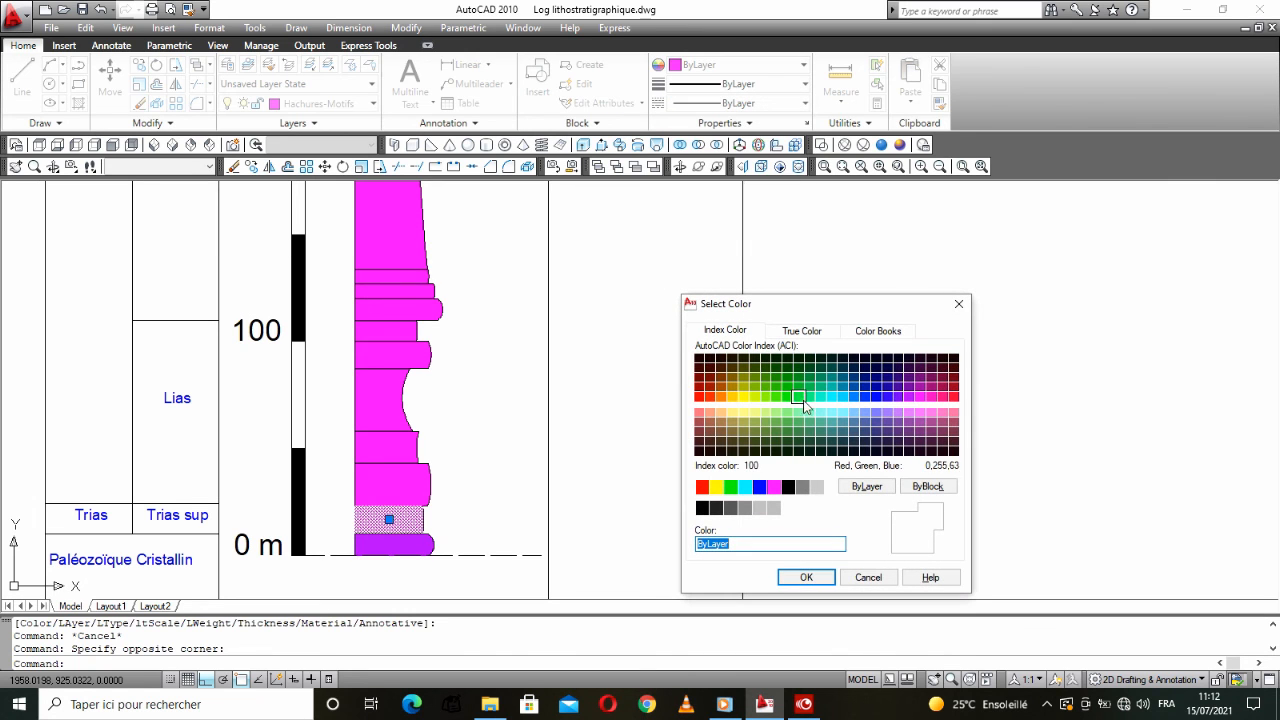
pyautogui.click(921, 413)
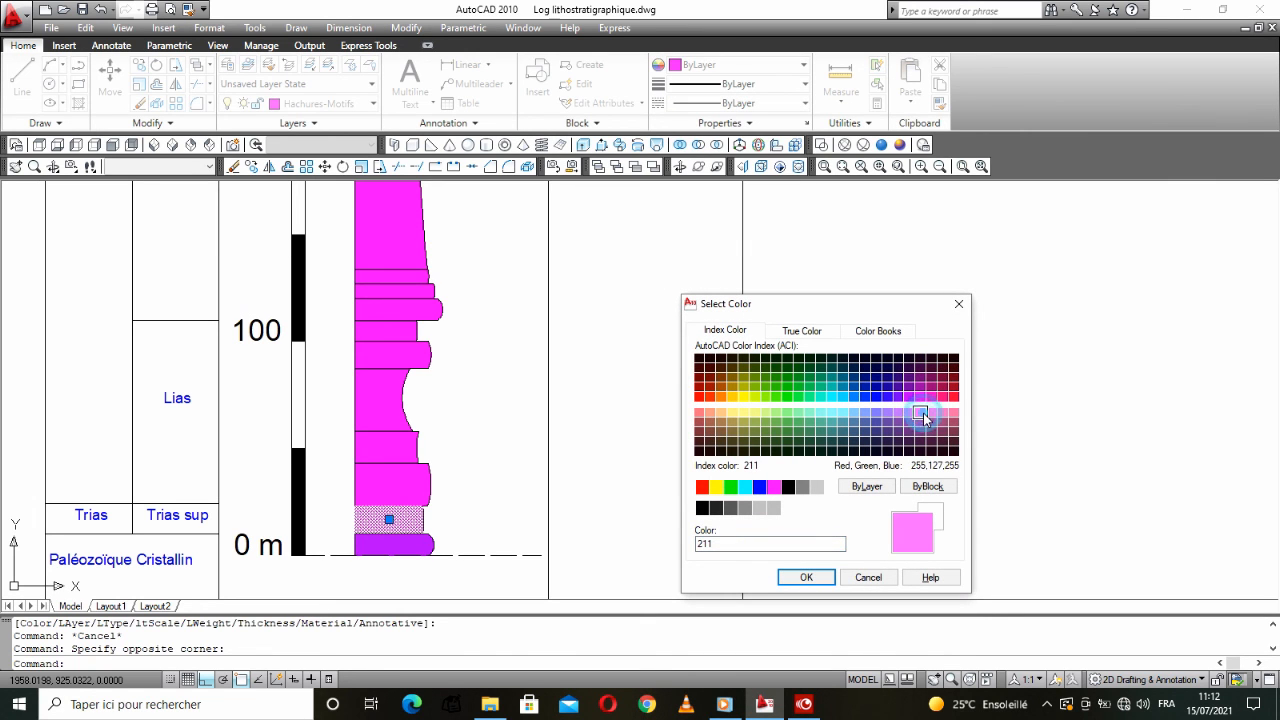
pyautogui.click(806, 577)
pyautogui.press('Escape')
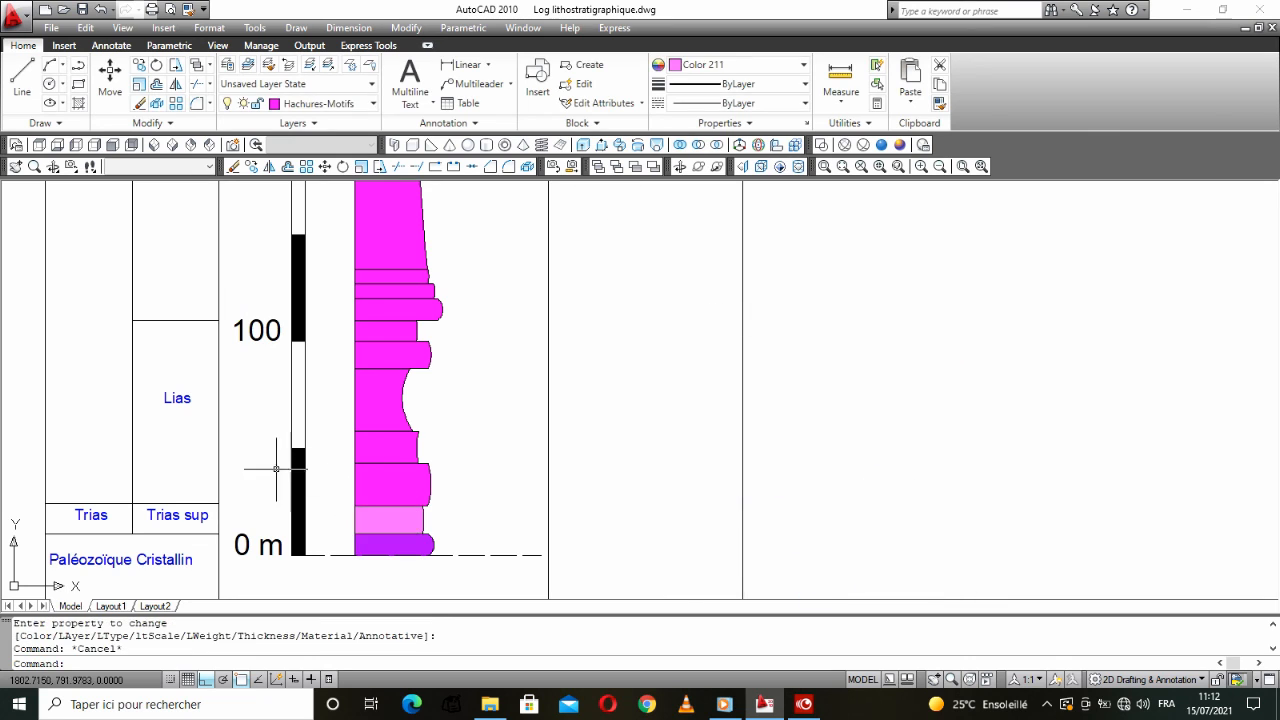
# Step: Set the hatches of all the lithology beds beside "Lias" to blue index color 160
pyautogui.scroll(-2, 480, 520)
pyautogui.click(411, 513)
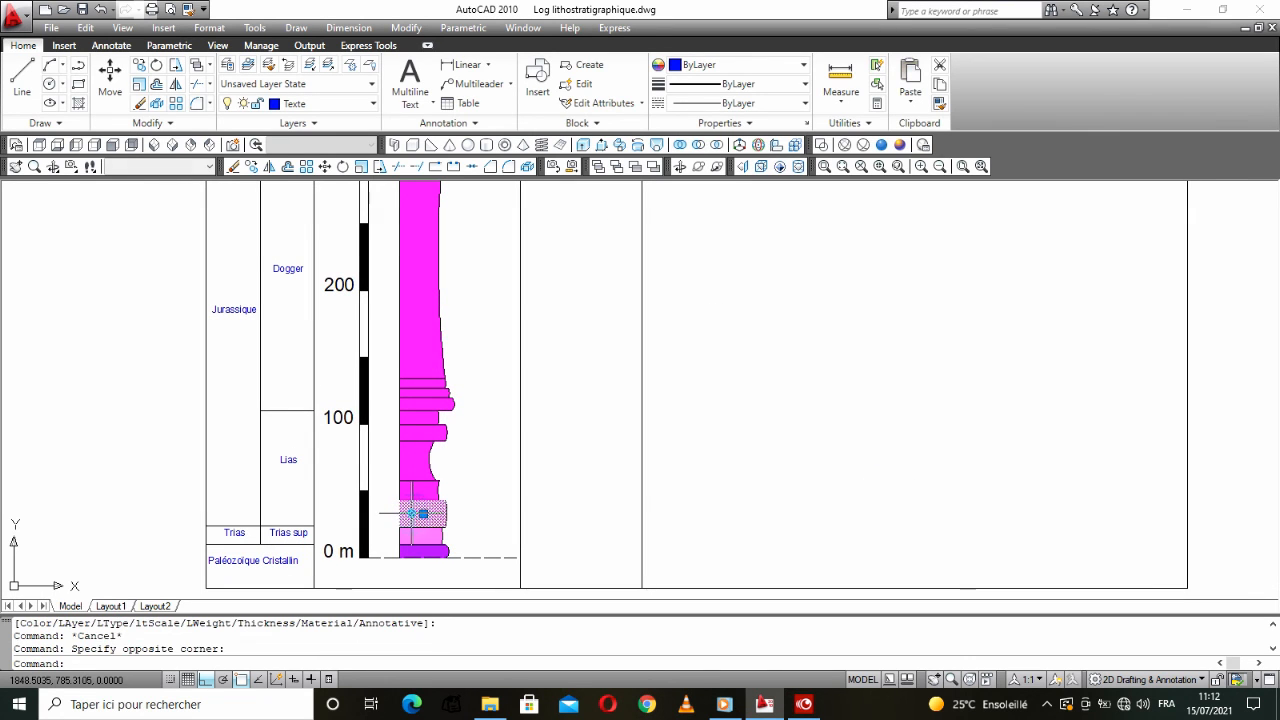
pyautogui.click(417, 490)
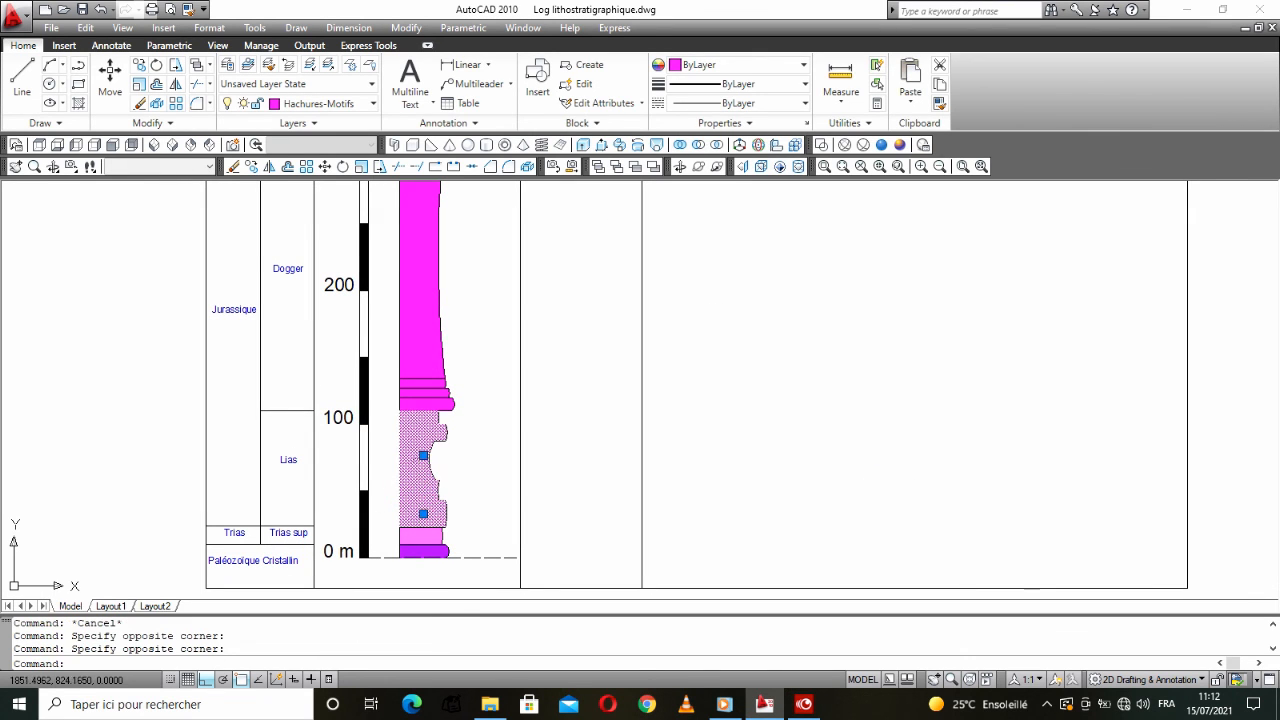
pyautogui.click(737, 64)
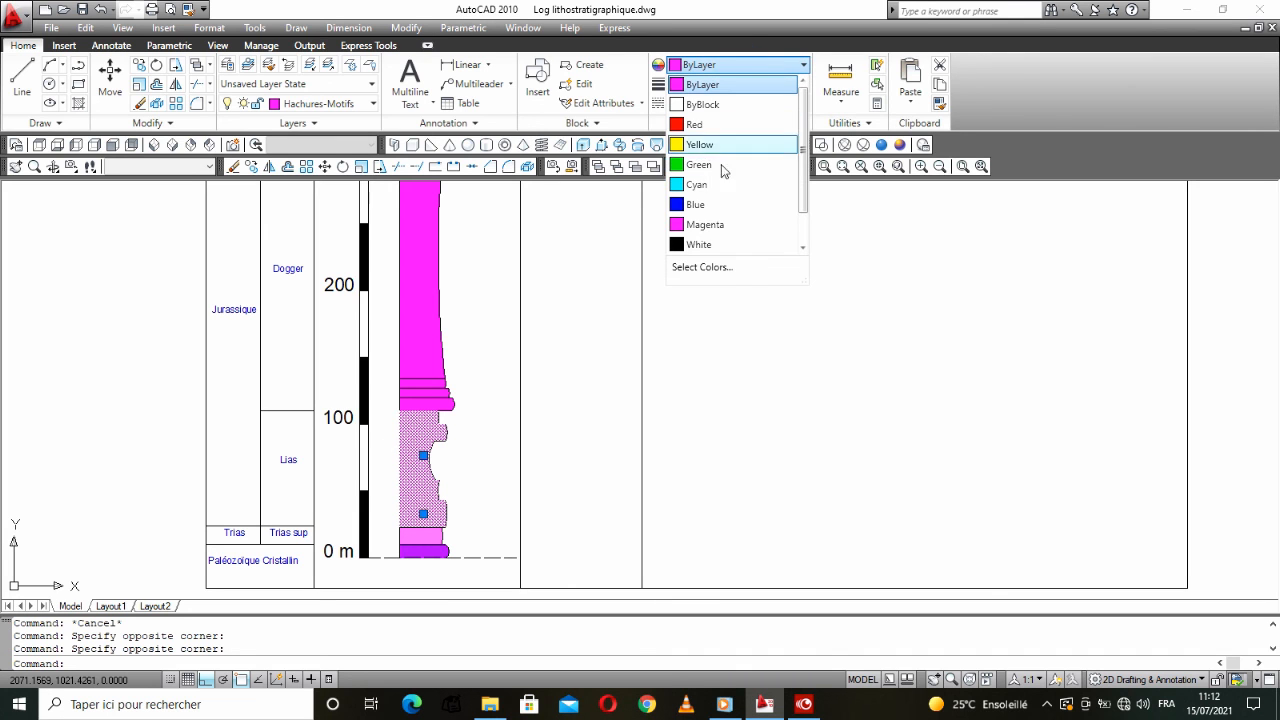
pyautogui.click(702, 267)
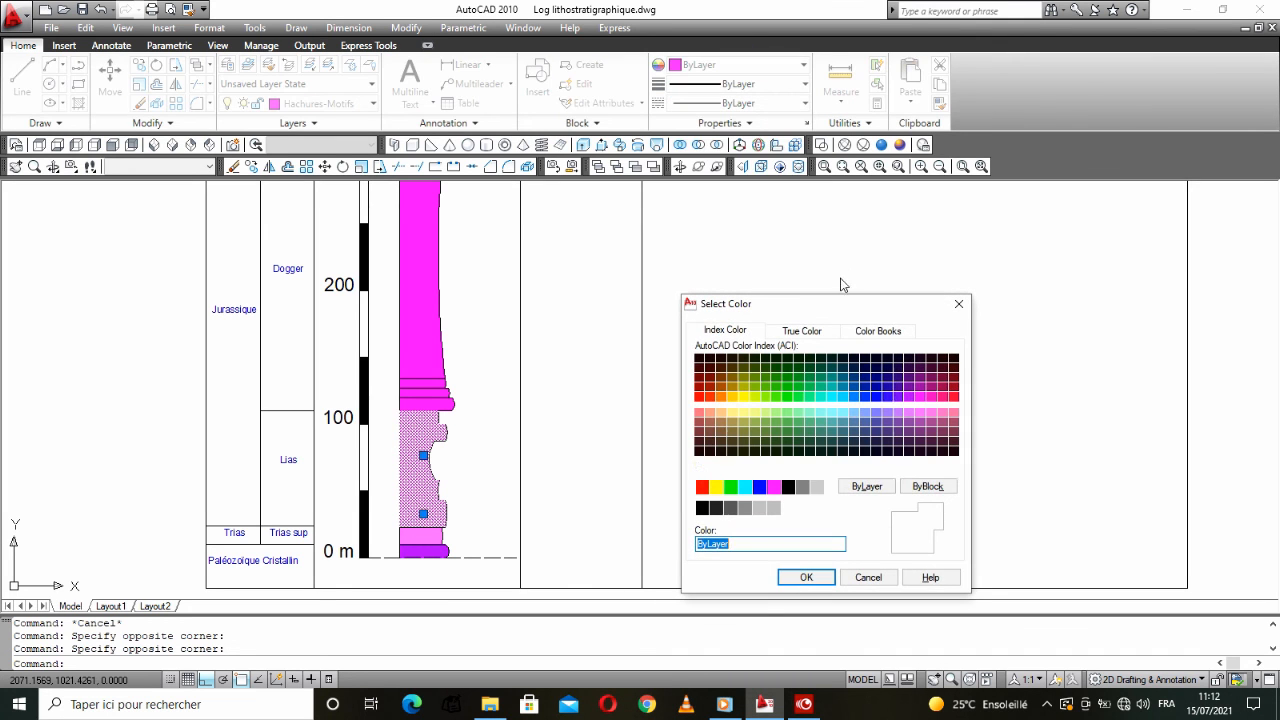
pyautogui.click(854, 399)
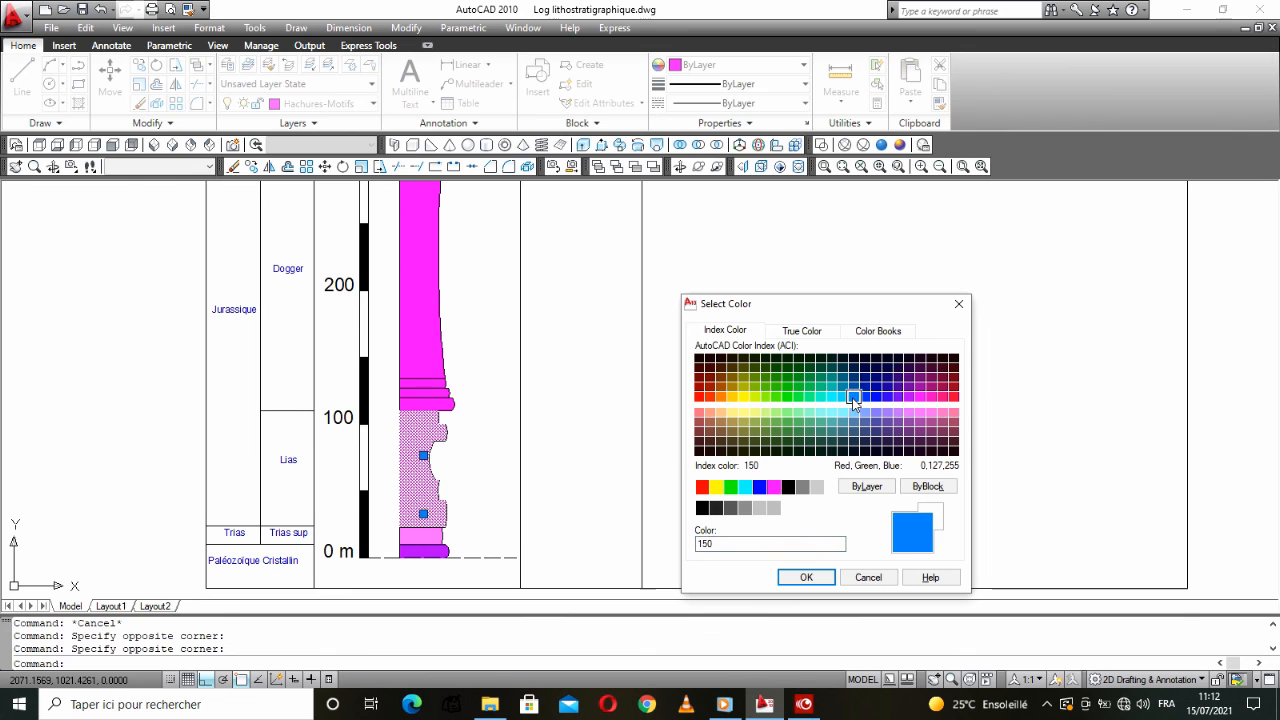
pyautogui.click(865, 398)
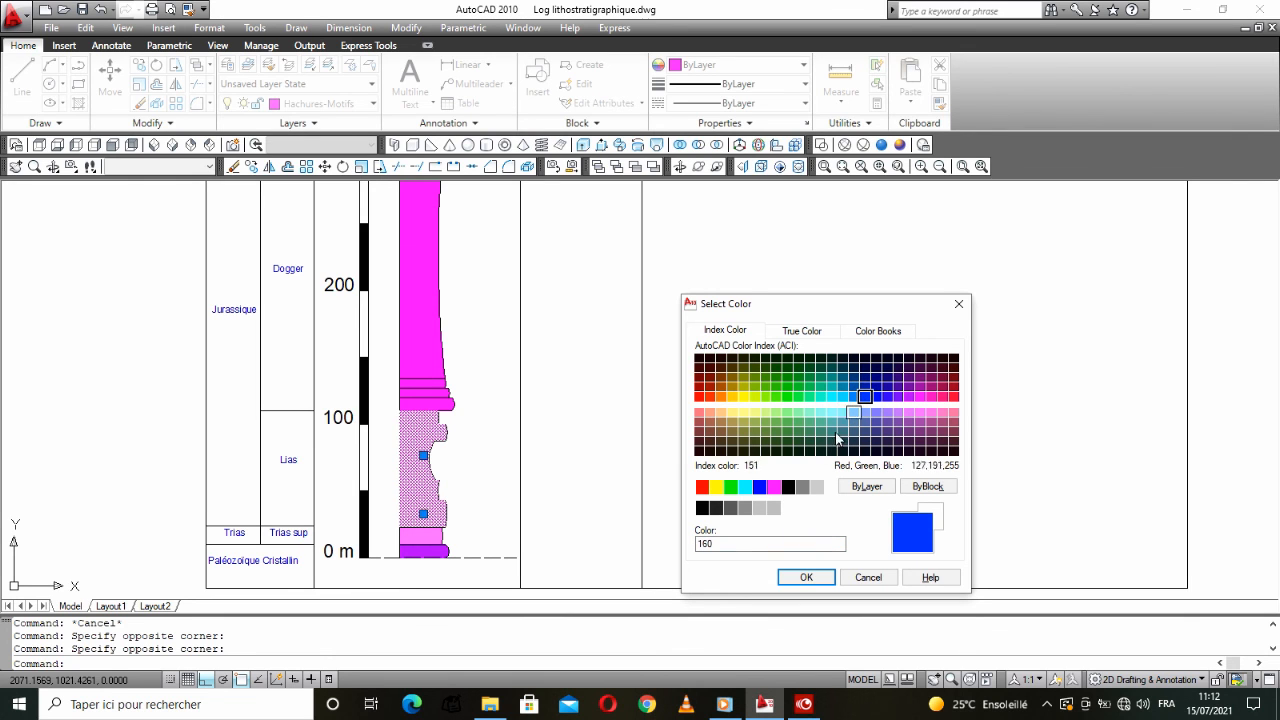
pyautogui.click(806, 577)
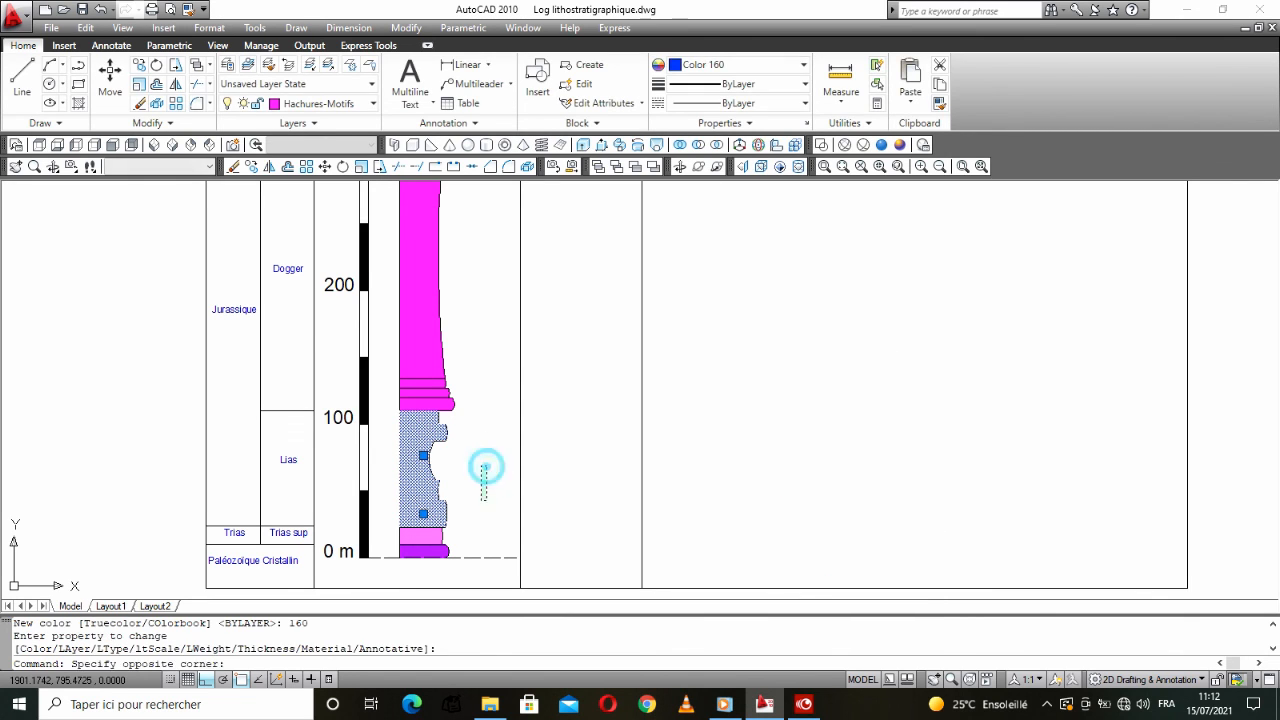
pyautogui.press('Escape')
pyautogui.press('Escape')
# Step: Set the hatch of the two thin beds directly above the blue Lias beds to brown index color 23
pyautogui.scroll(-4, 470, 480)
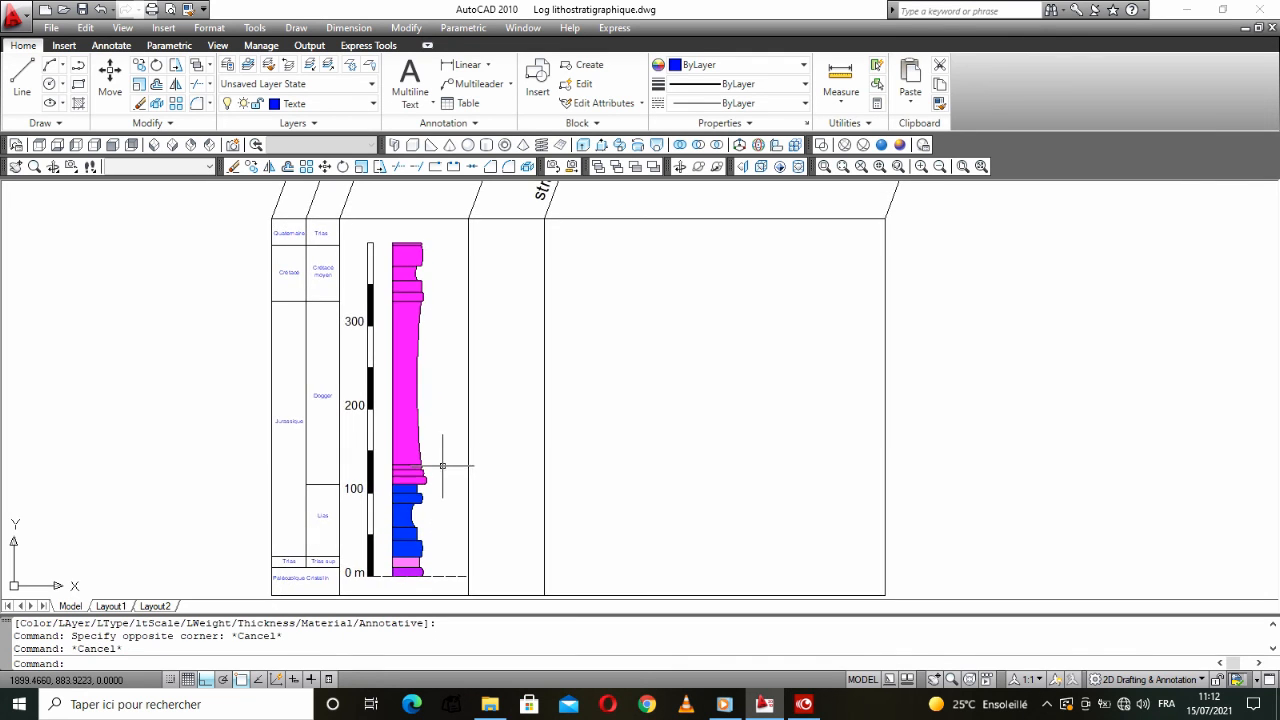
pyautogui.scroll(4, 430, 466)
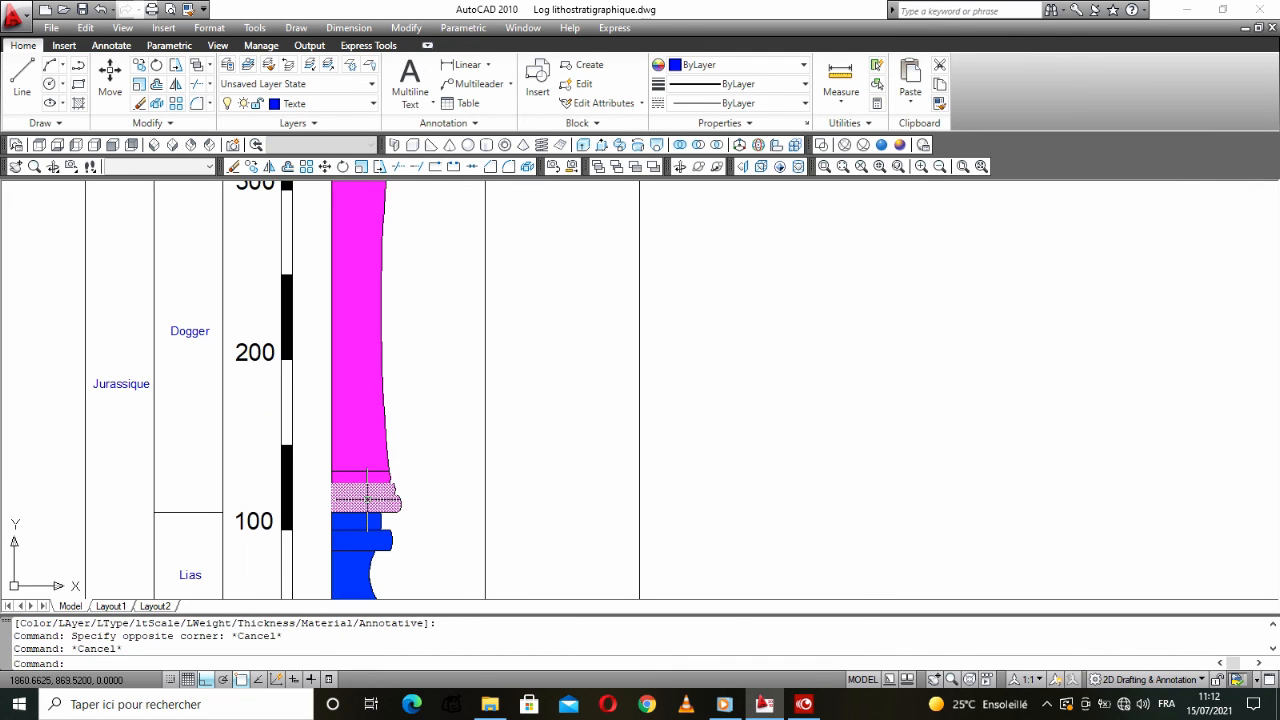
pyautogui.click(367, 497)
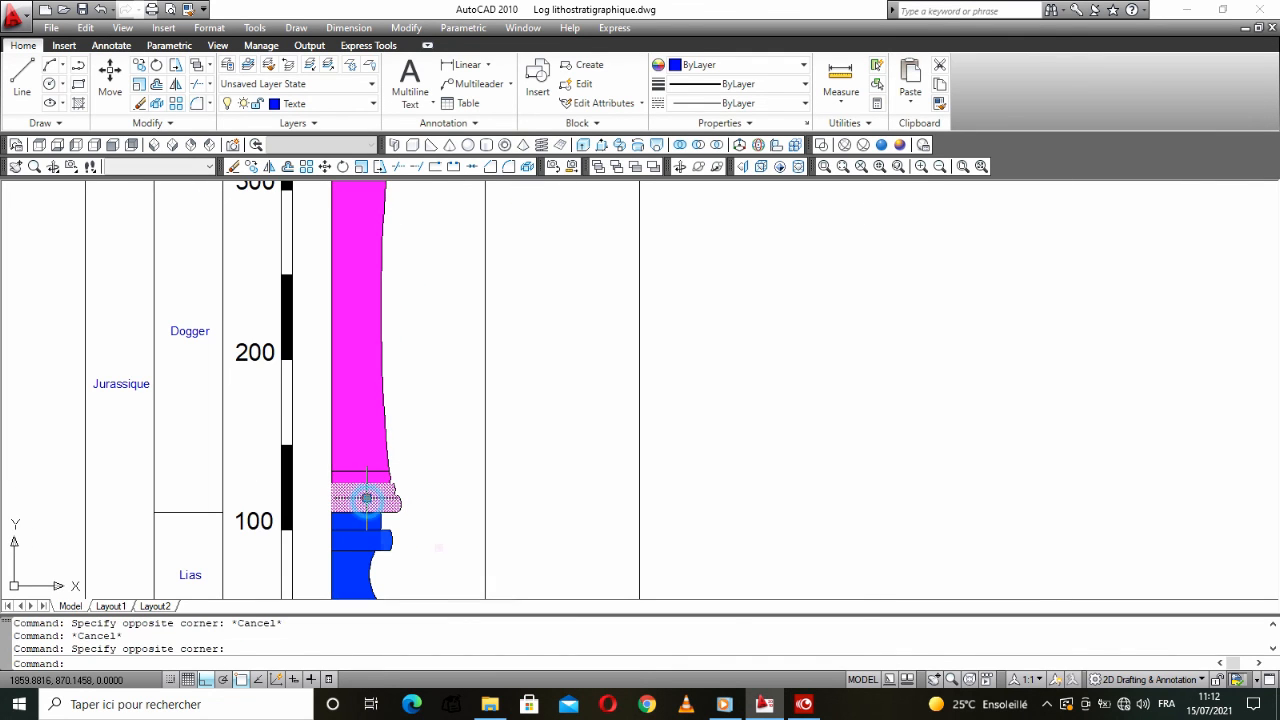
pyautogui.click(700, 66)
pyautogui.click(729, 267)
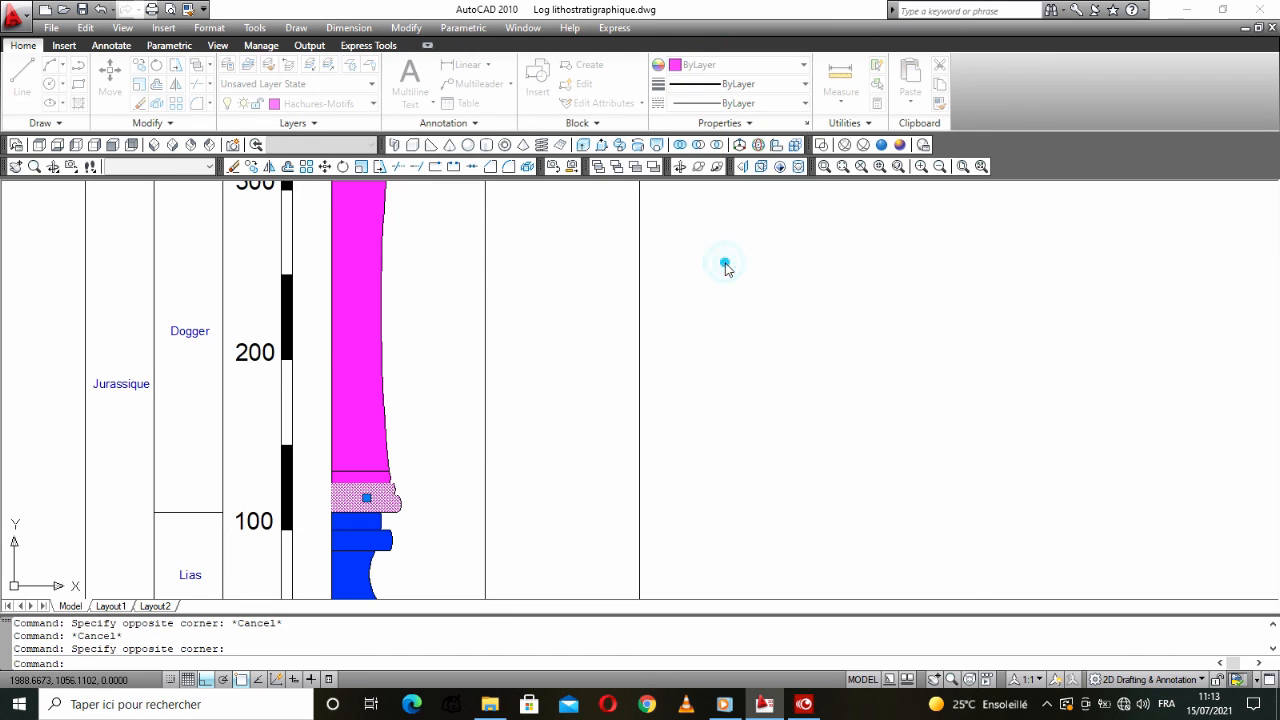
pyautogui.click(709, 422)
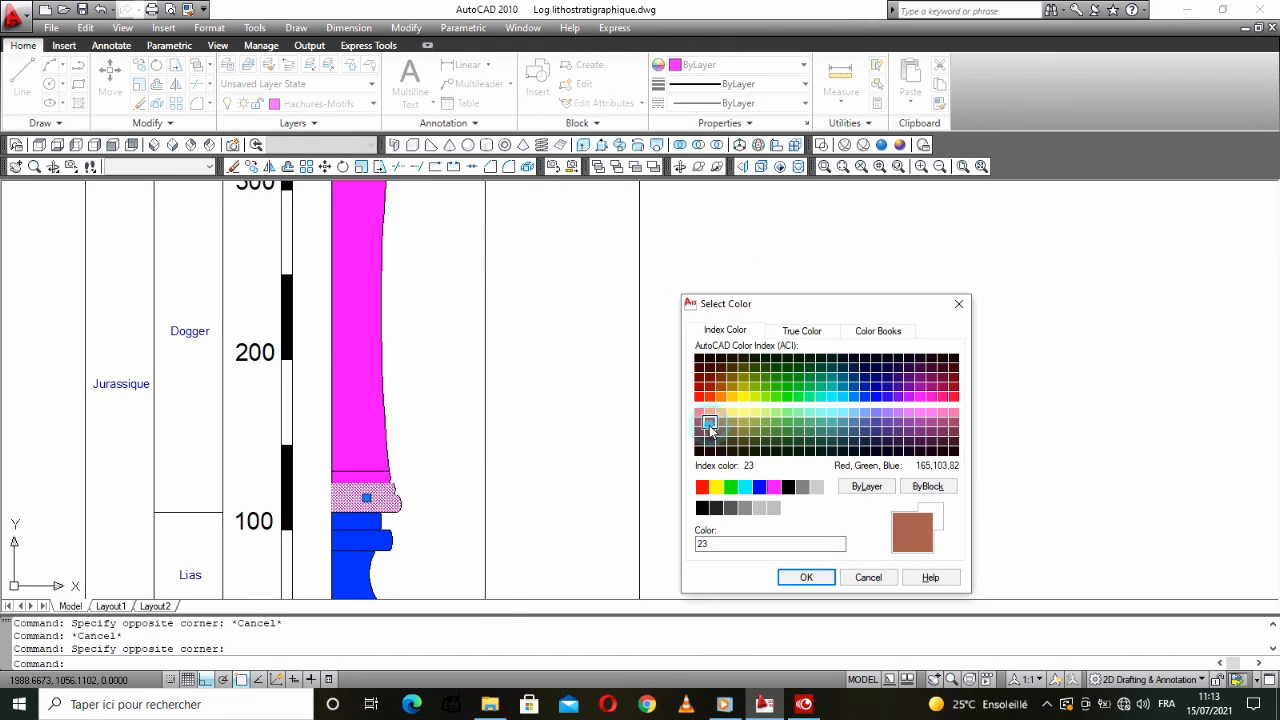
pyautogui.click(810, 578)
pyautogui.press('Escape')
# Step: Set the hatches of the remaining thin bed and the tall bed beside "Dogger" to index color 43
pyautogui.click(369, 478)
pyautogui.click(362, 428)
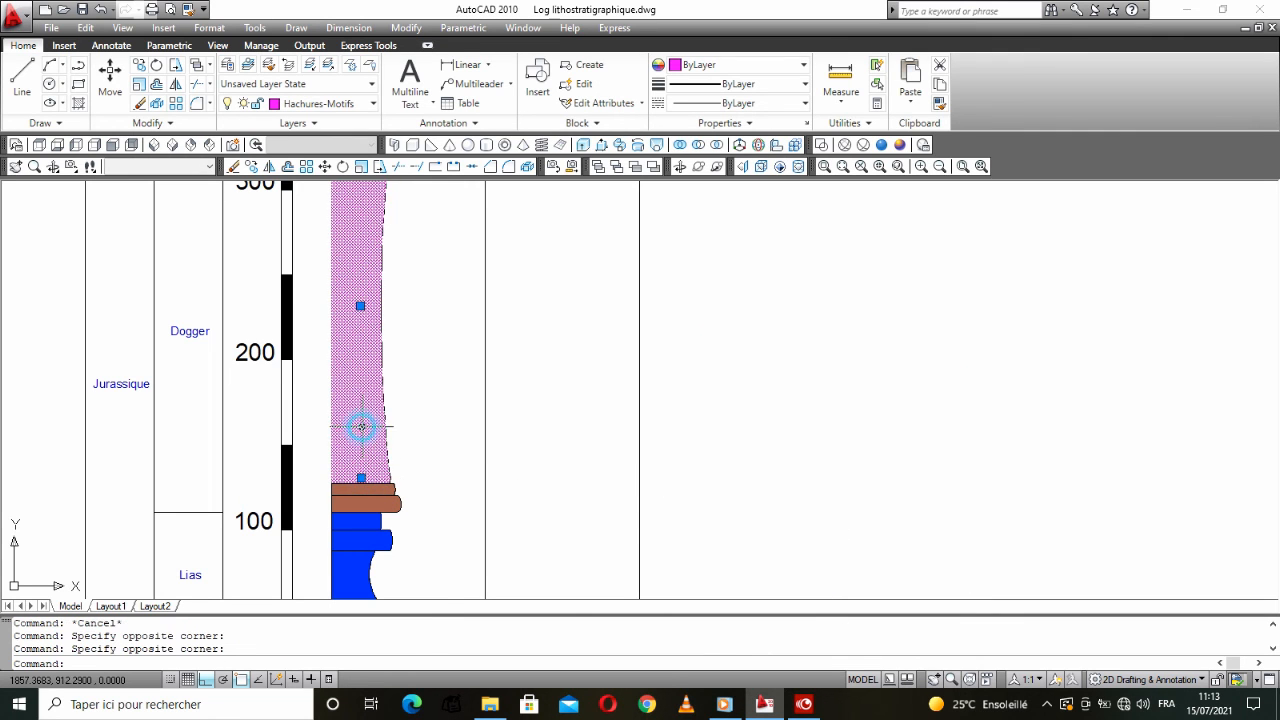
pyautogui.scroll(-2, 393, 452)
pyautogui.moveTo(402, 441); pyautogui.dragTo(369, 509, button='middle')
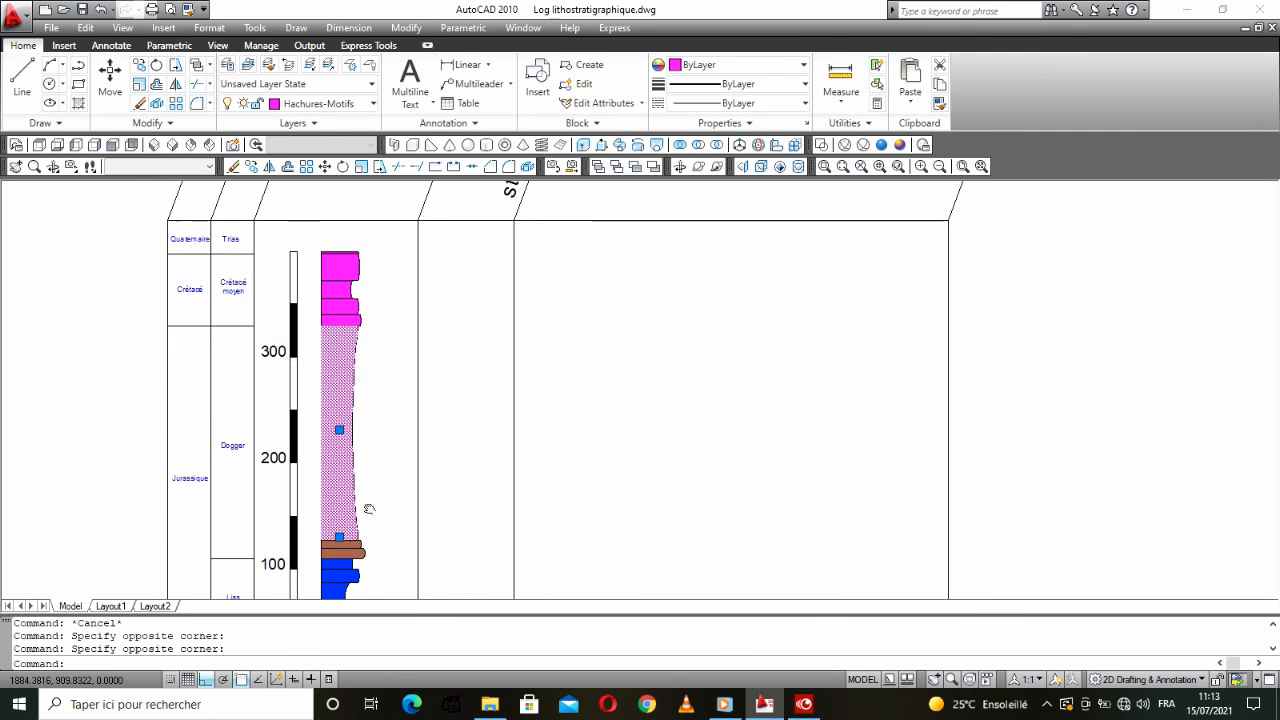
pyautogui.click(712, 65)
pyautogui.click(703, 268)
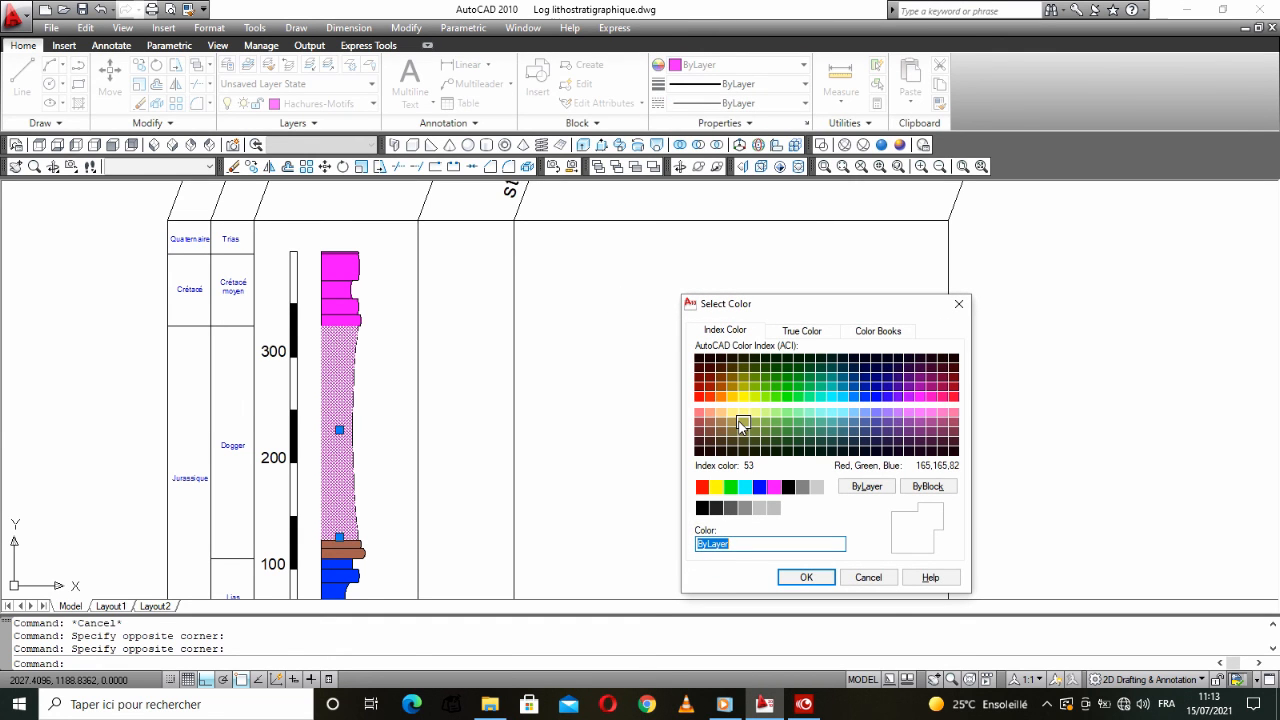
pyautogui.click(741, 425)
pyautogui.click(735, 425)
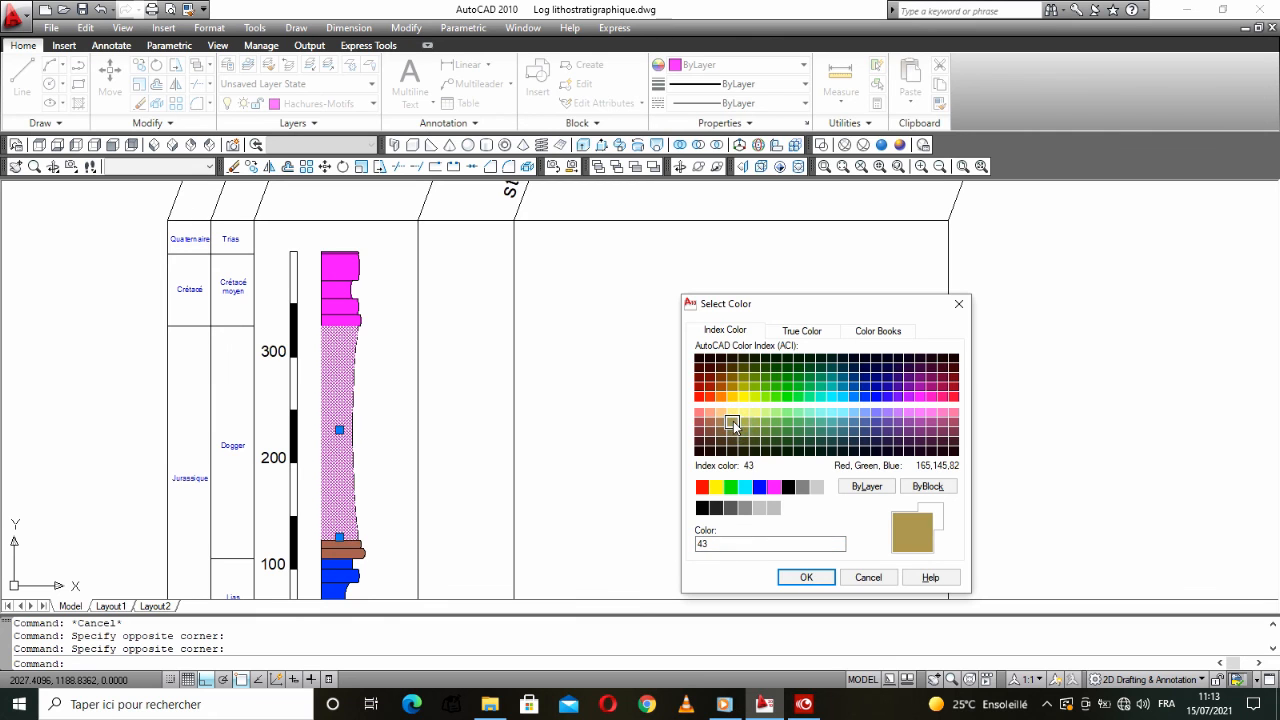
pyautogui.click(805, 577)
pyautogui.scroll(-4, 331, 475)
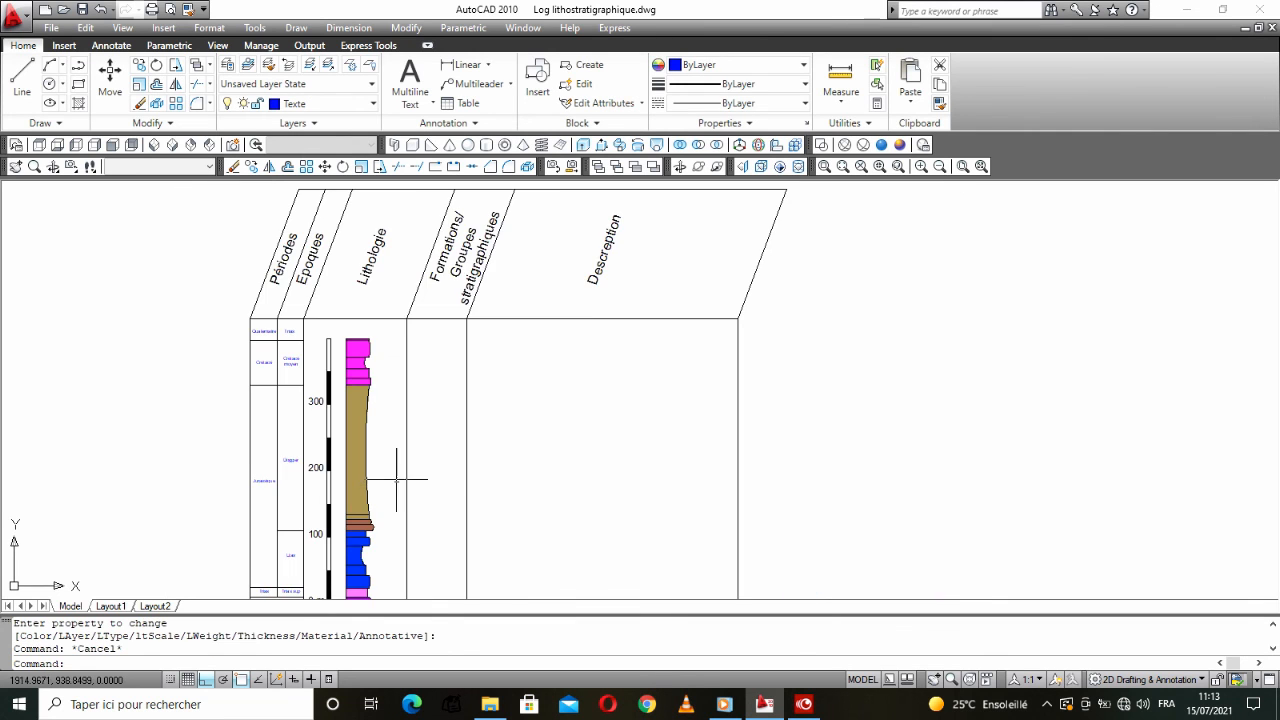
pyautogui.scroll(3, 341, 420)
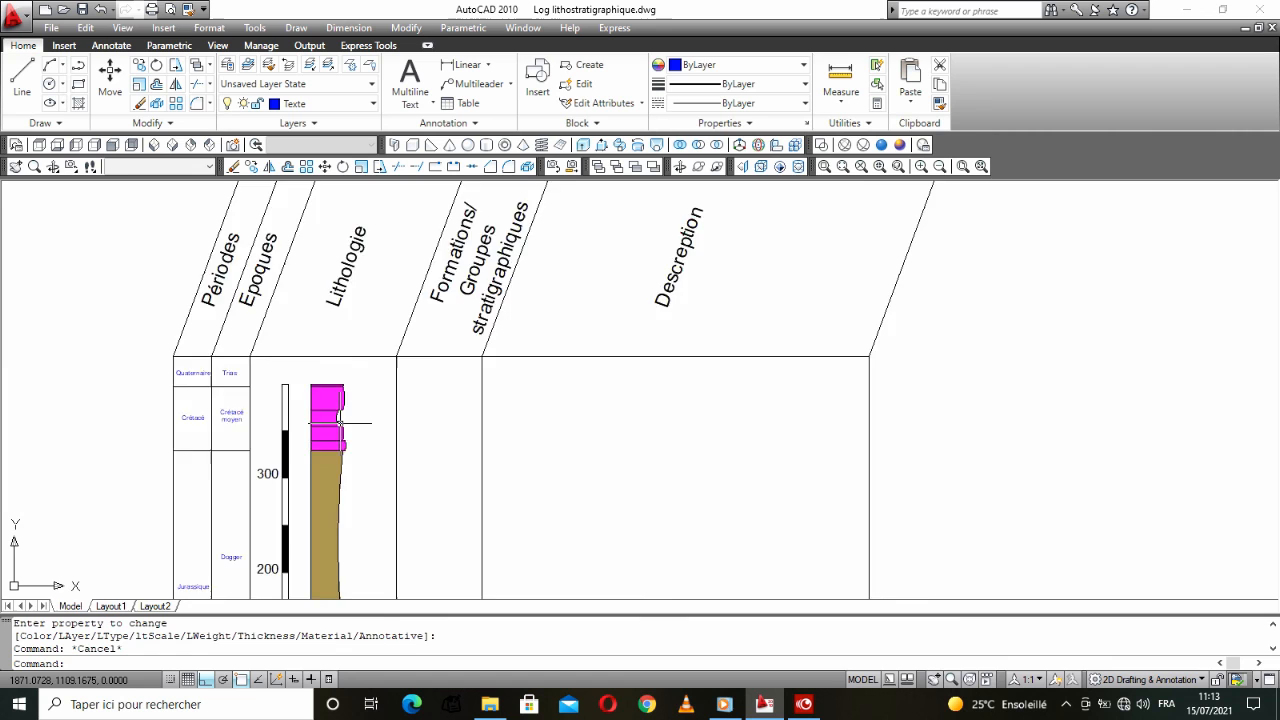
pyautogui.scroll(-2, 340, 423)
pyautogui.scroll(3, 336, 524)
pyautogui.moveTo(336, 524); pyautogui.dragTo(342, 434, button='middle')
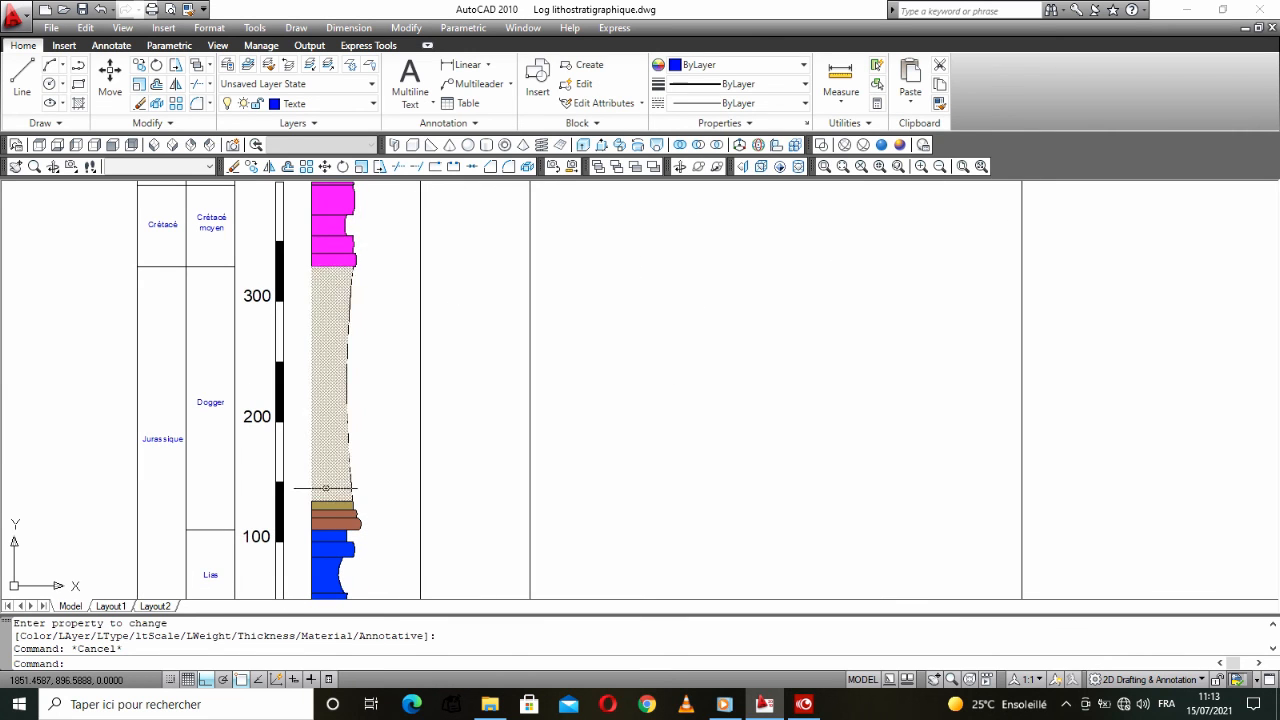
# Step: Set the hatches of the tall bed beside "Dogger" and the thin bed directly below it to index color 42
pyautogui.click(330, 487)
pyautogui.click(333, 507)
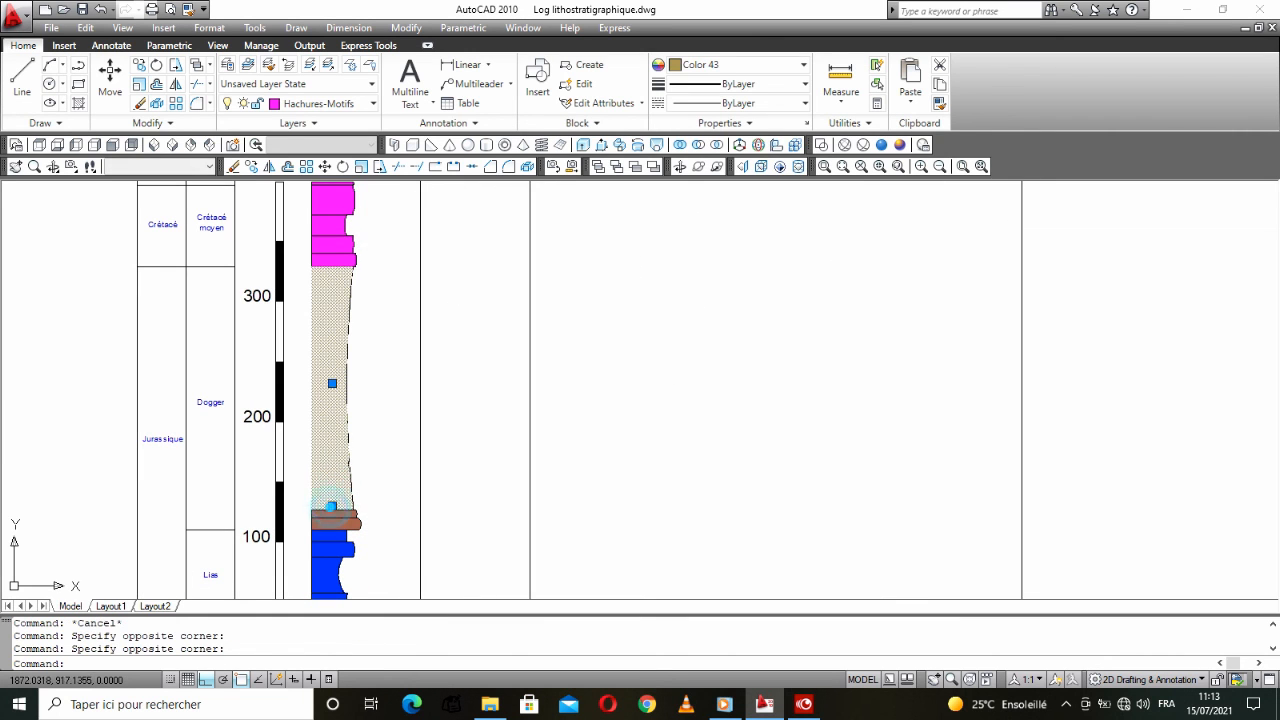
pyautogui.click(752, 64)
pyautogui.click(751, 266)
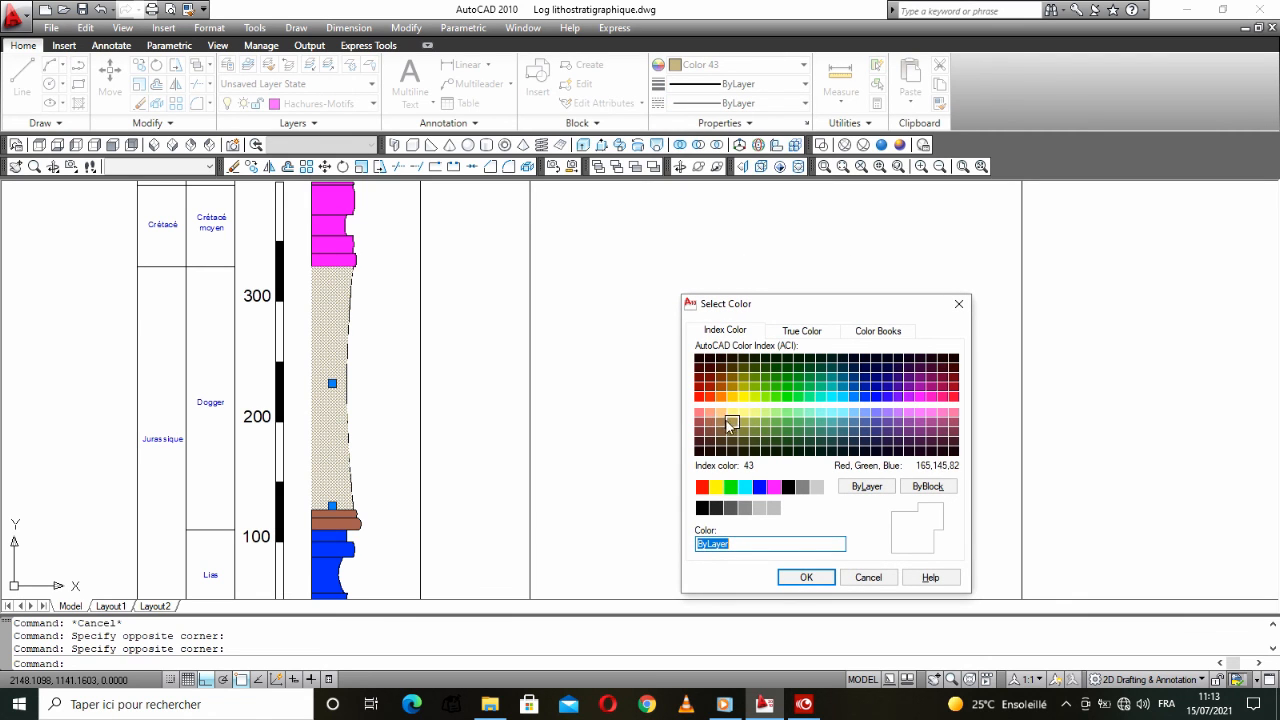
pyautogui.click(733, 388)
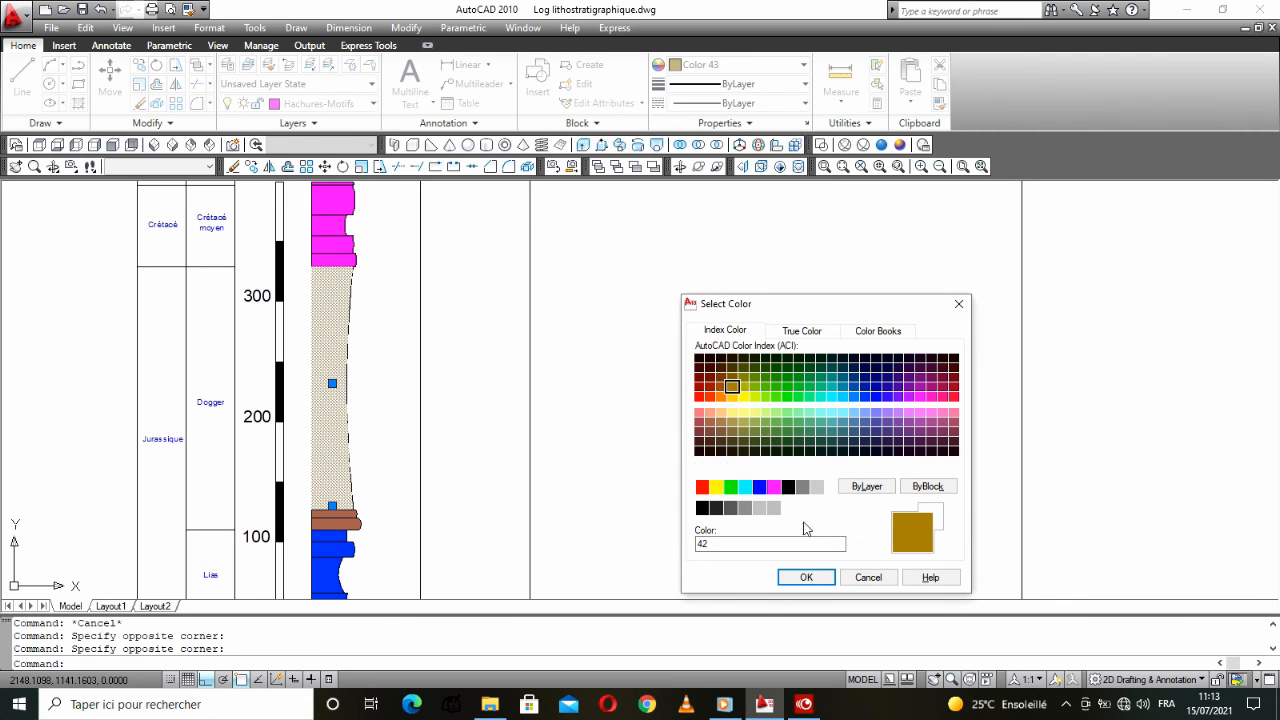
pyautogui.click(808, 579)
pyautogui.press('Escape')
# Step: Set the hatch of the lowest bed beside "Crétacé moyen", directly above the tall Dogger bed, to Green
pyautogui.scroll(-2, 420, 410)
pyautogui.moveTo(420, 406); pyautogui.dragTo(397, 514, button='middle')
pyautogui.scroll(2, 354, 401)
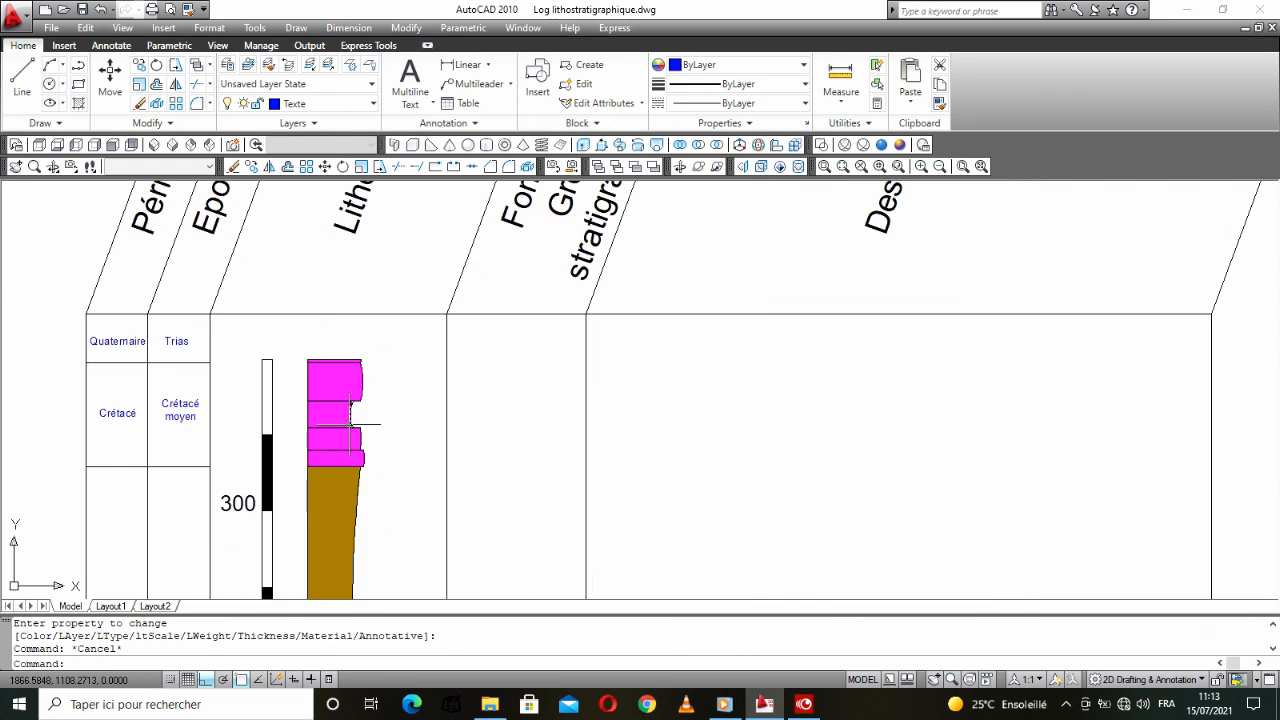
pyautogui.scroll(1, 360, 459)
pyautogui.click(347, 457)
pyautogui.click(348, 431)
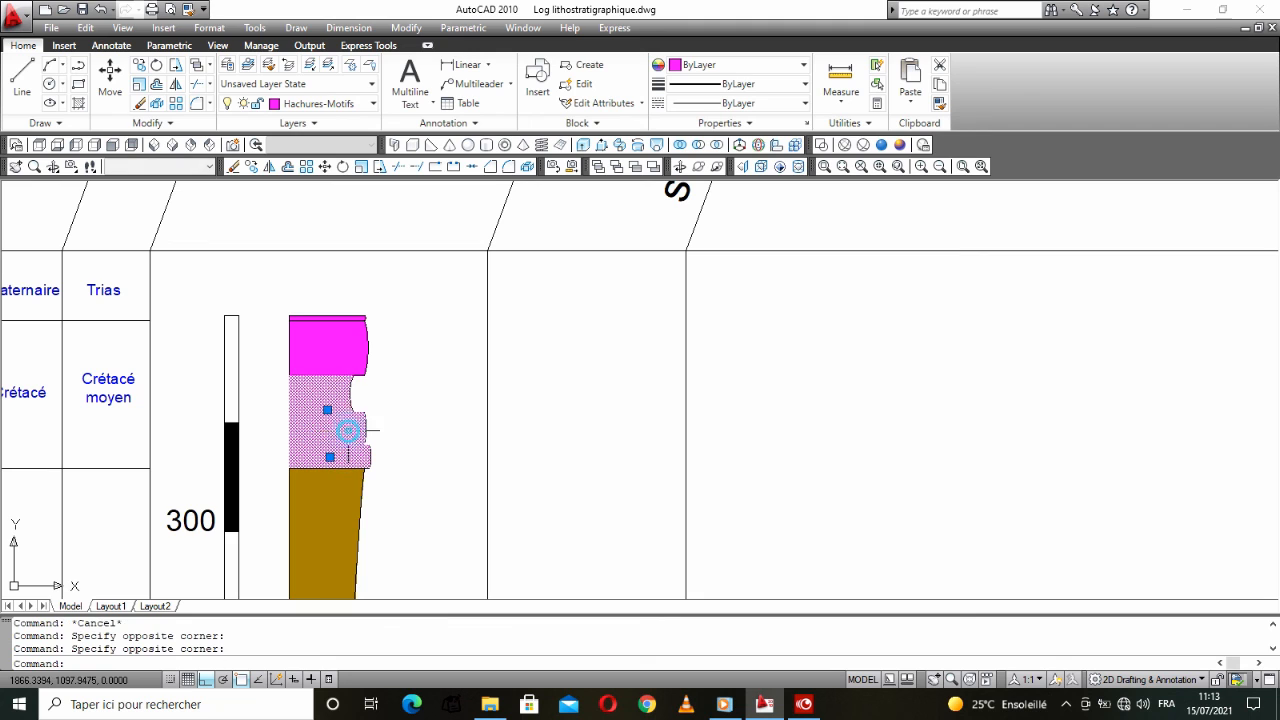
pyautogui.press('Escape')
pyautogui.click(335, 458)
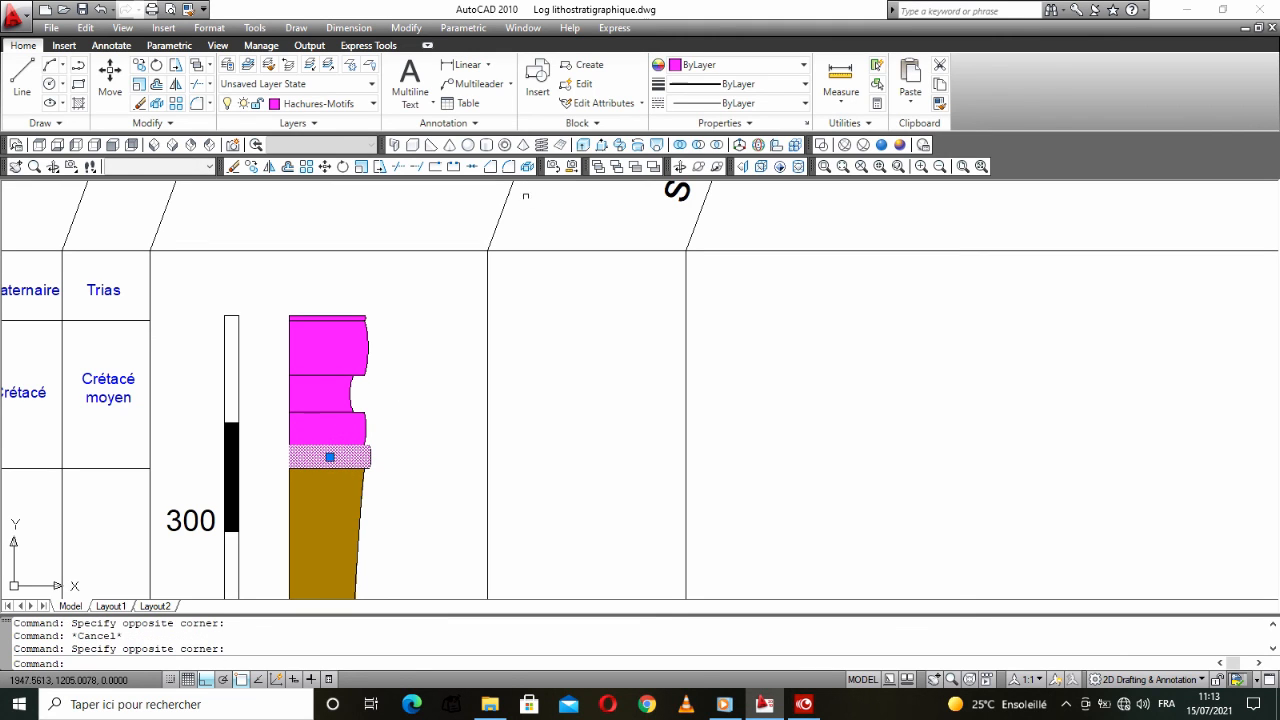
pyautogui.click(735, 65)
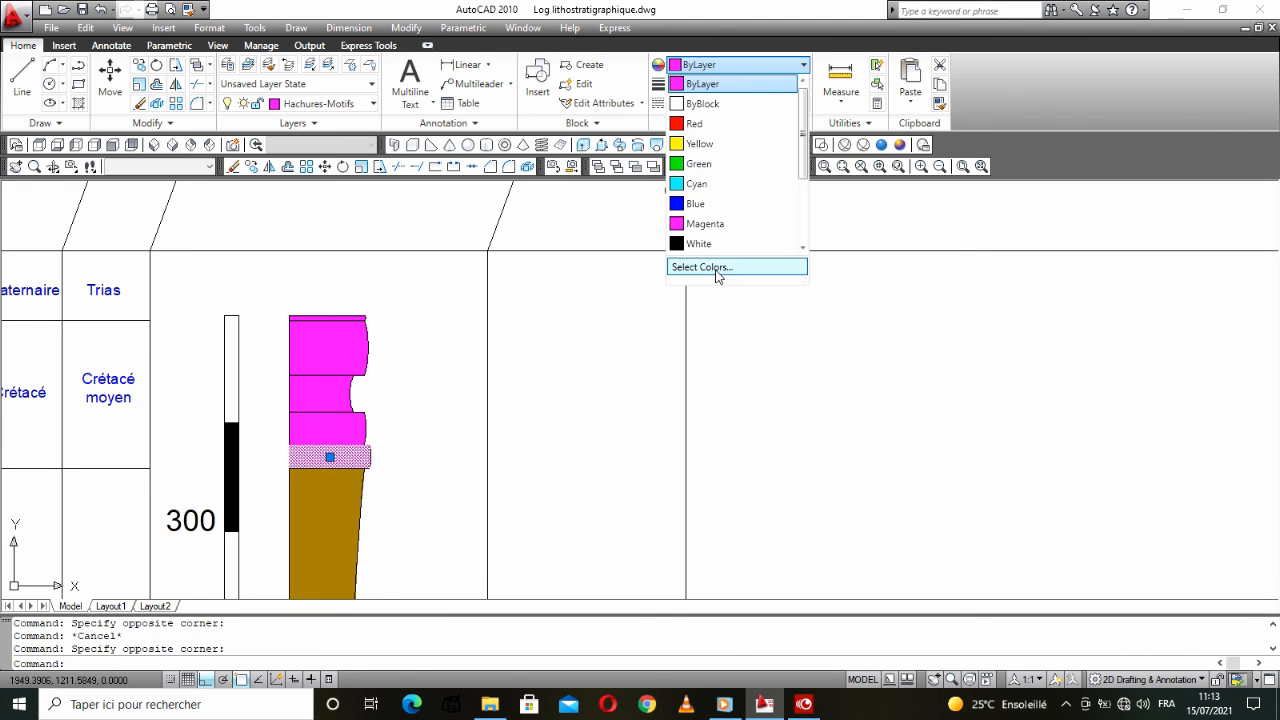
pyautogui.click(699, 163)
pyautogui.press('Escape')
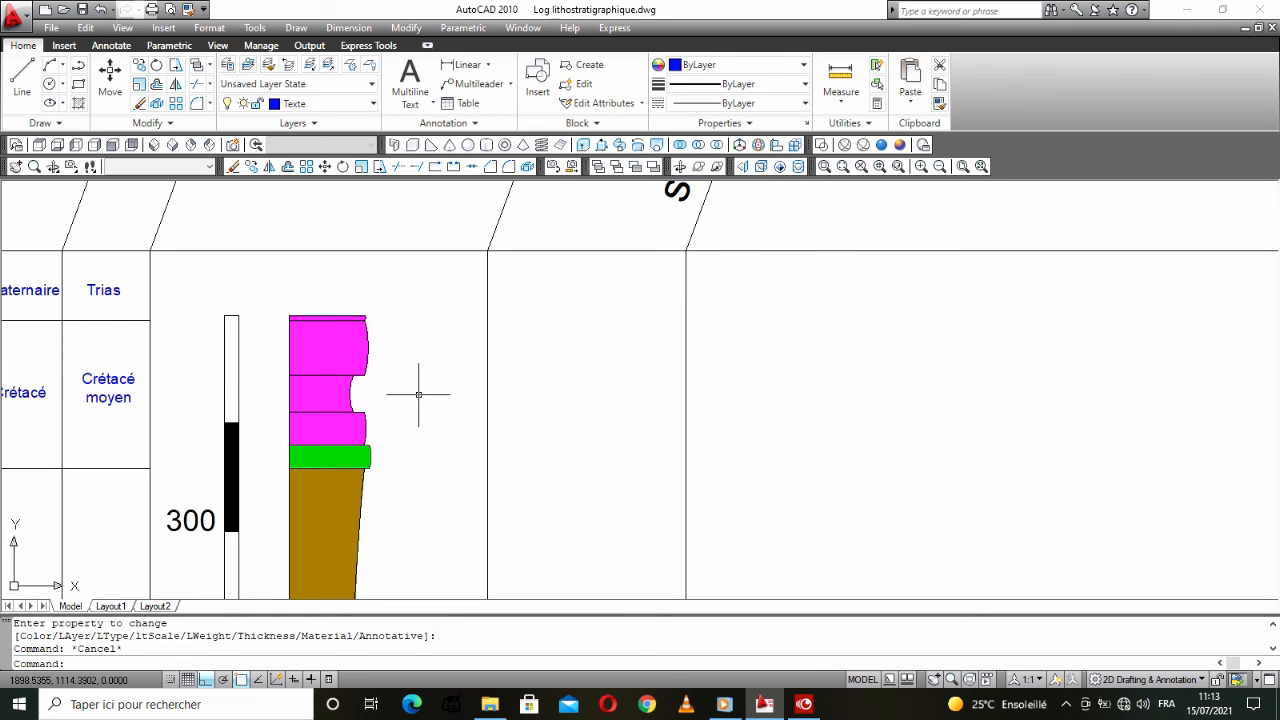
# Step: Set the shared hatch of the two beds directly above the green bed to index color 90
pyautogui.click(329, 422)
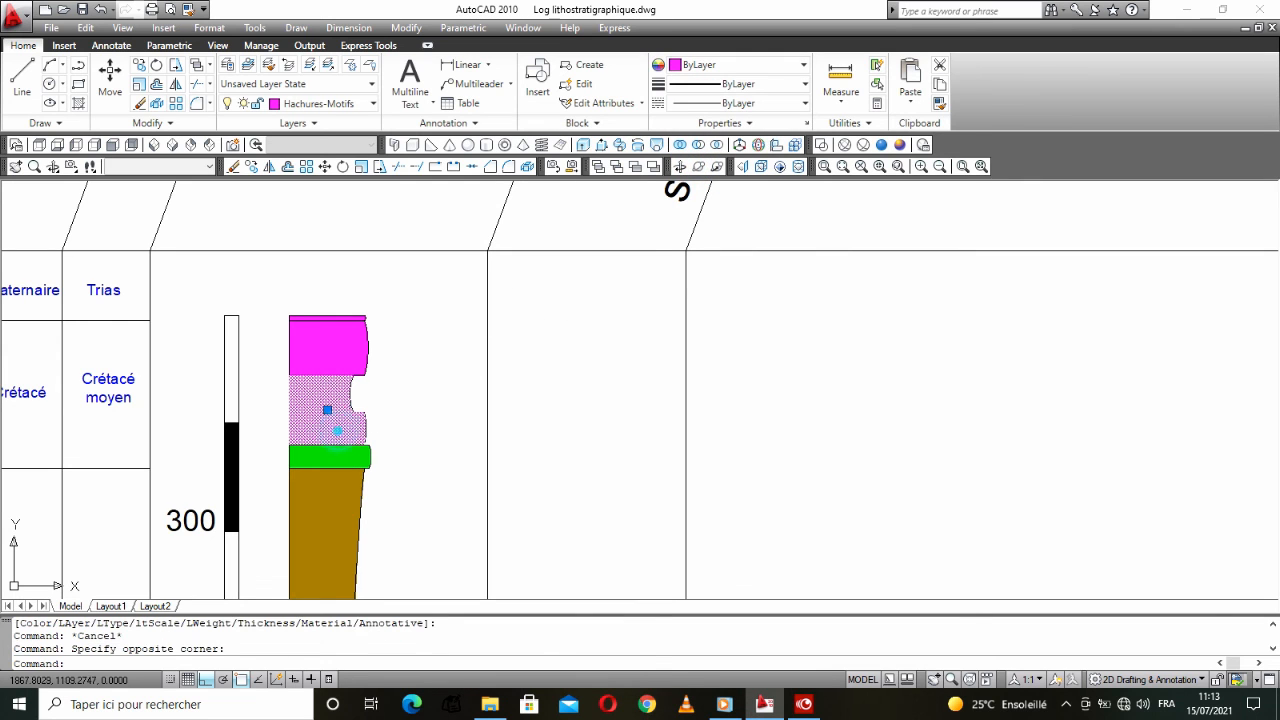
pyautogui.click(738, 65)
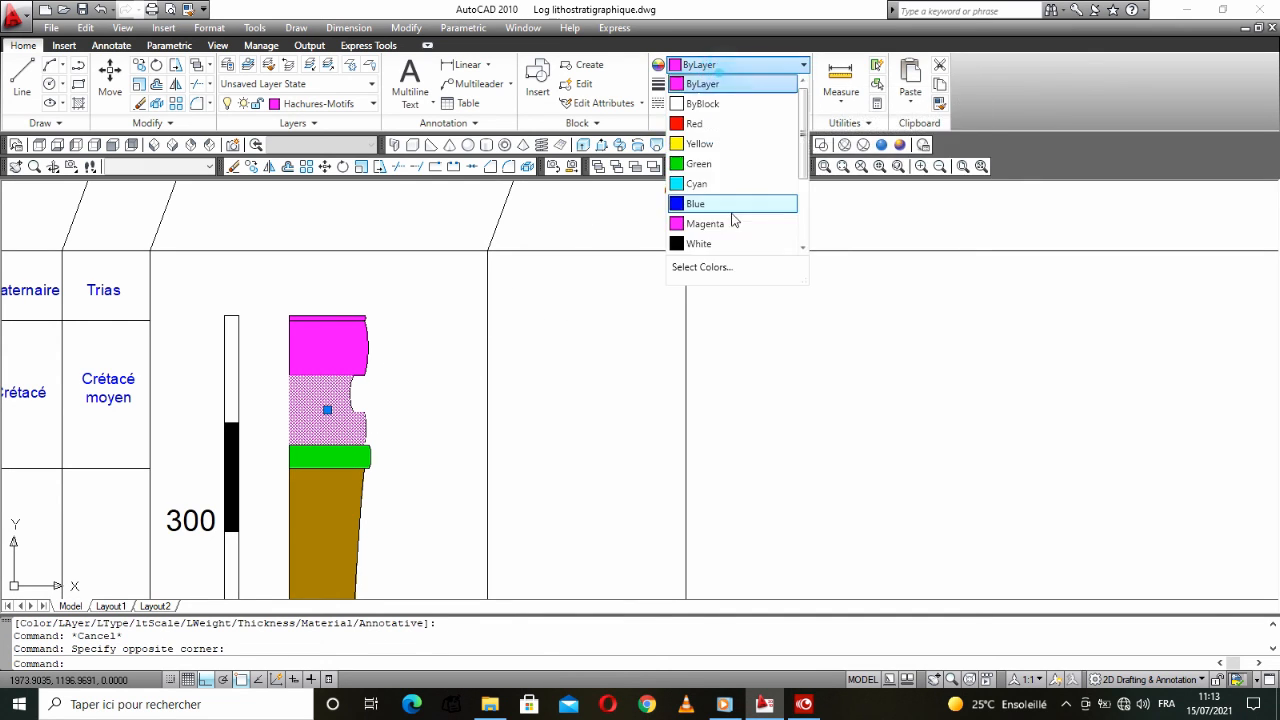
pyautogui.click(705, 267)
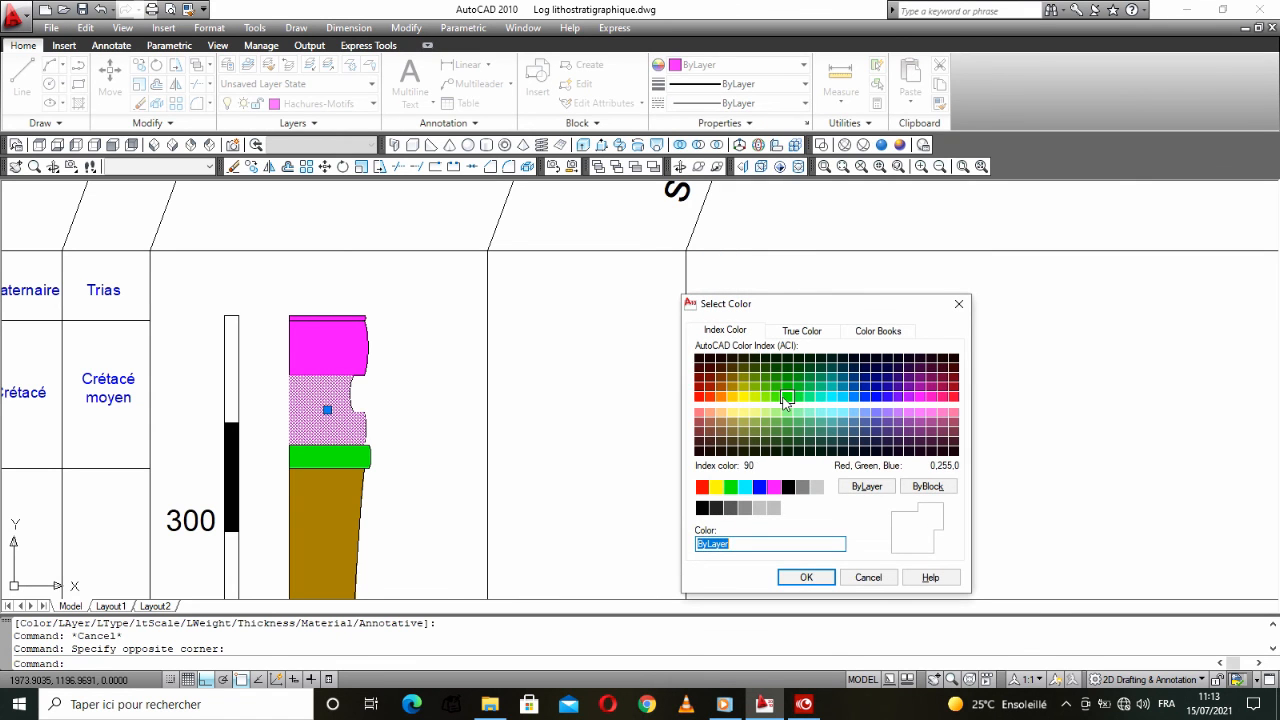
pyautogui.click(785, 398)
pyautogui.click(806, 577)
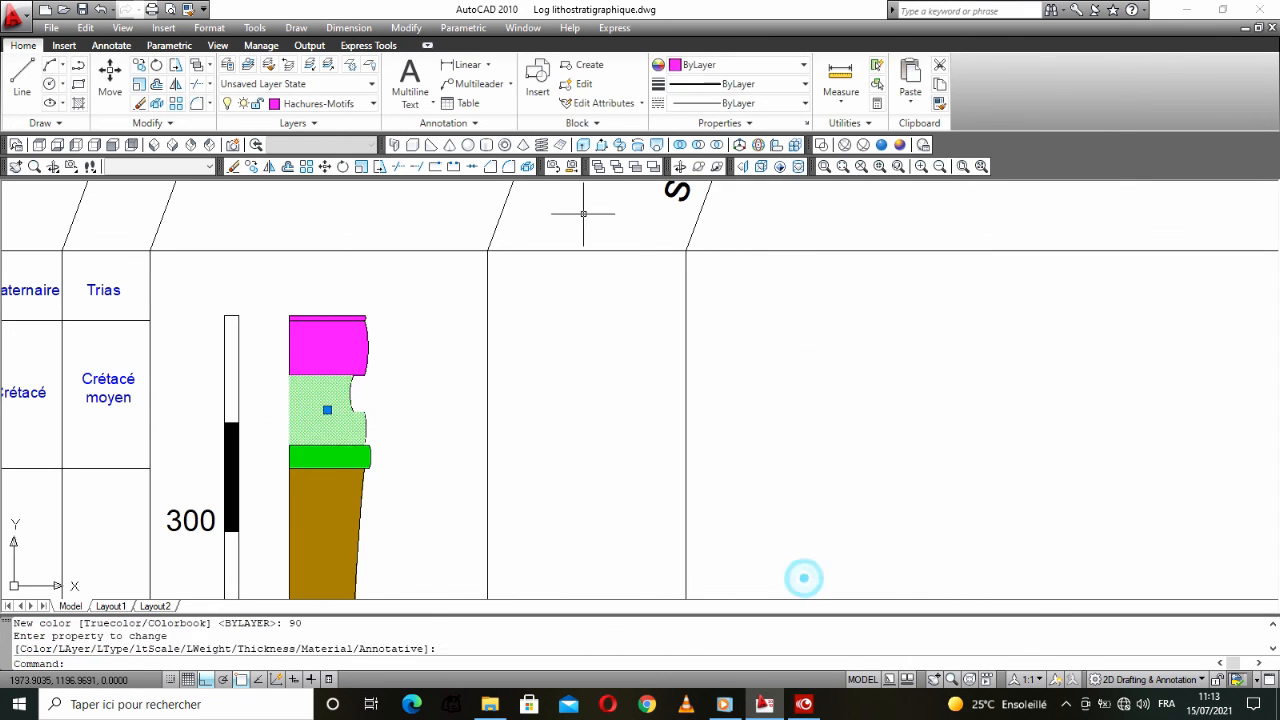
# Step: Give the shared hatch of the two beds above the green bed a lighter green true color with hue 103 and saturation 91
pyautogui.moveTo(408, 423); pyautogui.dragTo(431, 517, button='middle')
pyautogui.click(350, 495)
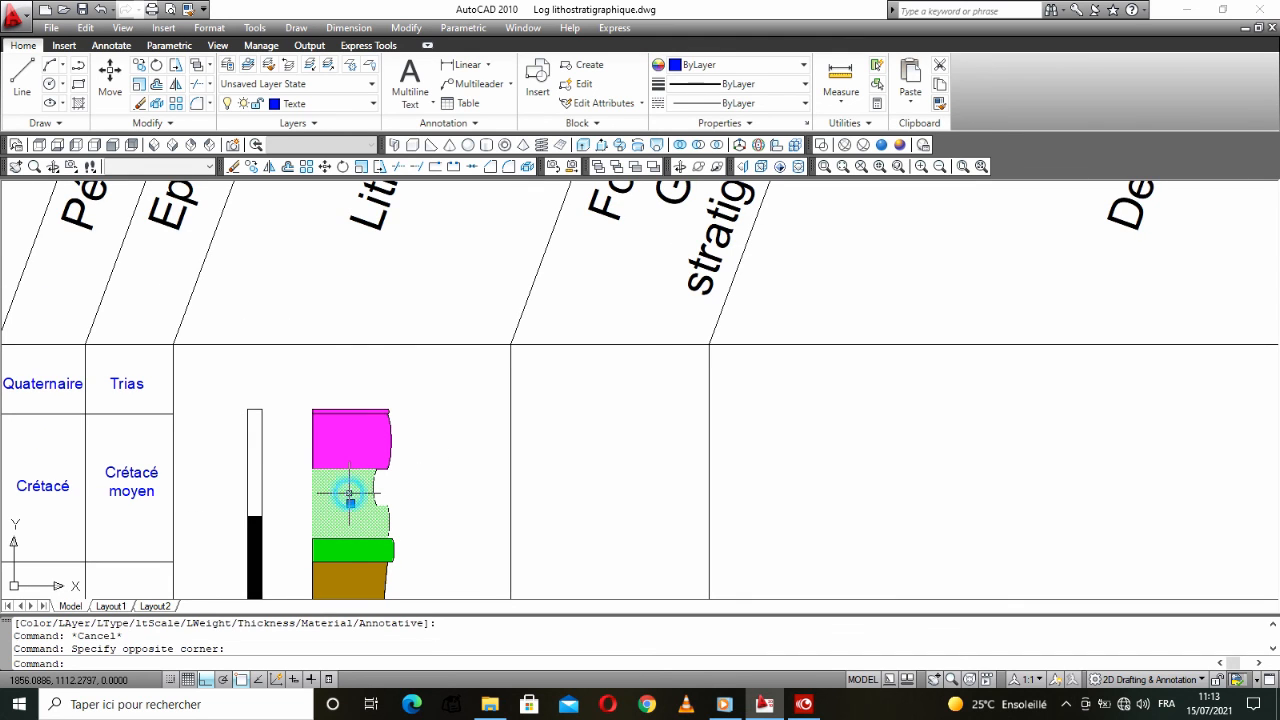
pyautogui.click(730, 65)
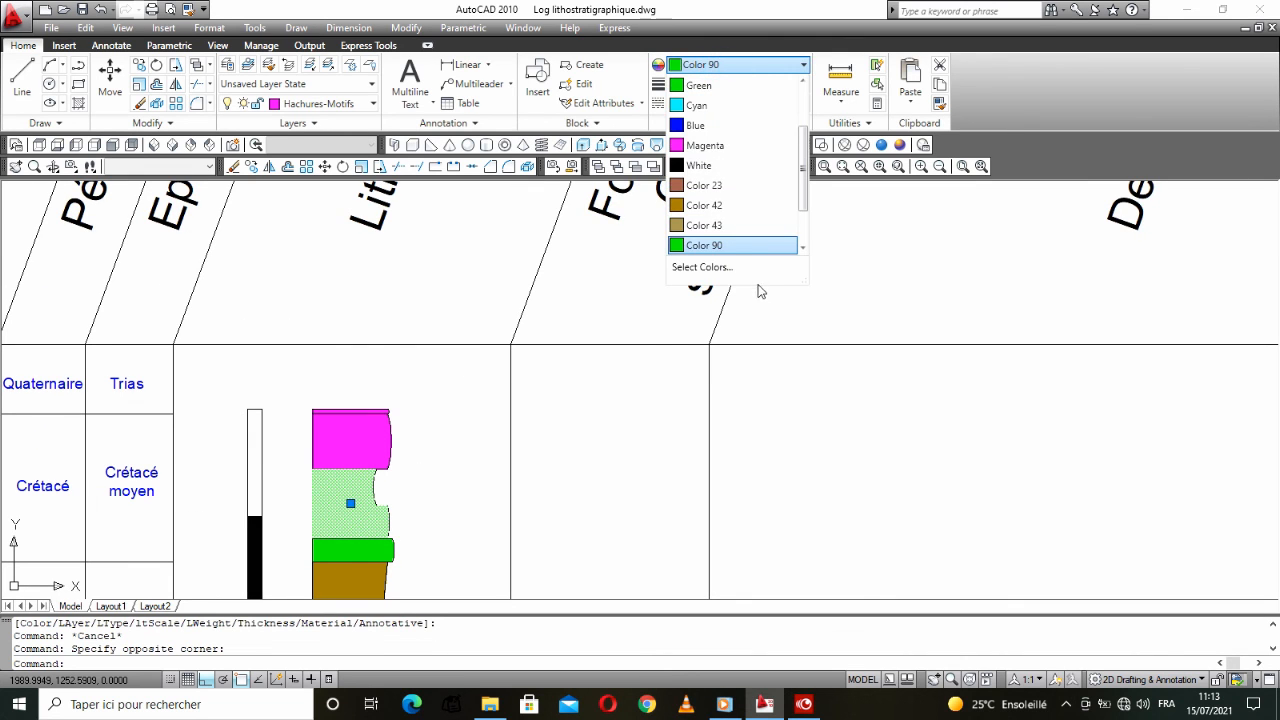
pyautogui.click(762, 275)
pyautogui.click(801, 333)
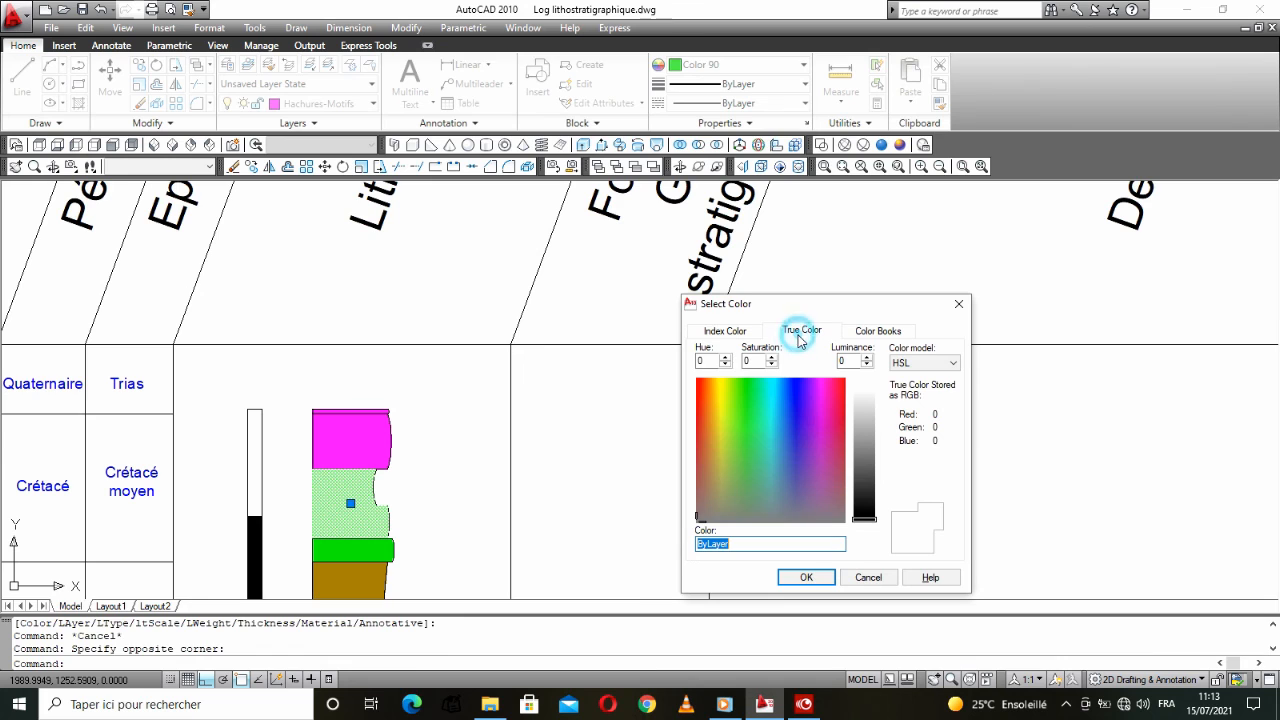
pyautogui.click(739, 389)
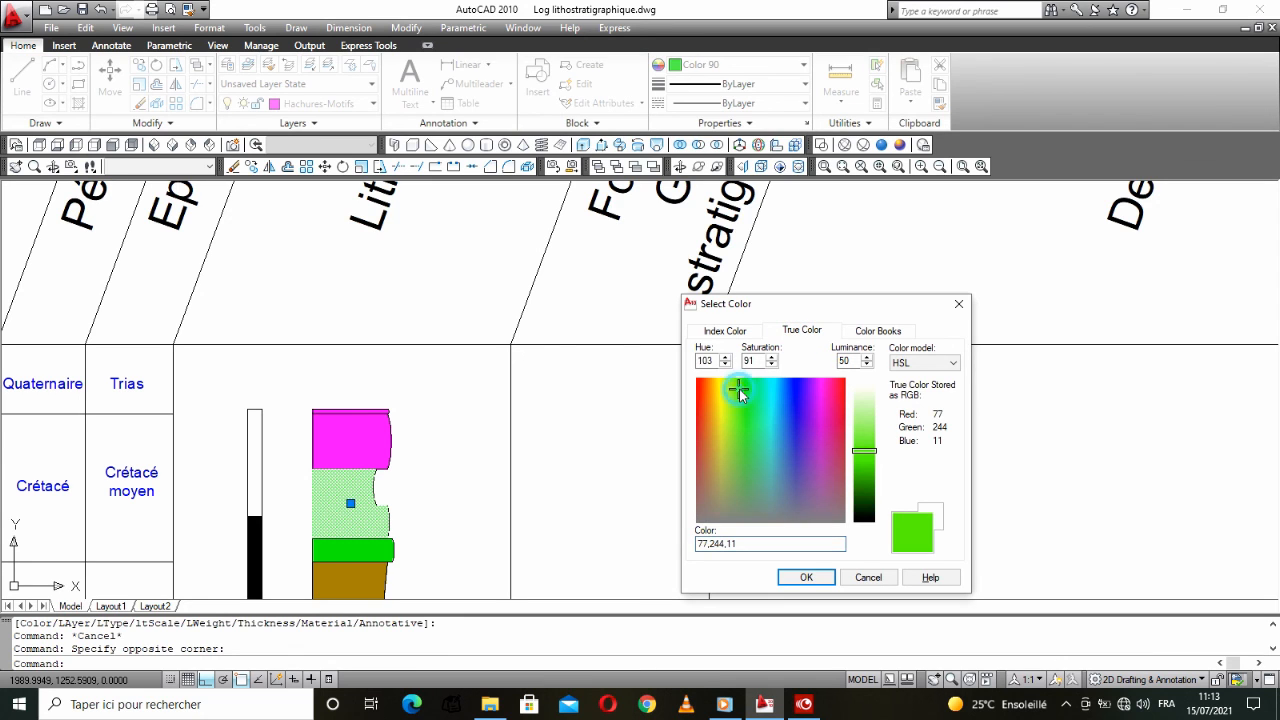
pyautogui.click(864, 438)
pyautogui.moveTo(862, 436); pyautogui.dragTo(862, 432)
pyautogui.click(806, 577)
pyautogui.press('Escape')
# Step: Set the hatch of the thick magenta bed near the top of the column to a yellow-green index color
pyautogui.scroll(-2, 409, 480)
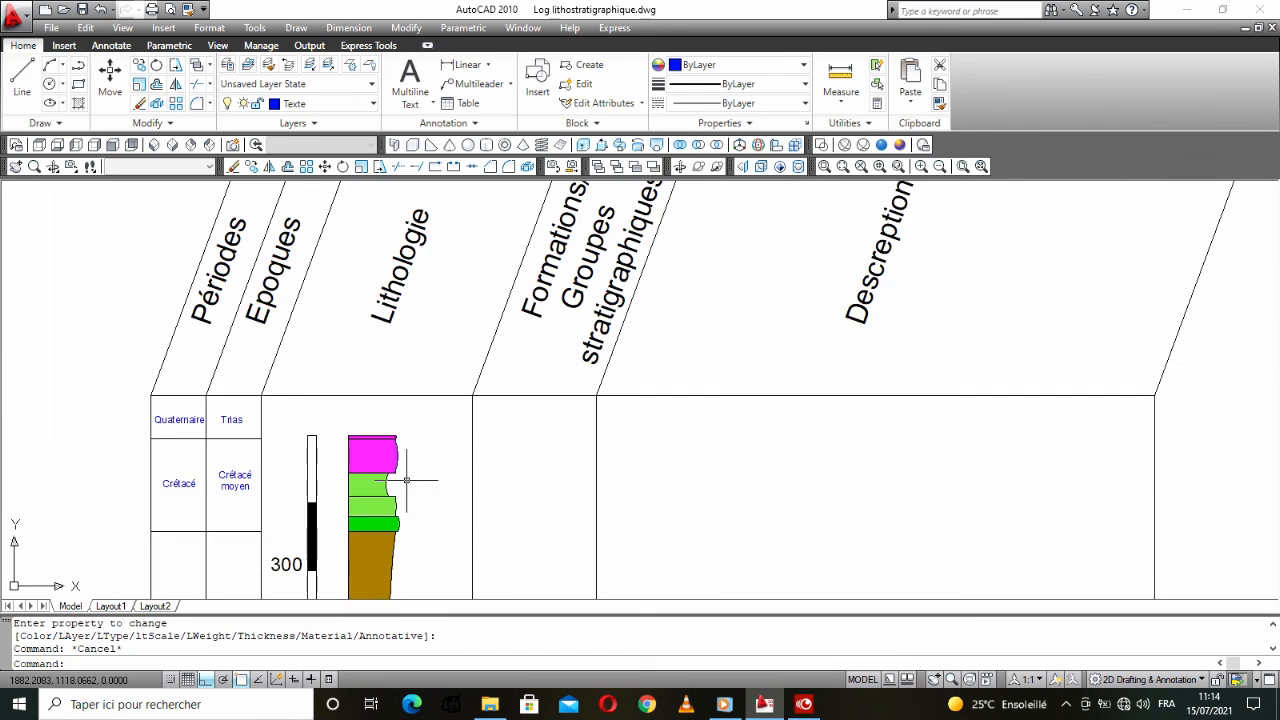
pyautogui.moveTo(406, 480); pyautogui.dragTo(401, 495, button='middle')
pyautogui.click(375, 460)
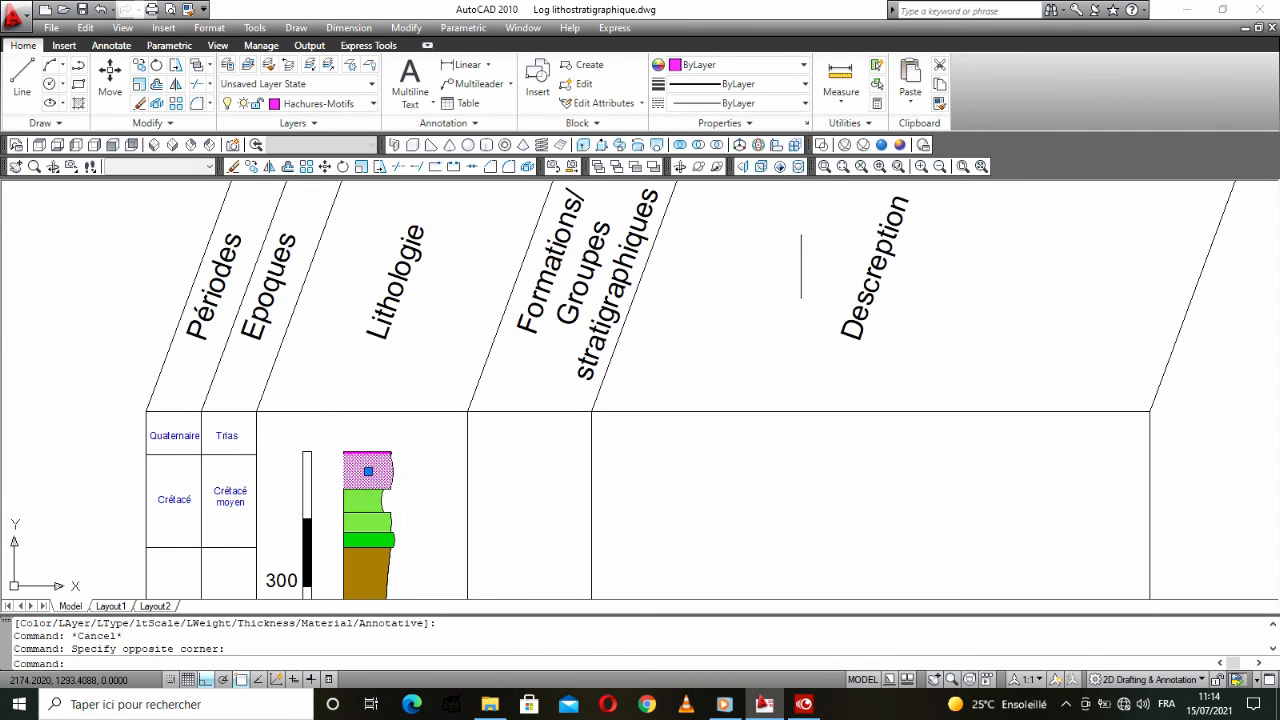
pyautogui.click(740, 64)
pyautogui.click(781, 266)
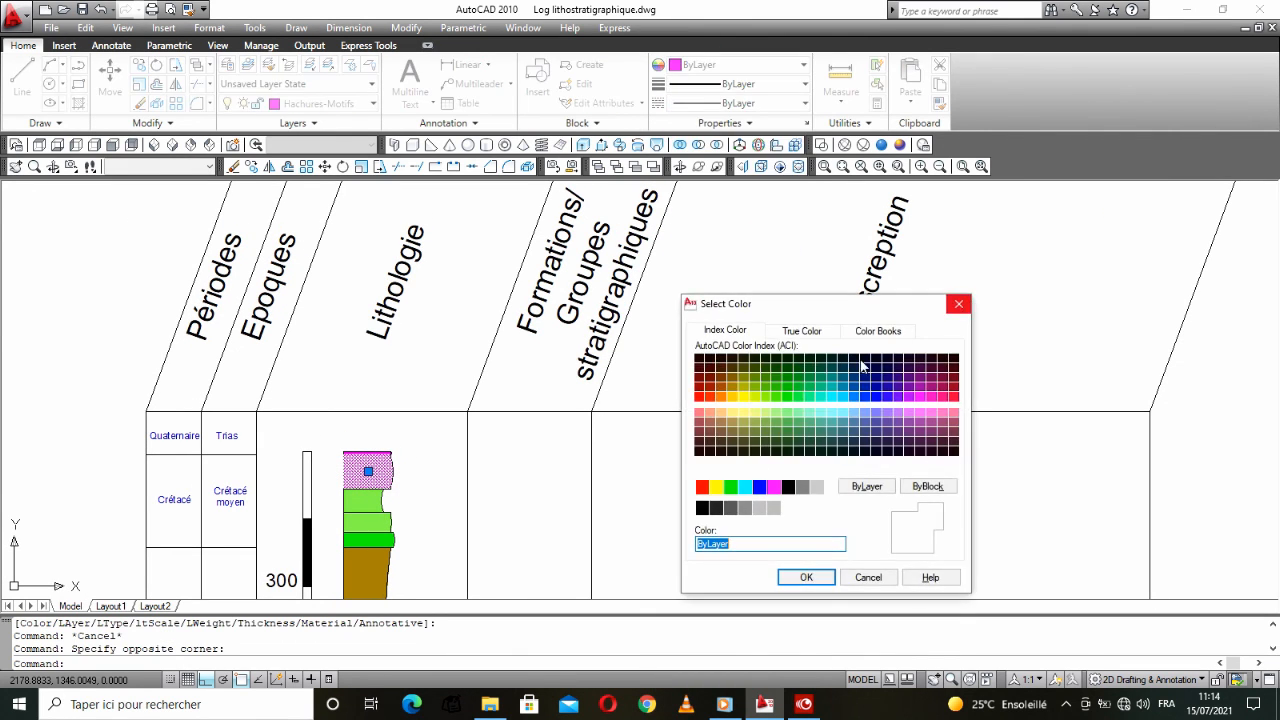
pyautogui.click(755, 396)
pyautogui.click(802, 580)
pyautogui.press('Escape')
# Step: Delete the magenta hatch of the very thin bed at the top of the lithology column
pyautogui.moveTo(390, 479); pyautogui.dragTo(394, 528, button='middle')
pyautogui.scroll(4, 391, 508)
pyautogui.click(391, 500)
pyautogui.press('Escape')
pyautogui.scroll(5, 385, 502)
pyautogui.click(384, 502)
pyautogui.click(384, 502)
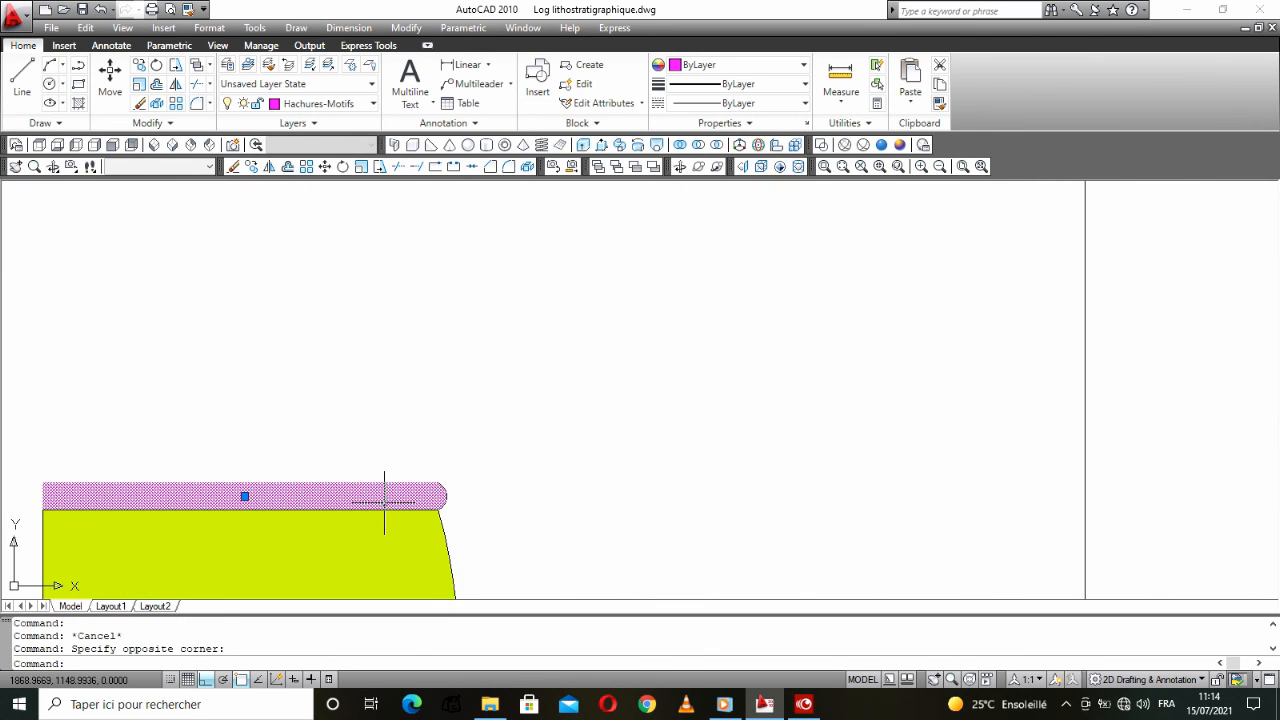
pyautogui.press('Delete')
# Step: Set the current object color to White and make Hachures-Motifs the current layer
pyautogui.scroll(-6, 581, 405)
pyautogui.moveTo(580, 414); pyautogui.dragTo(520, 340, button='middle')
pyautogui.scroll(-2, 520, 340)
pyautogui.moveTo(558, 390); pyautogui.dragTo(438, 276, button='middle')
pyautogui.scroll(-4, 429, 300)
pyautogui.moveTo(446, 340); pyautogui.dragTo(395, 373, button='middle')
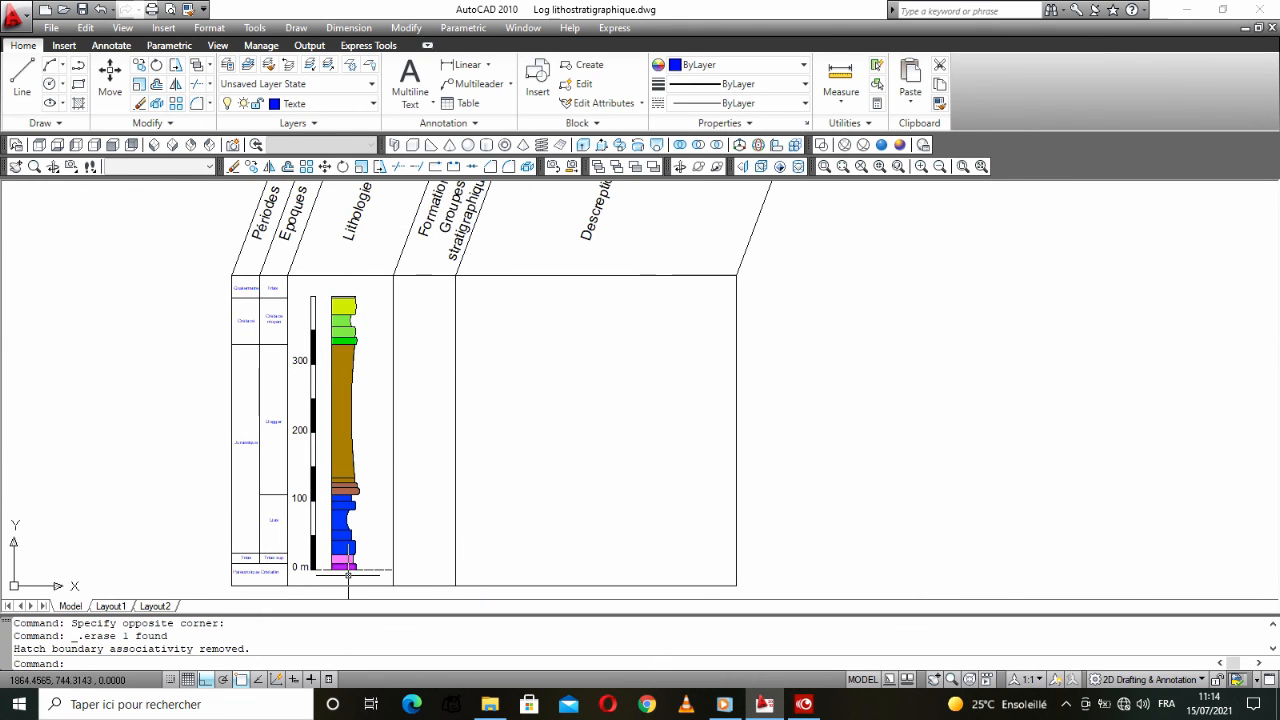
pyautogui.scroll(5, 348, 573)
pyautogui.moveTo(414, 517); pyautogui.dragTo(444, 517, button='middle')
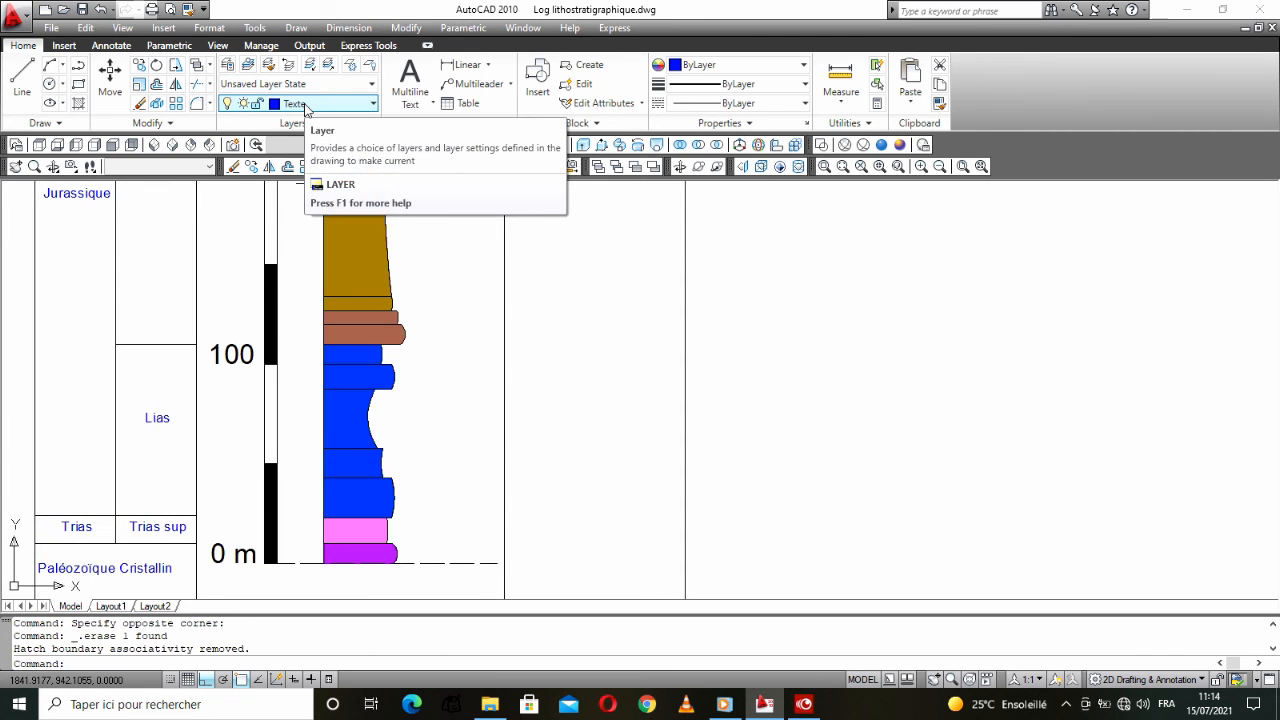
pyautogui.click(738, 65)
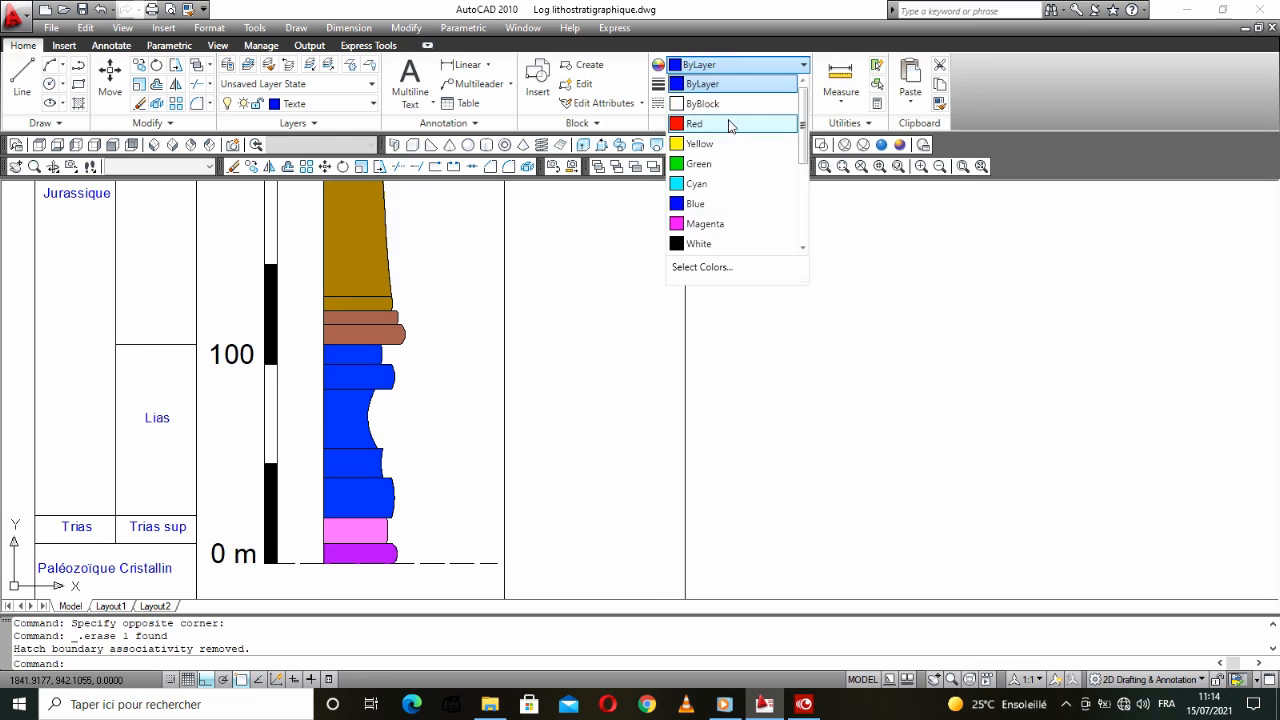
pyautogui.click(710, 243)
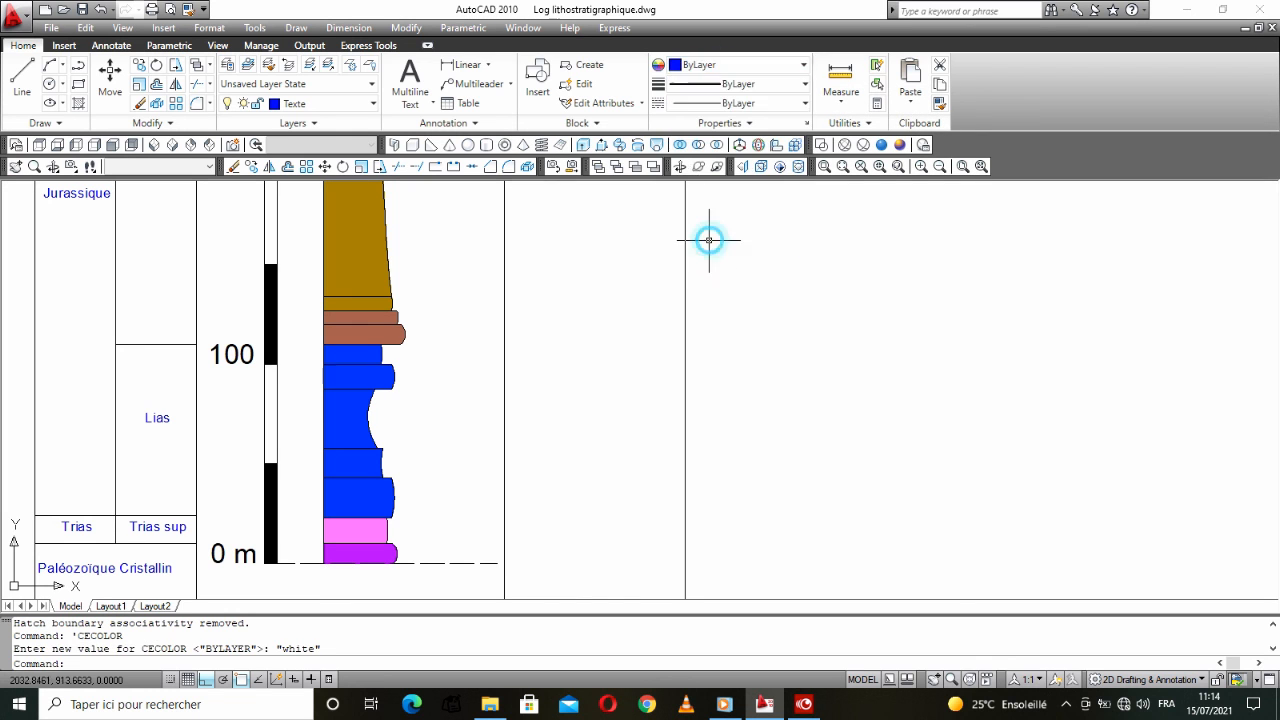
pyautogui.click(290, 104)
pyautogui.click(318, 179)
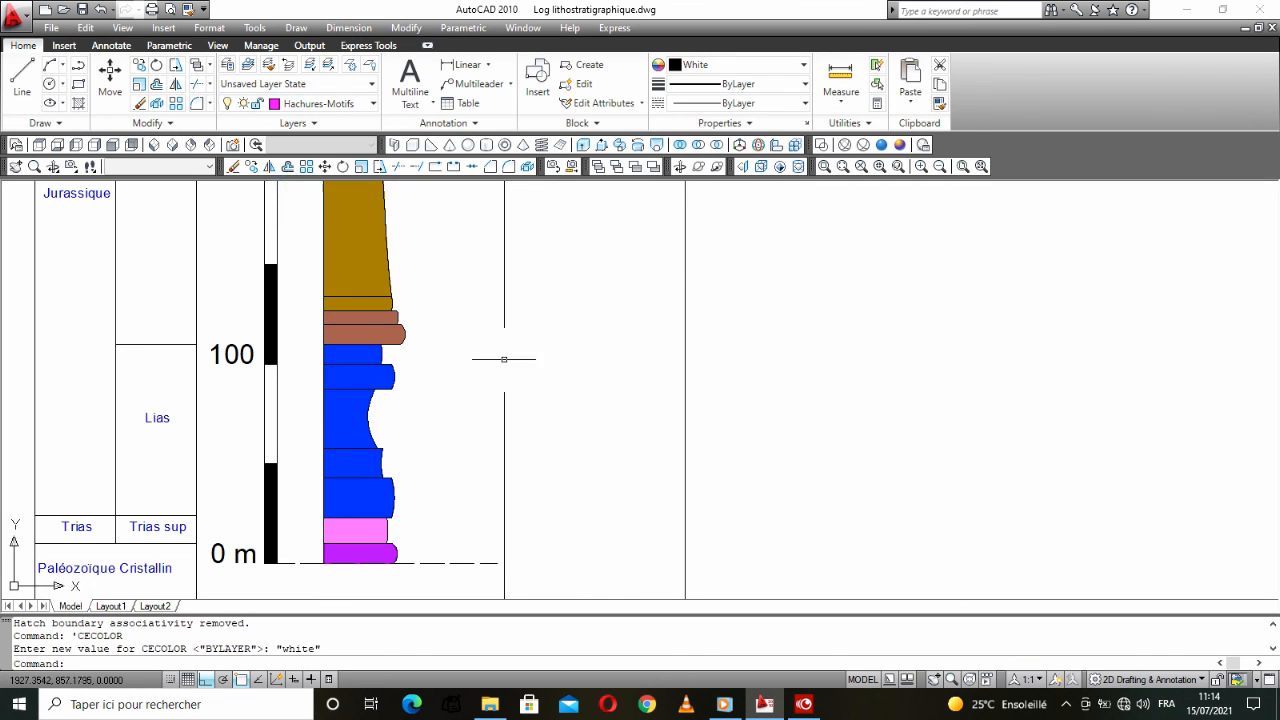
# Step: Start a hatch and look through the other predefined patterns for one suited to the basal purple bed
pyautogui.scroll(-4, 495, 358)
pyautogui.moveTo(491, 360); pyautogui.dragTo(381, 360, button='middle')
pyautogui.scroll(3, 312, 428)
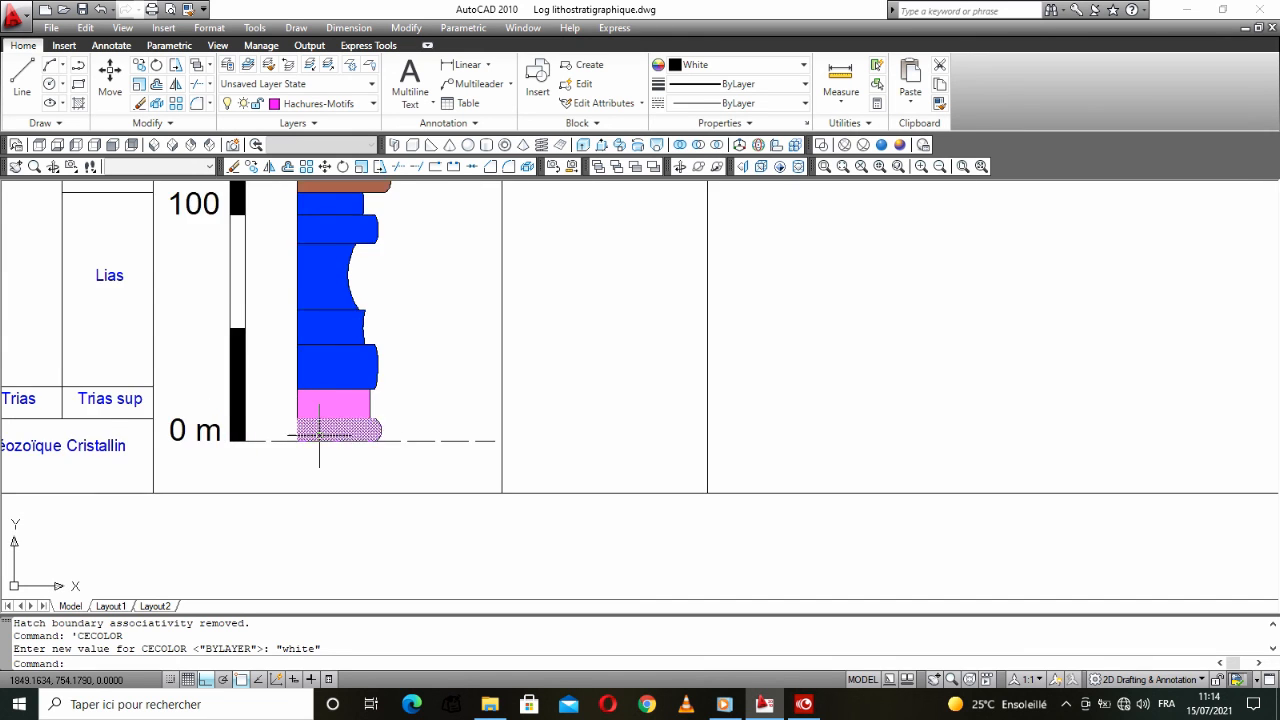
pyautogui.scroll(2, 320, 425)
pyautogui.click(79, 104)
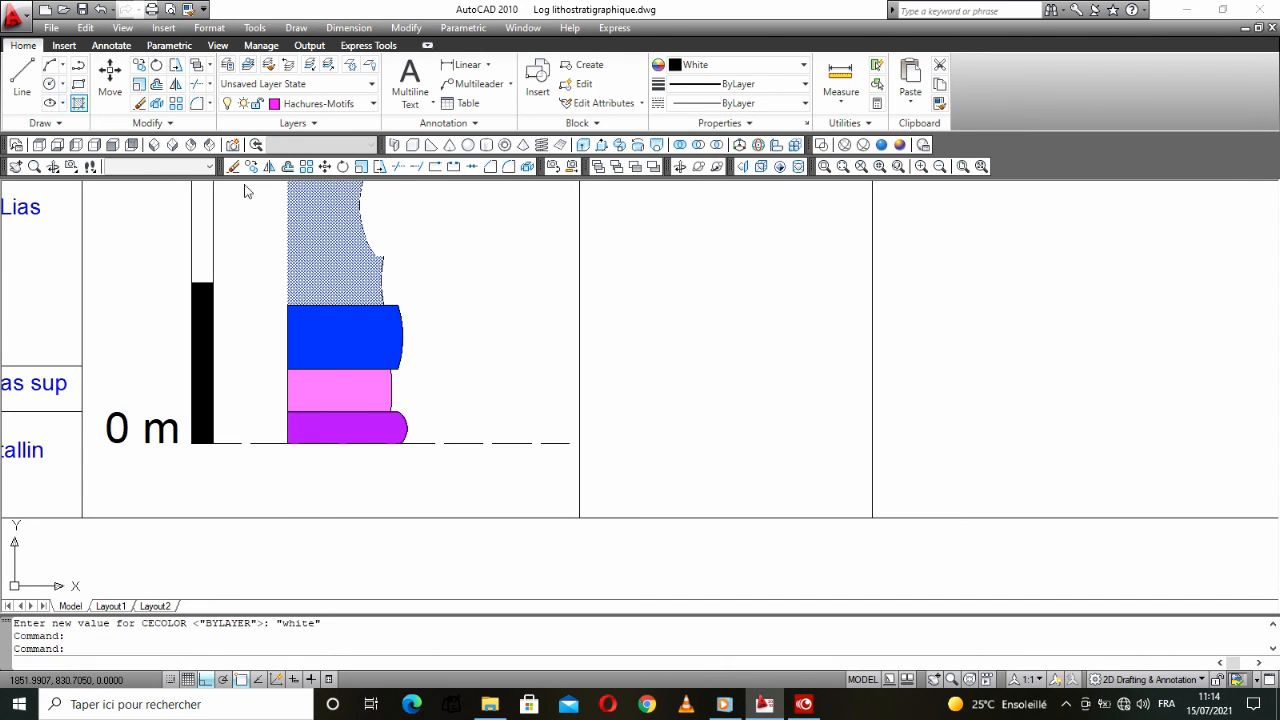
pyautogui.click(1051, 226)
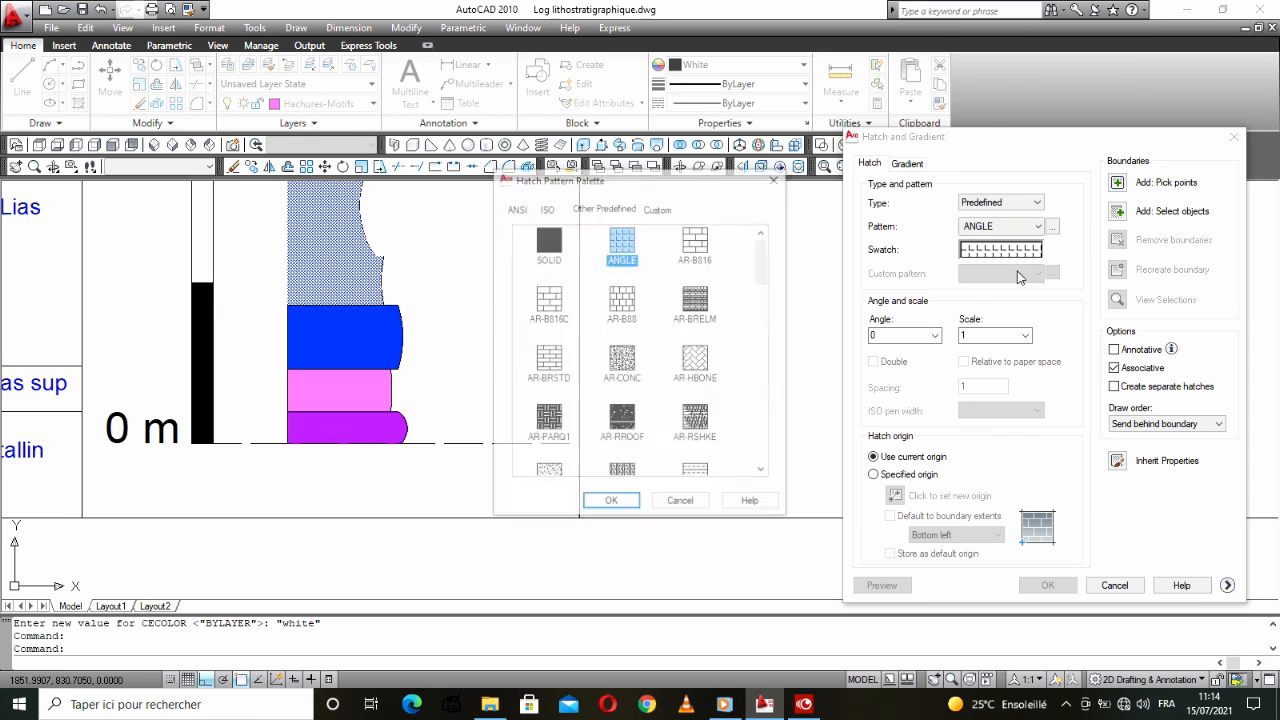
pyautogui.scroll(-1, 724, 387)
pyautogui.scroll(-3, 700, 380)
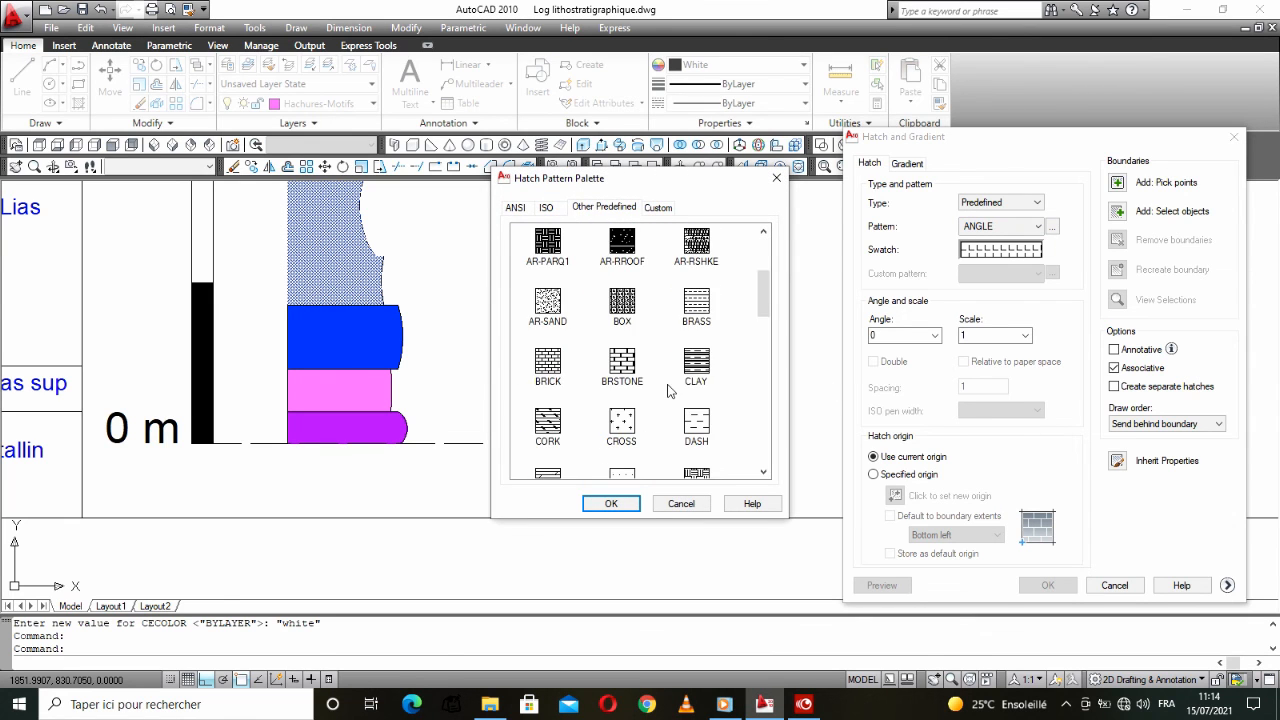
pyautogui.scroll(-6, 716, 388)
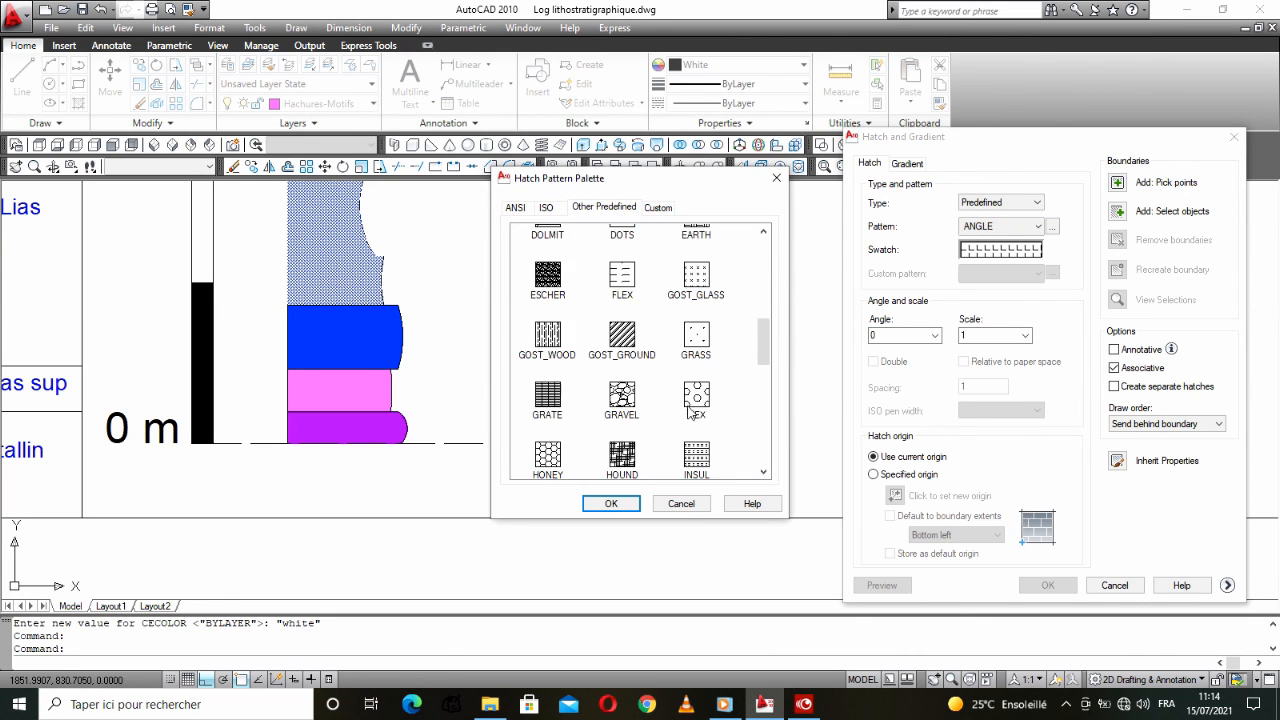
pyautogui.scroll(-2, 601, 402)
pyautogui.scroll(-3, 610, 430)
pyautogui.scroll(-2, 639, 426)
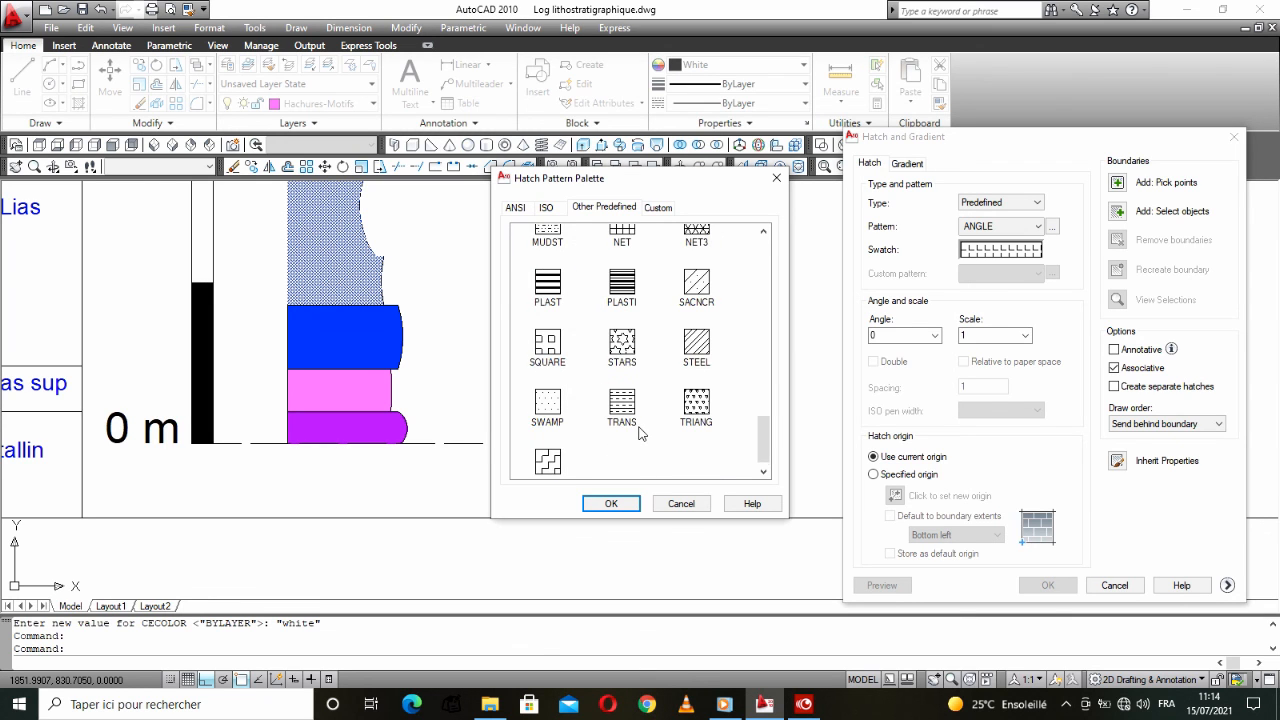
pyautogui.scroll(1, 635, 431)
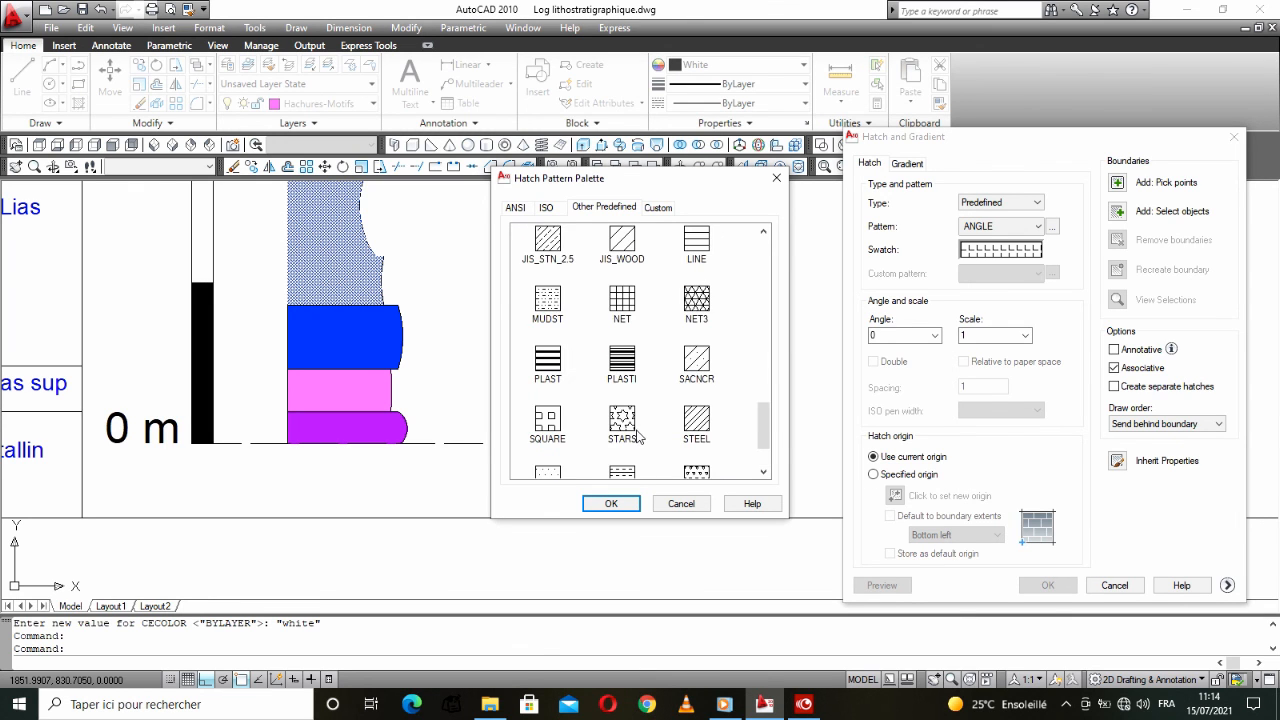
pyautogui.scroll(1, 638, 437)
pyautogui.scroll(2, 639, 437)
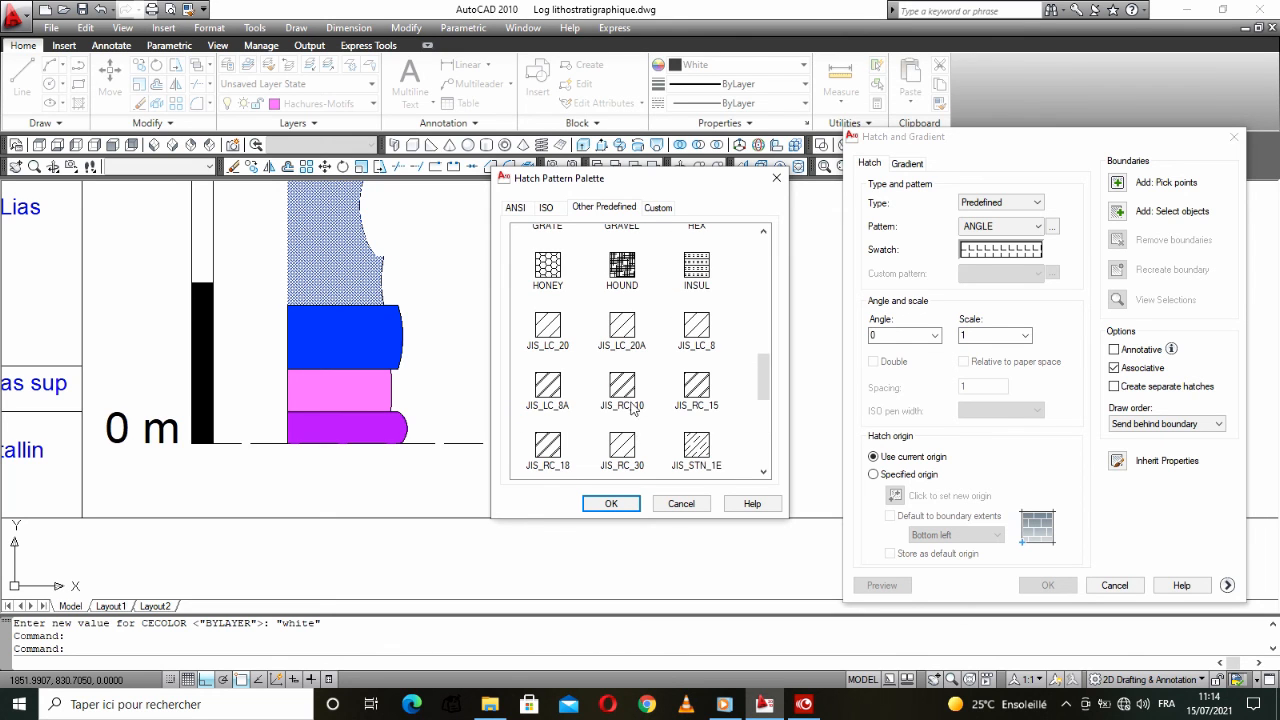
pyautogui.scroll(2, 630, 400)
pyautogui.scroll(6, 593, 352)
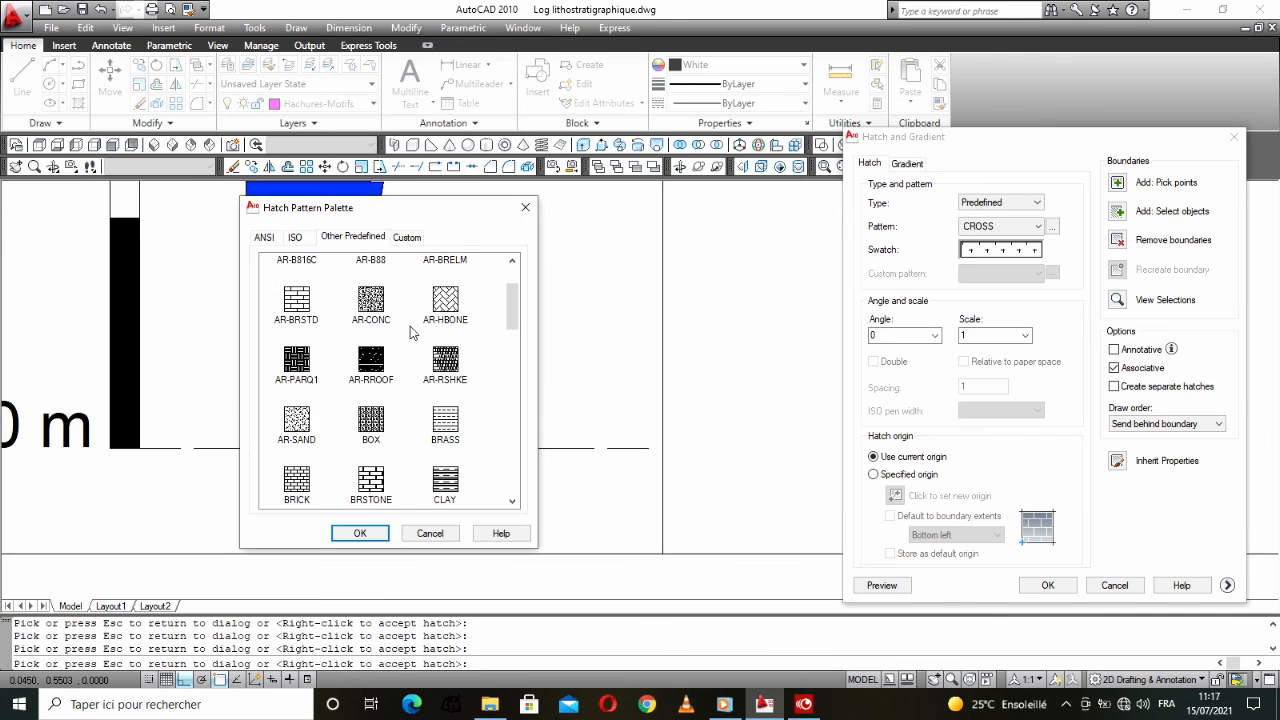
# Step: Fill the purple bed at the base of the lithology column with the predefined CROSS pattern
pyautogui.scroll(-3, 417, 418)
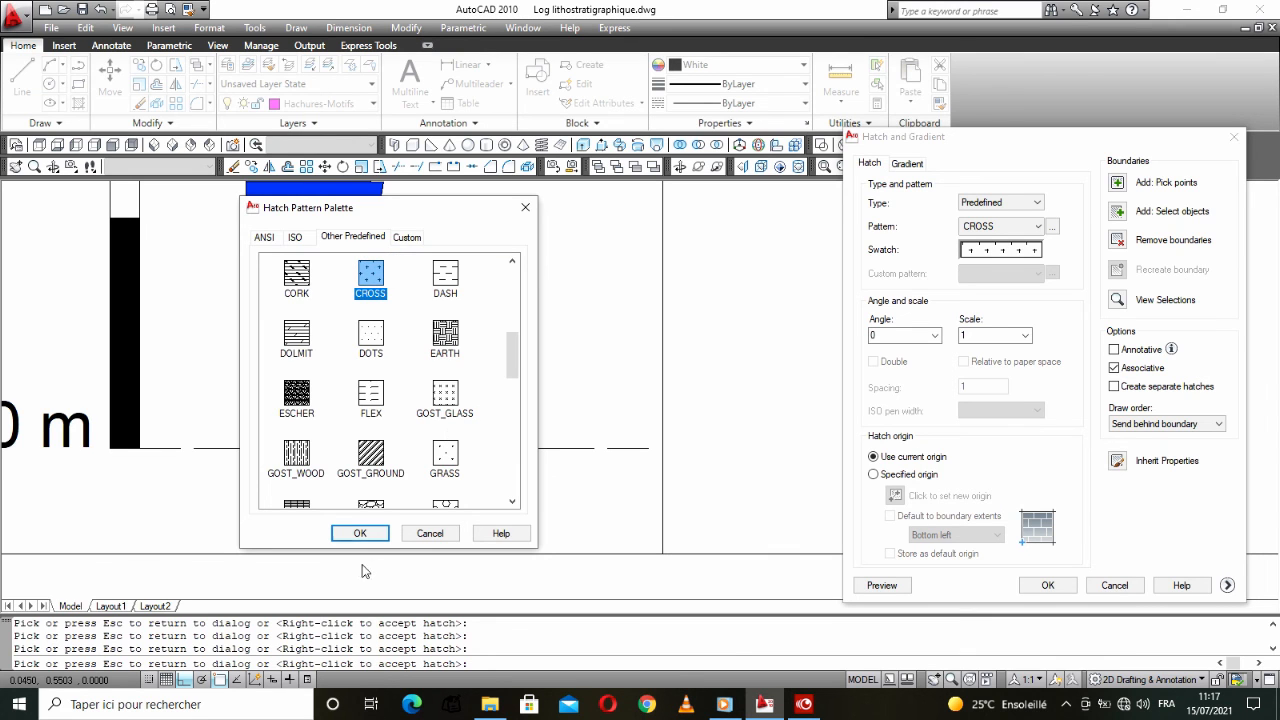
pyautogui.click(360, 533)
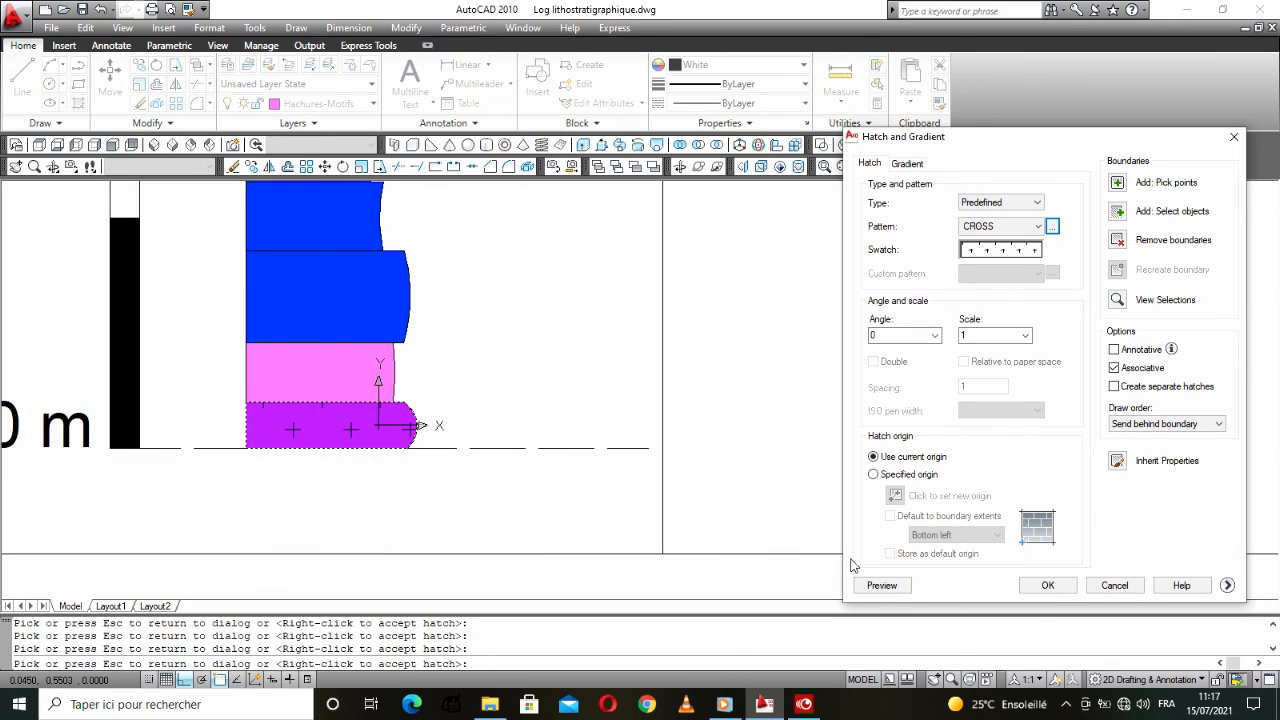
pyautogui.click(1070, 588)
pyautogui.scroll(2, 380, 449)
pyautogui.scroll(-3, 366, 431)
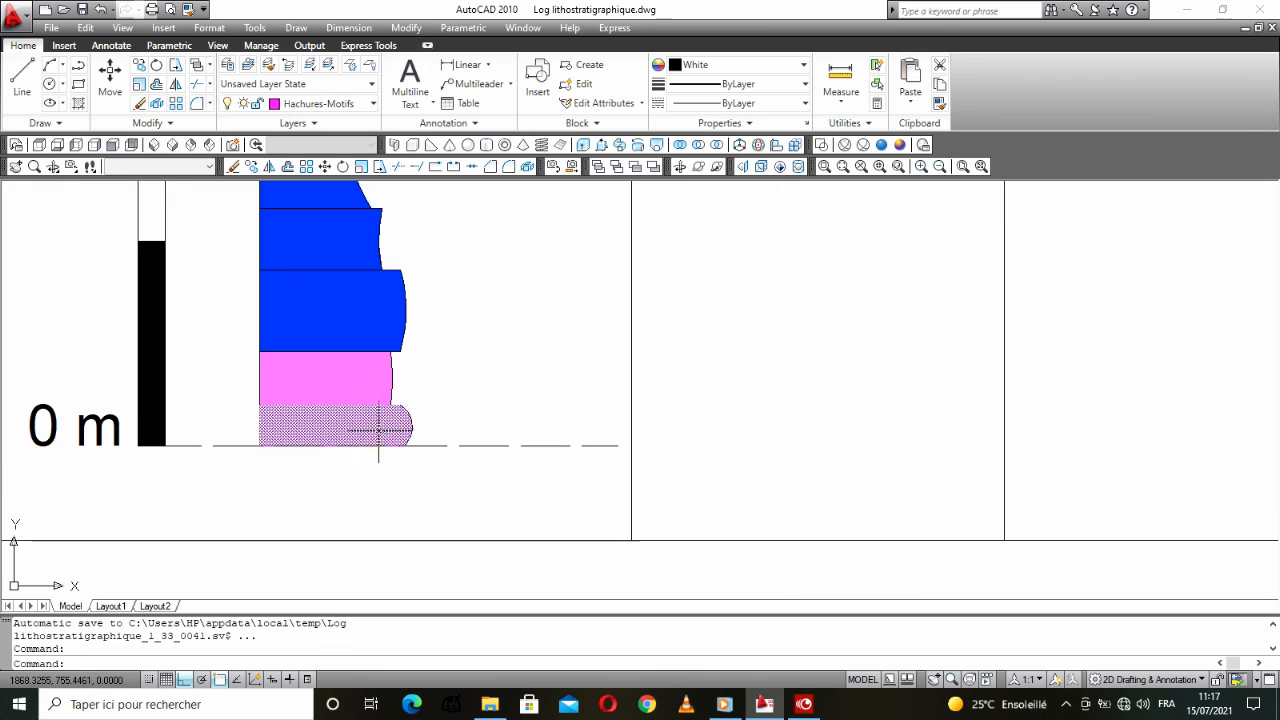
pyautogui.scroll(-5, 380, 424)
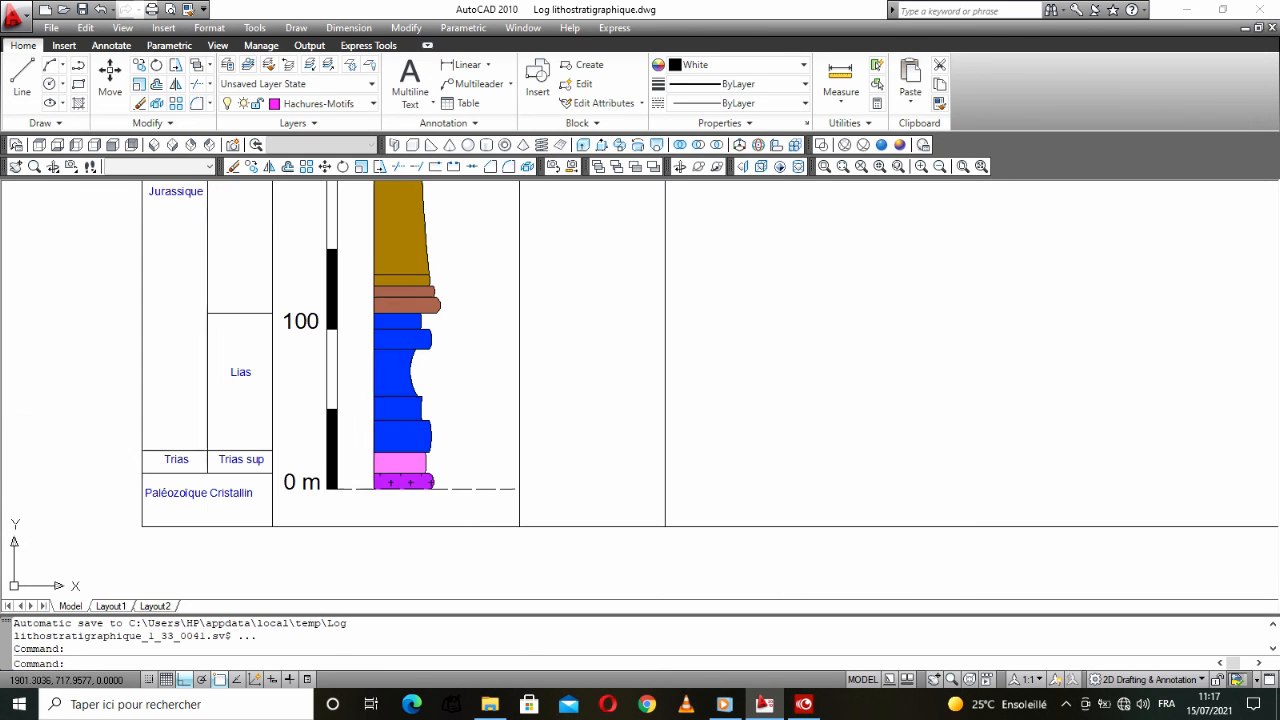
# Step: Set the scale of the CROSS hatch in the basal purple bed to 0.5
pyautogui.scroll(7, 420, 493)
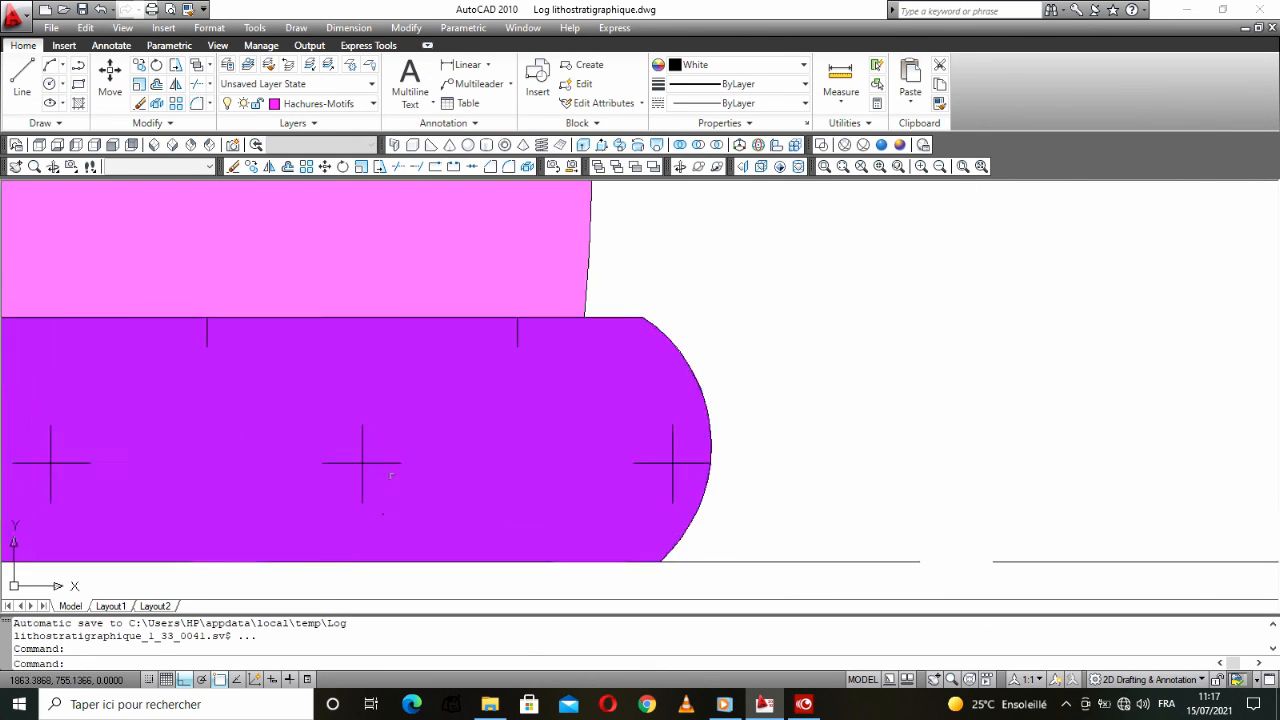
pyautogui.click(372, 463)
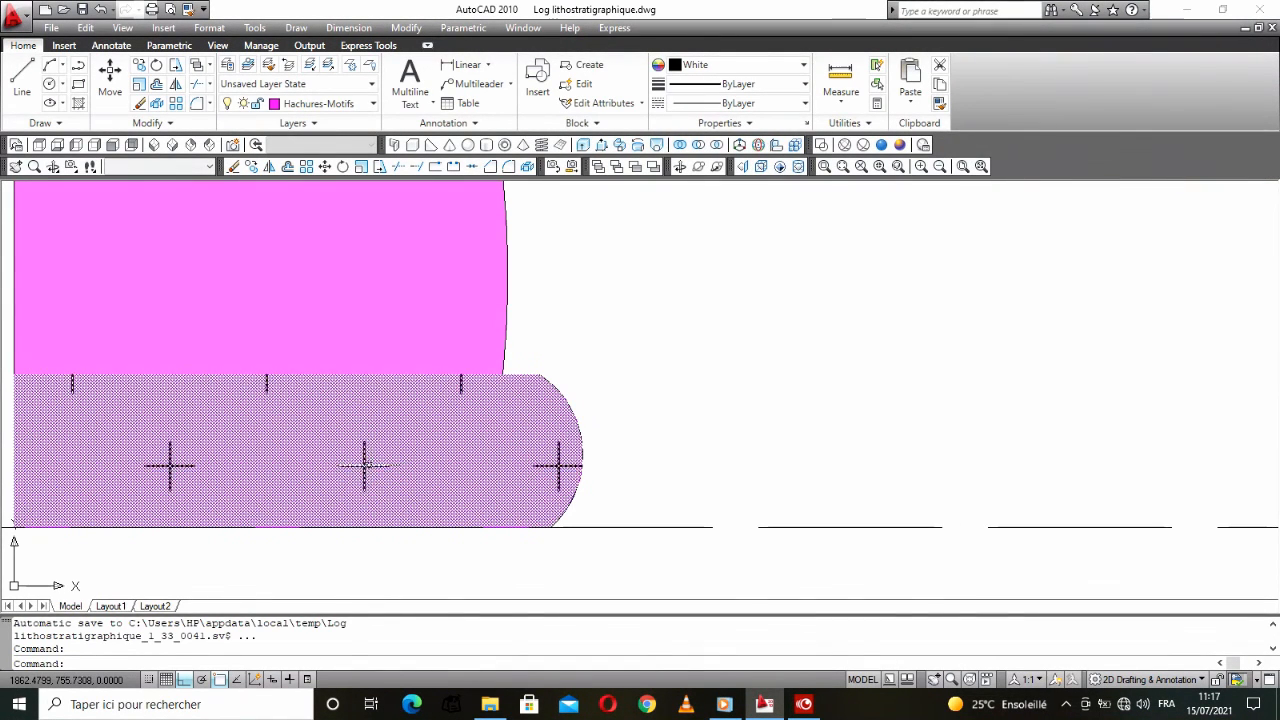
pyautogui.rightClick(385, 468)
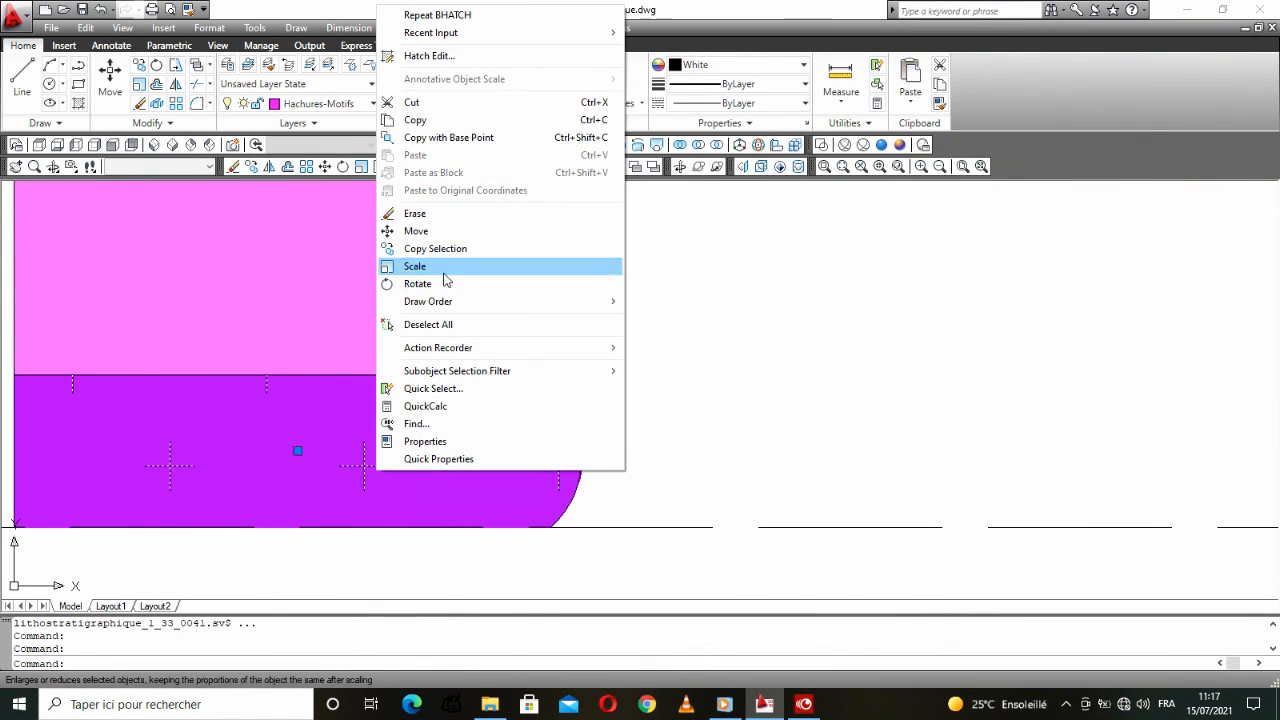
pyautogui.click(421, 60)
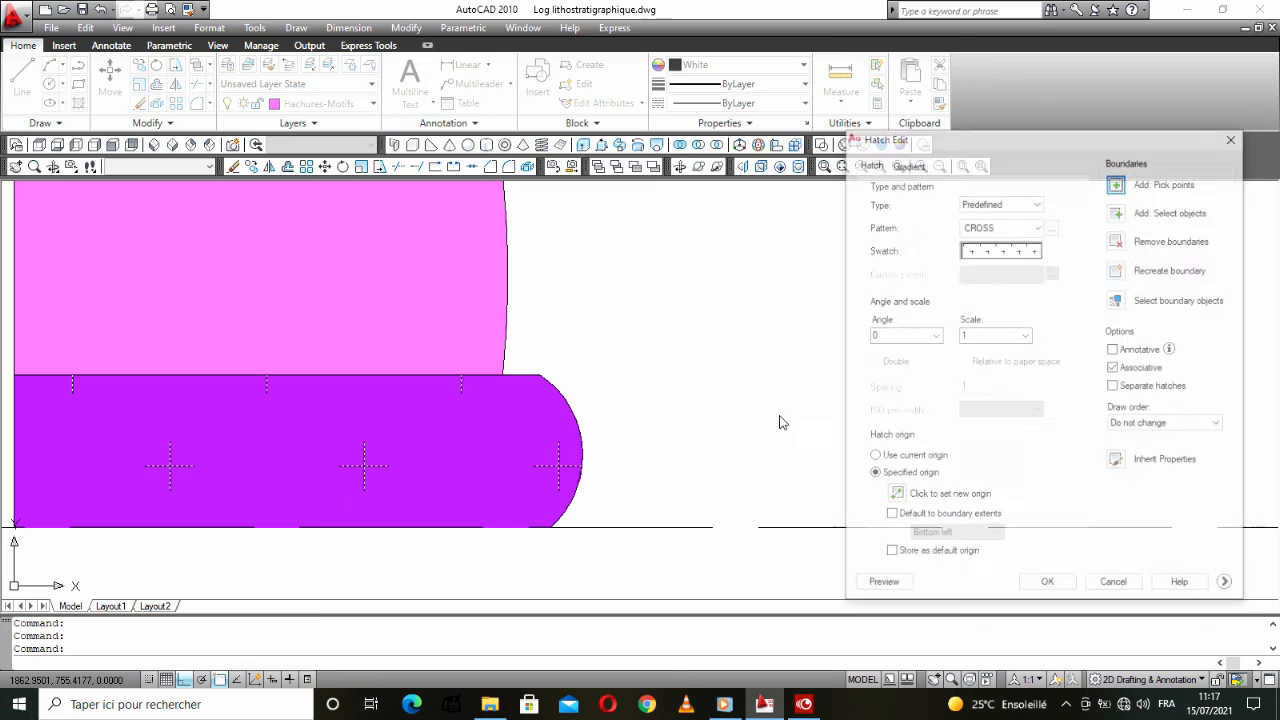
pyautogui.doubleClick(969, 334)
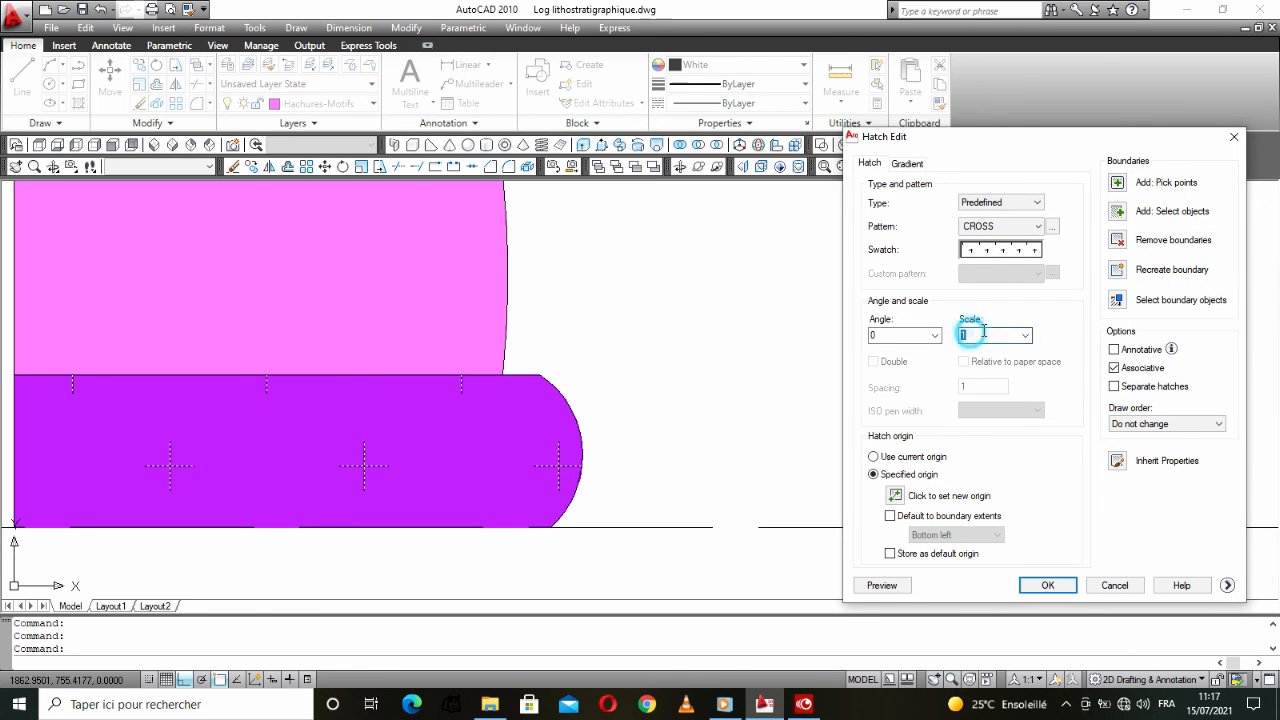
pyautogui.click(1025, 336)
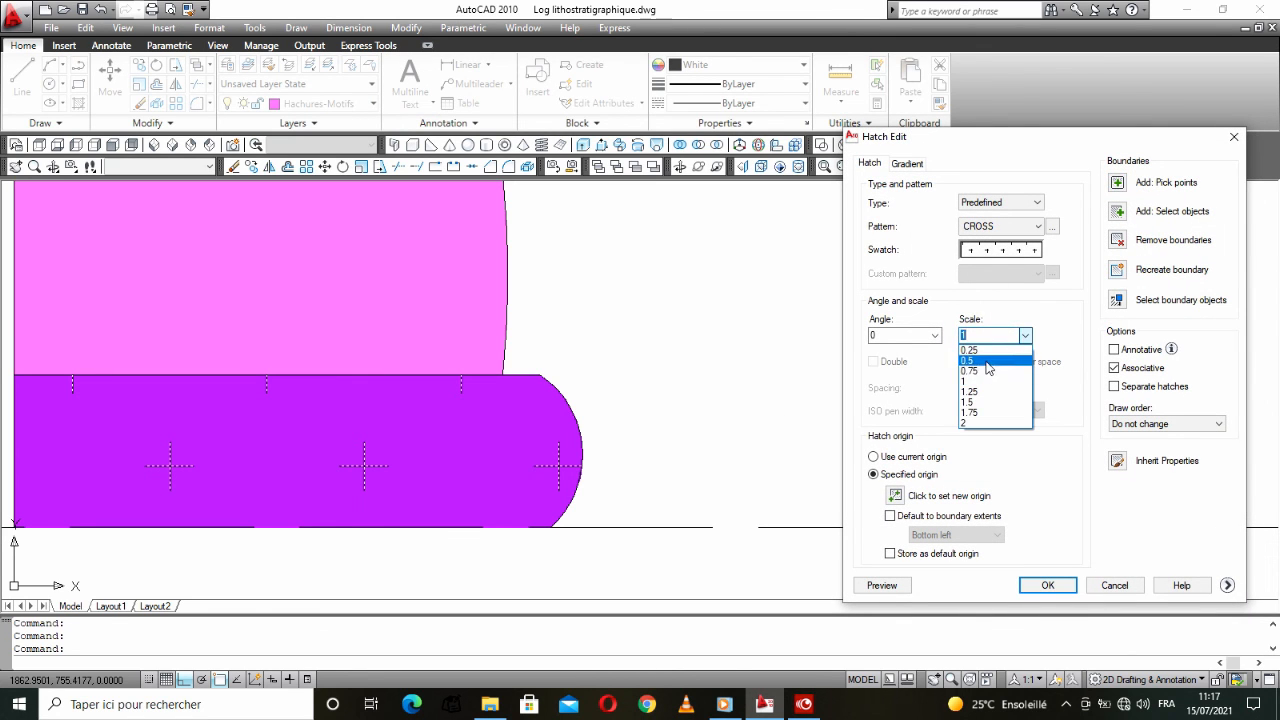
pyautogui.click(985, 361)
pyautogui.click(882, 585)
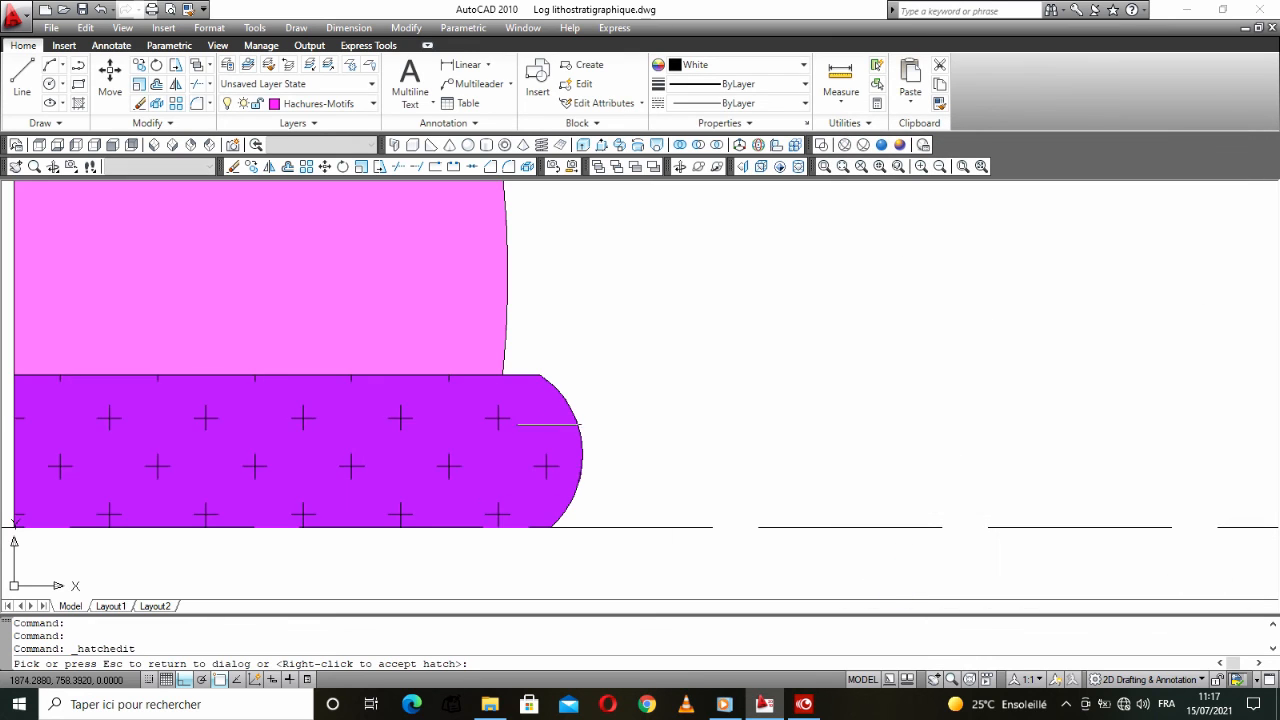
pyautogui.scroll(-3, 557, 414)
pyautogui.rightClick(578, 398)
pyautogui.scroll(-2, 590, 405)
pyautogui.scroll(1, 500, 434)
pyautogui.scroll(-2, 414, 457)
pyautogui.scroll(3, 437, 449)
pyautogui.scroll(-2, 437, 449)
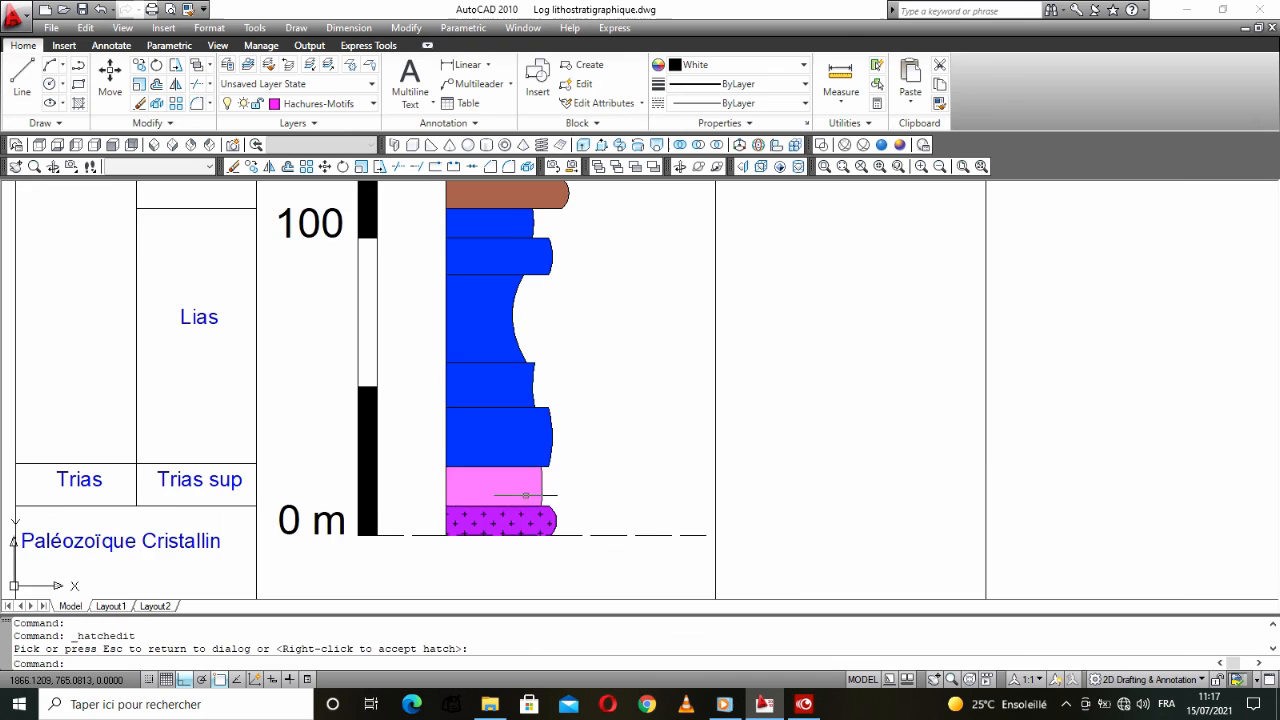
pyautogui.scroll(3, 443, 457)
pyautogui.moveTo(523, 491); pyautogui.dragTo(588, 441, button='middle')
pyautogui.scroll(2, 588, 441)
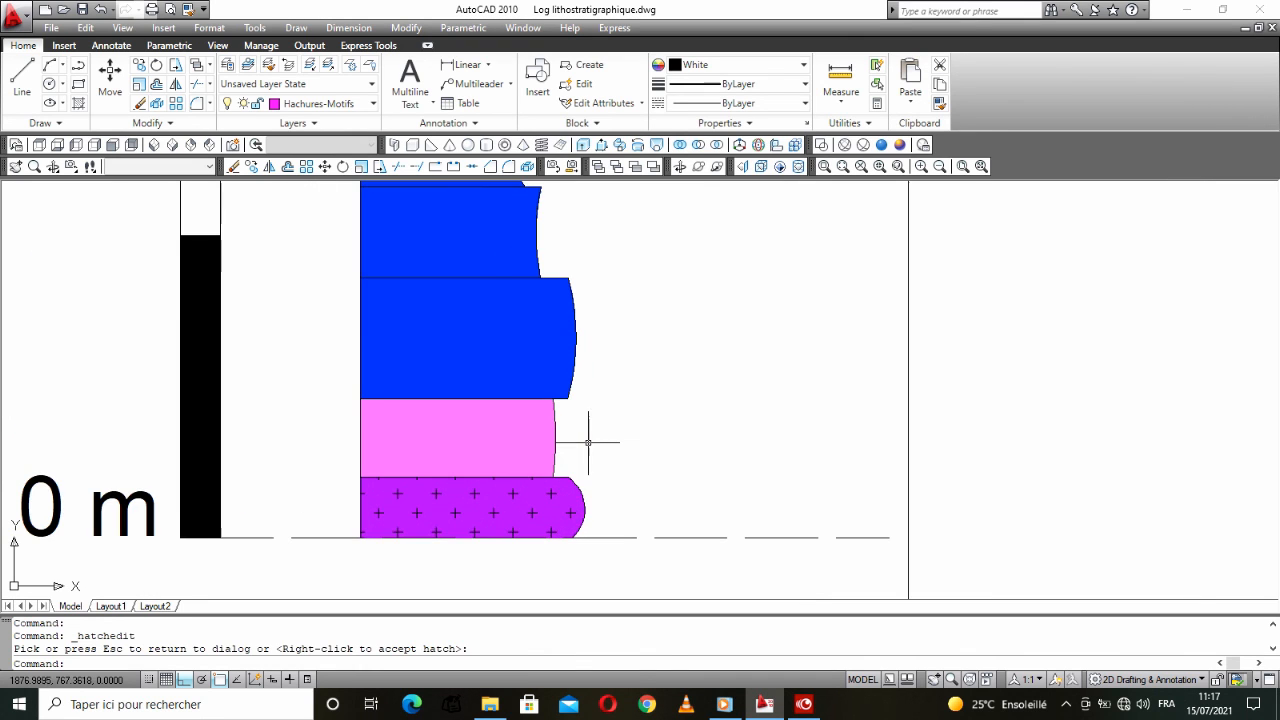
pyautogui.rightClick(551, 436)
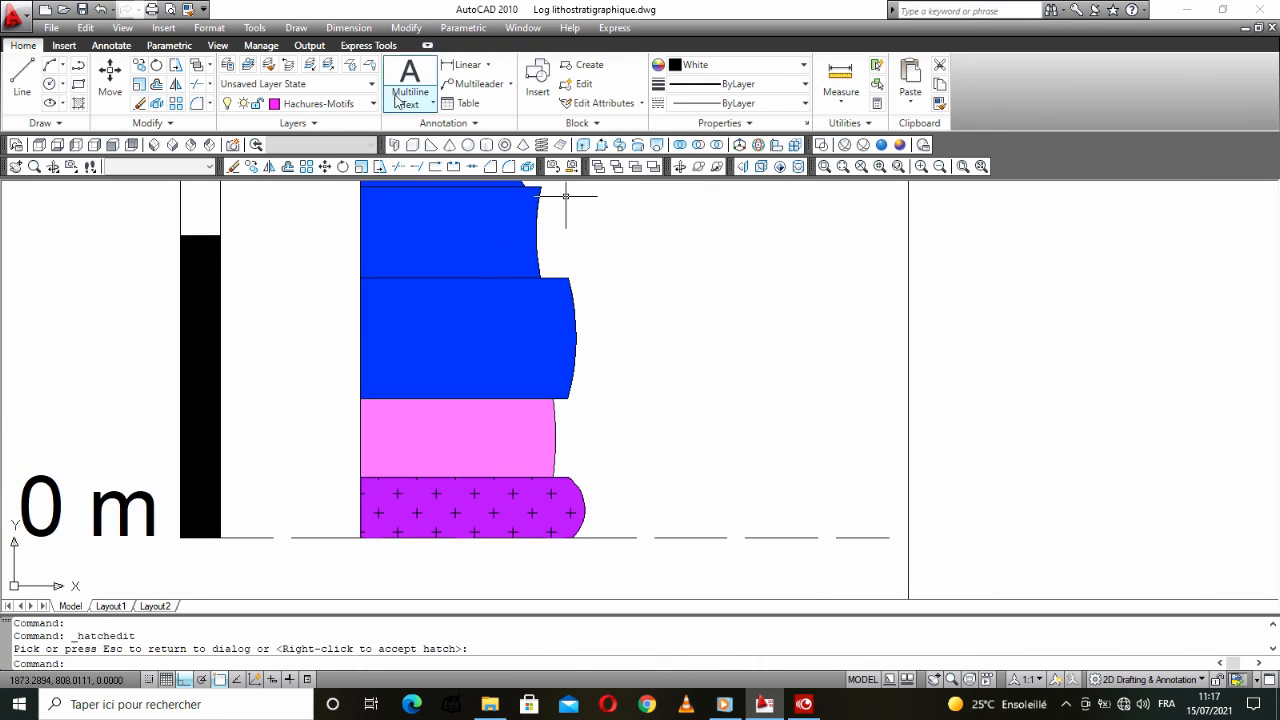
pyautogui.click(79, 103)
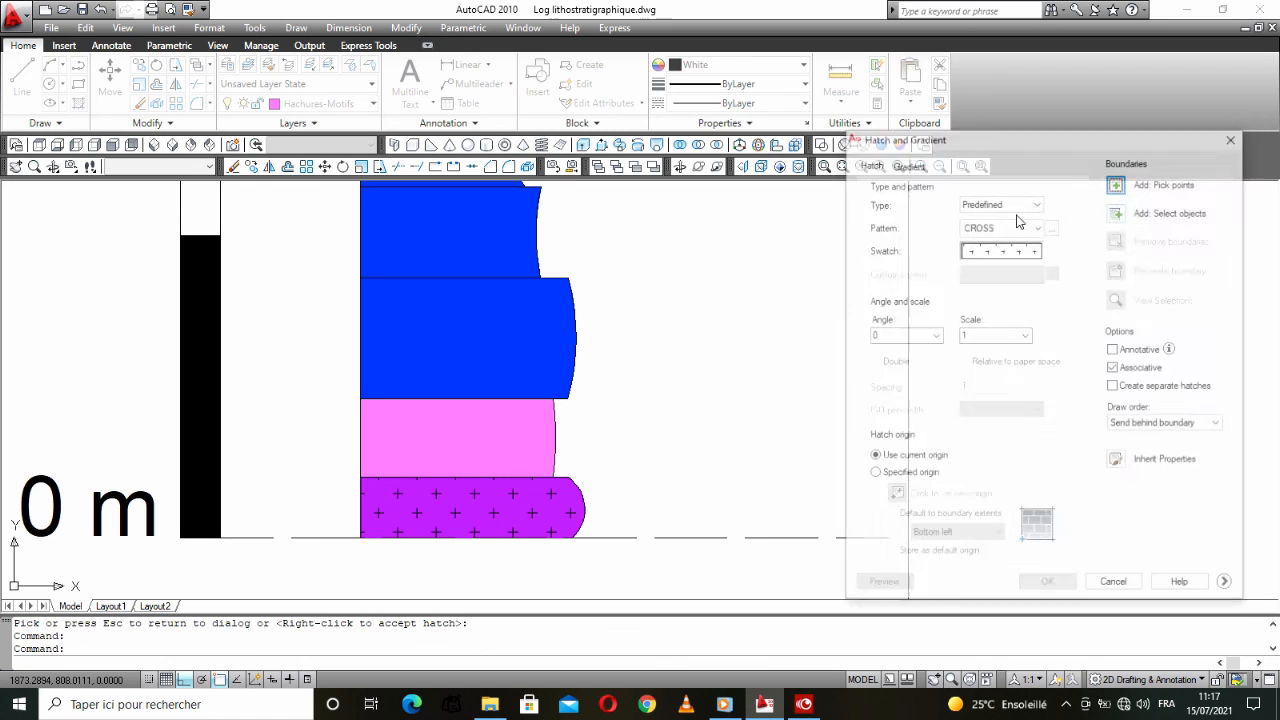
pyautogui.click(1053, 226)
pyautogui.scroll(-3, 517, 360)
pyautogui.scroll(-2, 487, 366)
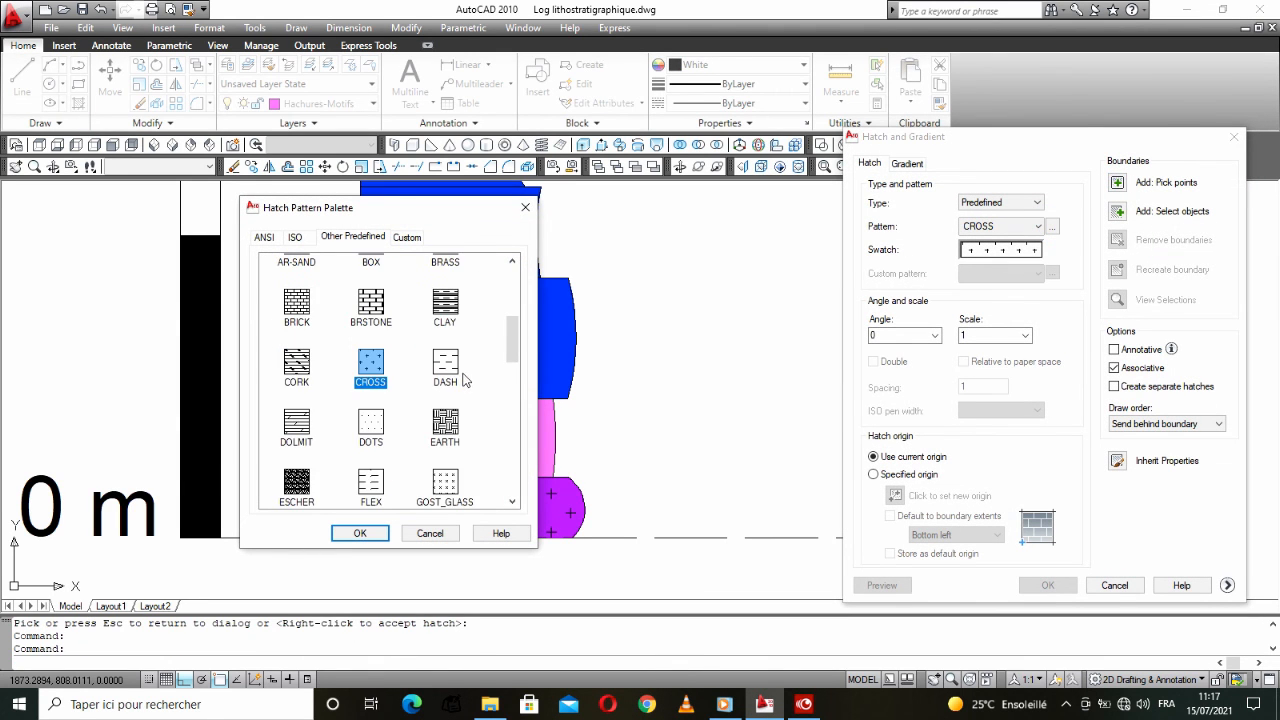
pyautogui.moveTo(435, 207); pyautogui.dragTo(641, 208)
pyautogui.scroll(-2, 645, 388)
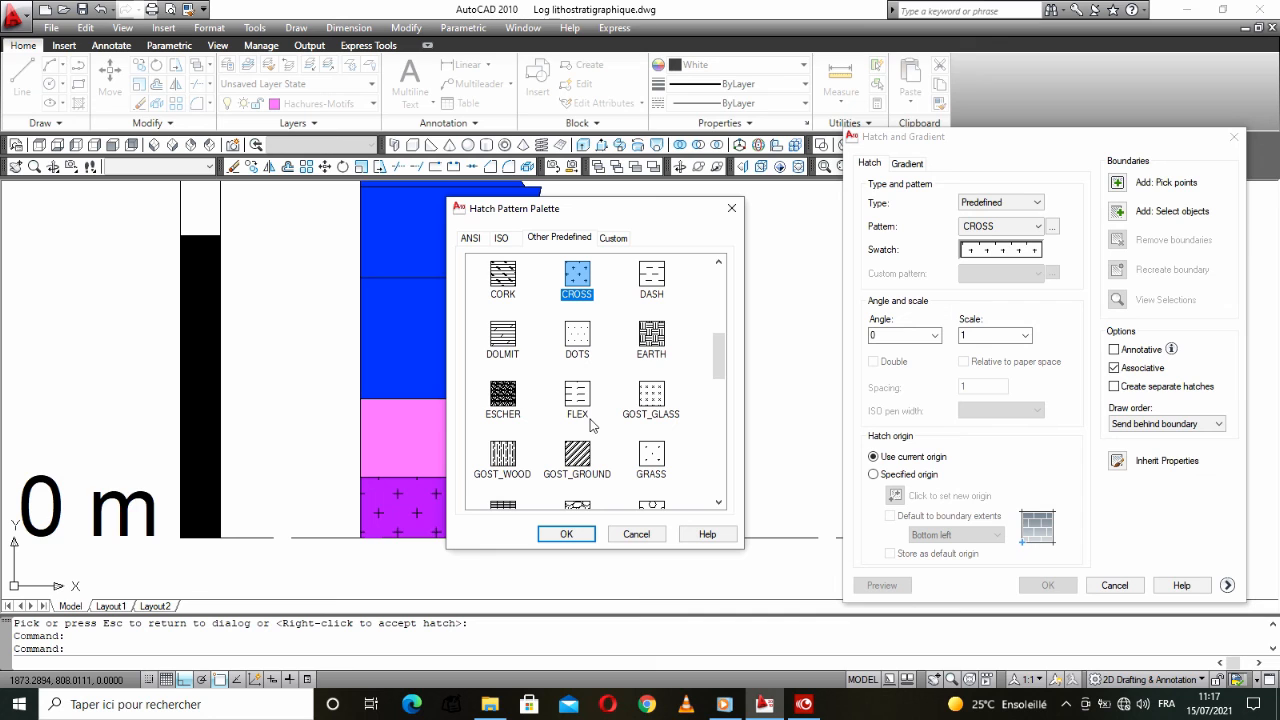
pyautogui.click(584, 405)
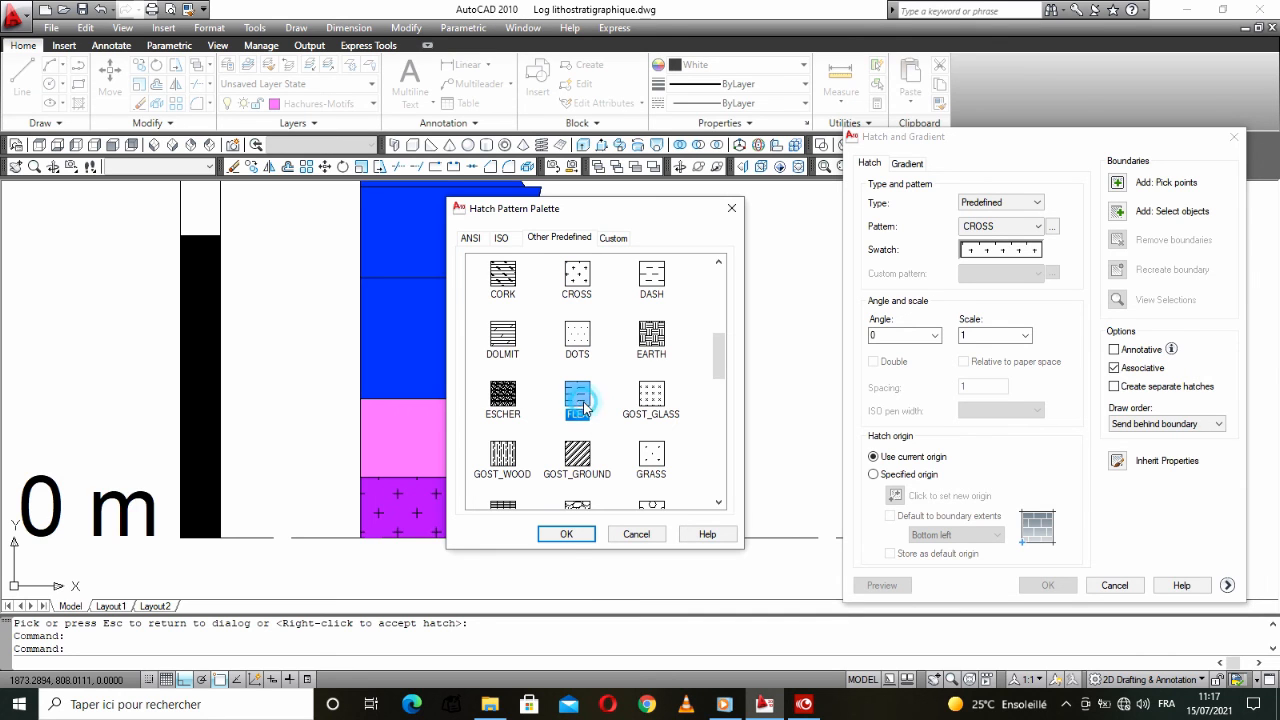
pyautogui.click(566, 535)
pyautogui.click(1116, 184)
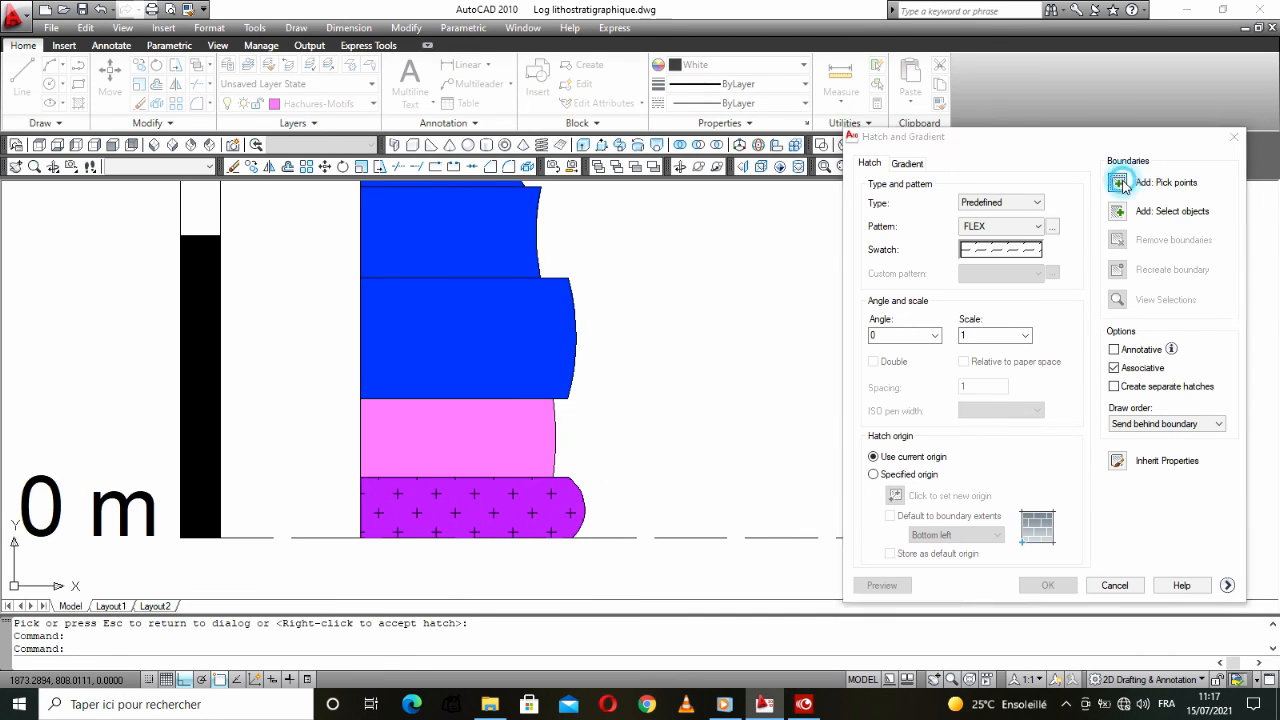
pyautogui.click(451, 484)
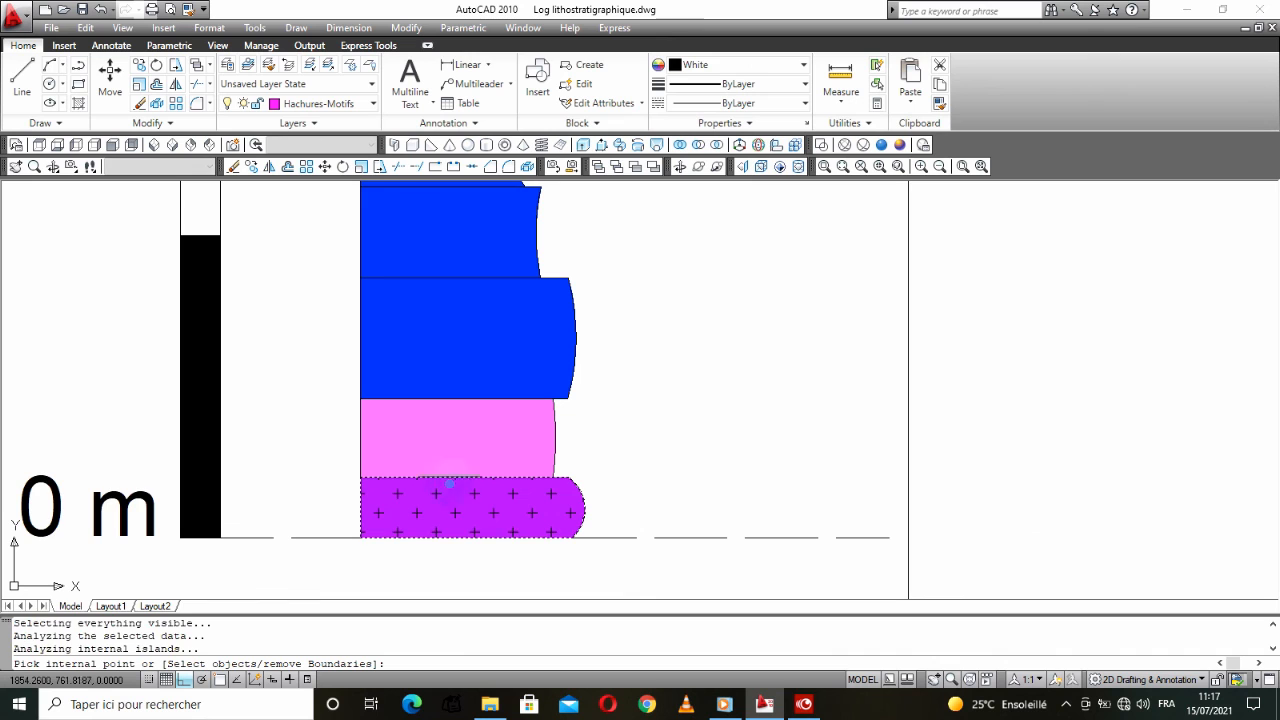
pyautogui.rightClick(550, 439)
pyautogui.click(588, 665)
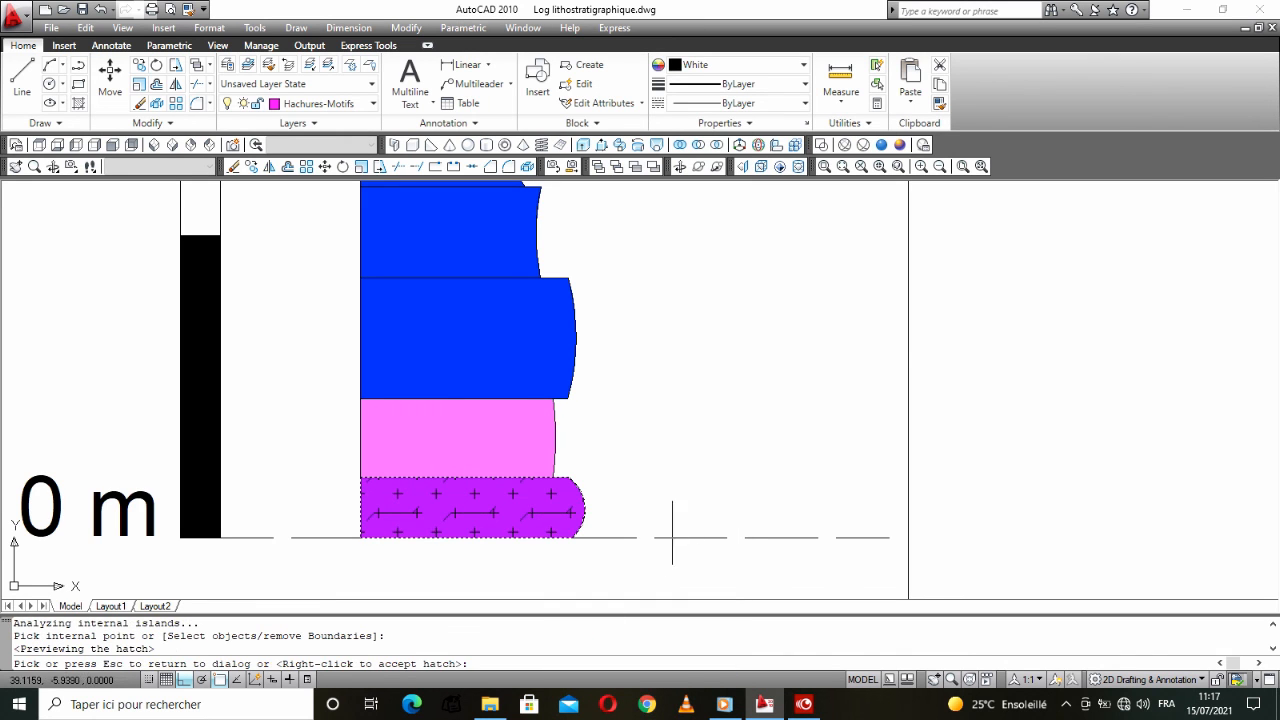
pyautogui.click(728, 420)
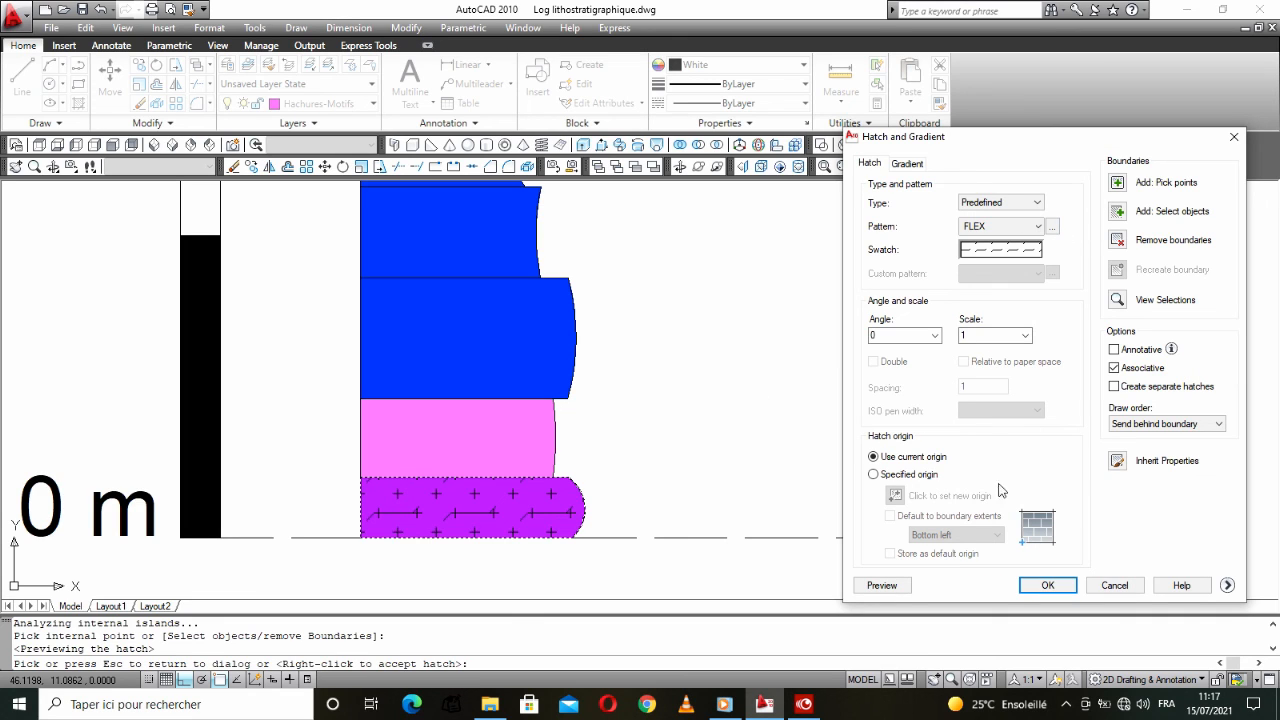
pyautogui.click(1116, 586)
pyautogui.rightClick(743, 405)
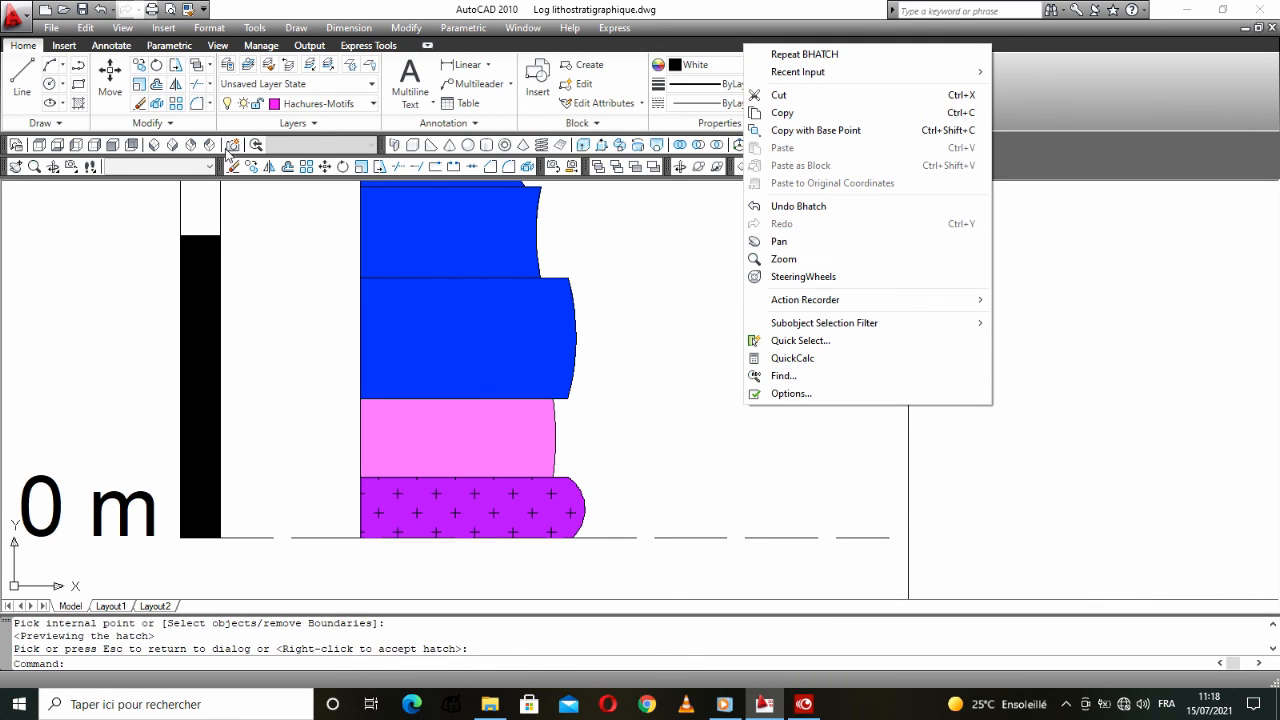
# Step: Hatch the pink bed above the basal purple bed with the predefined FLEX pattern and preview it
pyautogui.click(79, 104)
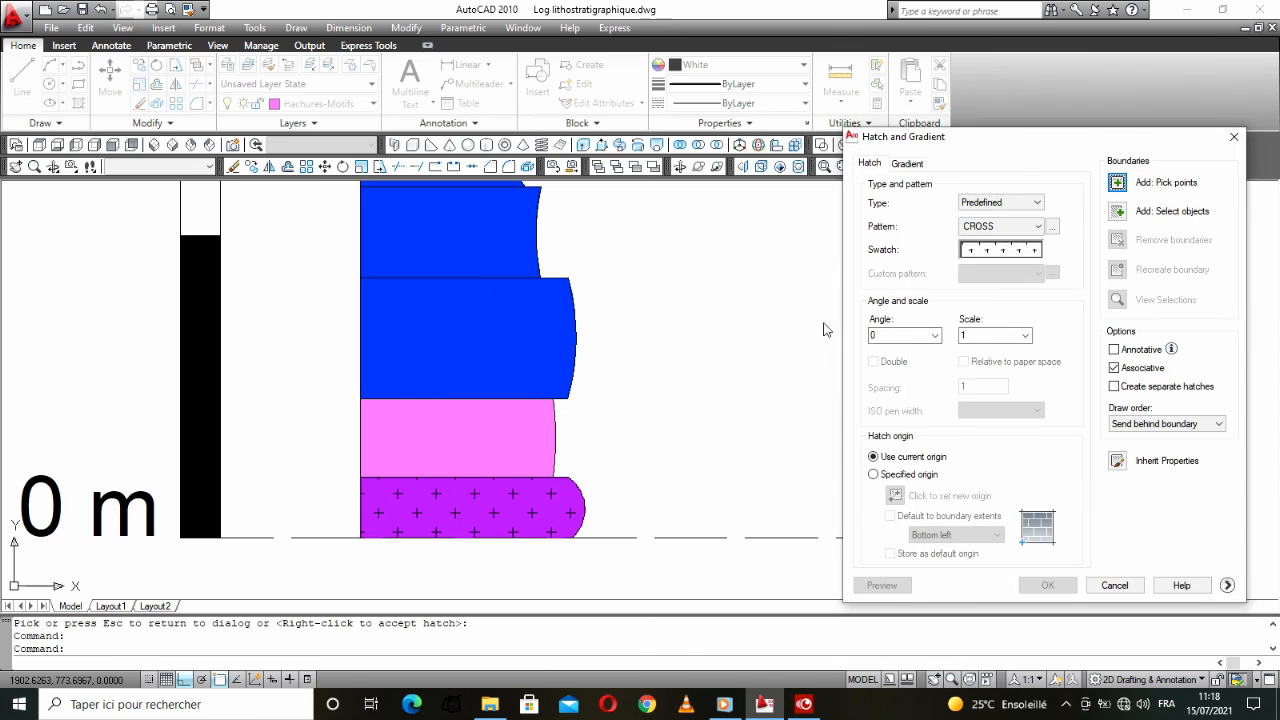
pyautogui.click(1049, 232)
pyautogui.scroll(-7, 640, 370)
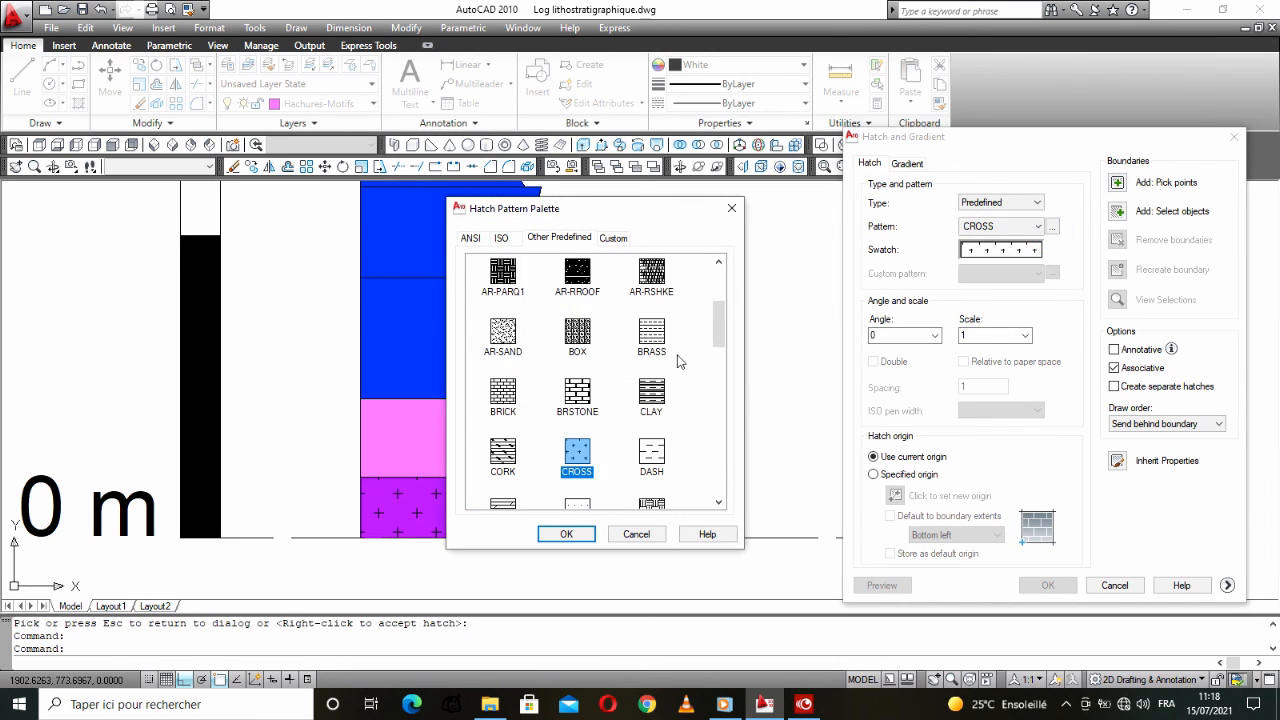
pyautogui.click(580, 315)
pyautogui.click(566, 534)
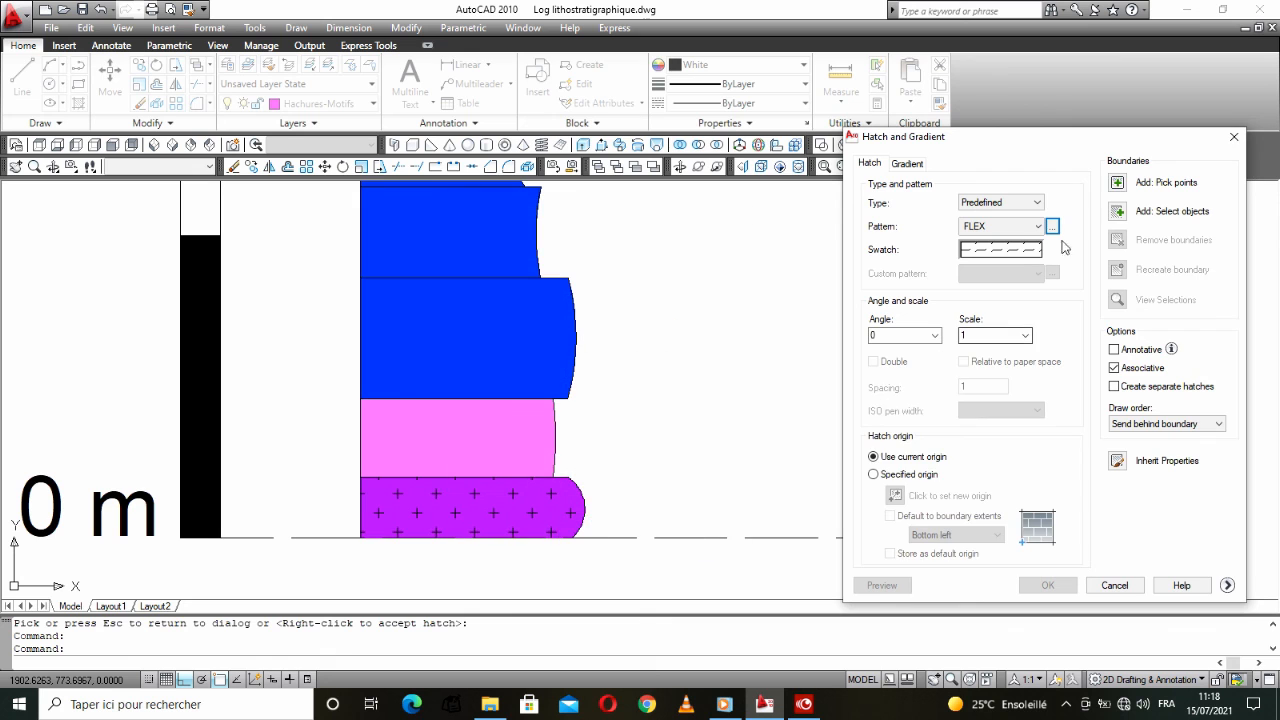
pyautogui.click(1117, 183)
pyautogui.click(480, 437)
pyautogui.rightClick(605, 398)
pyautogui.click(667, 627)
# Step: Set the scale of the FLEX hatch in the pink bed to 0.75 and accept the hatch
pyautogui.click(766, 394)
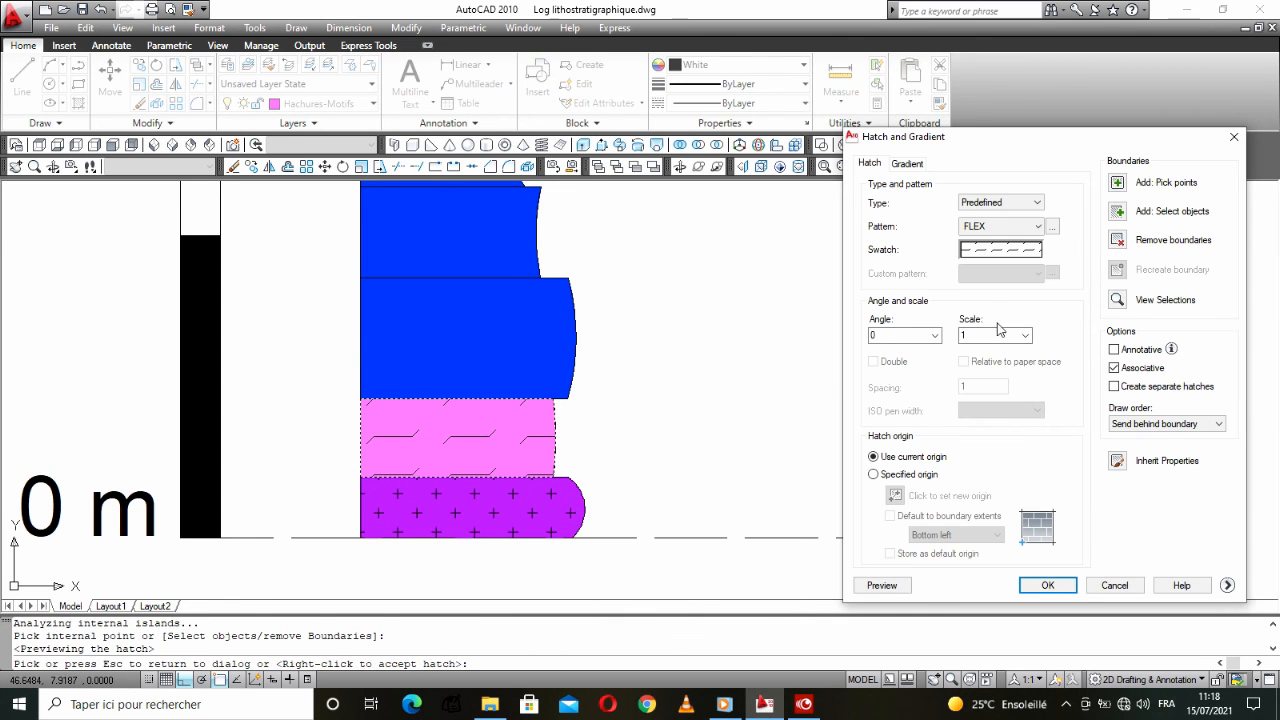
pyautogui.click(1000, 334)
pyautogui.click(983, 371)
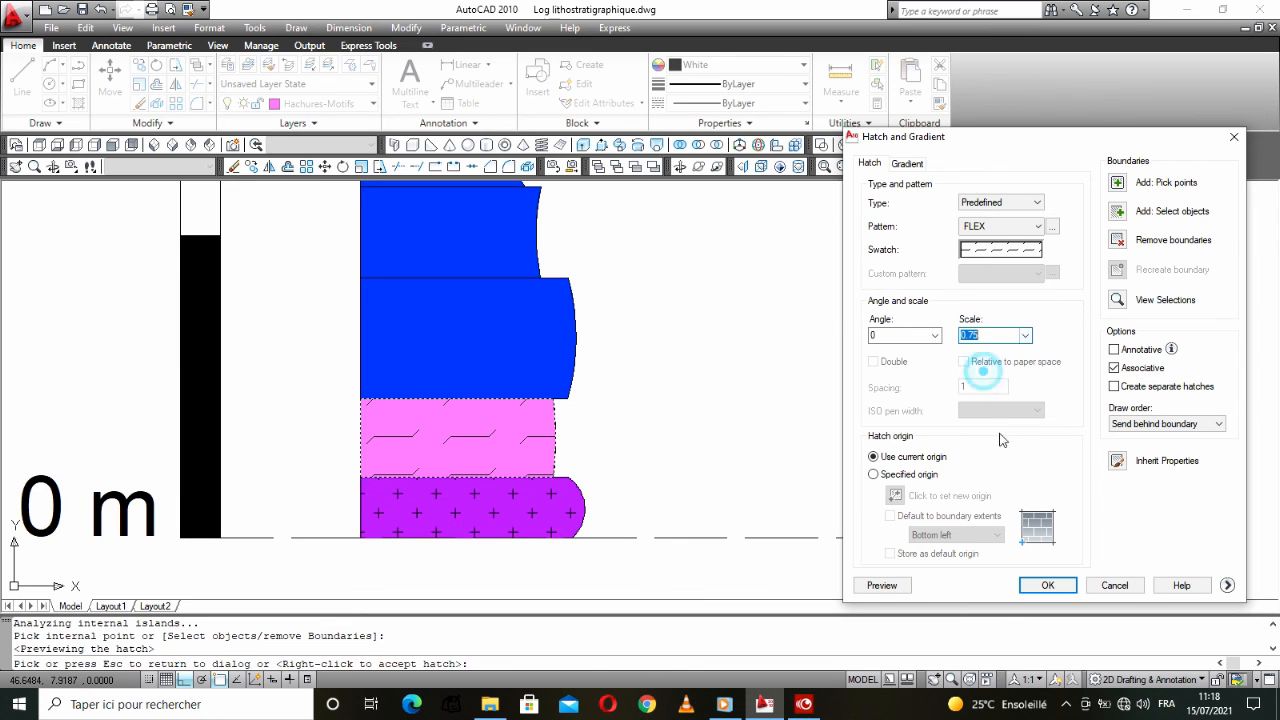
pyautogui.click(888, 585)
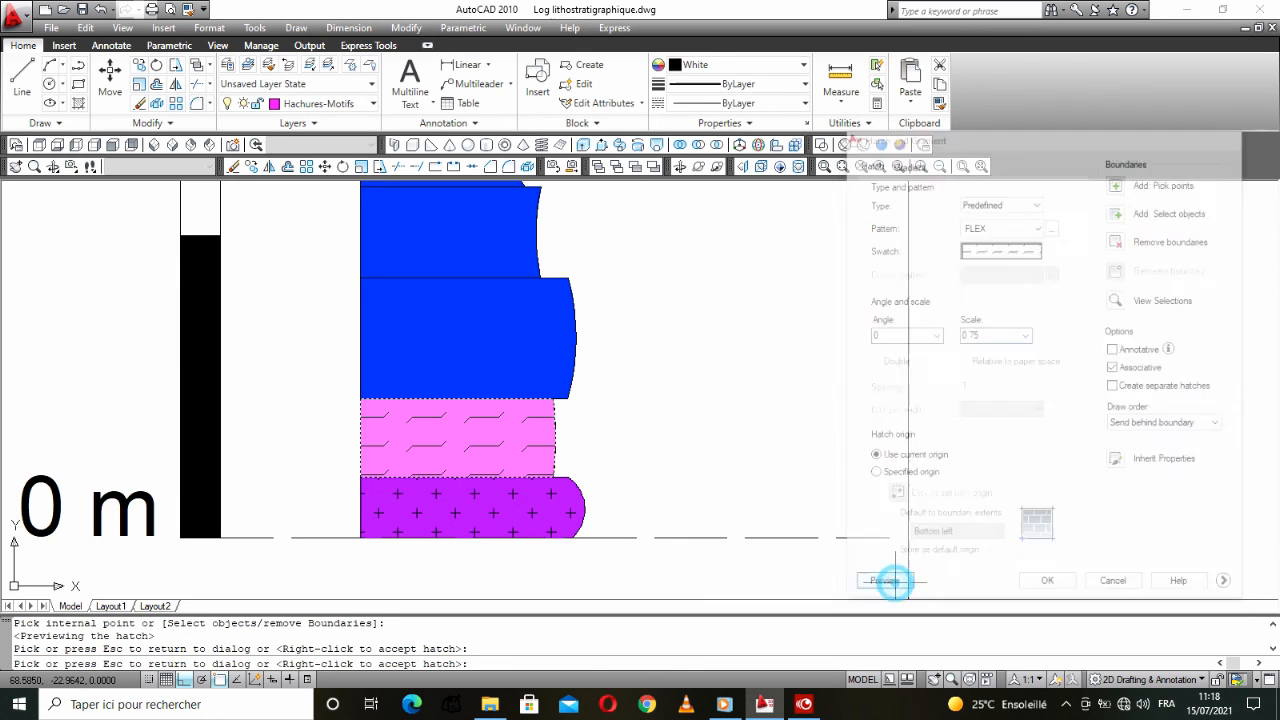
pyautogui.rightClick(613, 424)
# Step: Start a new hatch for the blue Lias beds and choose the predefined DOLMIT pattern
pyautogui.scroll(-5, 620, 400)
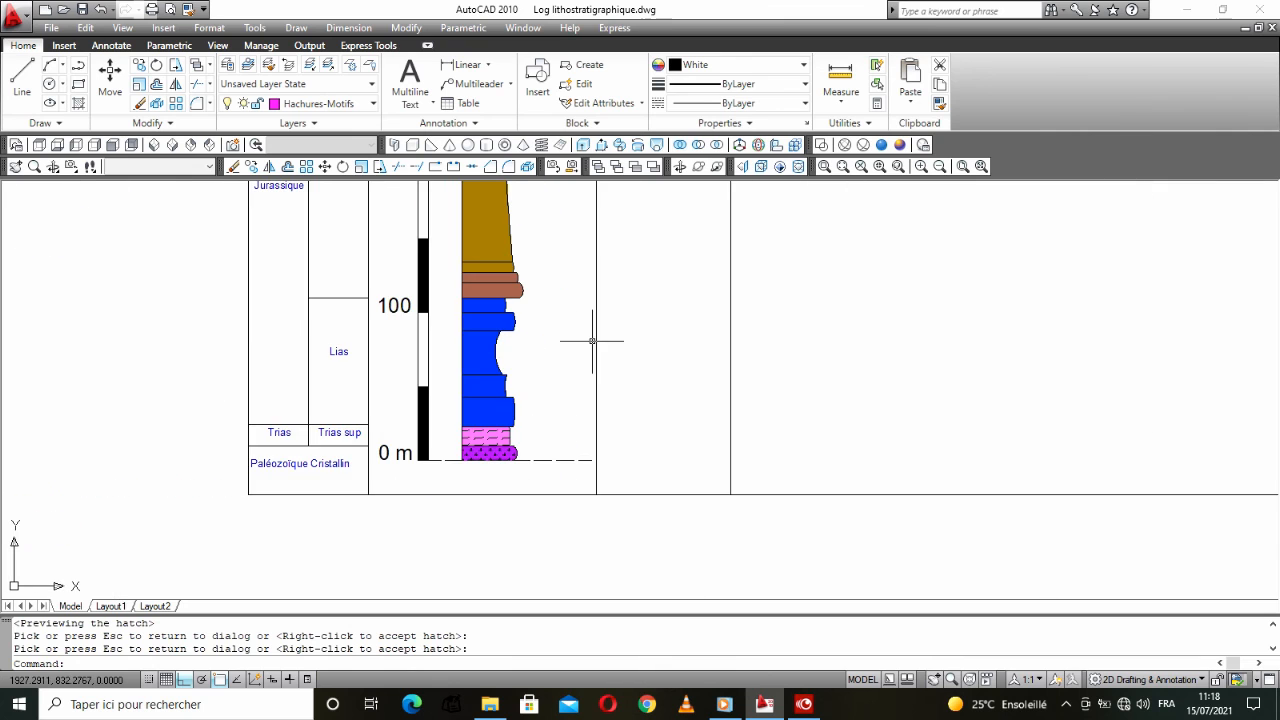
pyautogui.scroll(4, 534, 403)
pyautogui.scroll(-2, 534, 409)
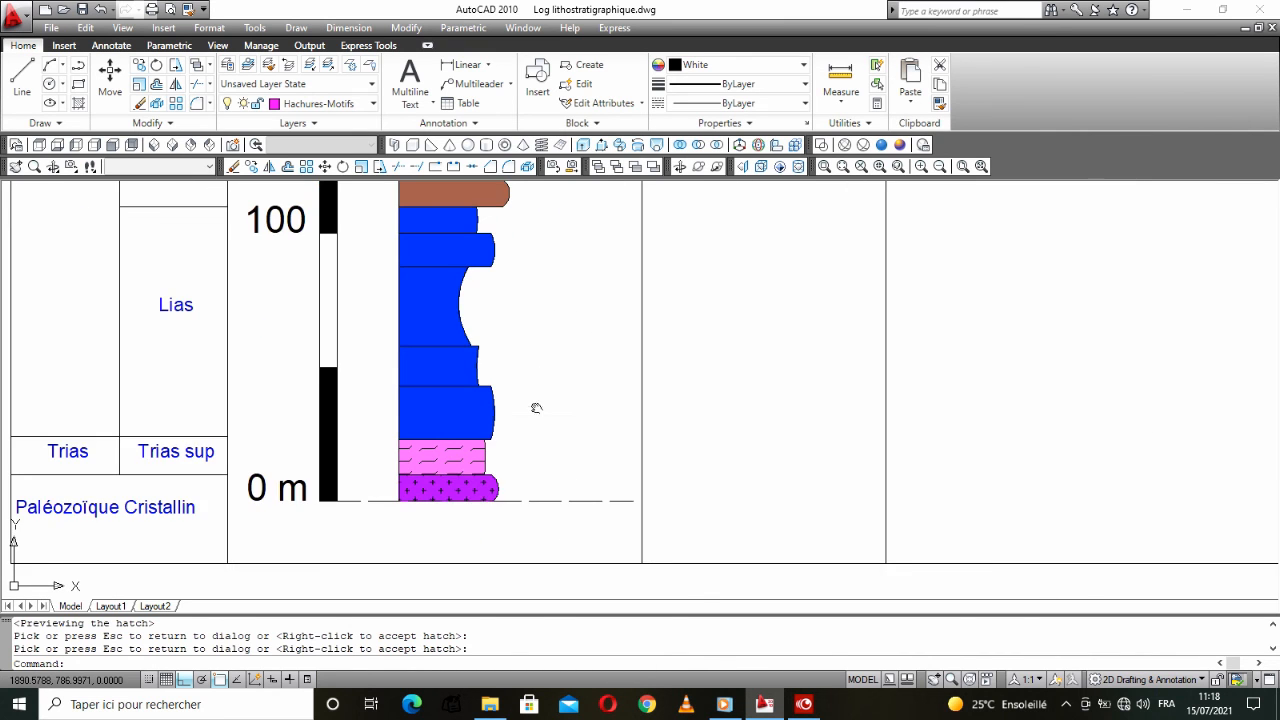
pyautogui.moveTo(534, 409); pyautogui.dragTo(534, 456, button='middle')
pyautogui.rightClick(528, 447)
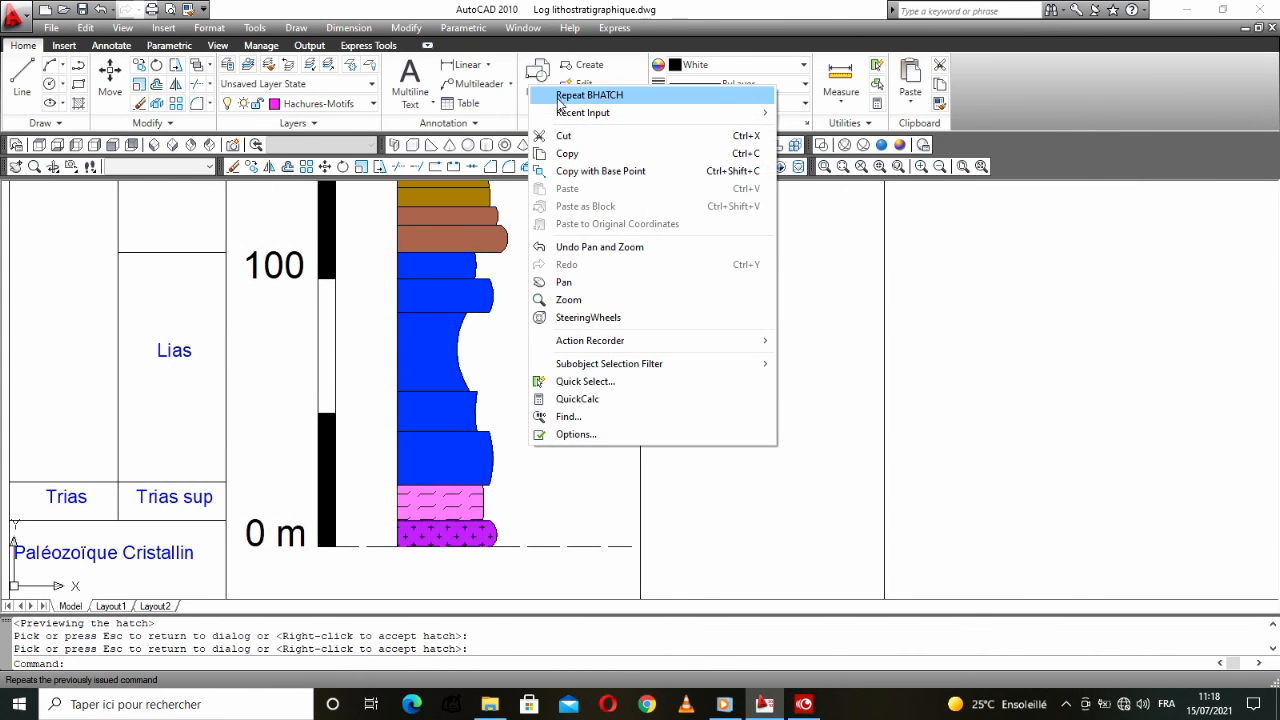
pyautogui.click(557, 99)
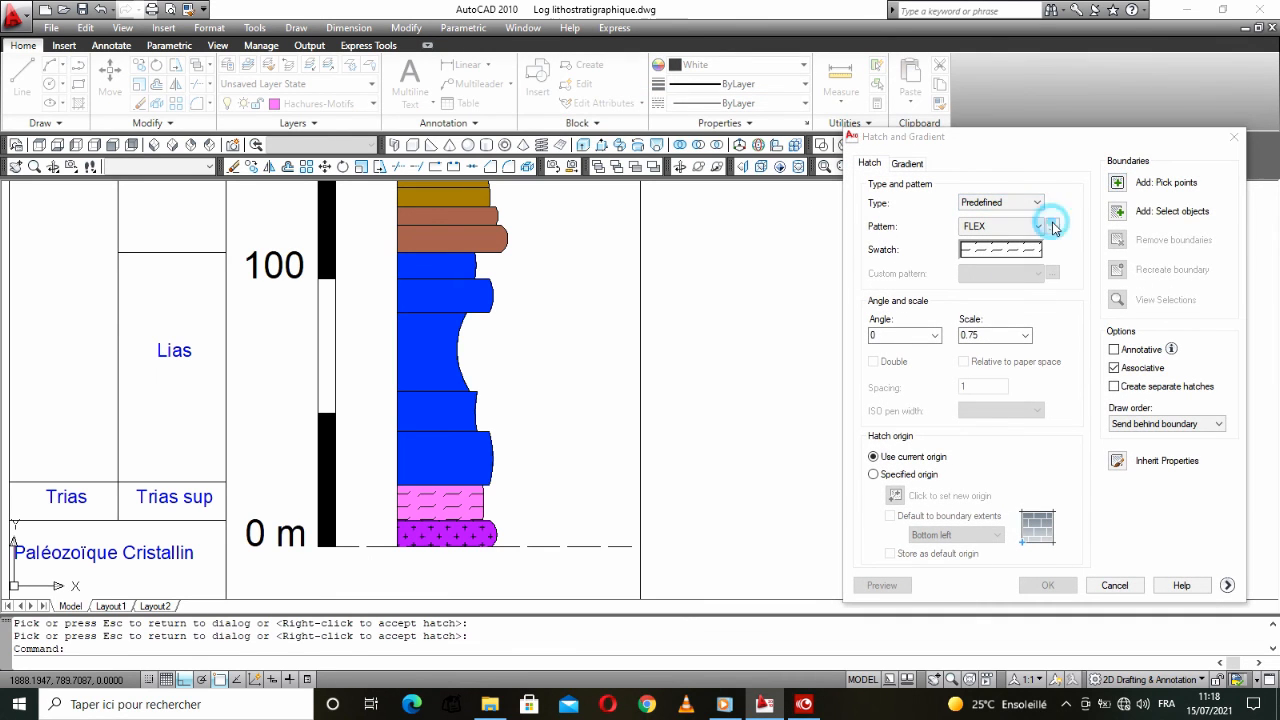
pyautogui.click(1052, 226)
pyautogui.moveTo(640, 214); pyautogui.dragTo(784, 221)
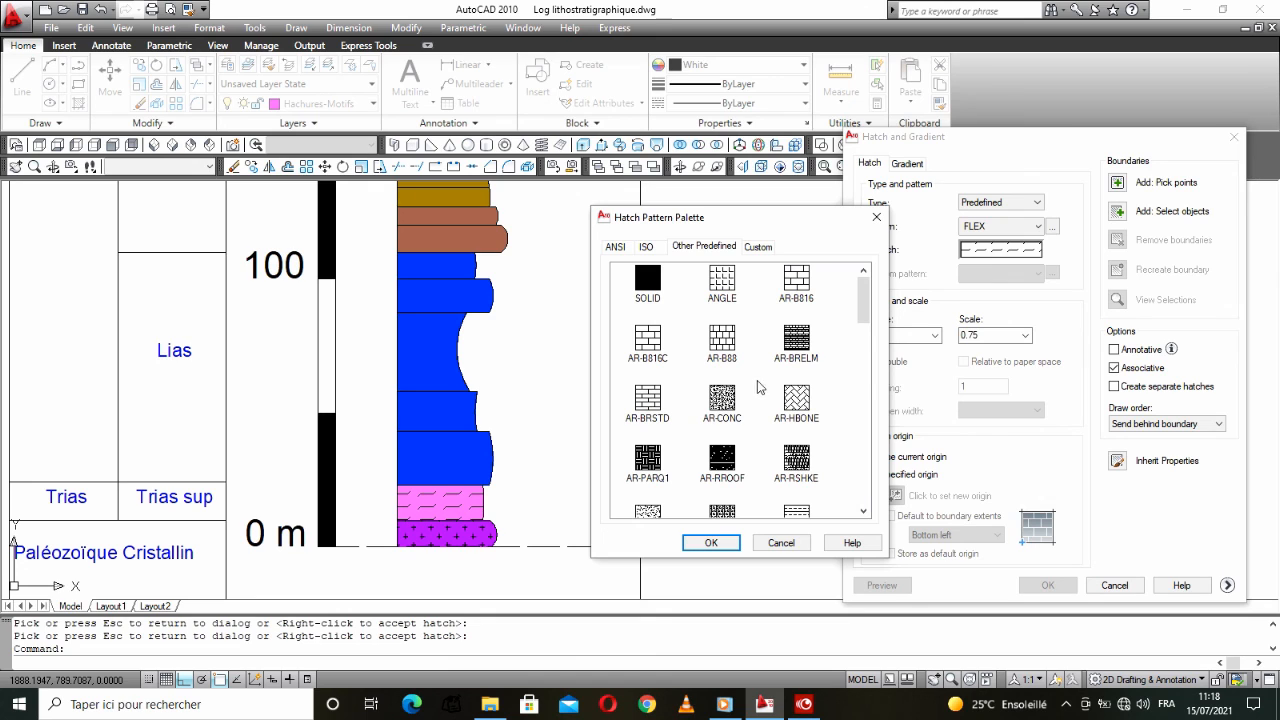
pyautogui.scroll(-3, 737, 400)
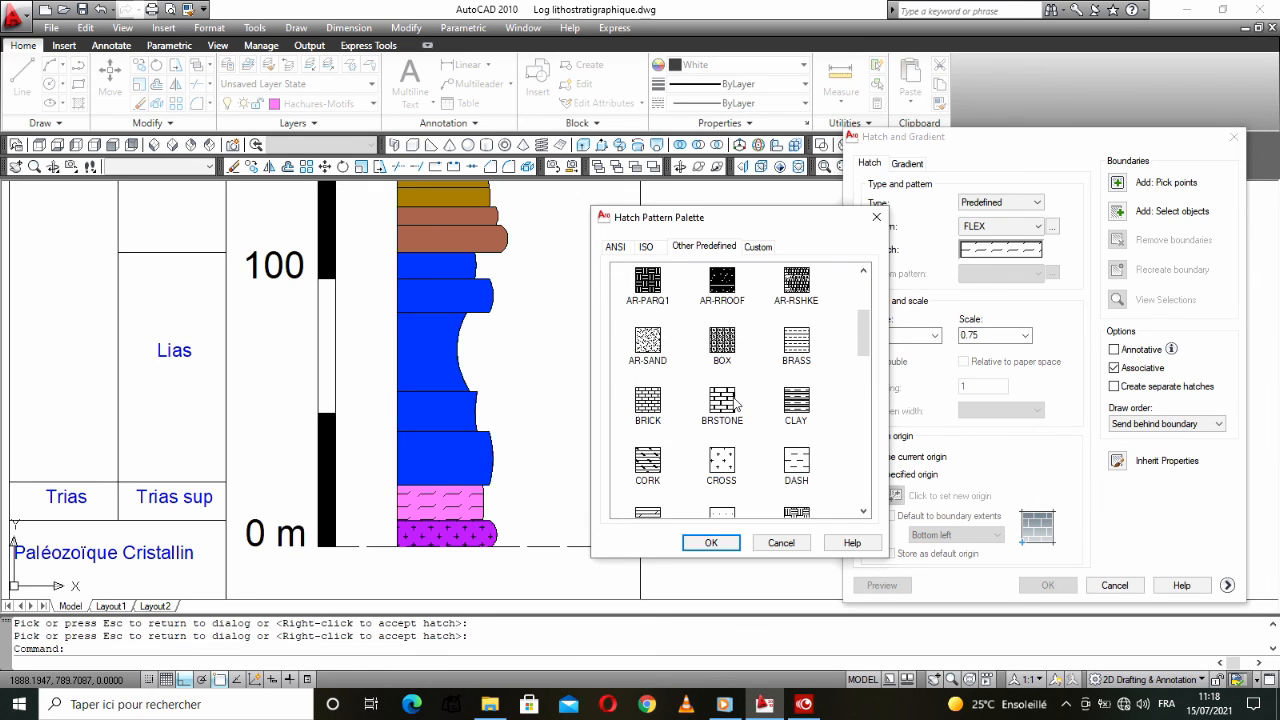
pyautogui.scroll(-2, 688, 441)
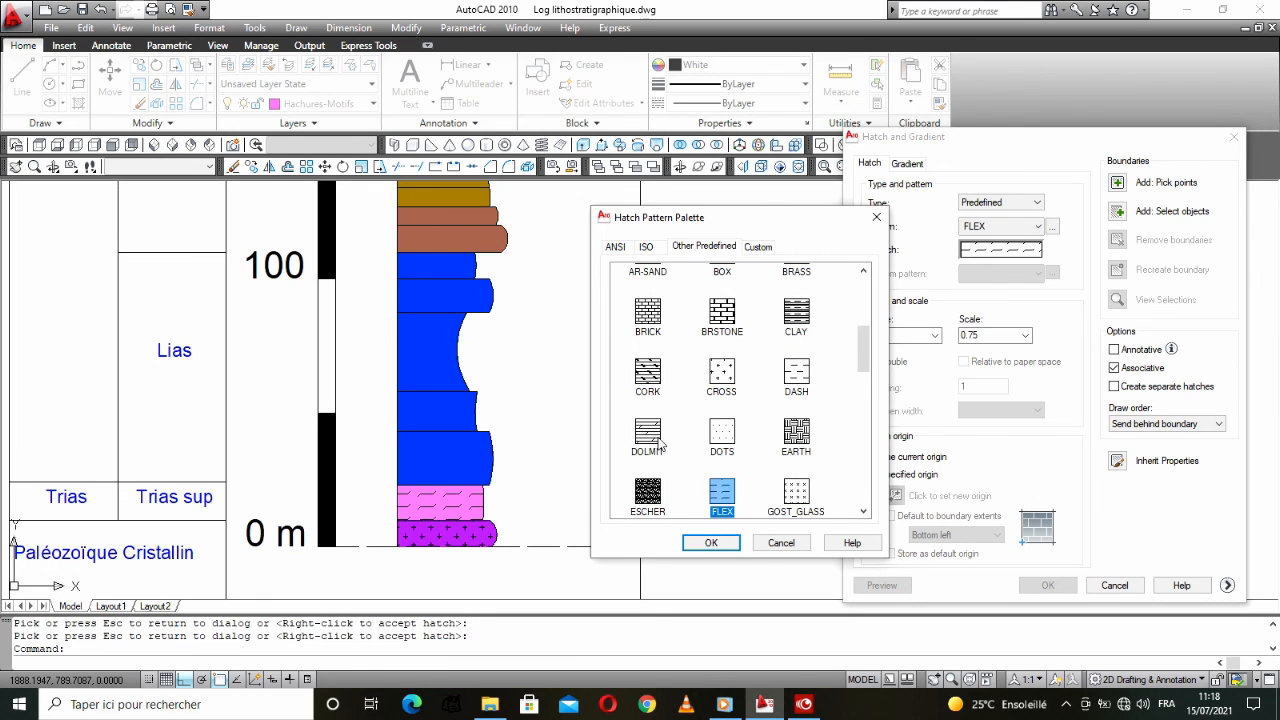
pyautogui.click(659, 443)
pyautogui.click(710, 544)
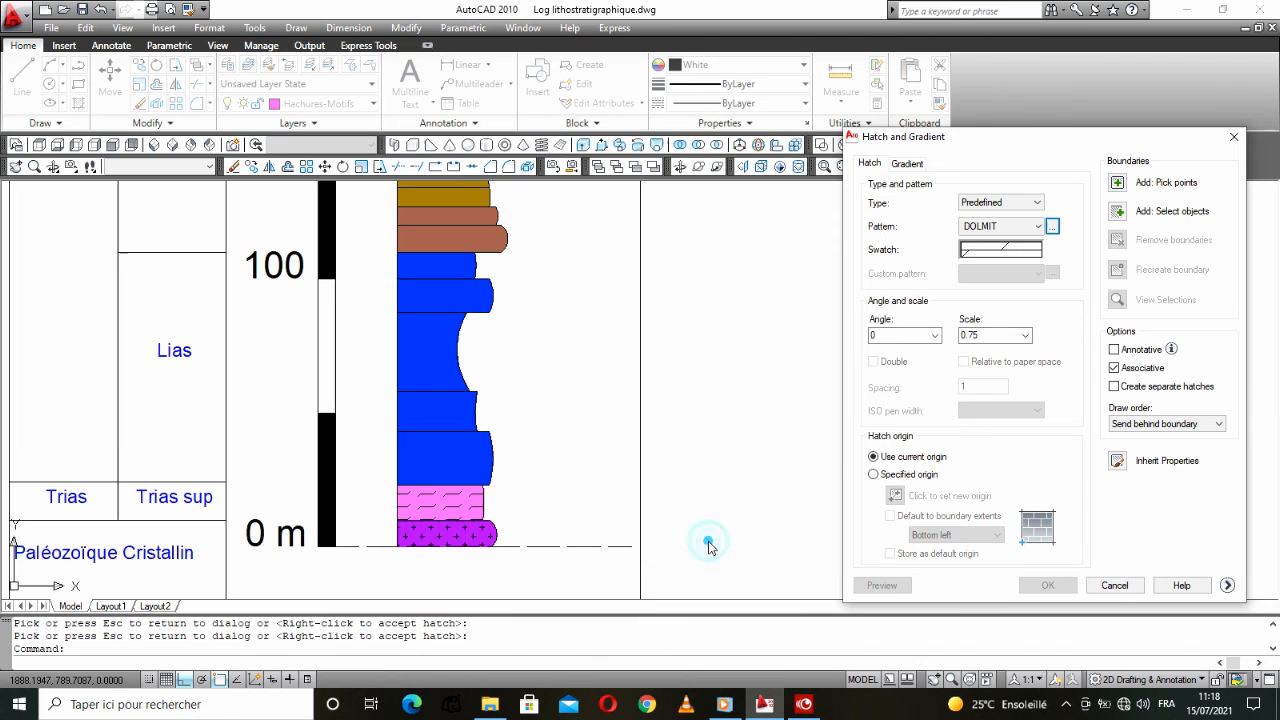
# Step: Pick the lowest blue bed, directly above the pink one, as the hatch area and preview the DOLMIT pattern
pyautogui.click(1116, 183)
pyautogui.click(450, 468)
pyautogui.rightClick(544, 430)
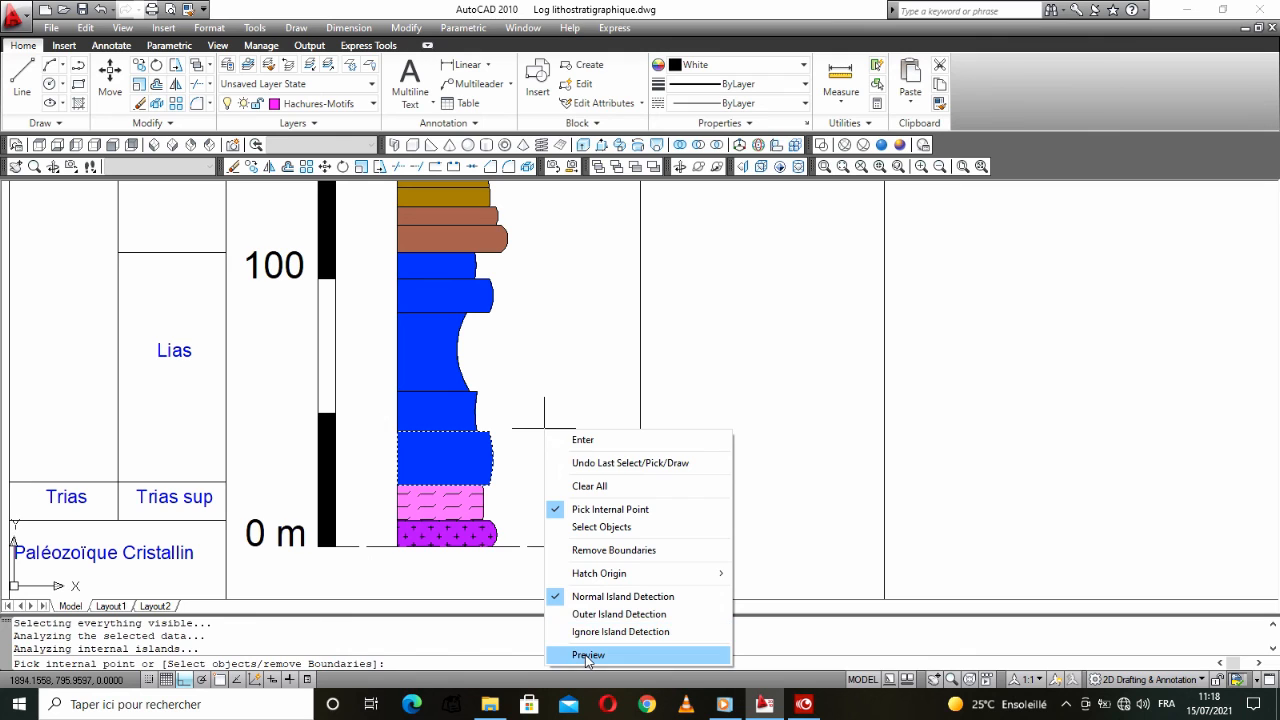
pyautogui.click(588, 655)
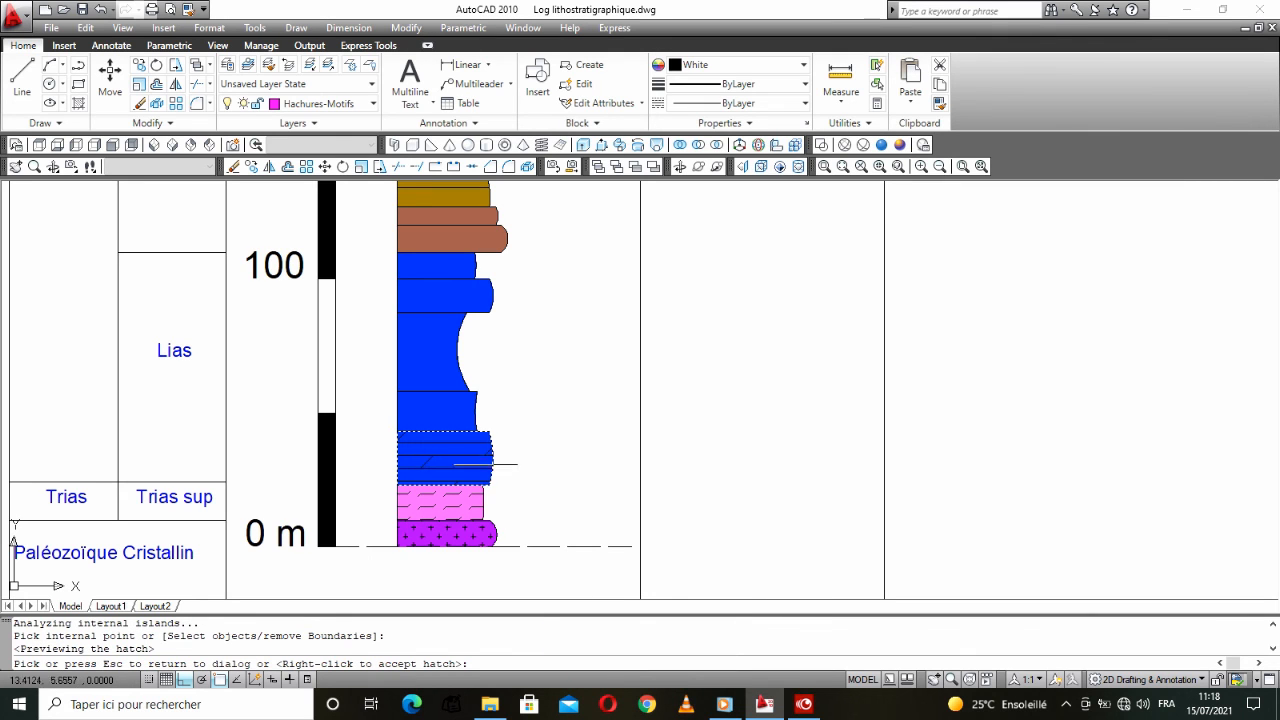
# Step: Set the scale of the DOLMIT hatch in the lowest blue bed to 0.5 and preview it again
pyautogui.click(472, 459)
pyautogui.click(1024, 336)
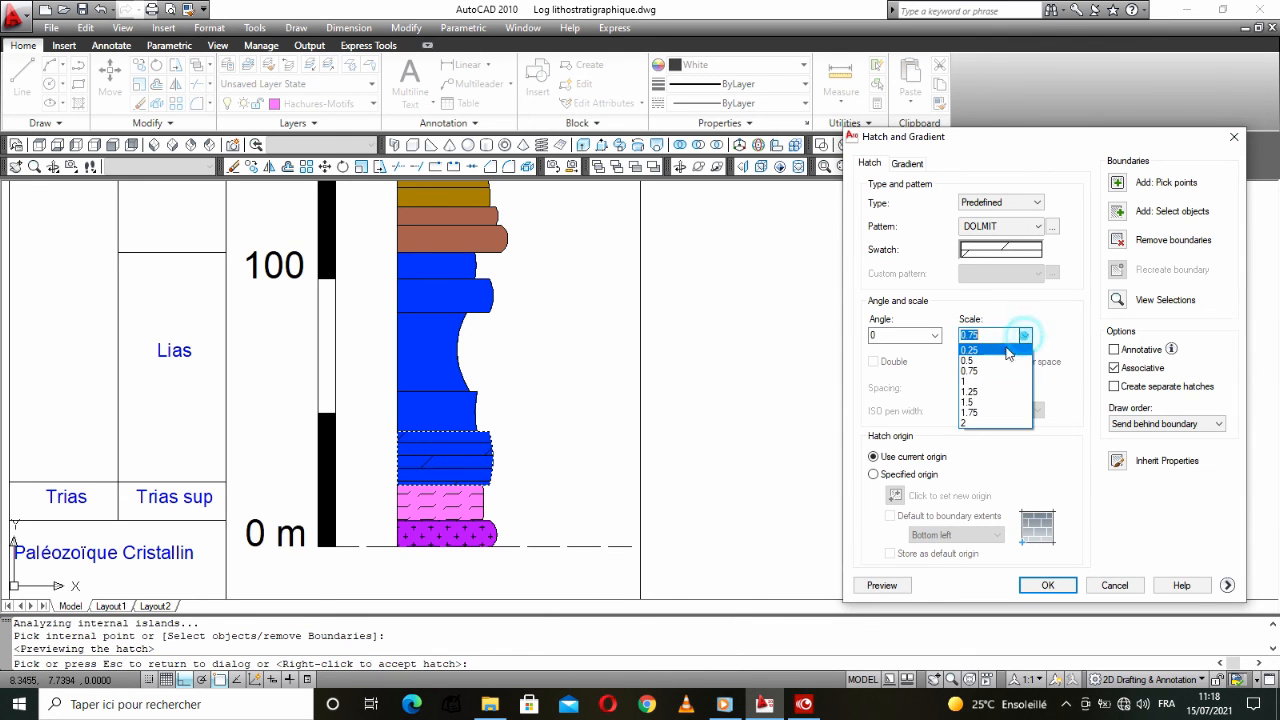
pyautogui.click(972, 361)
pyautogui.click(881, 585)
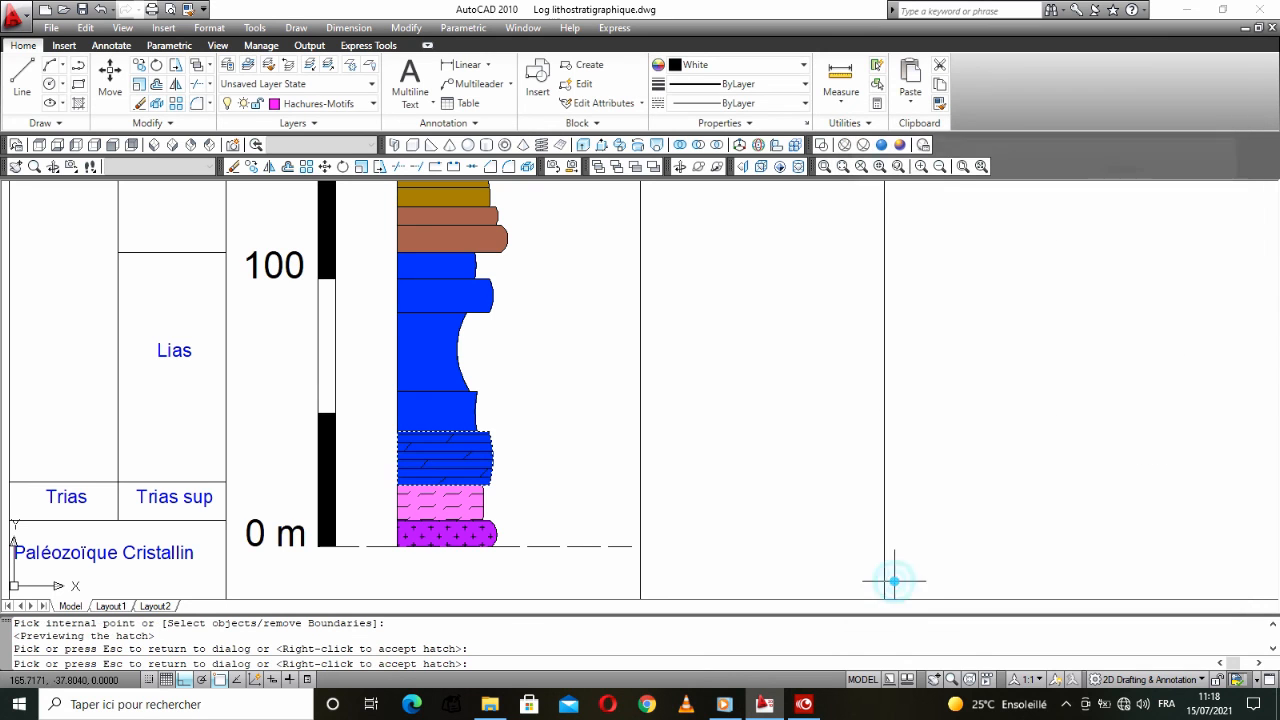